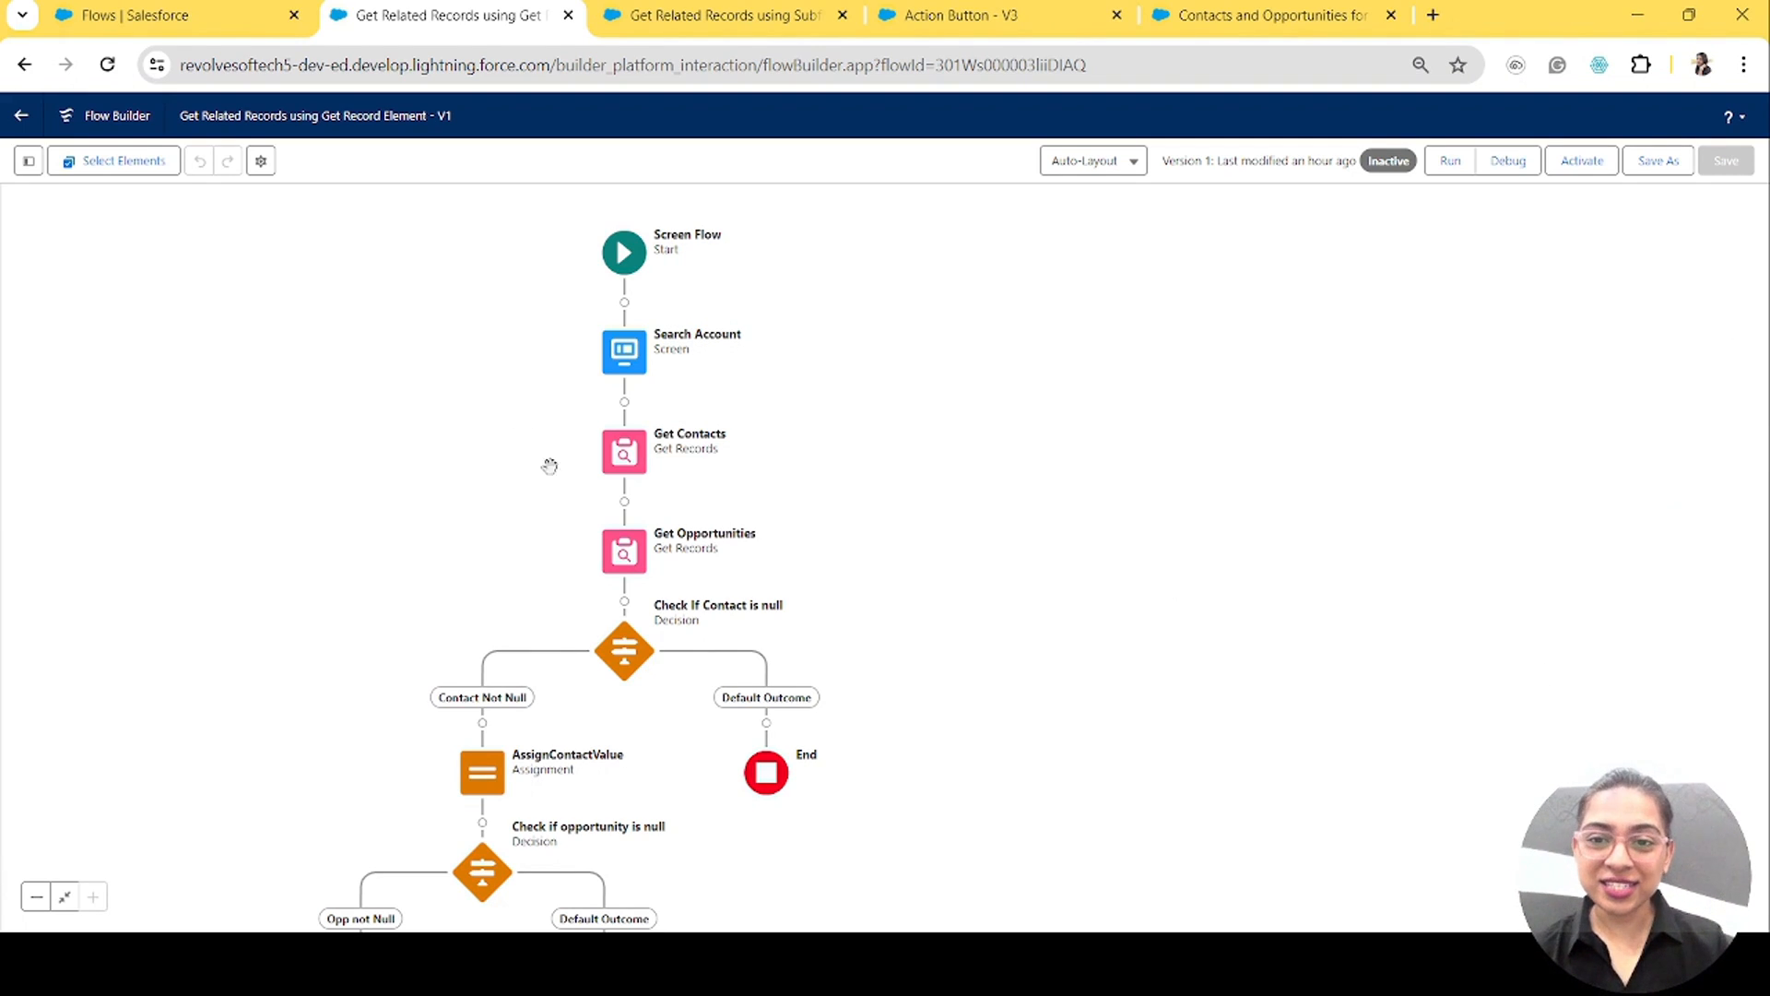
Step: Debug the Get Related Records using Get Record Element flow, choosing the first recent account and advancing to its related records
drag(661, 655, 576, 630)
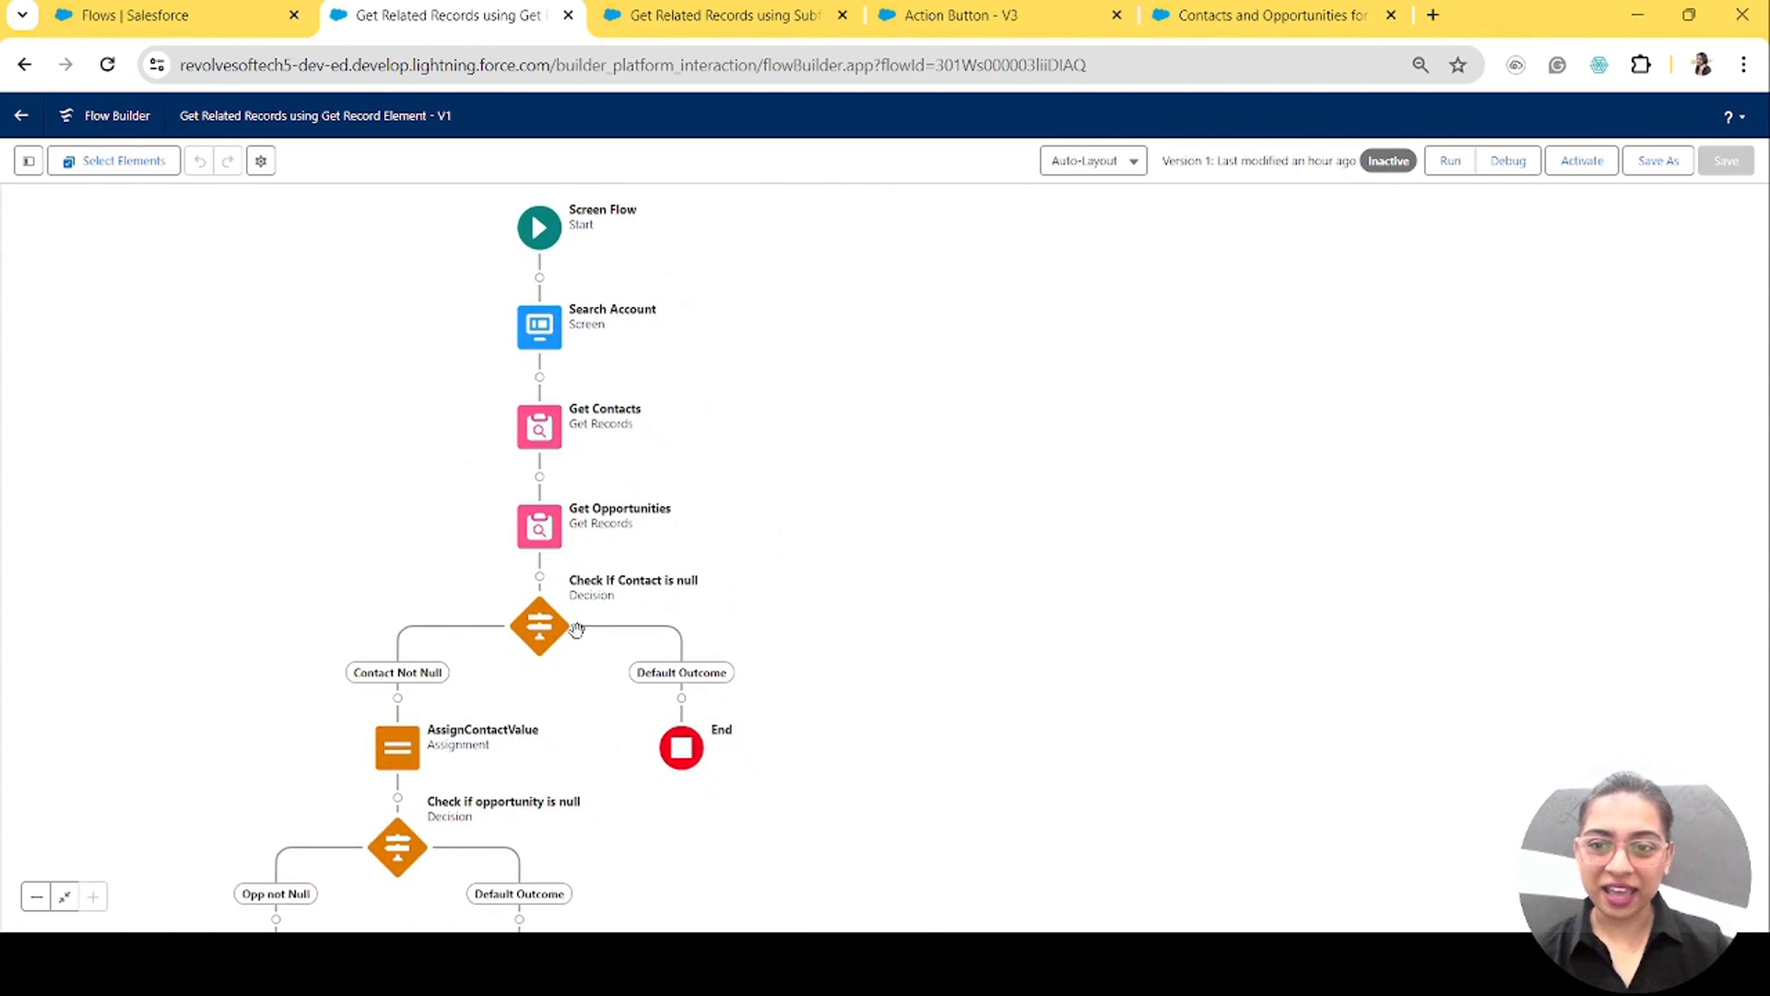
click(1521, 168)
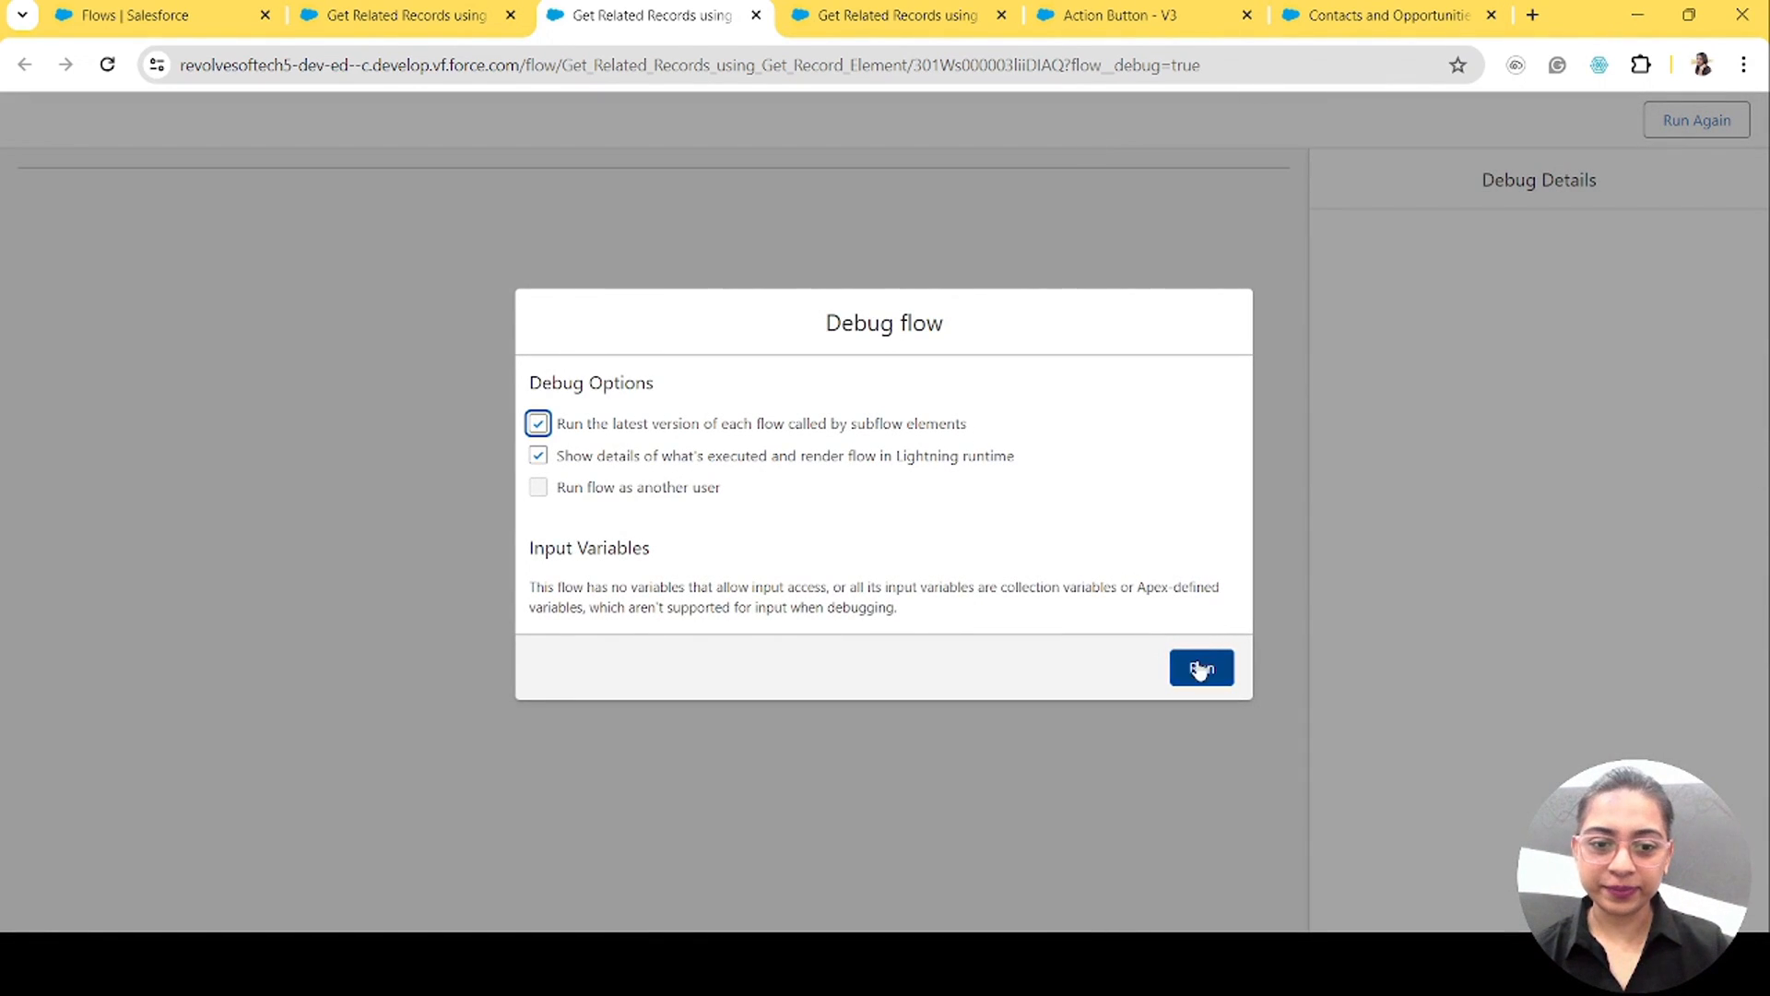
click(1197, 673)
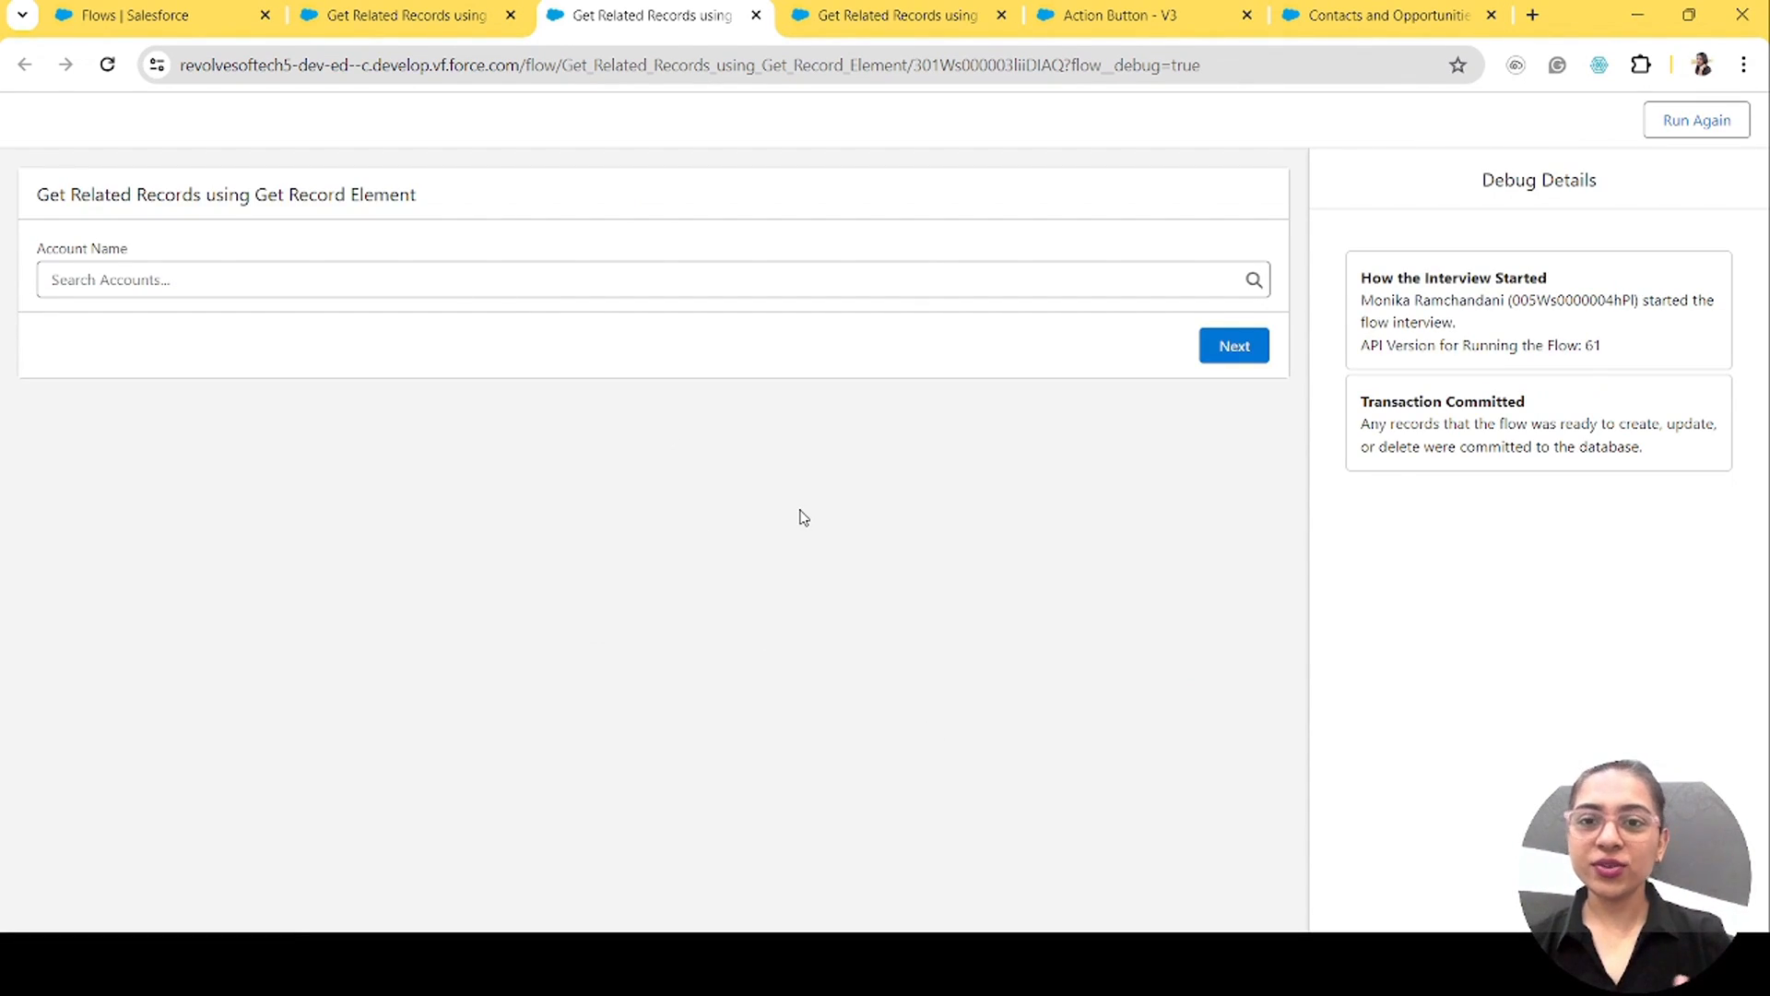
click(244, 272)
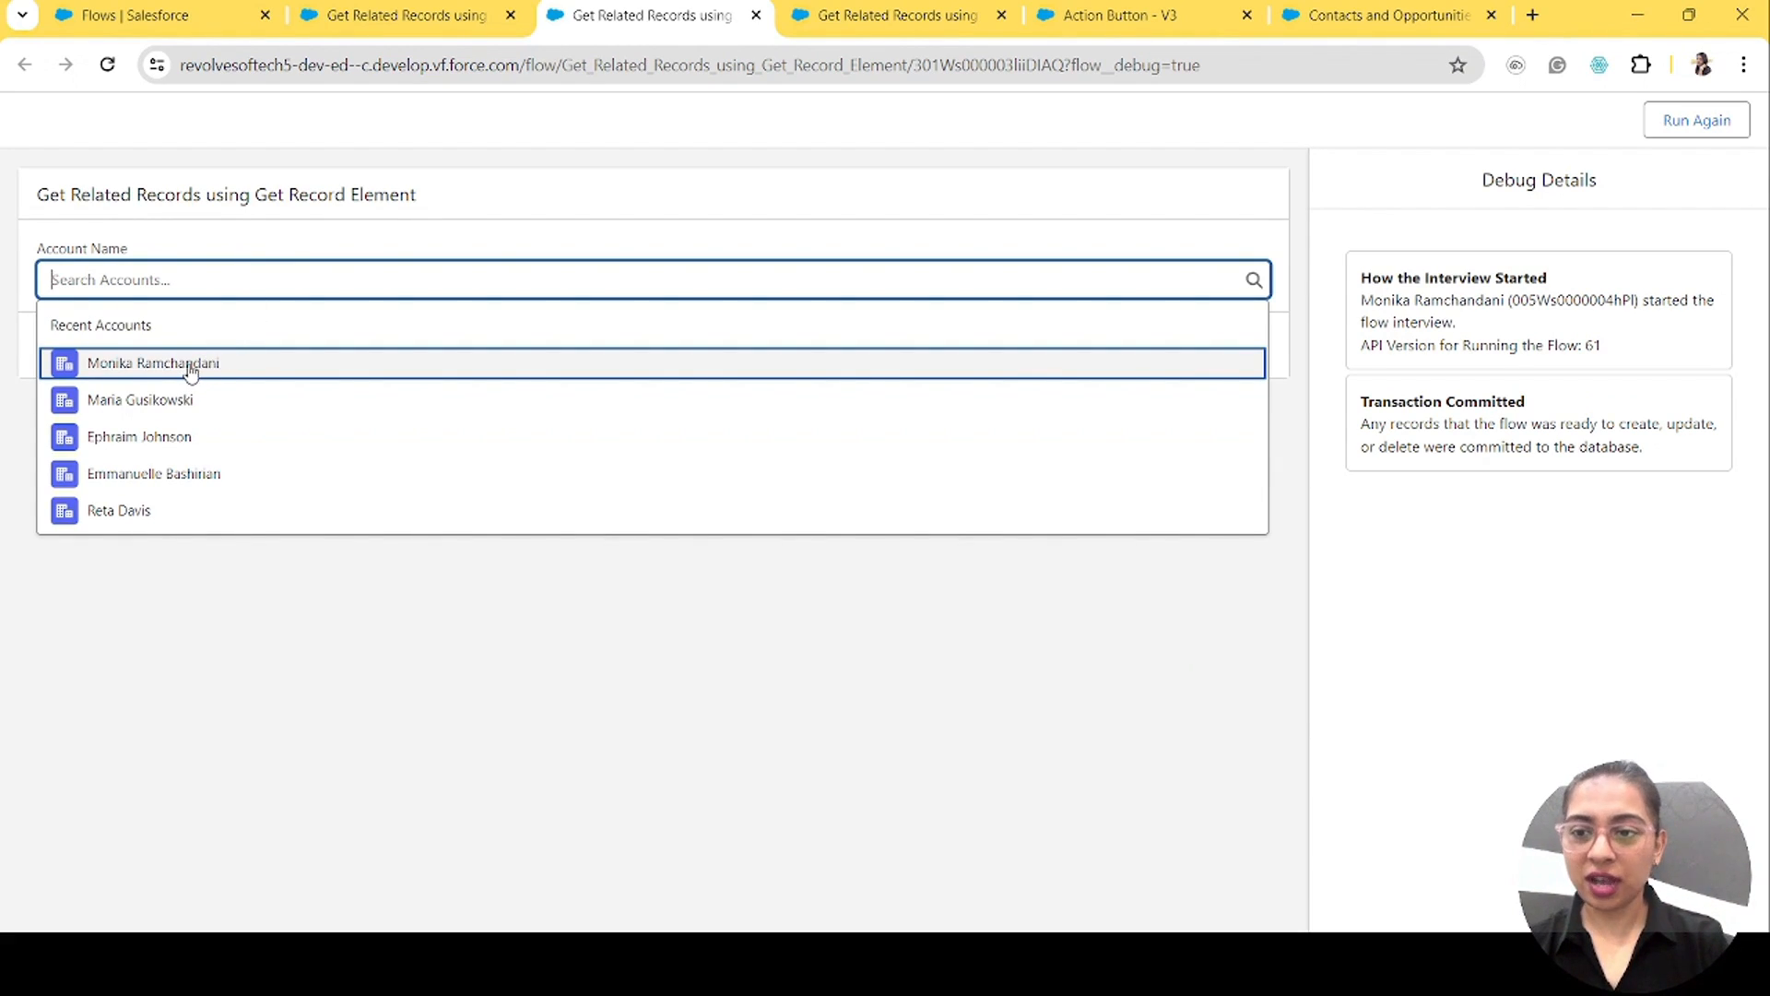
click(157, 365)
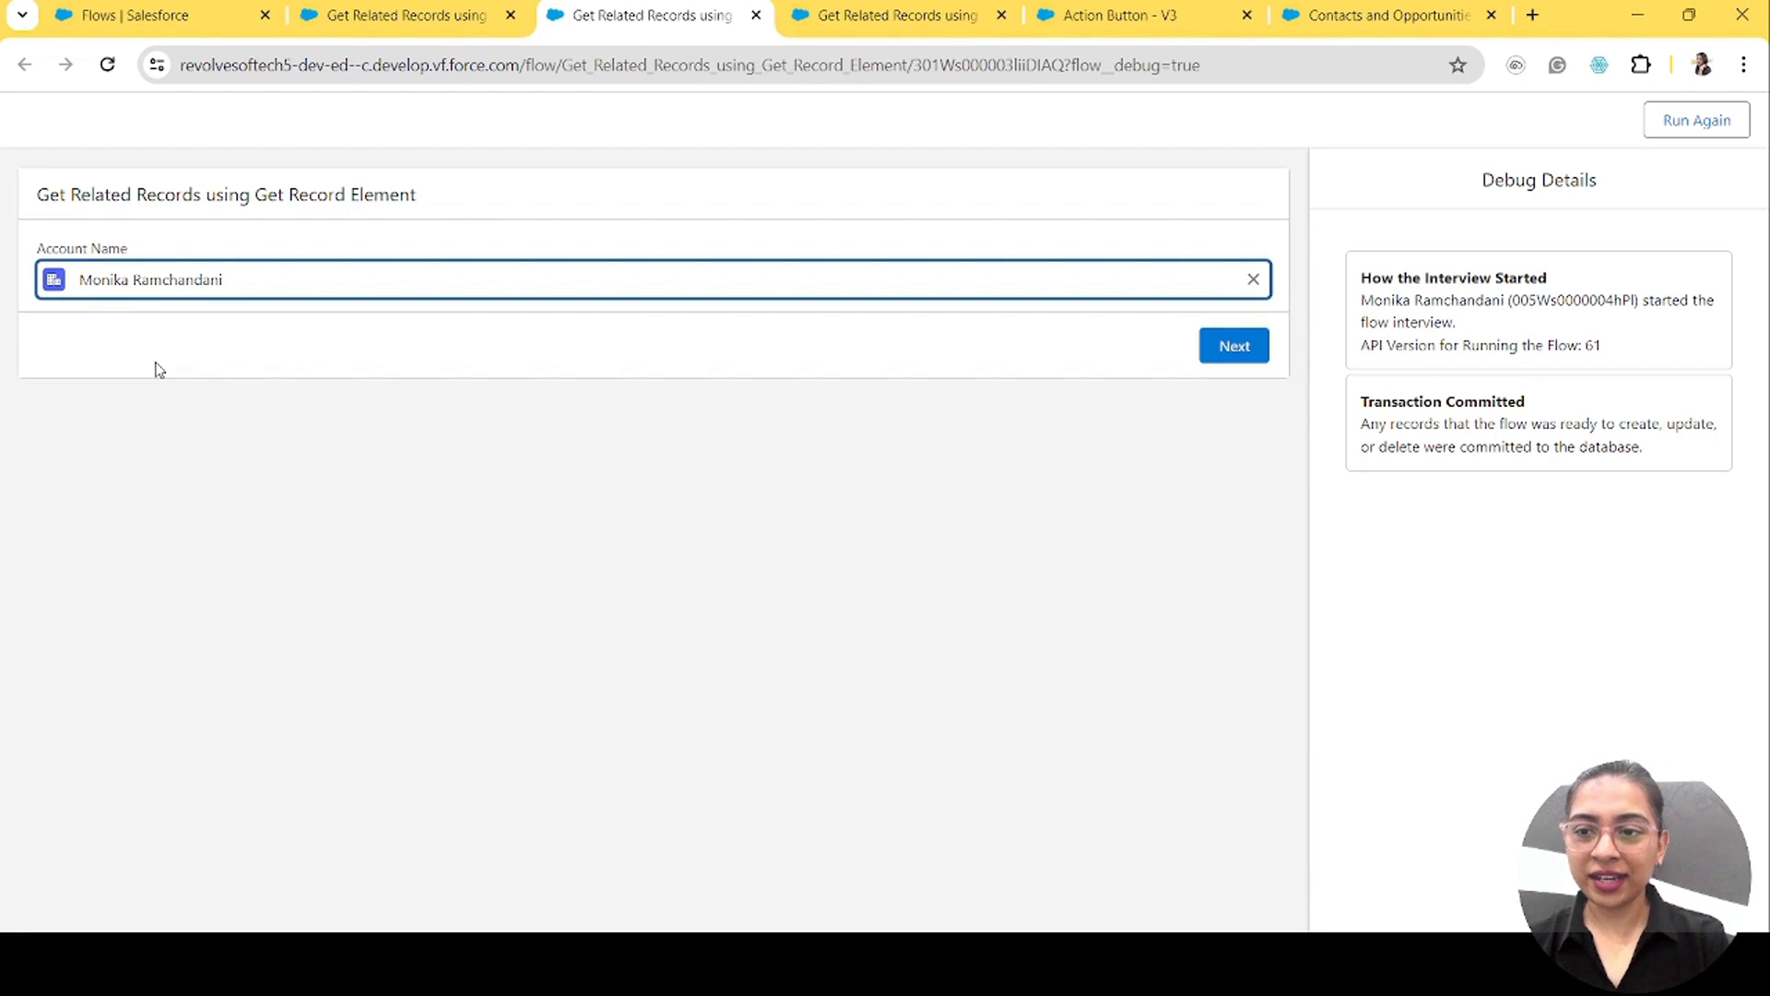
click(1235, 347)
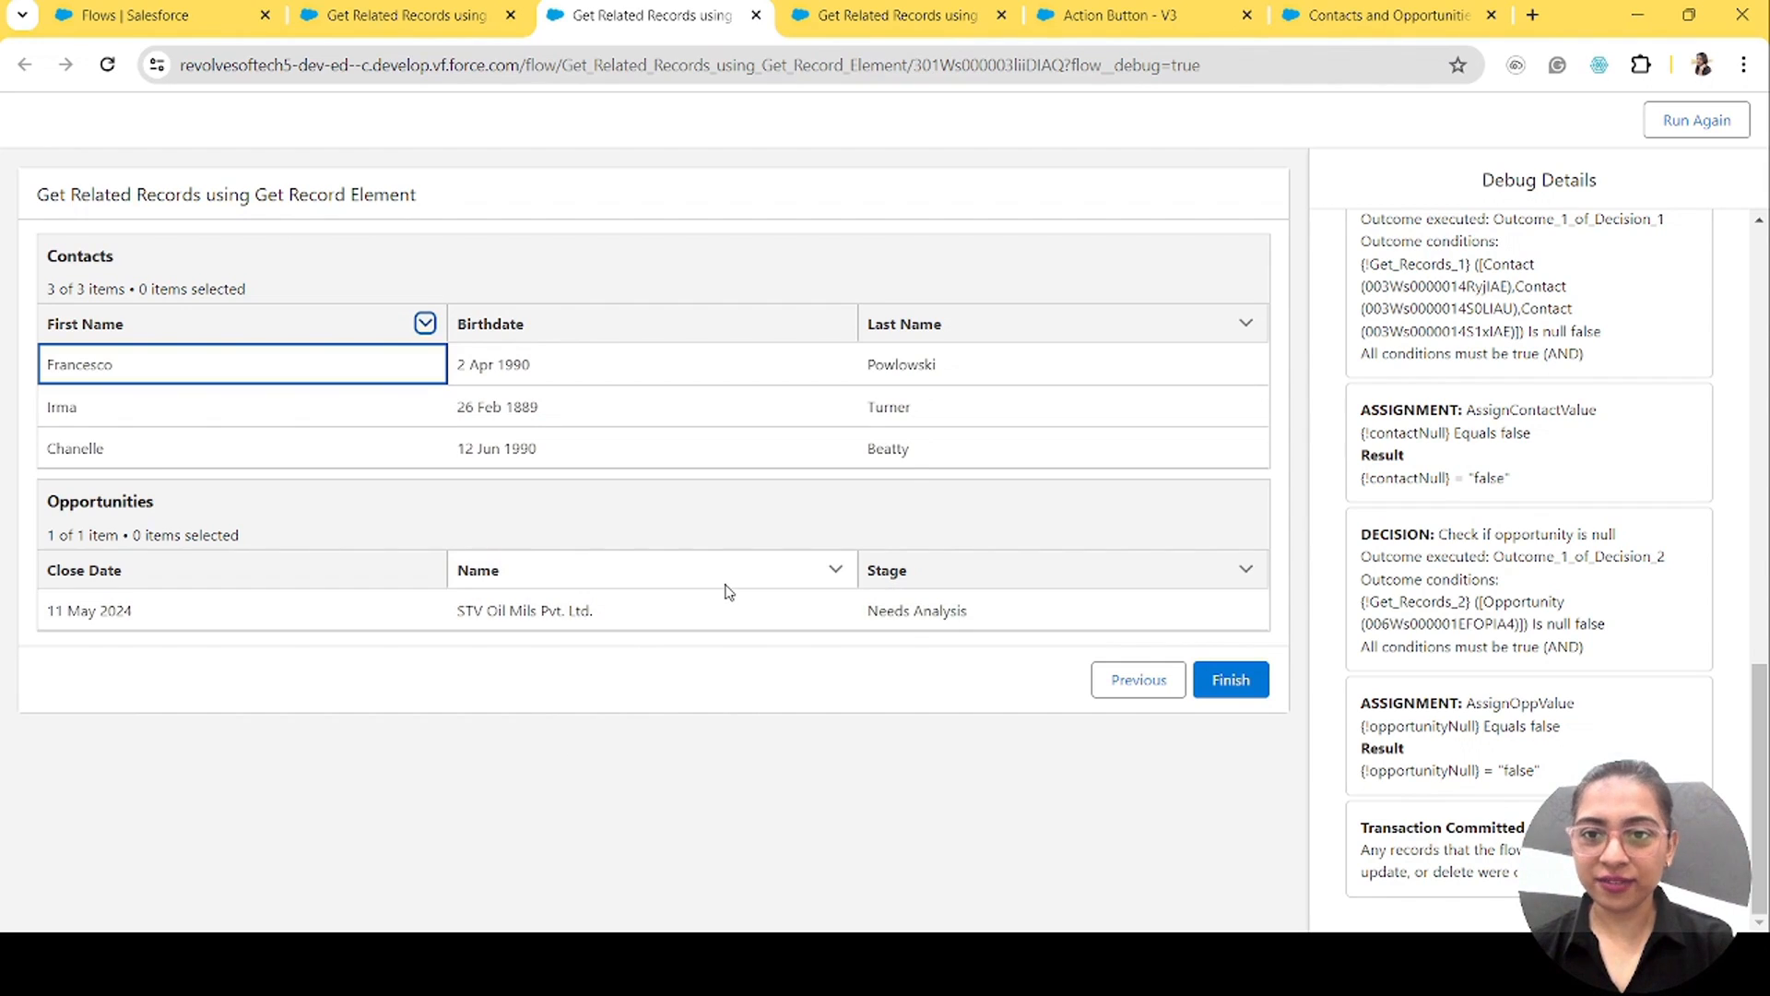
Step: Review the Get Record Element flow, including the Contacts data table's source collection and visibility condition in the Show Related Records screen
click(452, 9)
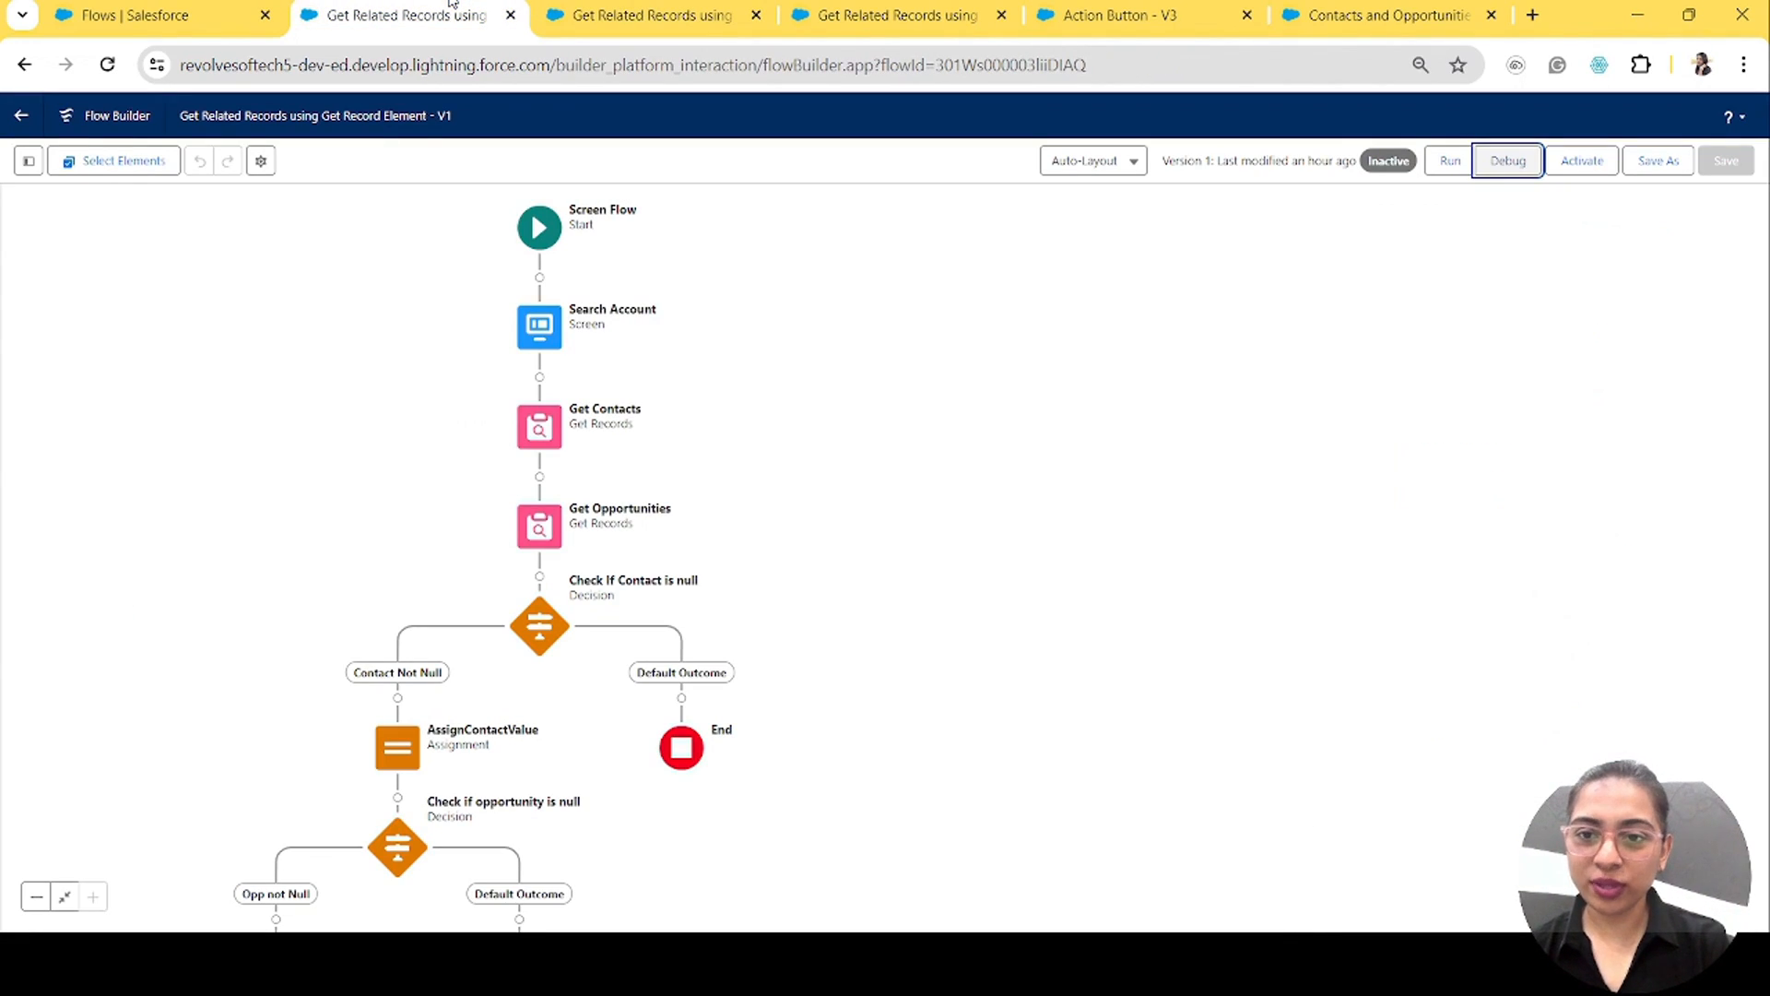
drag(865, 739, 879, 783)
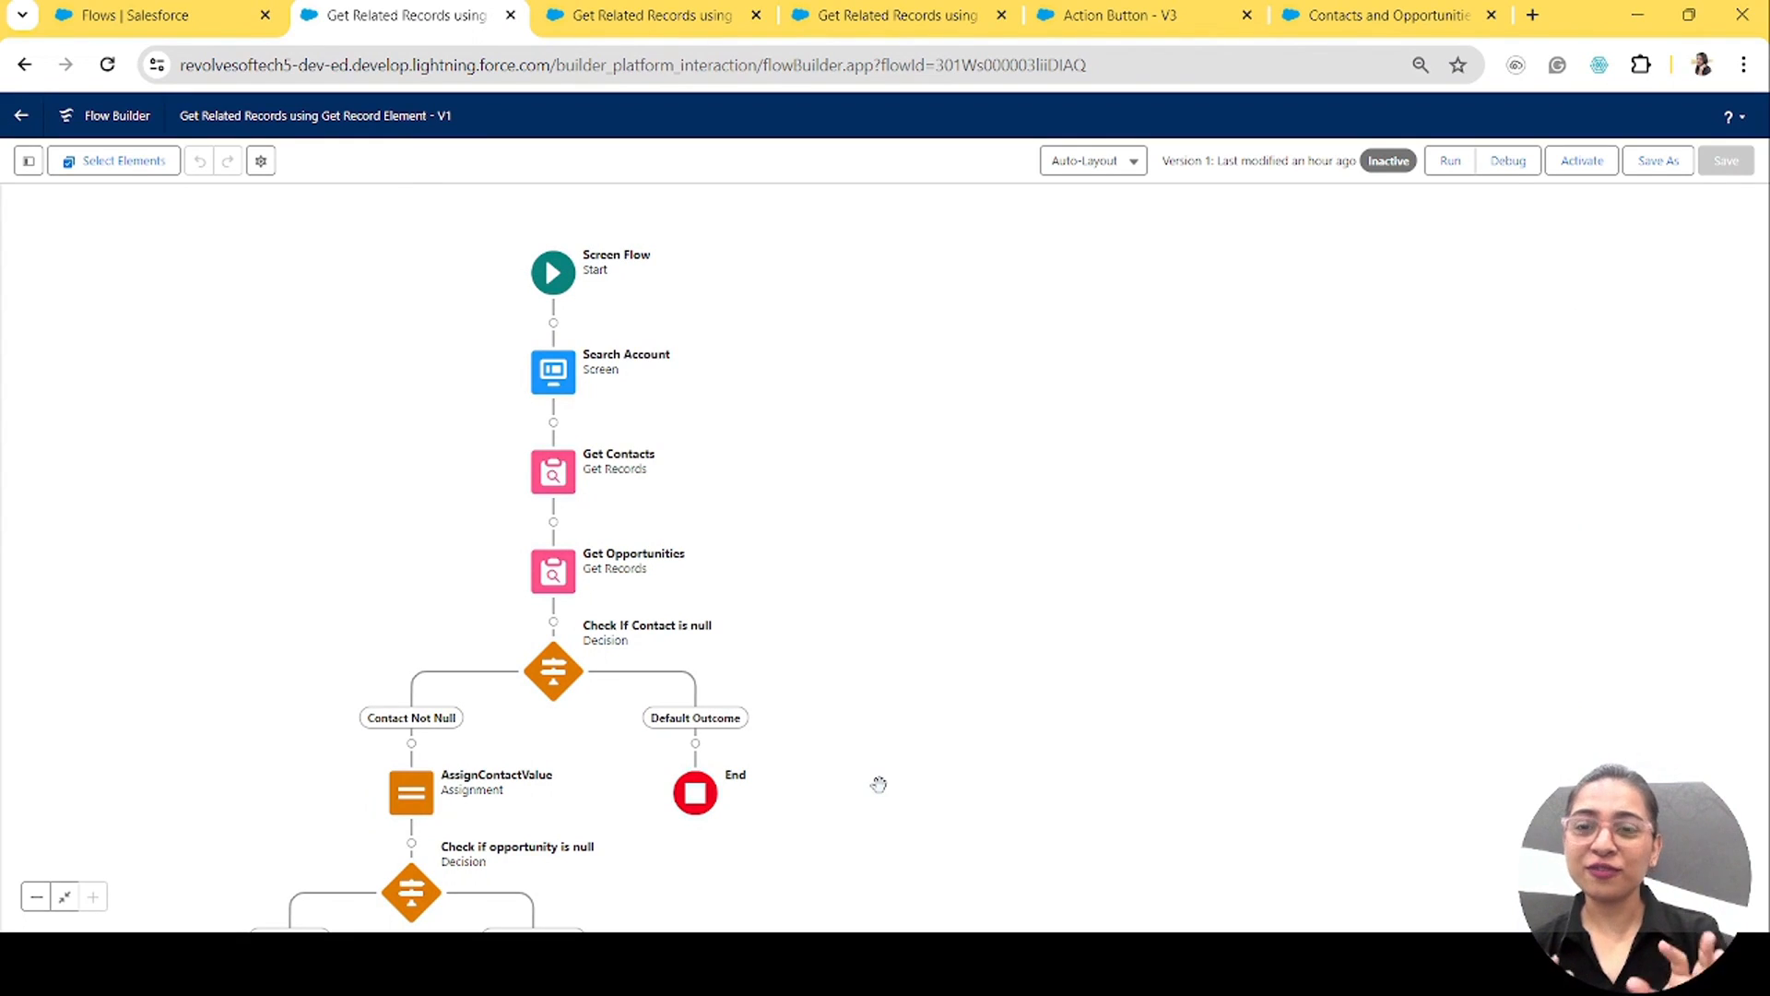
drag(873, 858, 842, 822)
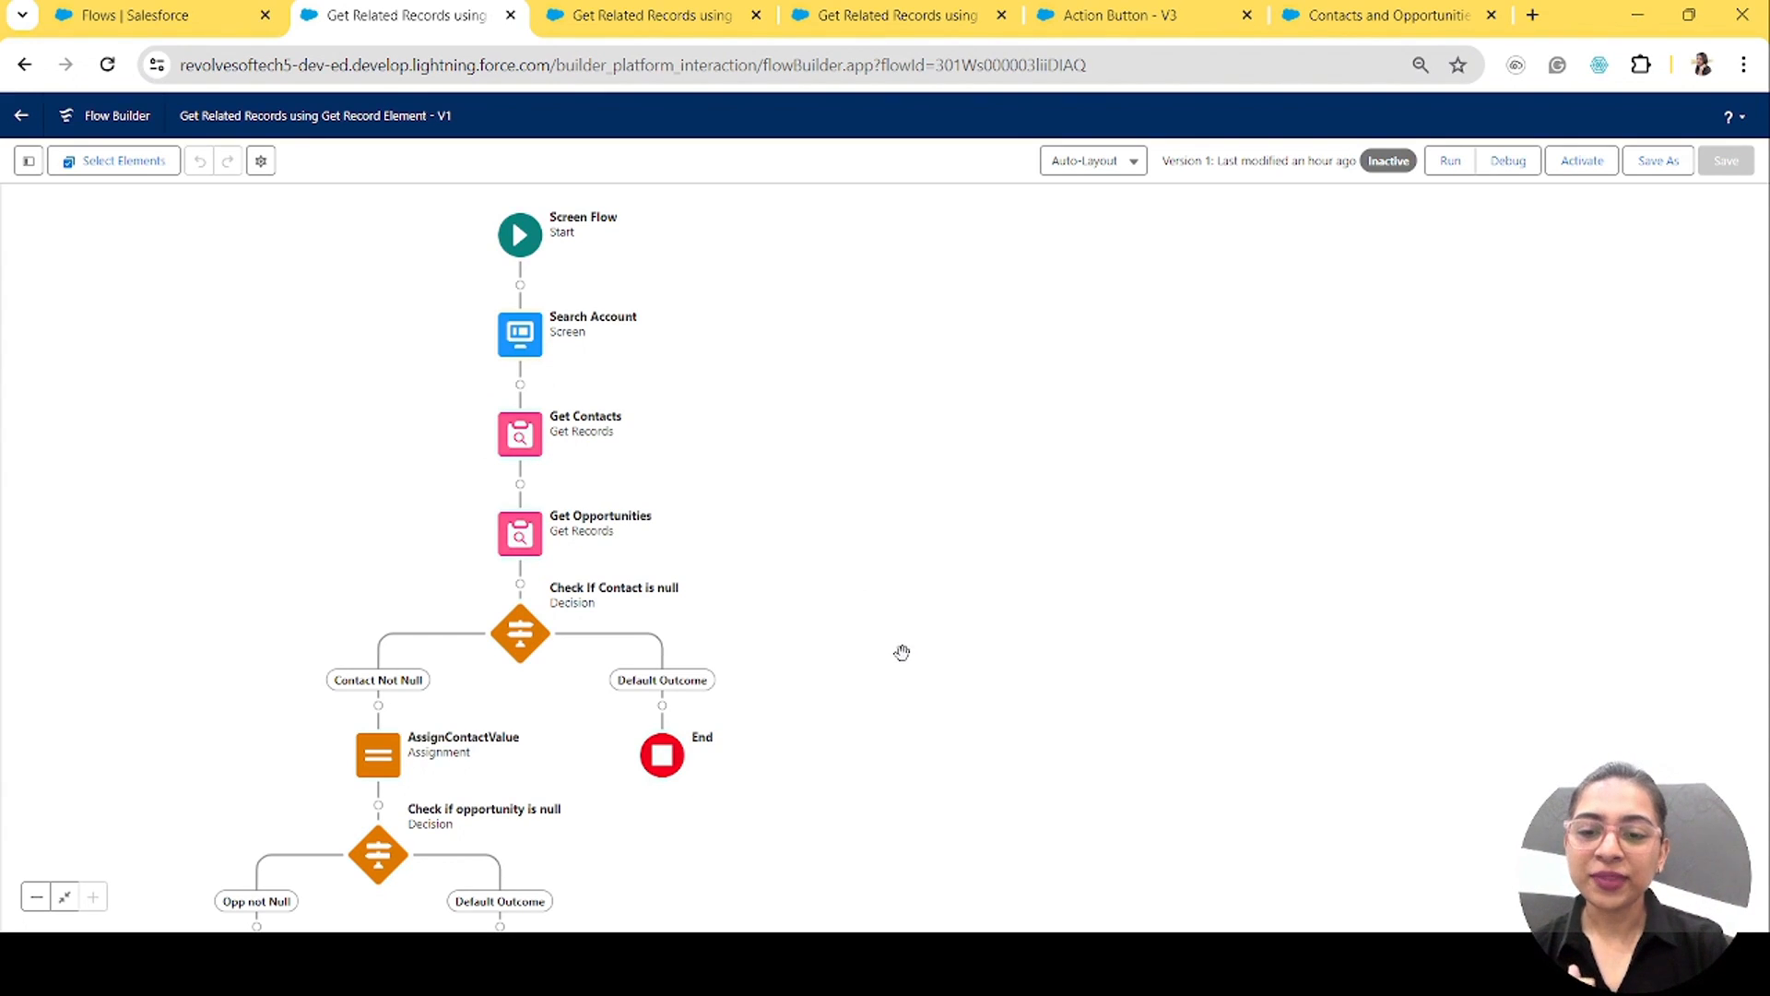
drag(902, 652, 984, 332)
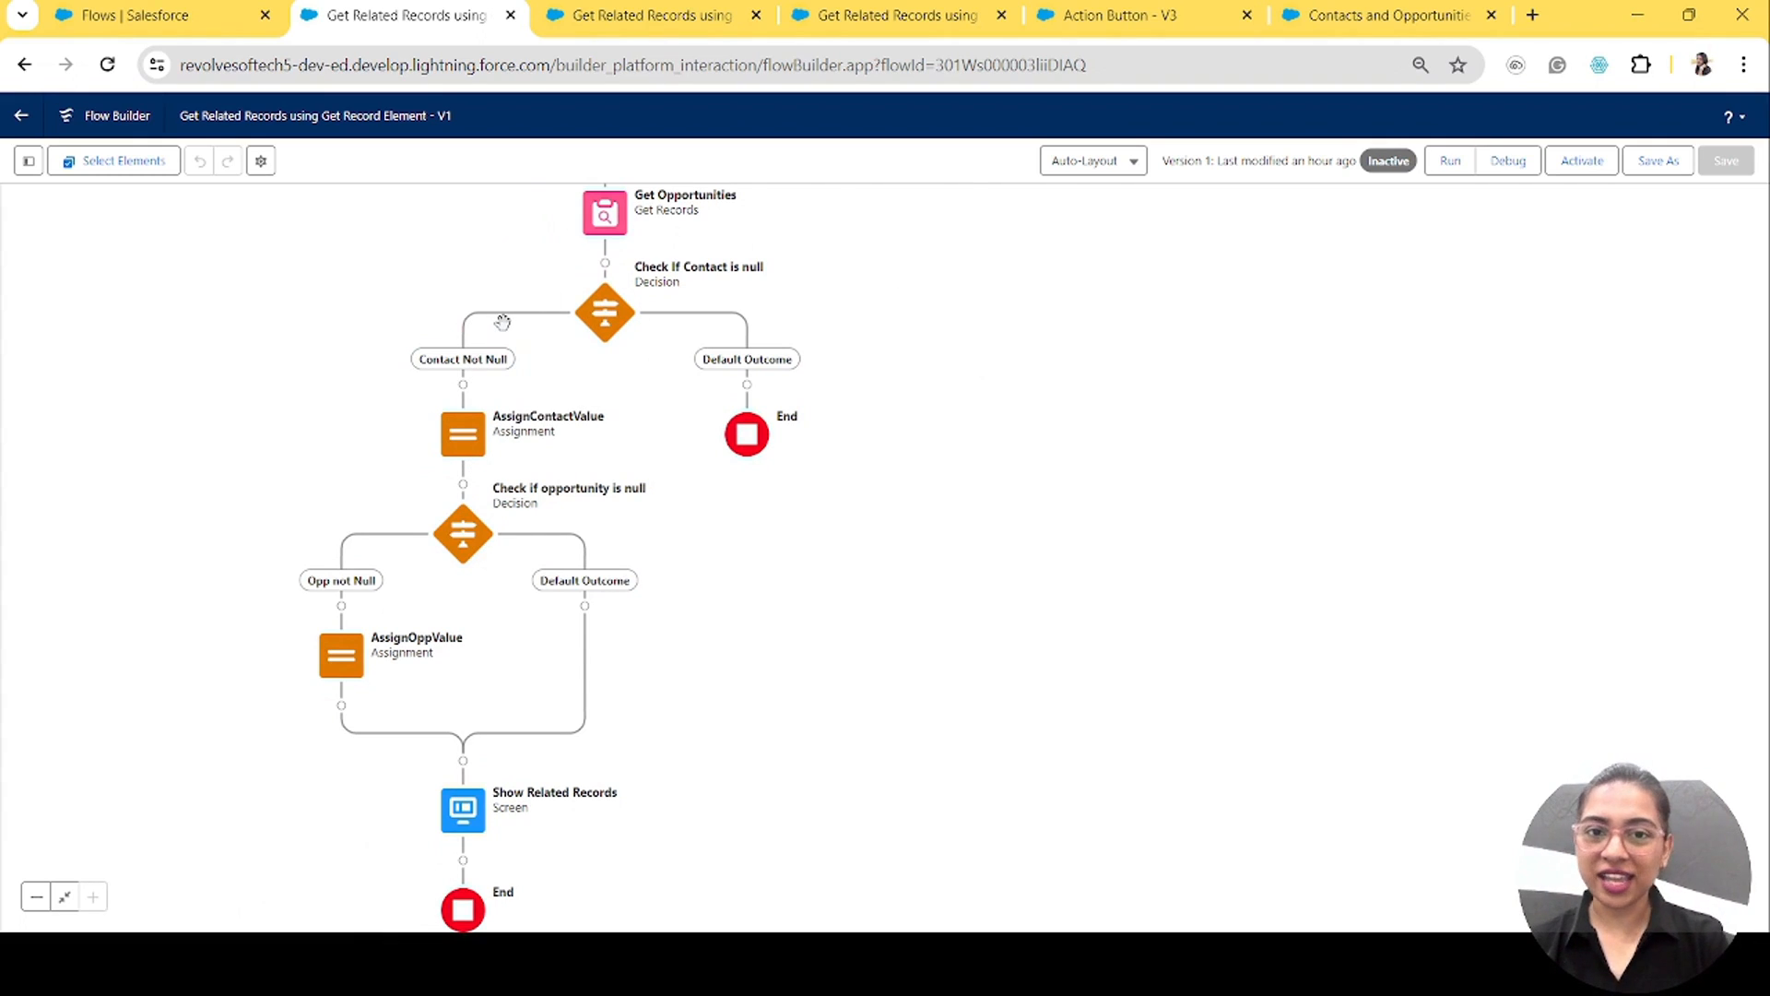
drag(725, 700, 842, 526)
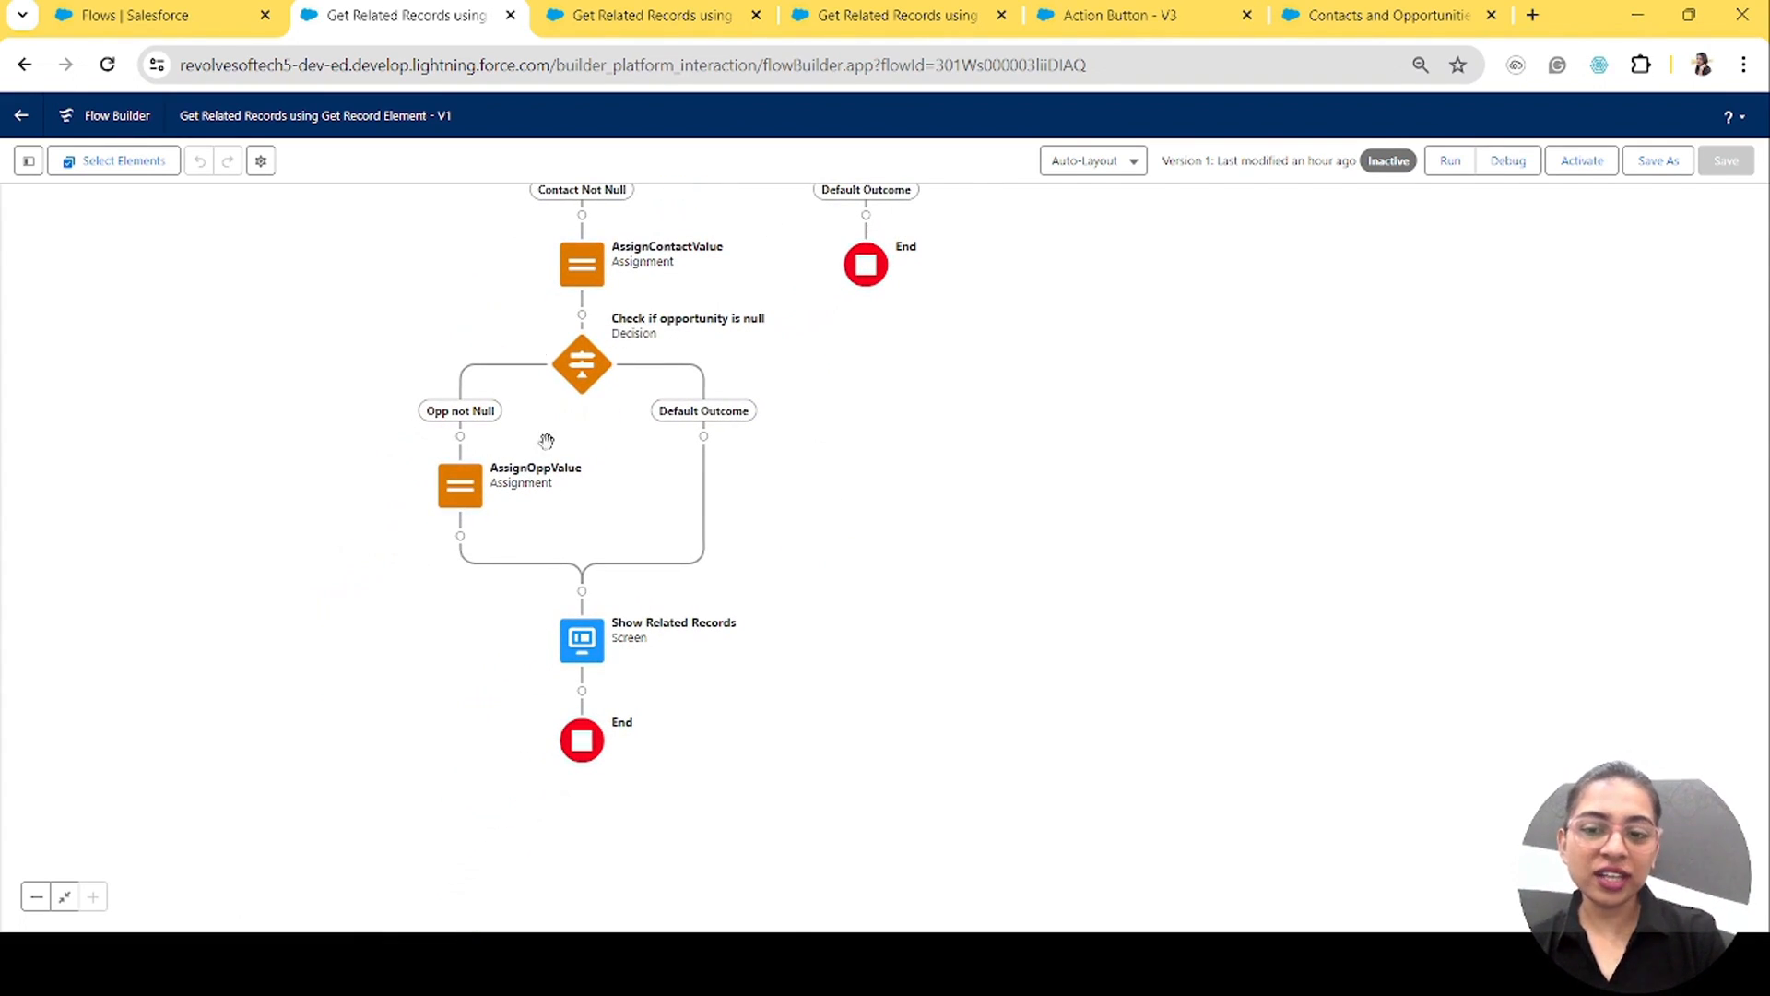
drag(824, 637, 696, 391)
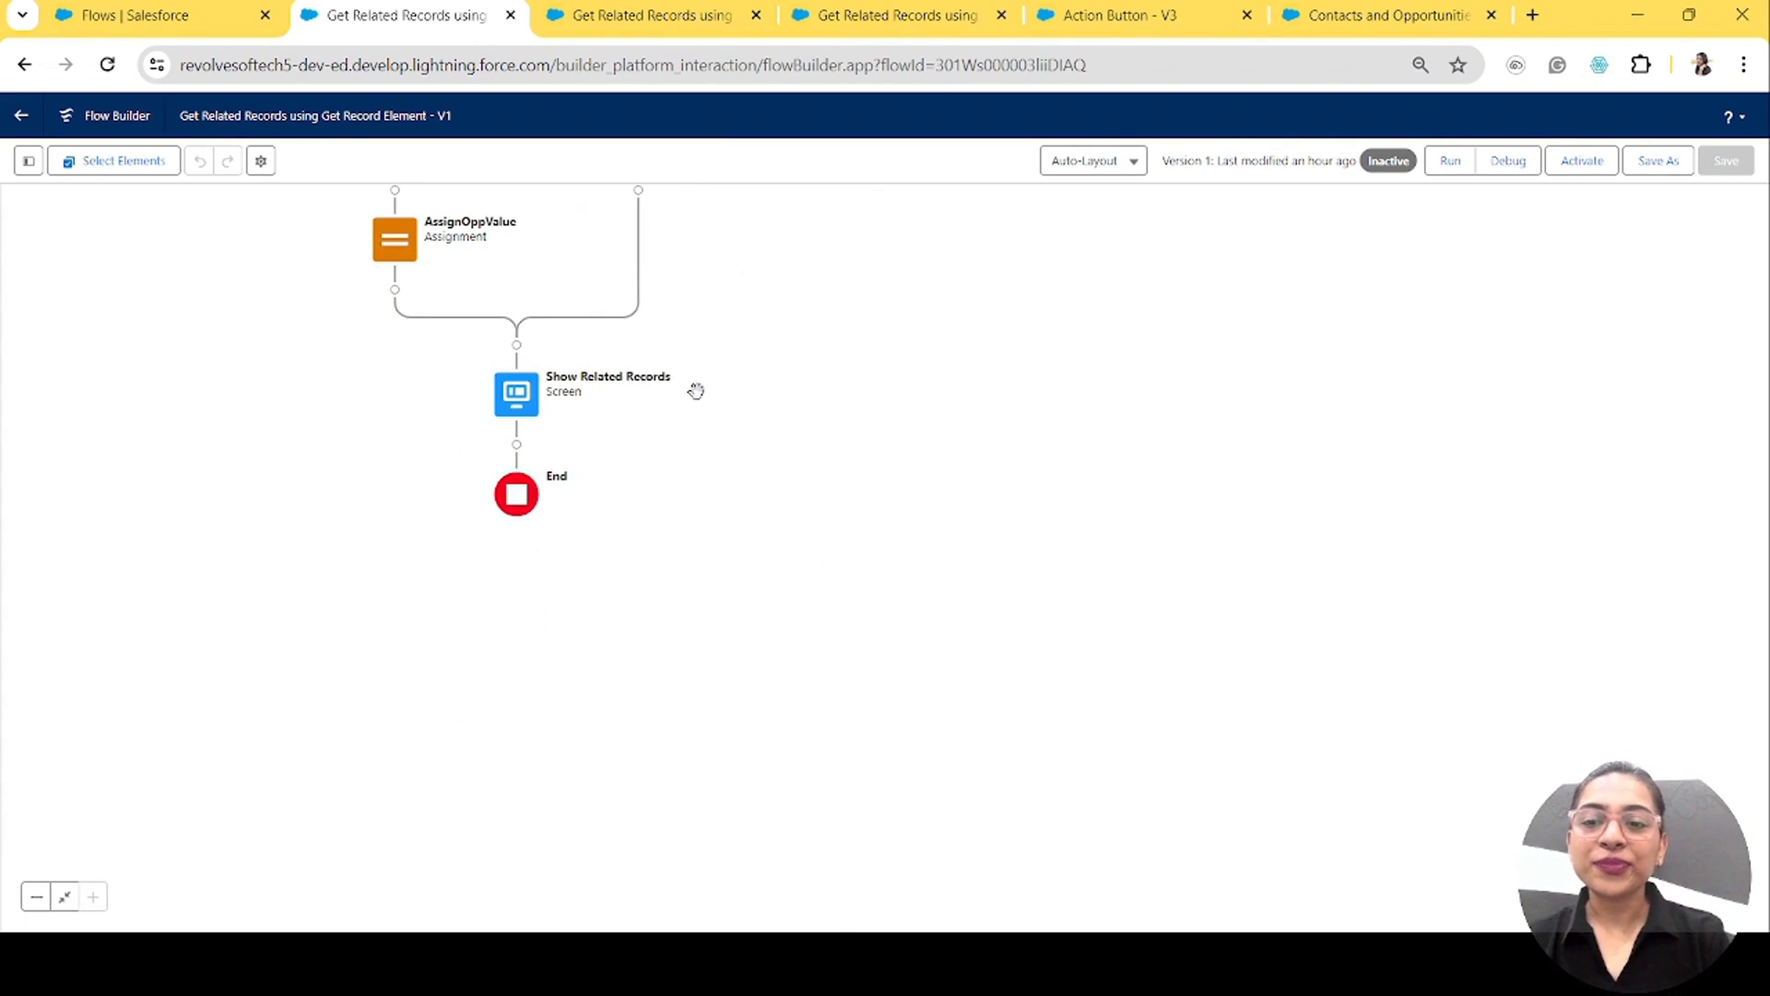
double_click(530, 402)
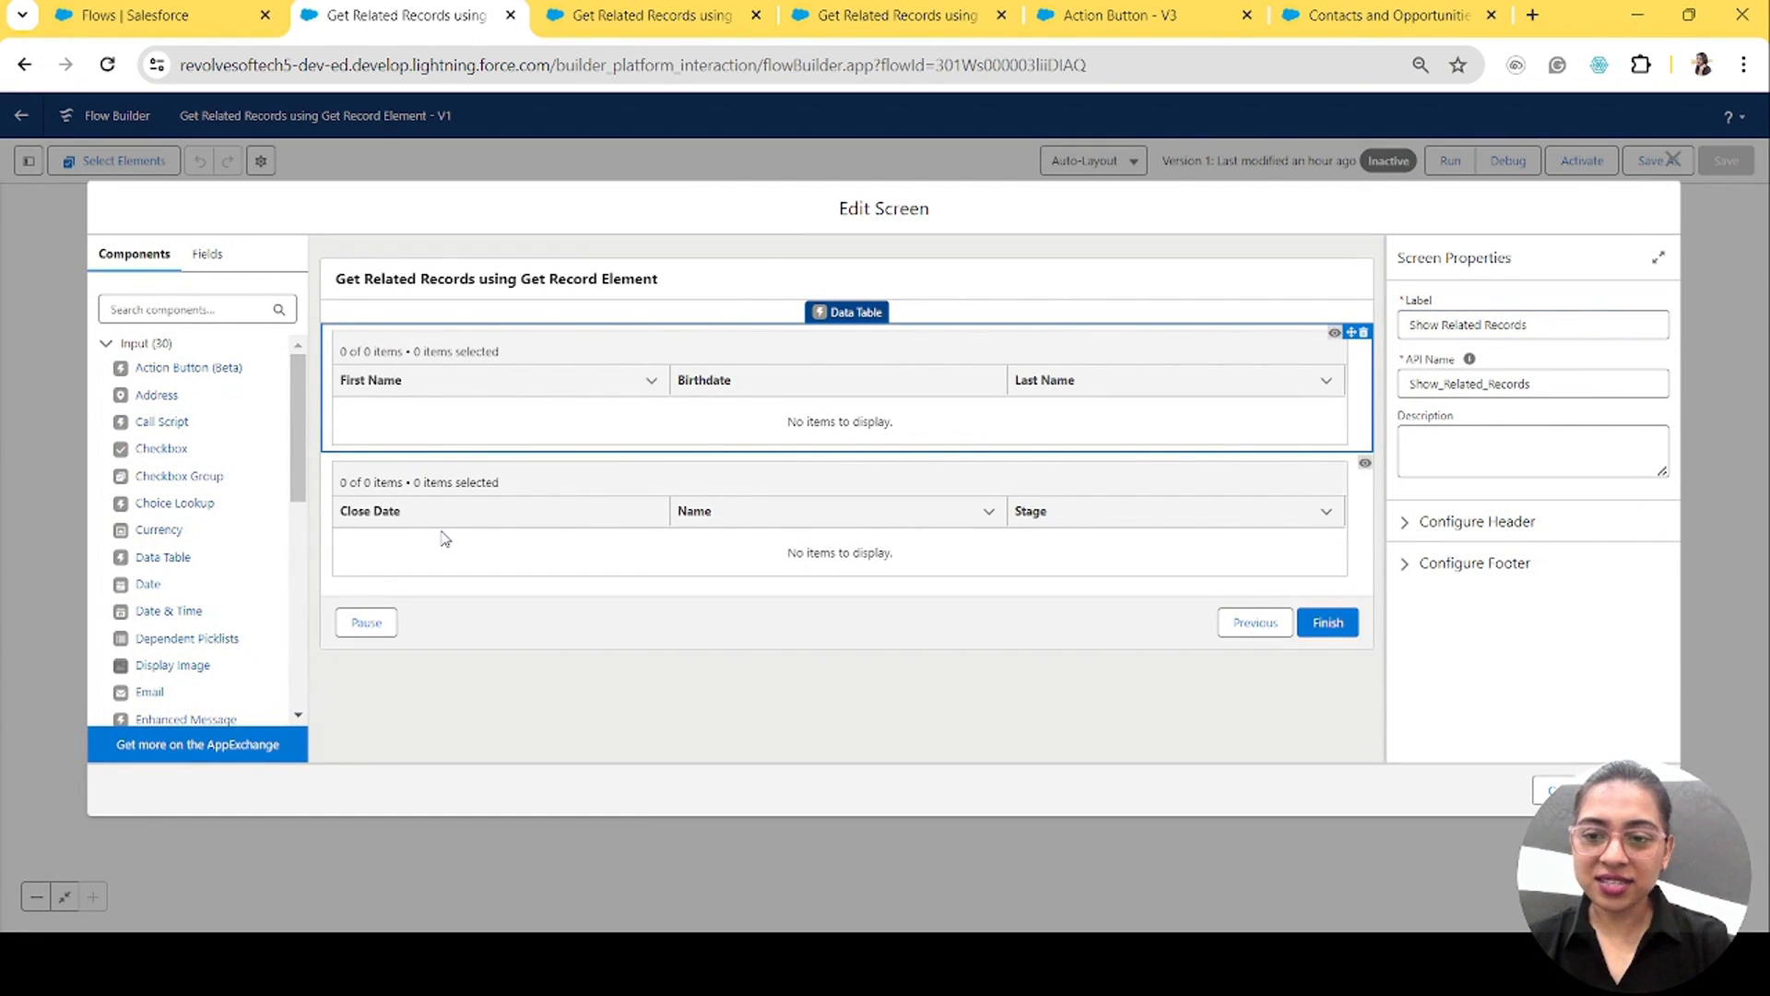
click(463, 450)
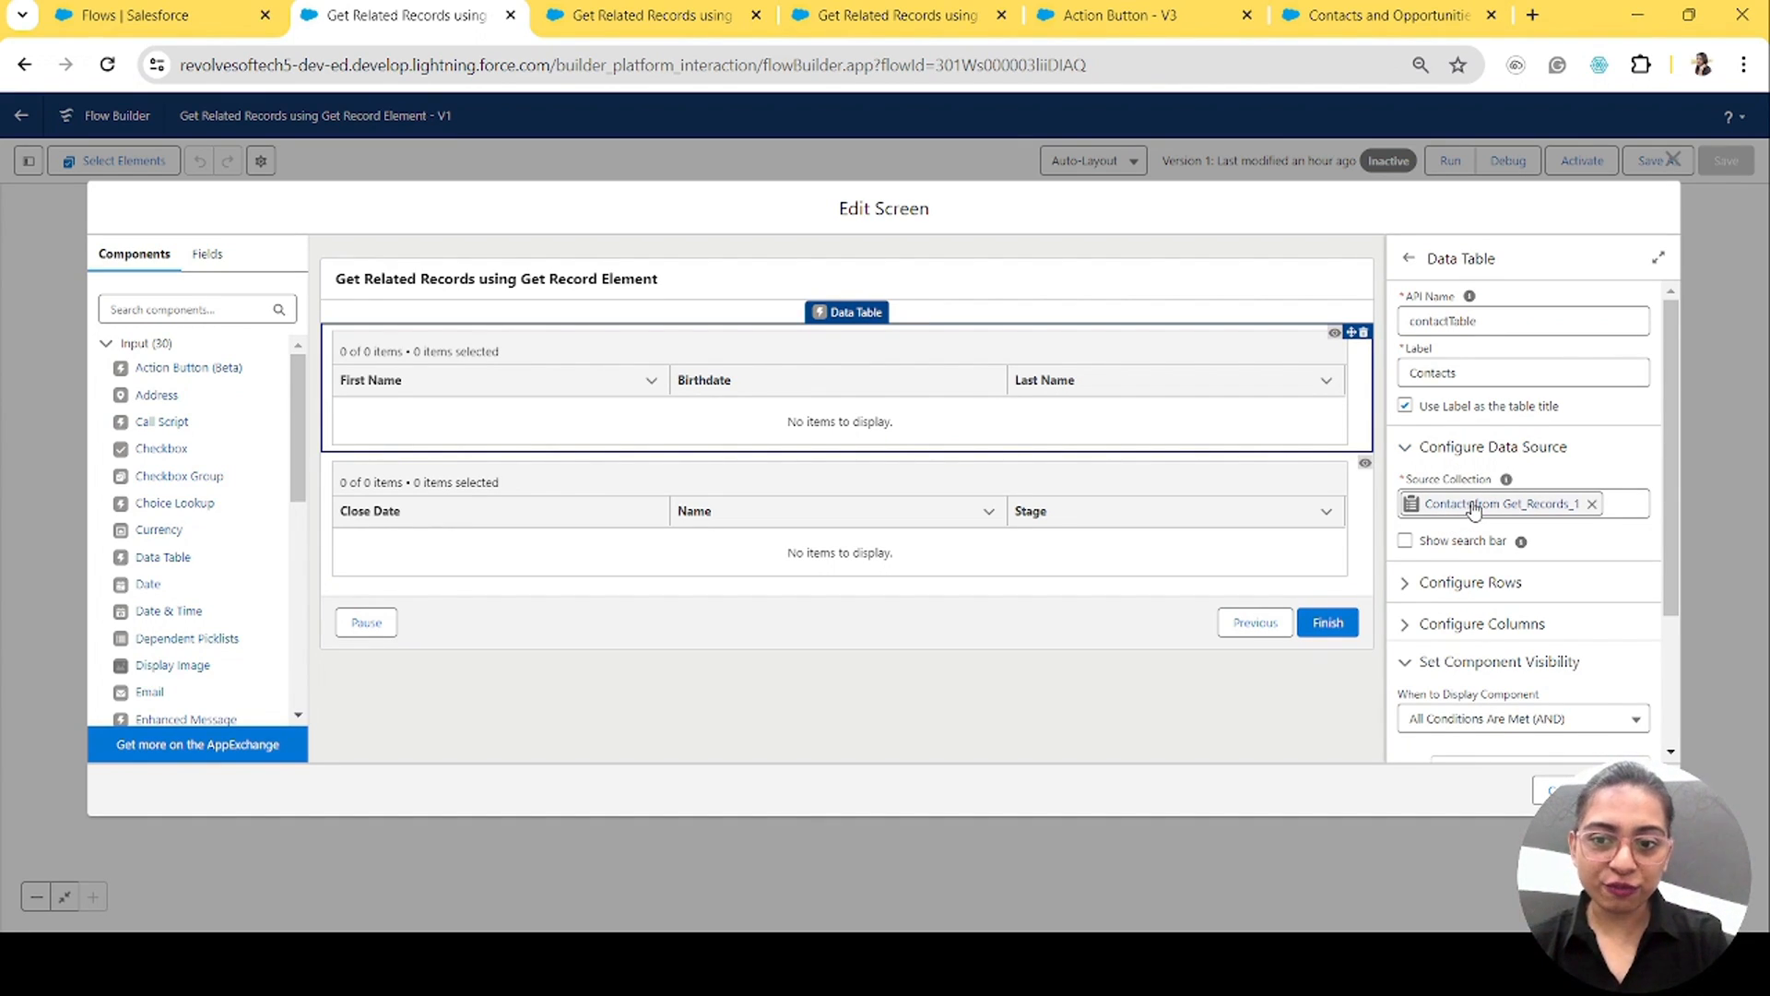
scroll(1572, 644, down, 2)
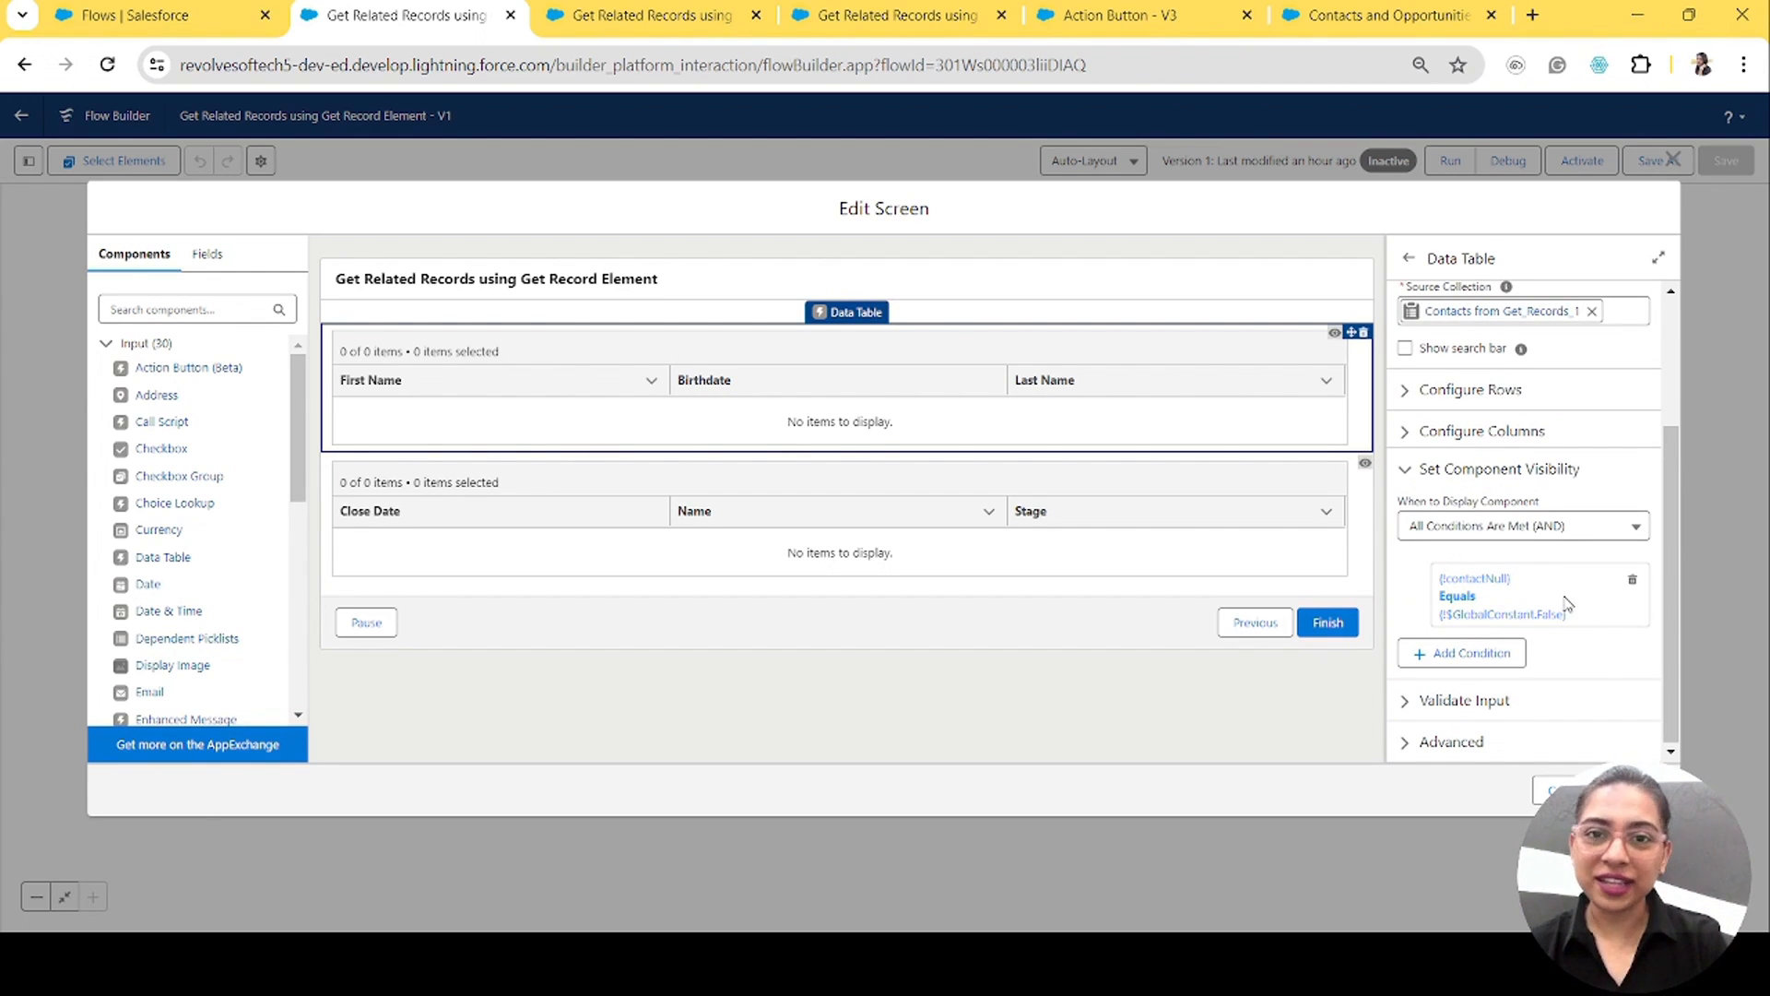
click(1673, 161)
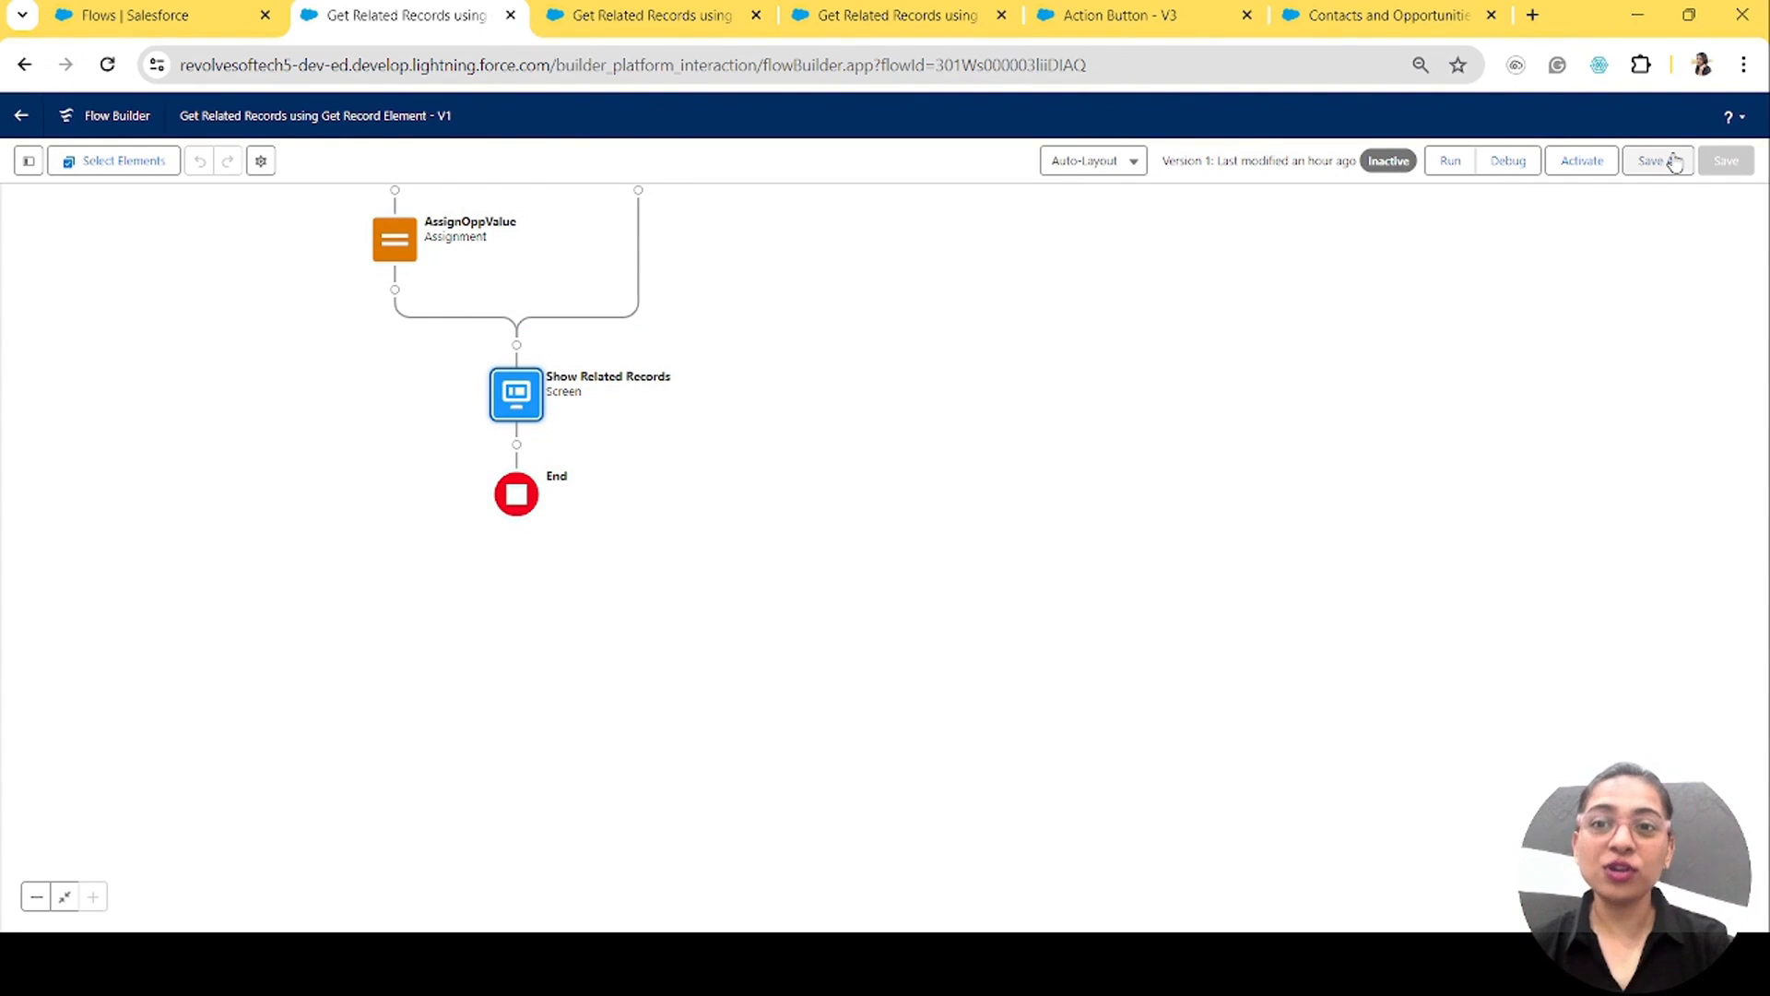
Step: Close the debug run and compare the Get Record Element flow's layout with the Get Related Records using Subflow flow
click(756, 15)
click(701, 16)
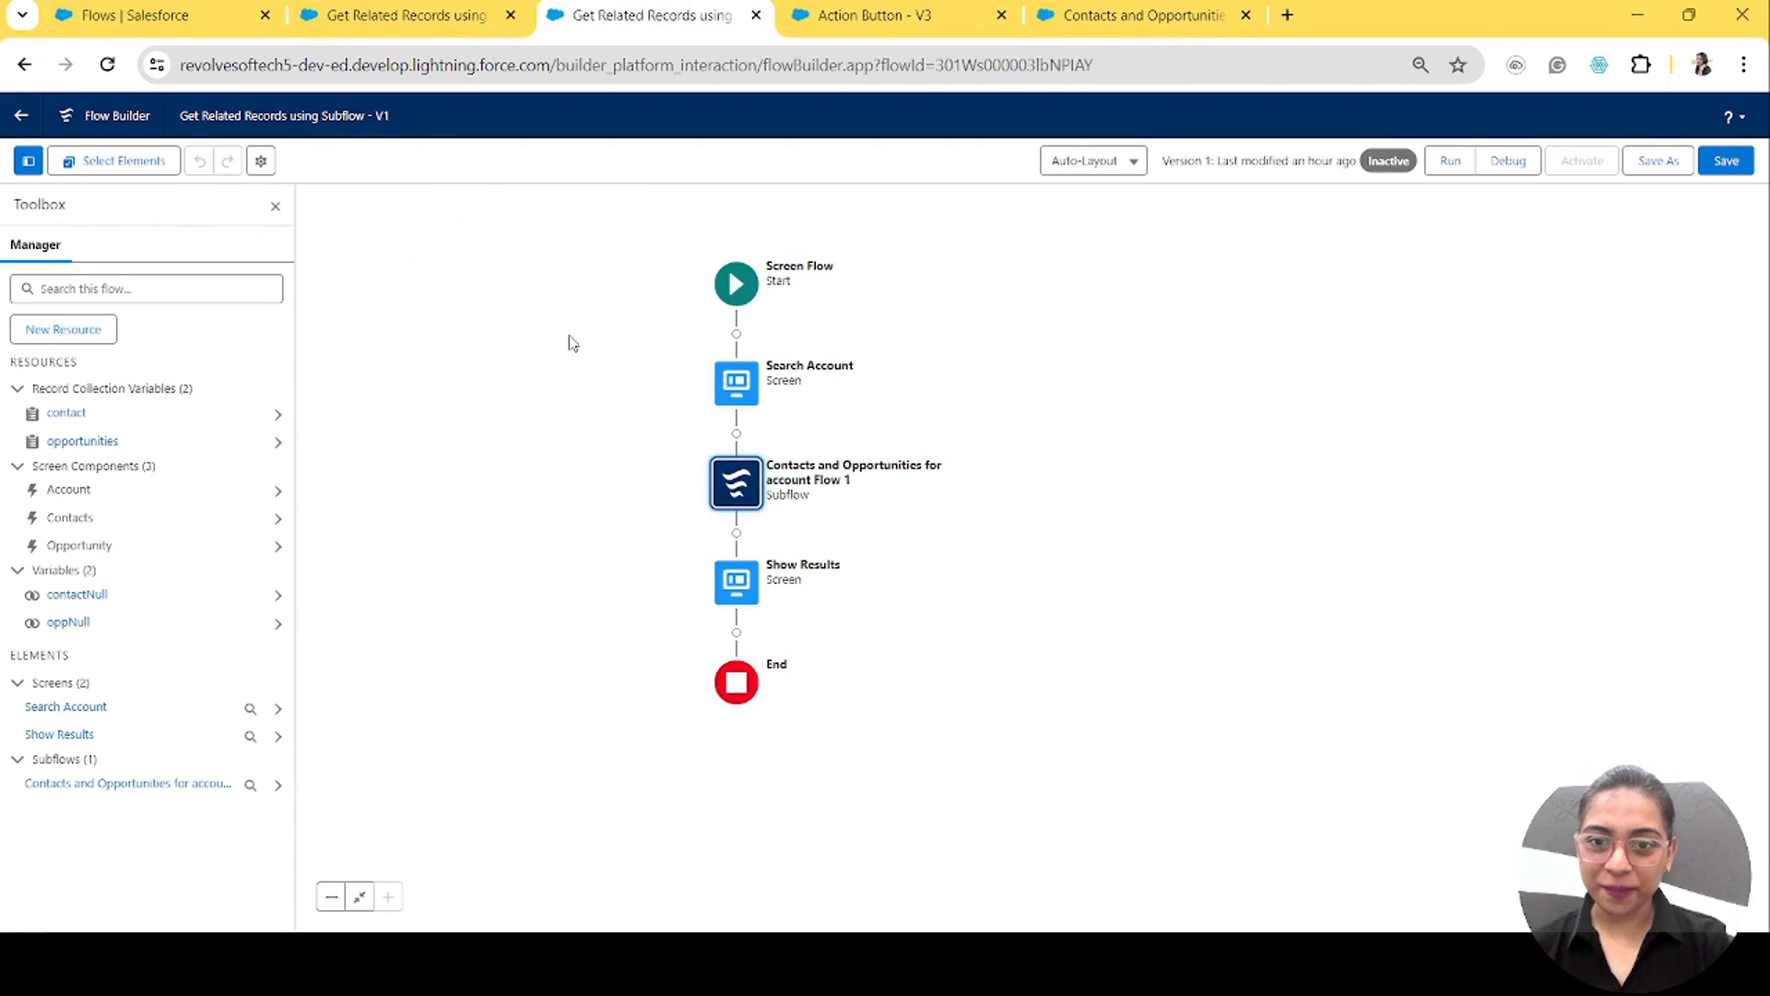
key(ctrl+shift+Tab)
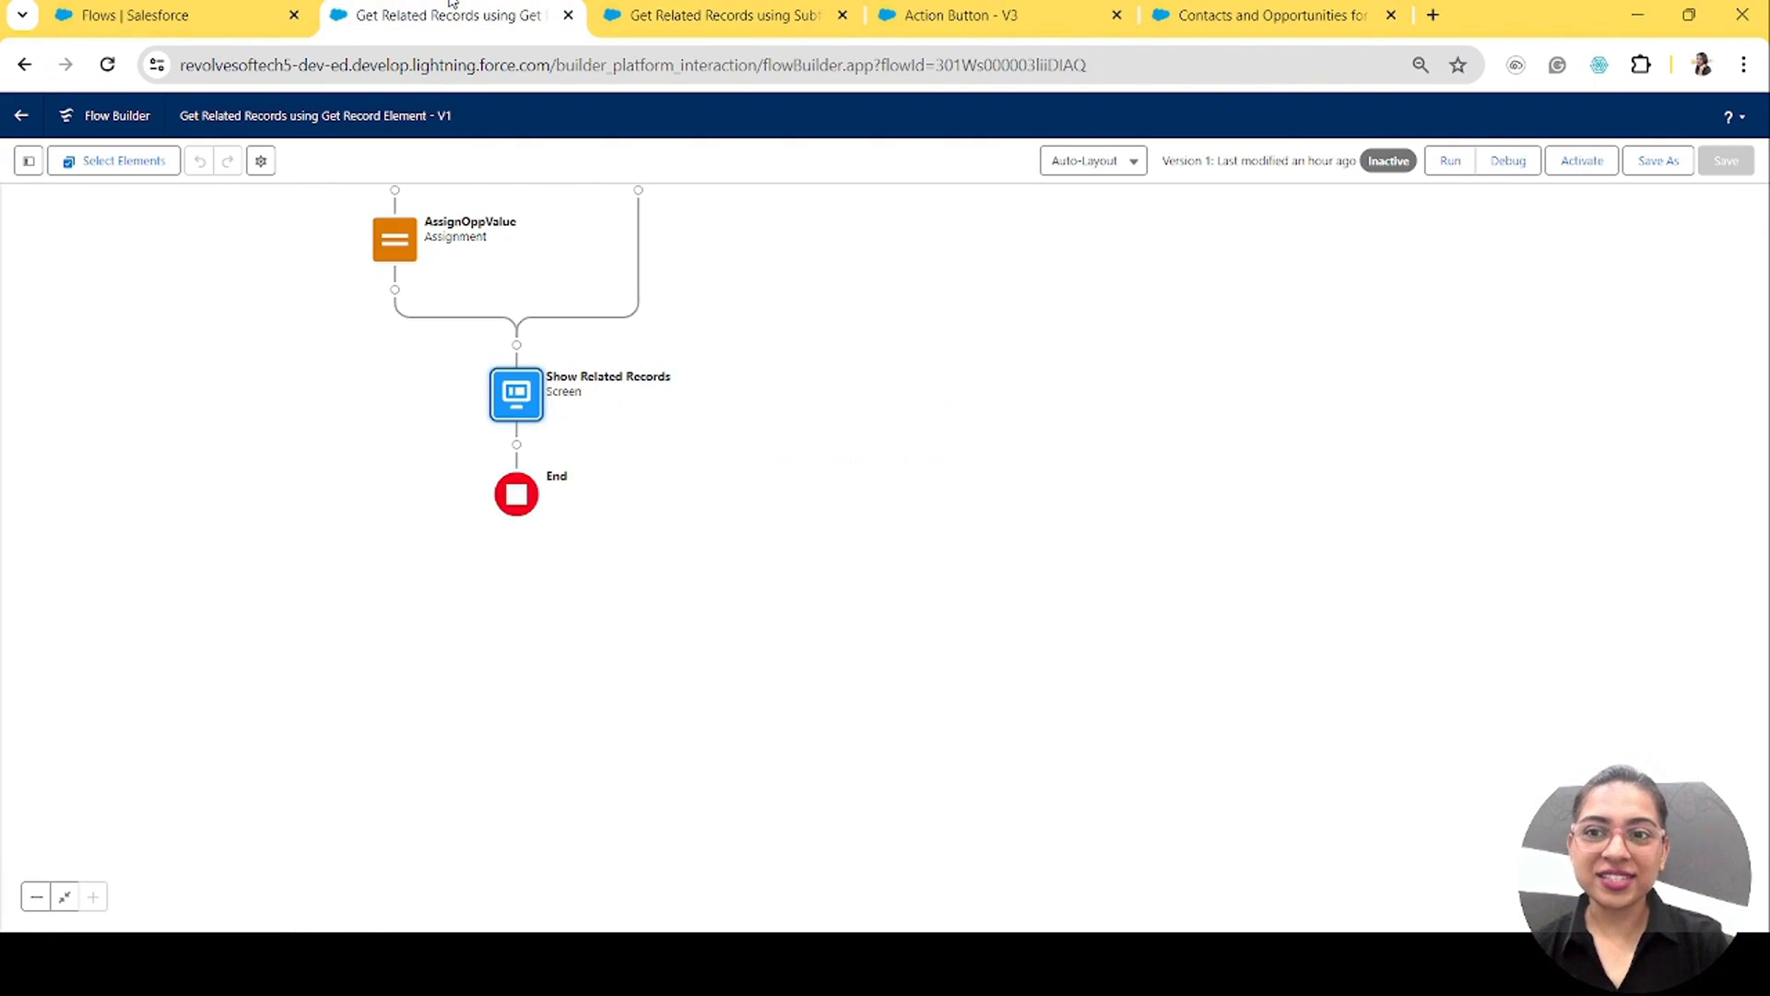
drag(756, 268, 707, 735)
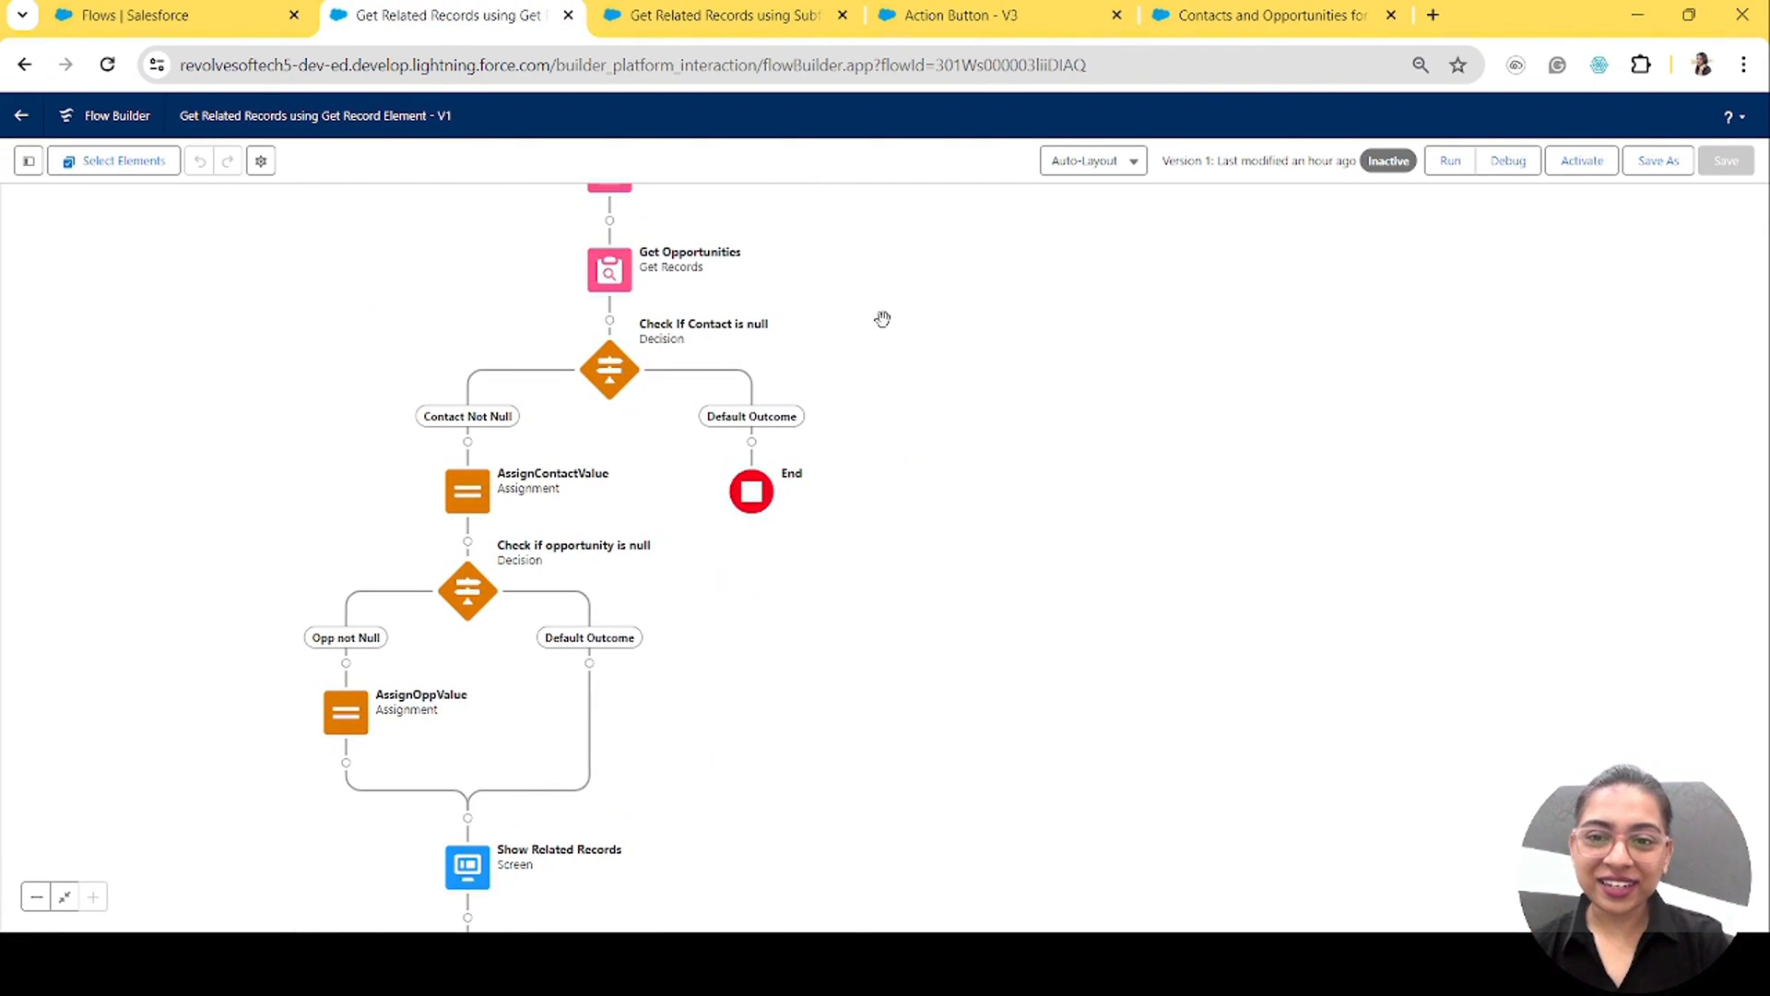
drag(881, 316, 849, 510)
click(733, 7)
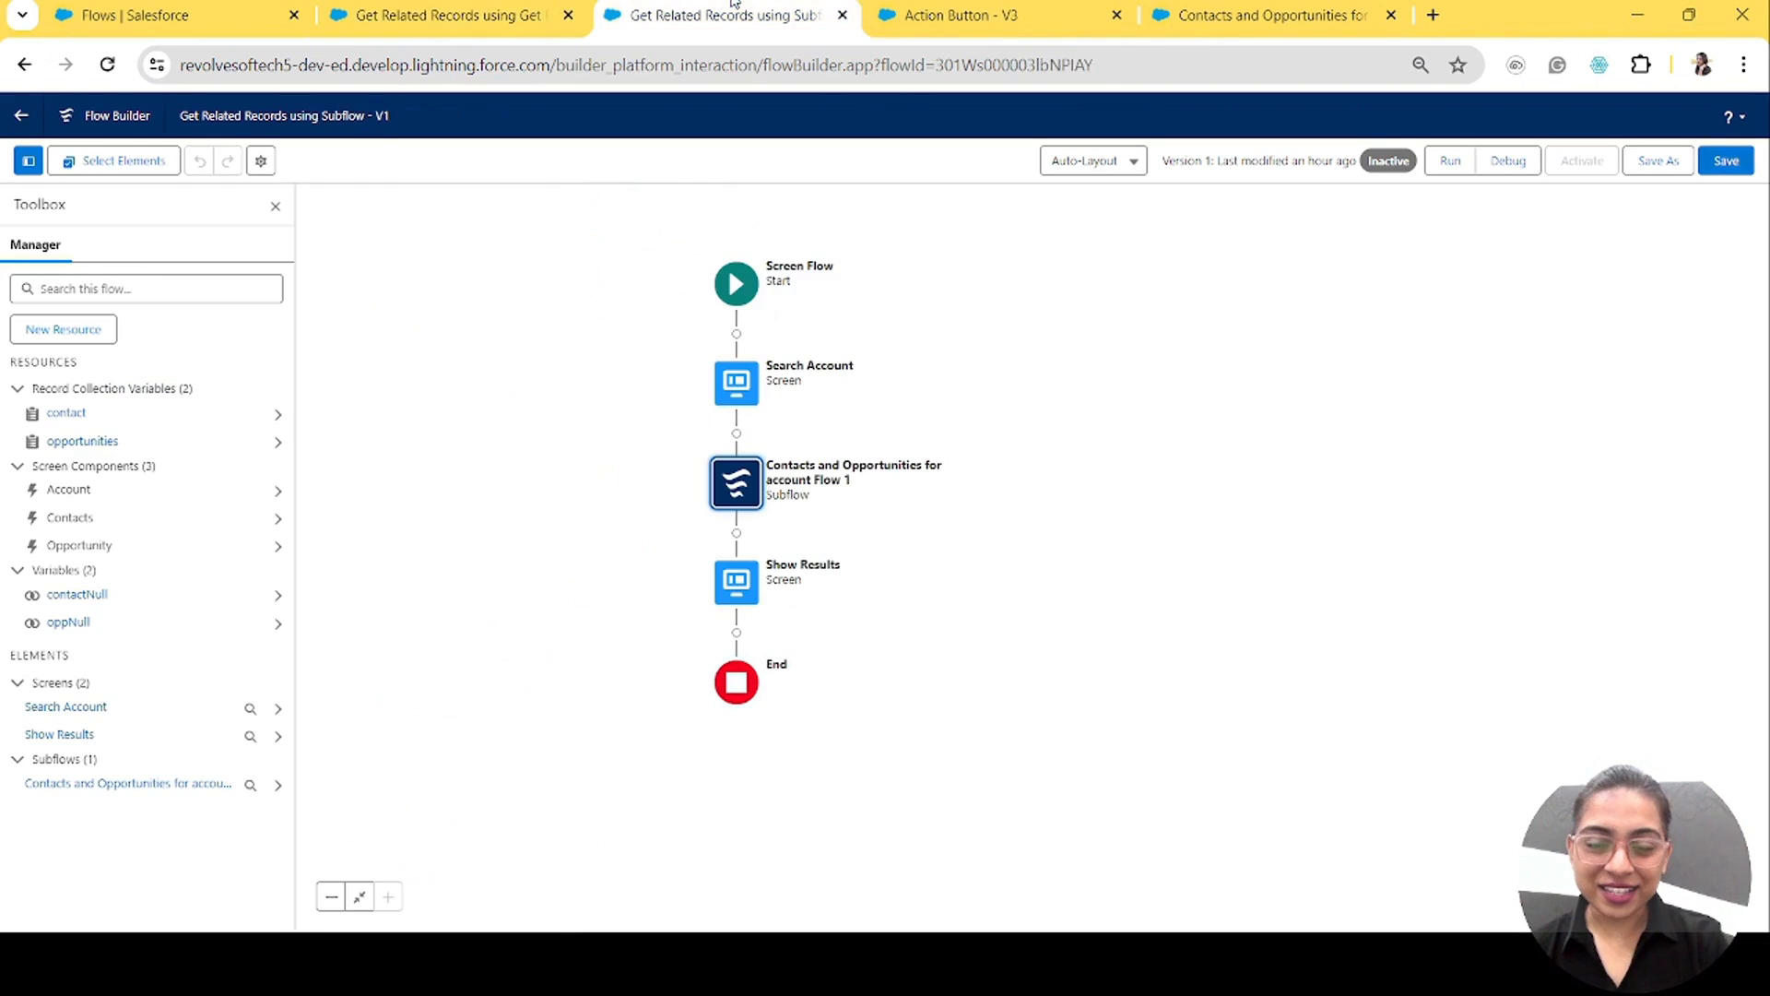
click(421, 5)
drag(850, 565, 728, 189)
click(731, 9)
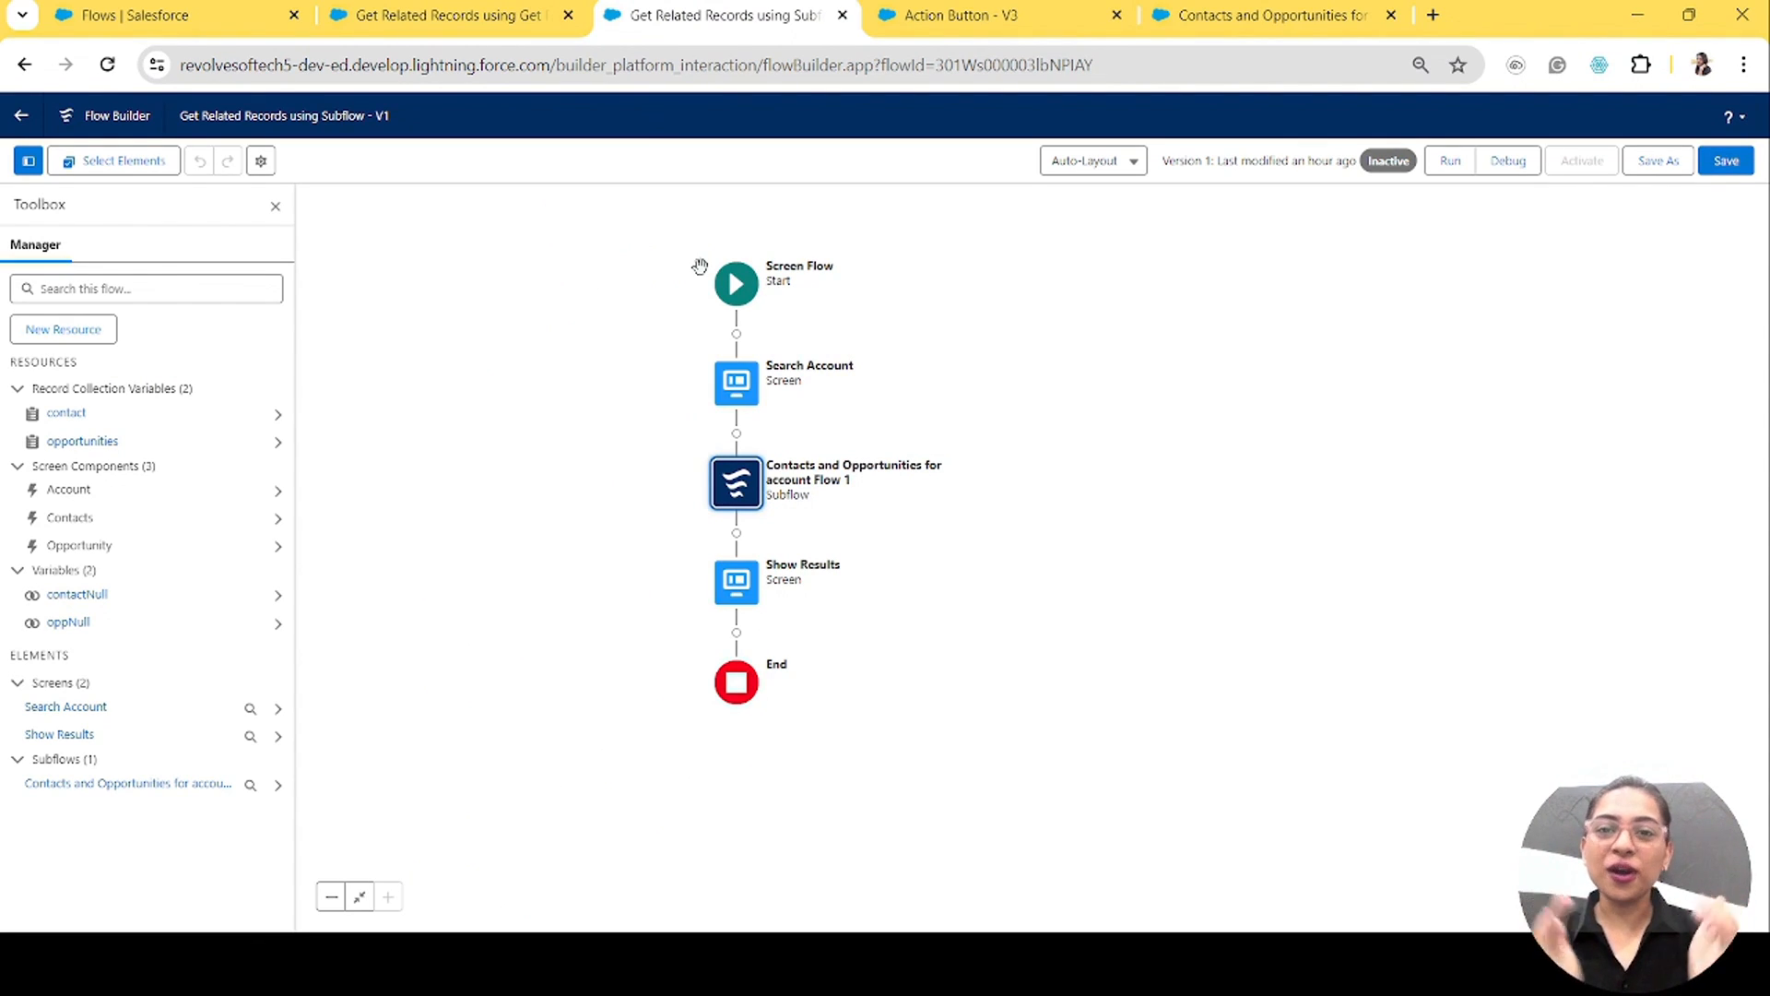
Step: Debug the Get Related Records using Subflow flow with the first recent account through to its related records, and close the run
click(1507, 163)
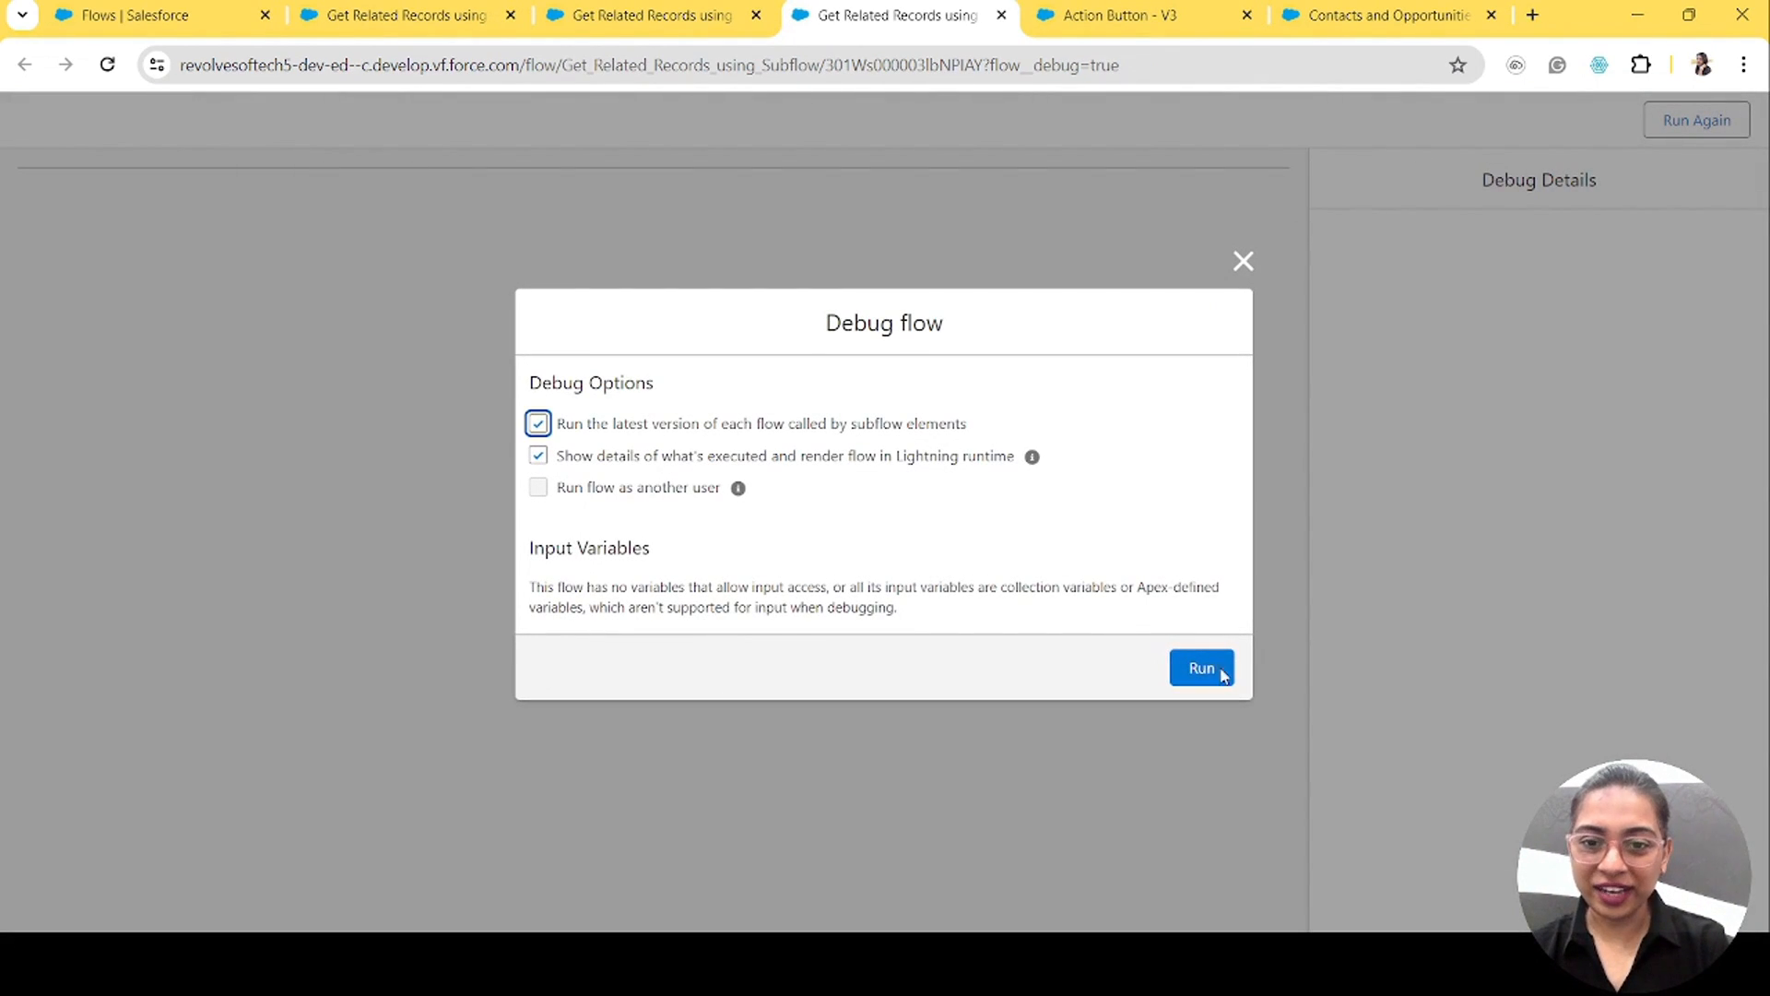
click(1196, 666)
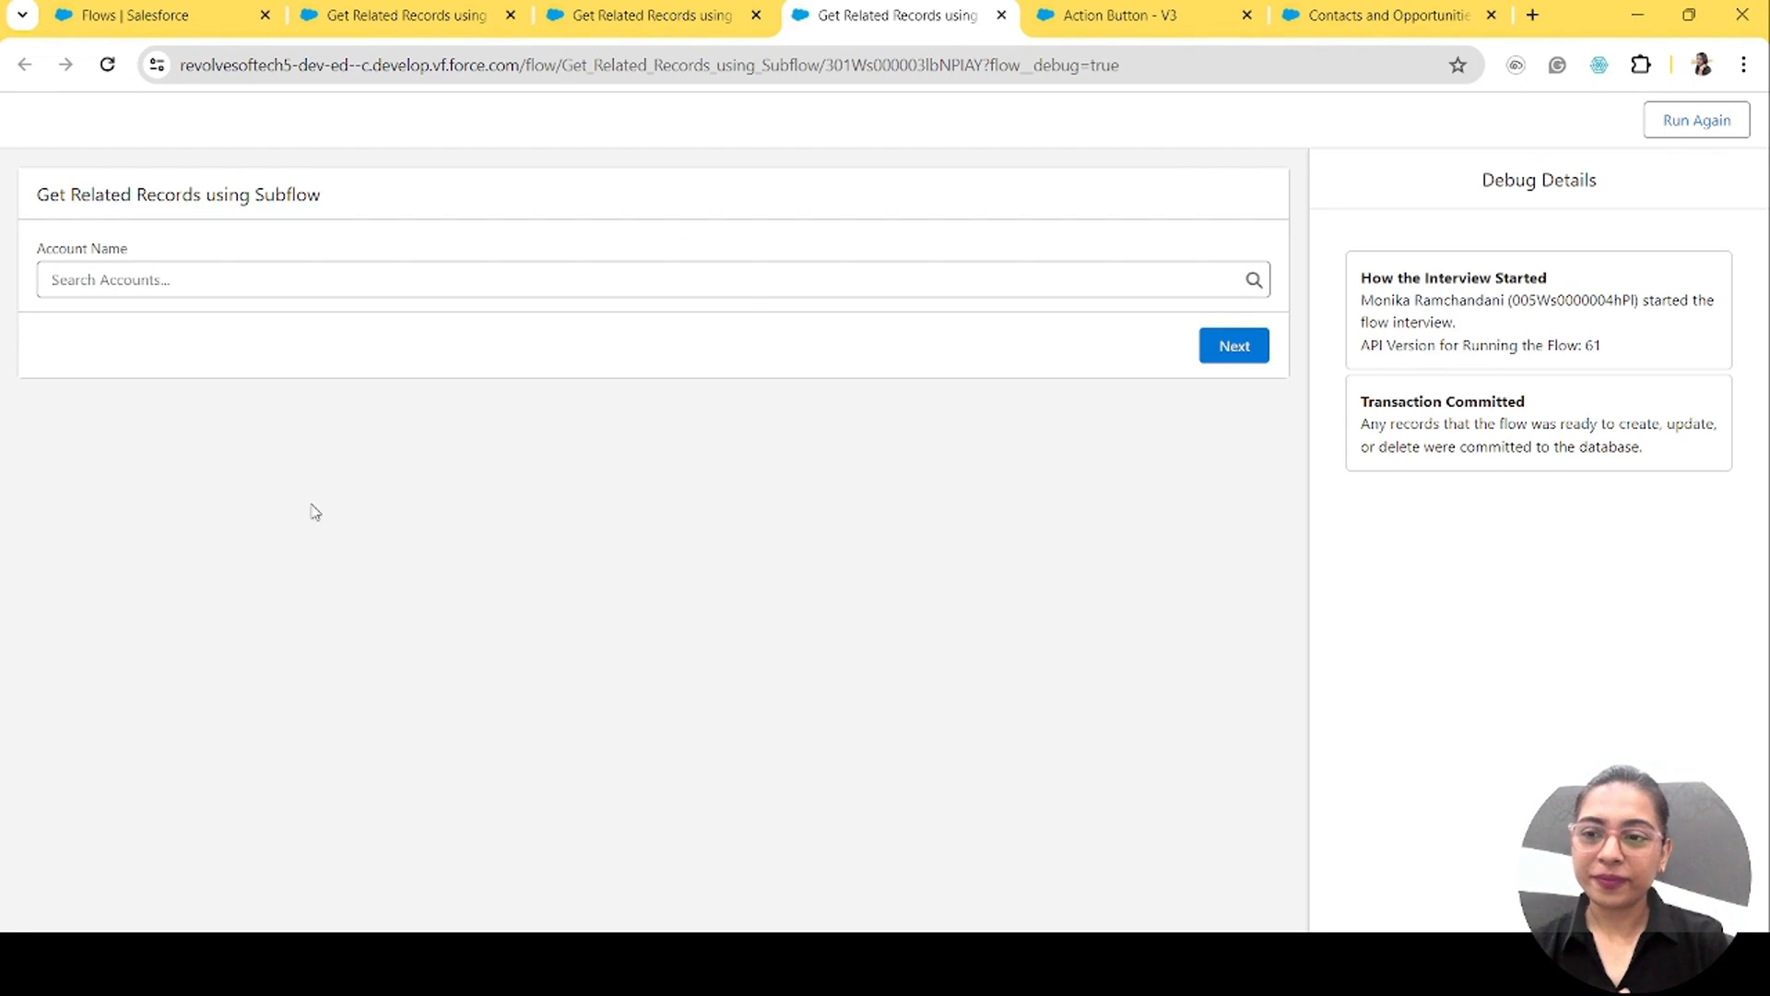
click(132, 289)
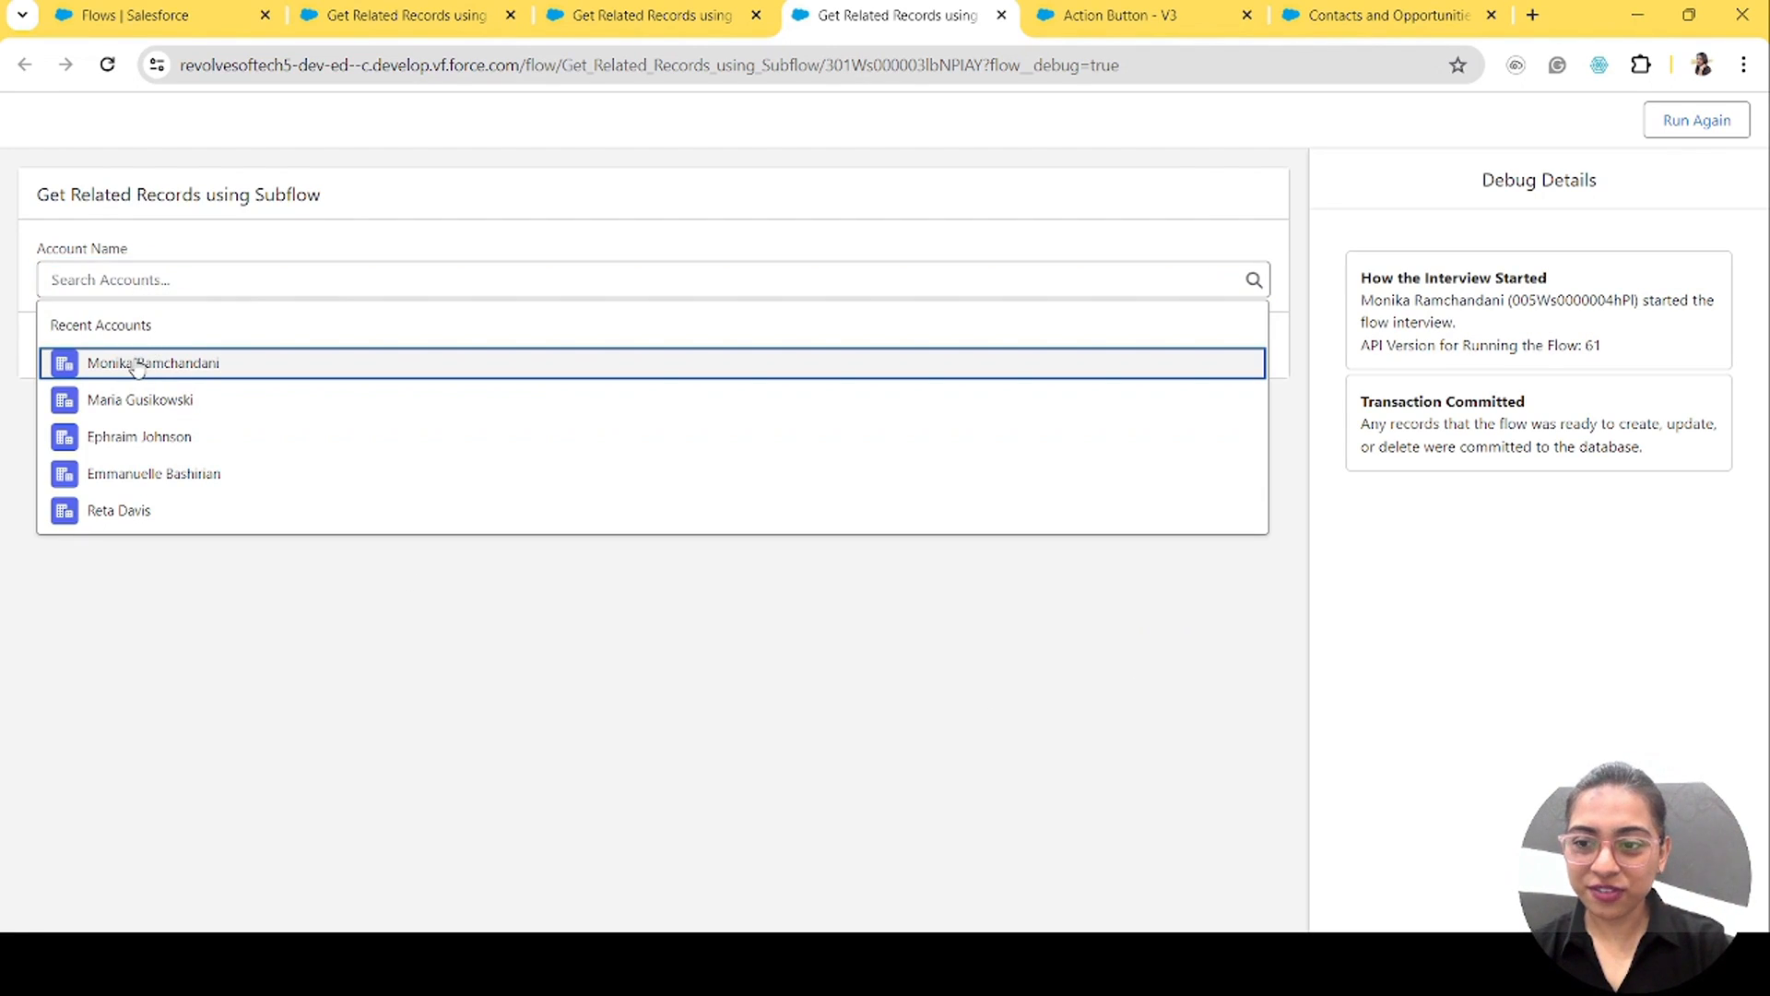
click(139, 361)
click(1233, 347)
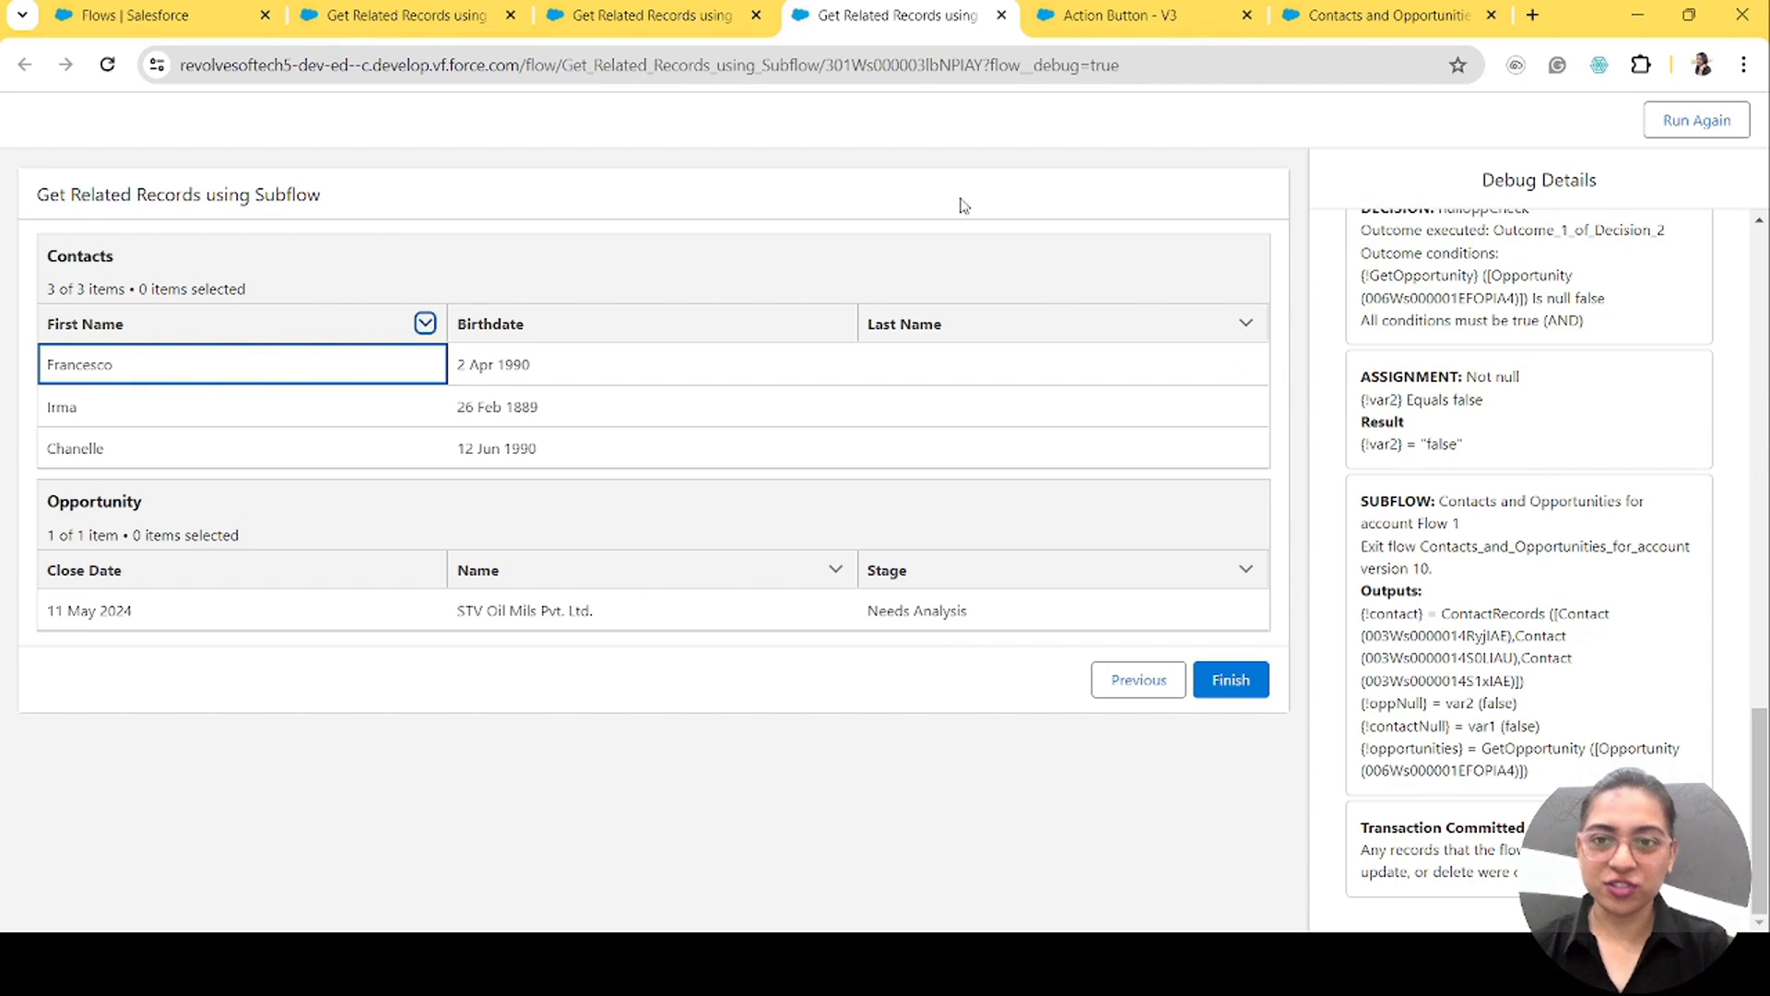
click(738, 14)
click(1002, 14)
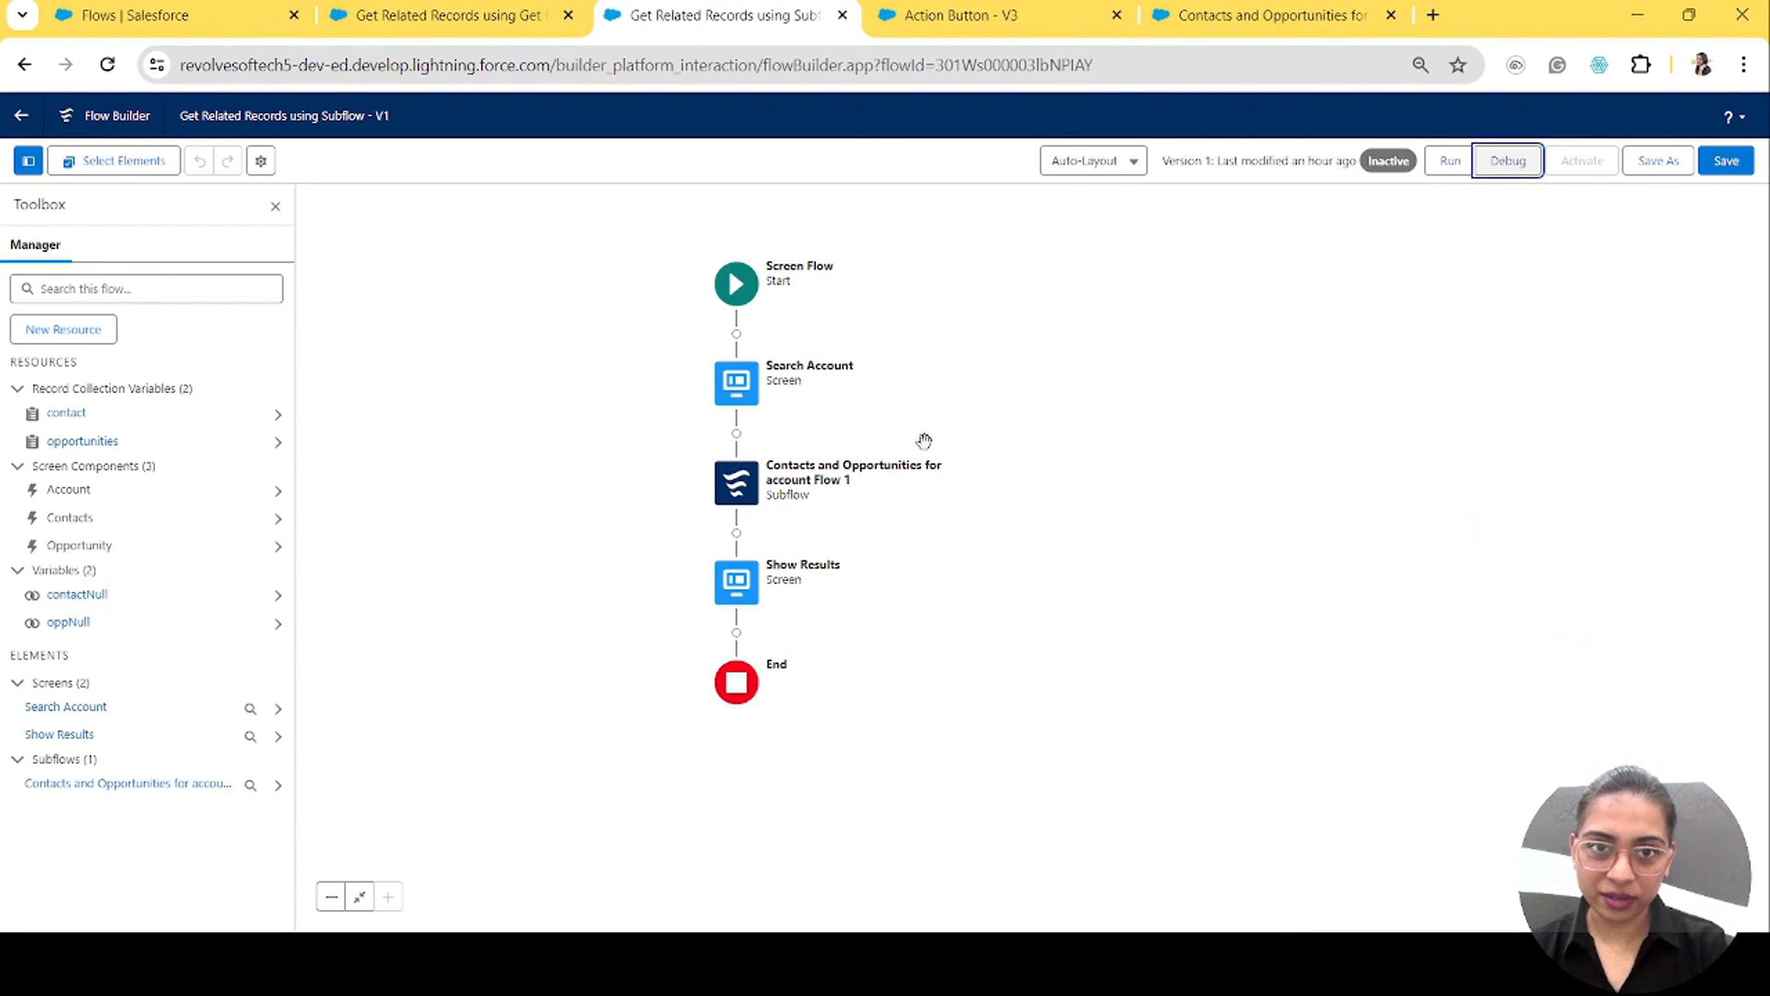
Step: Examine the autolaunched Contacts and Opportunities for account flow, comparing its elements with the two screen flows
click(1296, 9)
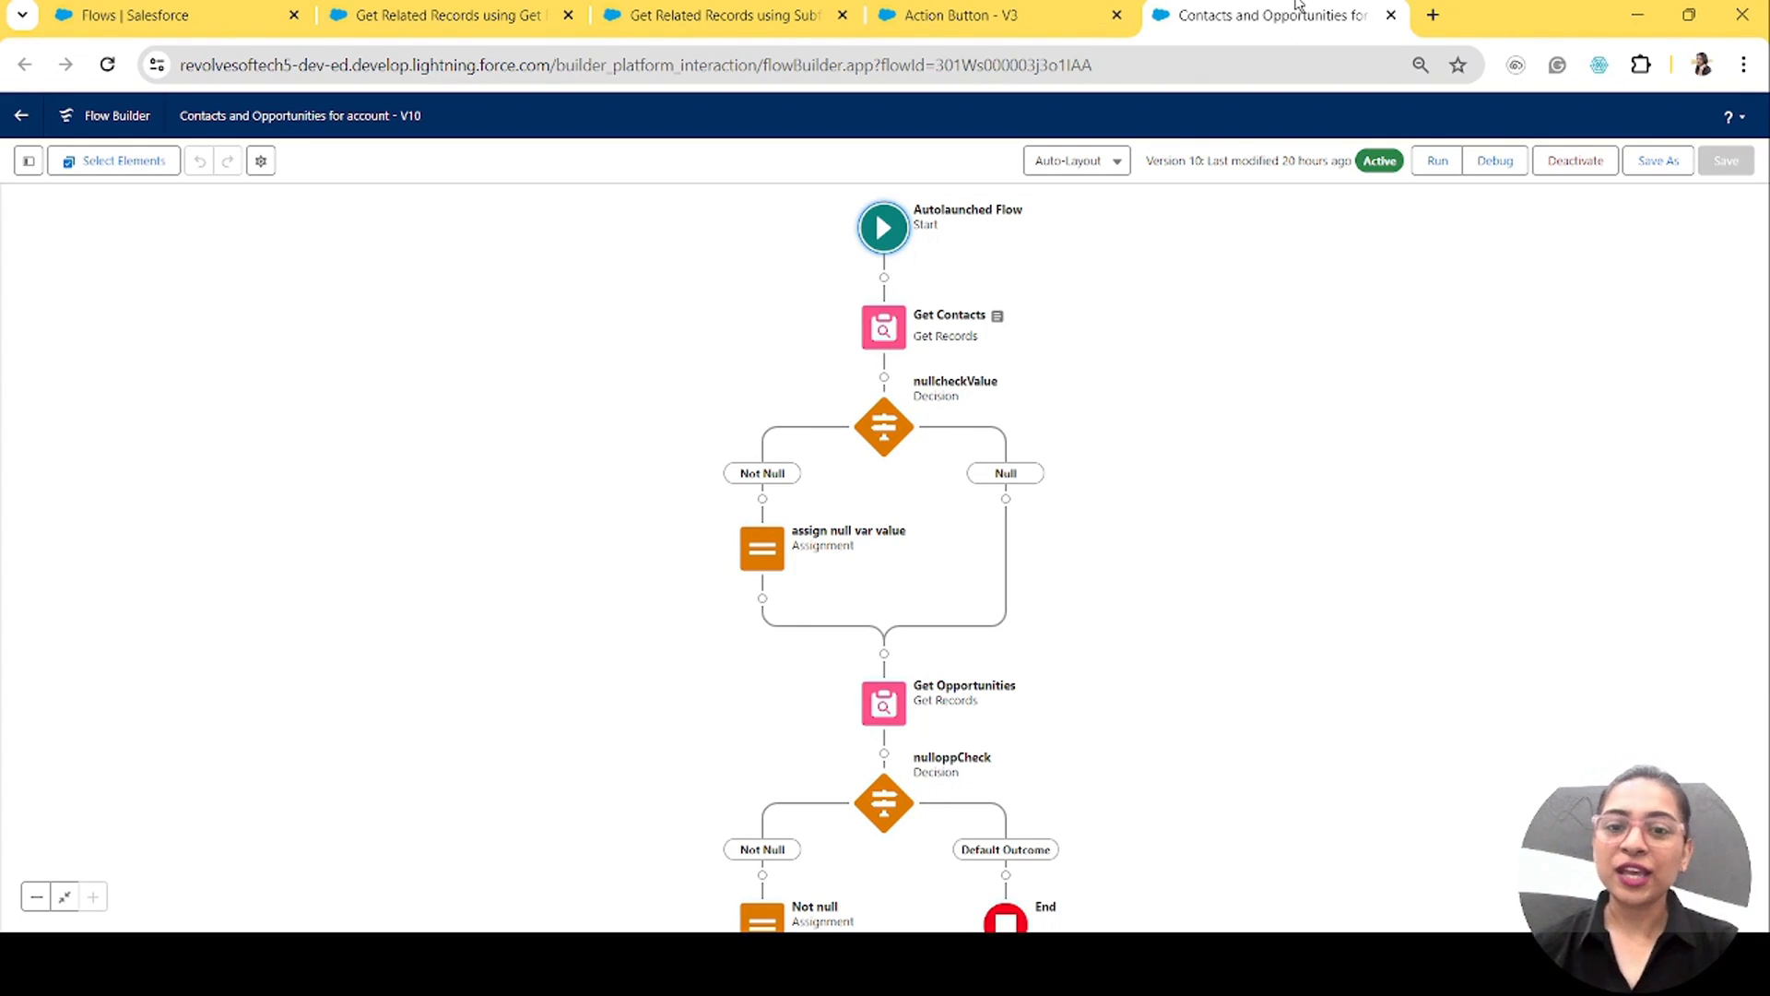
drag(1147, 525, 1008, 458)
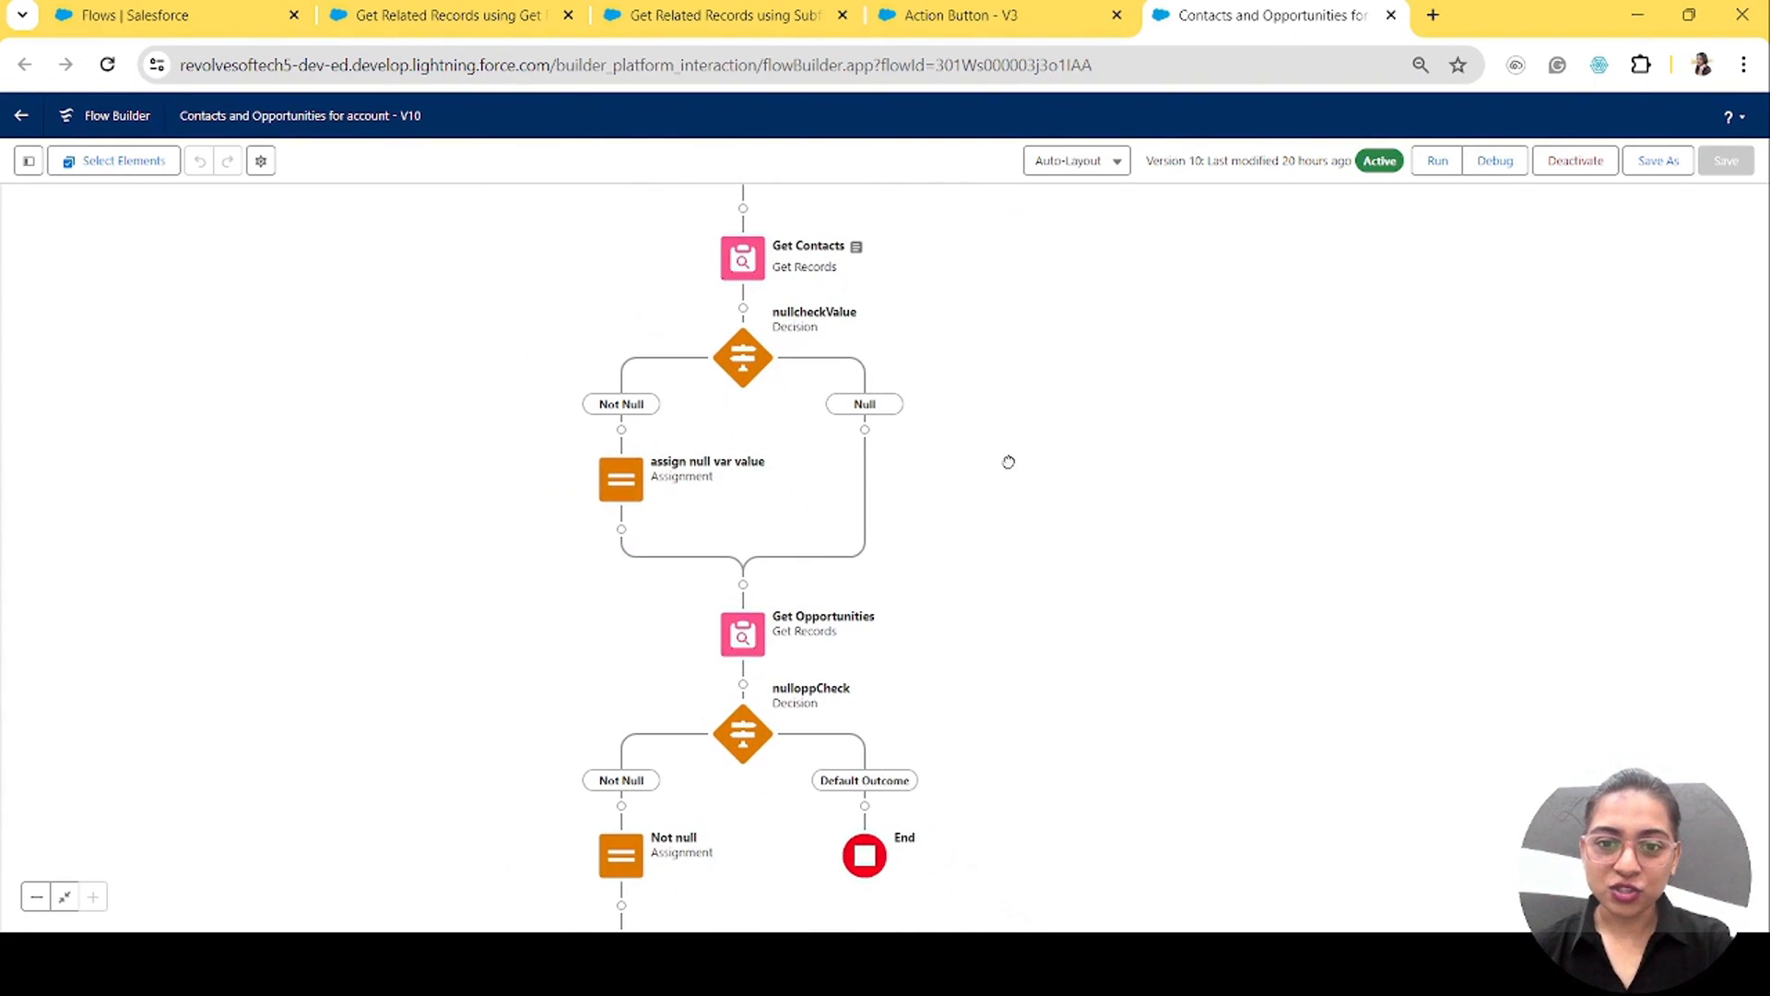
click(517, 20)
drag(933, 261, 932, 523)
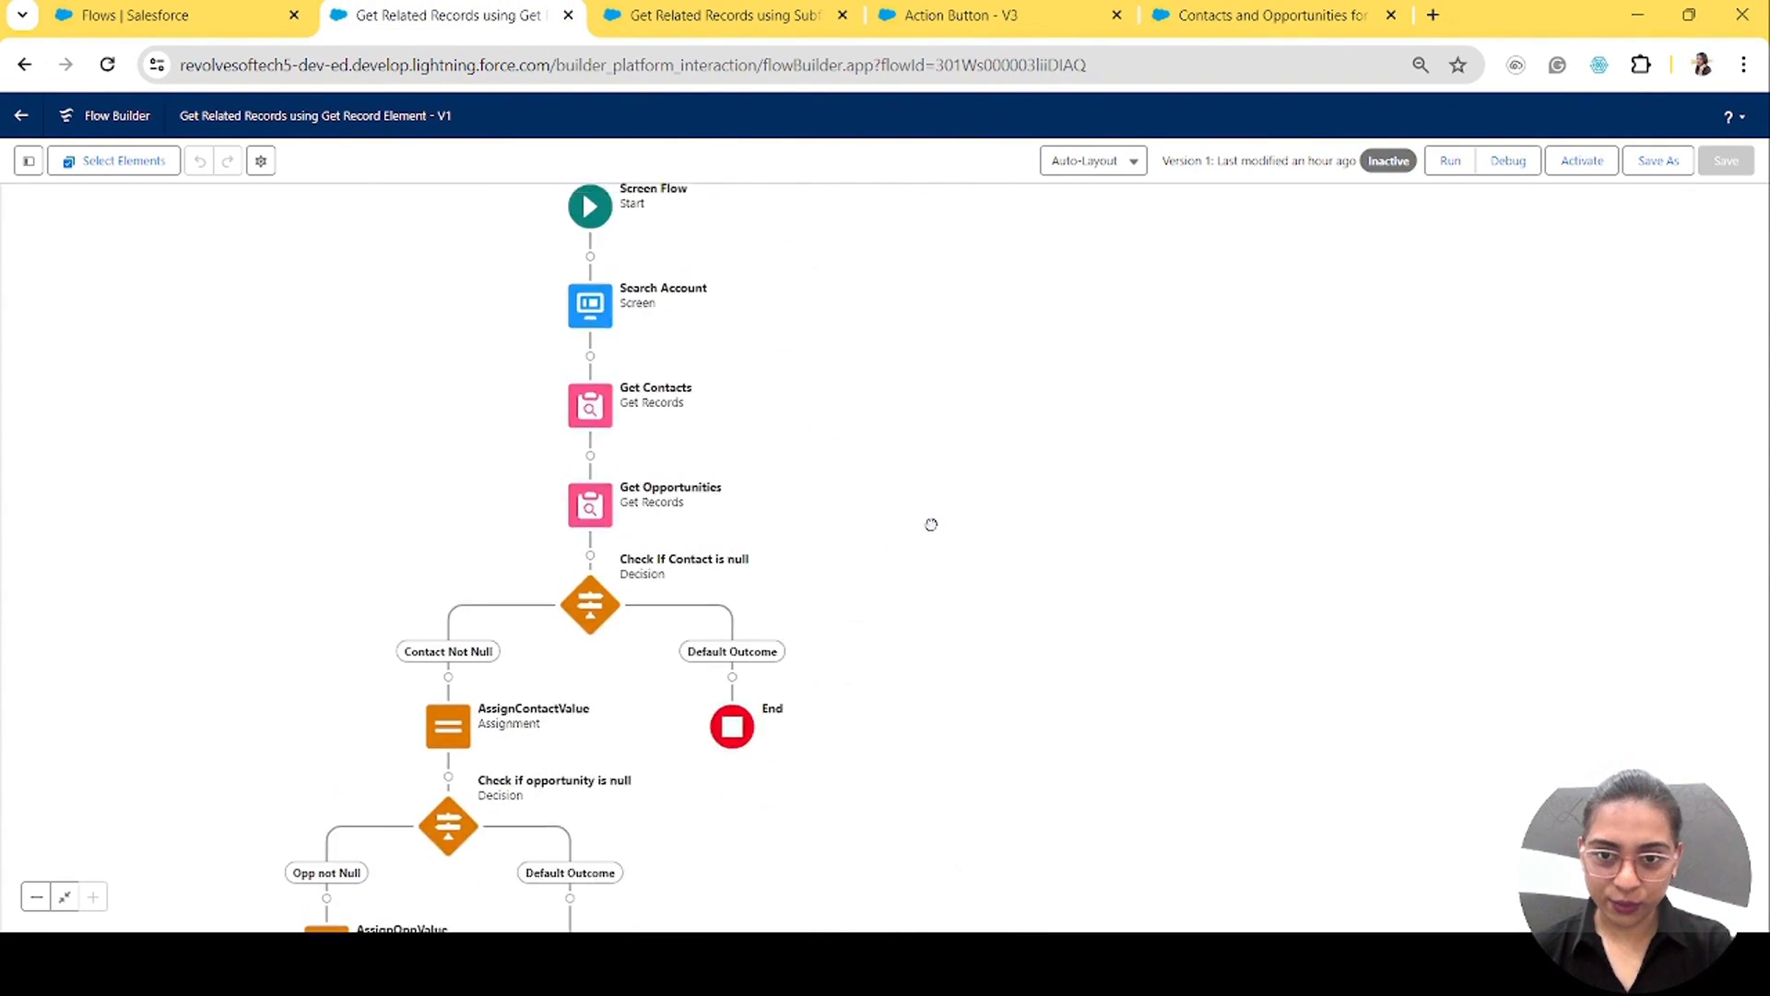
click(757, 12)
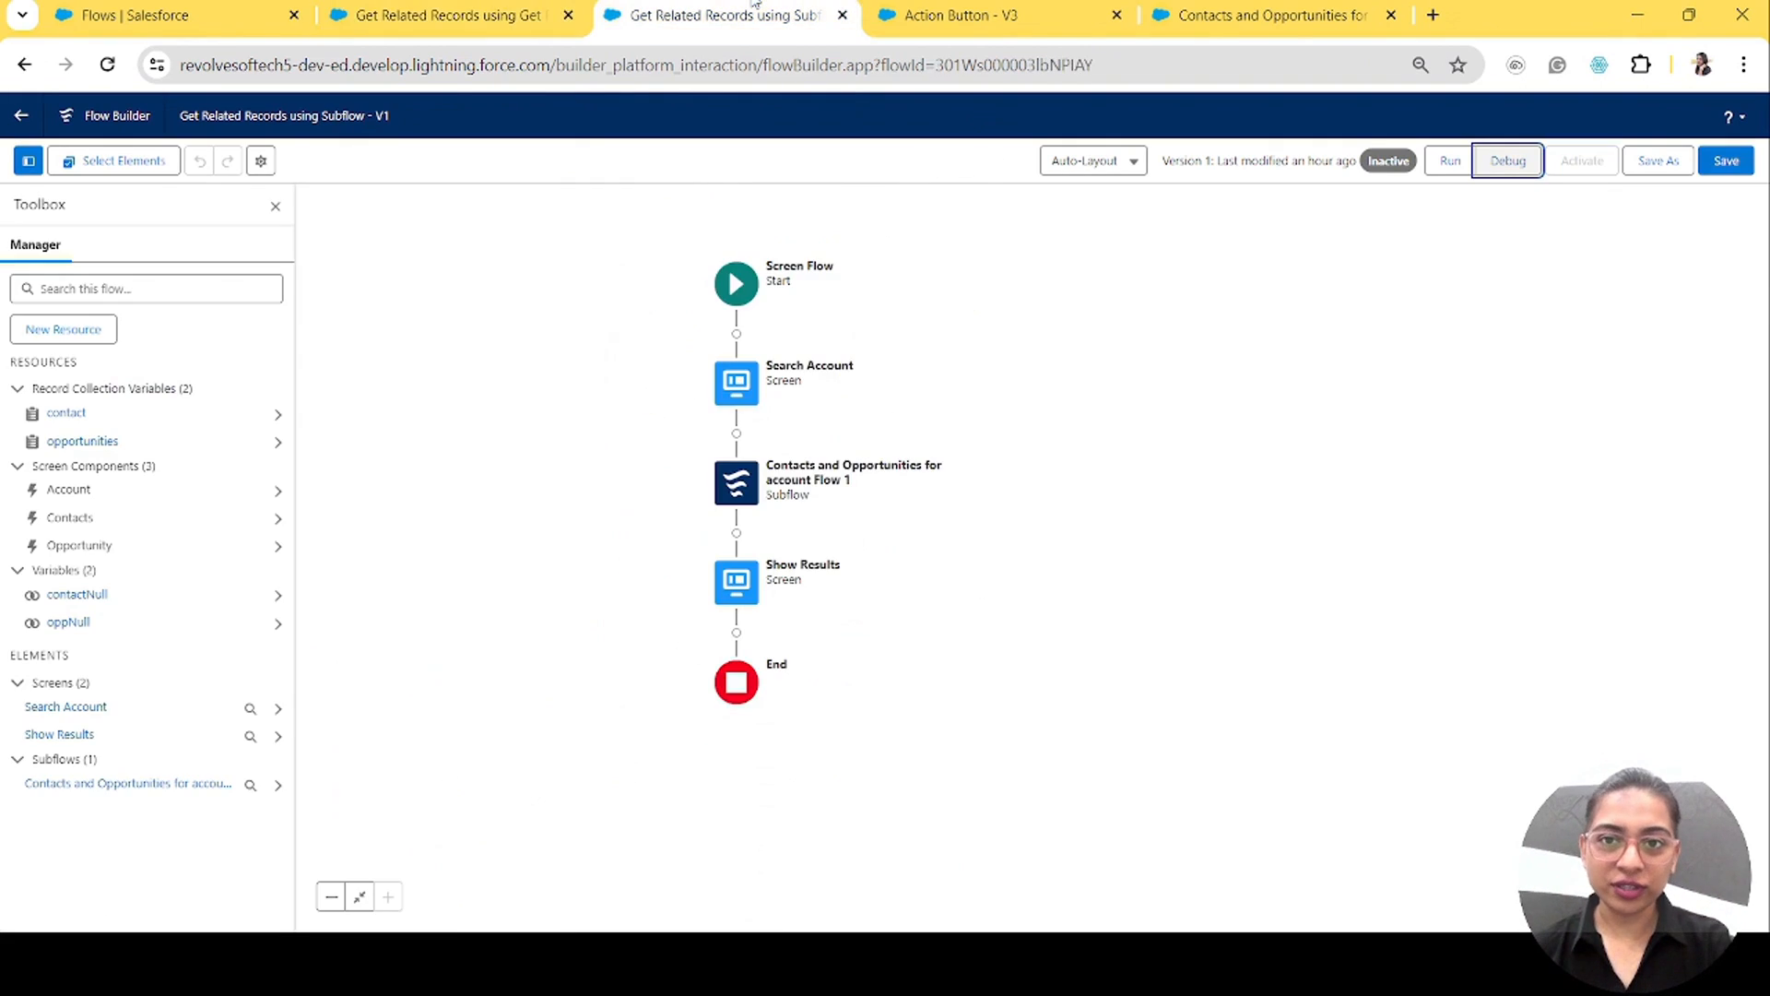
click(1207, 5)
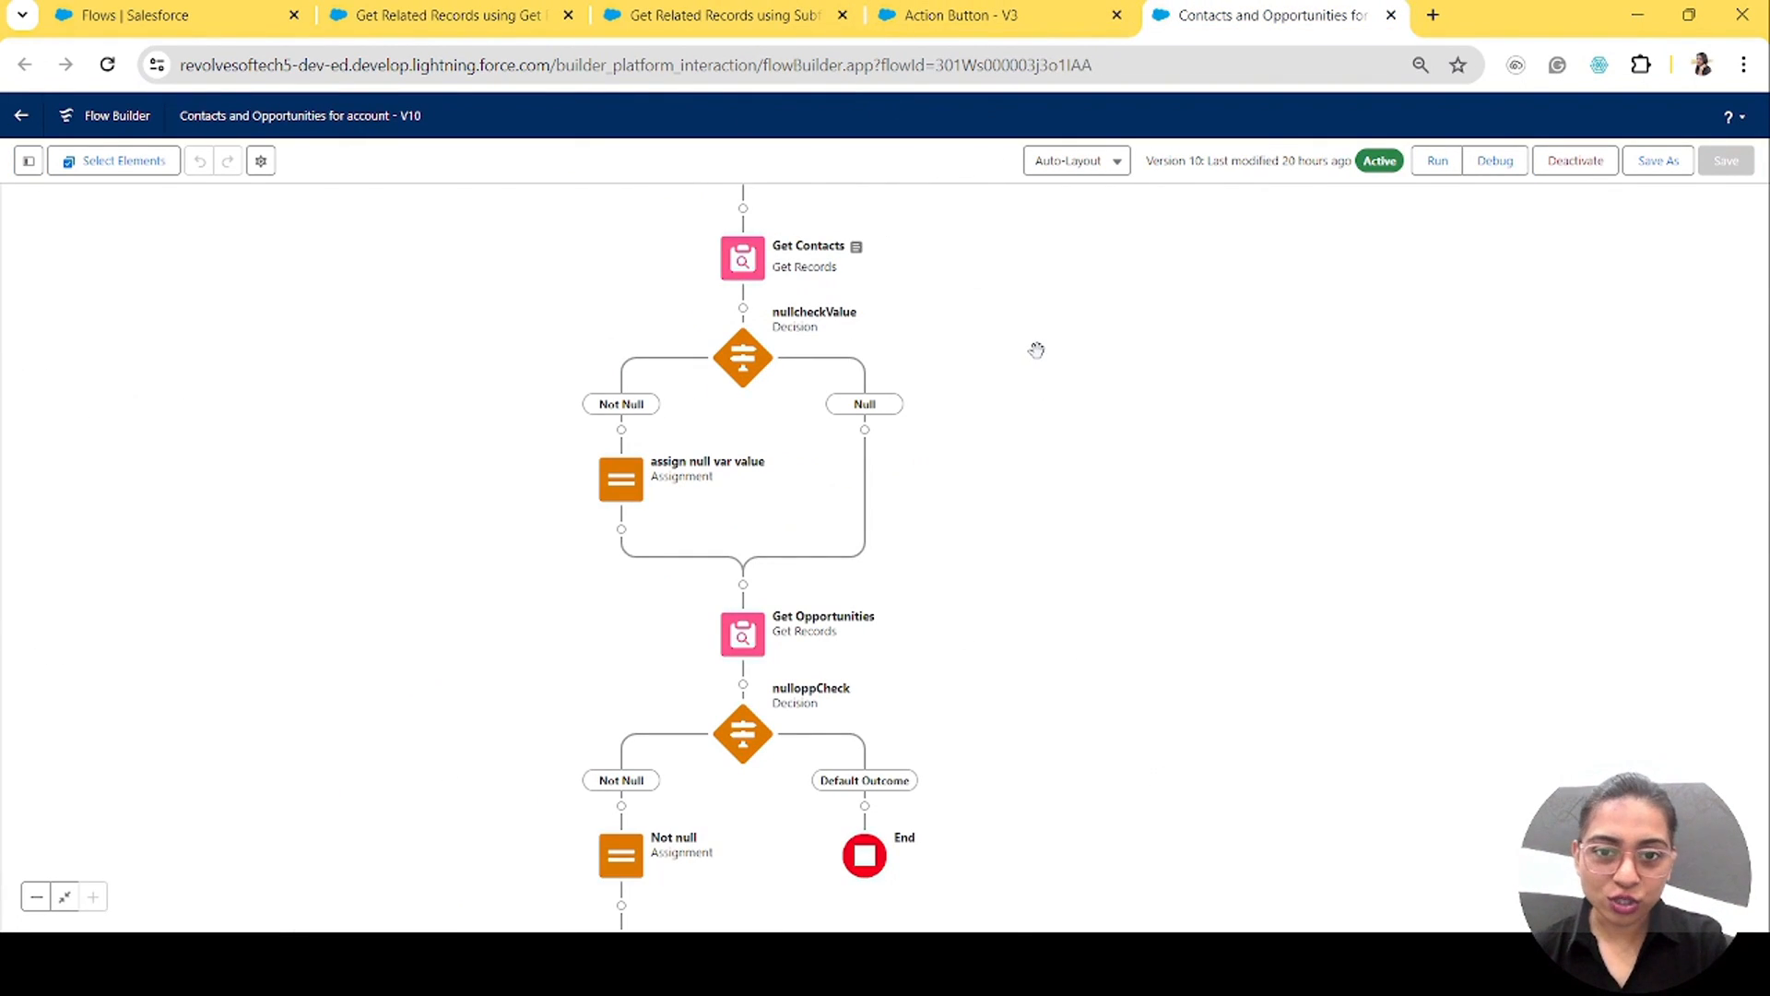
drag(1035, 347, 1126, 262)
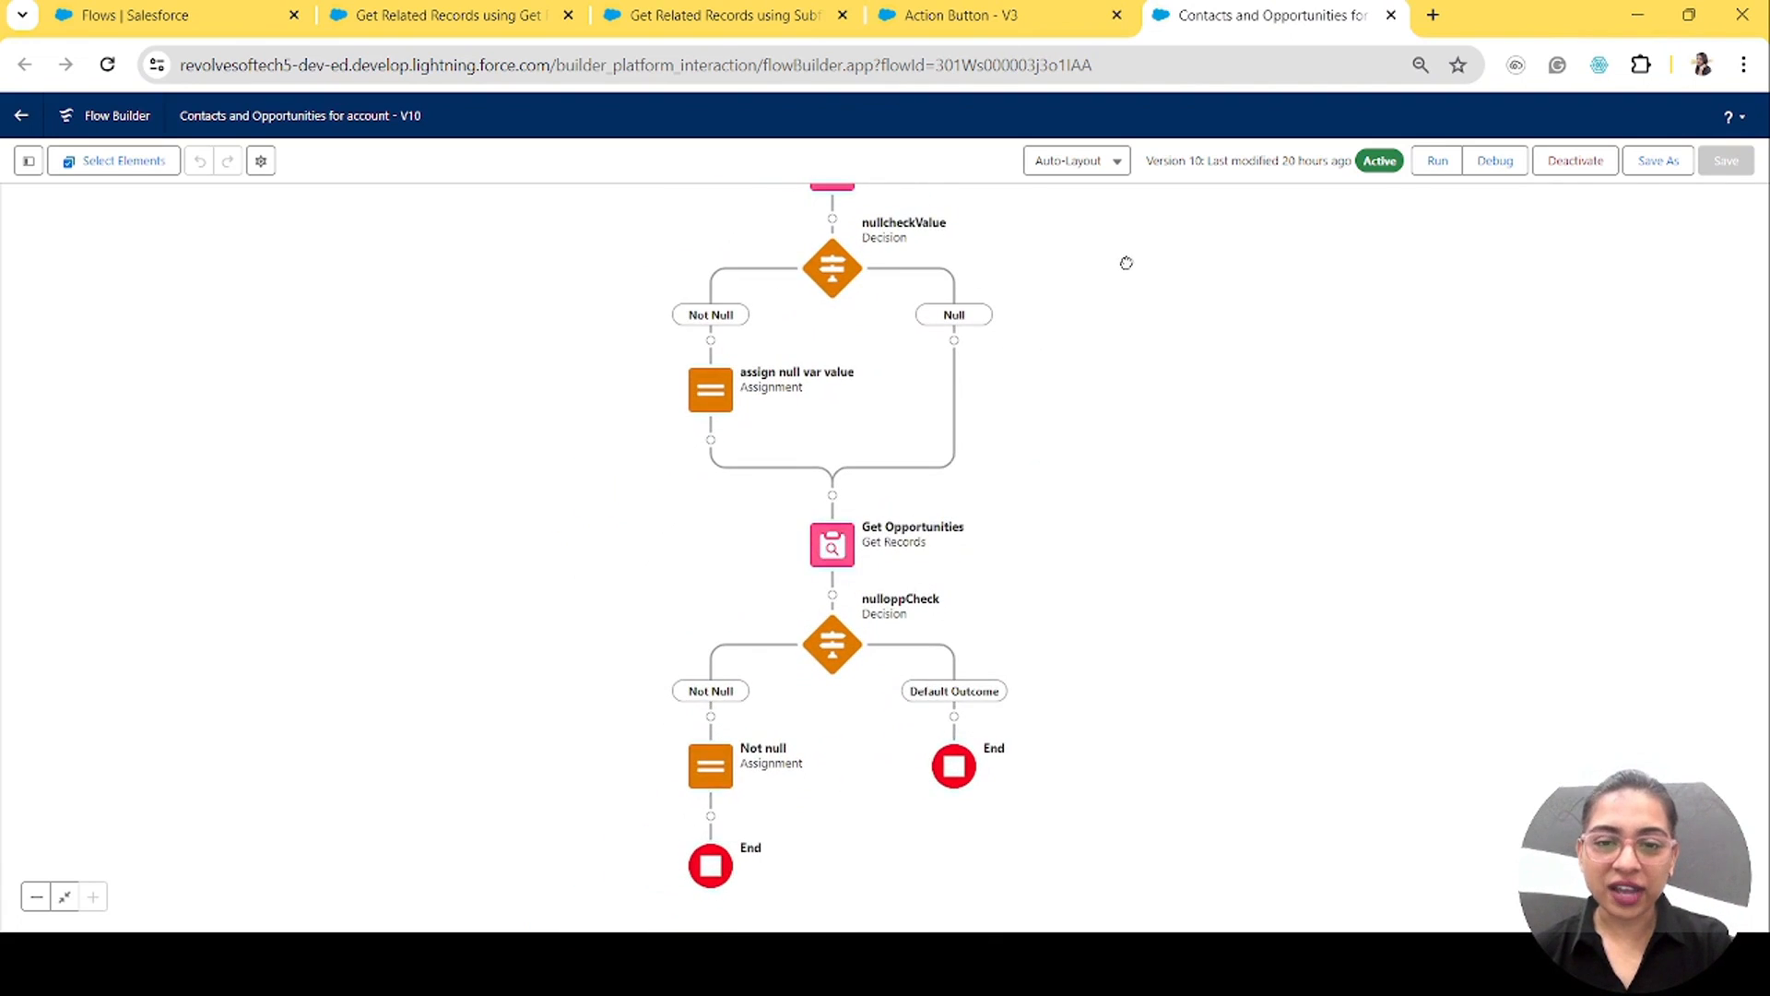
drag(1143, 628, 1139, 424)
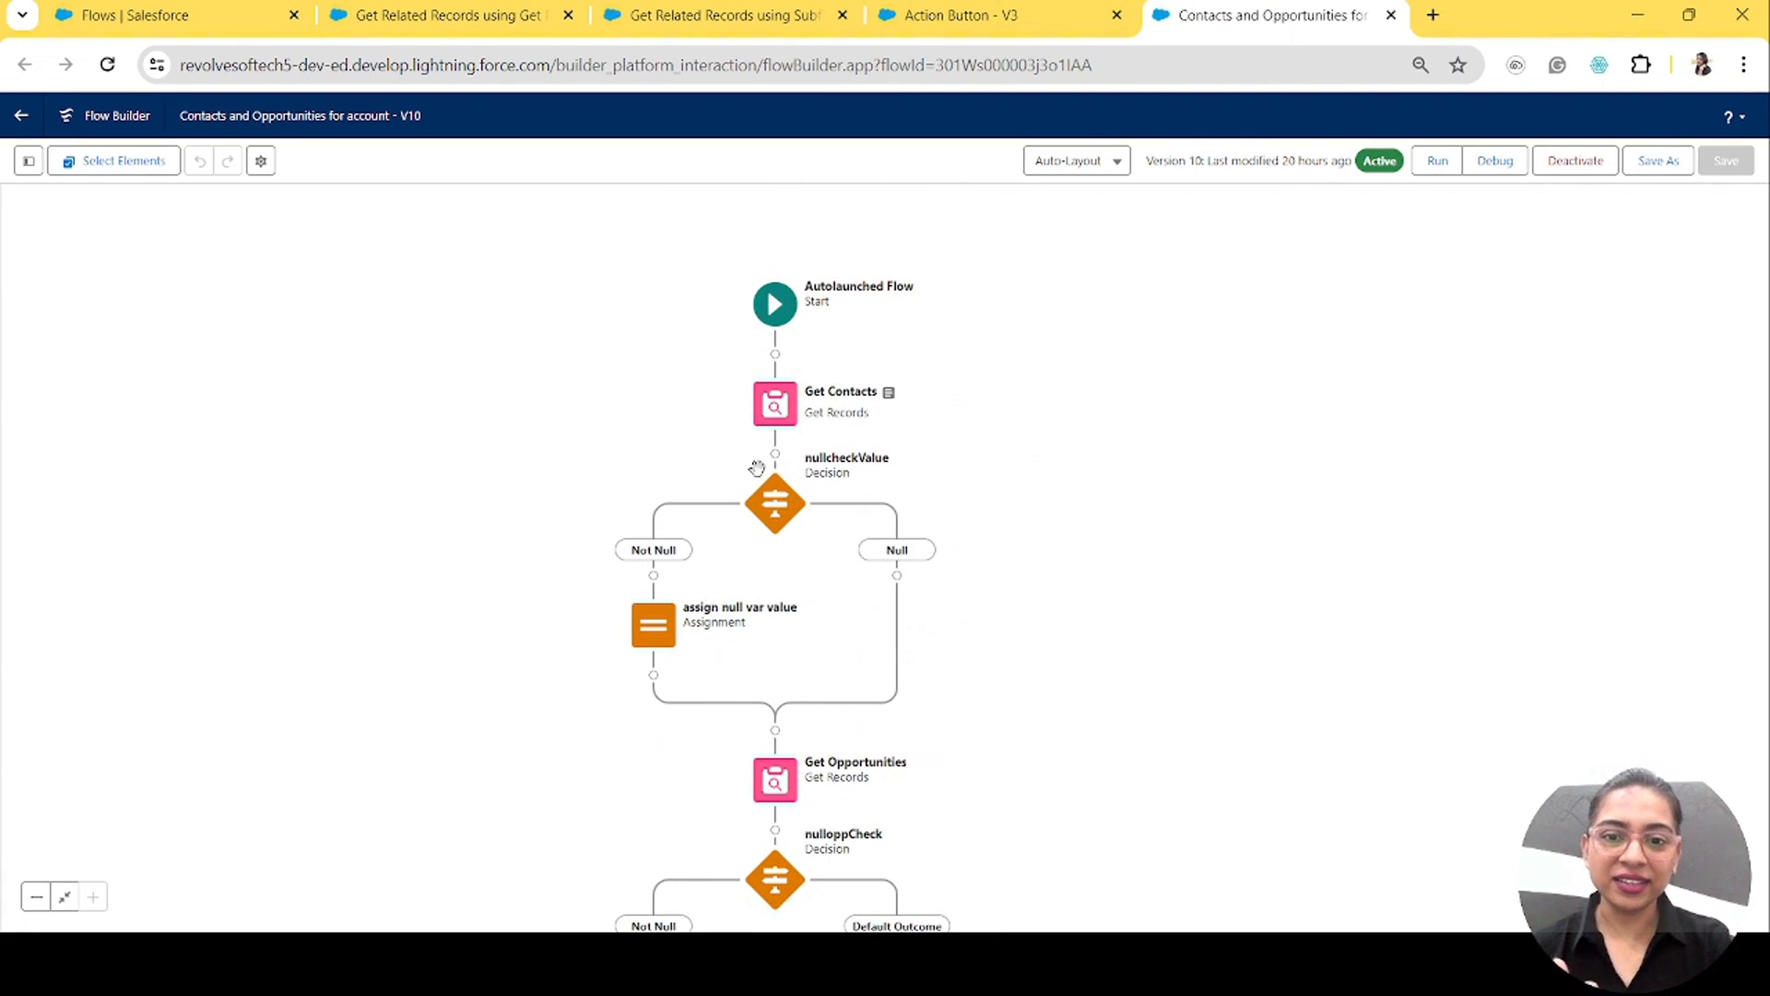
Step: Open the Contacts and Opportunities for account Flow 1 subflow element's settings in the Get Related Records using Subflow flow
click(710, 15)
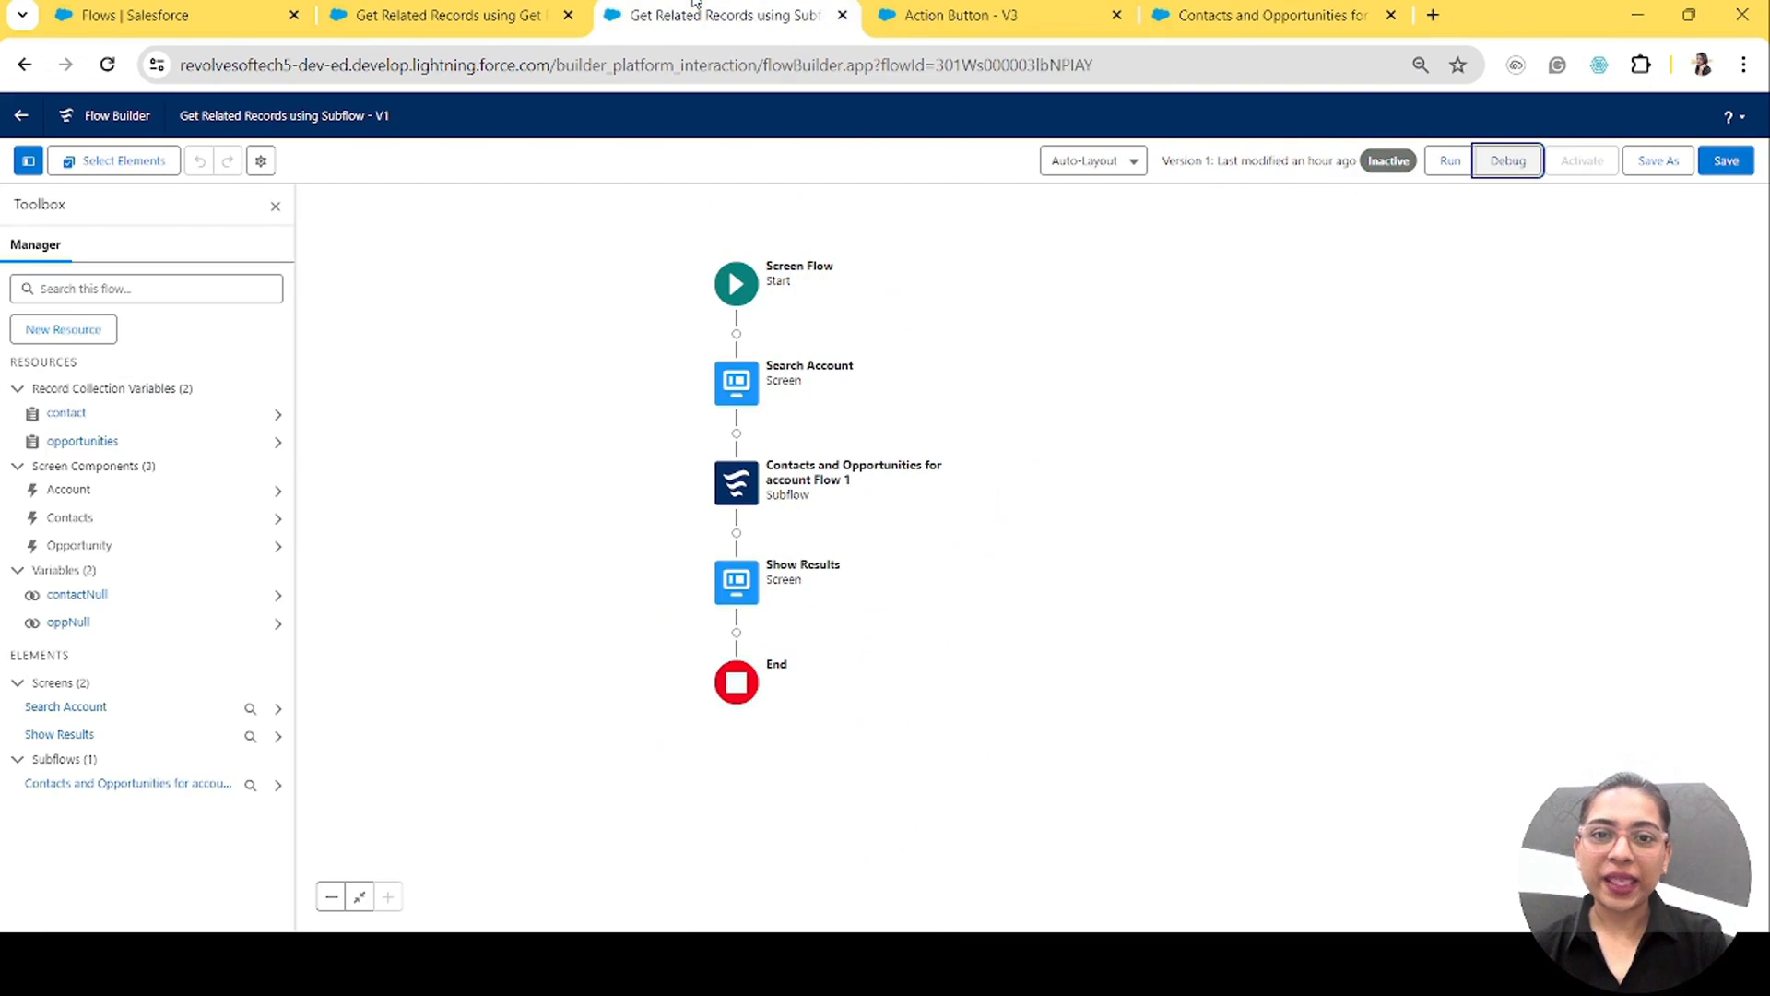
click(736, 482)
click(735, 696)
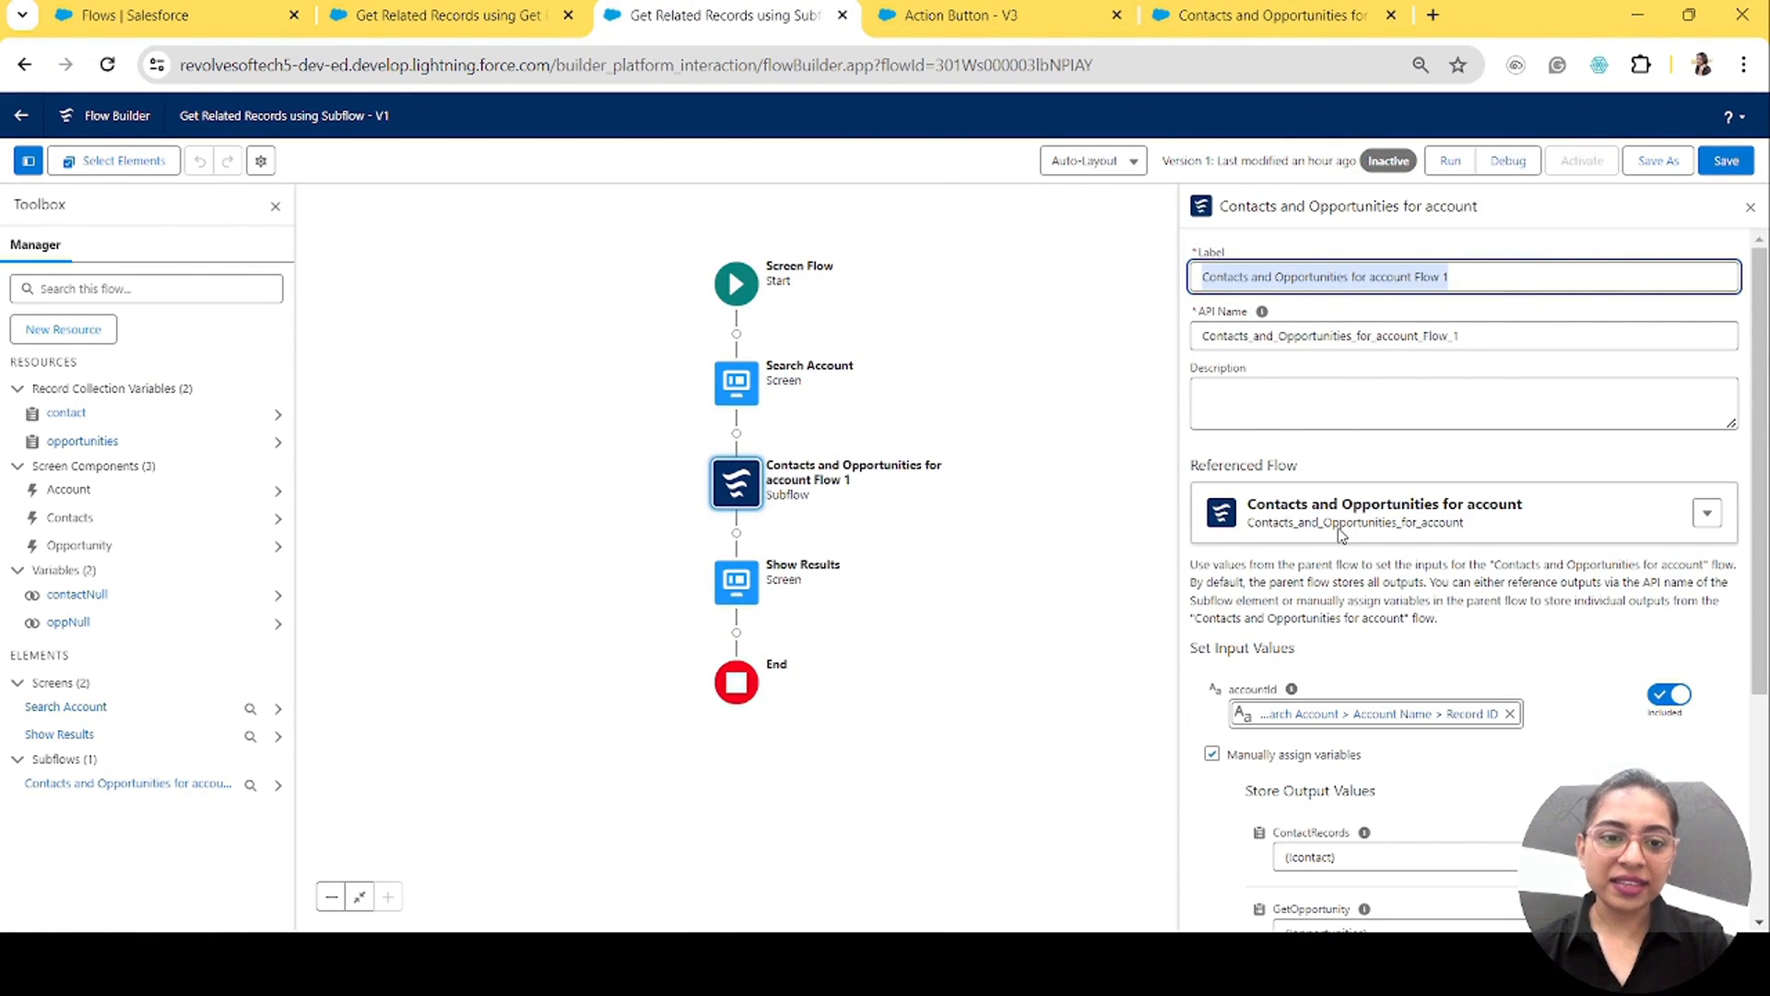
Step: View the referenced Contacts and Opportunities for account flow and close the subflow element's settings in the Get Related Records using Subflow flow
click(1277, 11)
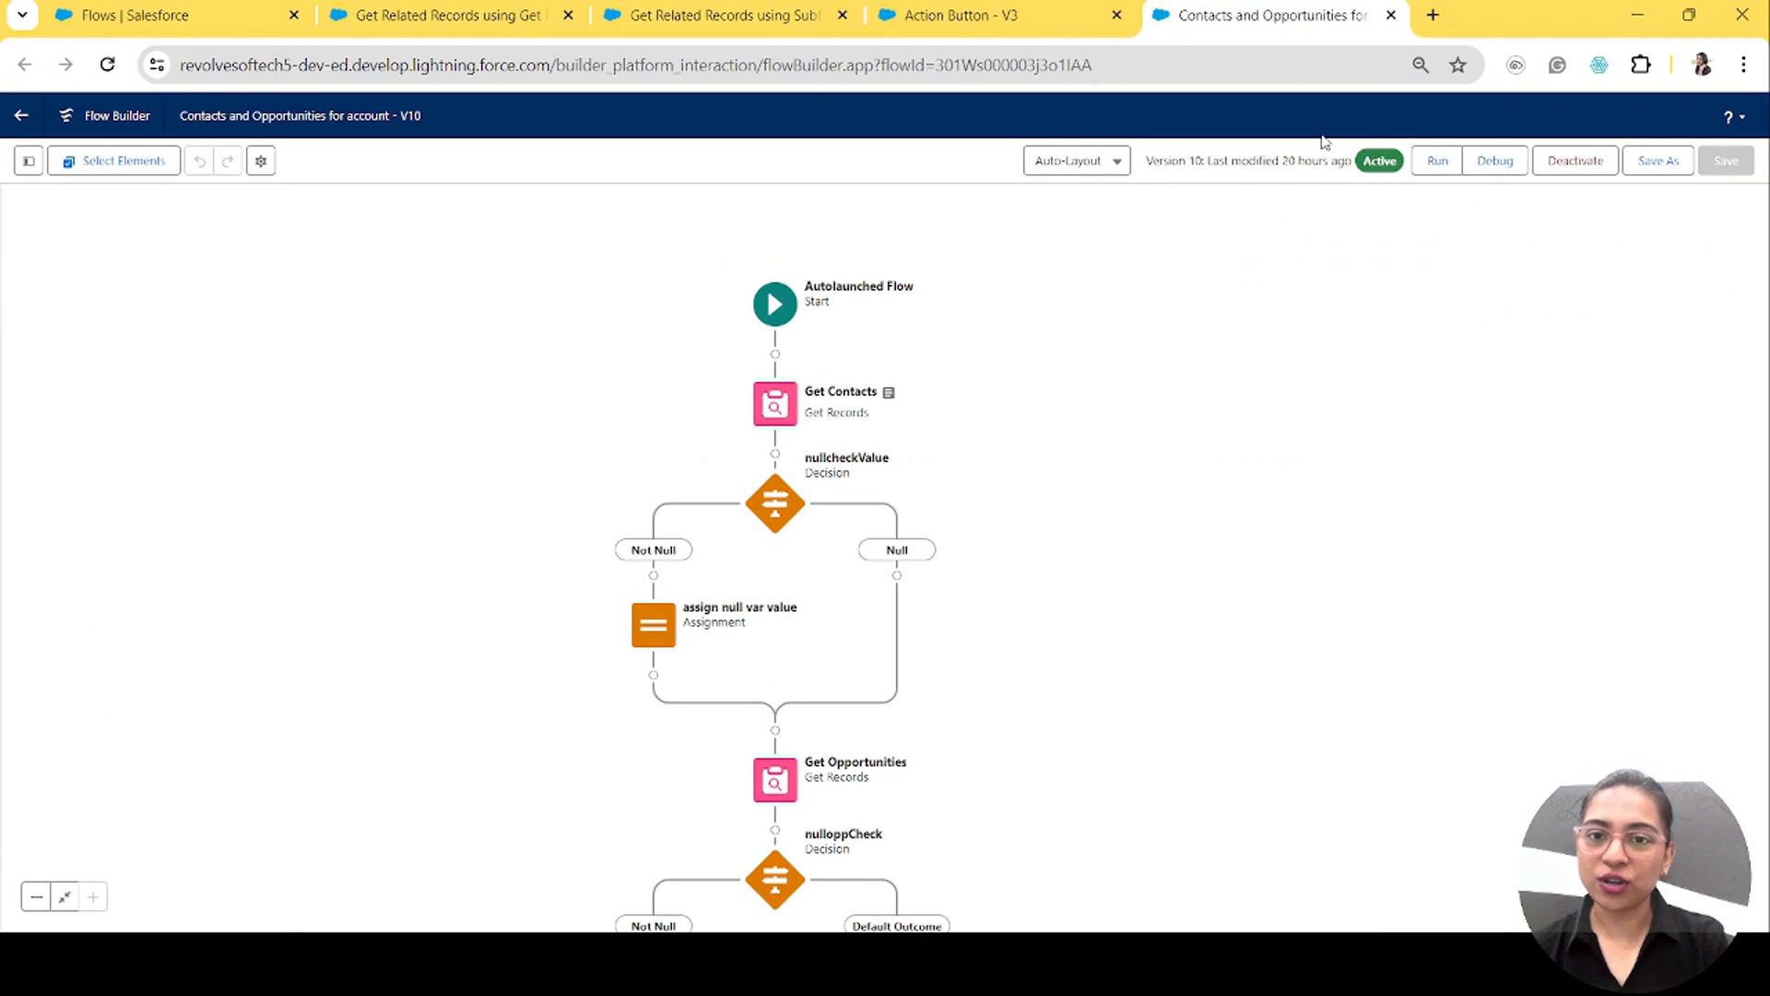
click(715, 7)
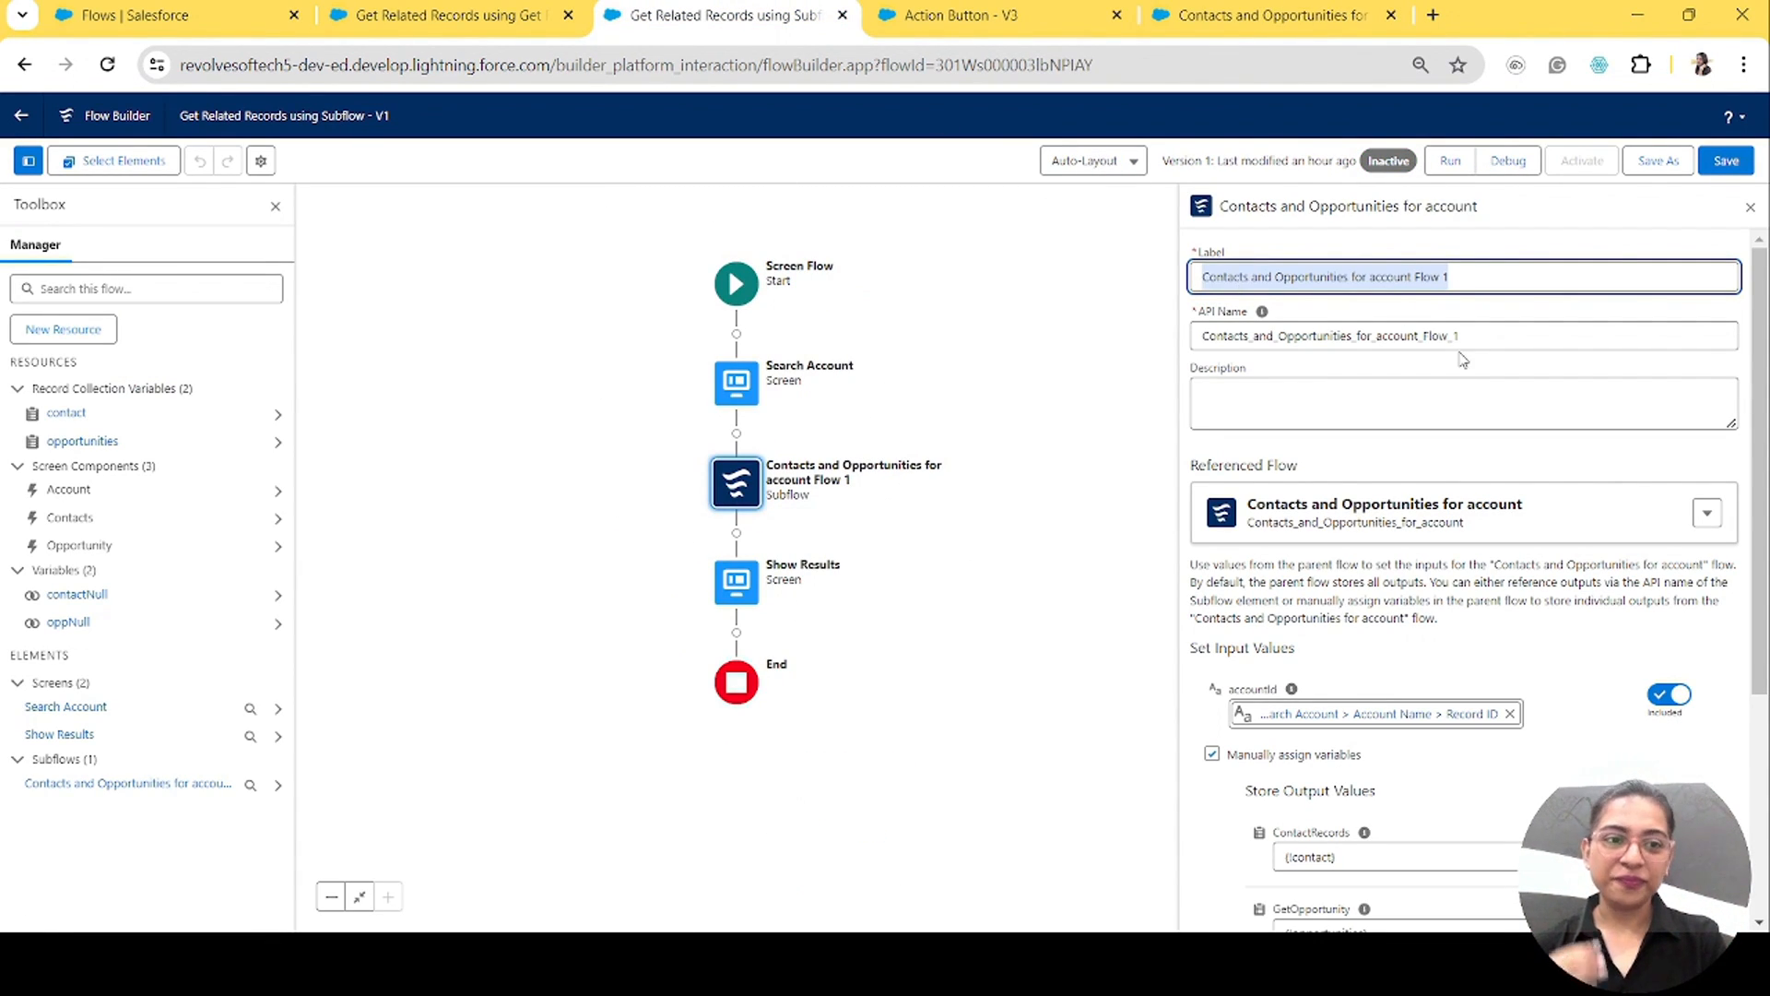
click(1751, 204)
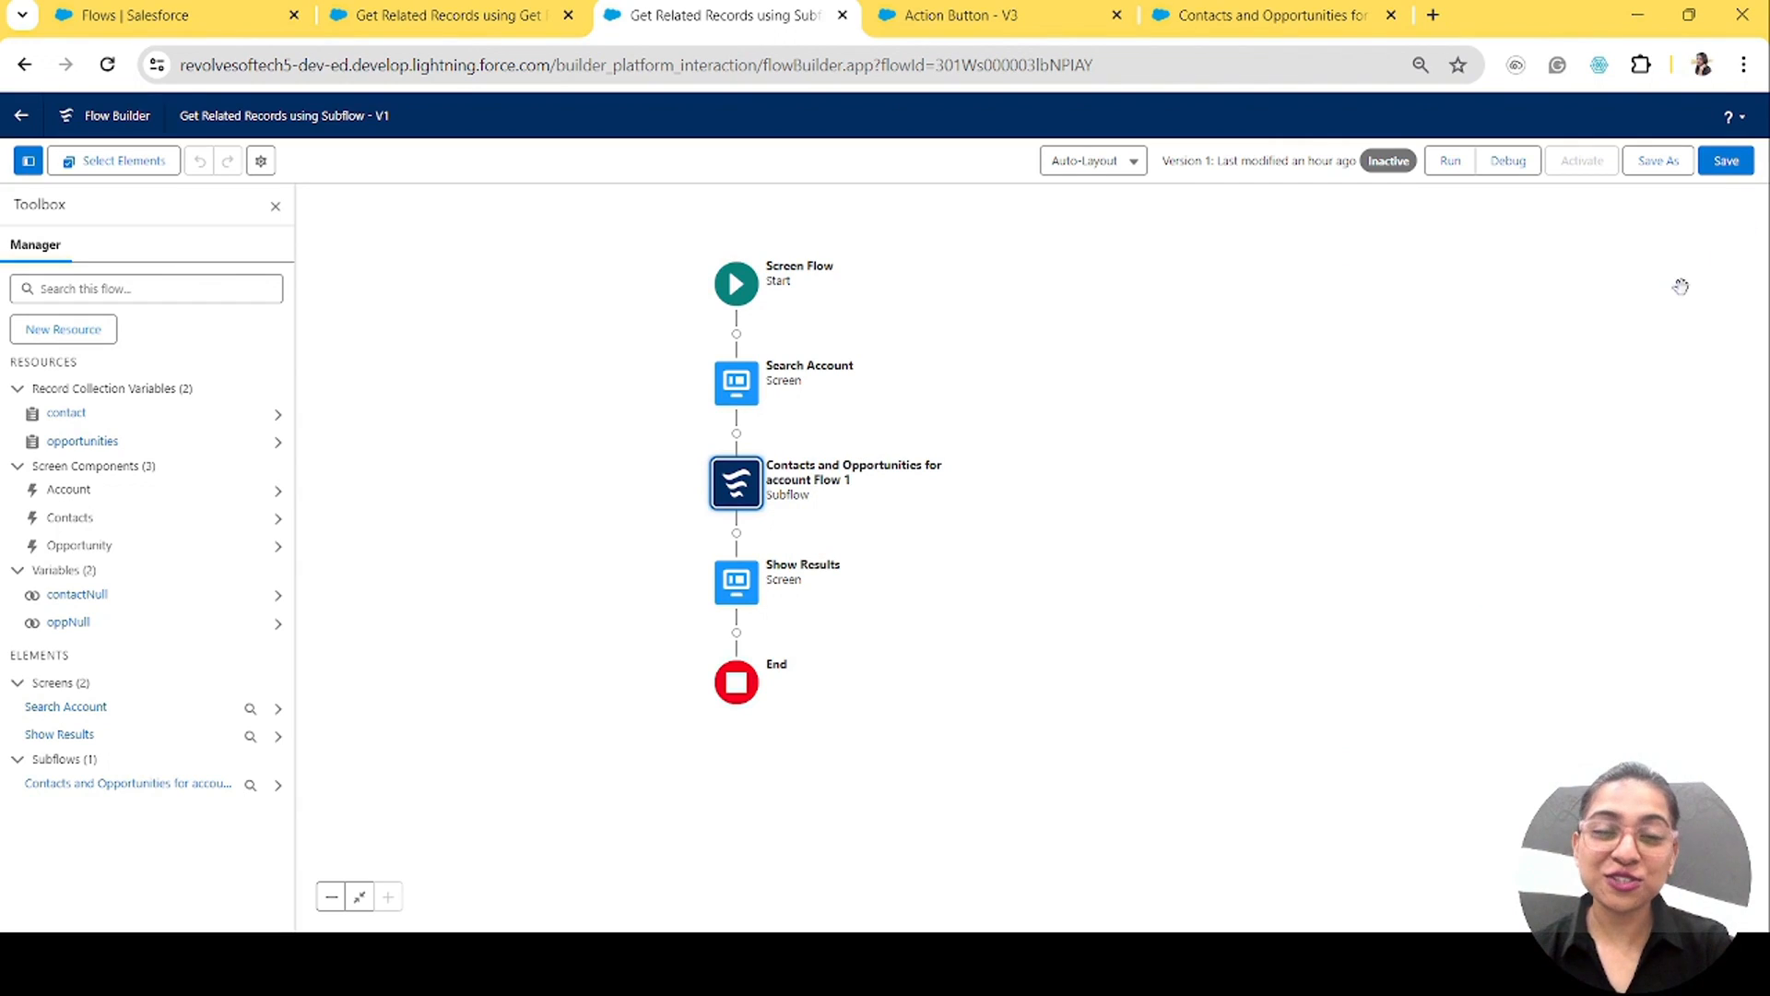
Step: Examine the Action Button flow's layout and compare it with the Subflow and Get Record Element flows
click(968, 15)
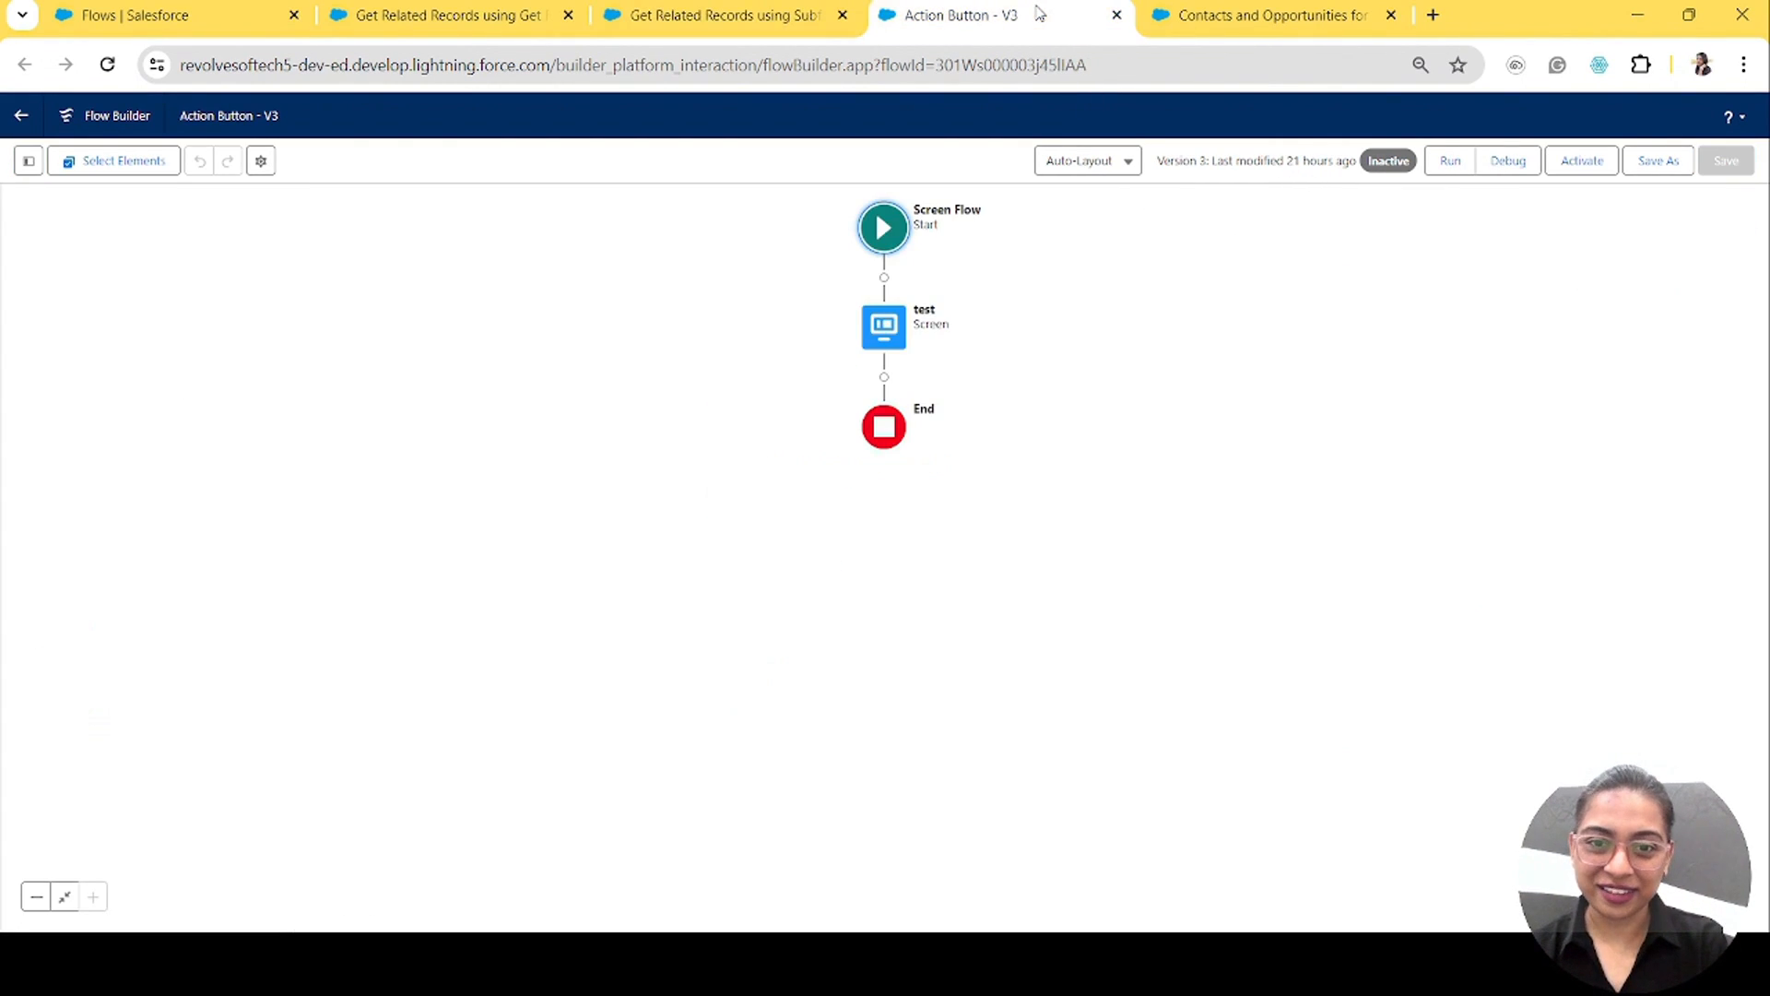
drag(901, 238, 697, 335)
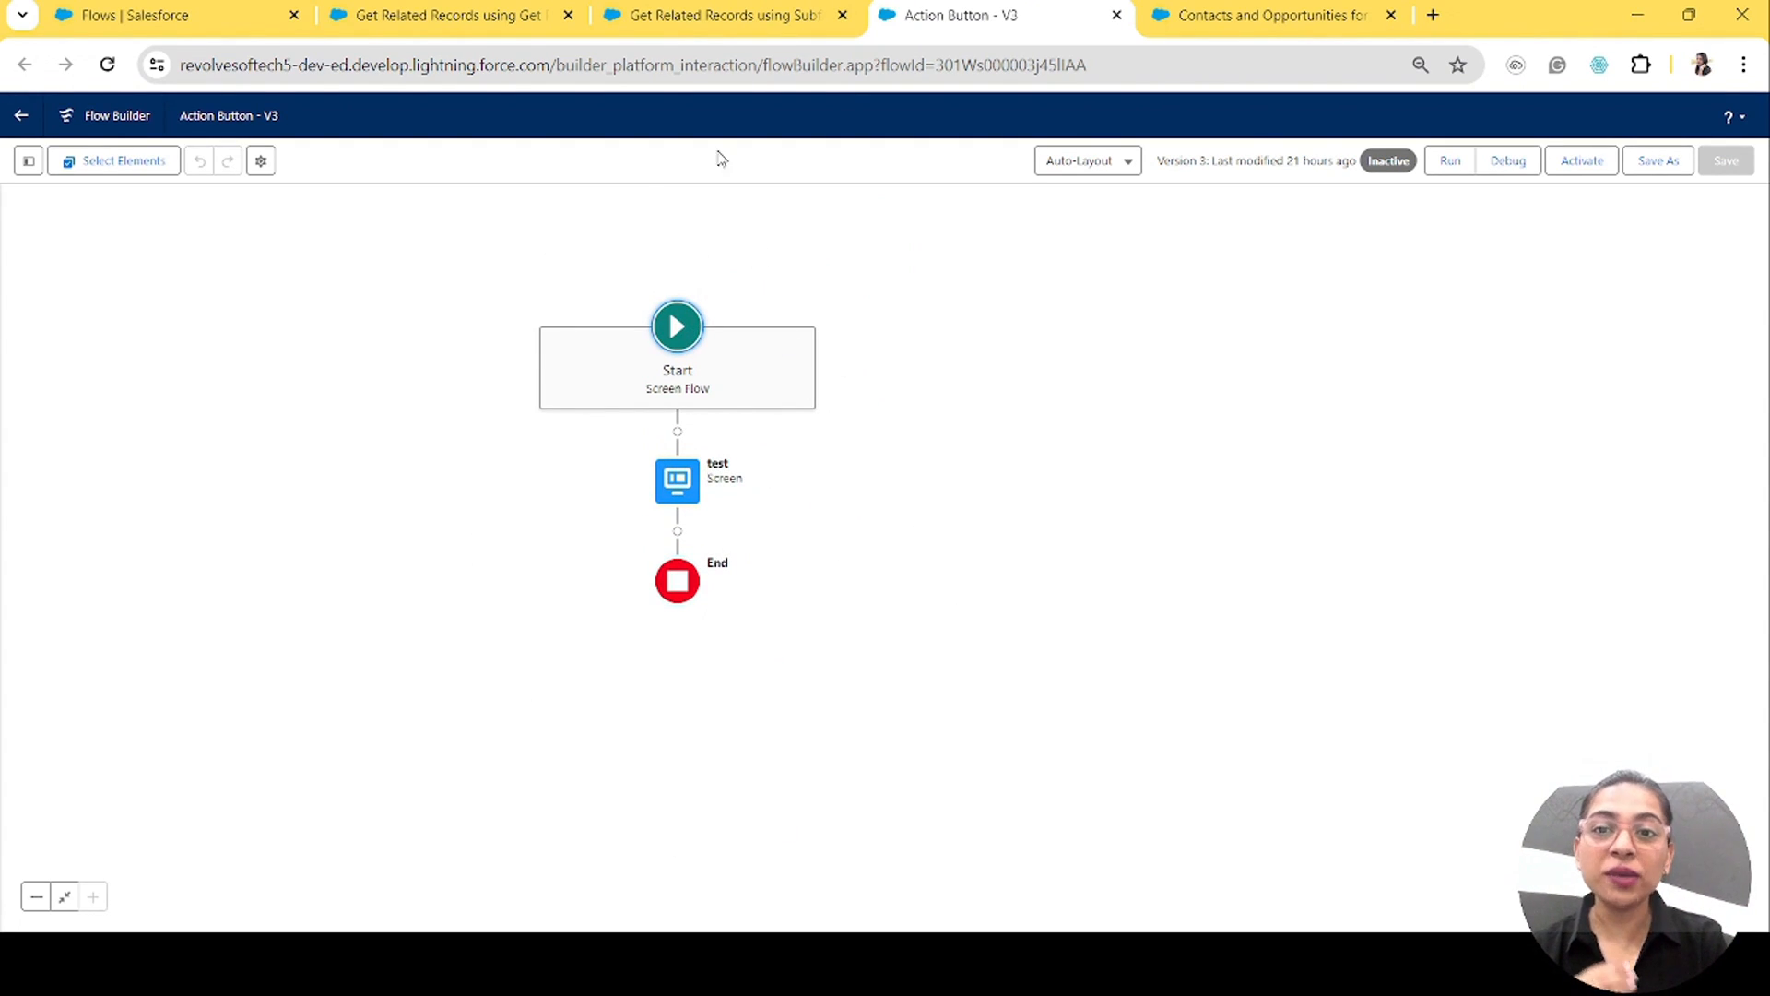
click(743, 20)
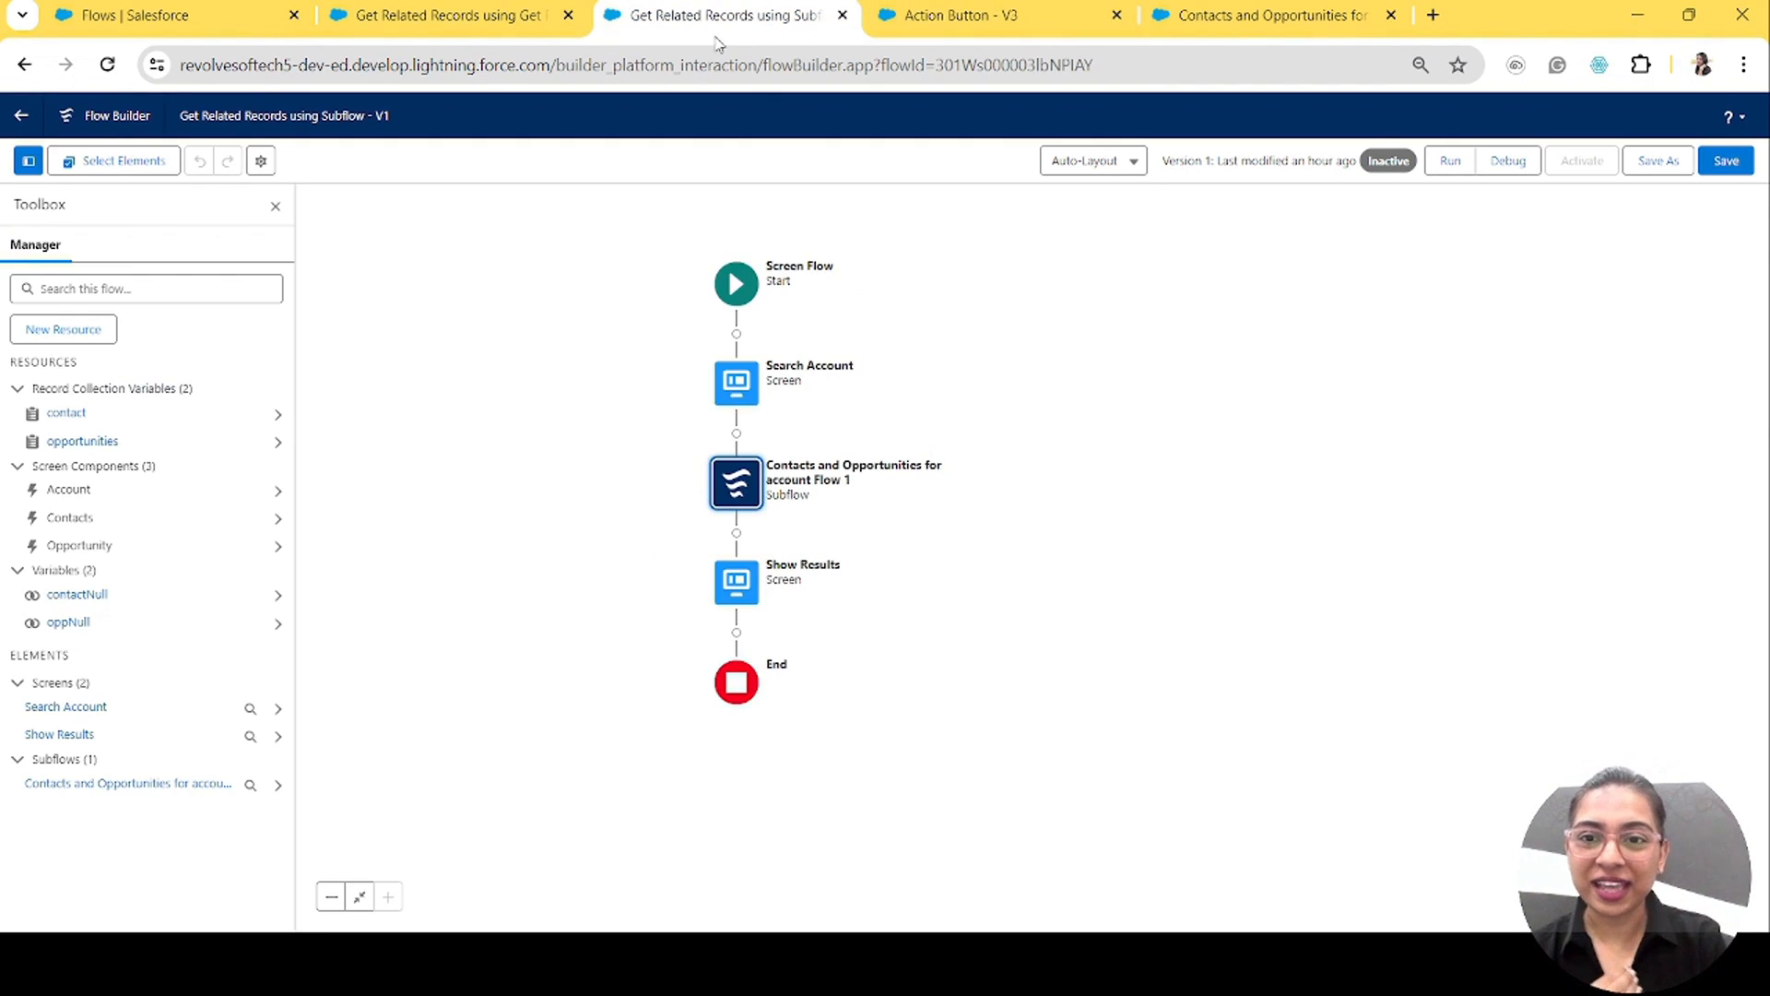
click(452, 13)
click(933, 20)
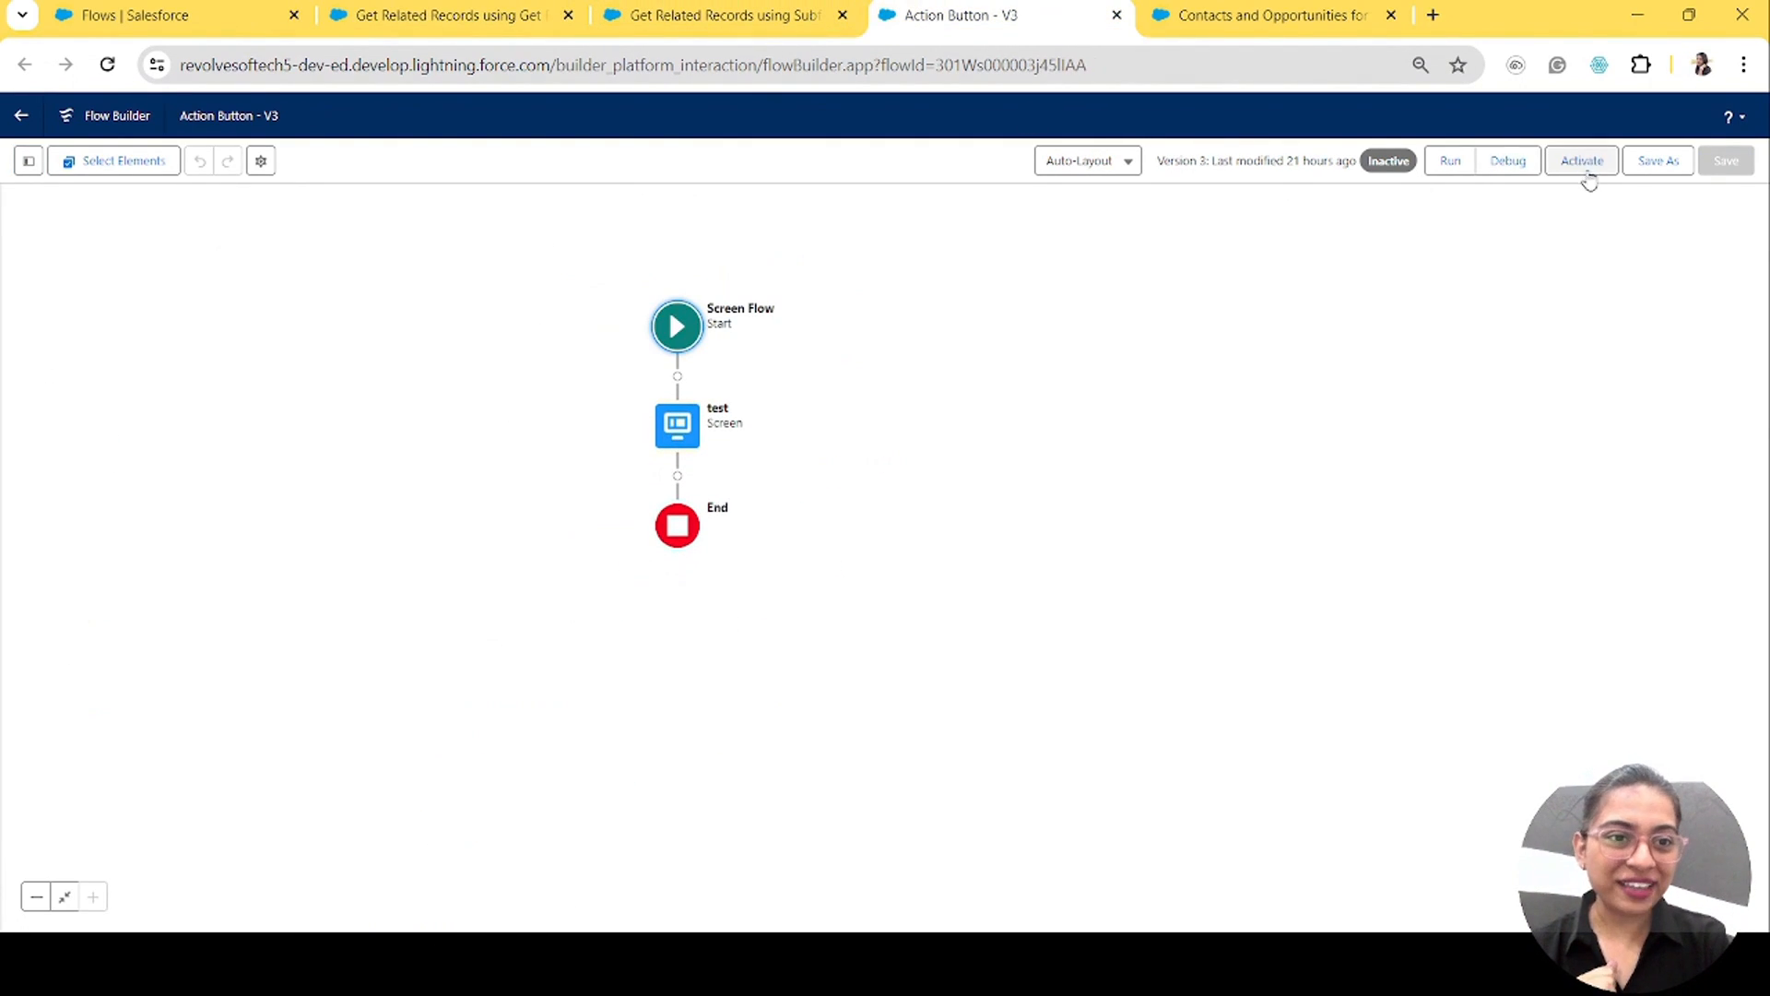
Step: Debug the Action Button flow with the first suggested account and run Get Contacts & Opportunity to retrieve its related records
click(1526, 163)
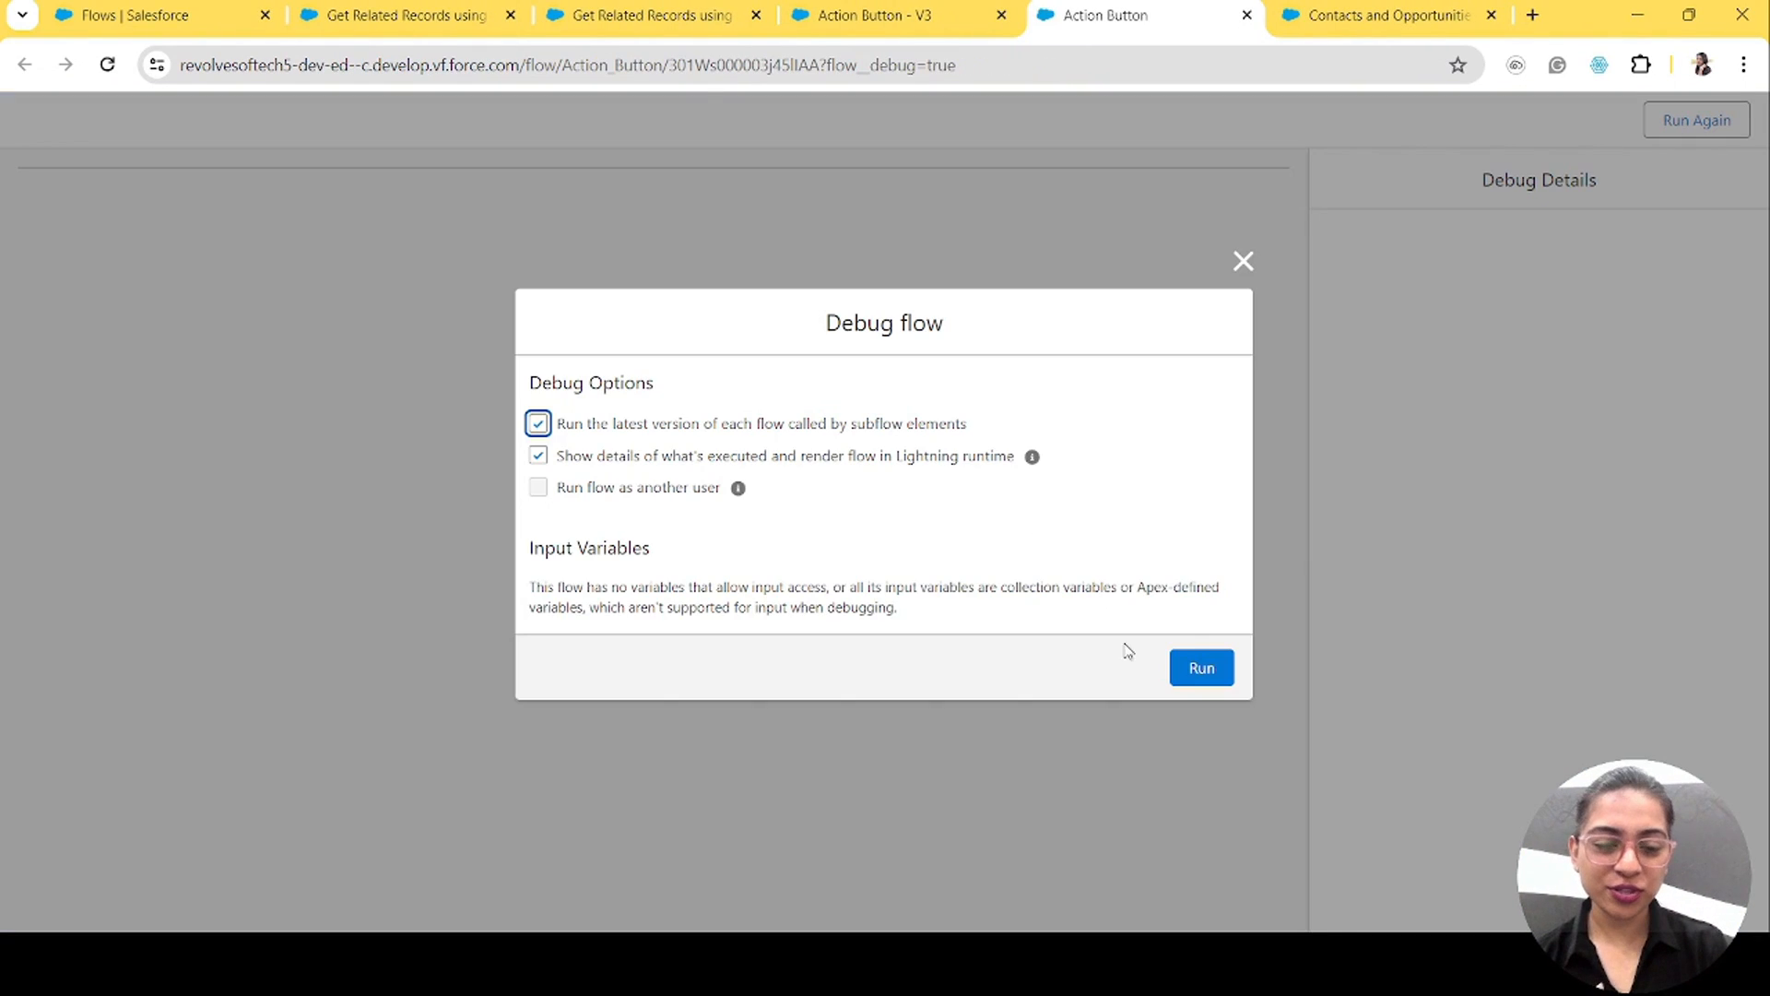
click(1217, 677)
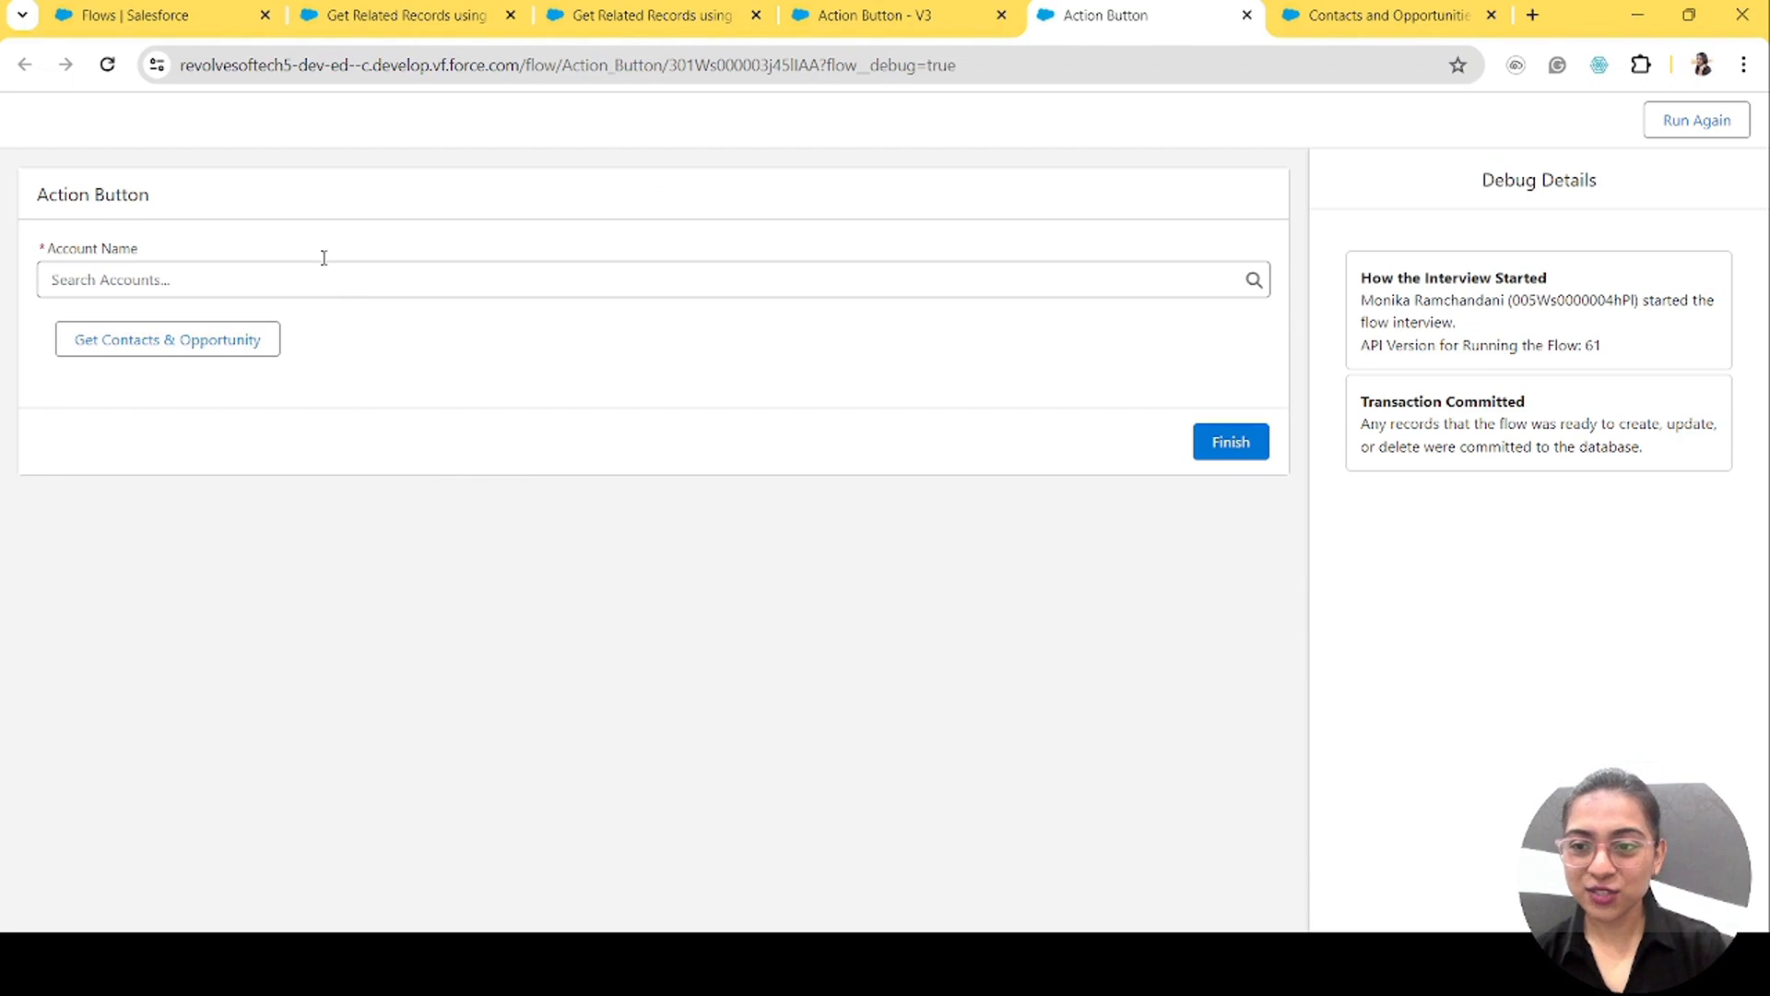
click(210, 283)
text(monik)
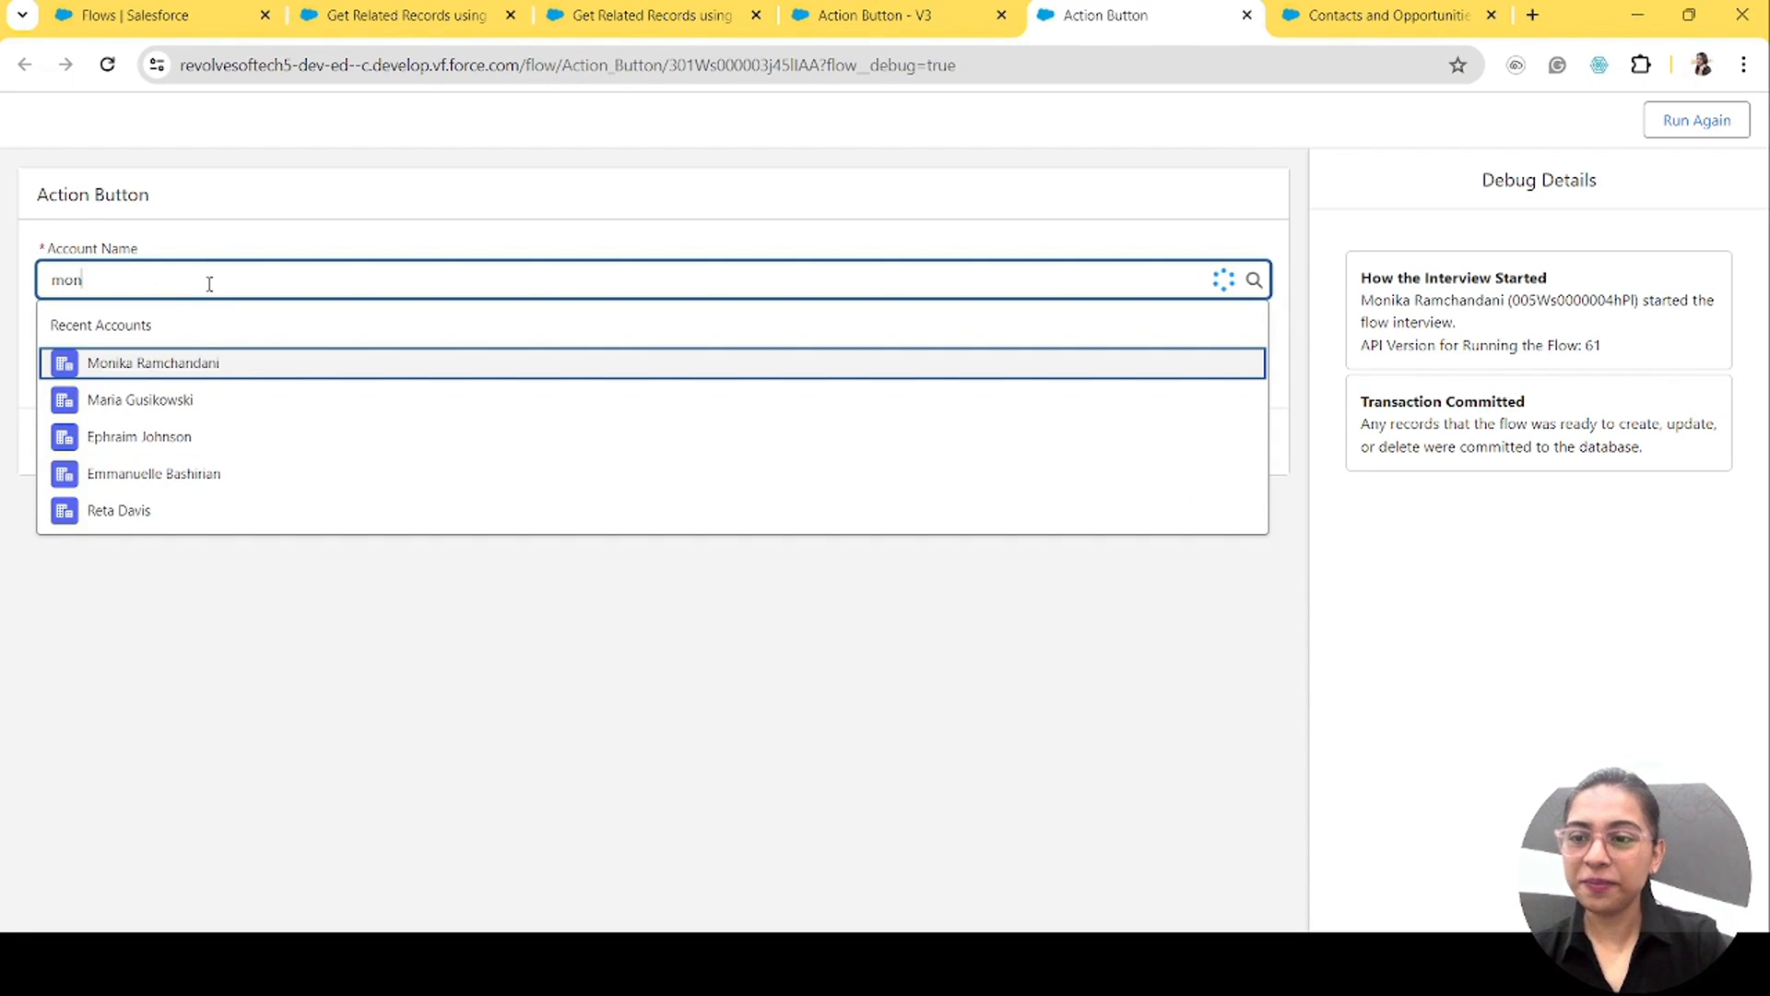
click(198, 349)
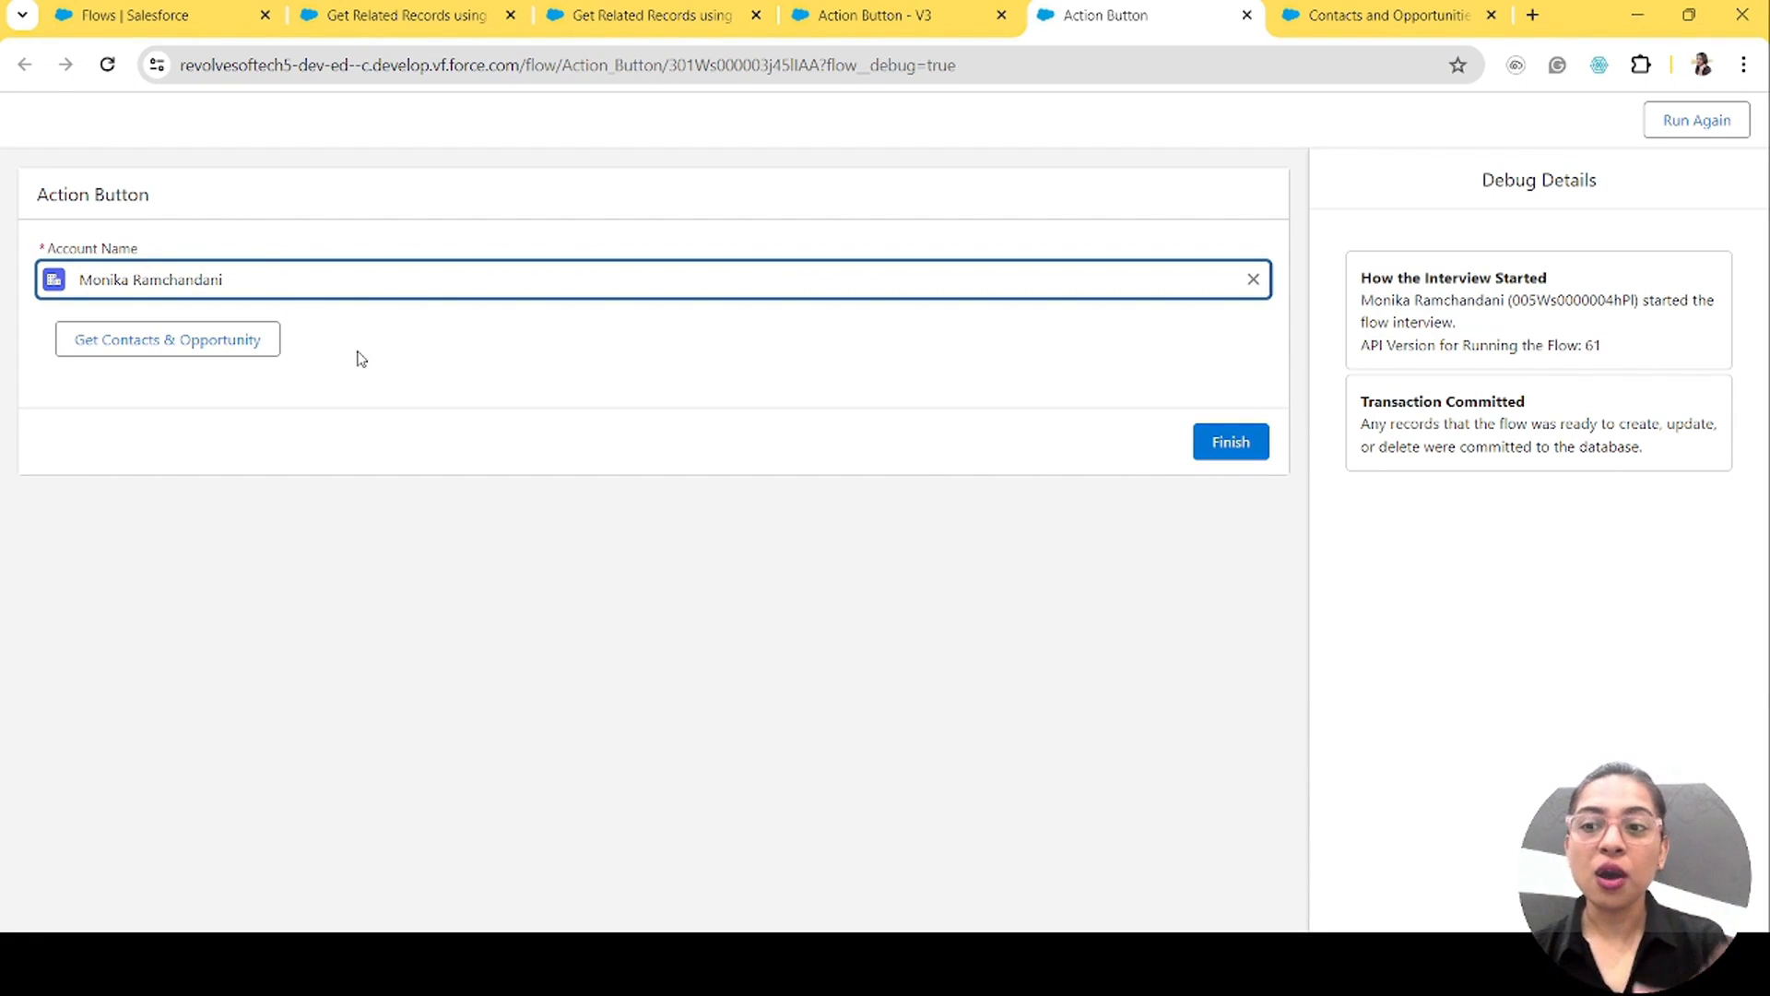
click(178, 353)
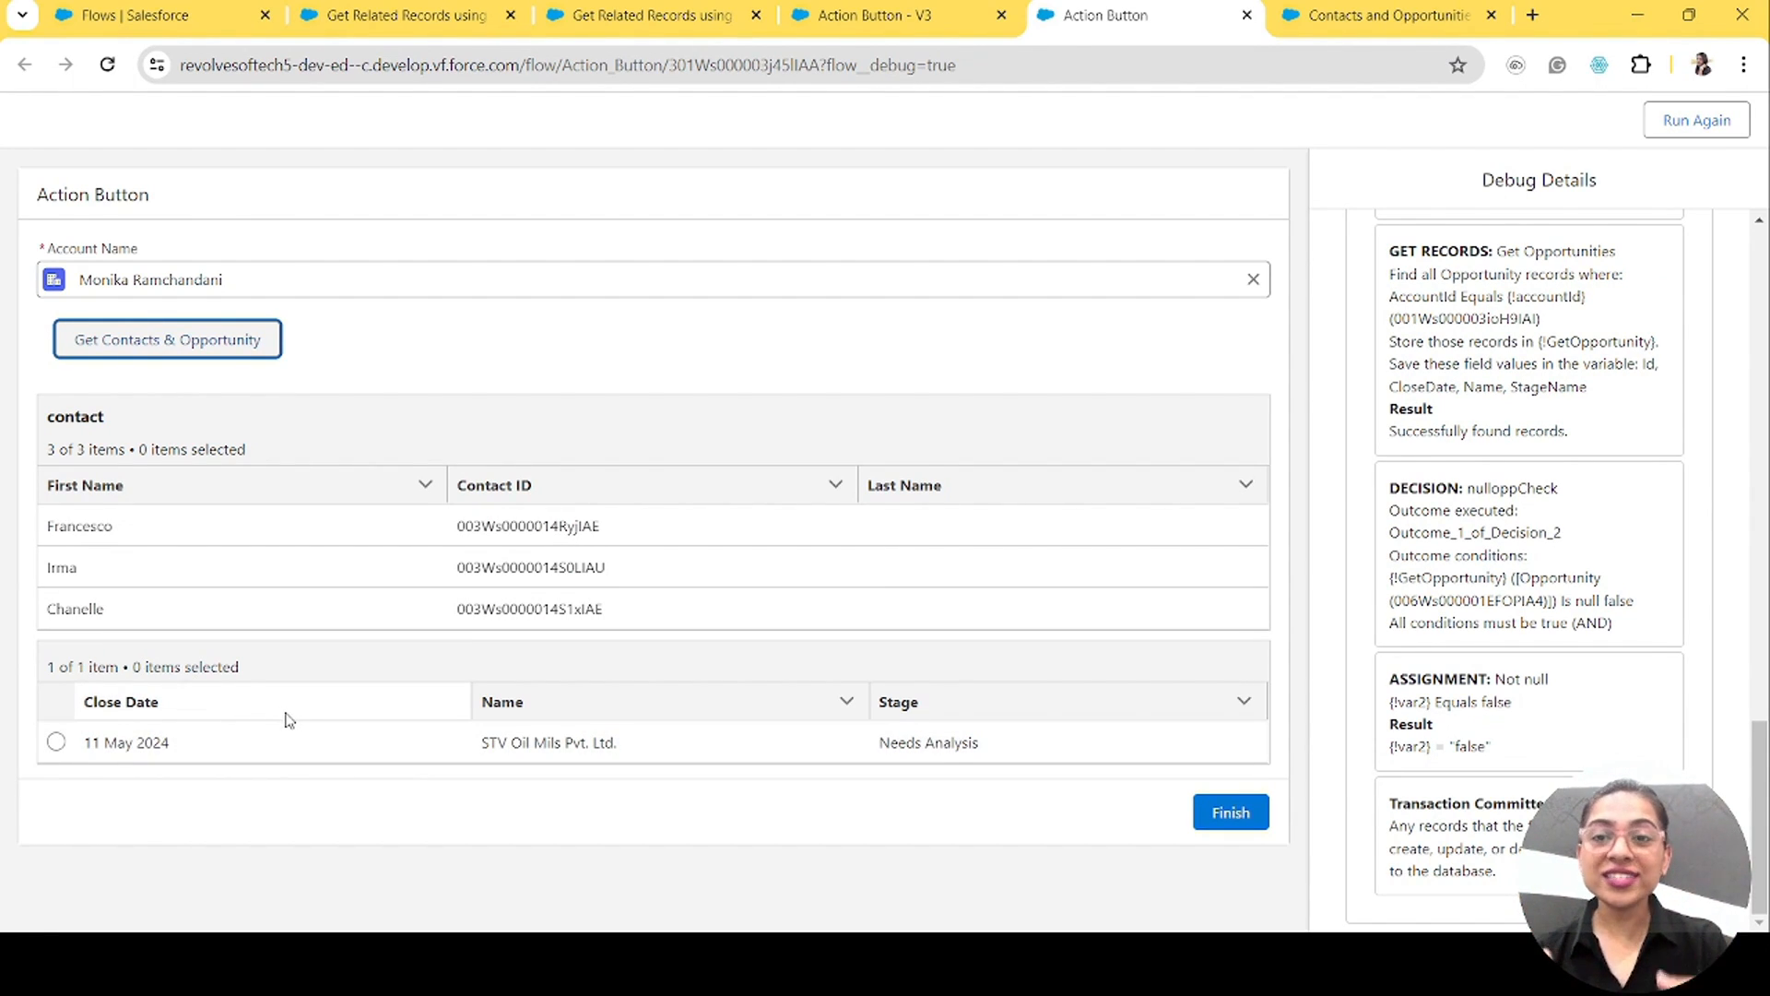
click(322, 375)
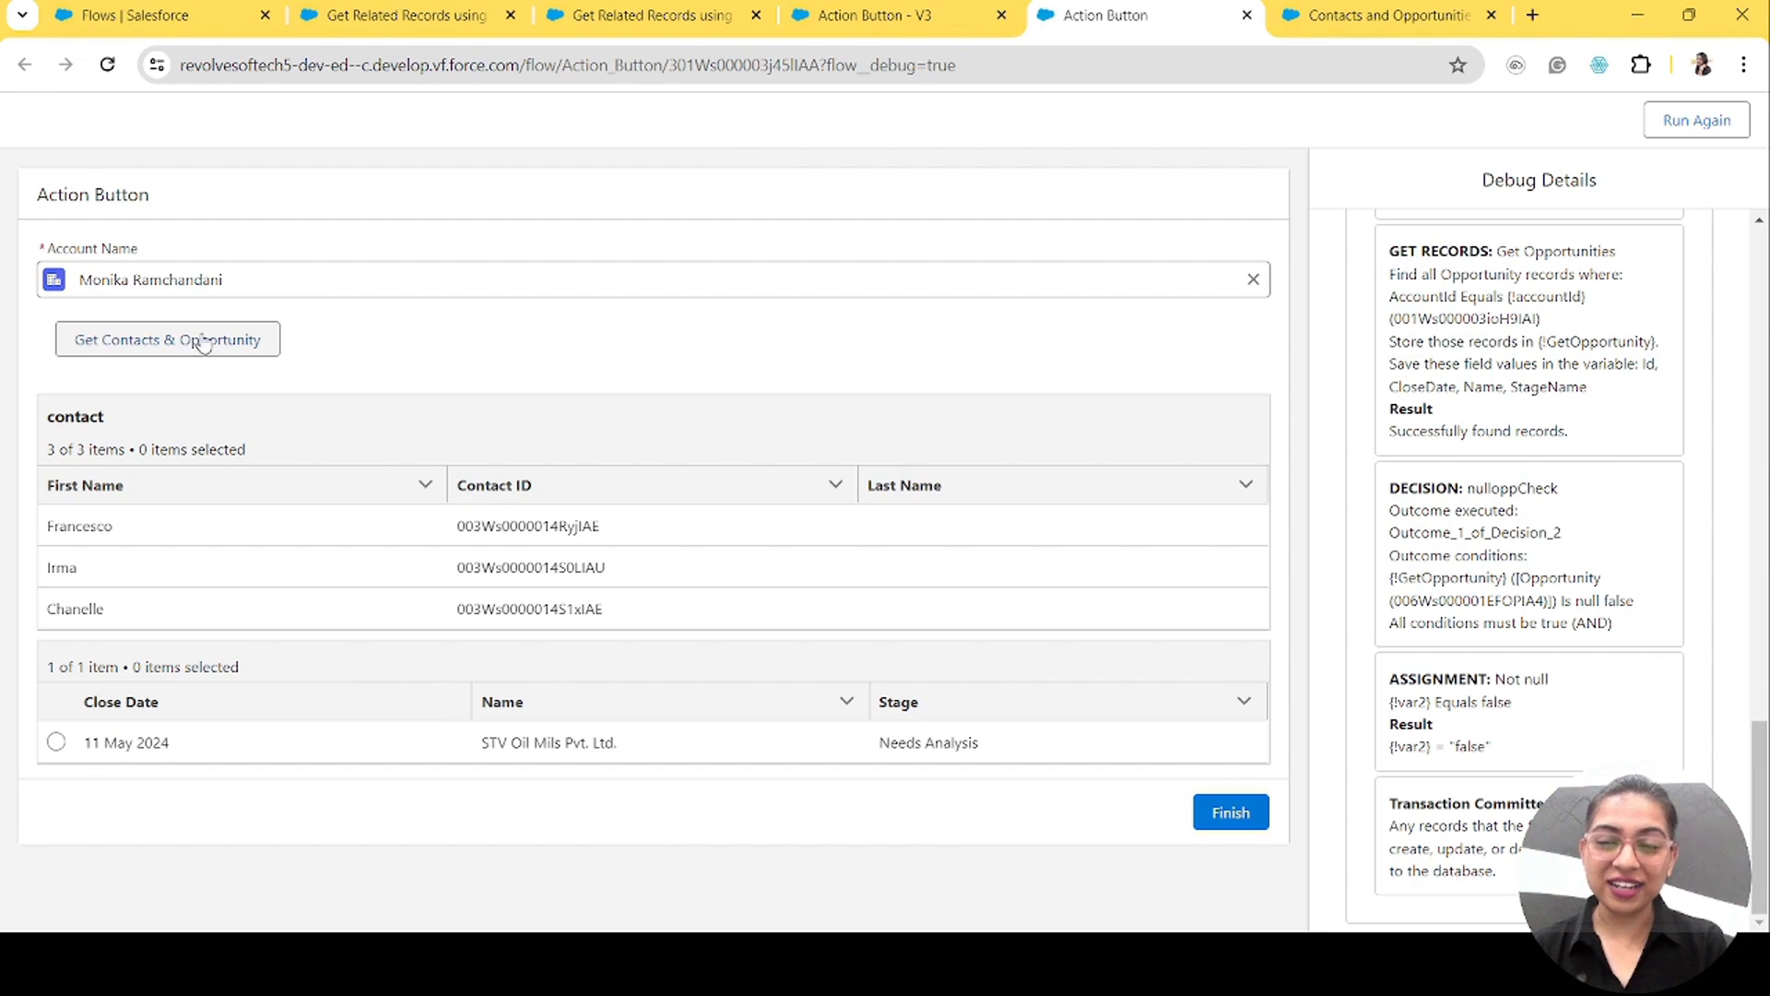
Step: Compare the autolaunched flow, the Action Button flow and its debug output, and the Subflow and Get Record Element flows
click(1366, 5)
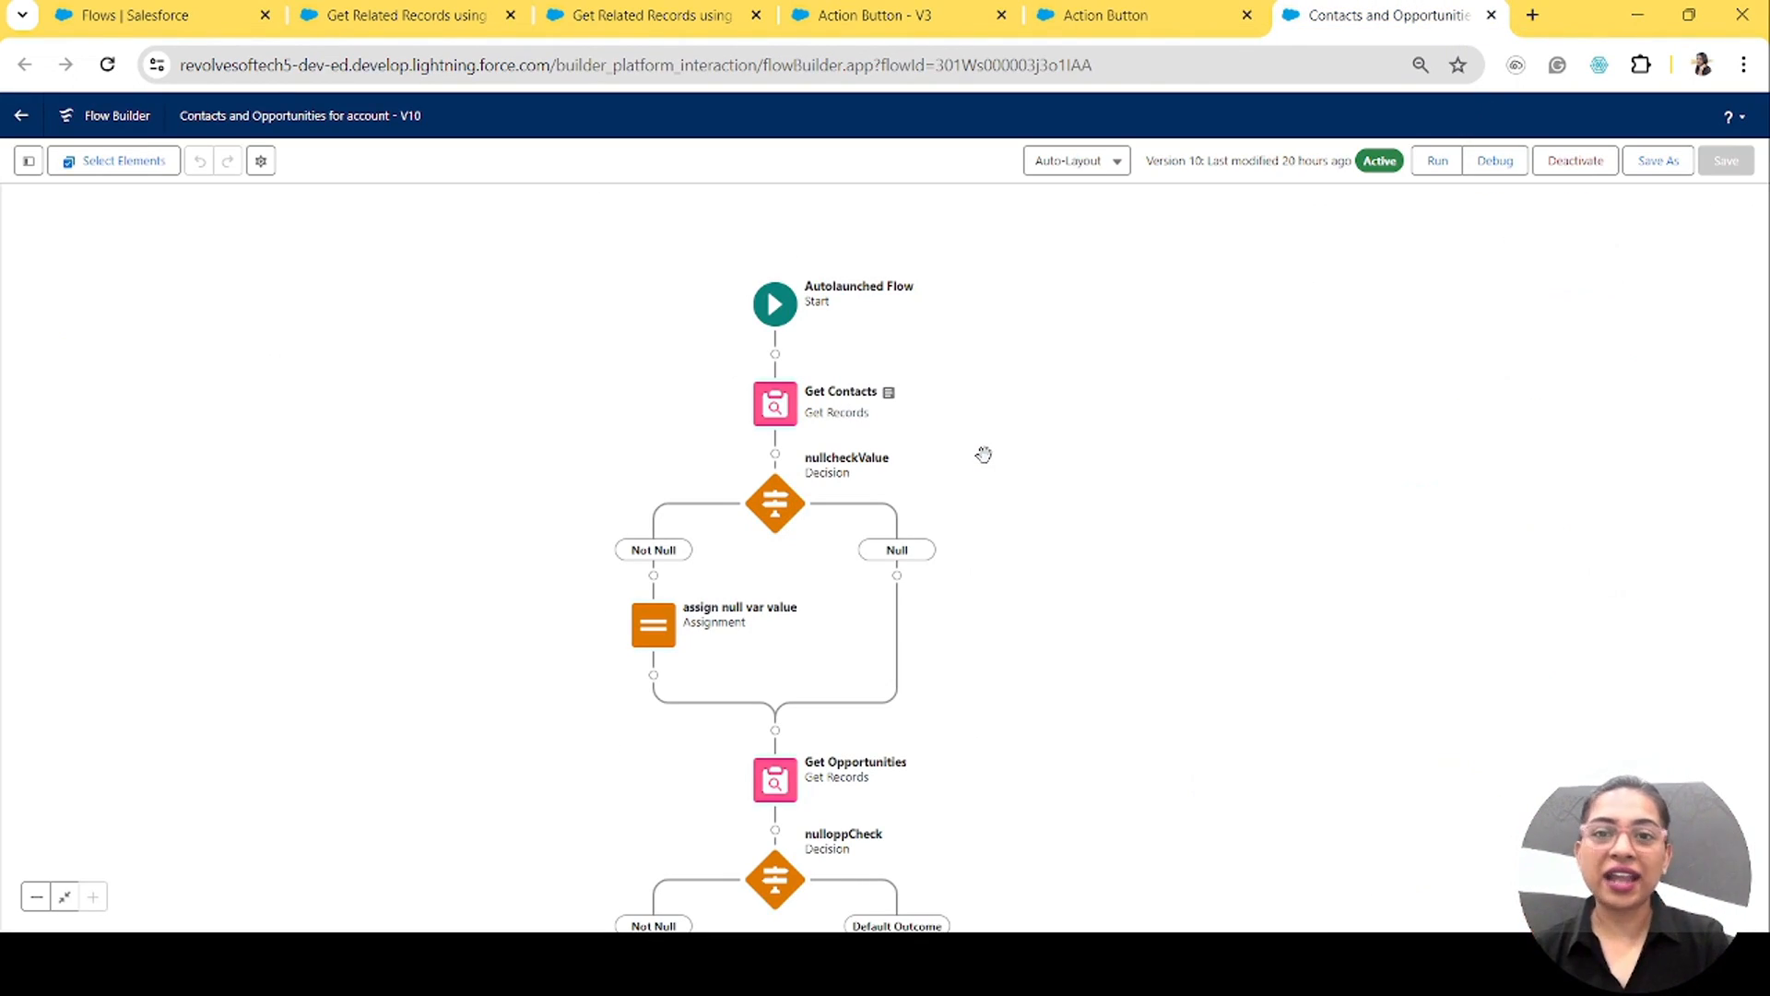
click(944, 28)
click(1177, 18)
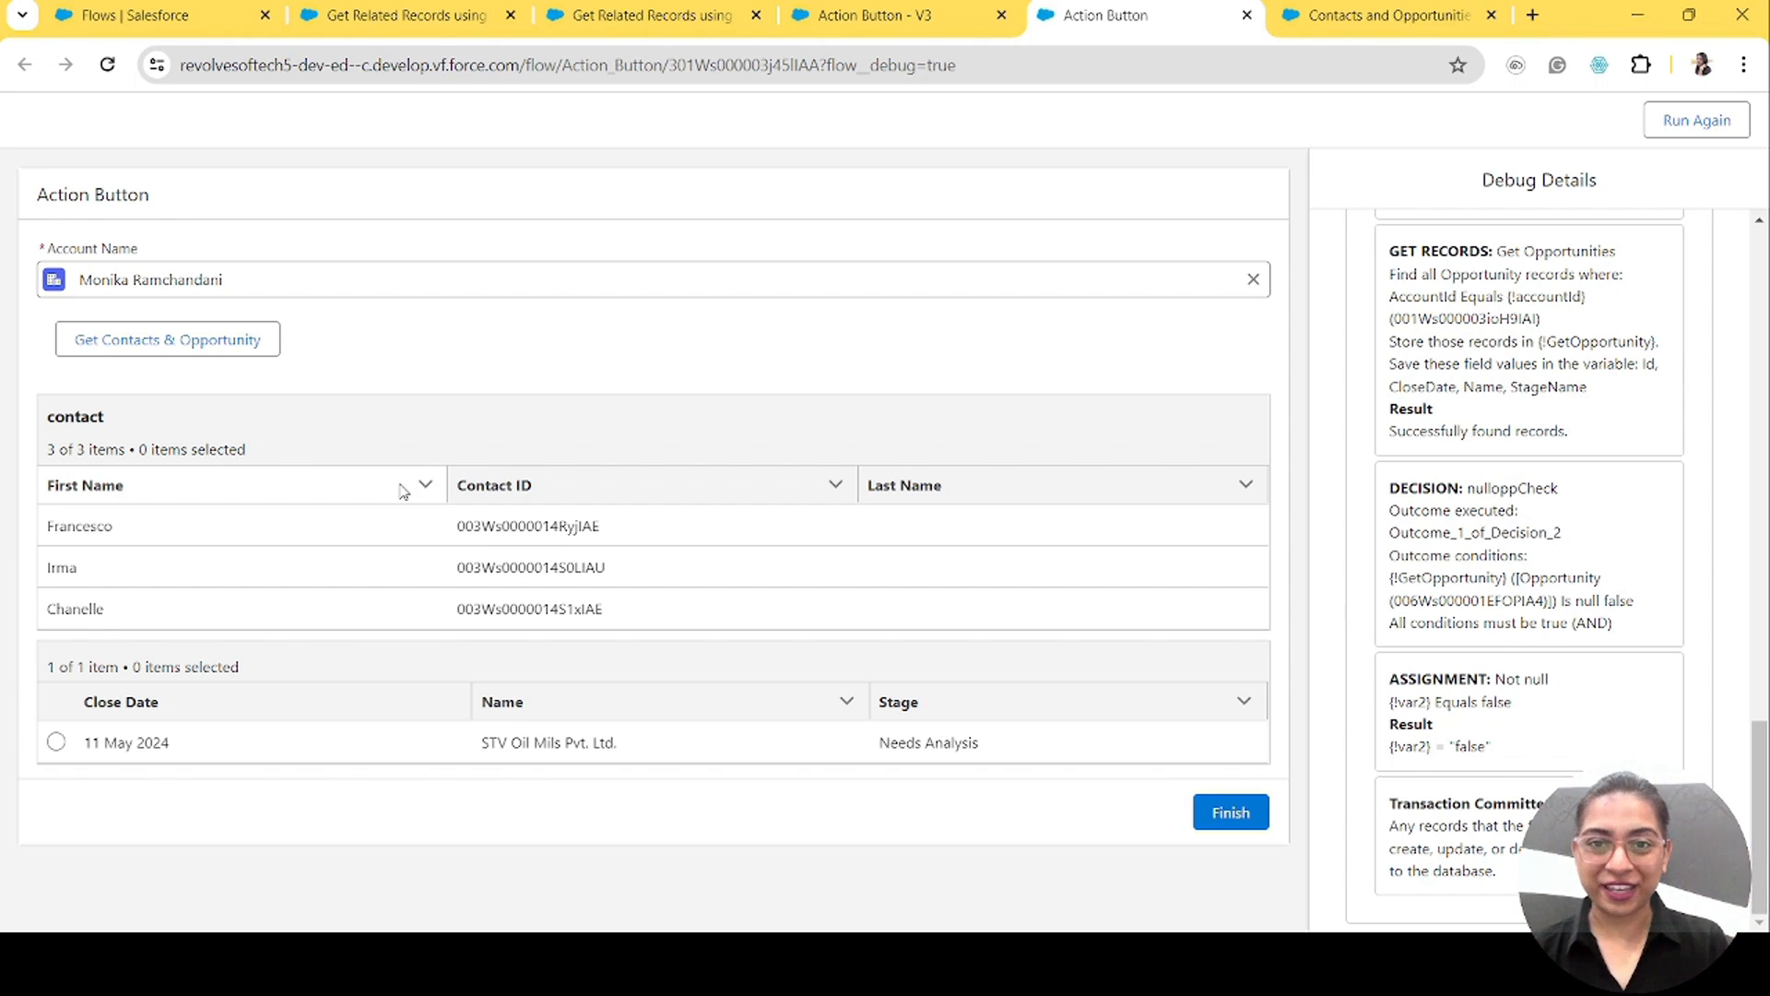
click(880, 16)
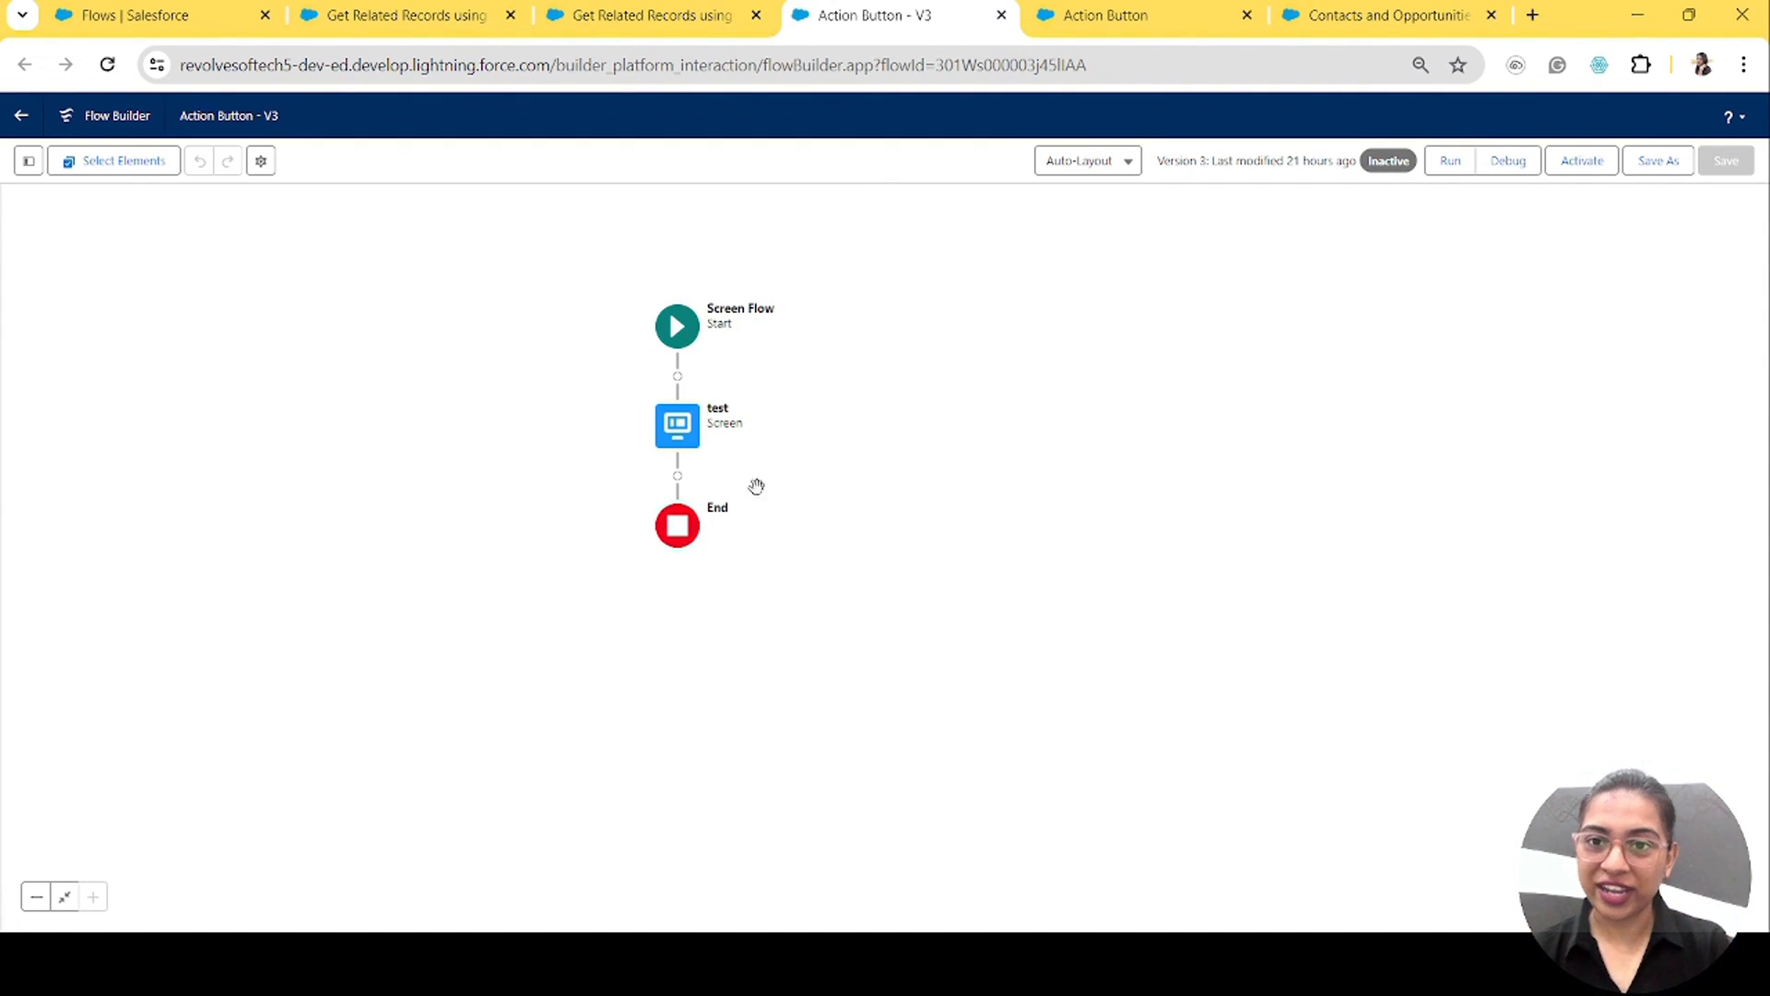
click(650, 15)
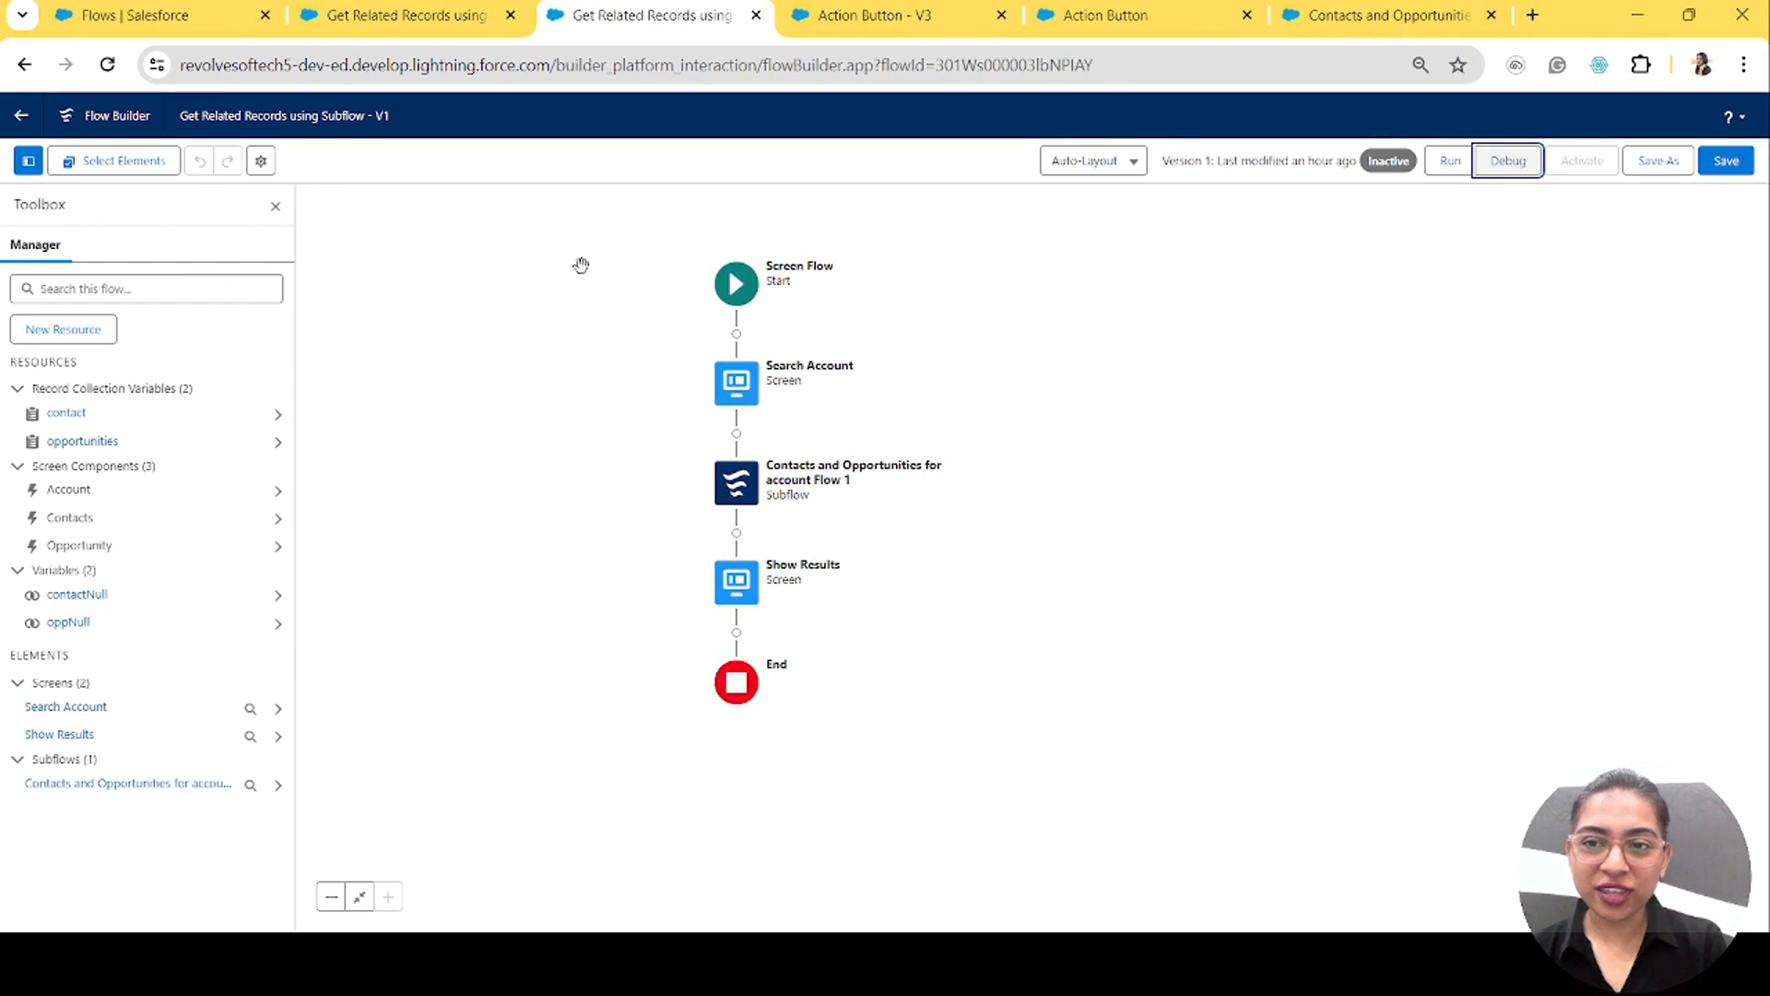
click(406, 15)
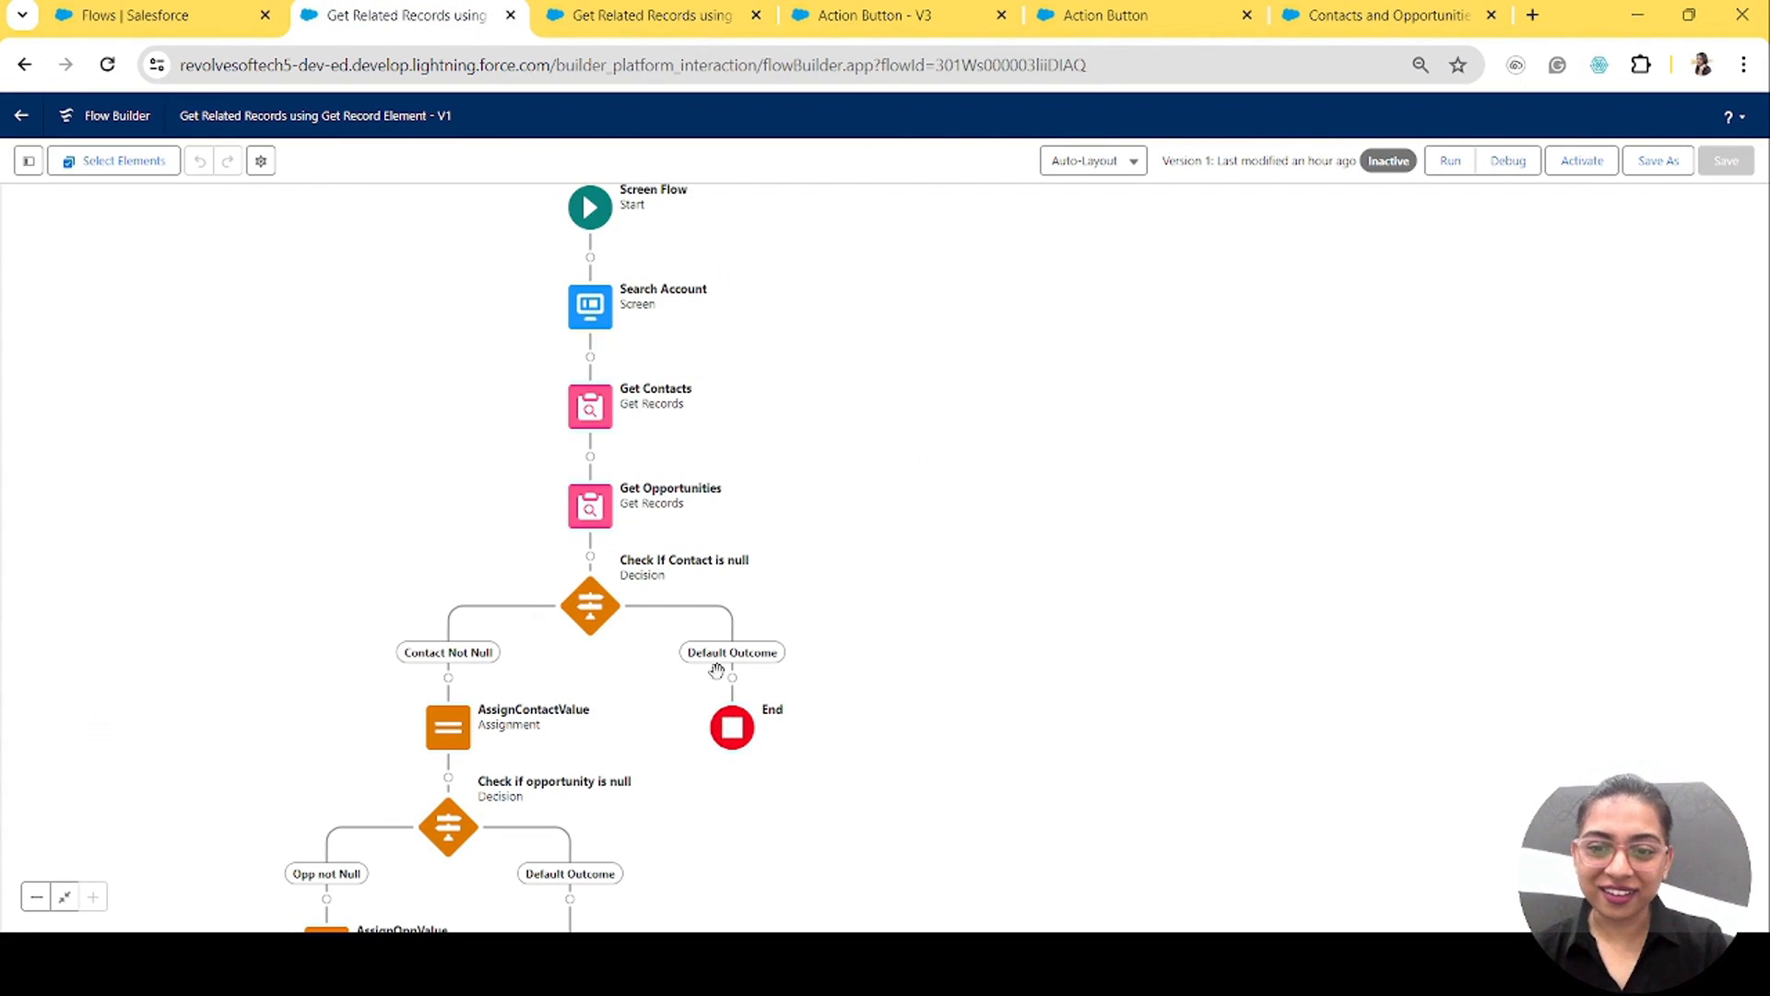
drag(806, 581, 762, 547)
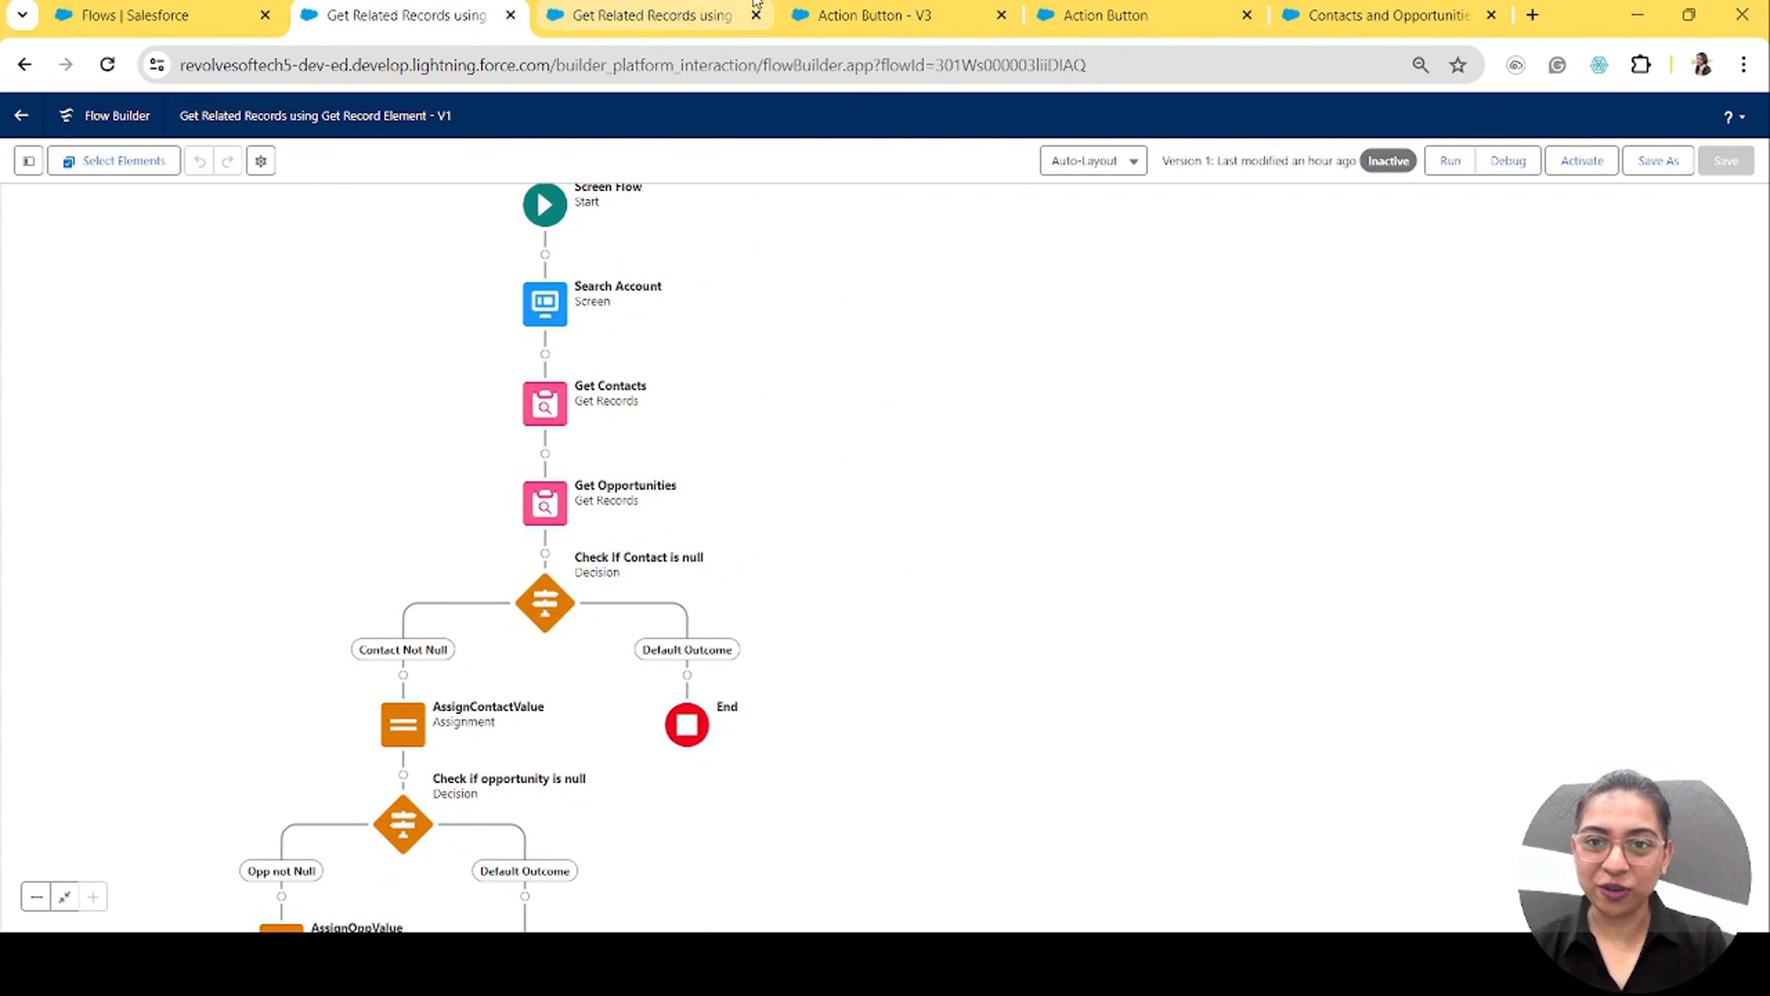
click(659, 16)
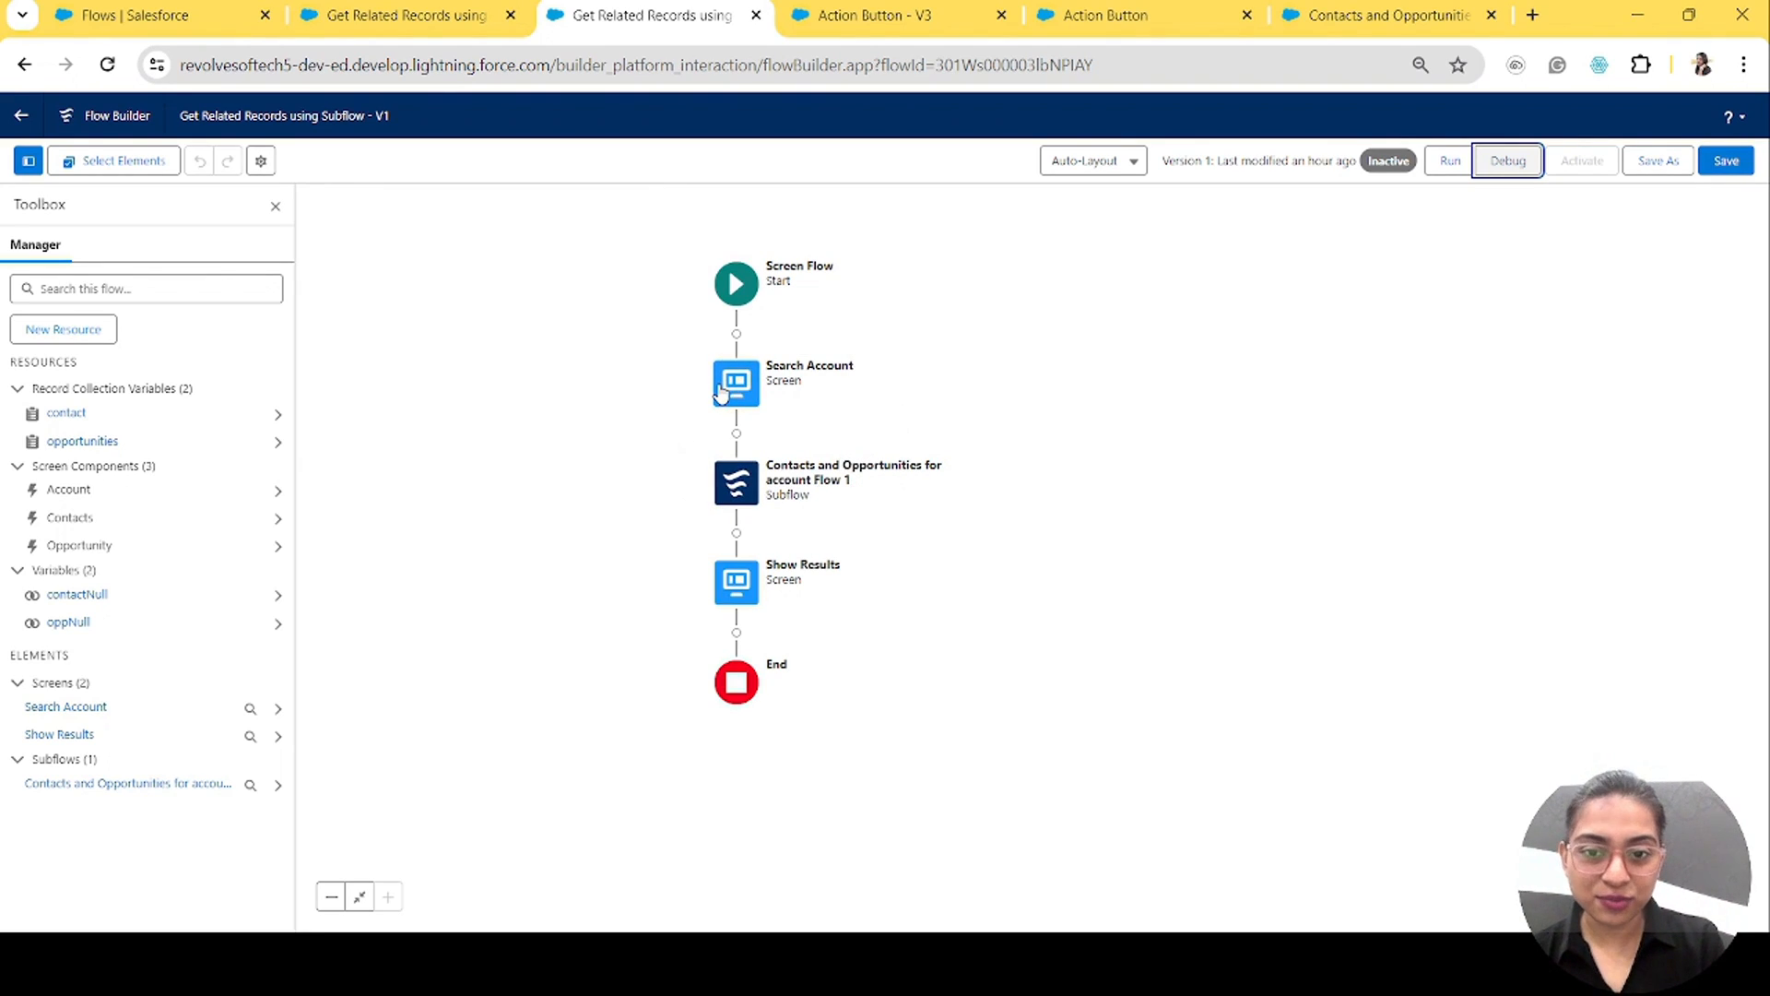
click(1512, 963)
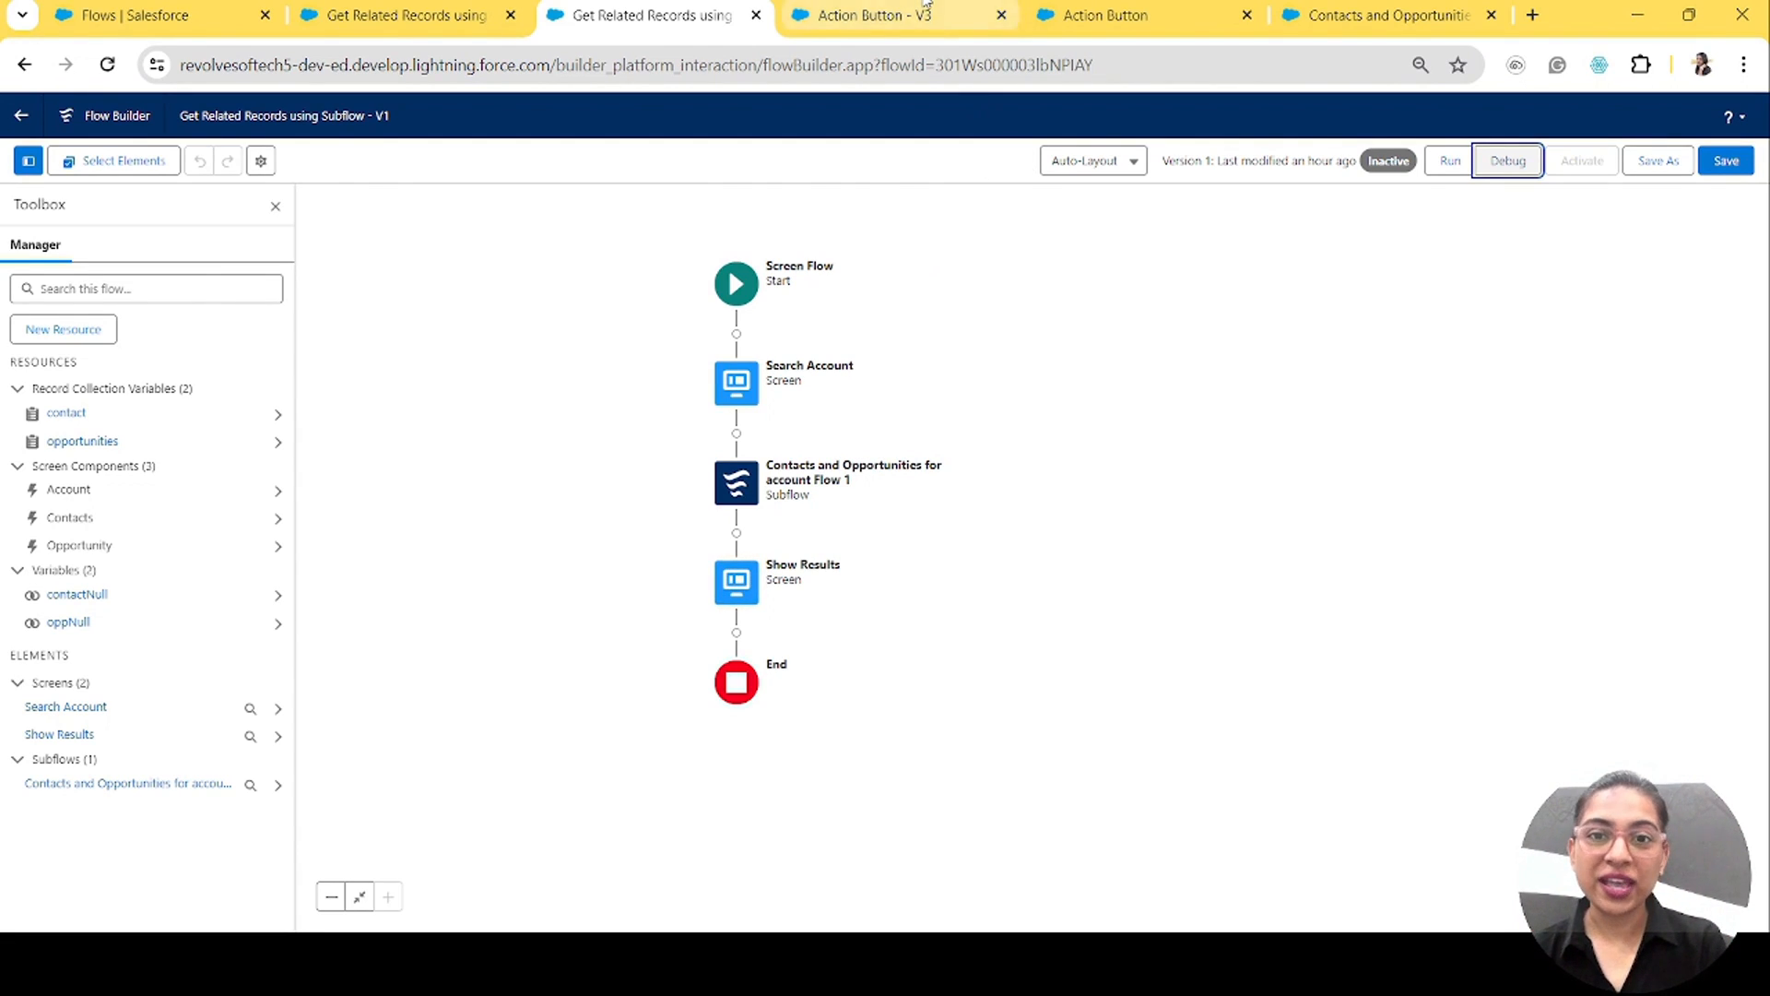
Step: Inspect the Action Button flow's test screen: account lookup, Get Contacts & Opportunity action button, and contact and opportunity data tables
click(887, 15)
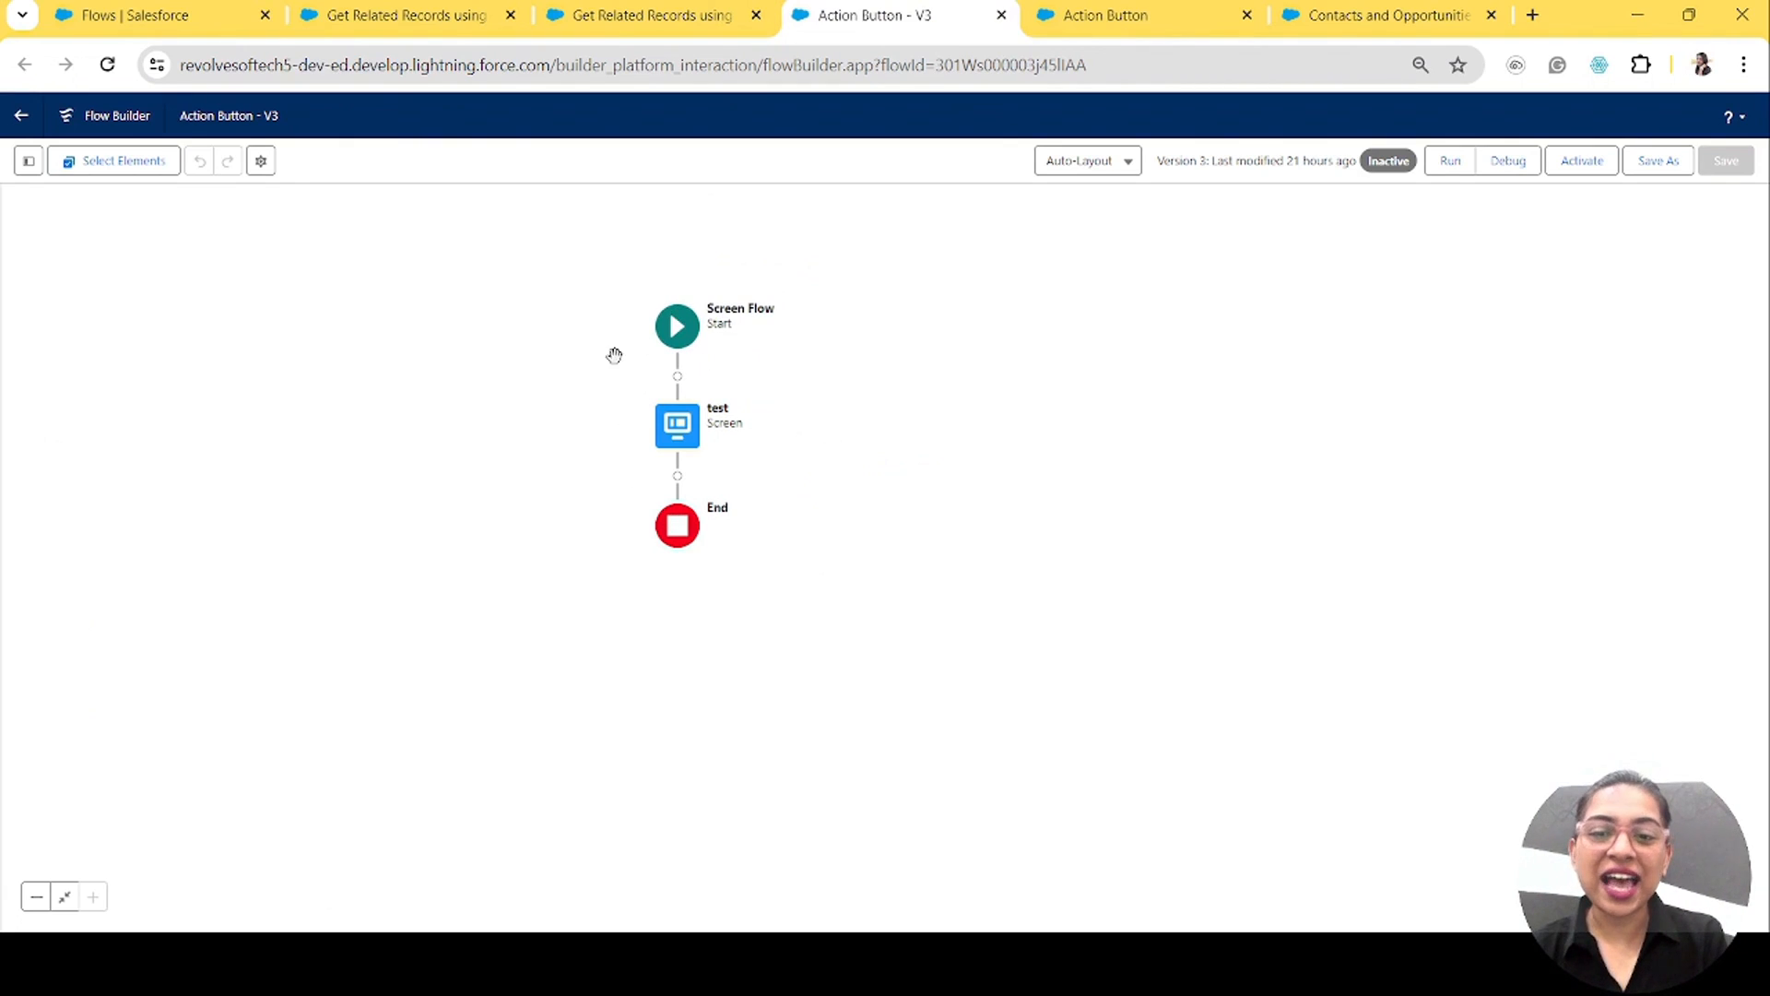
double_click(681, 431)
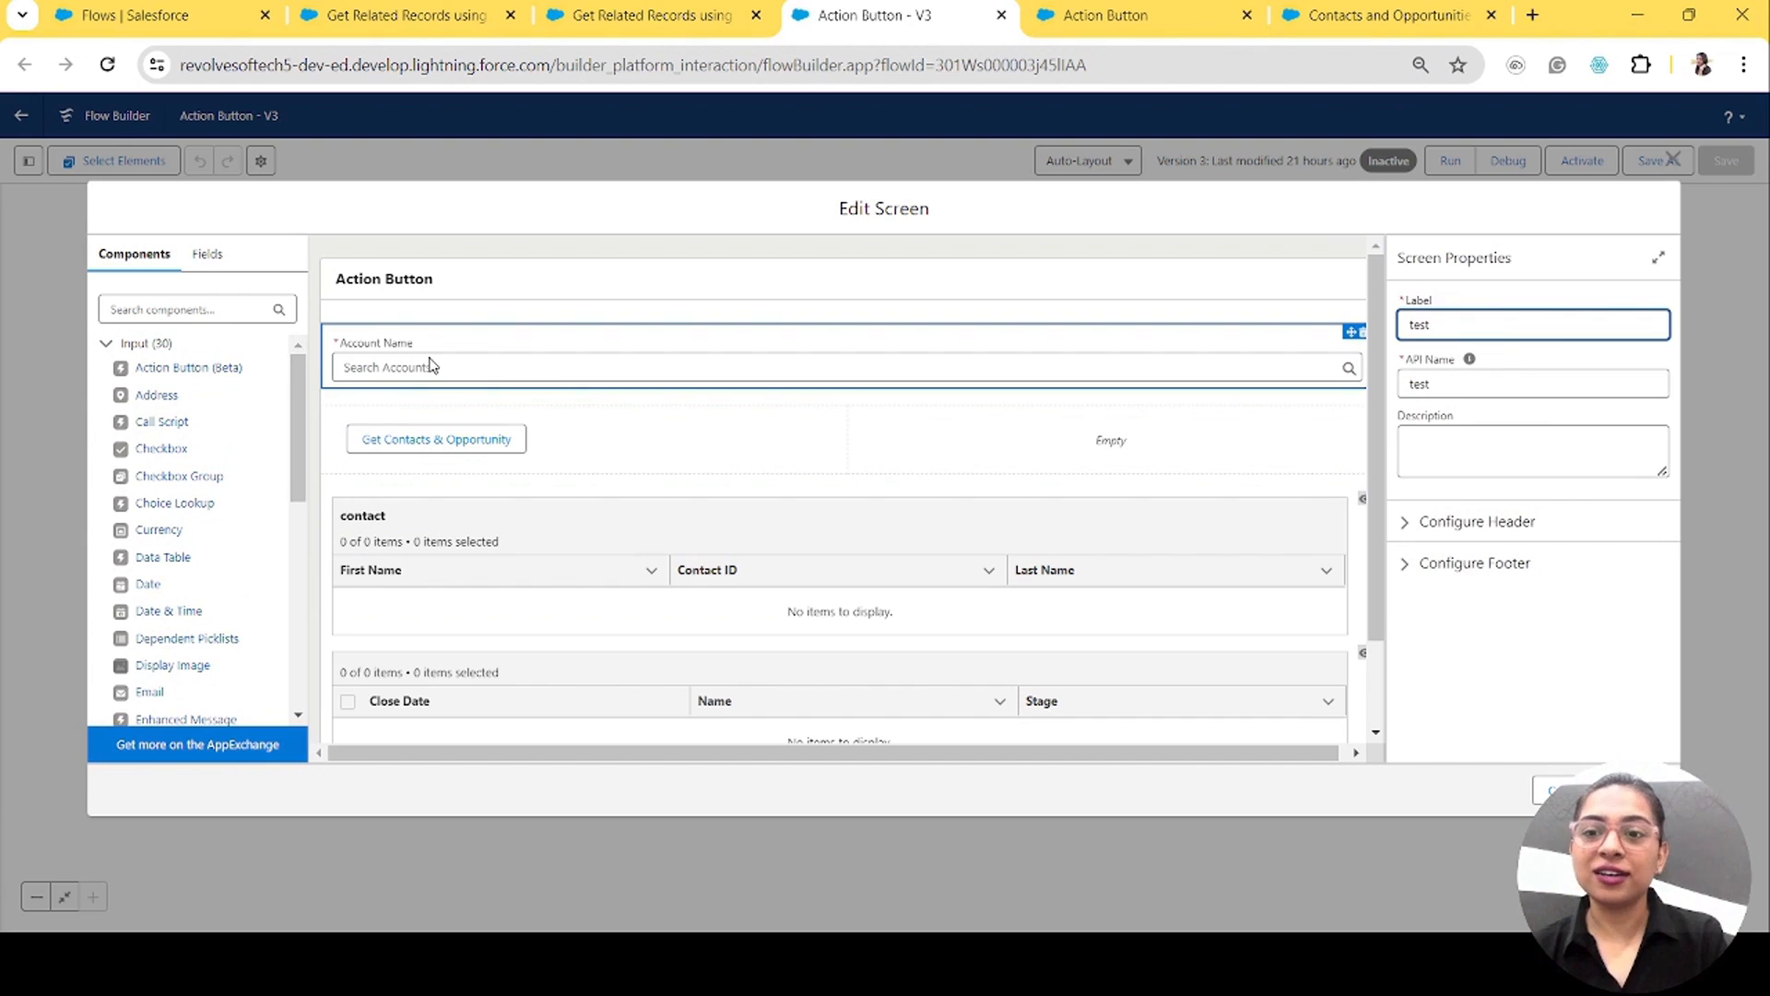
click(430, 365)
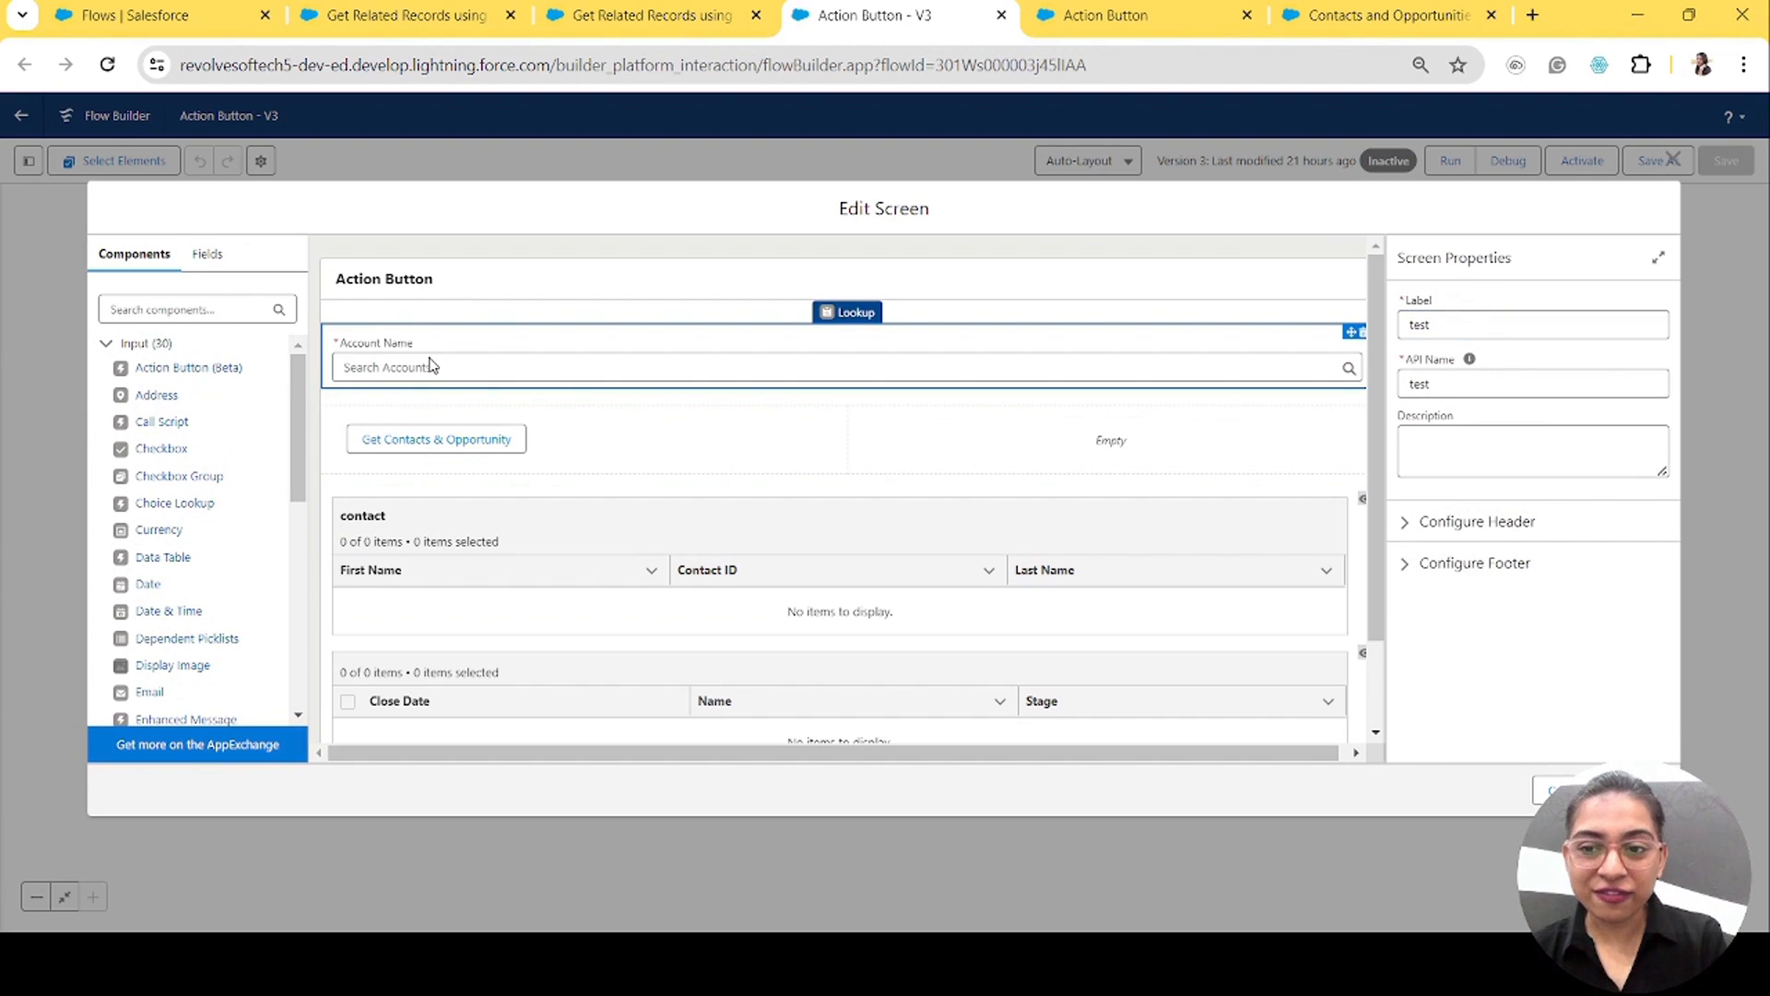
click(417, 446)
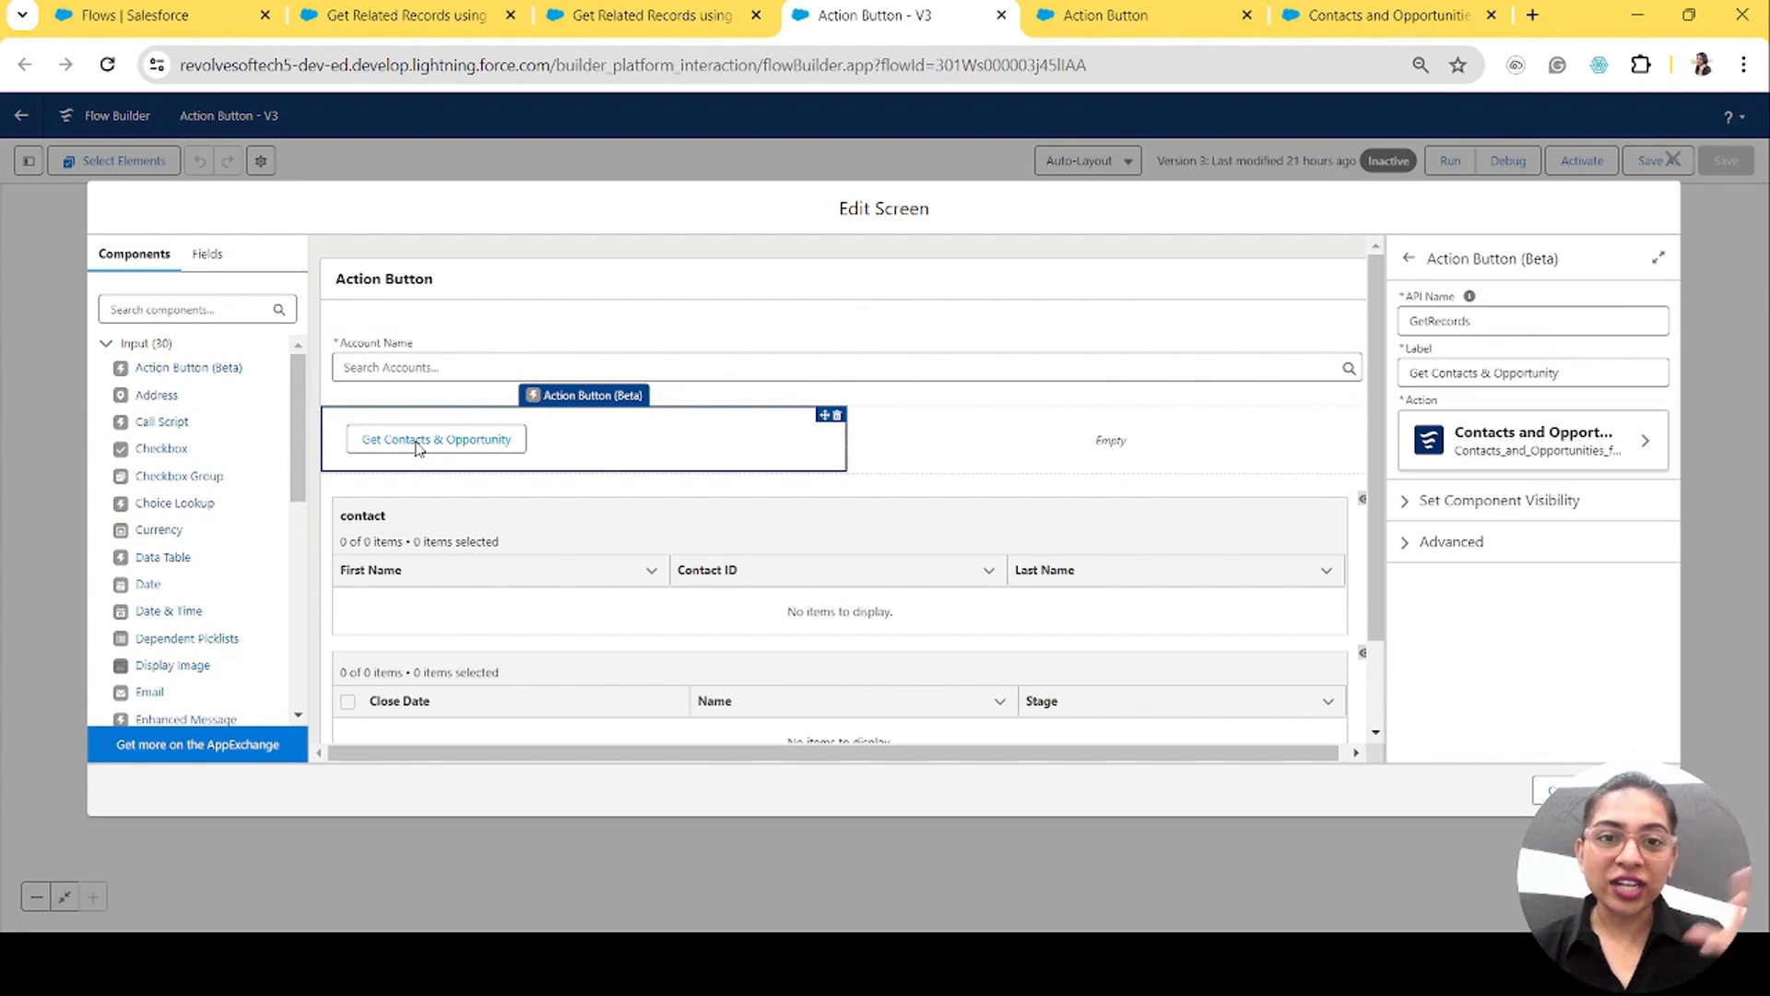
click(590, 599)
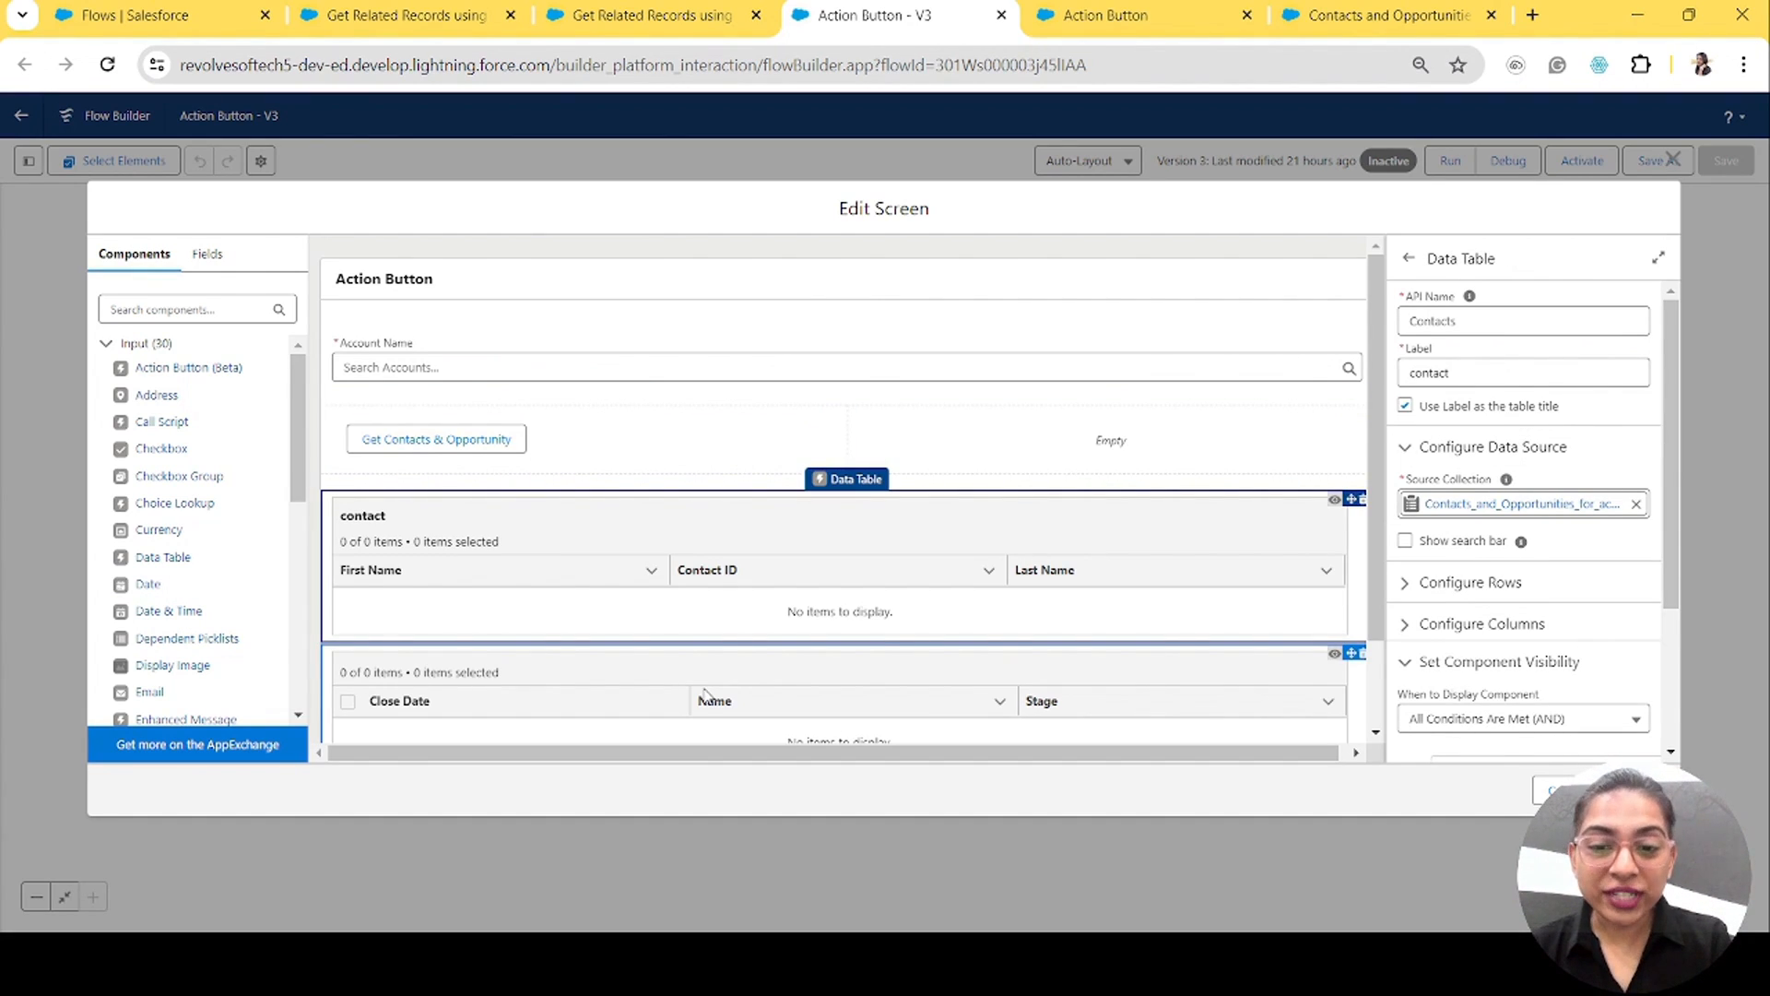
click(706, 694)
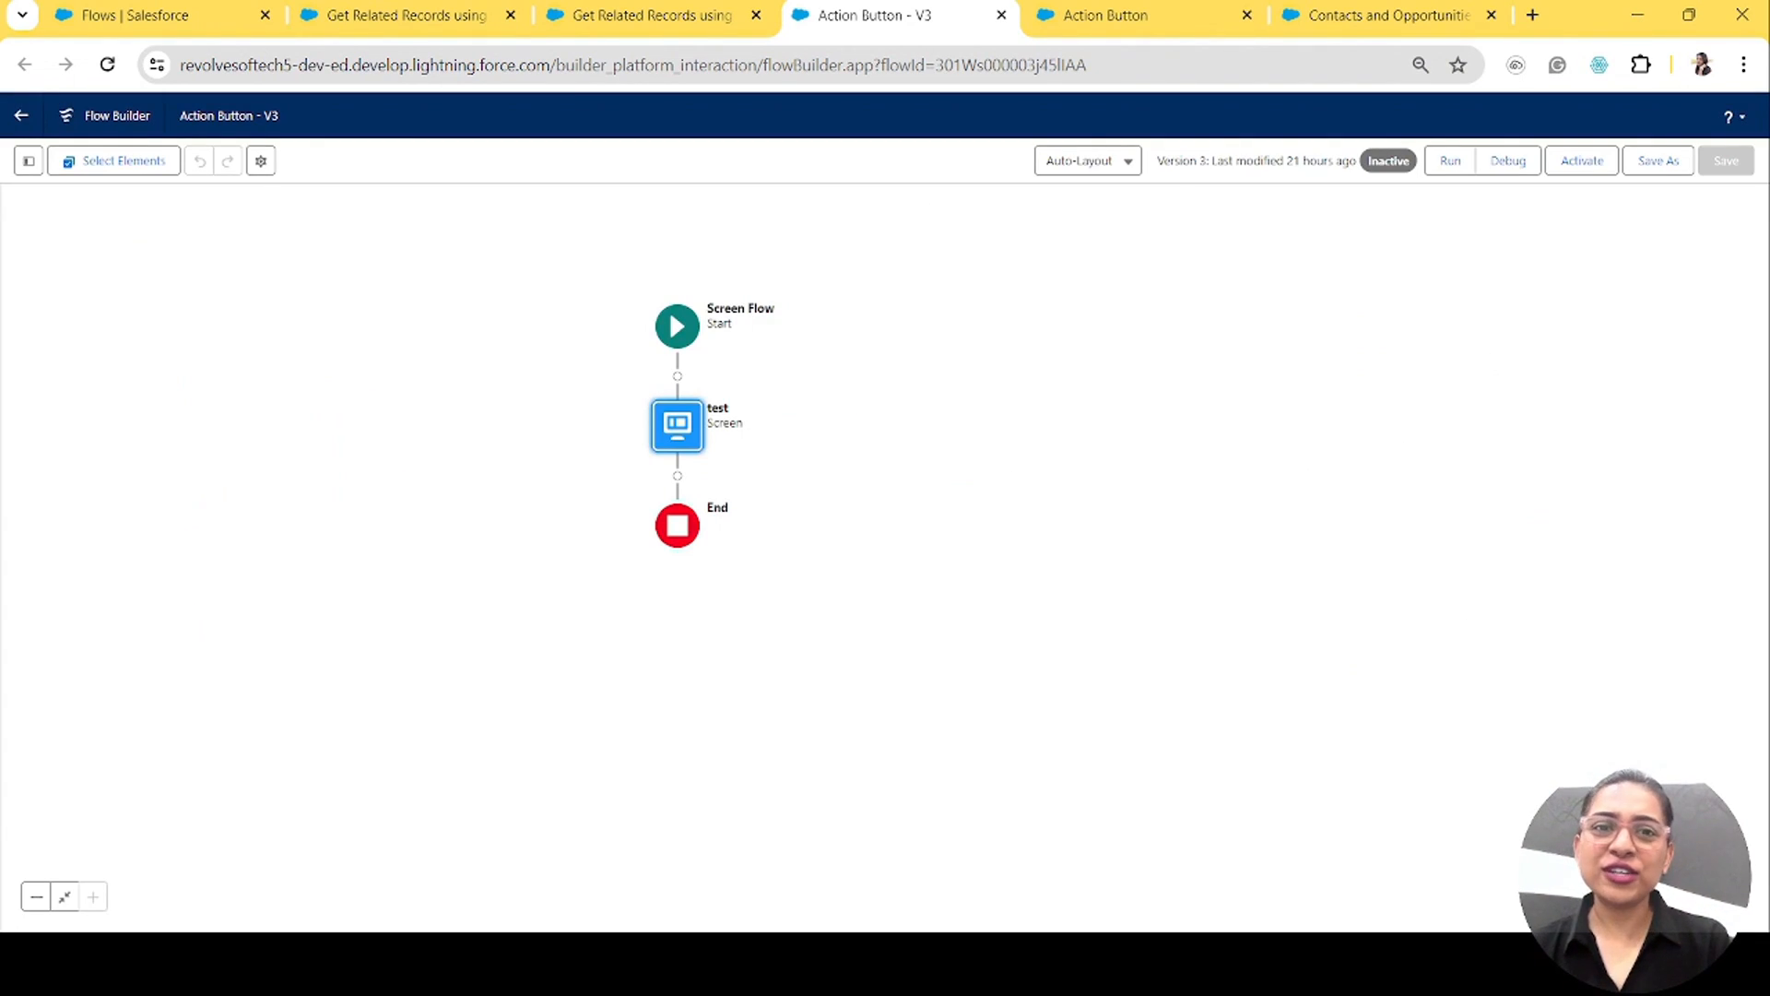
Step: Review the Action Button debug results and flow, and bring up the Contacts and Opportunities for account flow
click(1158, 7)
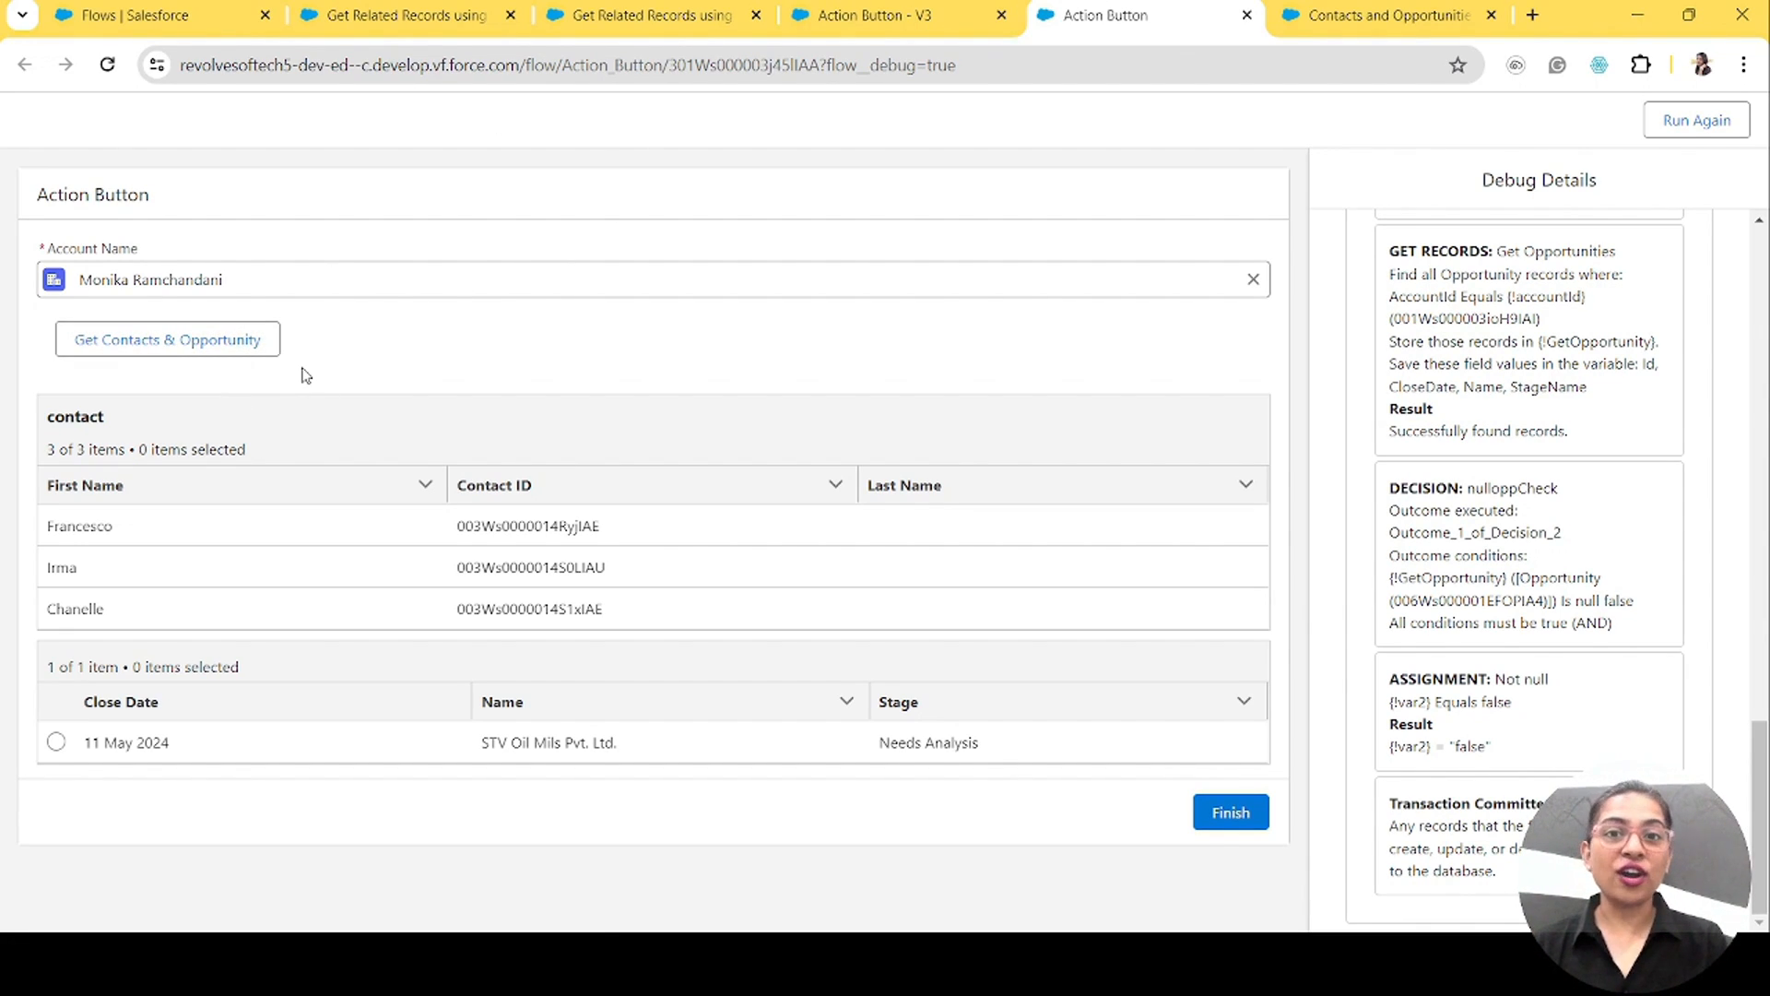
click(909, 19)
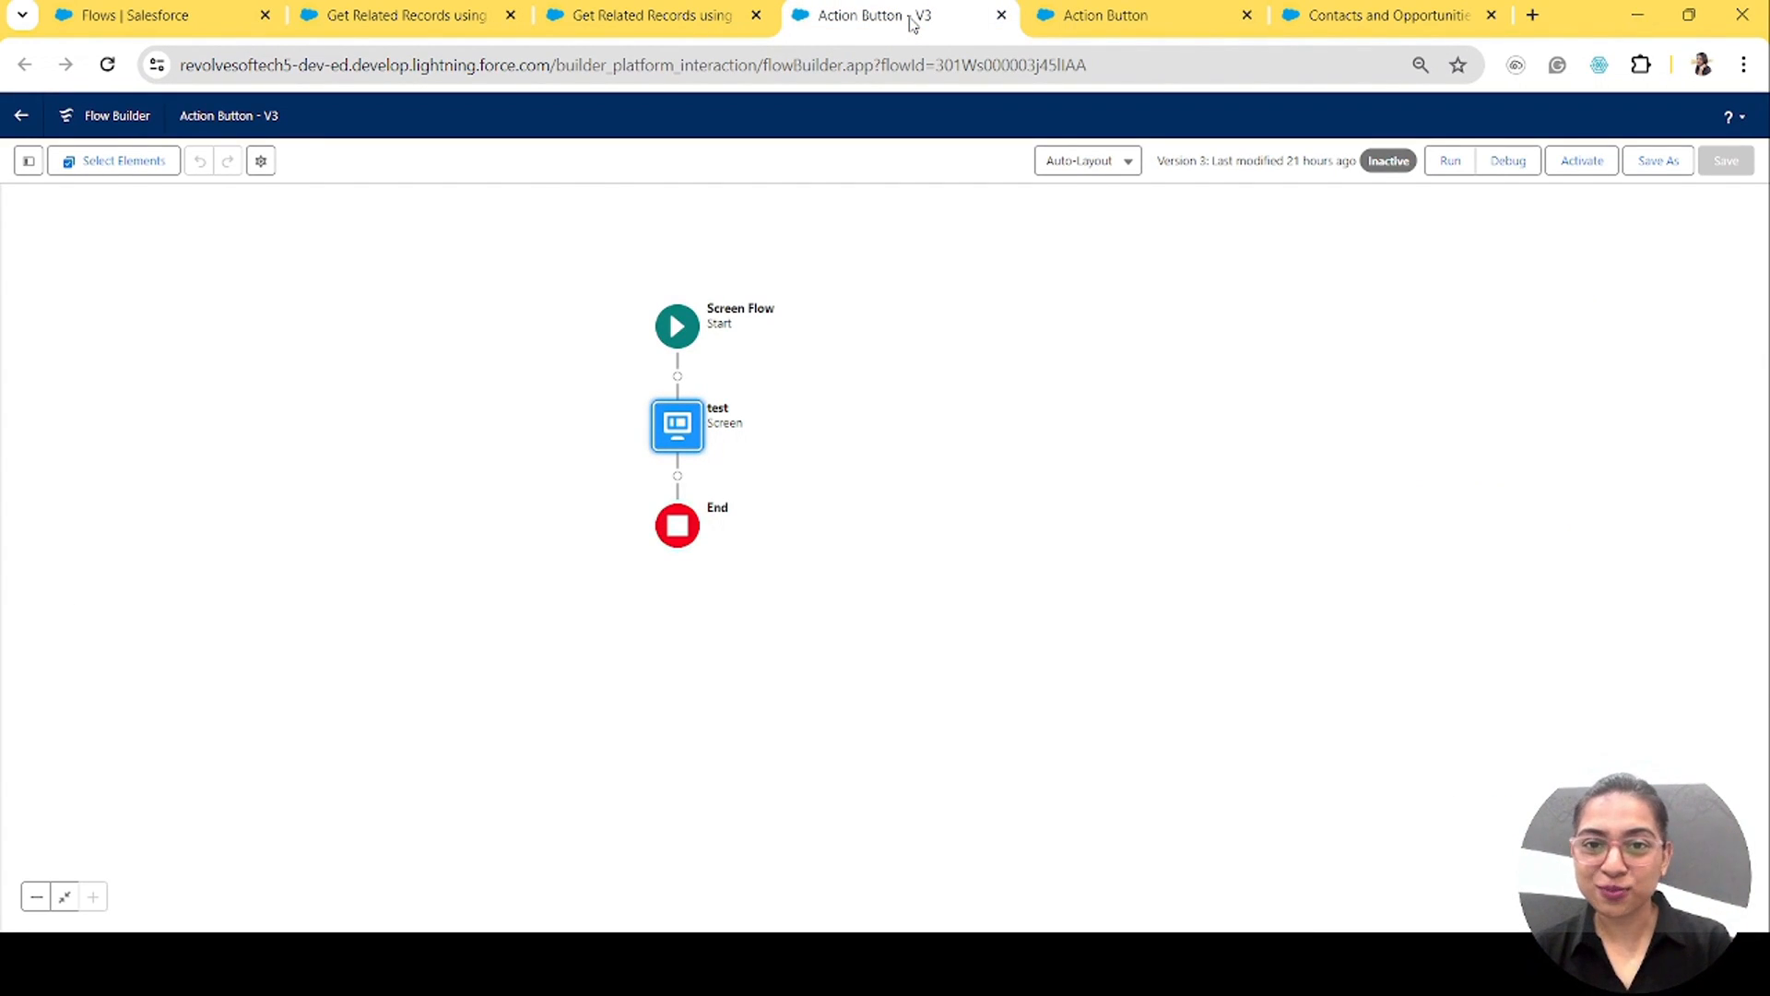
click(1383, 15)
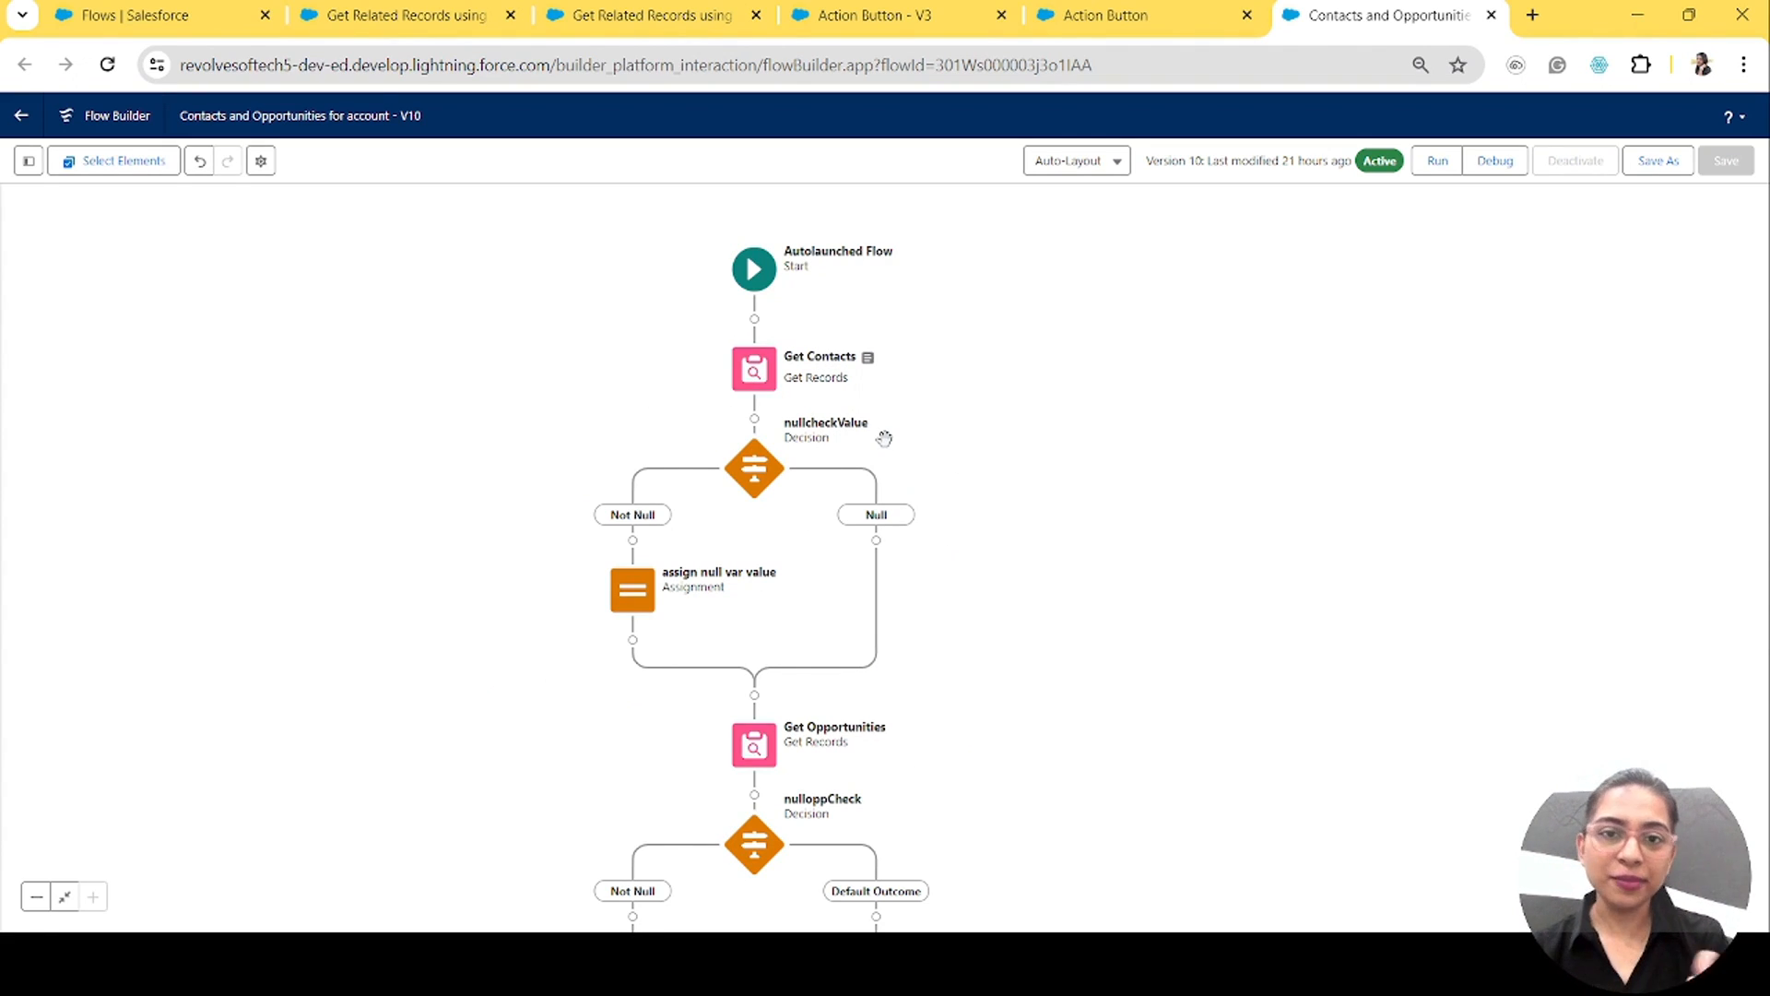
Step: Examine the Get Contacts element's object, AccountId filter condition, record storage options, record collection variable and stored contact fields
double_click(754, 374)
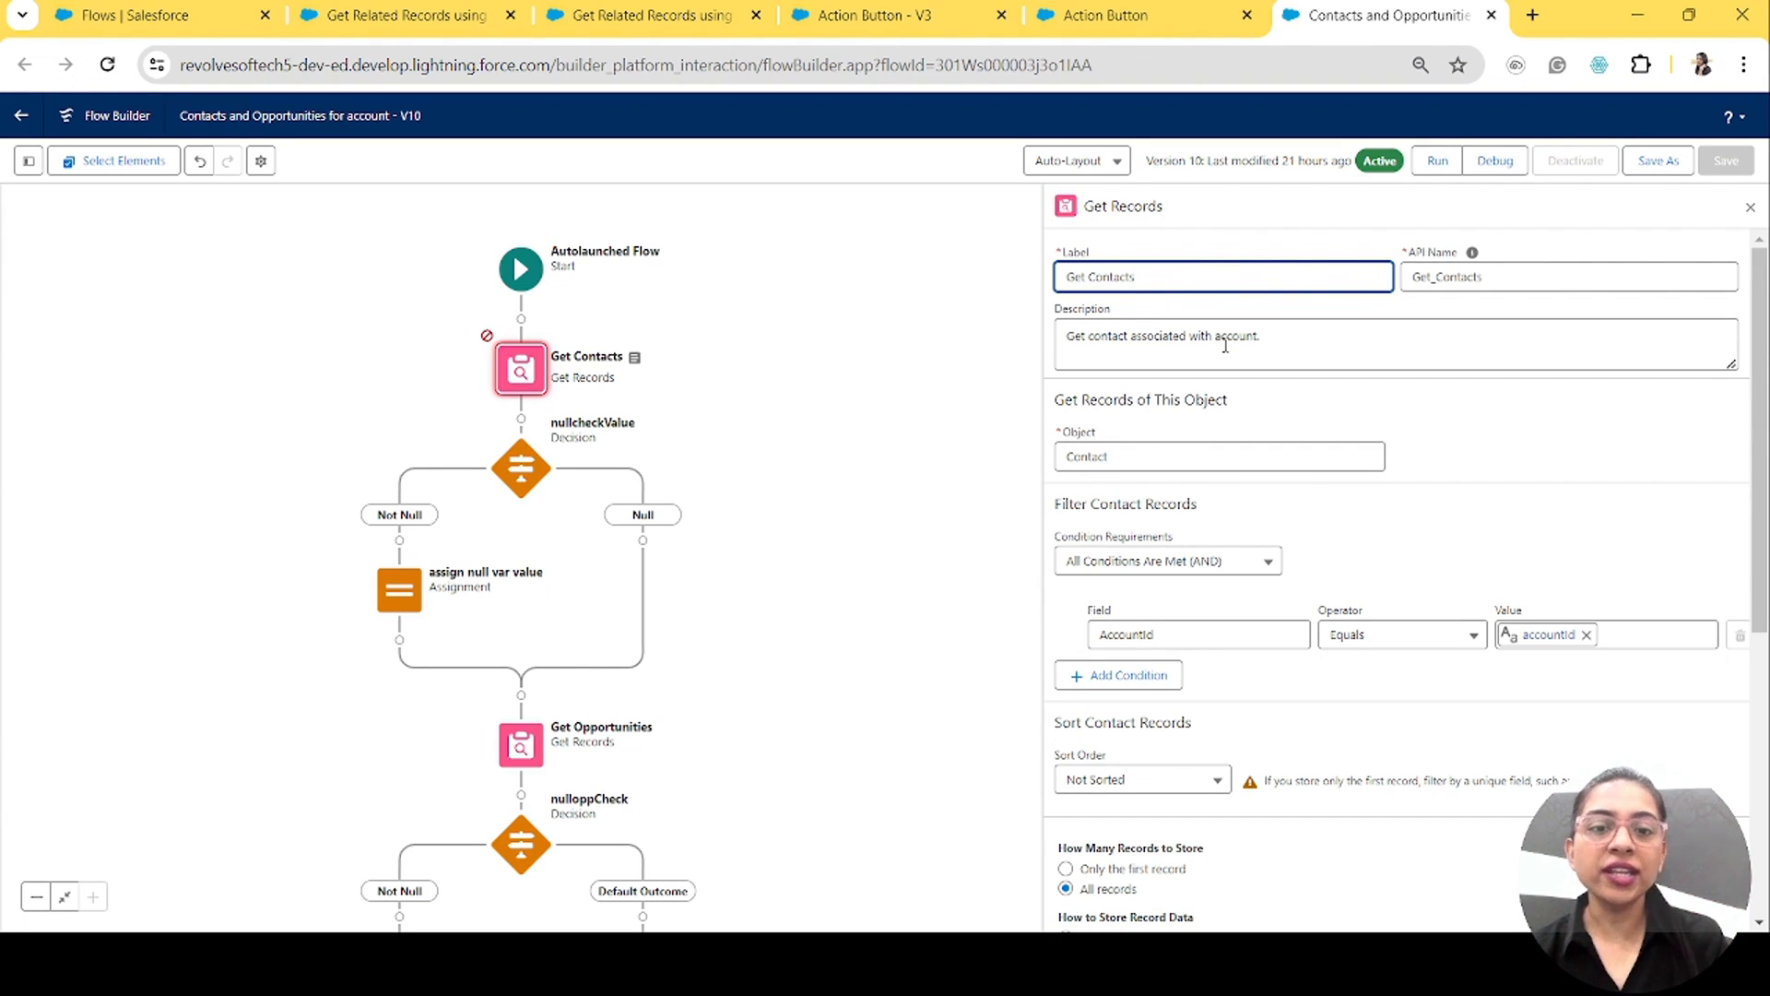
click(1136, 458)
click(1455, 498)
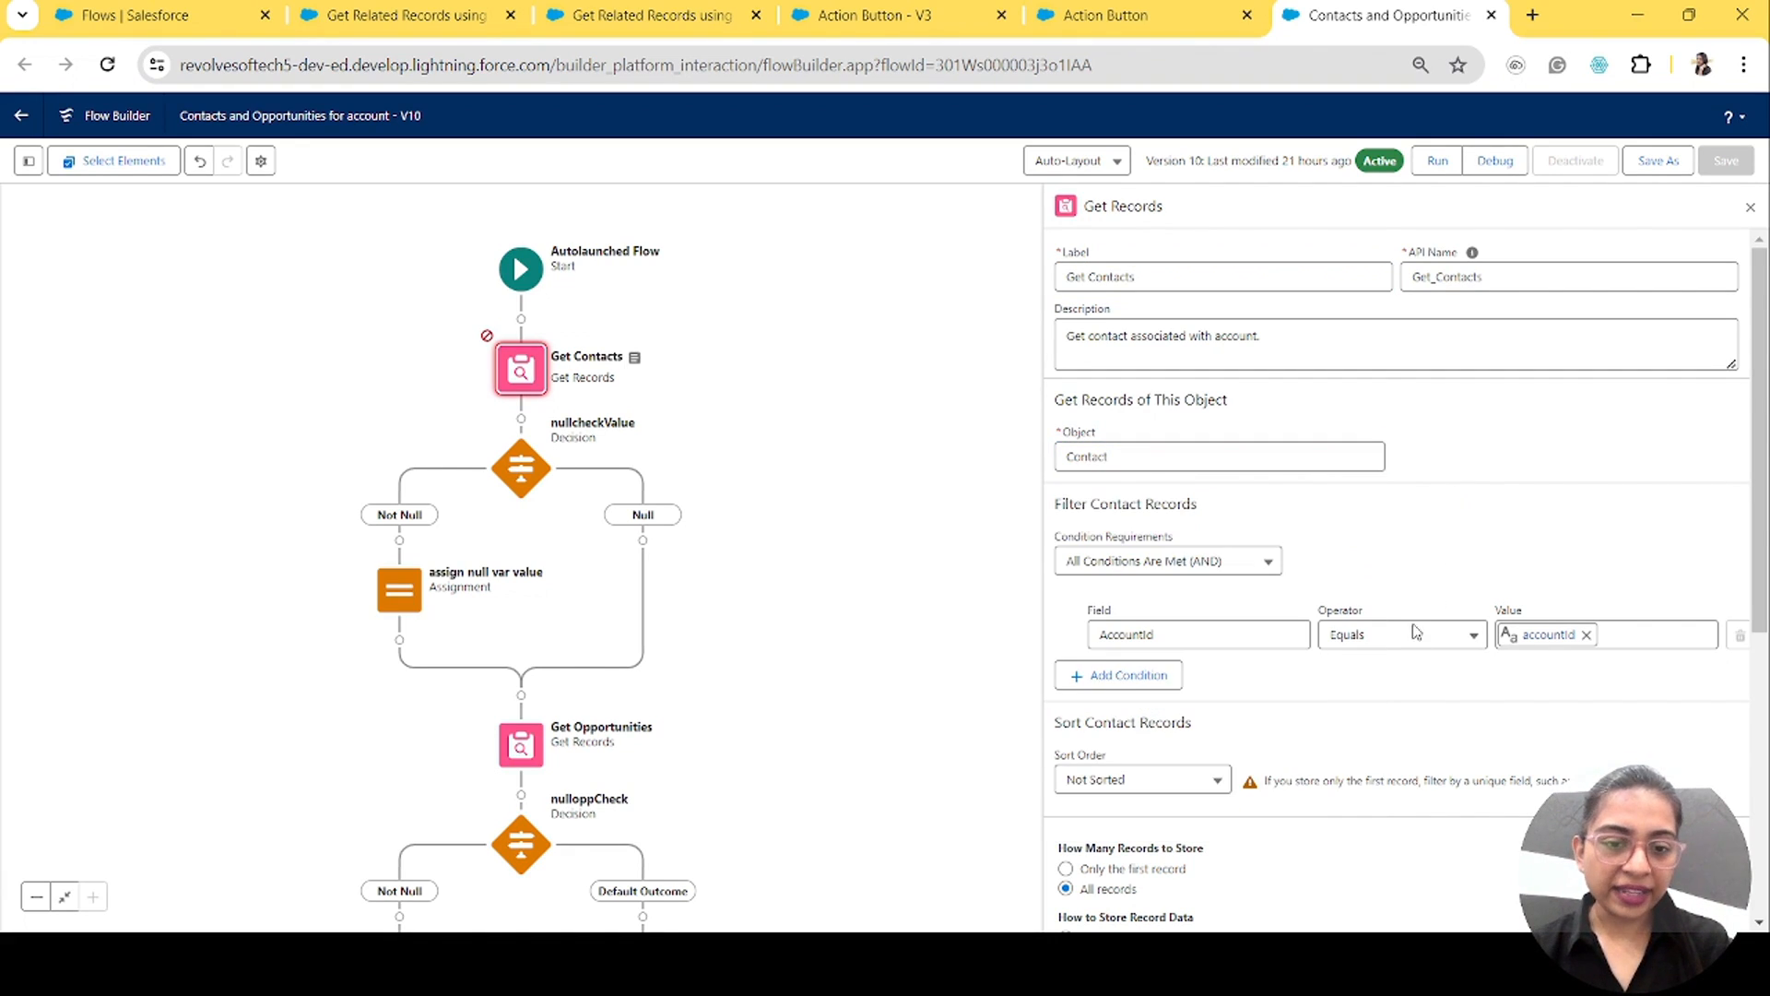
click(1169, 640)
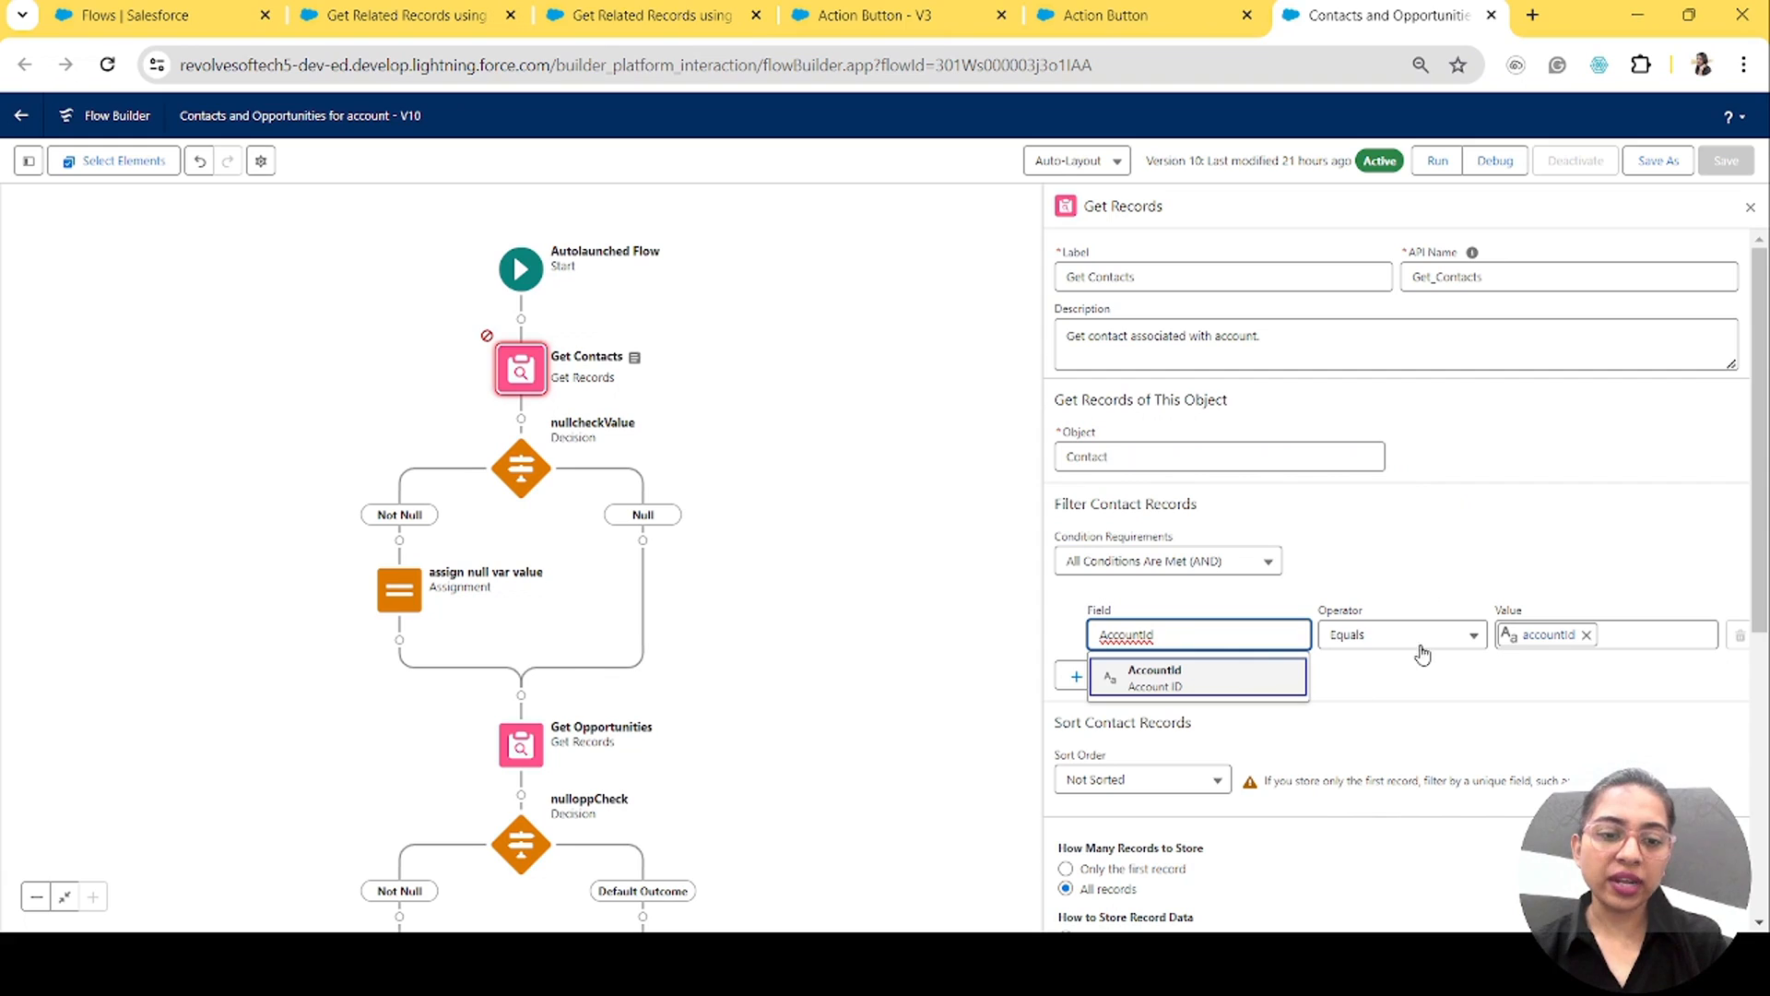
click(1539, 644)
click(1571, 675)
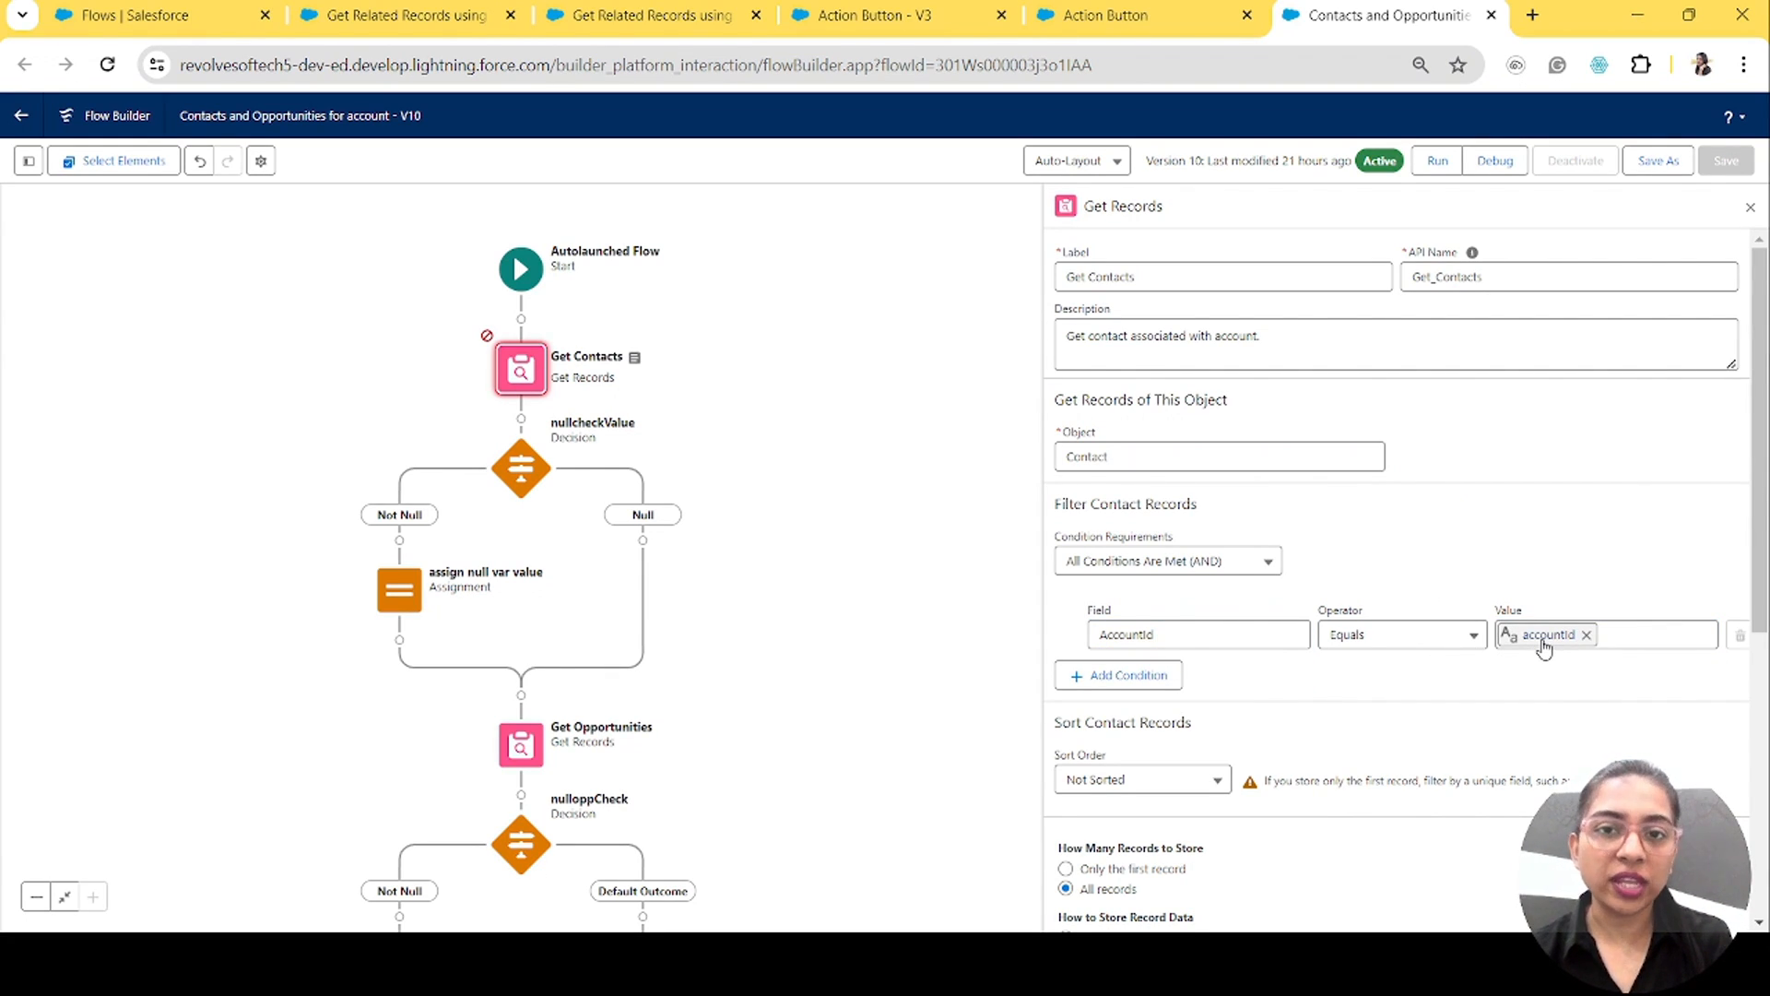
scroll(1332, 876, down, 3)
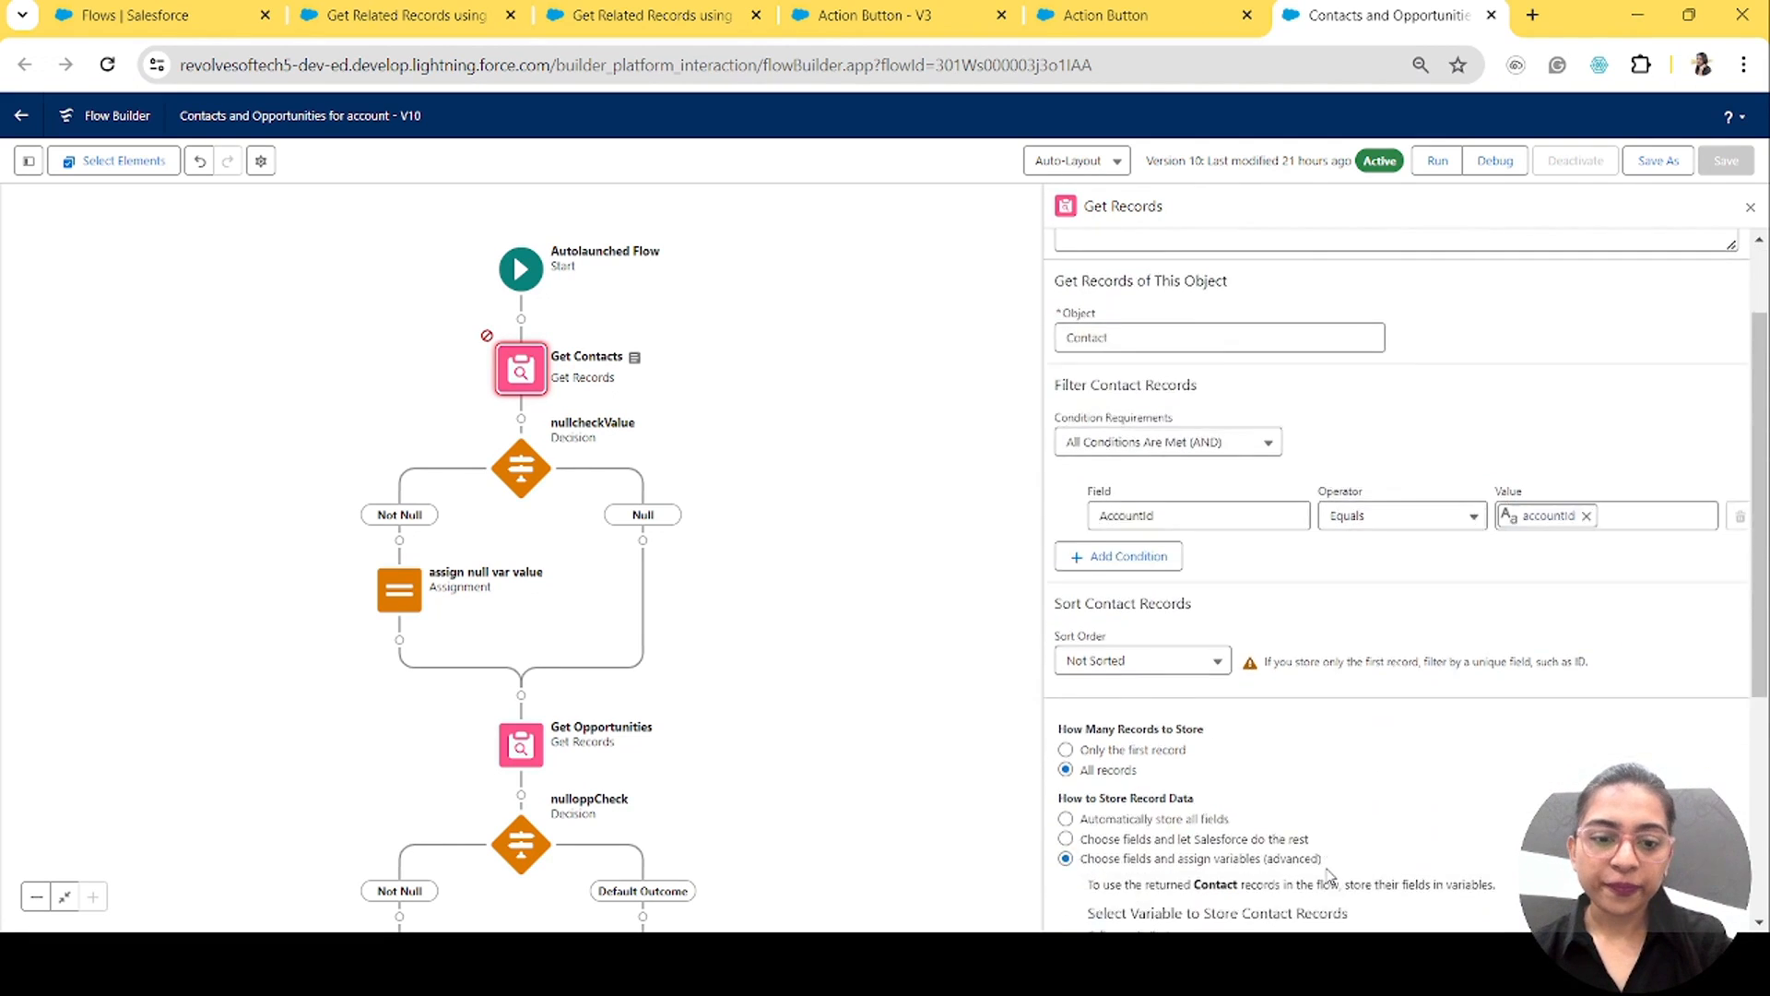
scroll(1331, 876, down, 2)
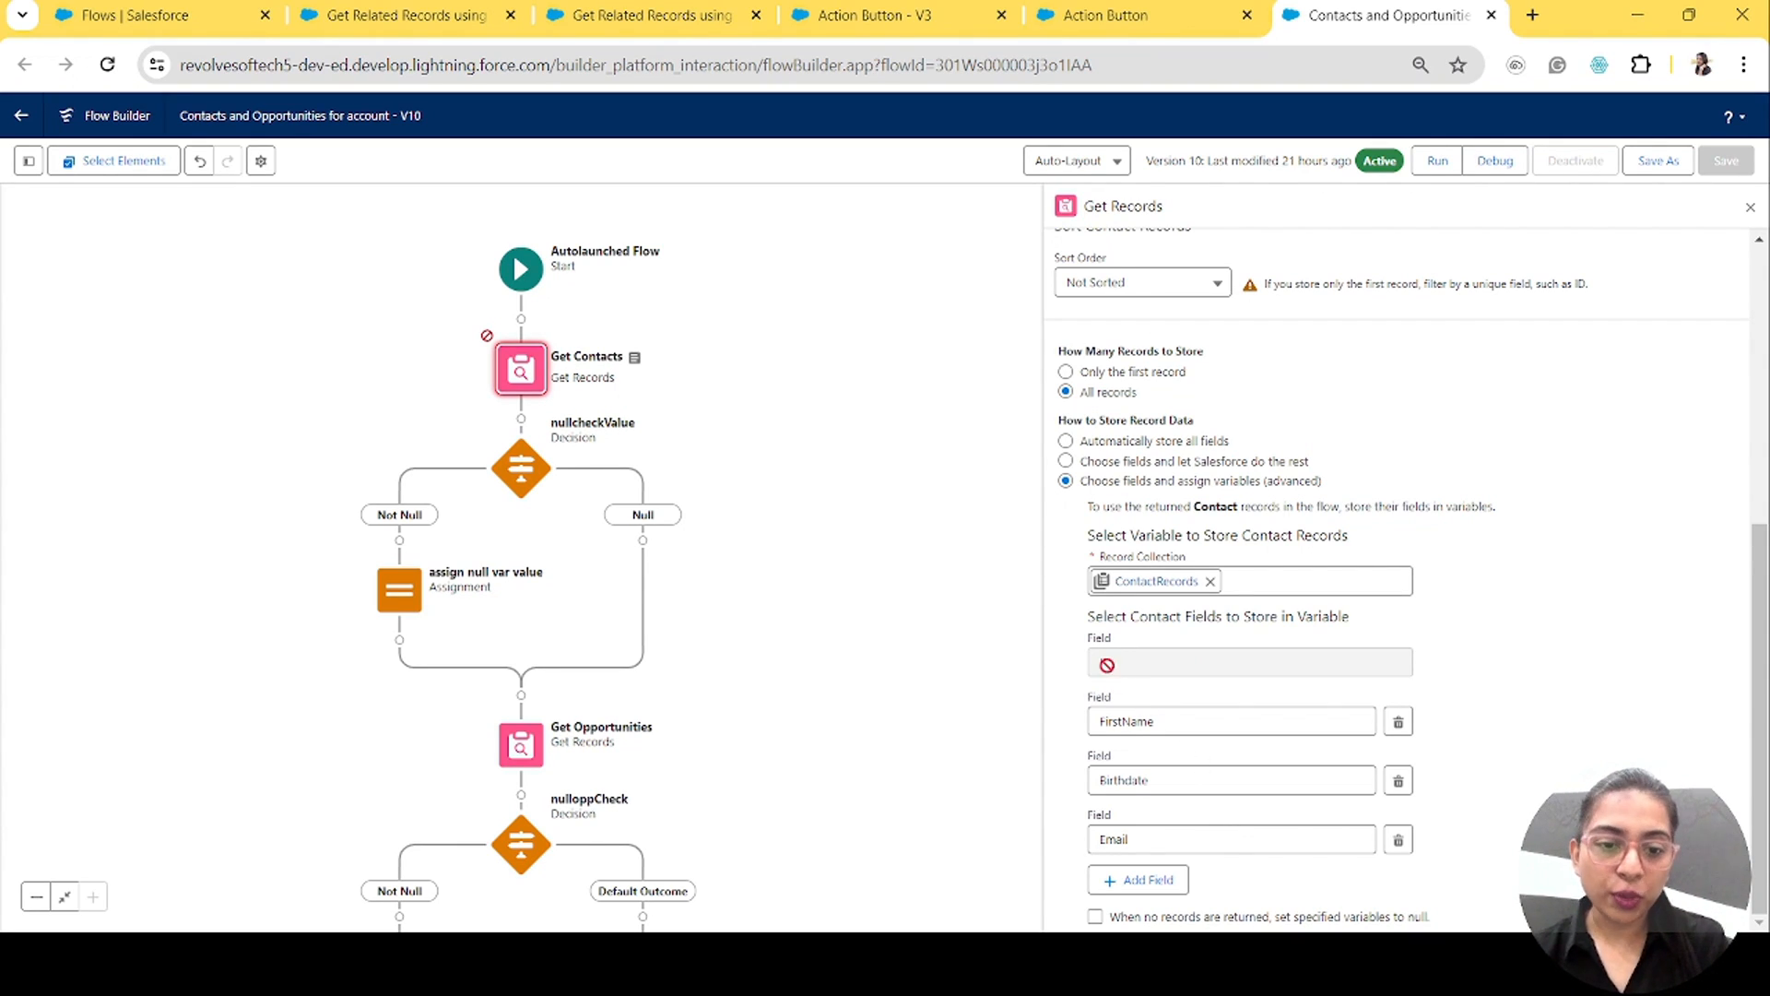
click(1187, 712)
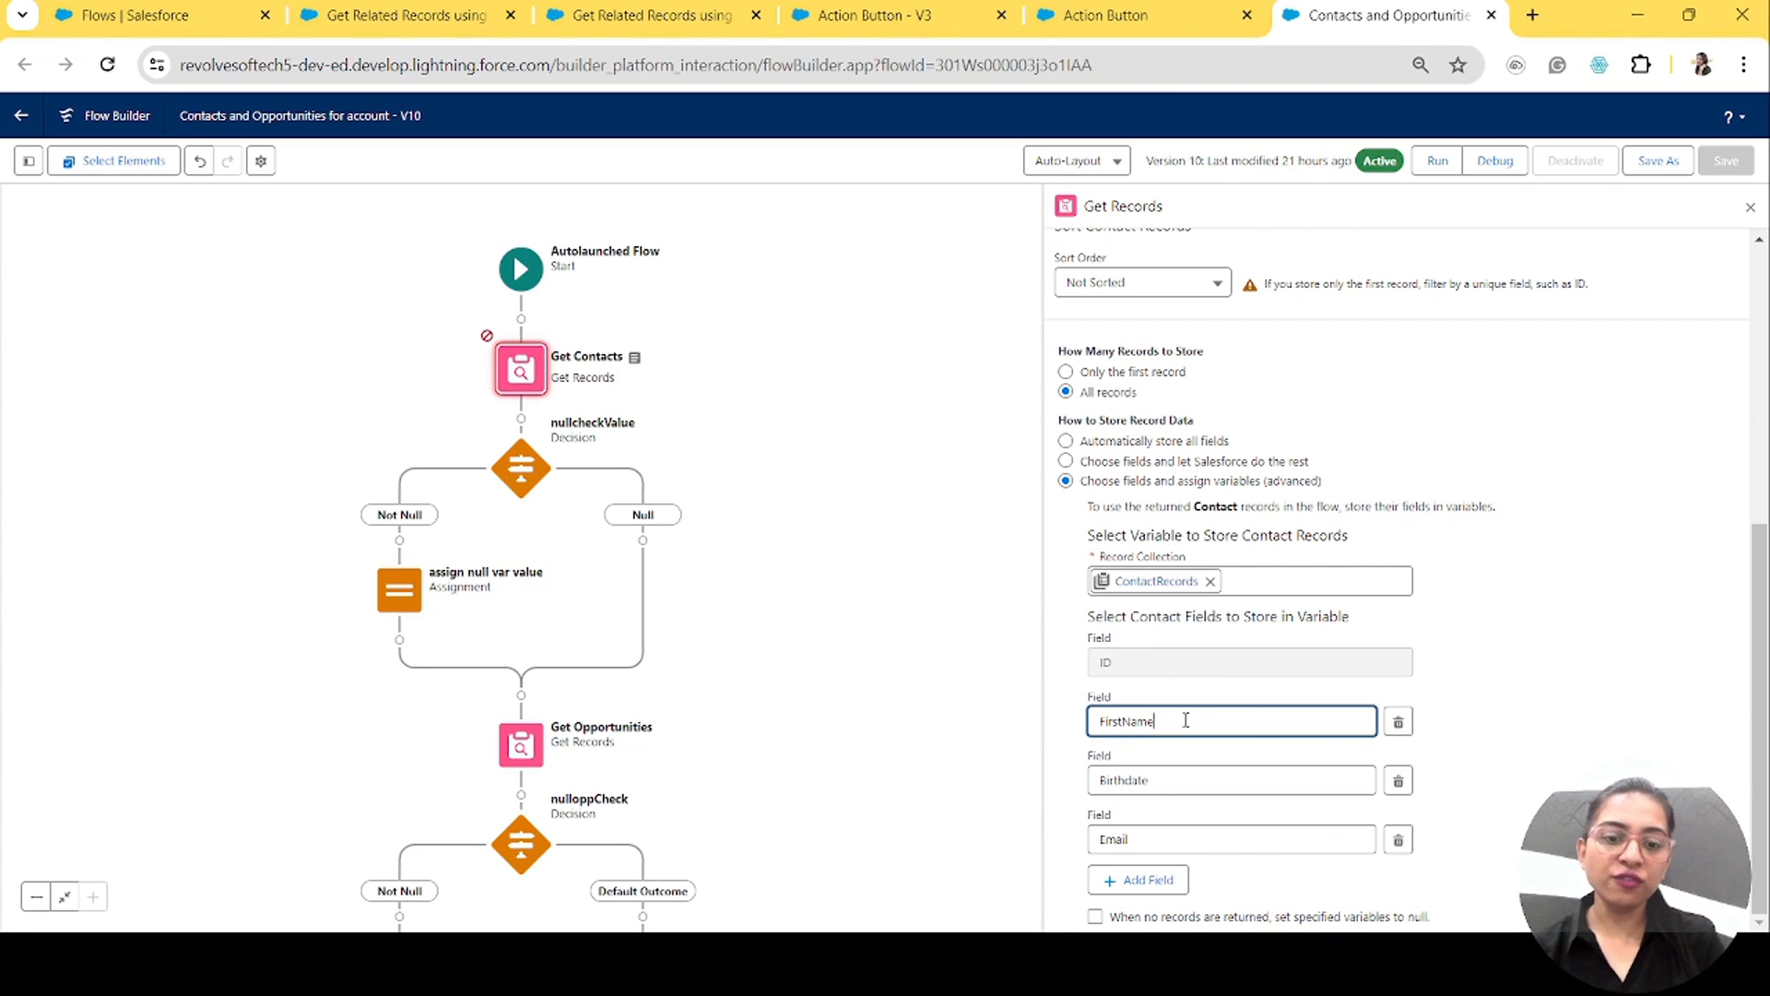
click(1166, 828)
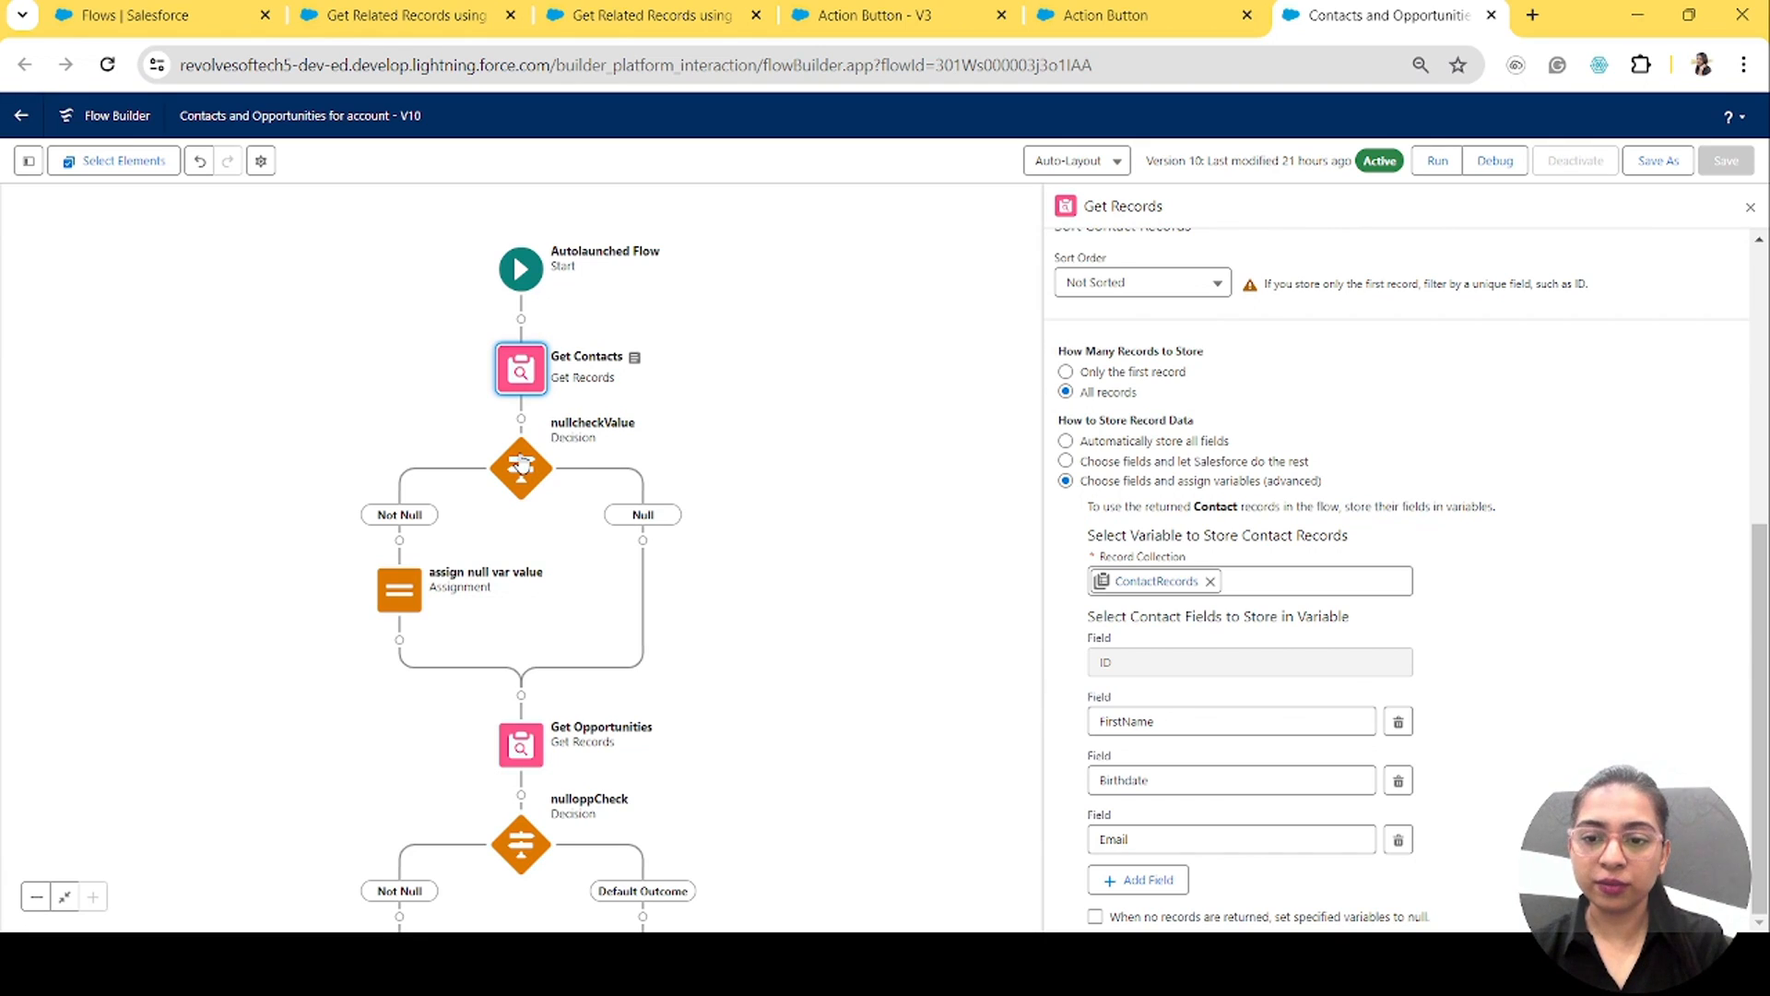
Step: Inspect the nullcheckValue decision's Not Null outcome condition and the assign null var value assignment on its branch
double_click(522, 464)
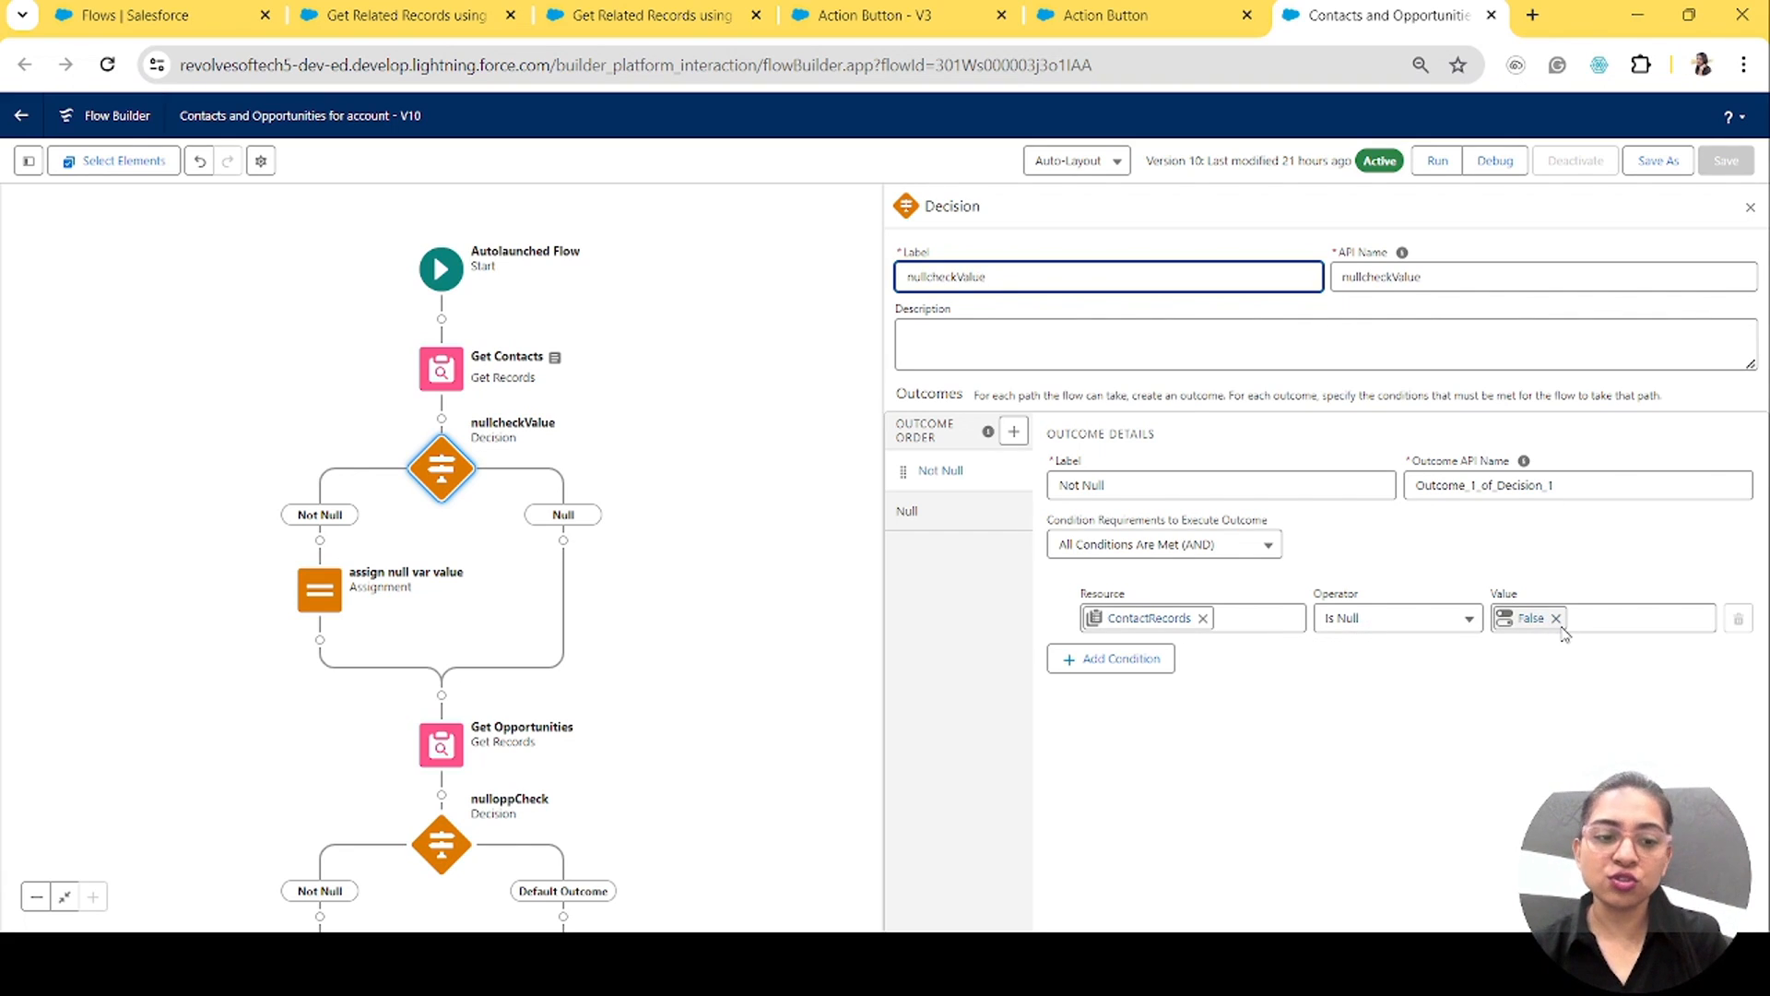
click(1750, 208)
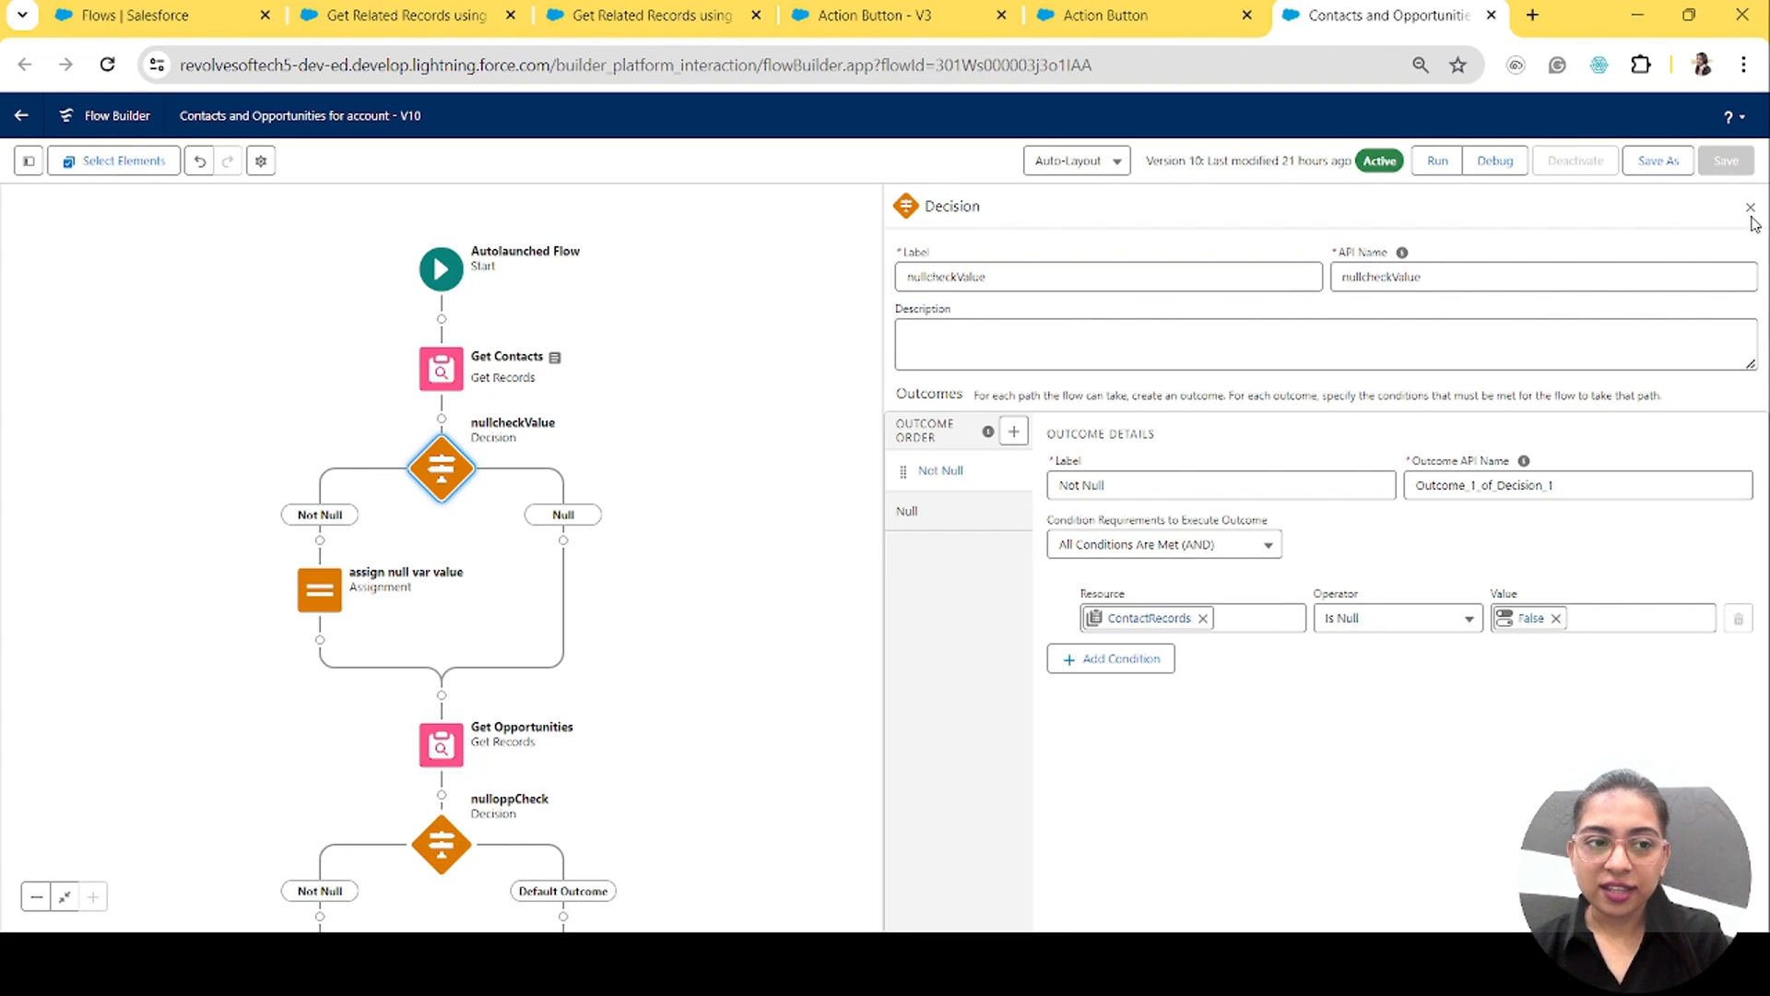
double_click(316, 588)
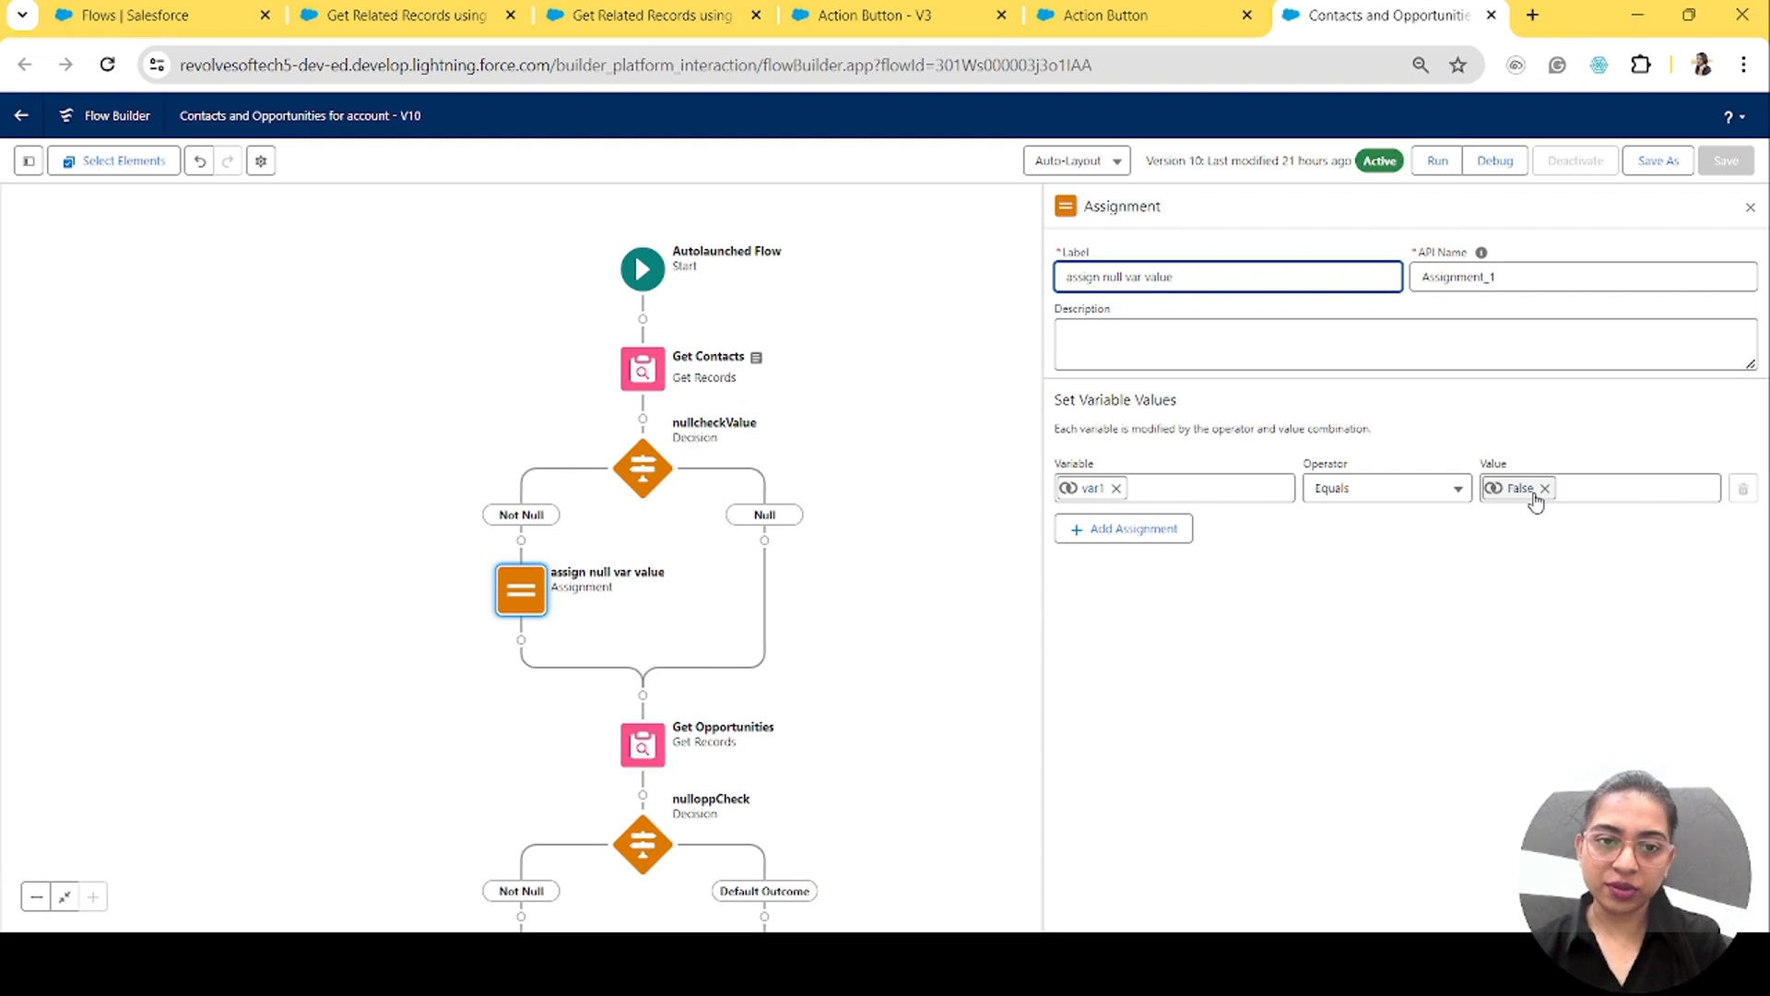
click(1751, 211)
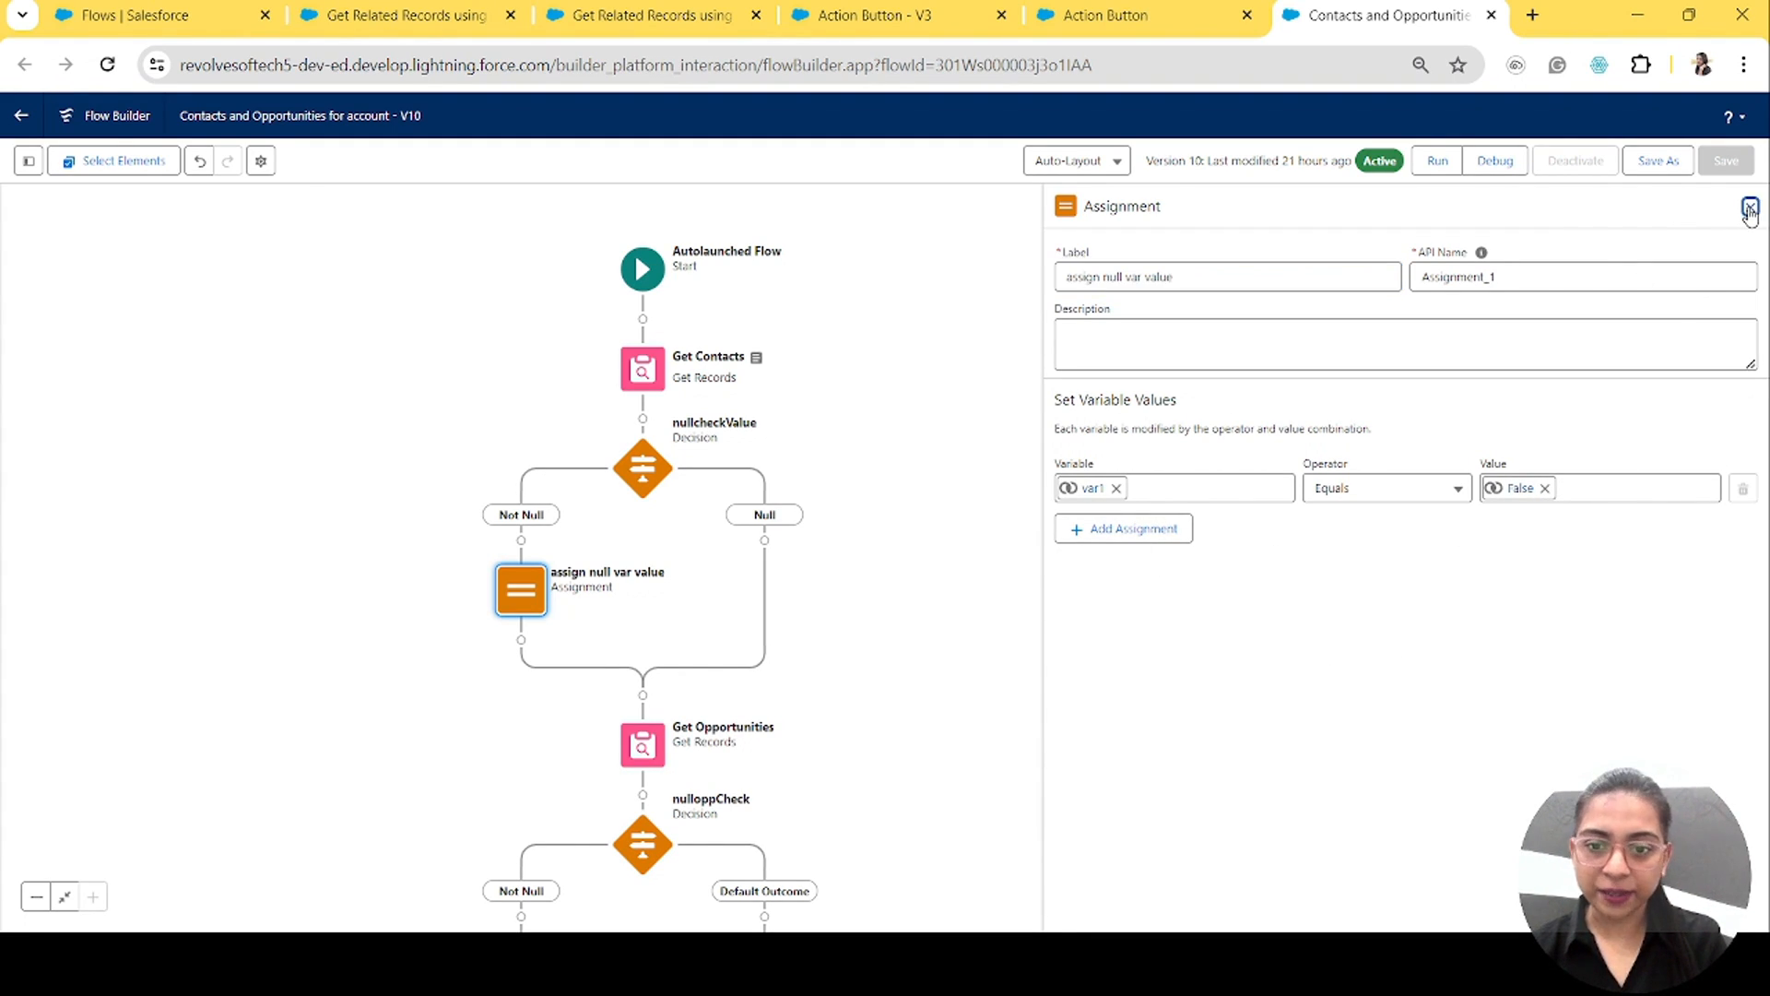
Step: Examine the Get Opportunities element's object, account filter, record collection variable and stored opportunity fields
drag(1059, 727, 1136, 323)
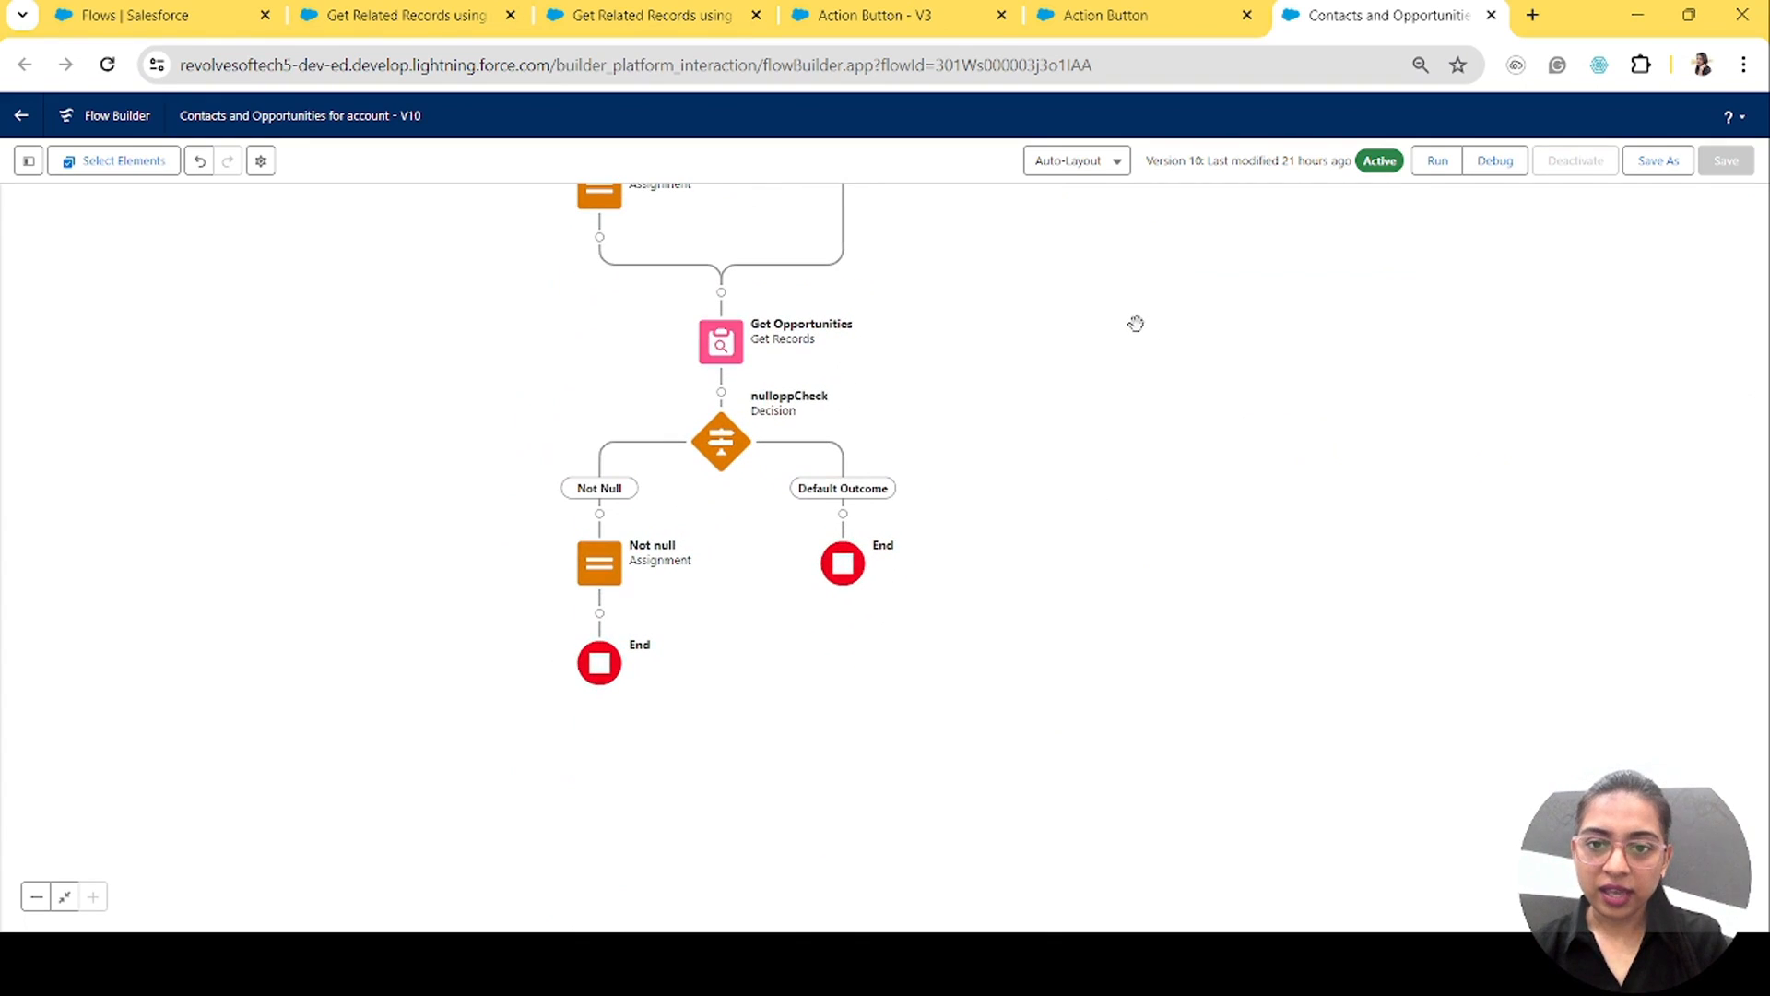
double_click(721, 342)
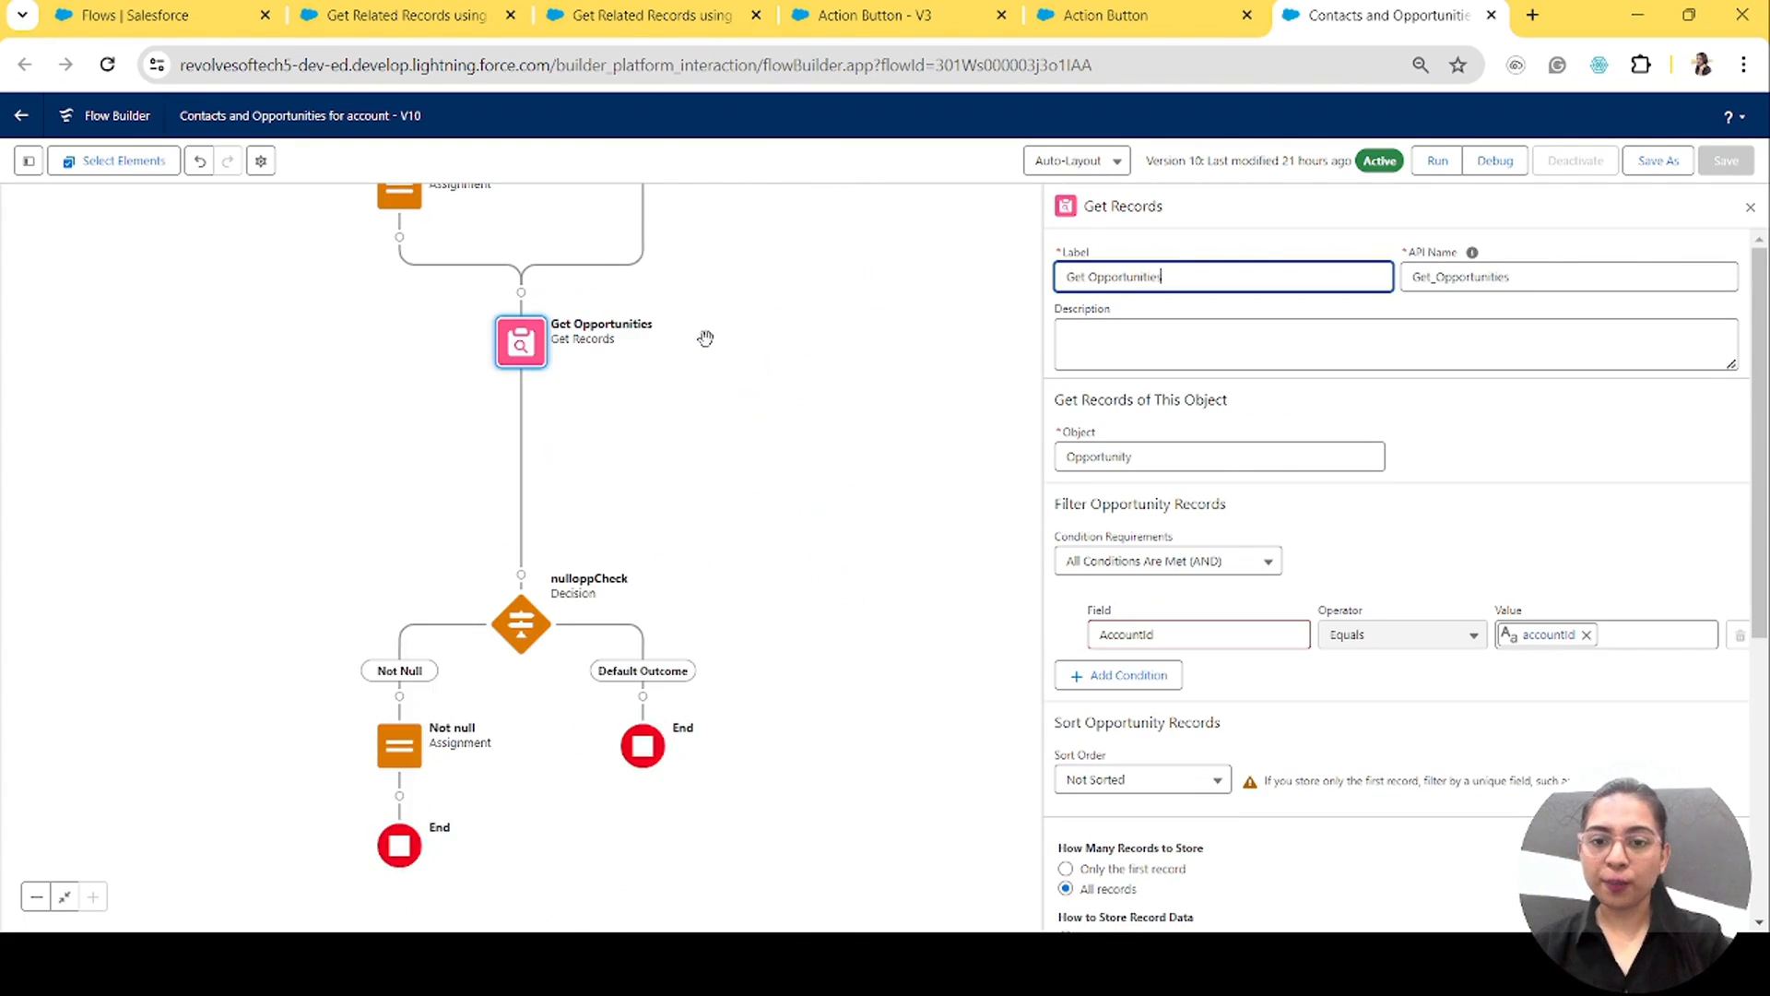
click(1164, 453)
click(1556, 560)
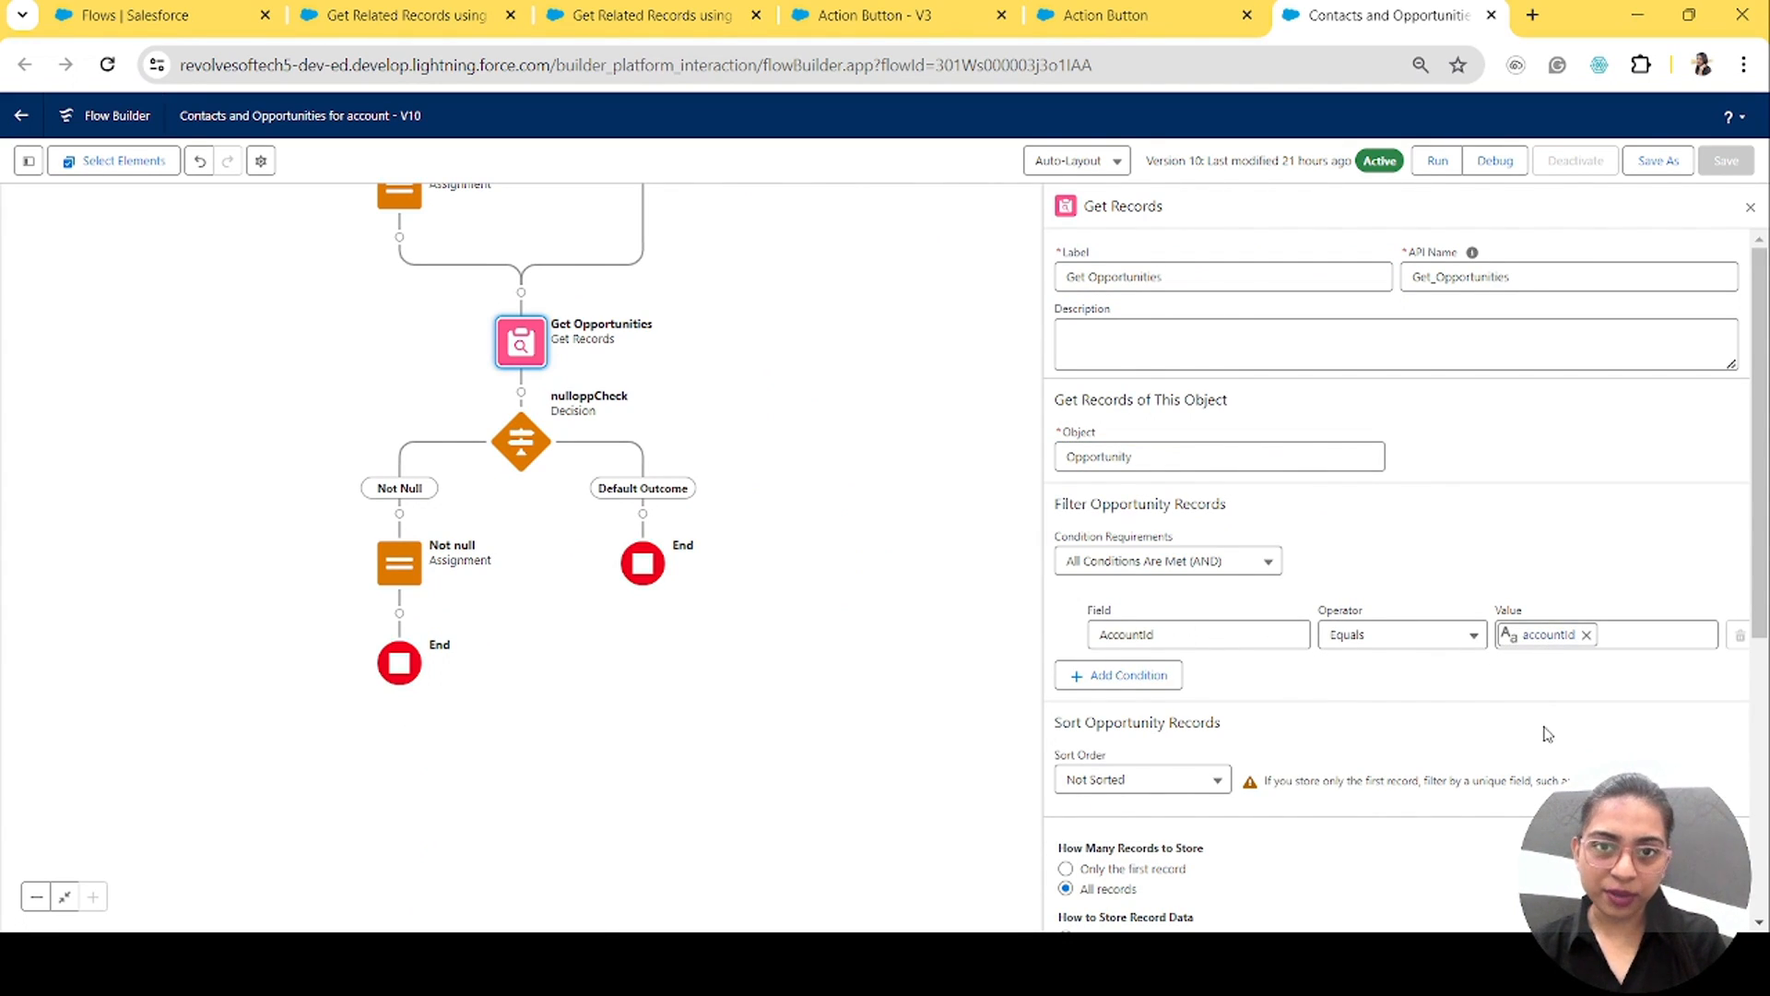
scroll(1500, 782, down, 5)
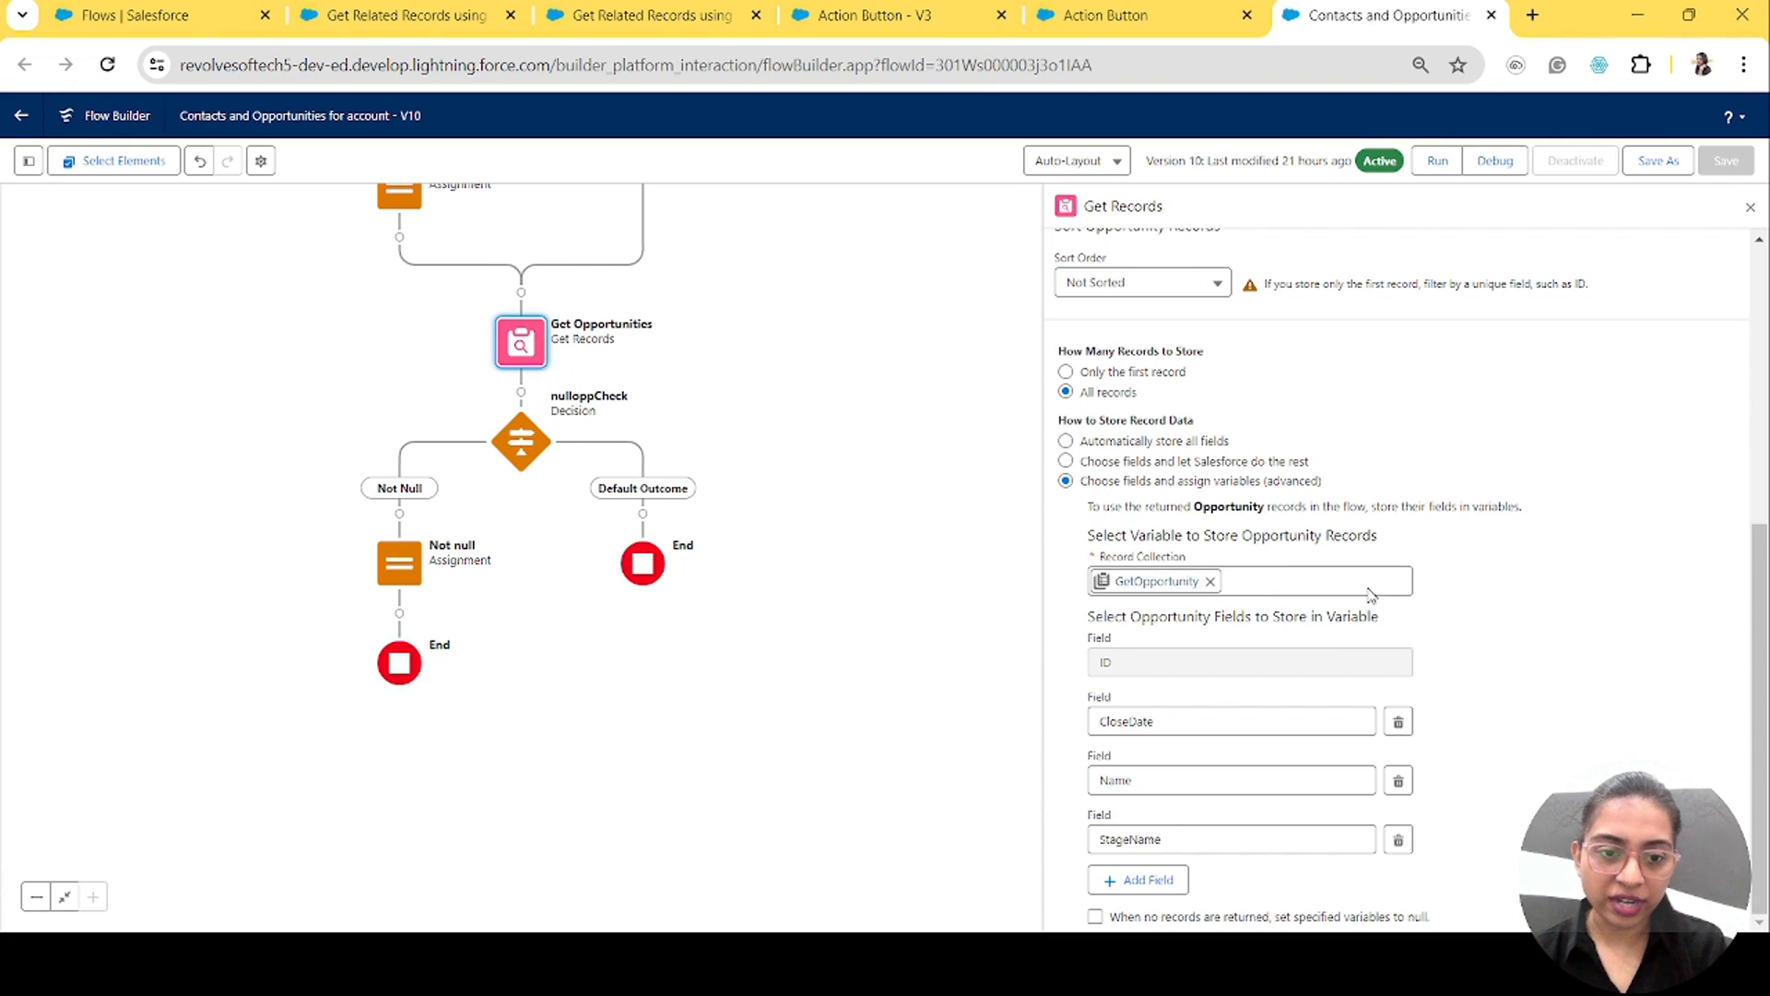
click(1163, 723)
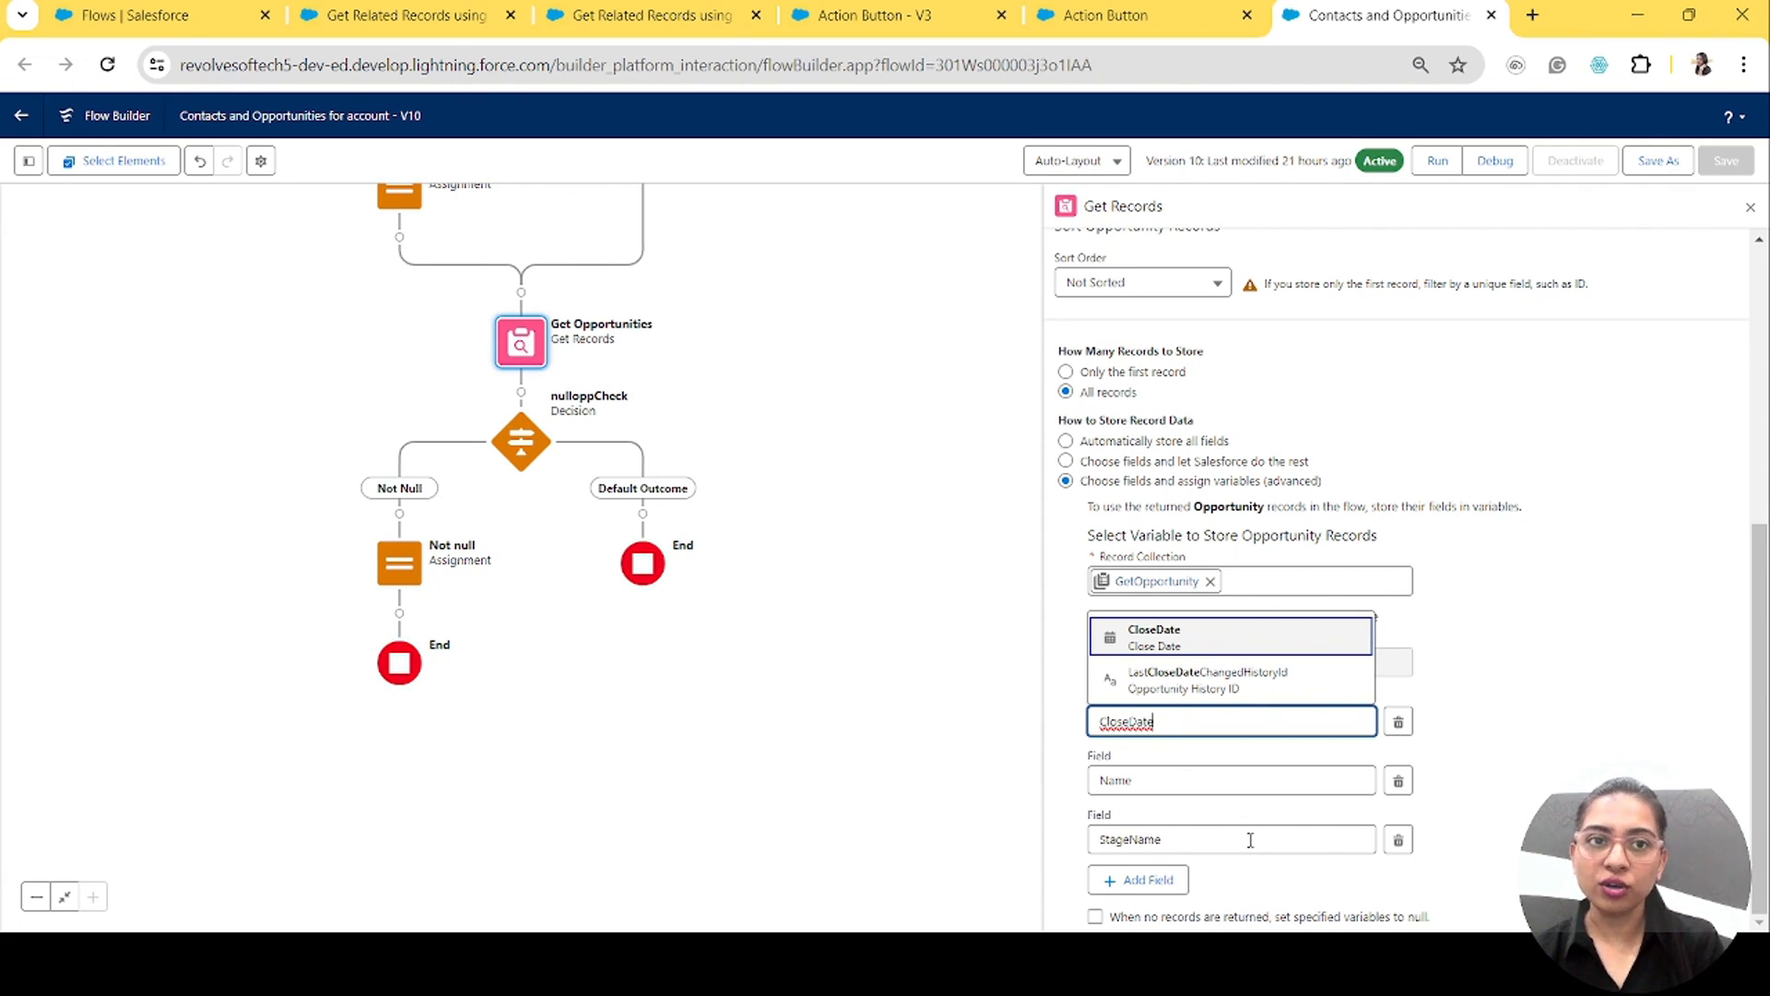
click(1504, 848)
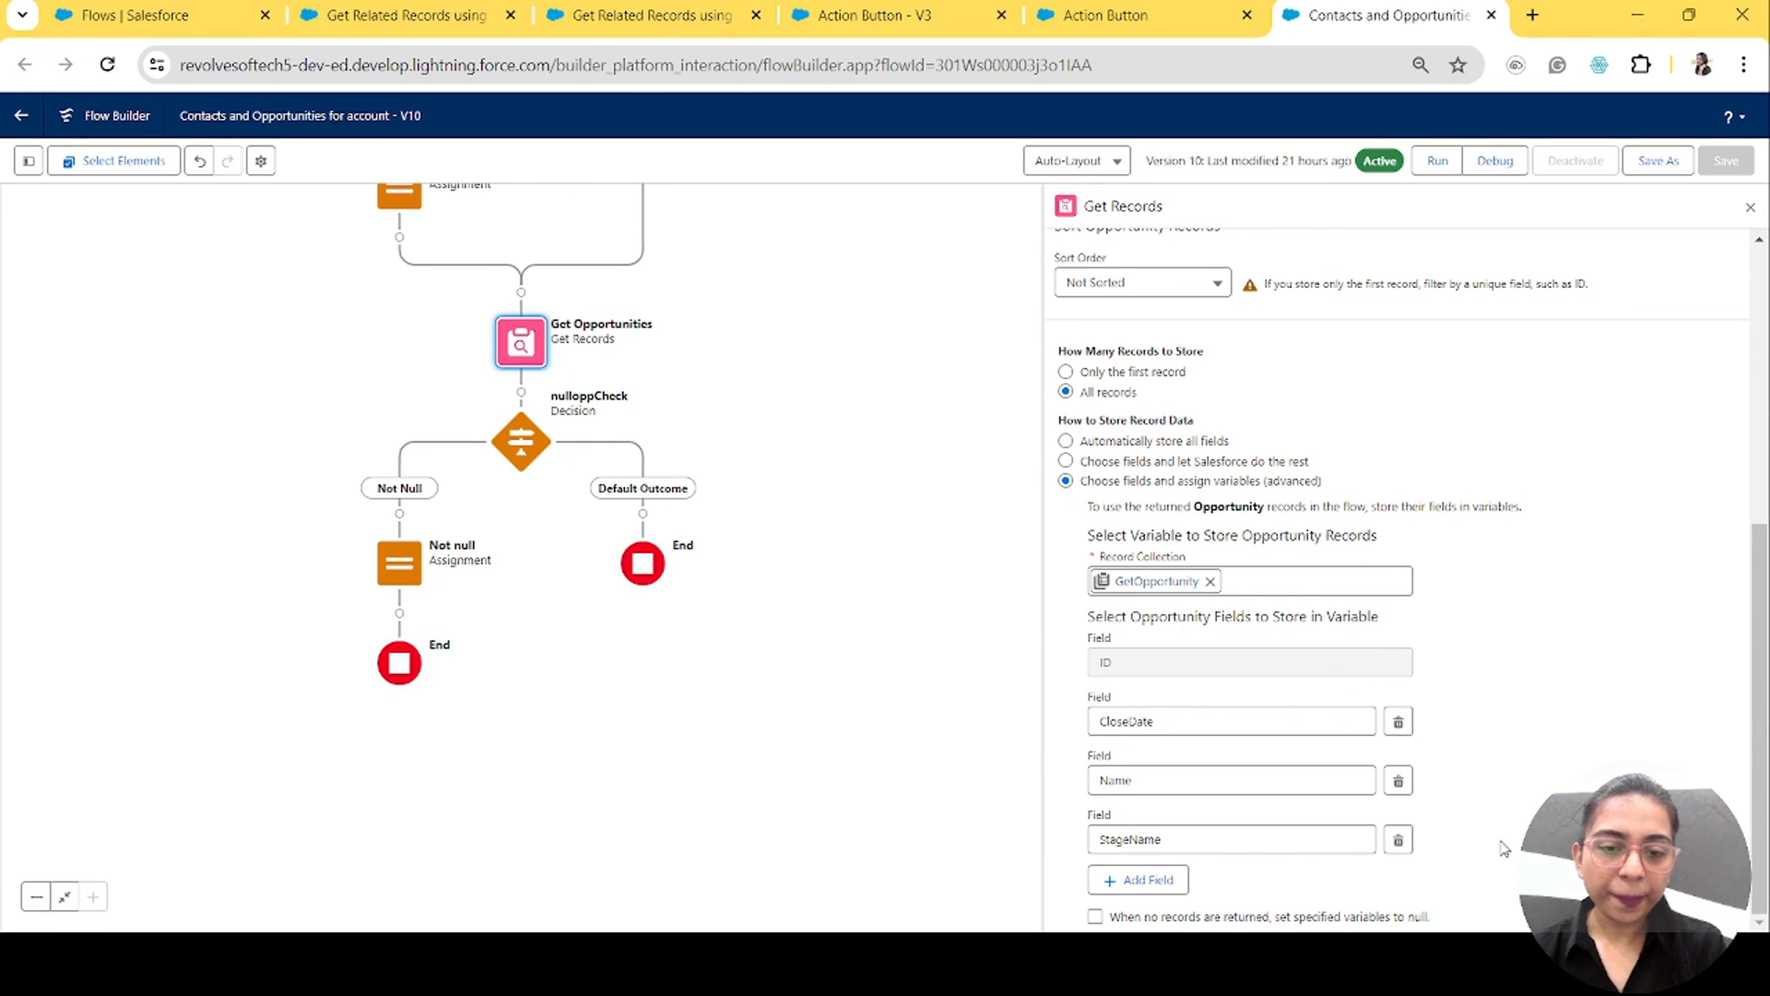
click(1751, 208)
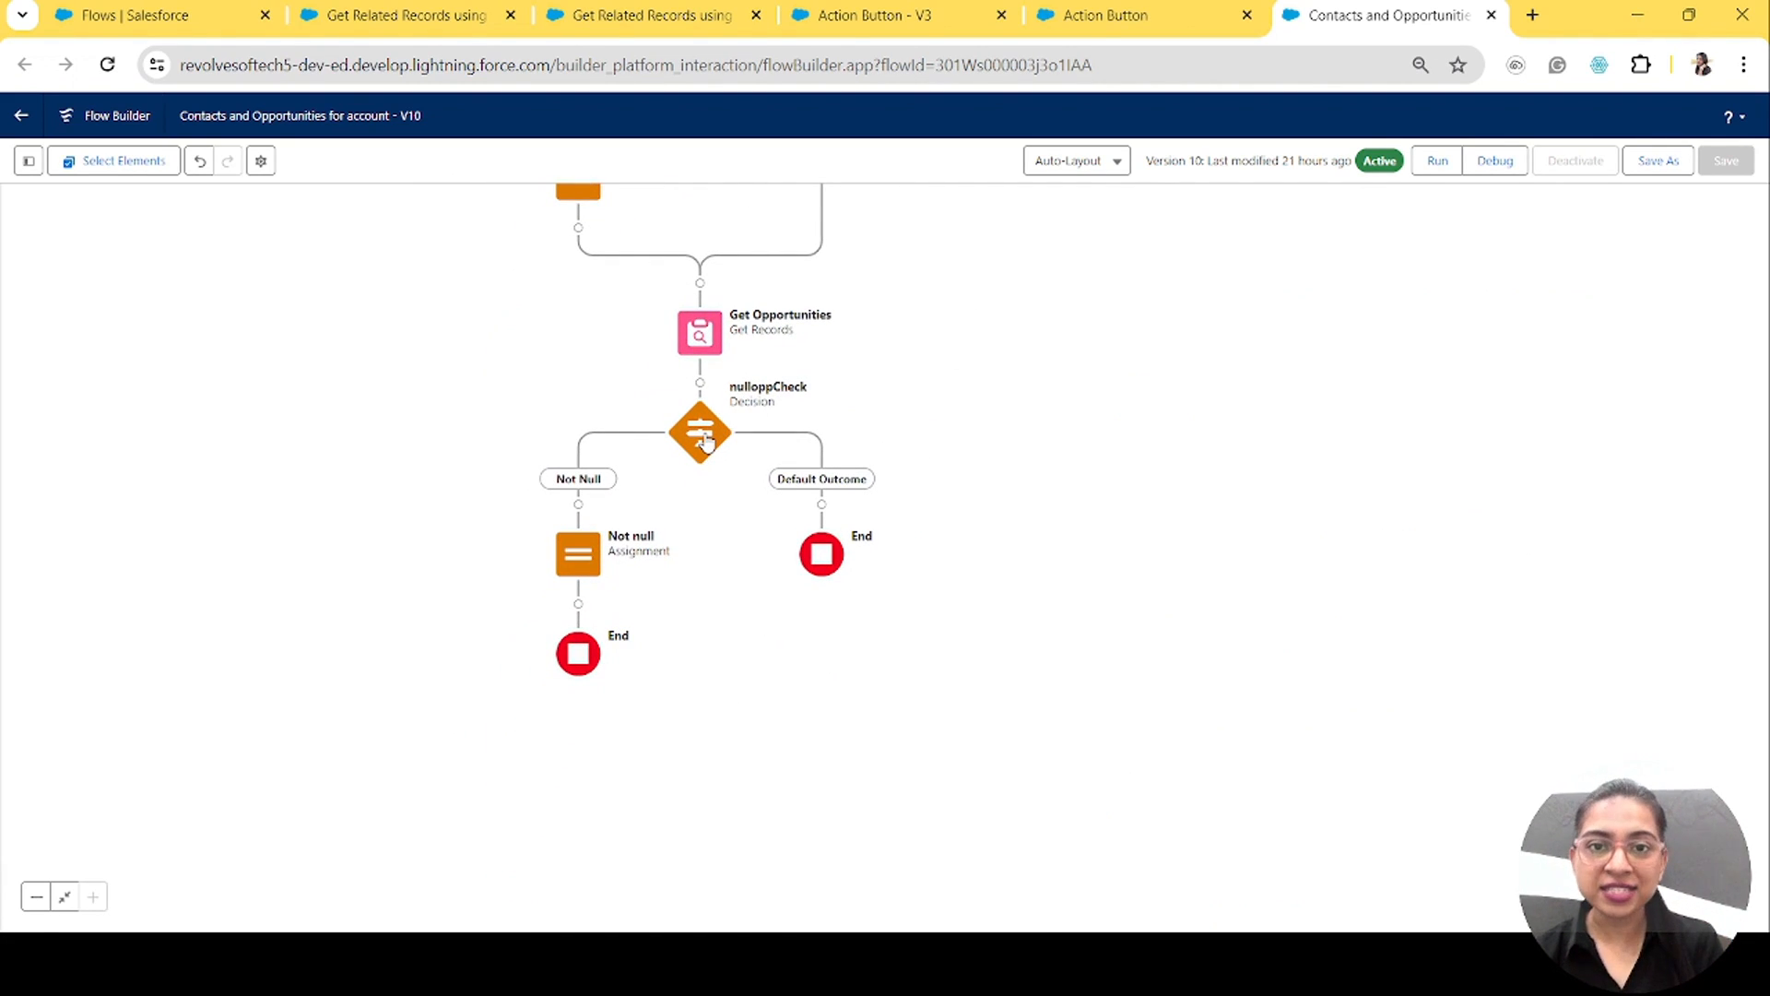
Step: Inspect the nulloppCheck decision's Not Null outcome condition and the Not null assignment beneath it
double_click(704, 441)
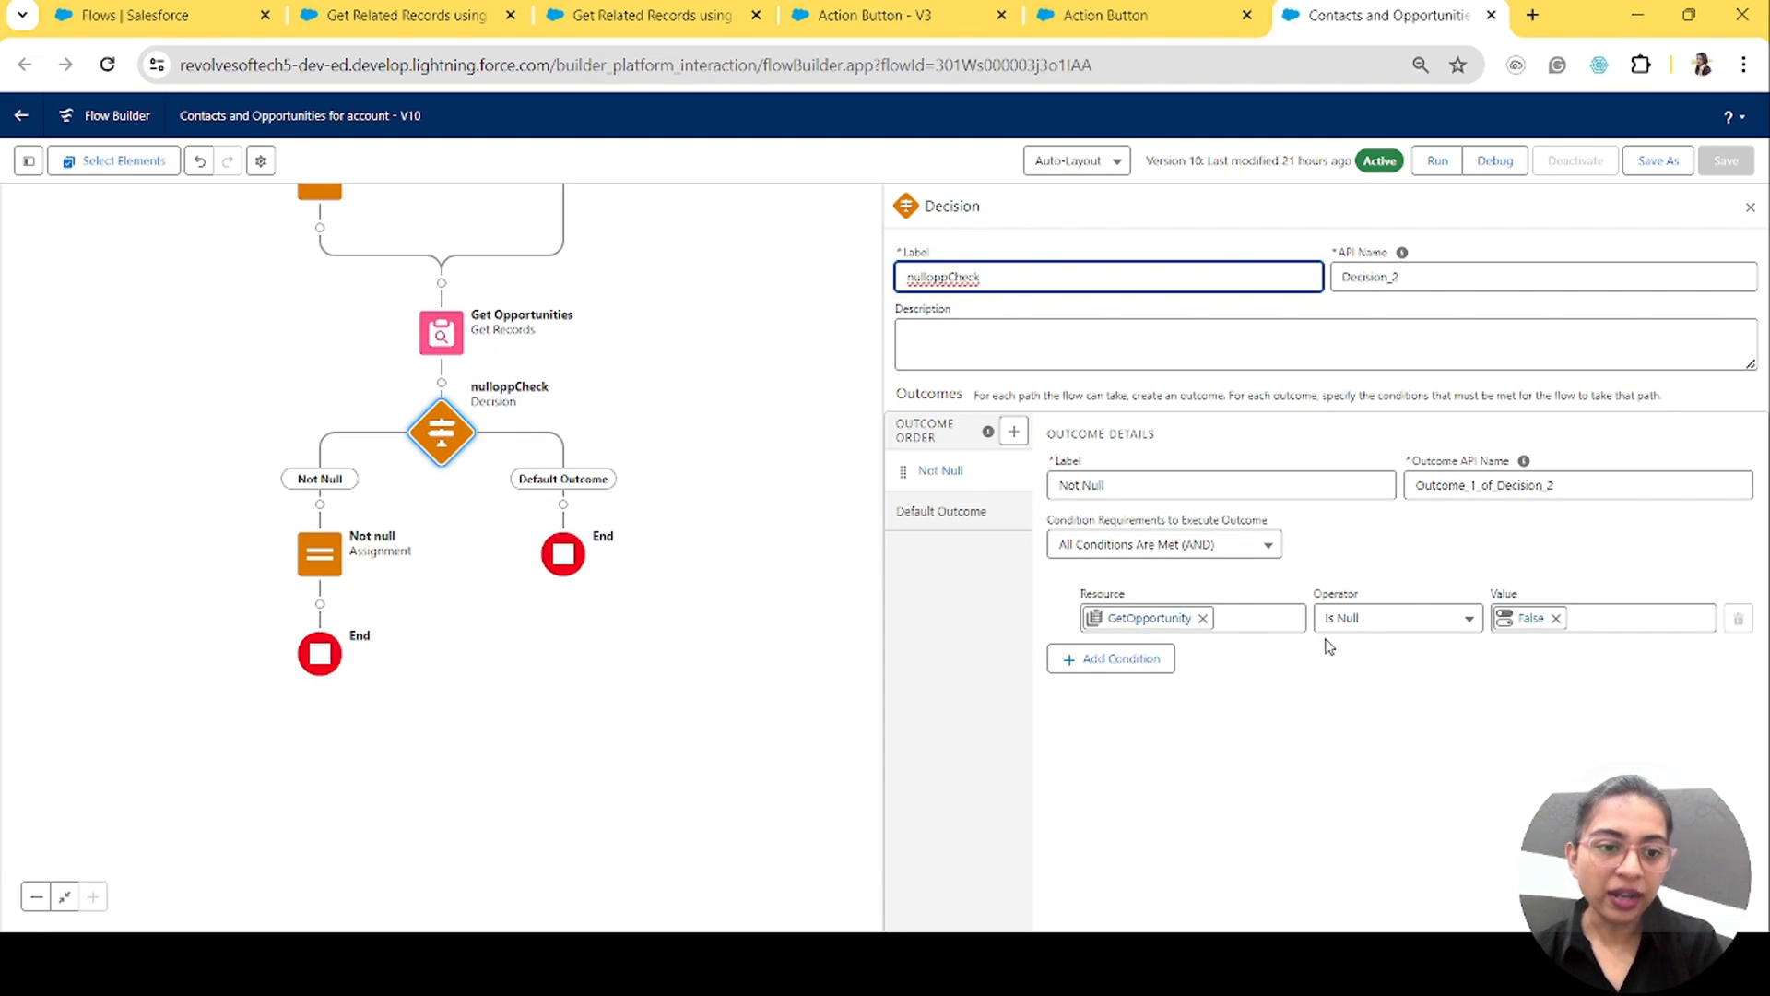
click(322, 560)
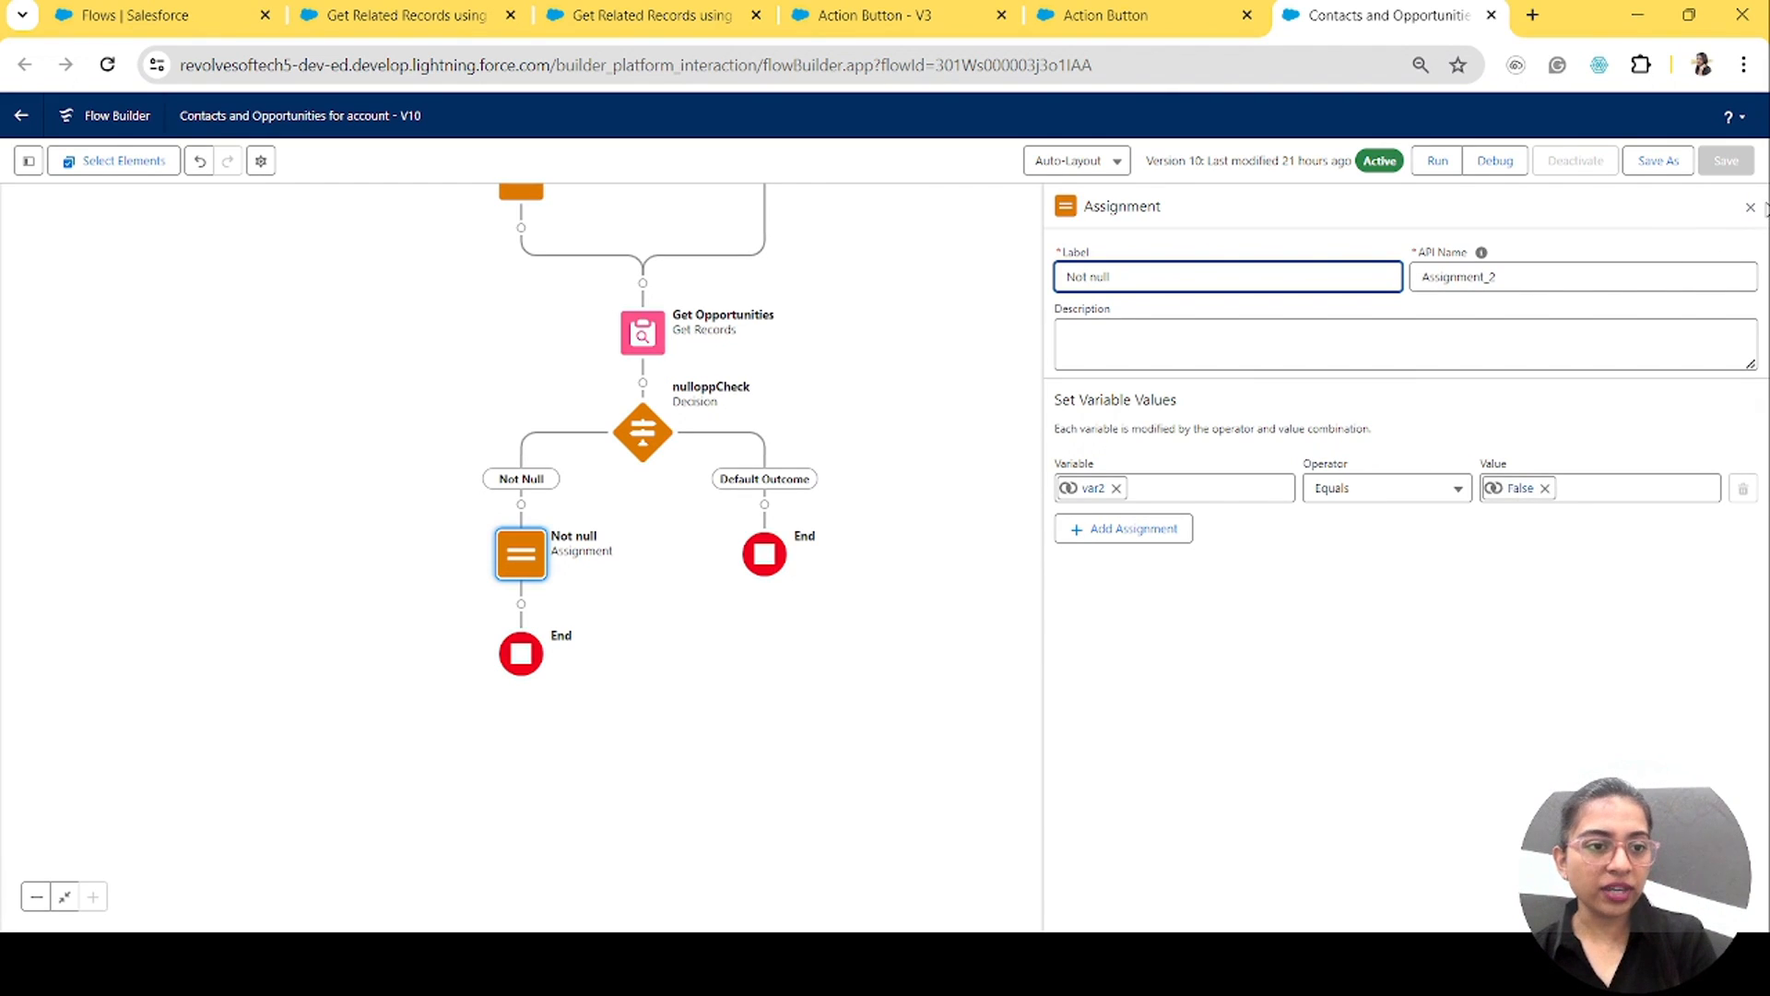
click(1751, 207)
Step: Review the autolaunched flow's resources and the accountId variable's data type and availability outside the flow
drag(995, 427, 1075, 723)
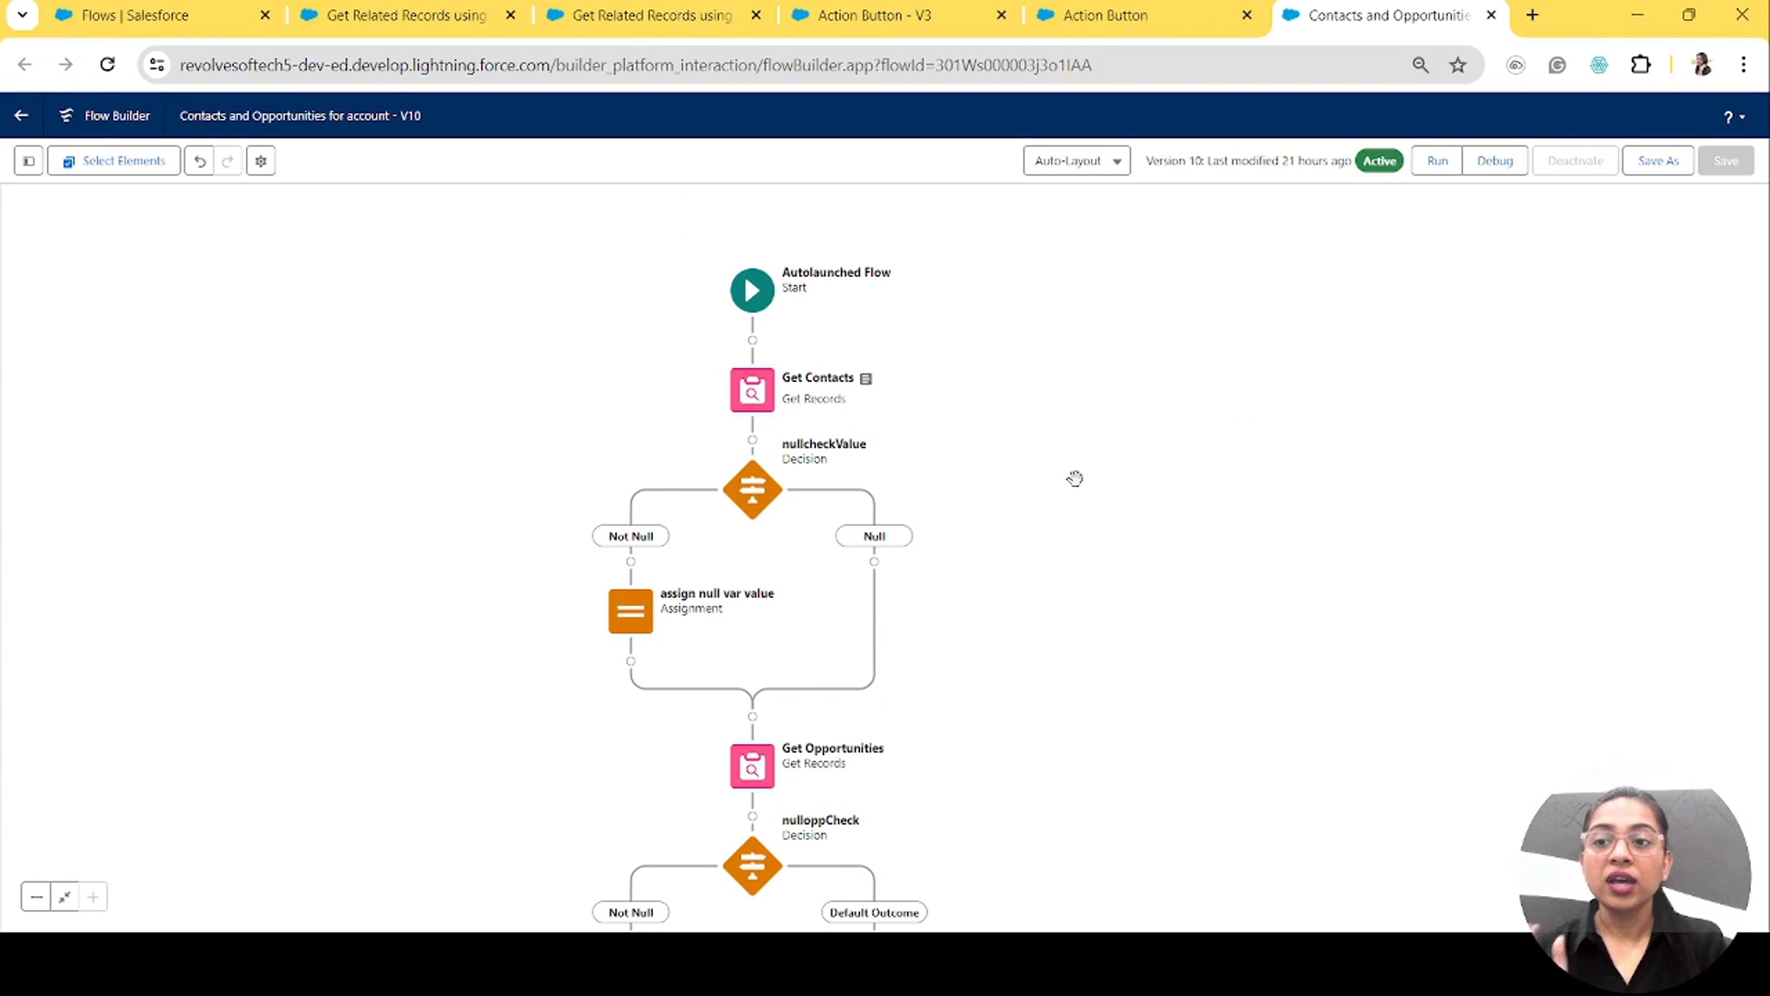
click(28, 161)
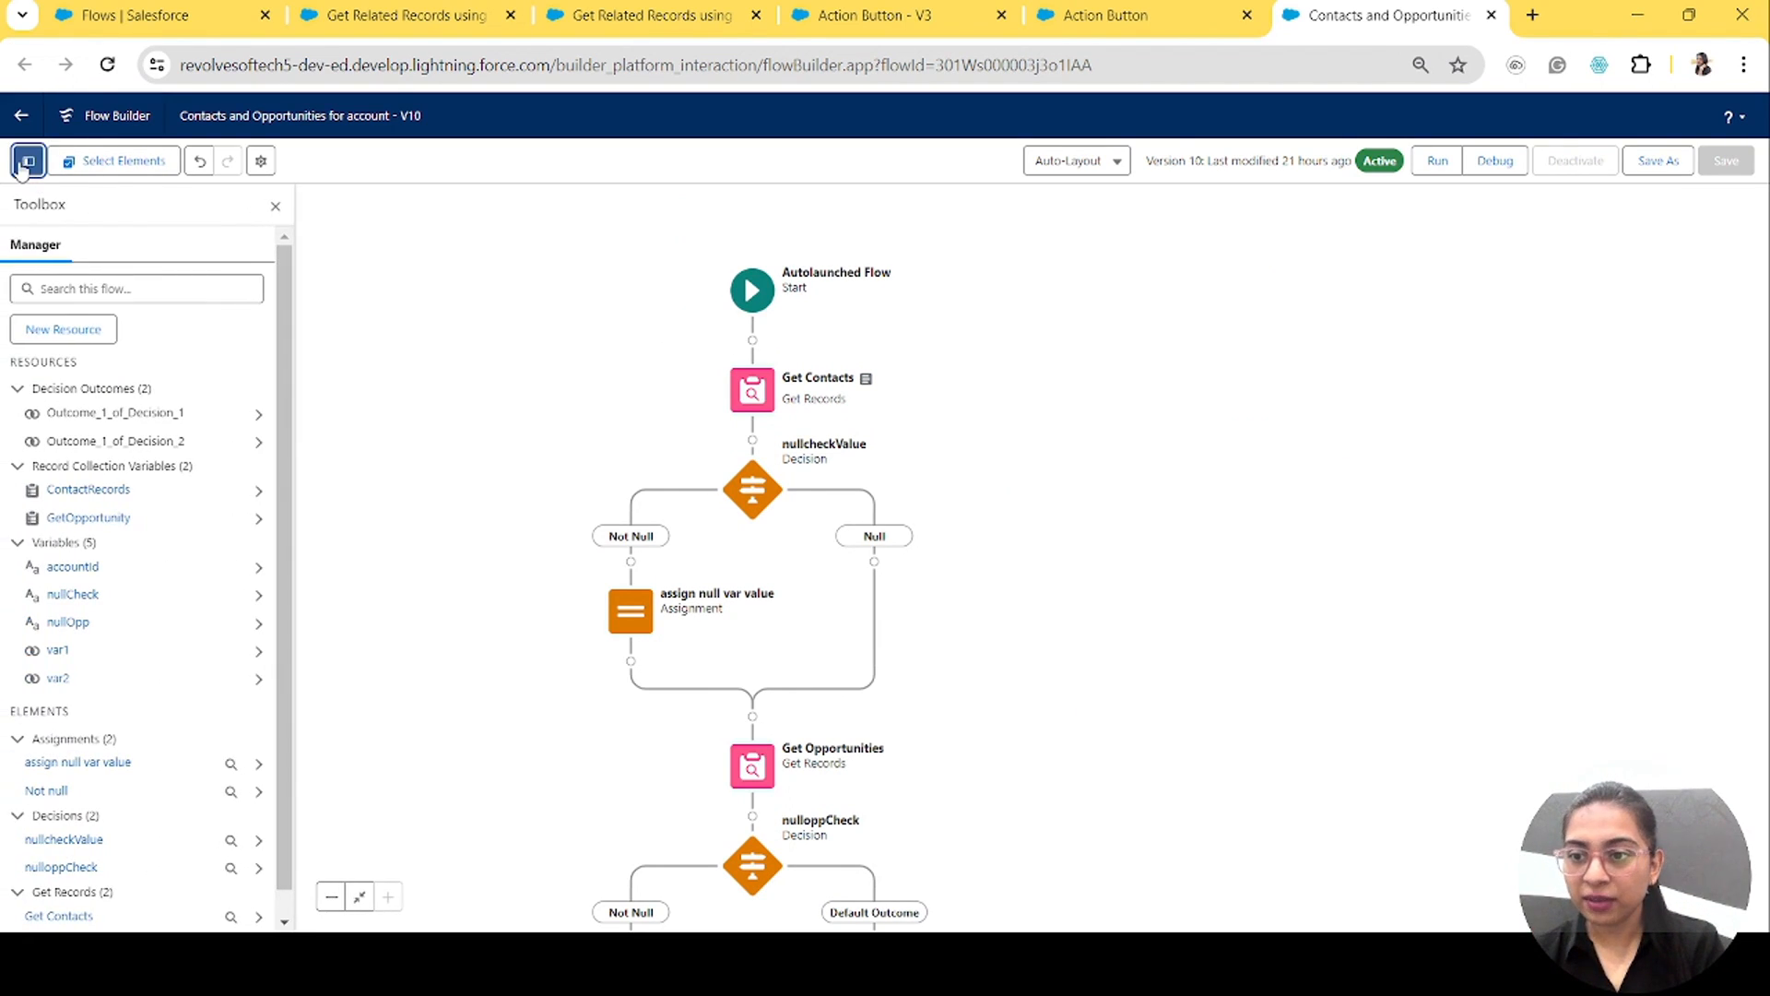
click(72, 568)
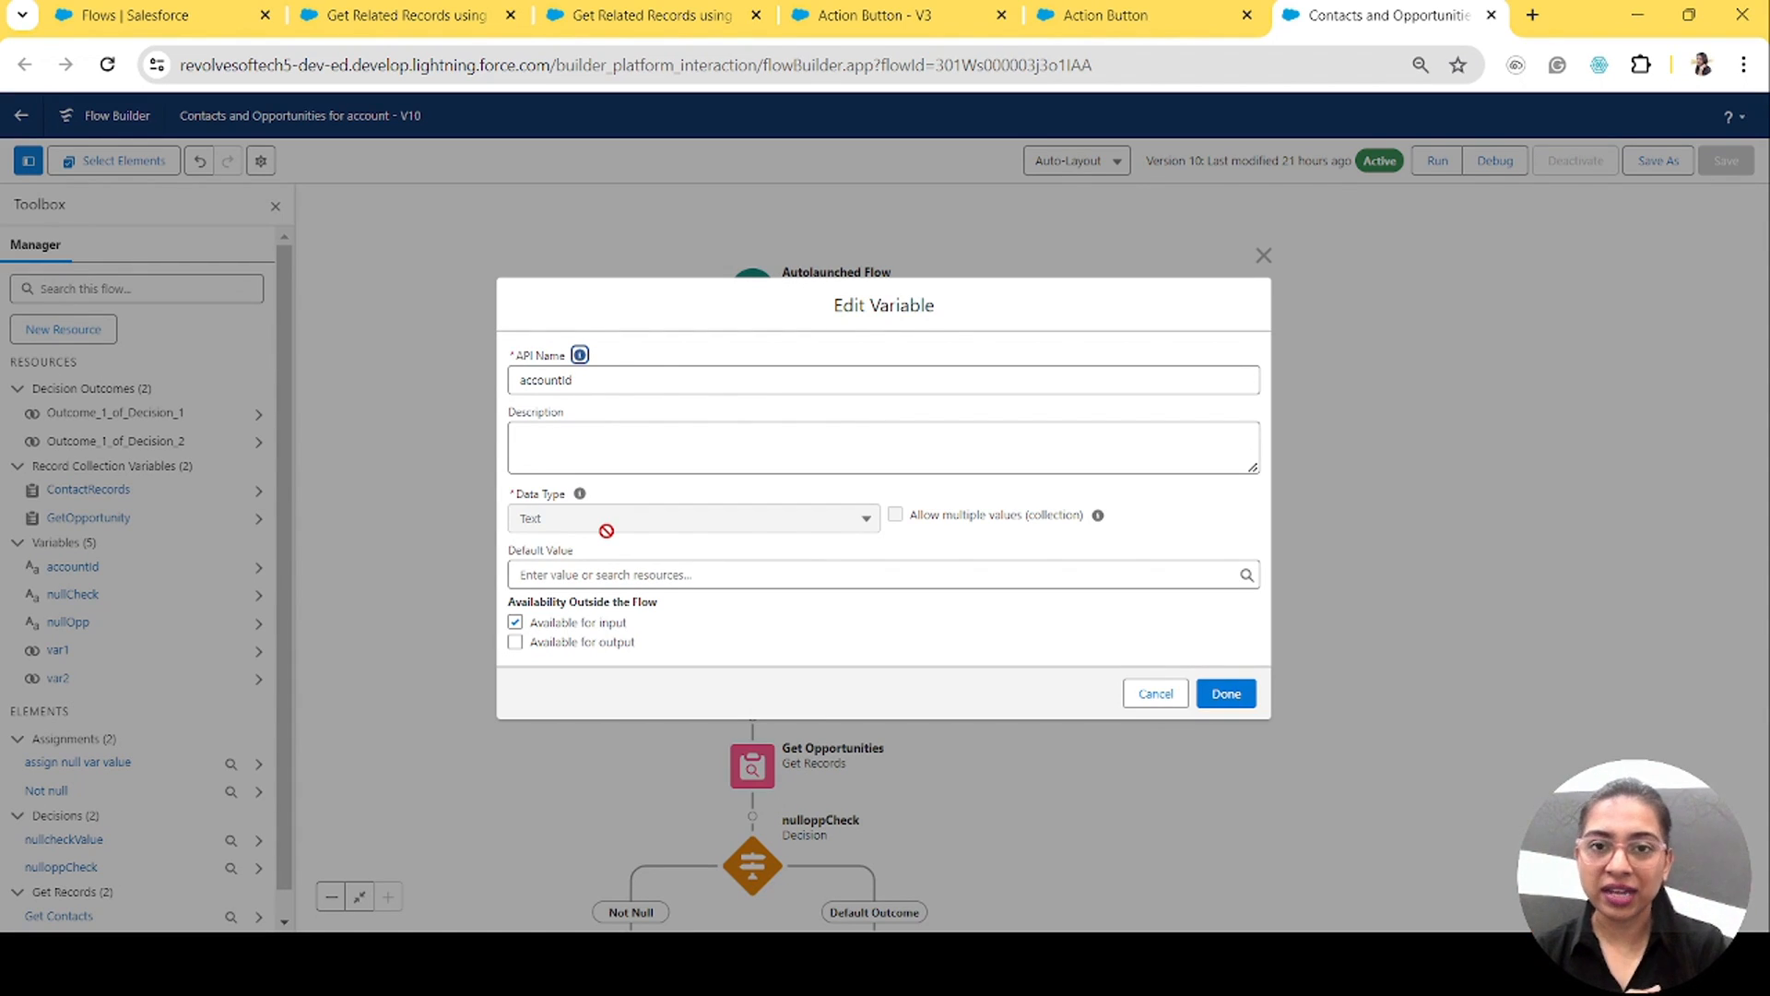
click(1264, 255)
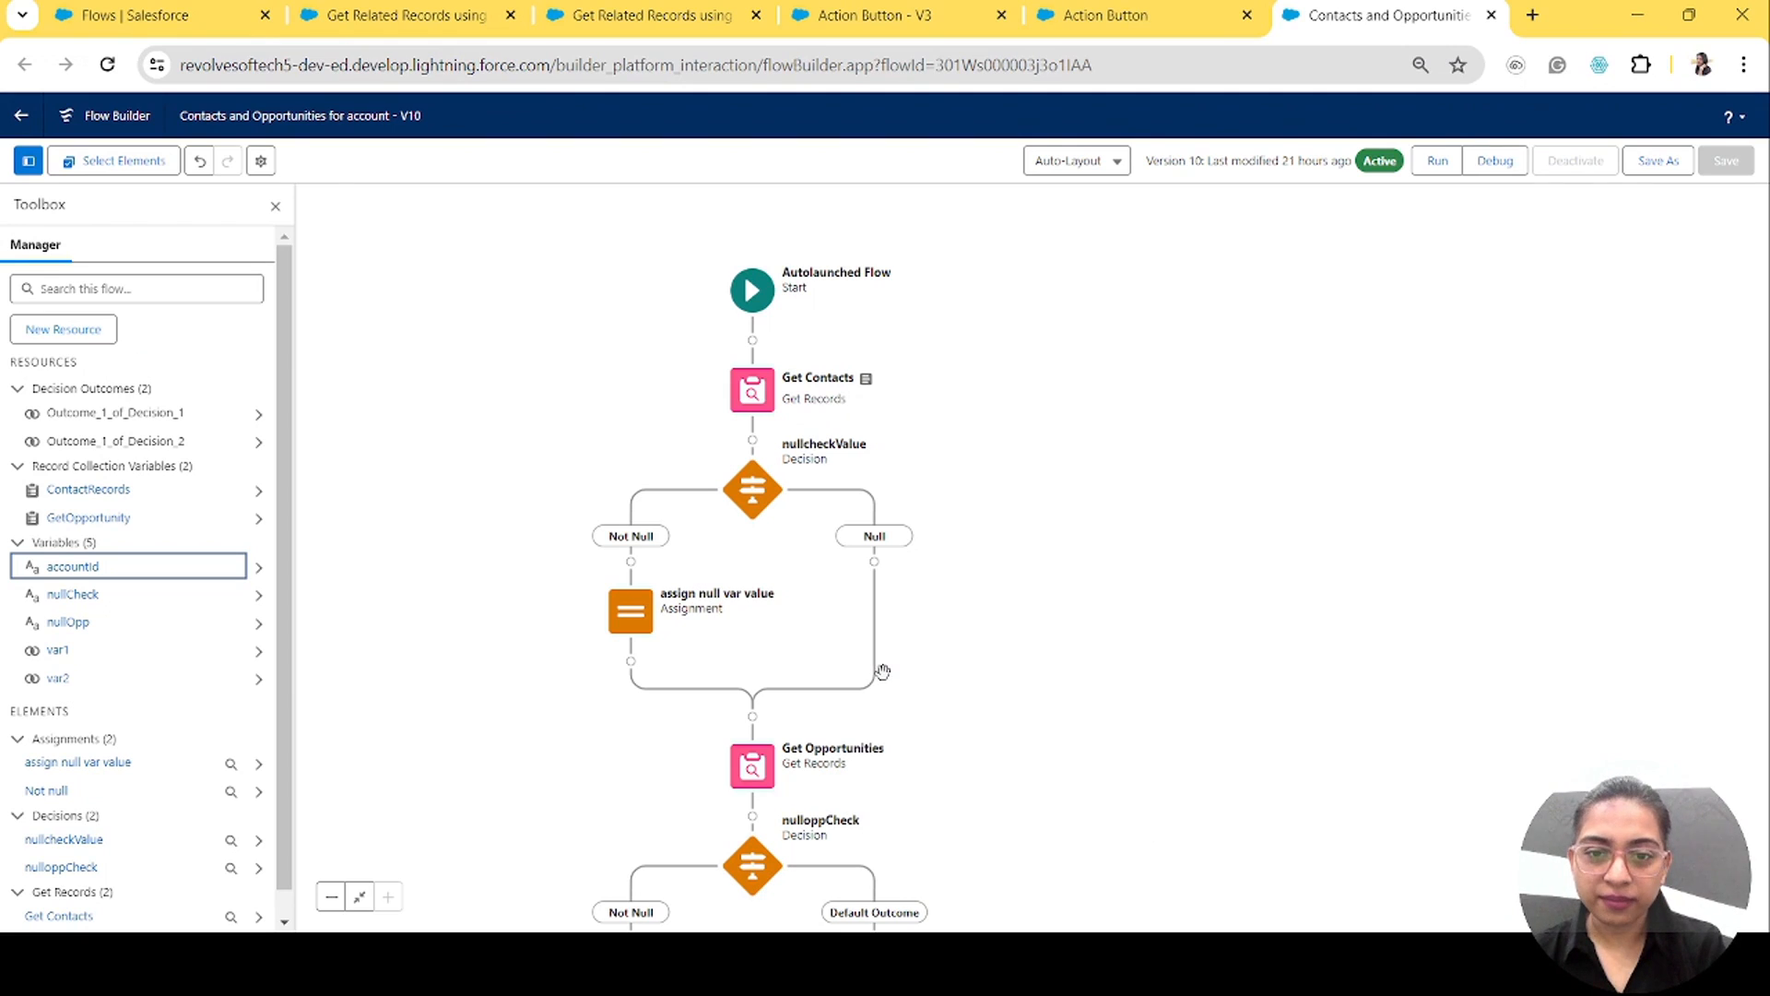
drag(936, 676, 993, 633)
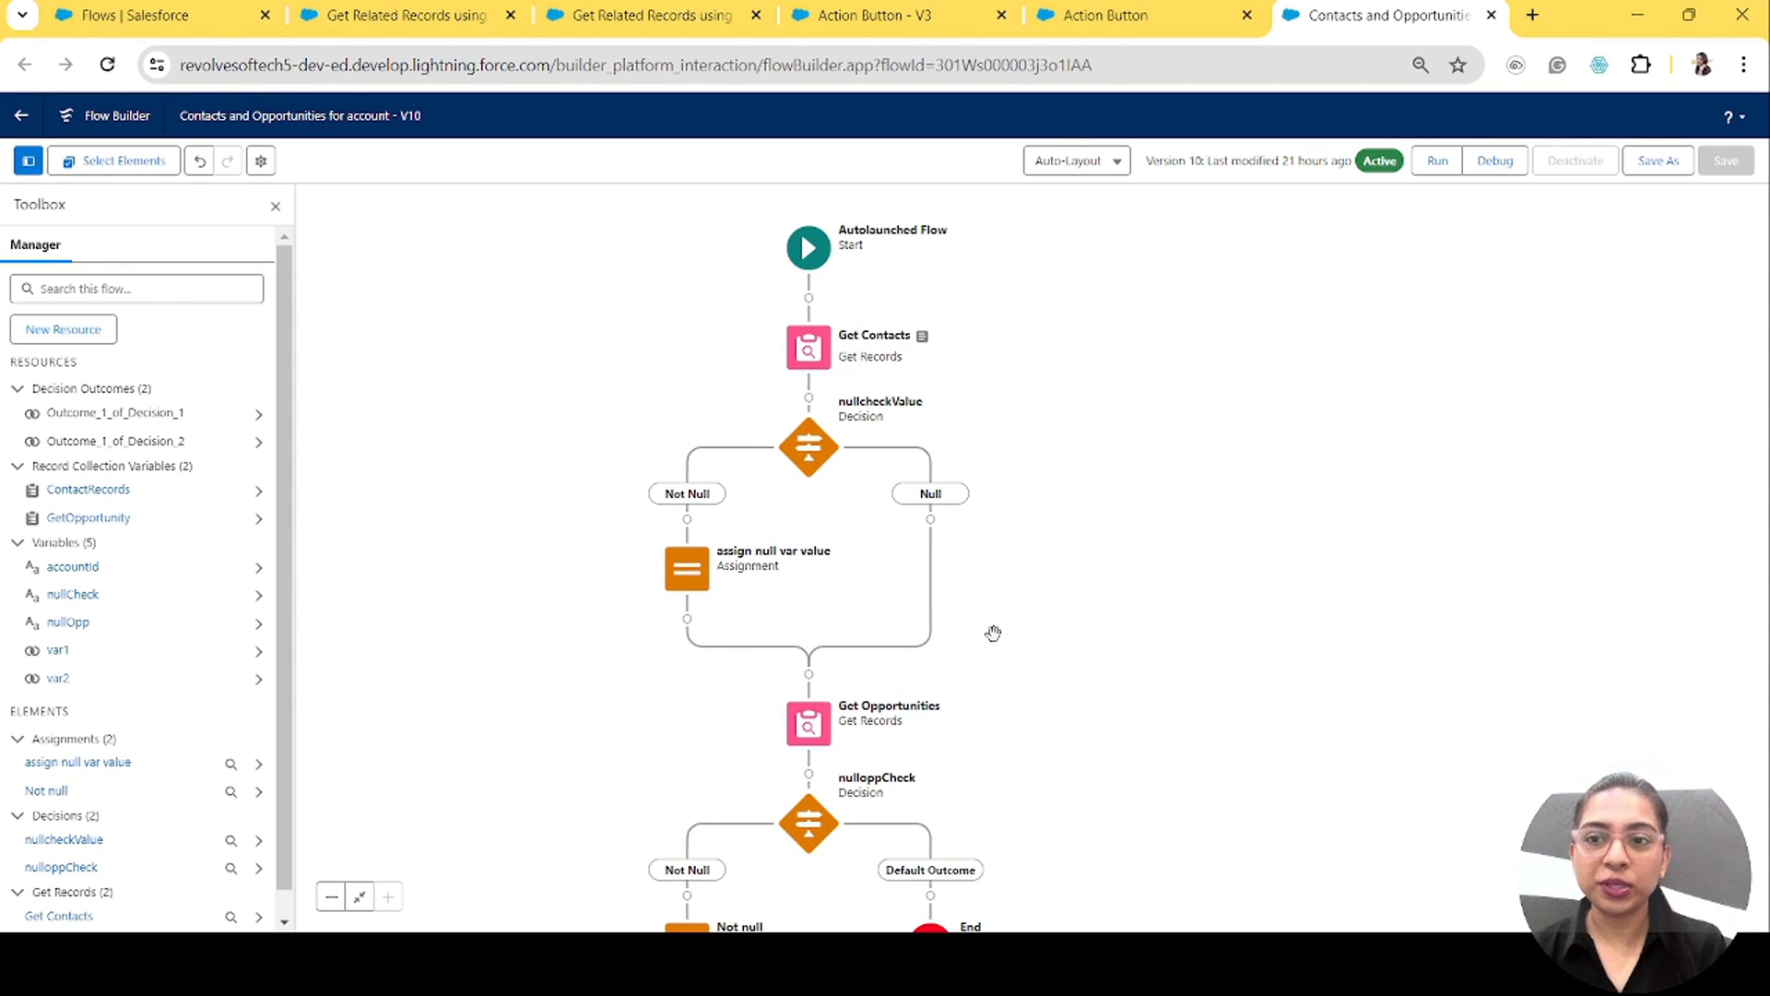
Step: Create a new Screen Flow from scratch, and close the Action Button - V3 flow
click(217, 13)
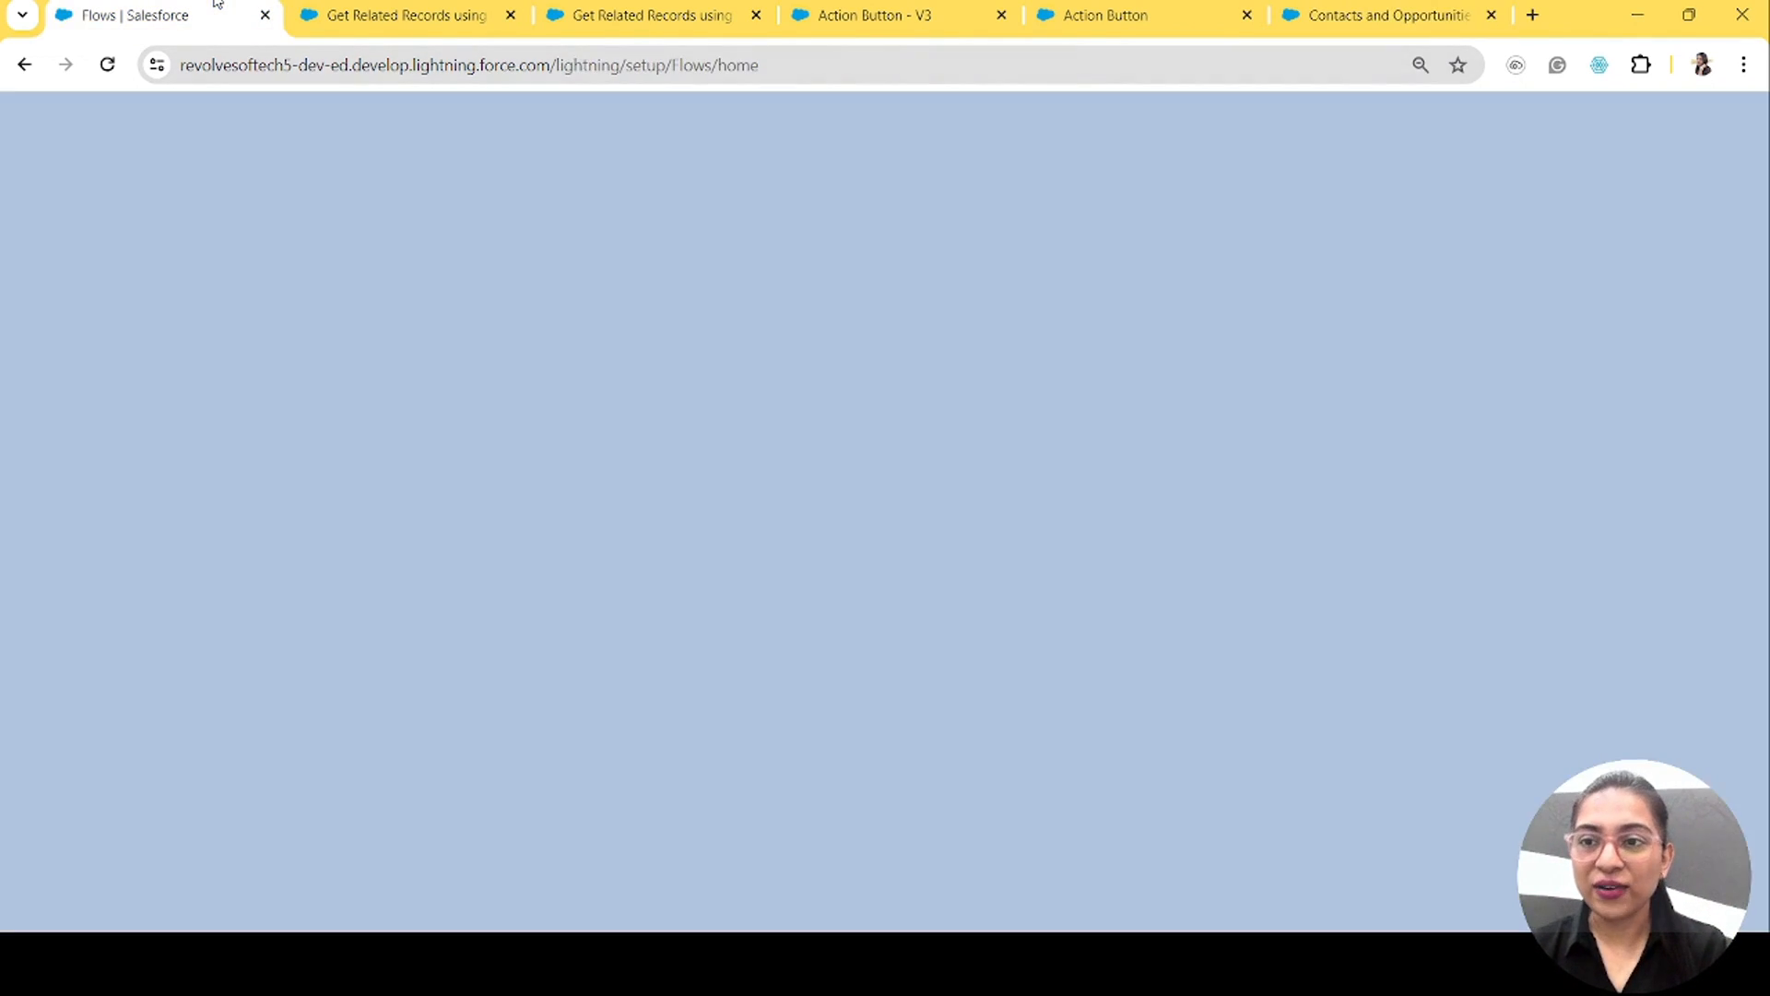
click(1679, 224)
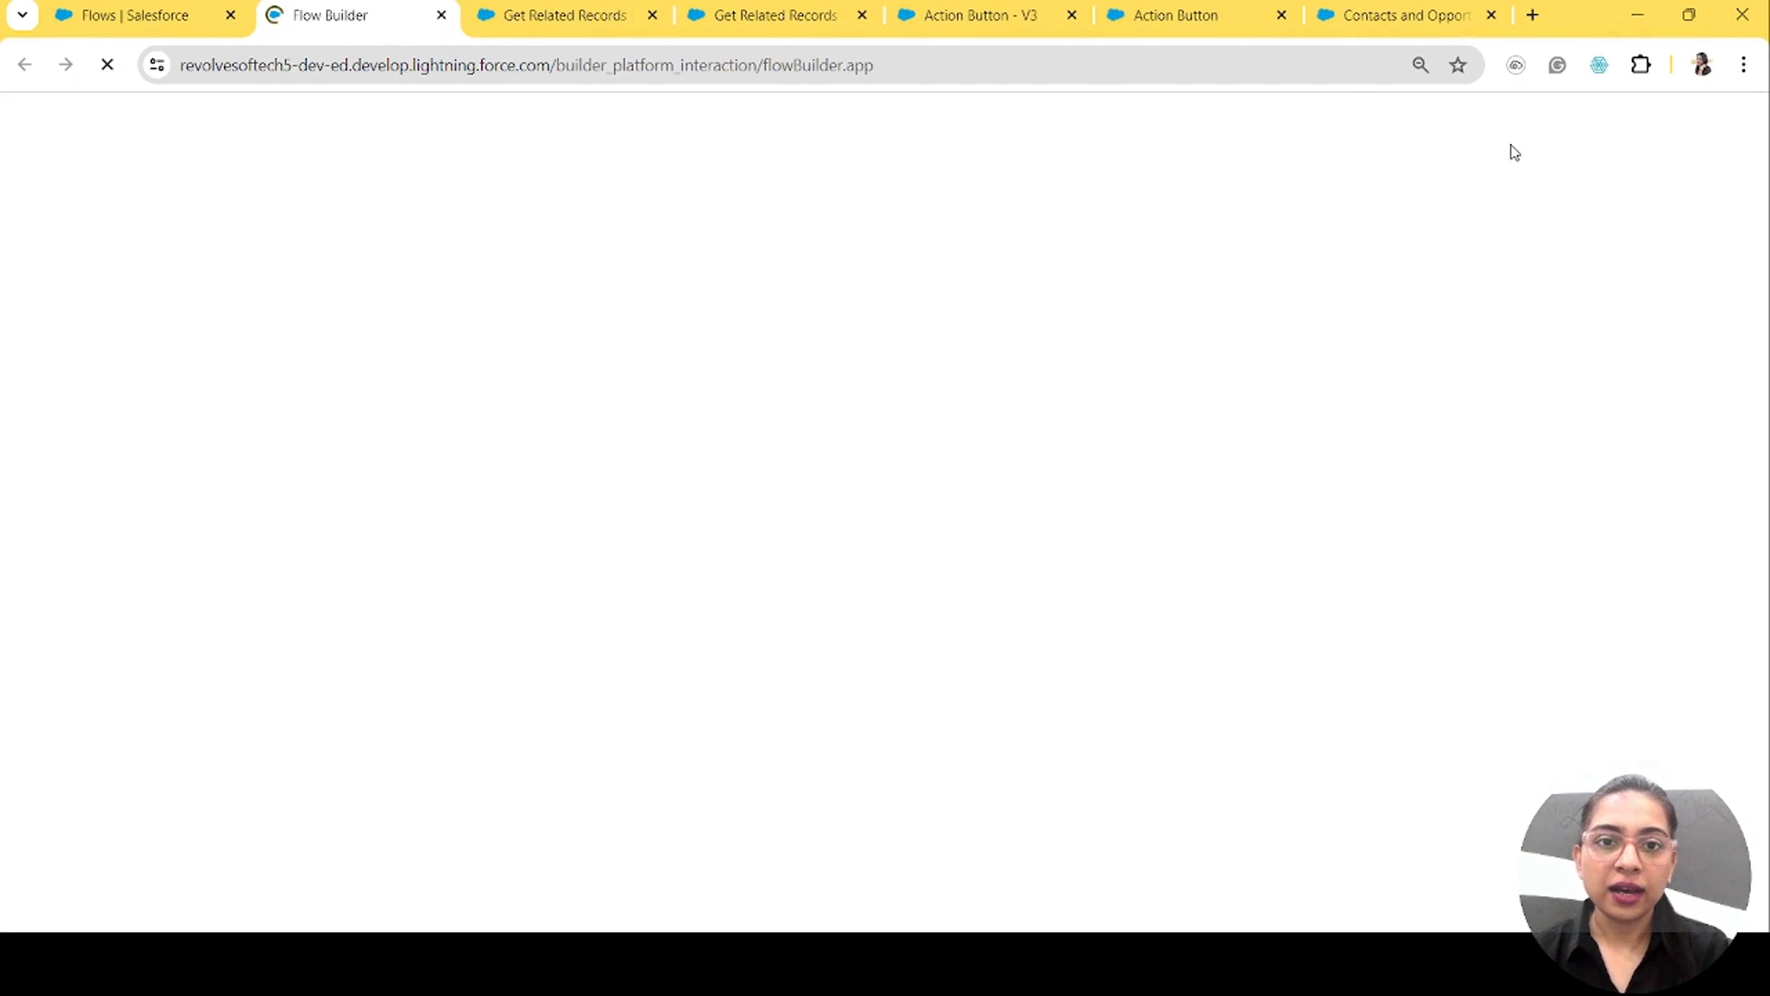
click(1033, 16)
click(1072, 16)
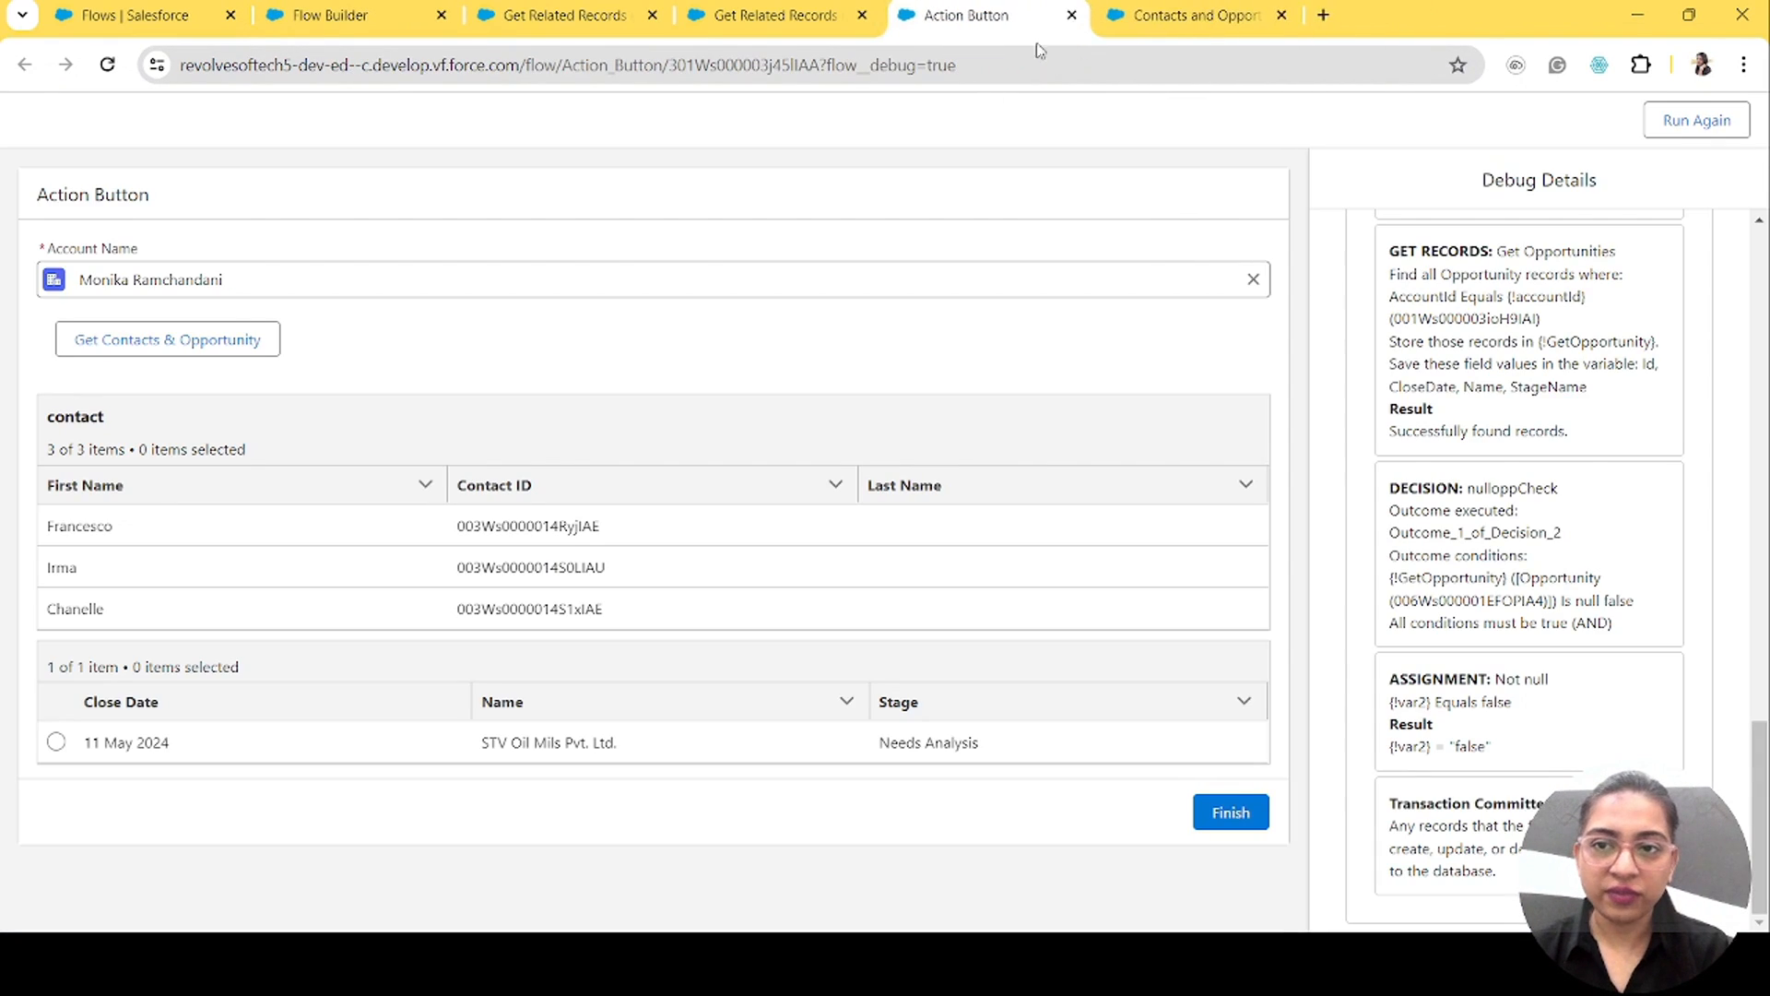
click(332, 16)
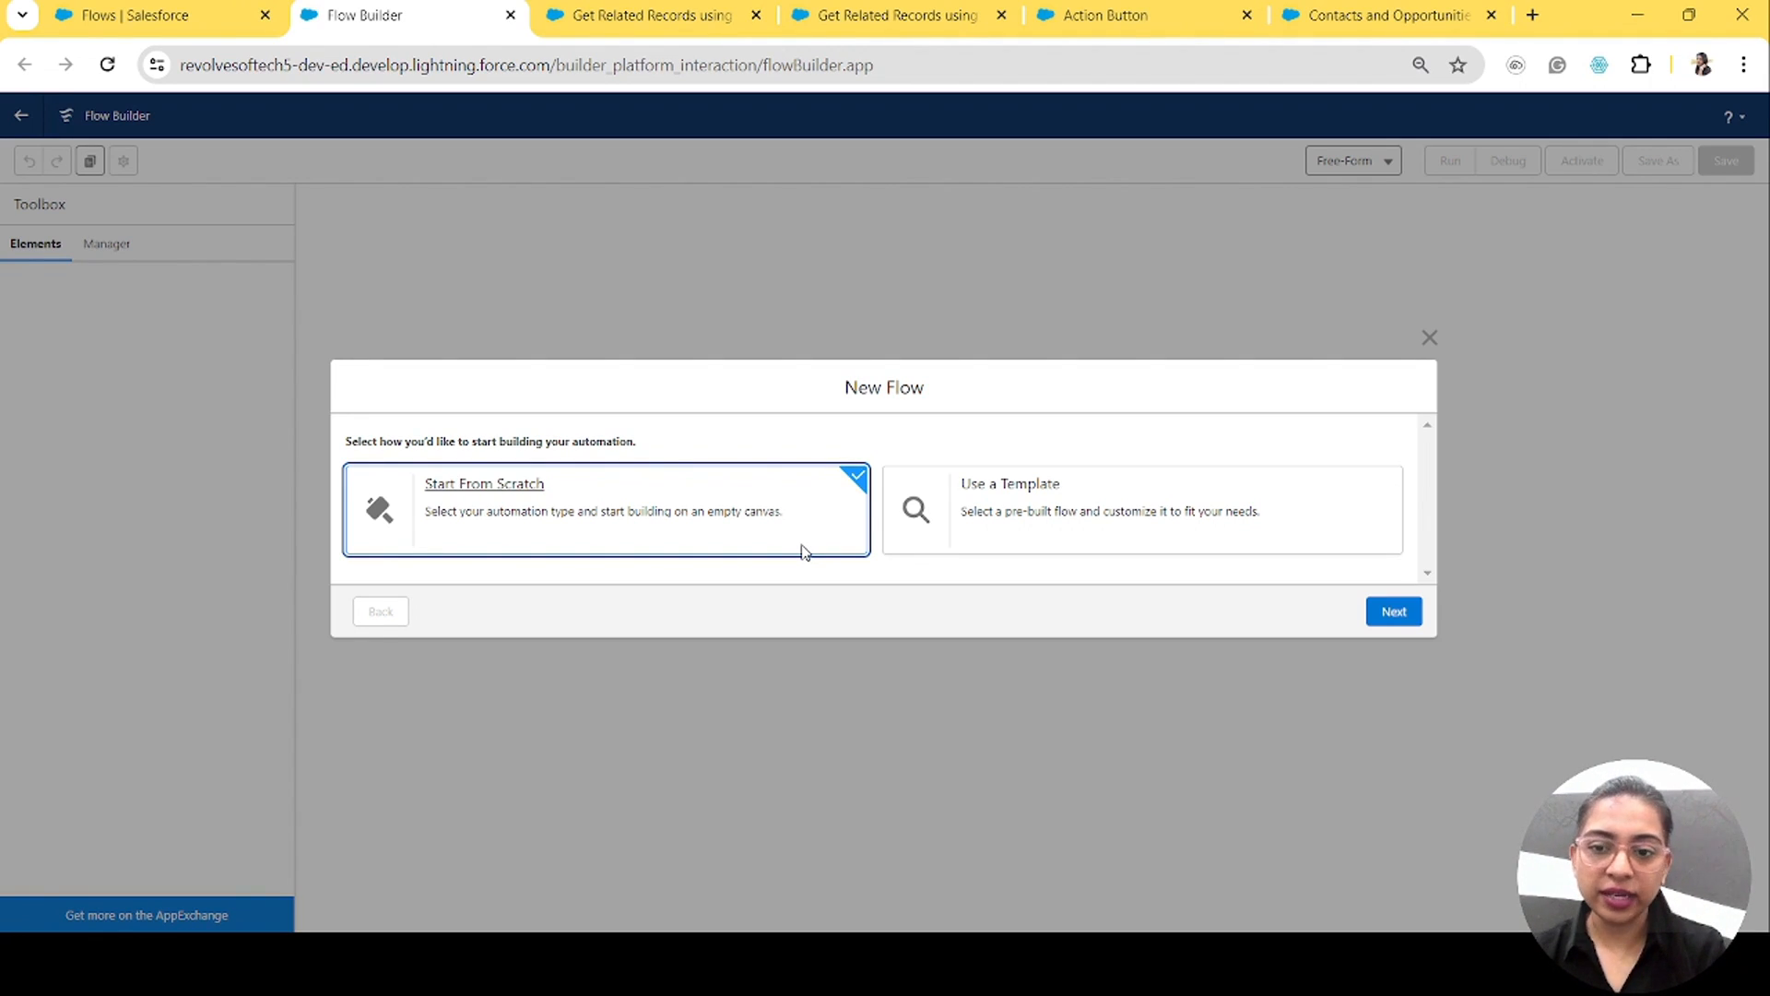
click(1395, 612)
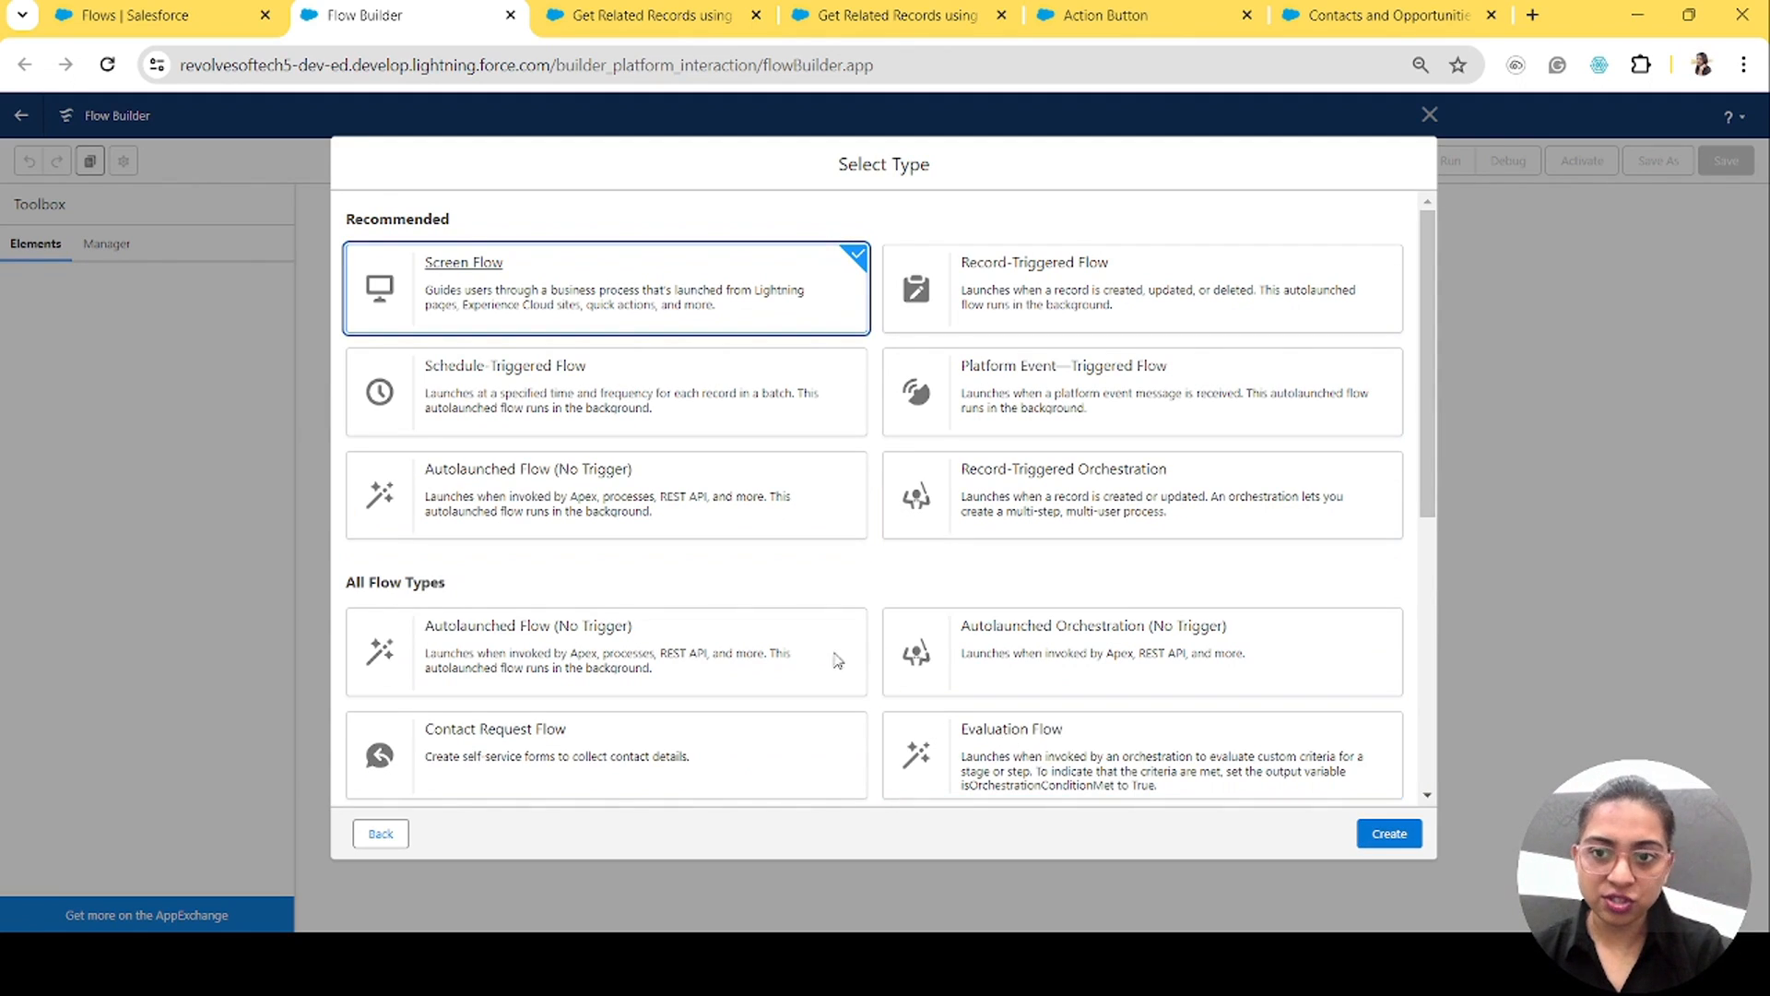
click(1390, 834)
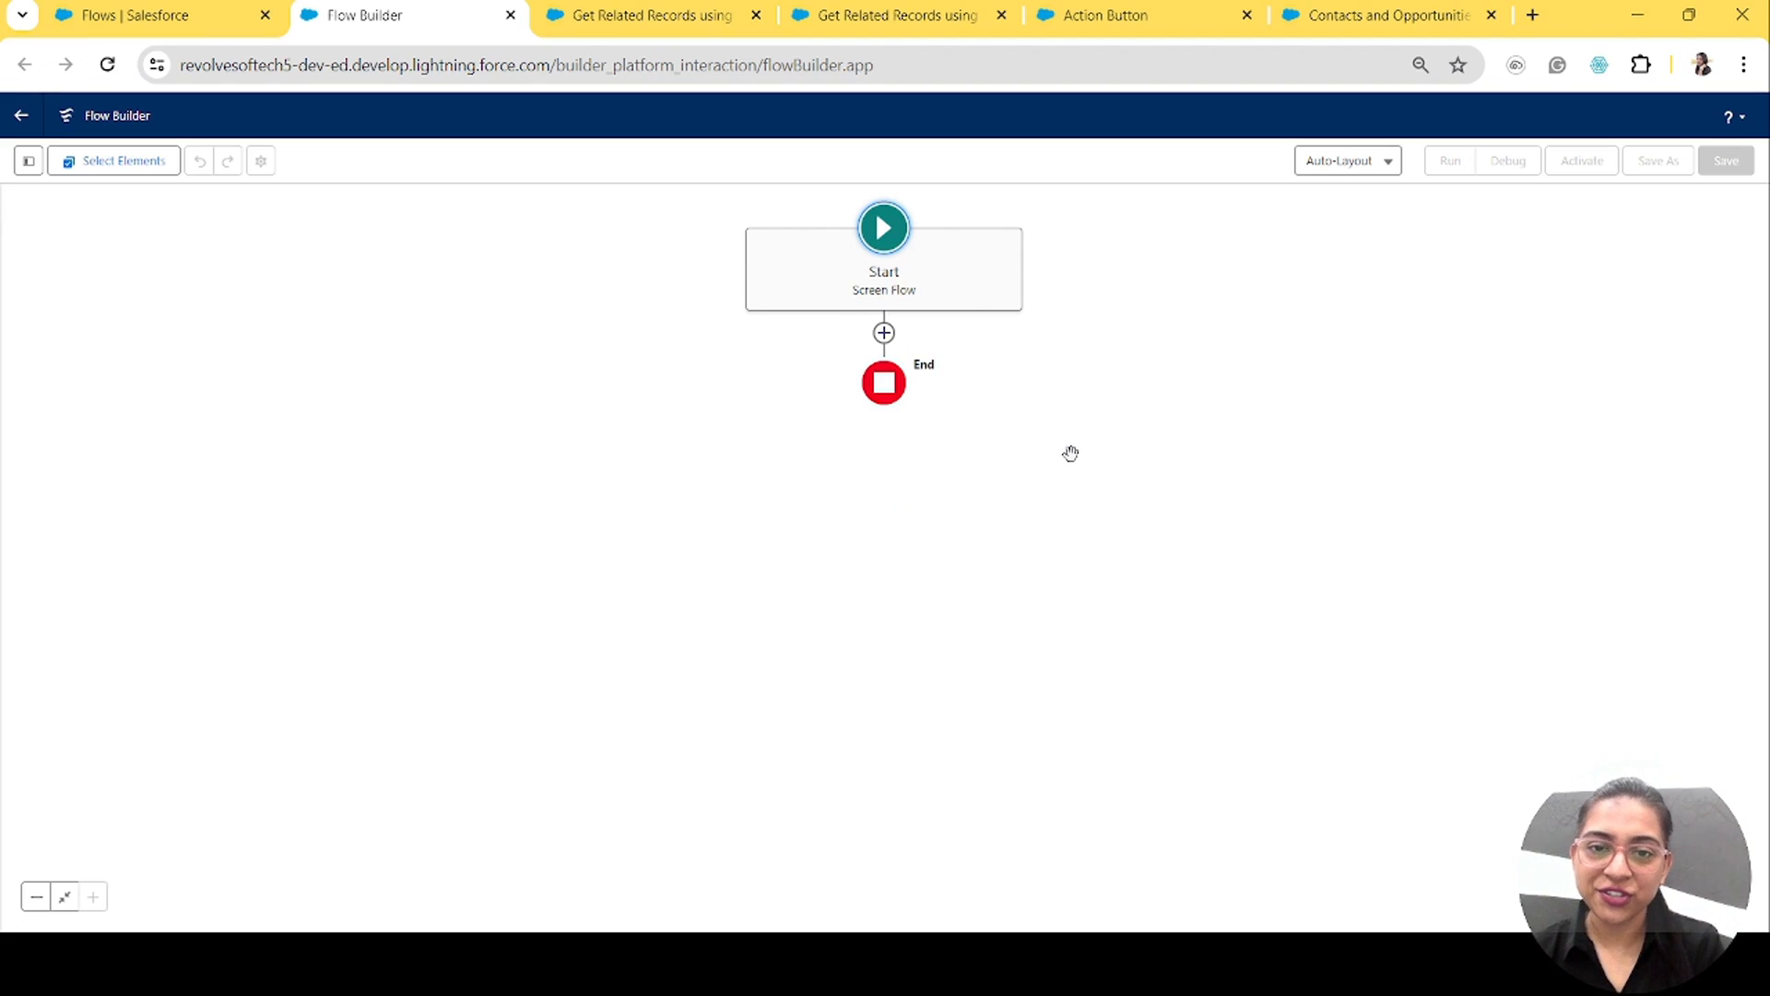
Step: Add a Screen element after the start of the flow and label it Search Account
click(883, 334)
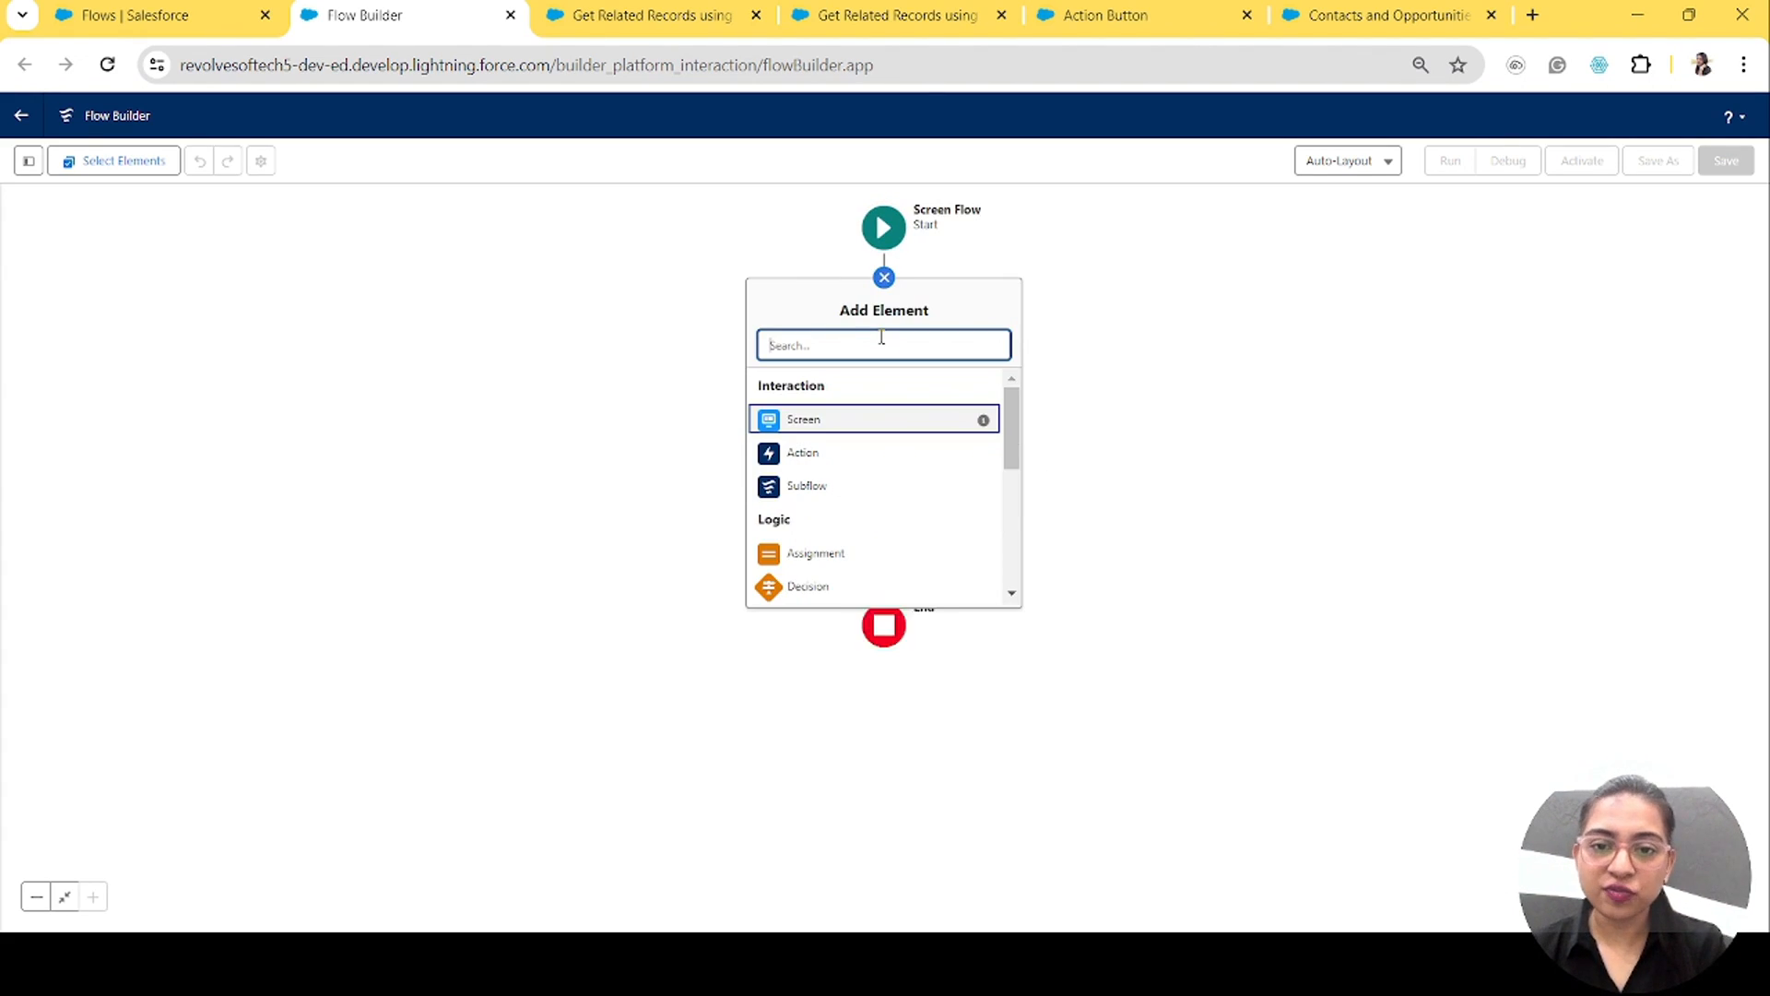
click(800, 426)
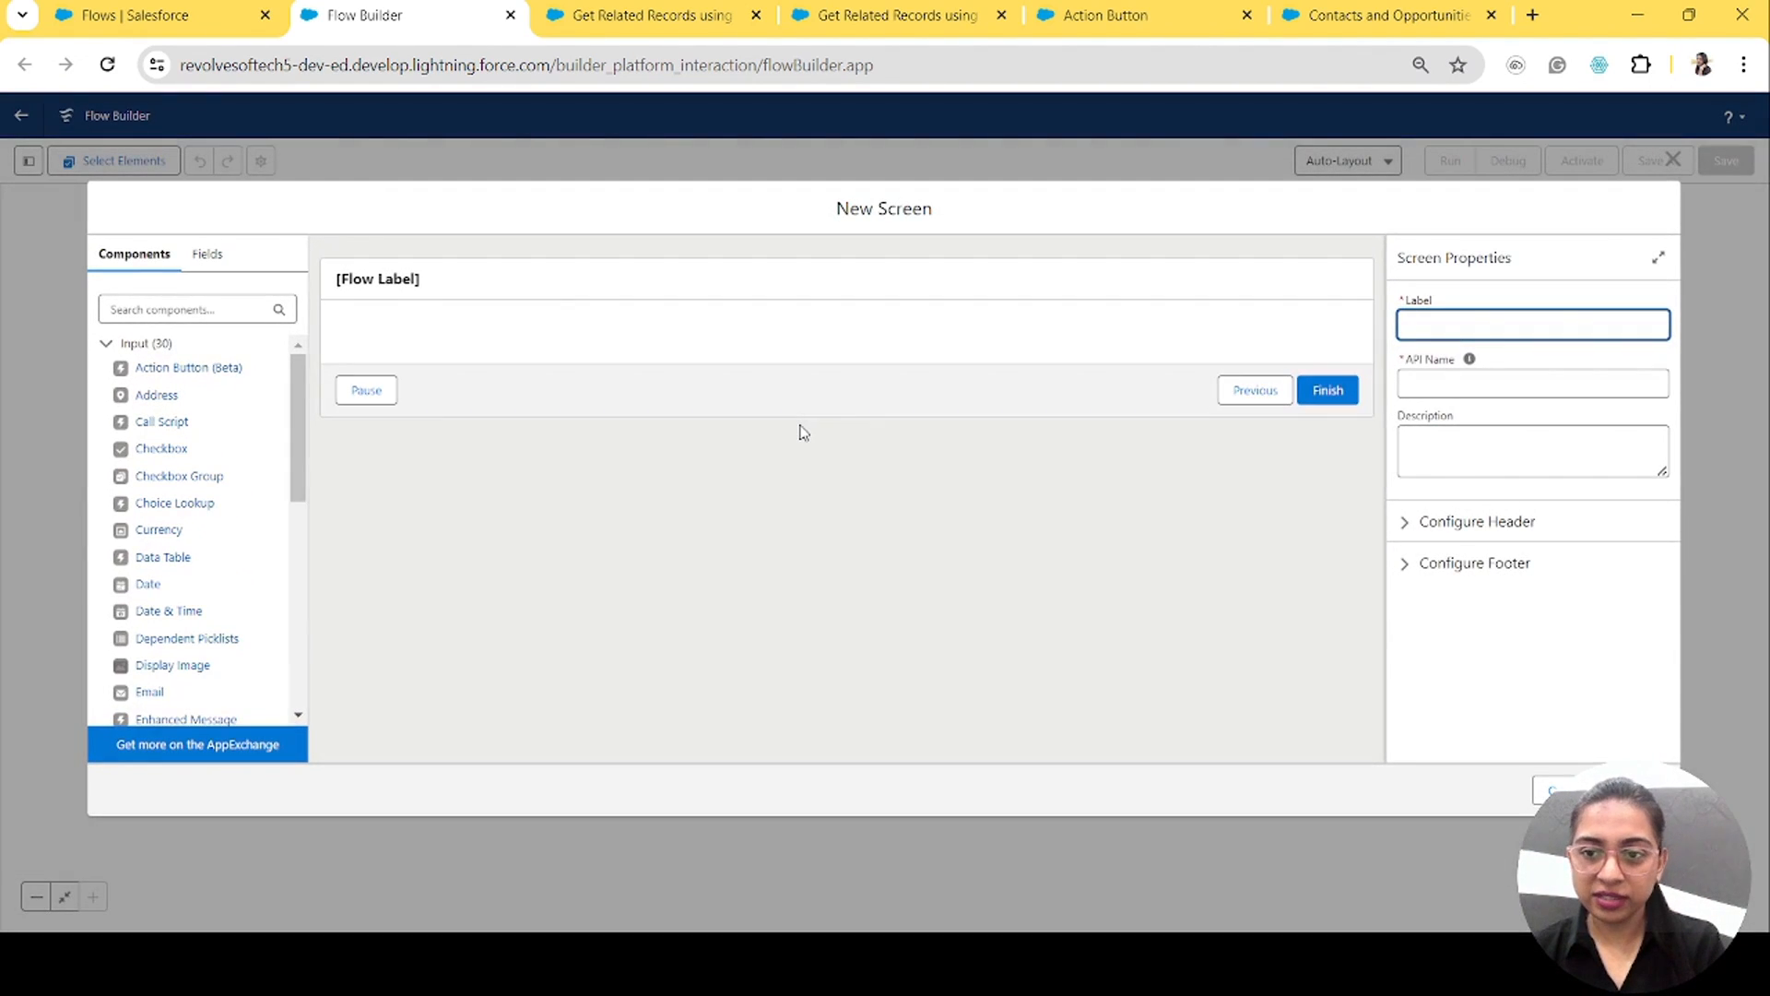
click(488, 289)
click(1443, 330)
text(Search)
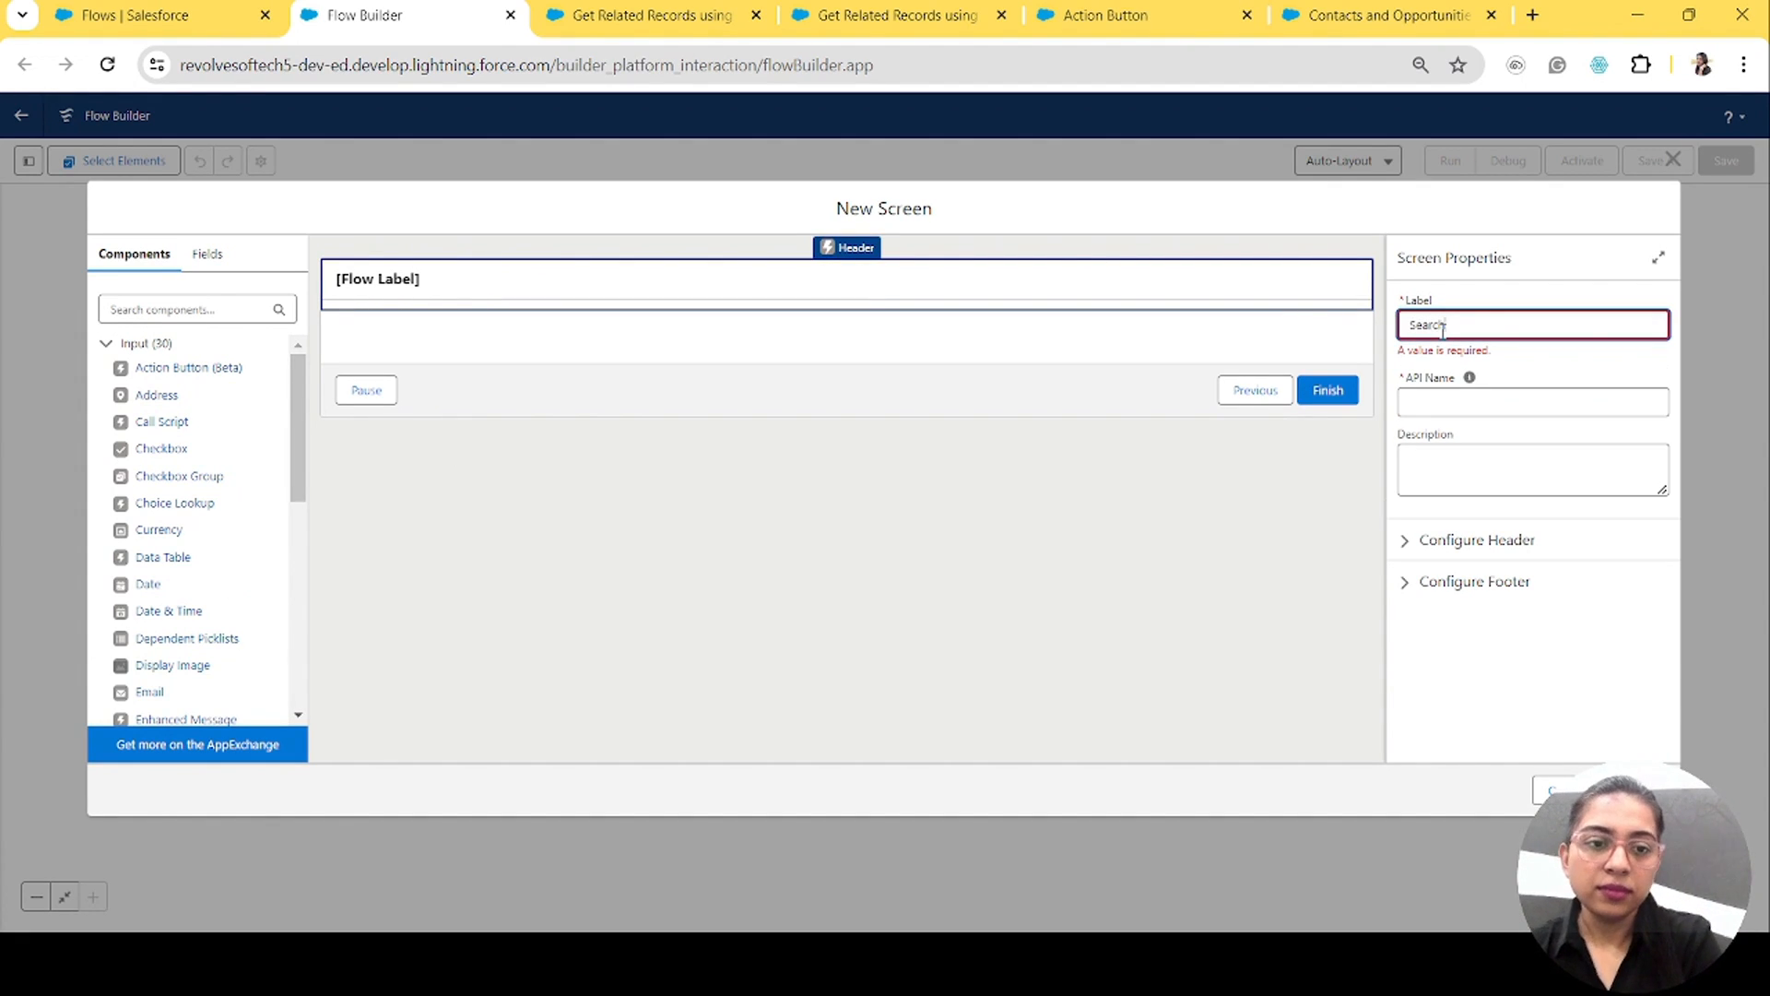
text( Account)
click(1470, 377)
Step: Find the Lookup component and place it on the Search Account screen
click(202, 310)
text(look)
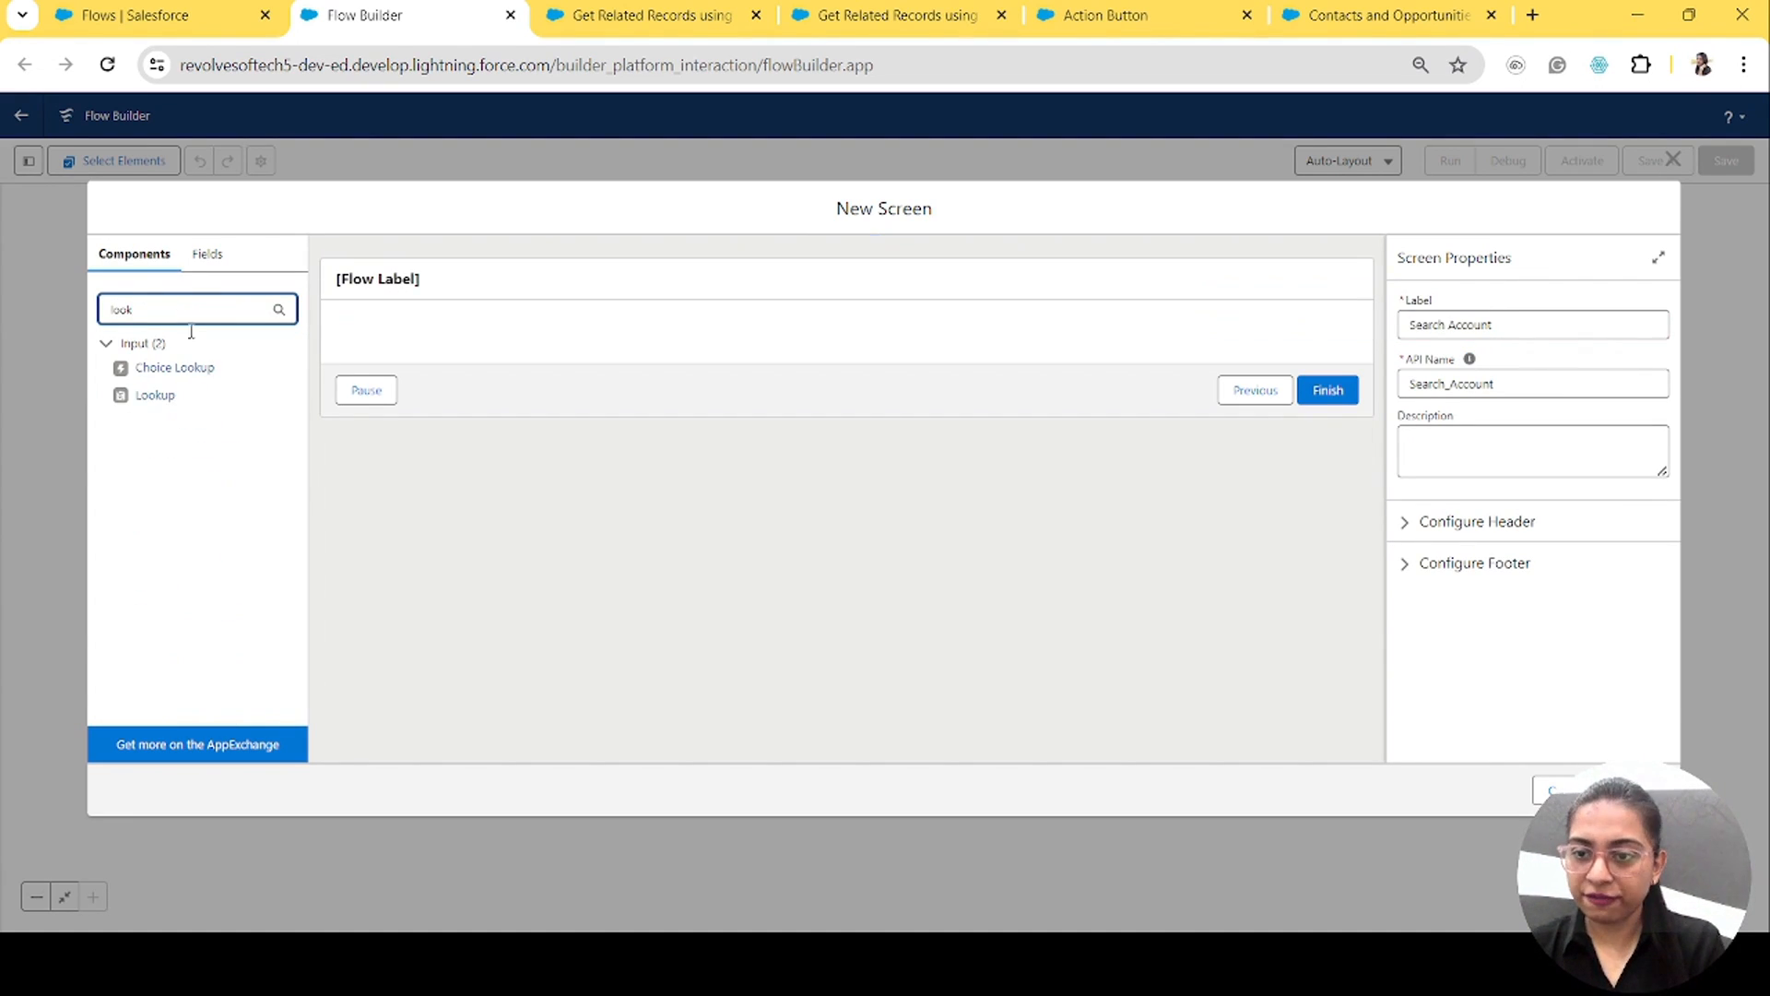
drag(157, 398, 363, 348)
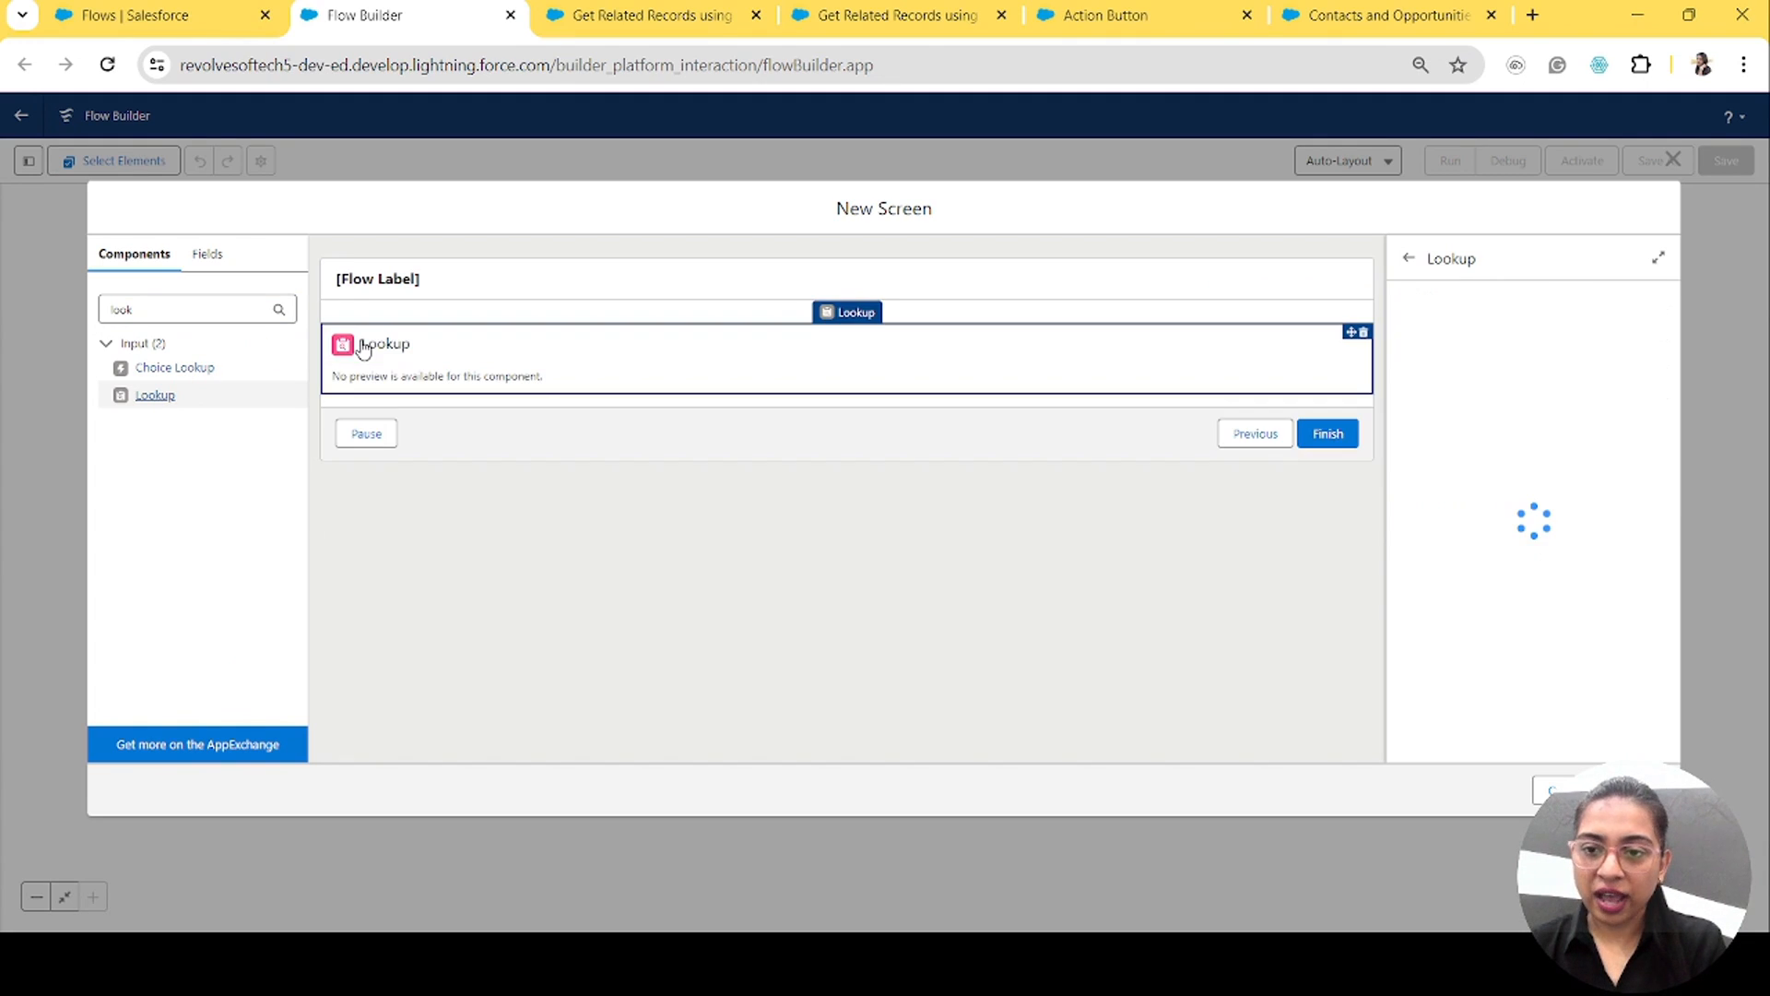
Step: Give the lookup the API name AccountName, the field API name AccountId and the label Account Name
click(1498, 319)
text(AccountName)
click(1476, 377)
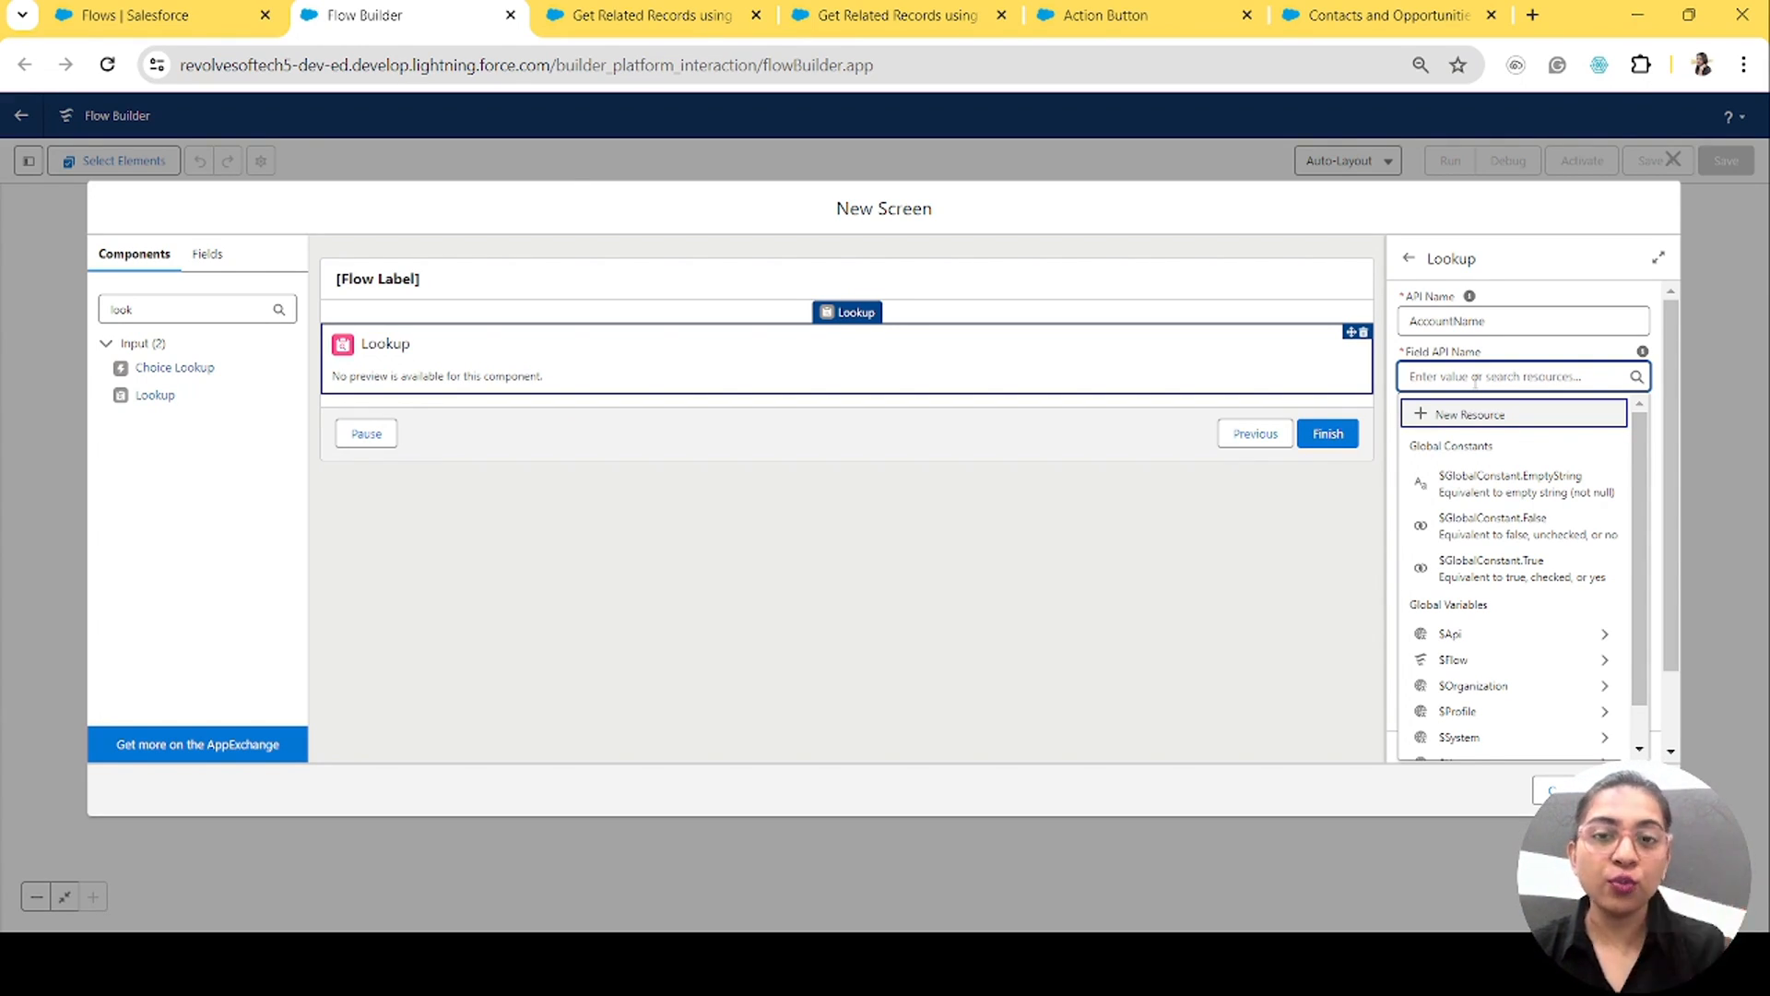
text(AccountId)
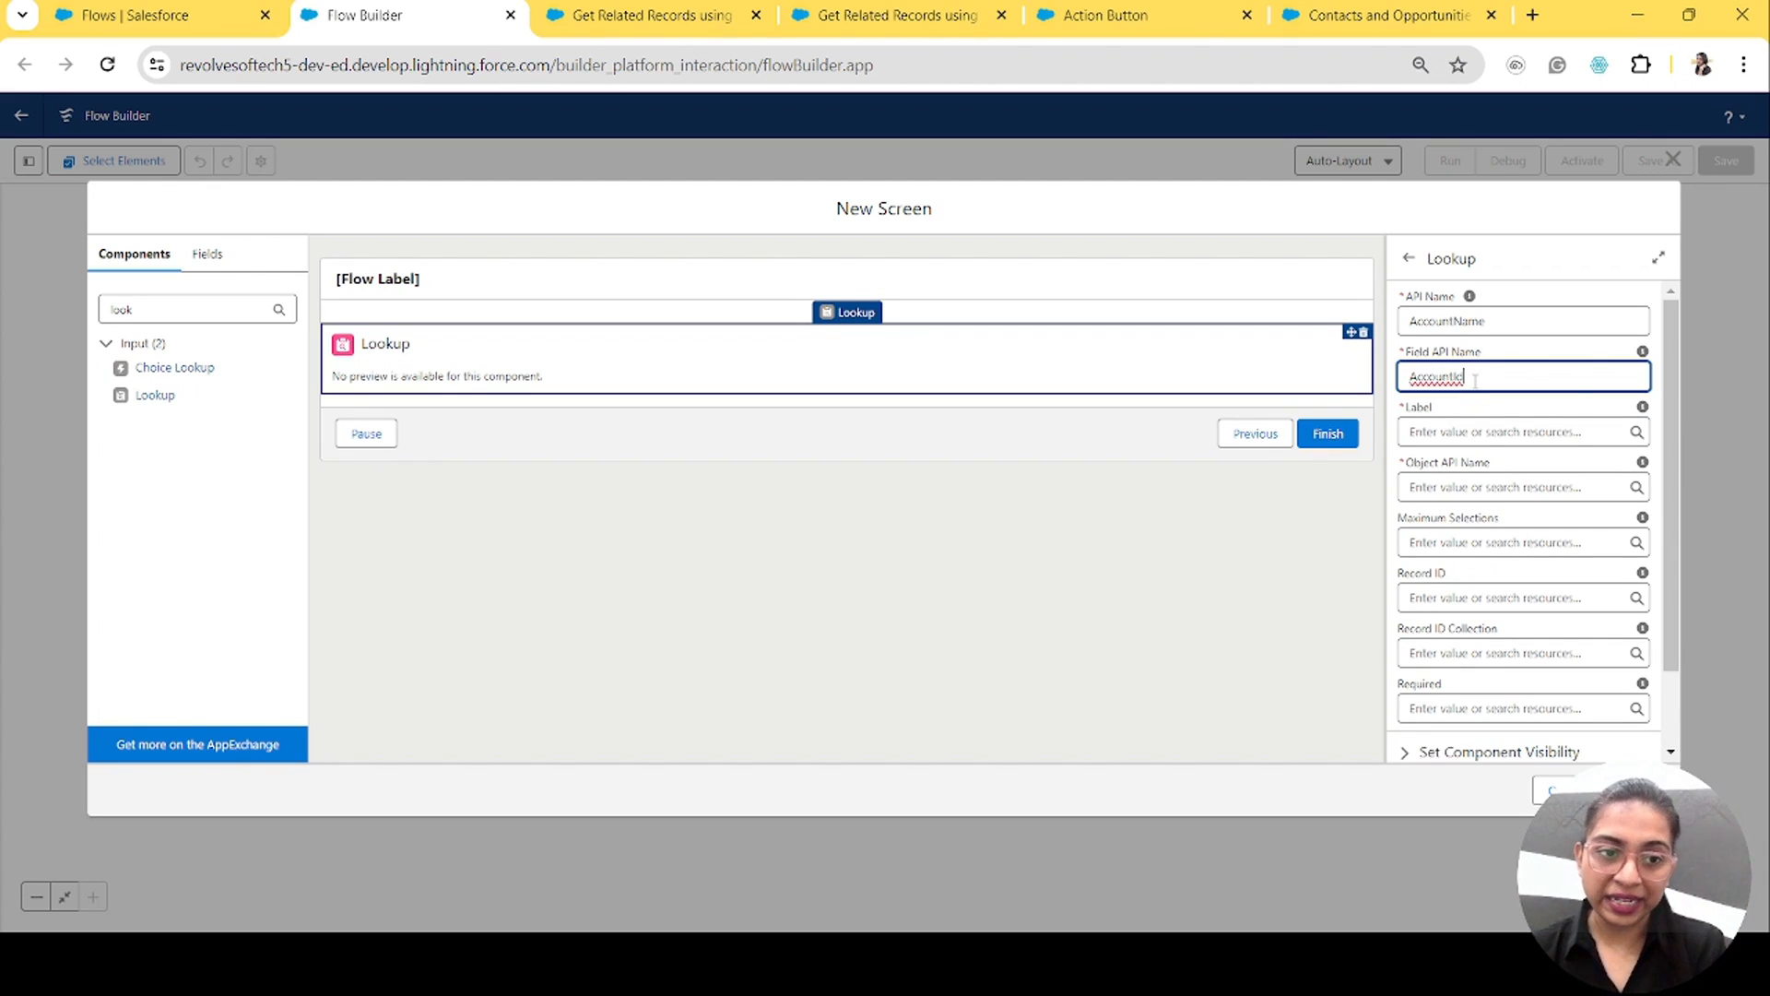
click(1458, 433)
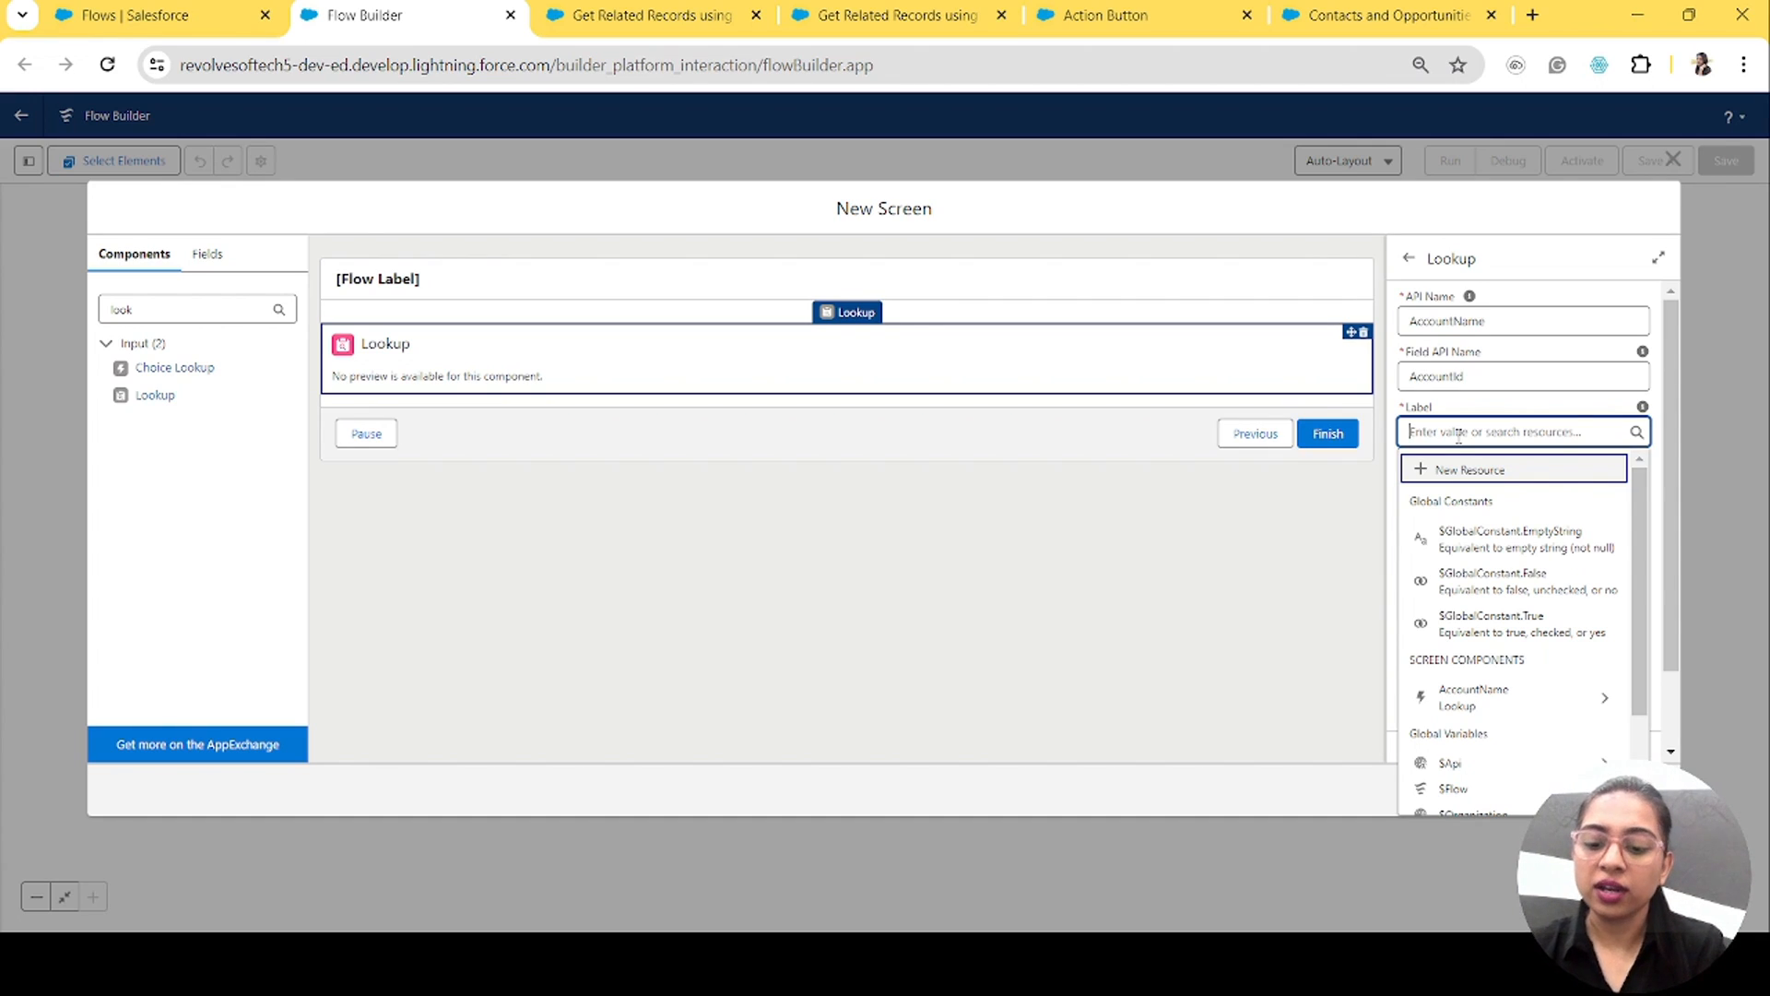
text(Account Name)
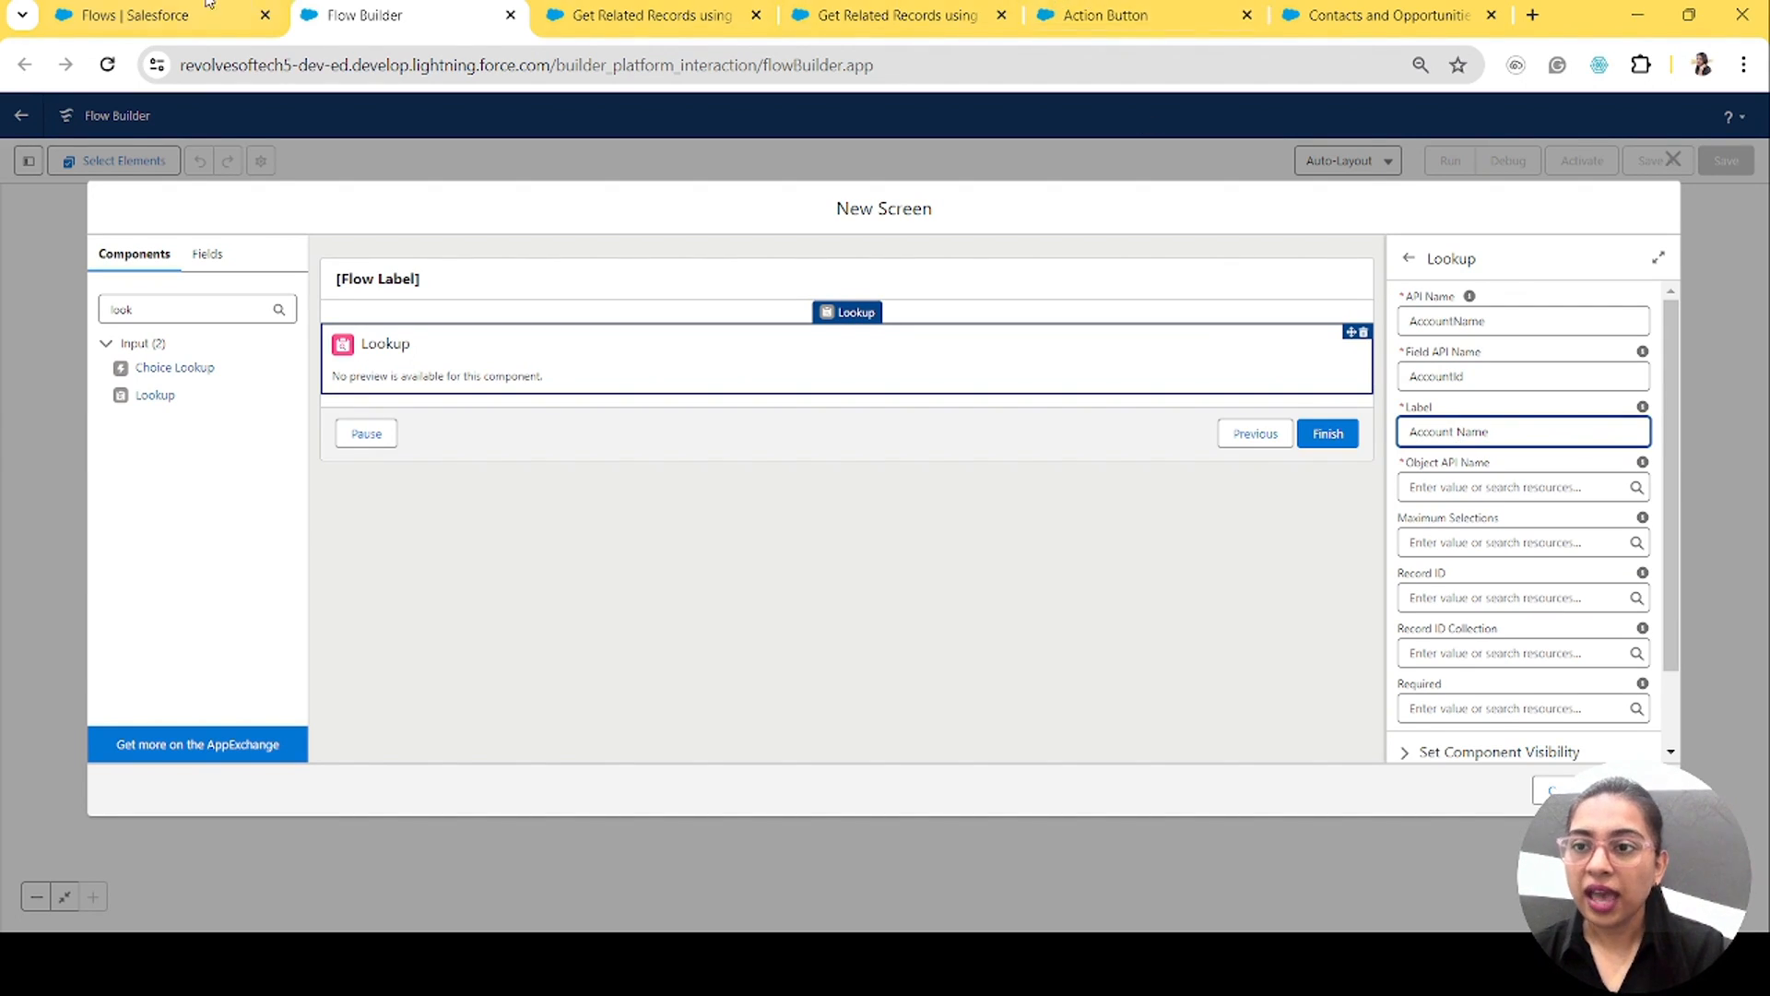
Step: Check the Contact object's fields in Object Manager for the Account Name field's API name and lookup type
click(138, 15)
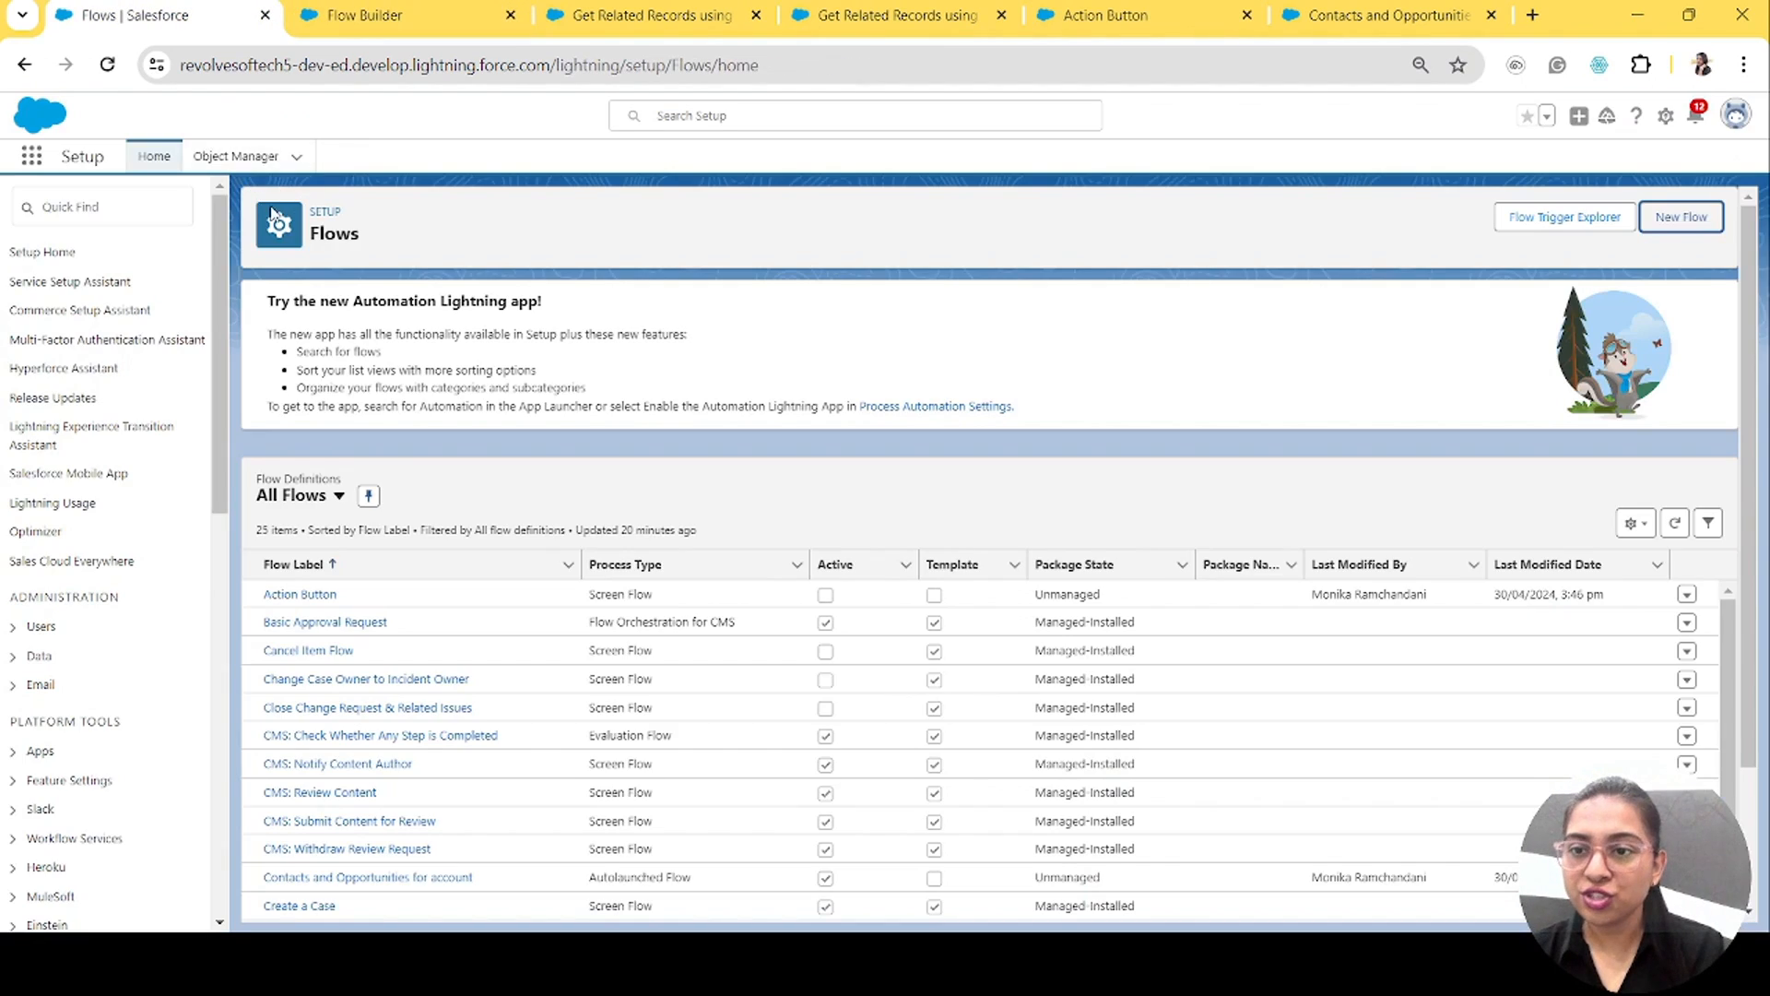
click(226, 162)
click(1447, 214)
text(contact)
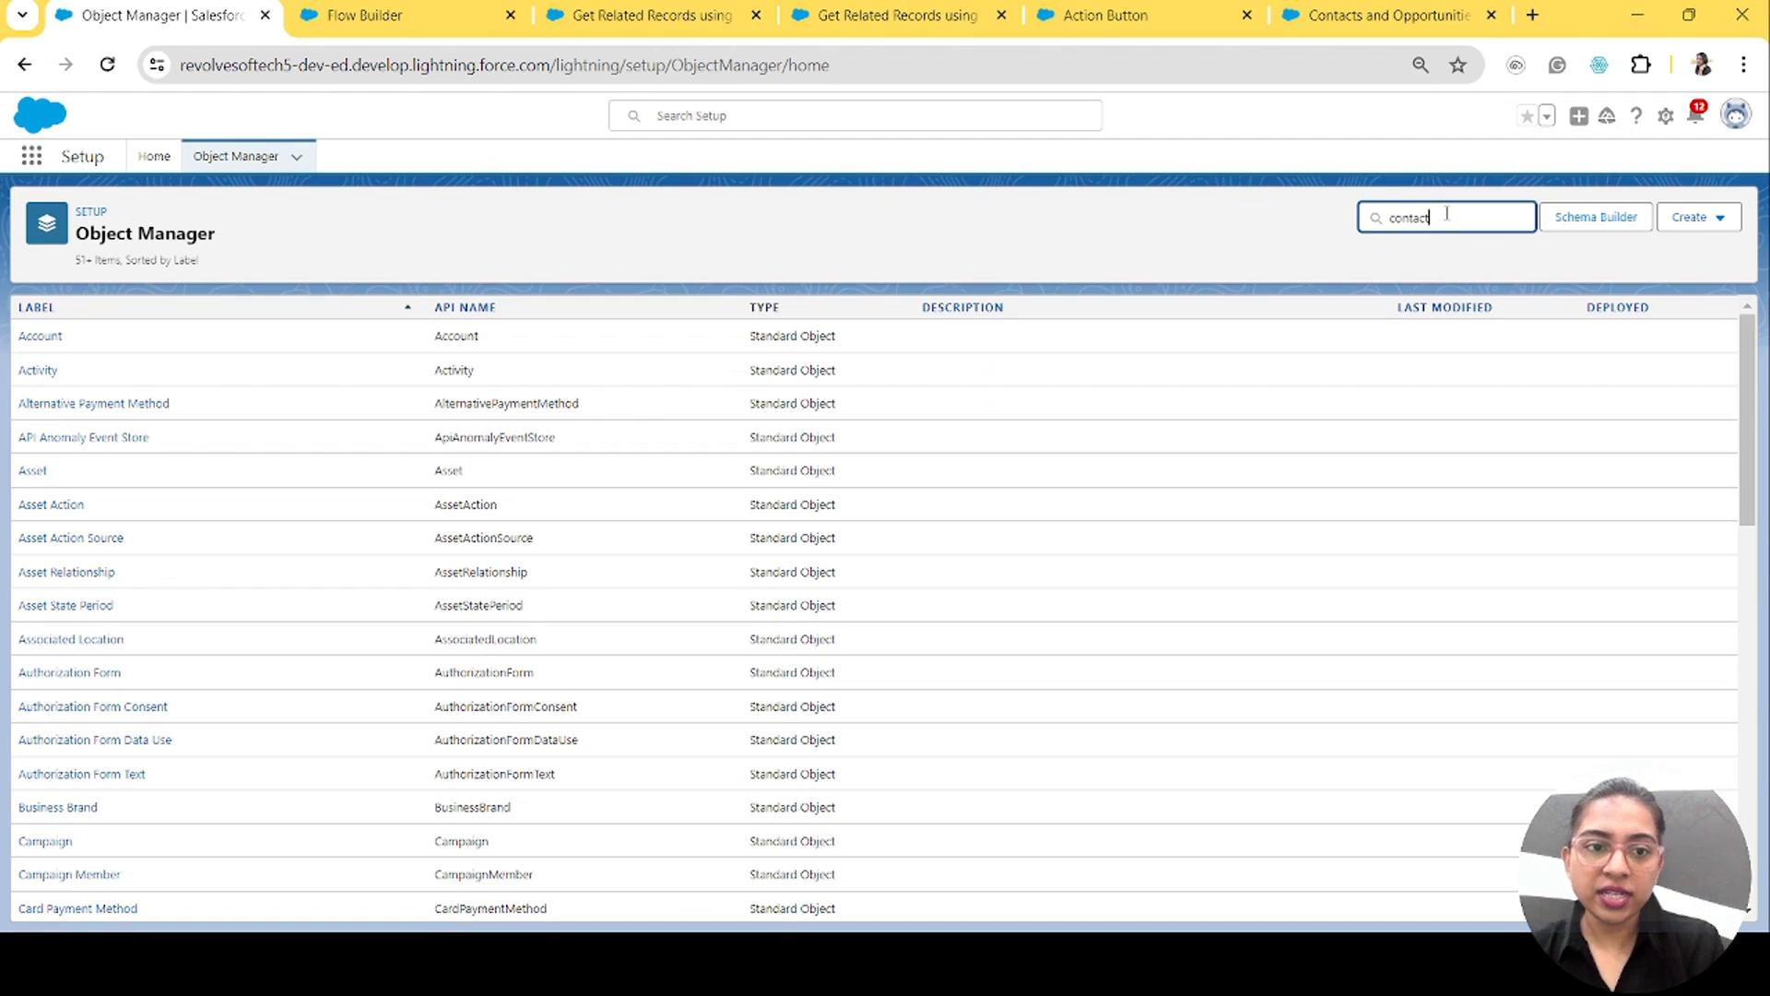
click(48, 337)
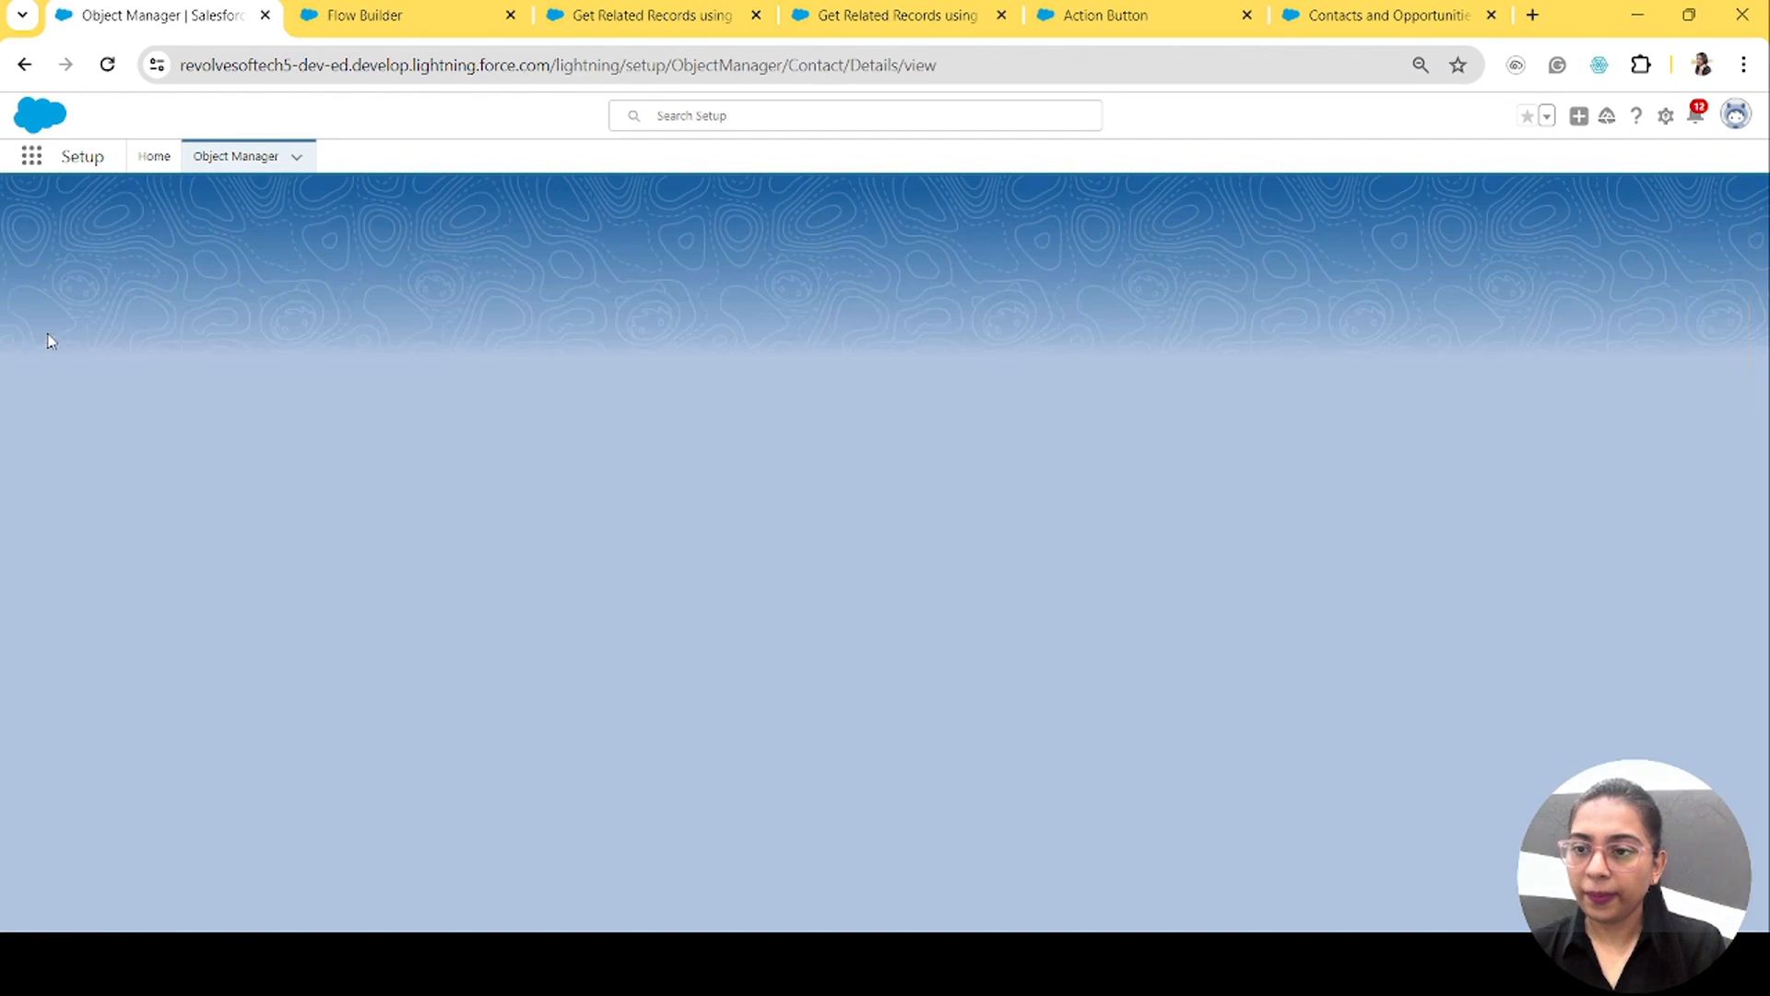
click(93, 347)
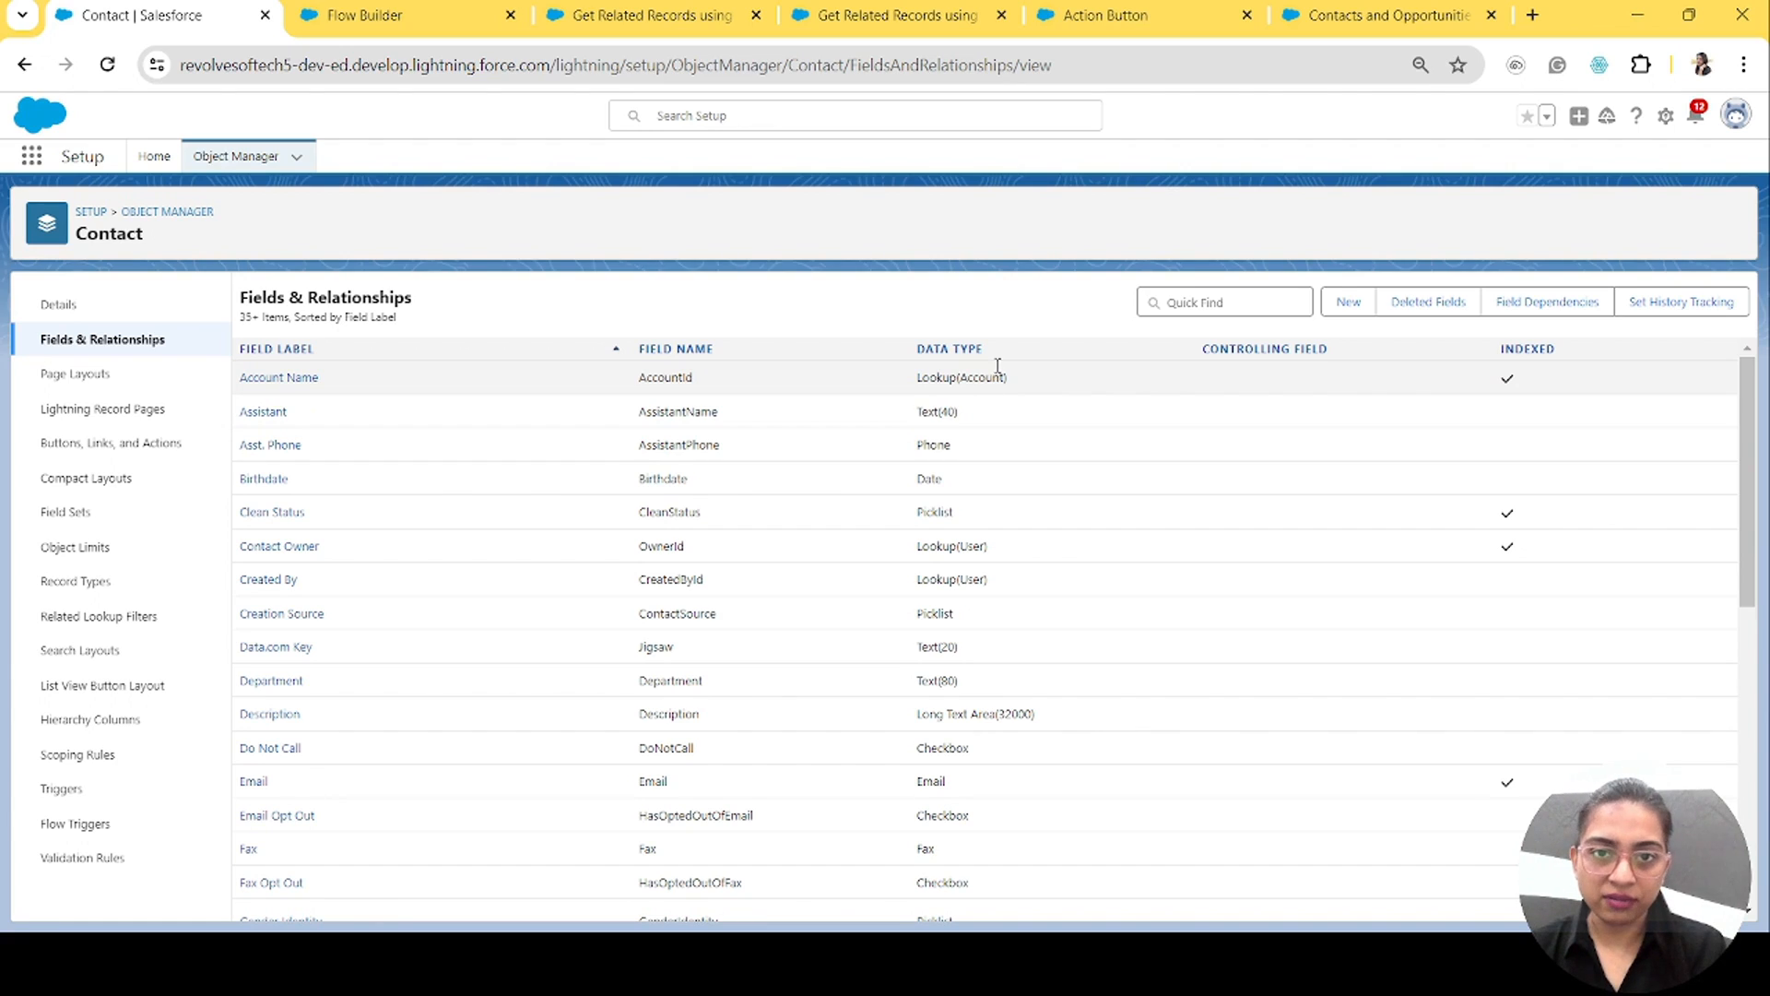
click(452, 15)
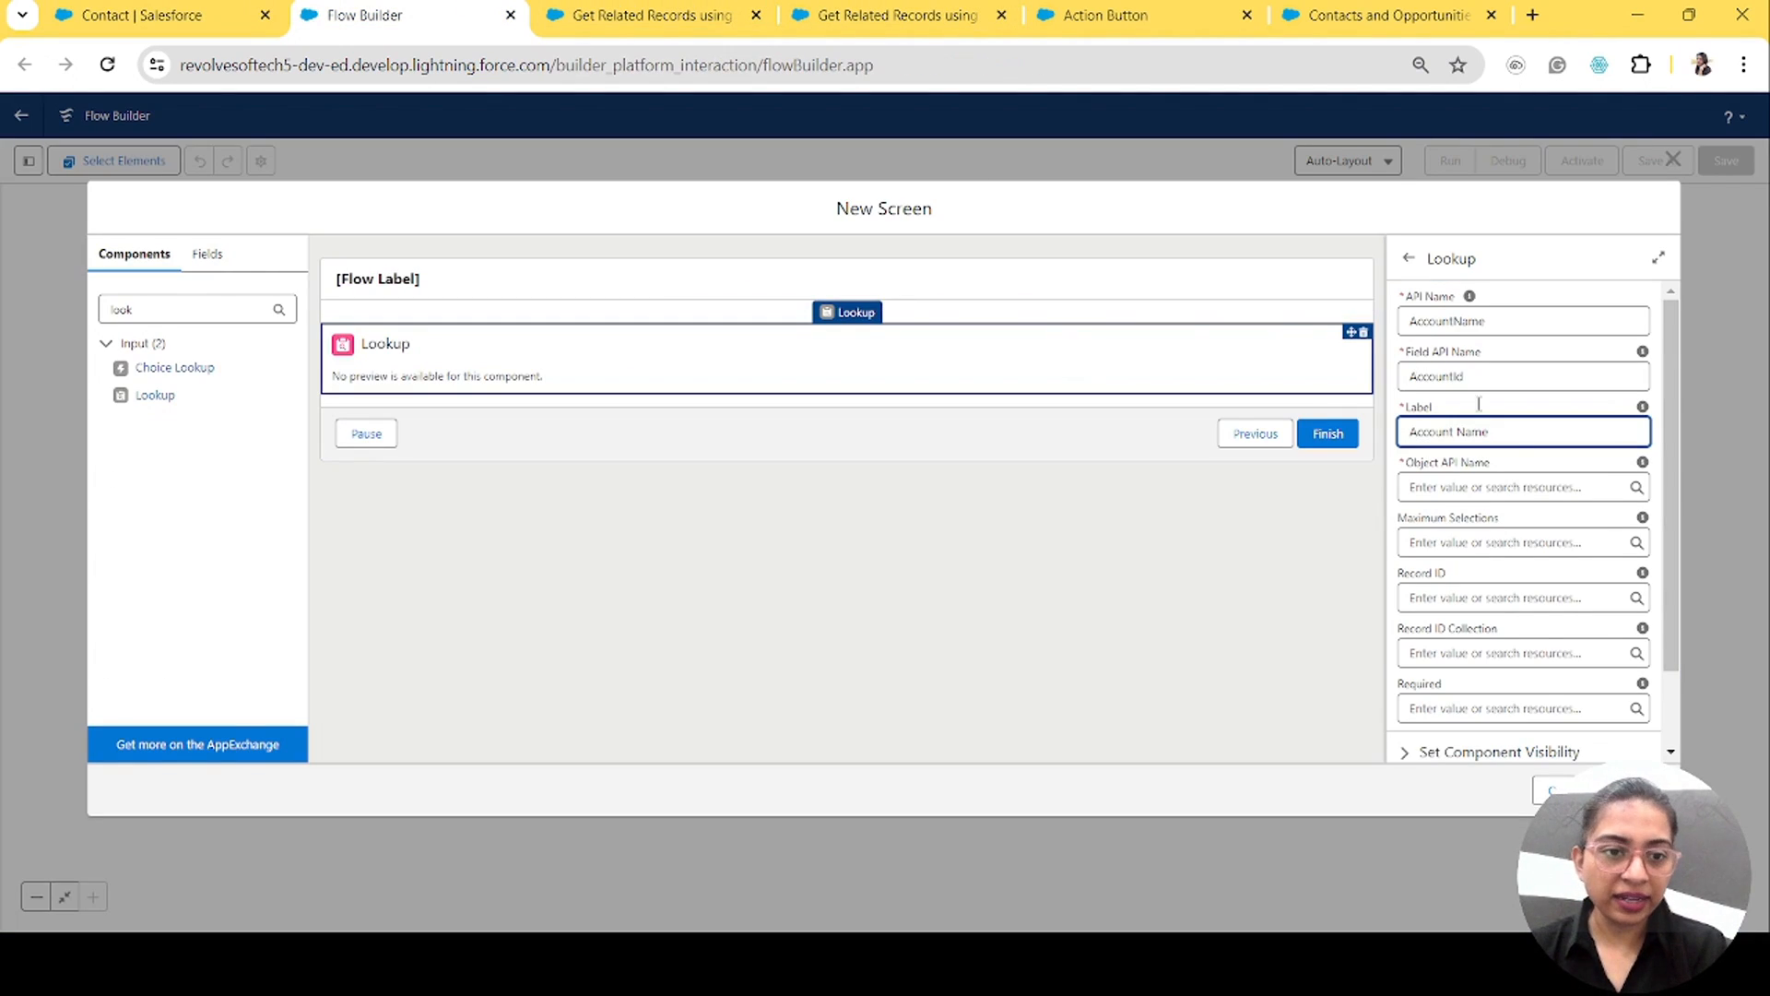
Step: Set the lookup's object API name to Contact and its maximum selections to 1
click(1512, 489)
text(Contact)
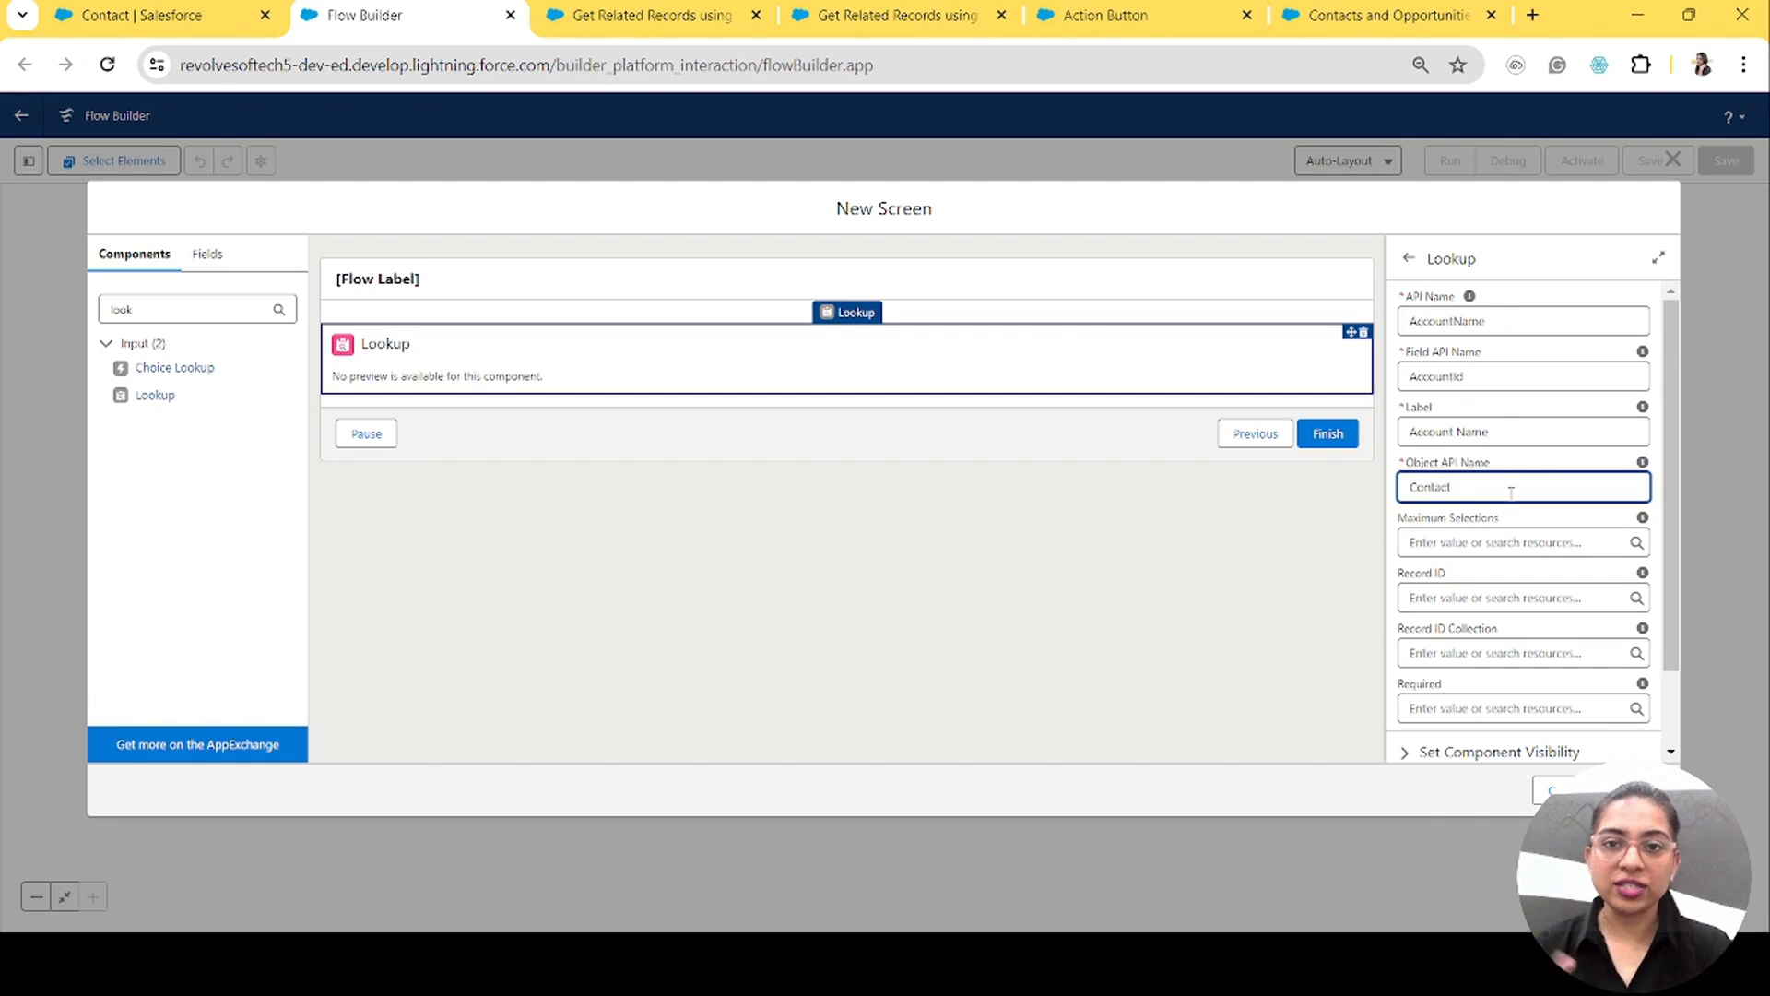
click(1488, 534)
text(1)
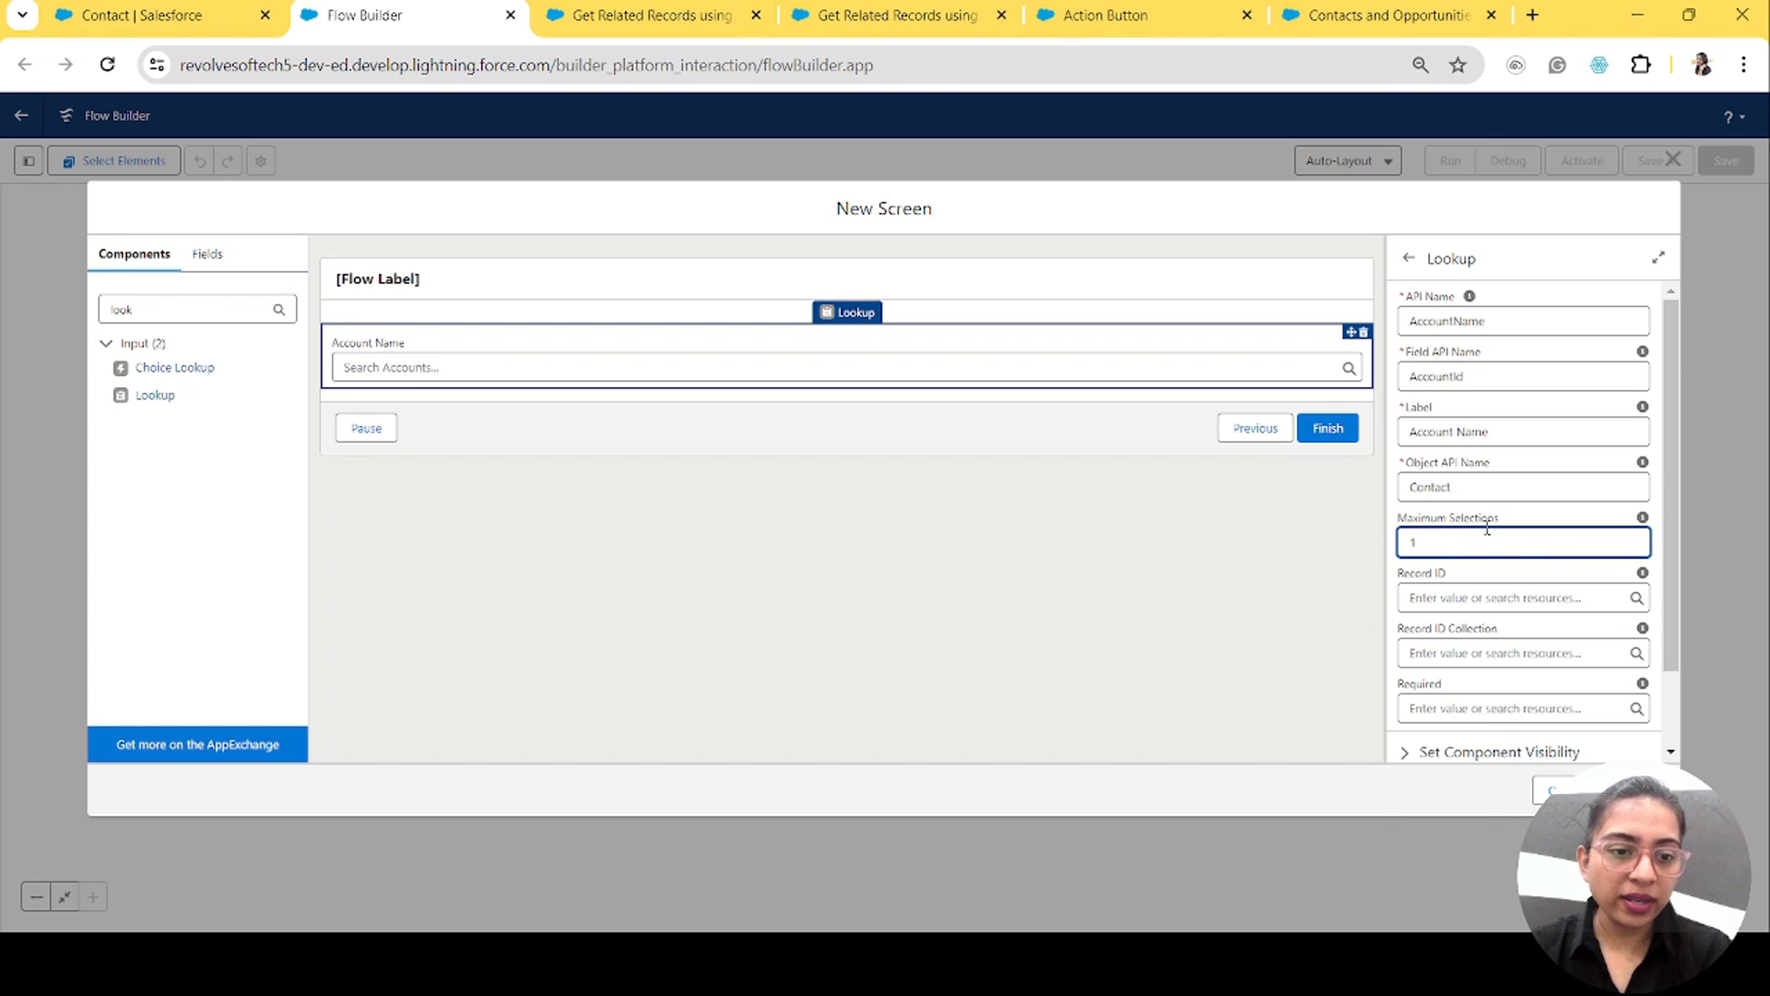
scroll(1487, 529, down, 1)
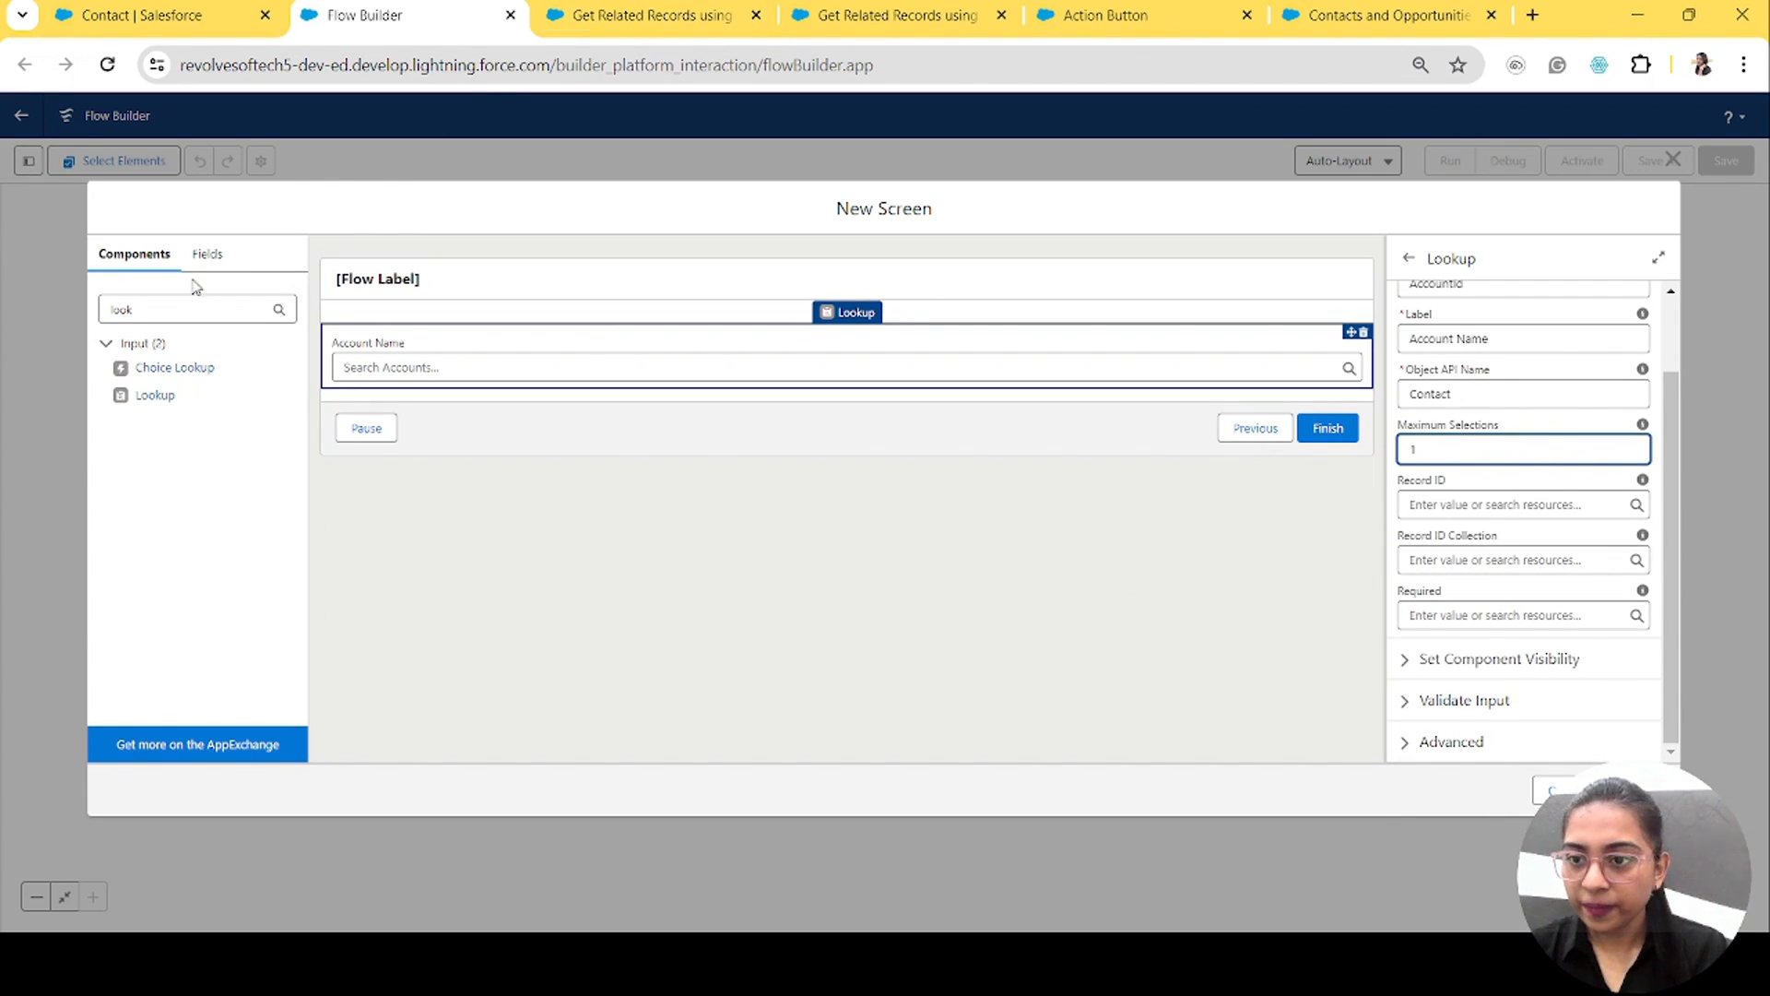
Step: Place an Action Button (Beta) component below the Account Name lookup and dismiss the beta notice
drag(138, 310, 62, 312)
key(BackSpace)
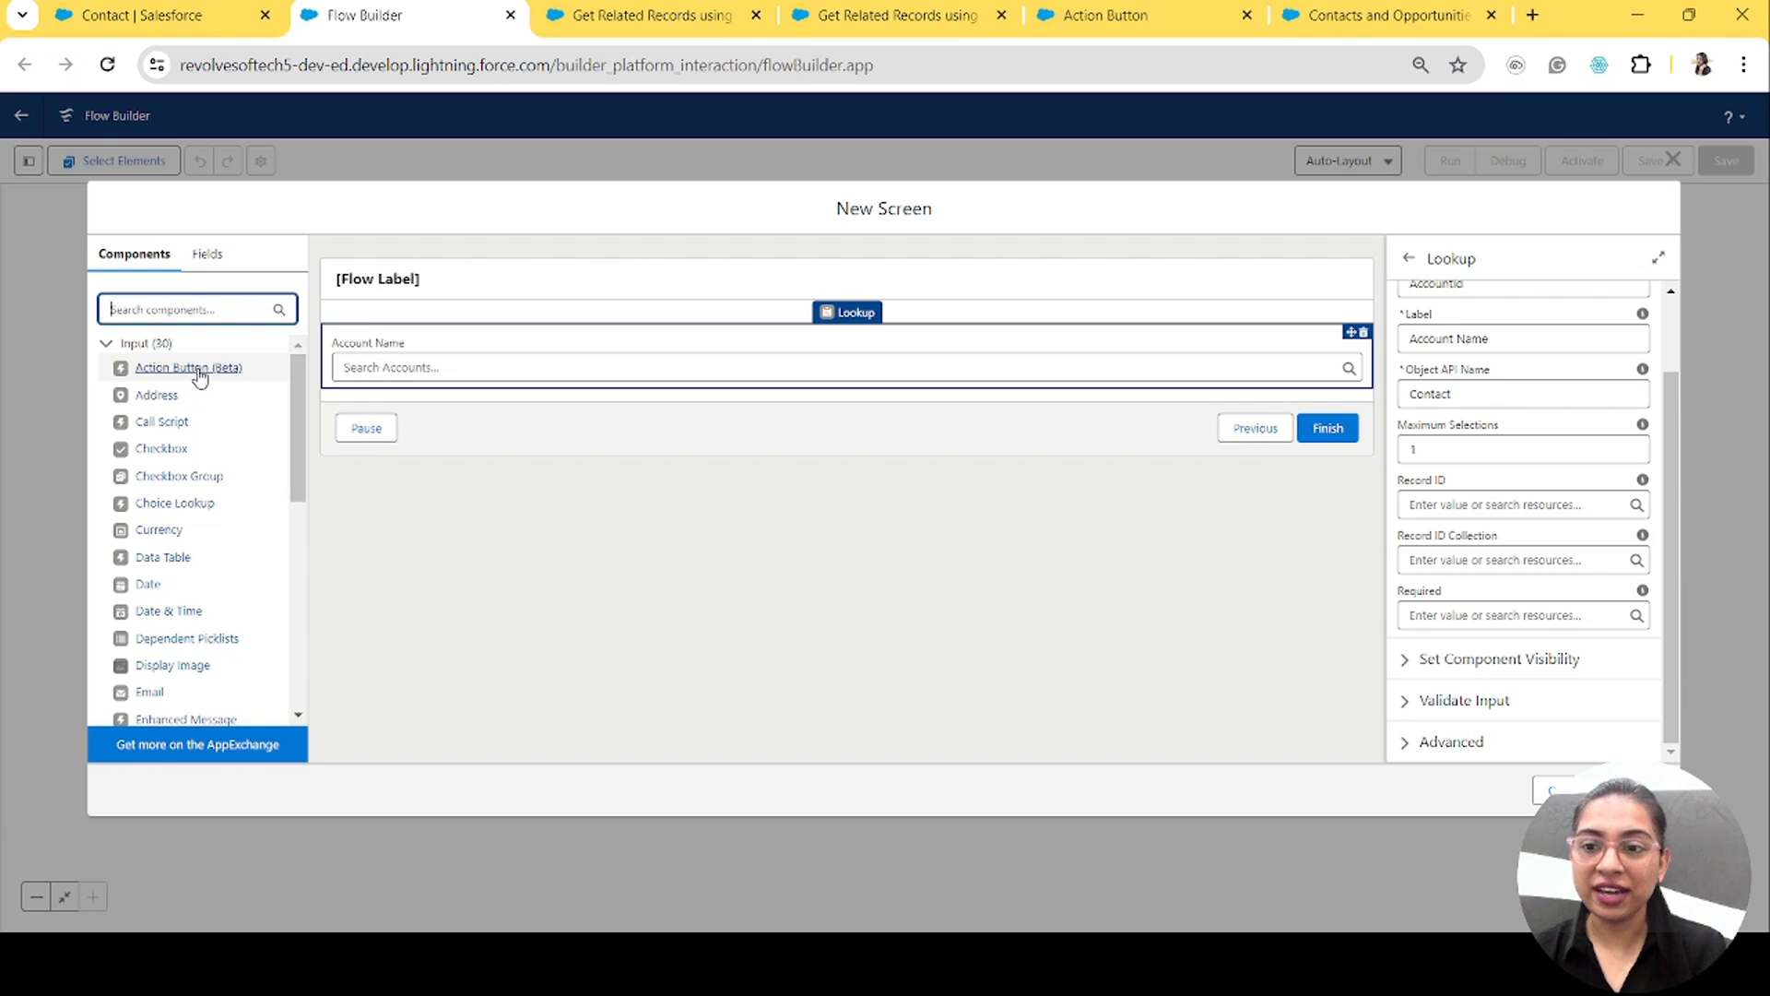
drag(188, 374, 368, 396)
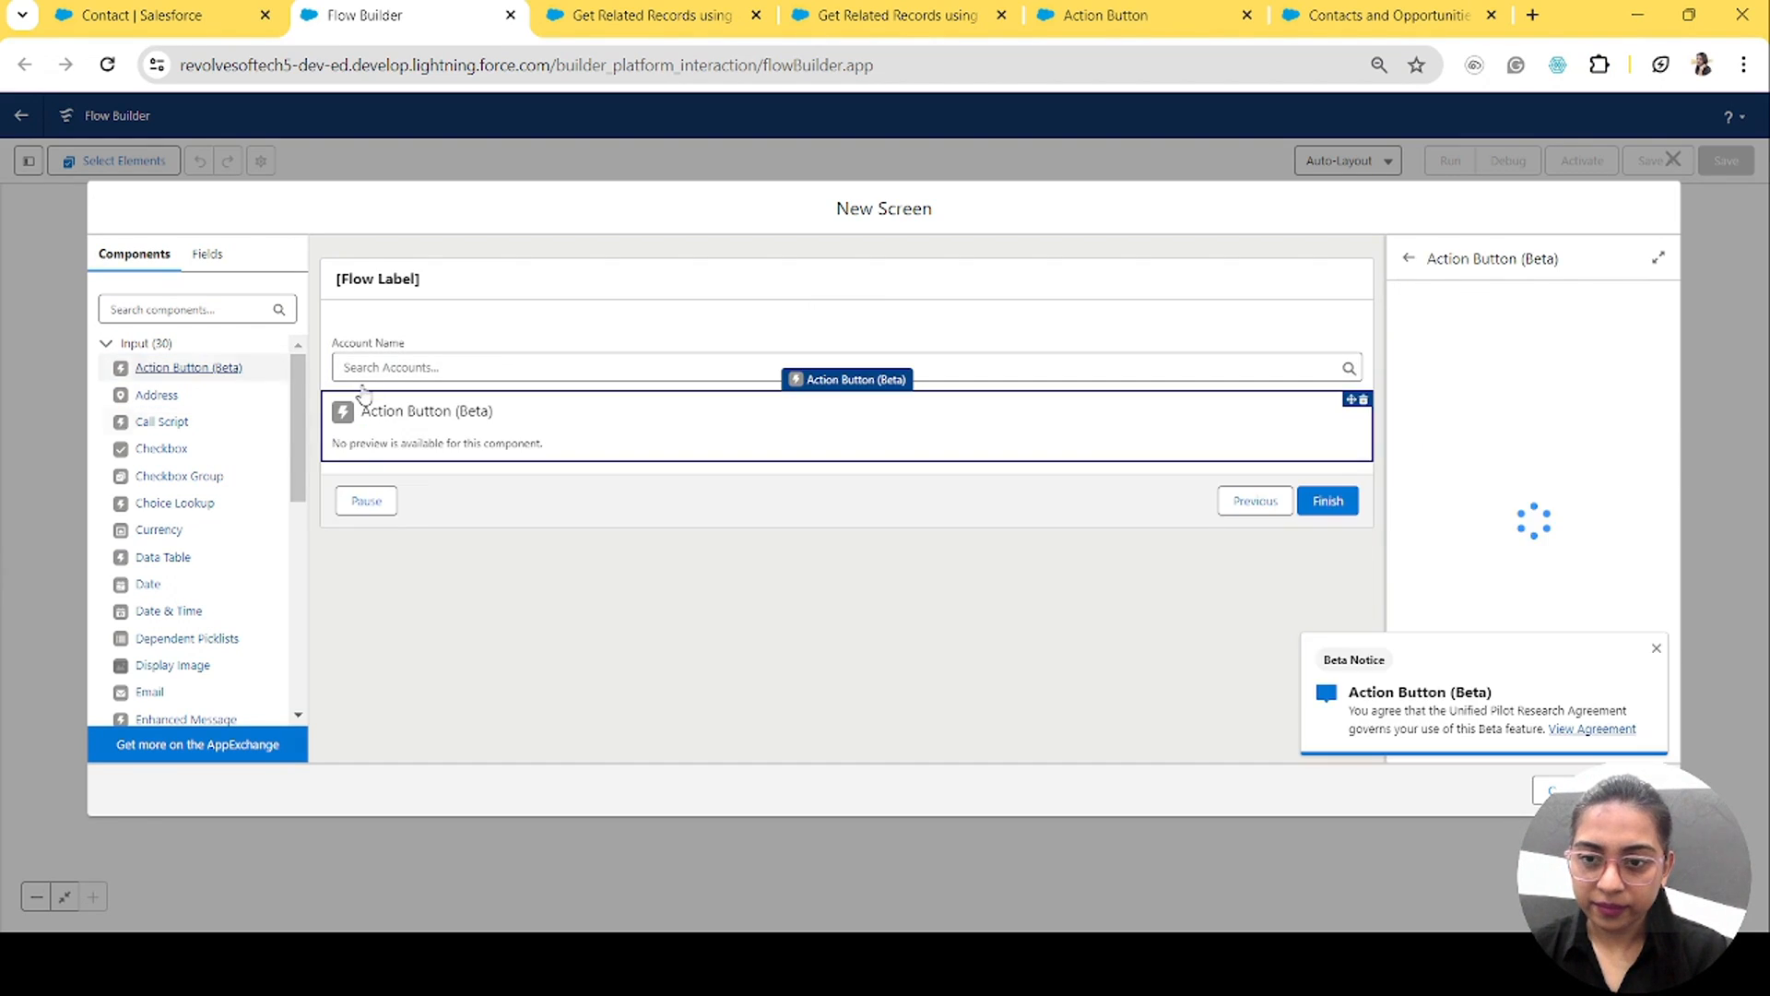
click(1657, 650)
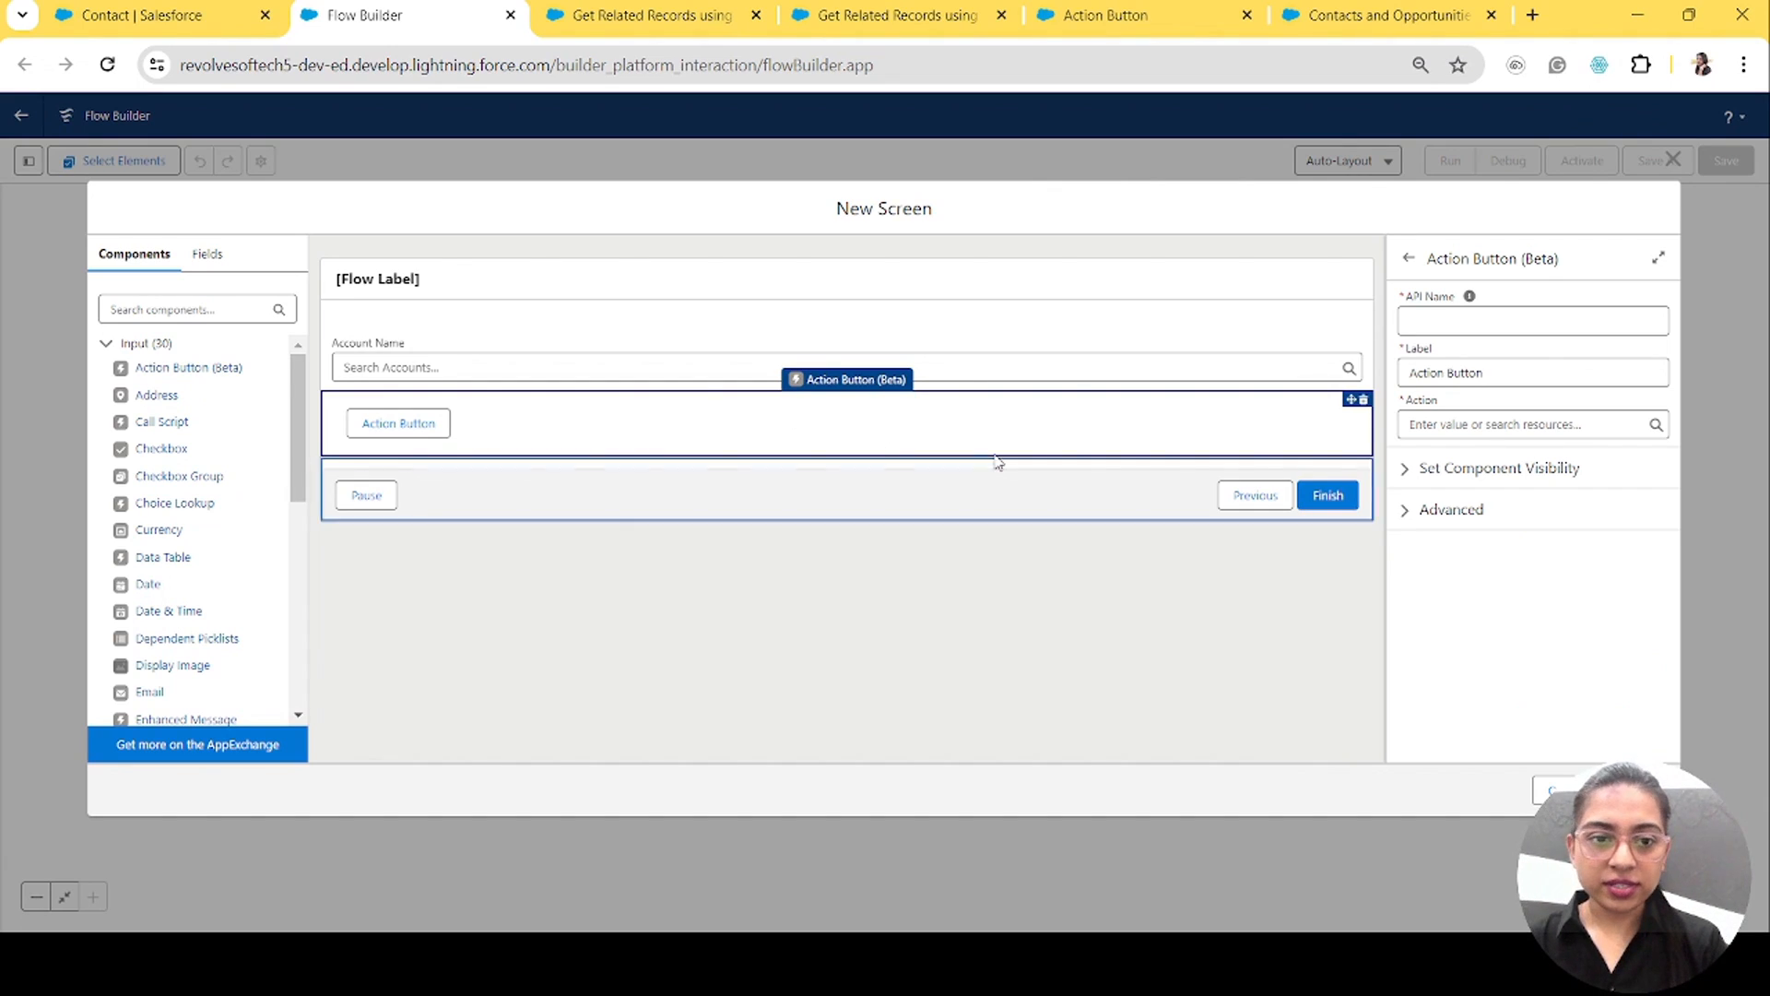
Step: Give the action button the API name ContactAndOpportunity and the label Get Contact and Opportunity
click(1440, 322)
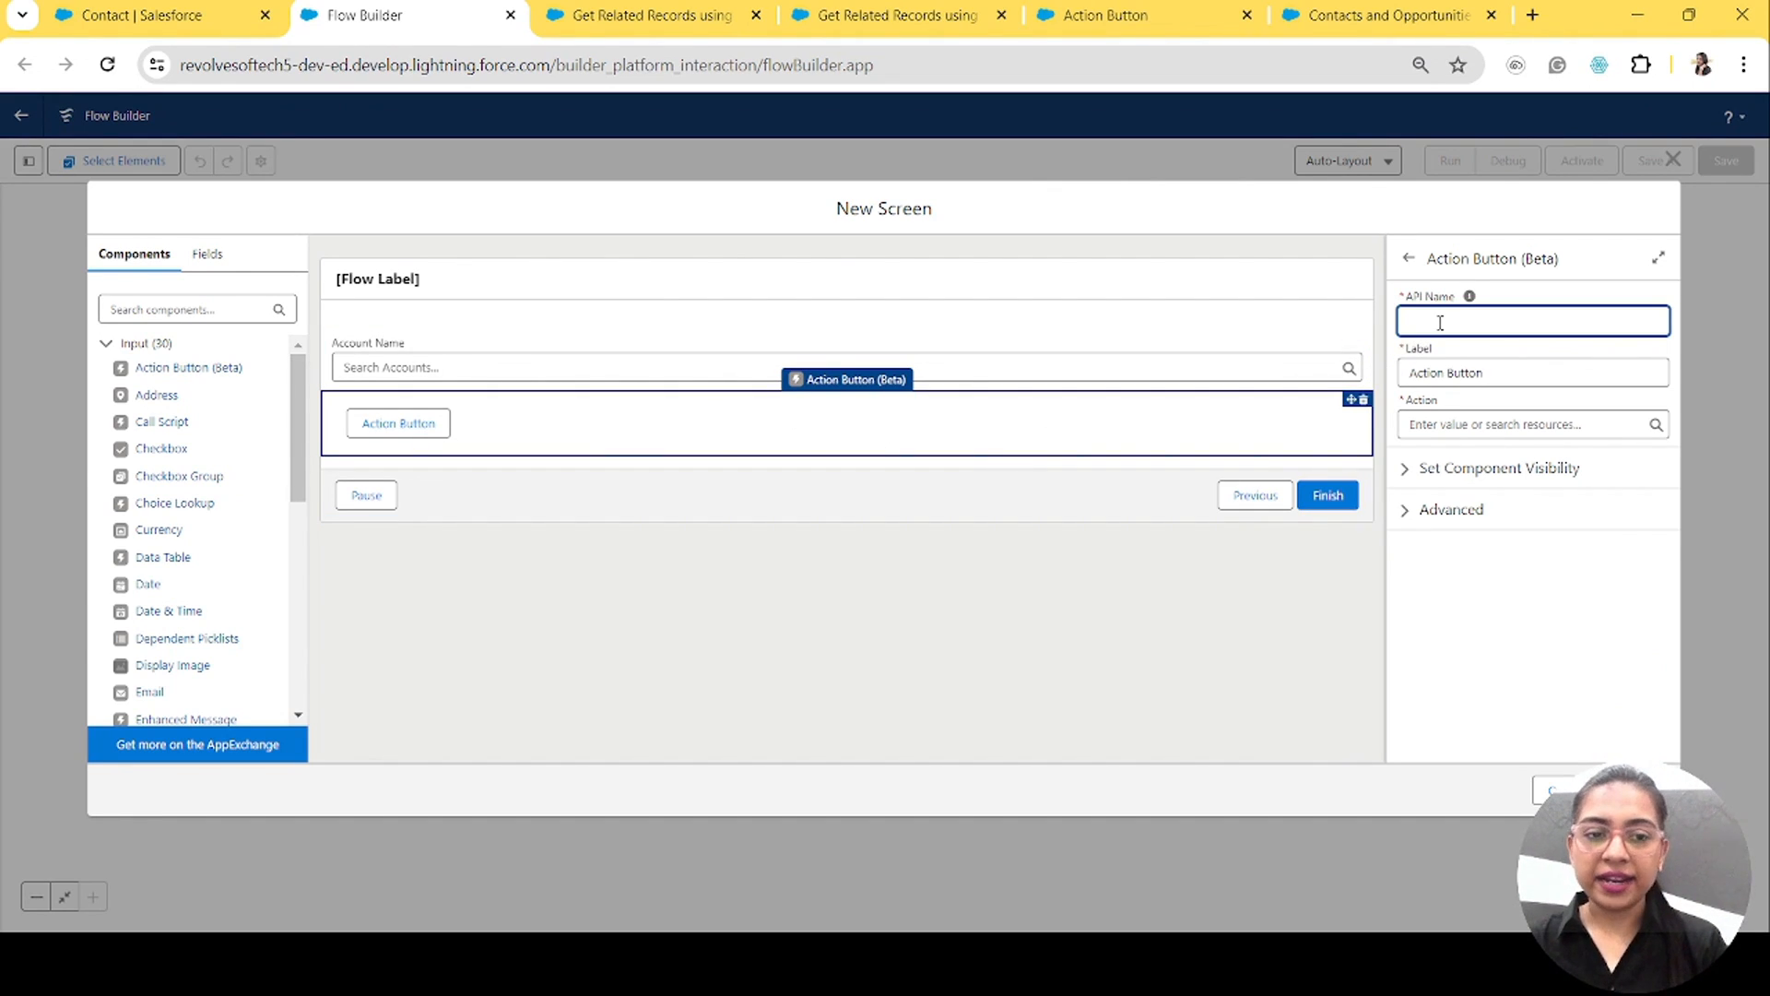
text(Co)
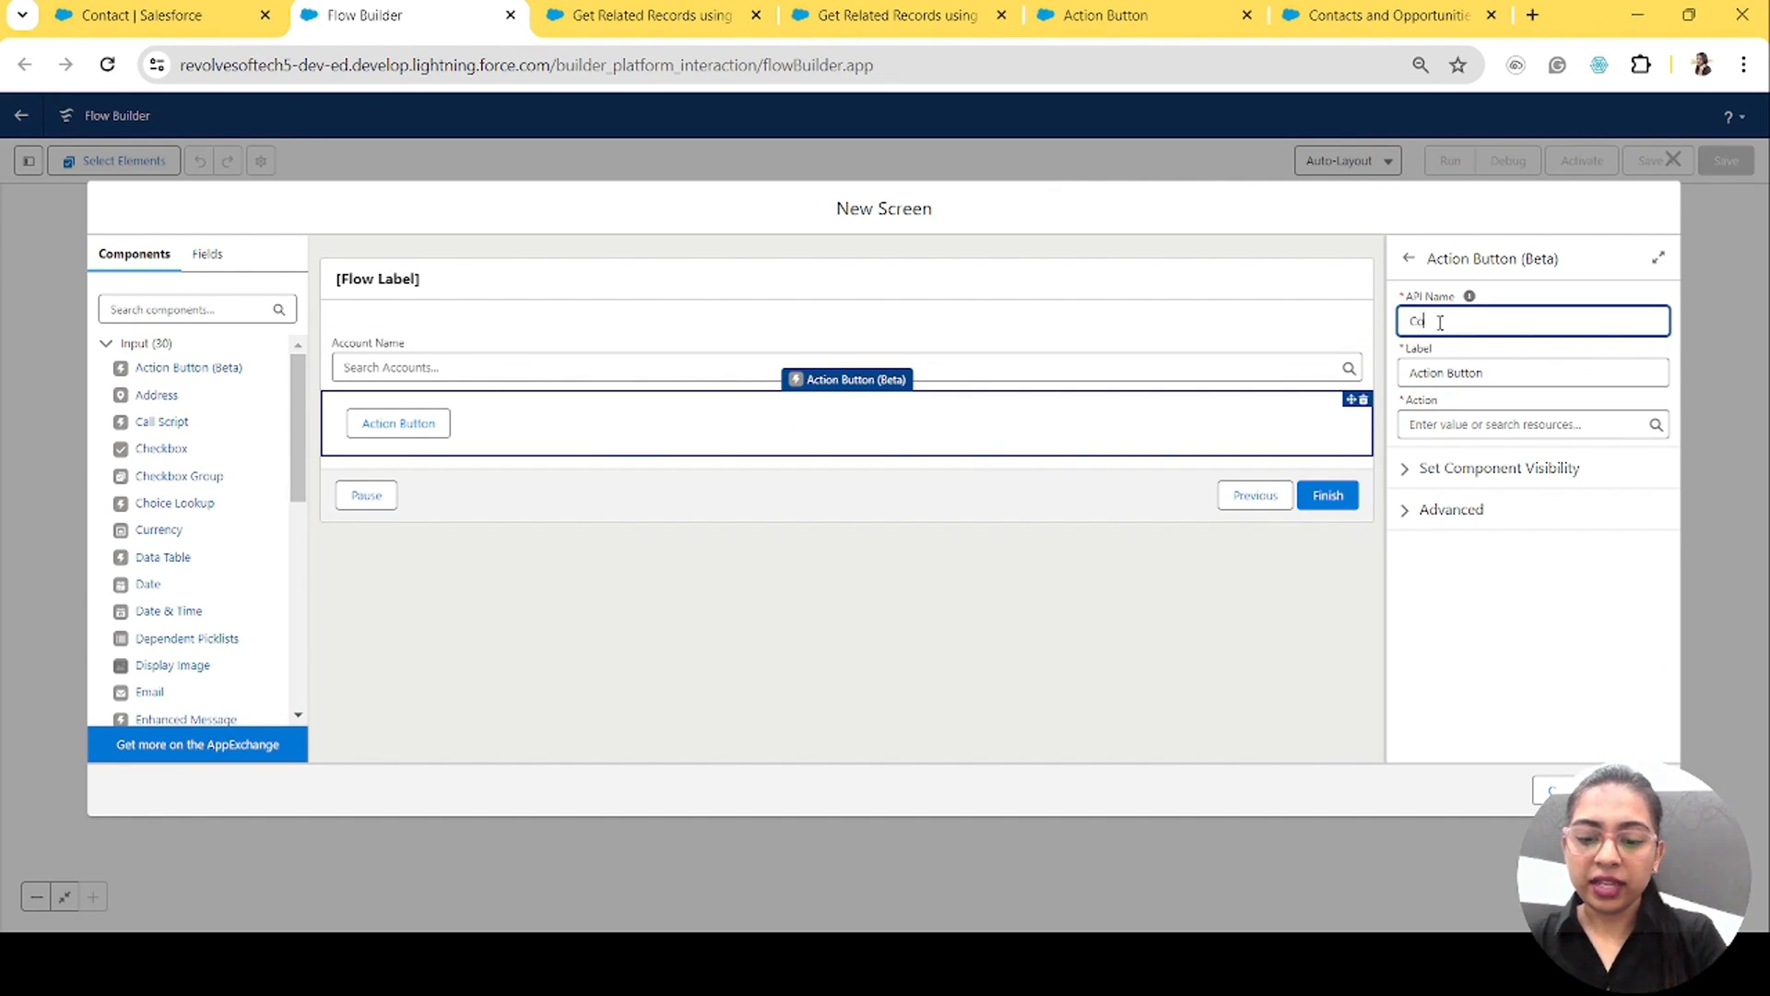
text(ntactAndOpportunity)
key(Tab)
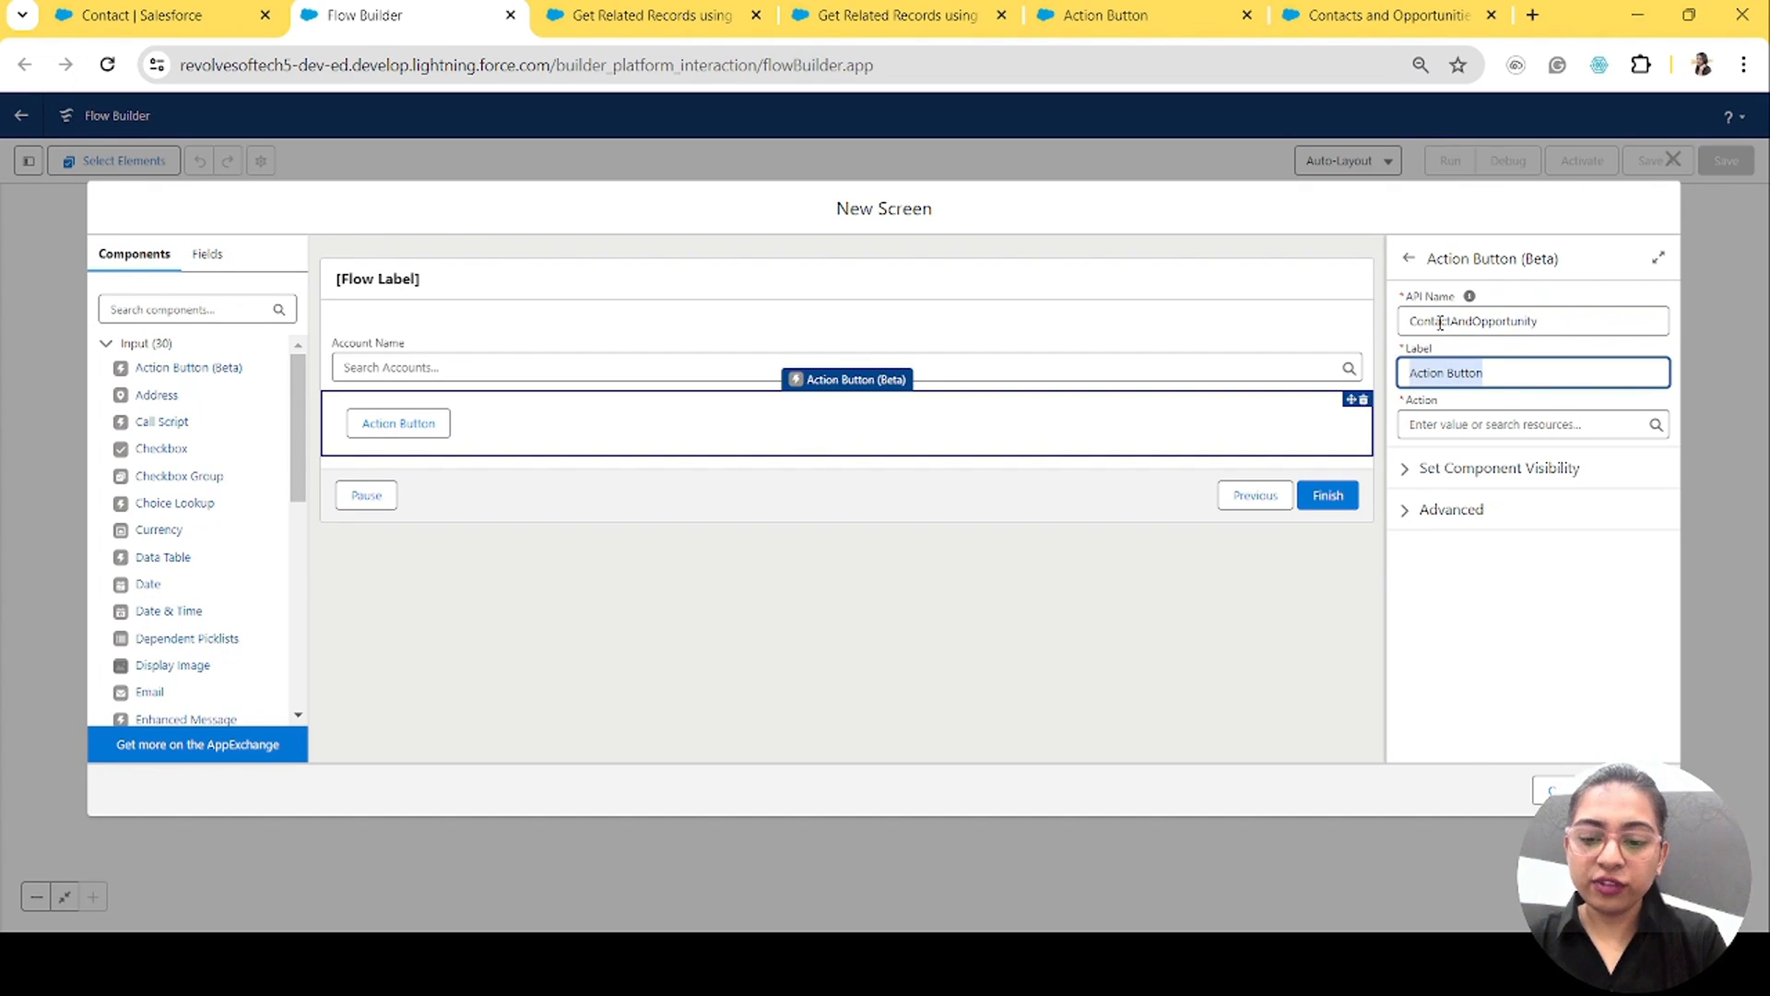
text(Get)
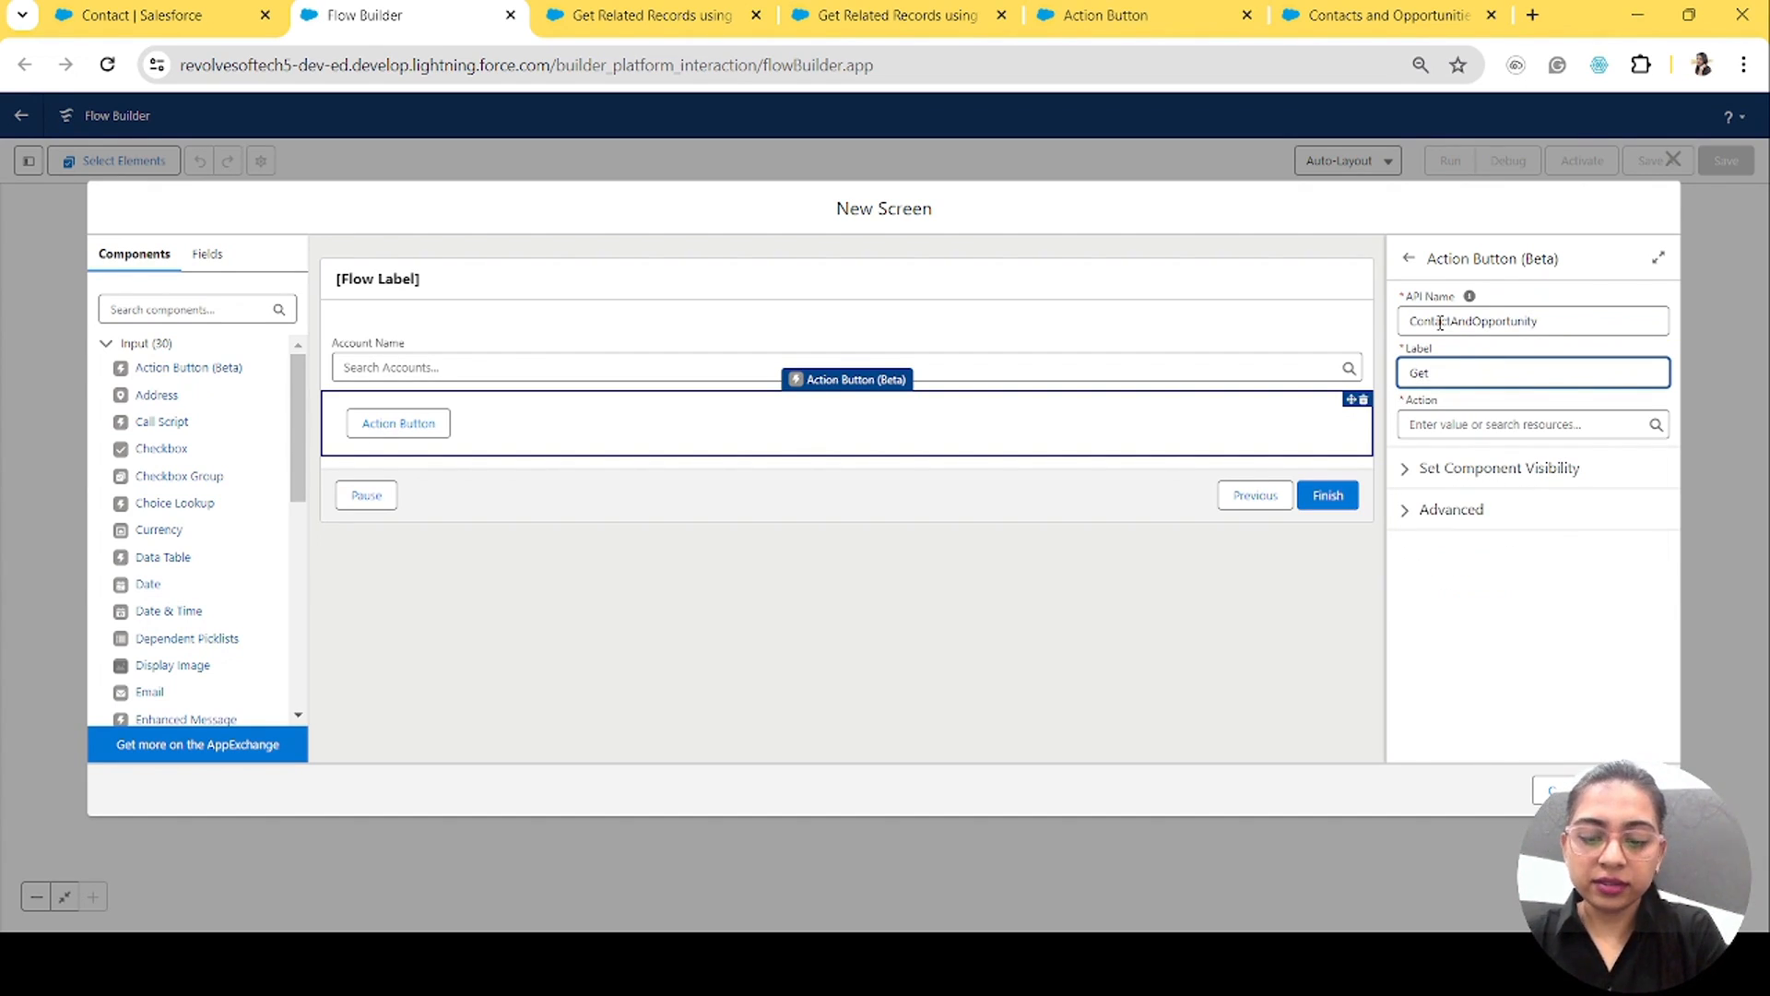
text( Contact)
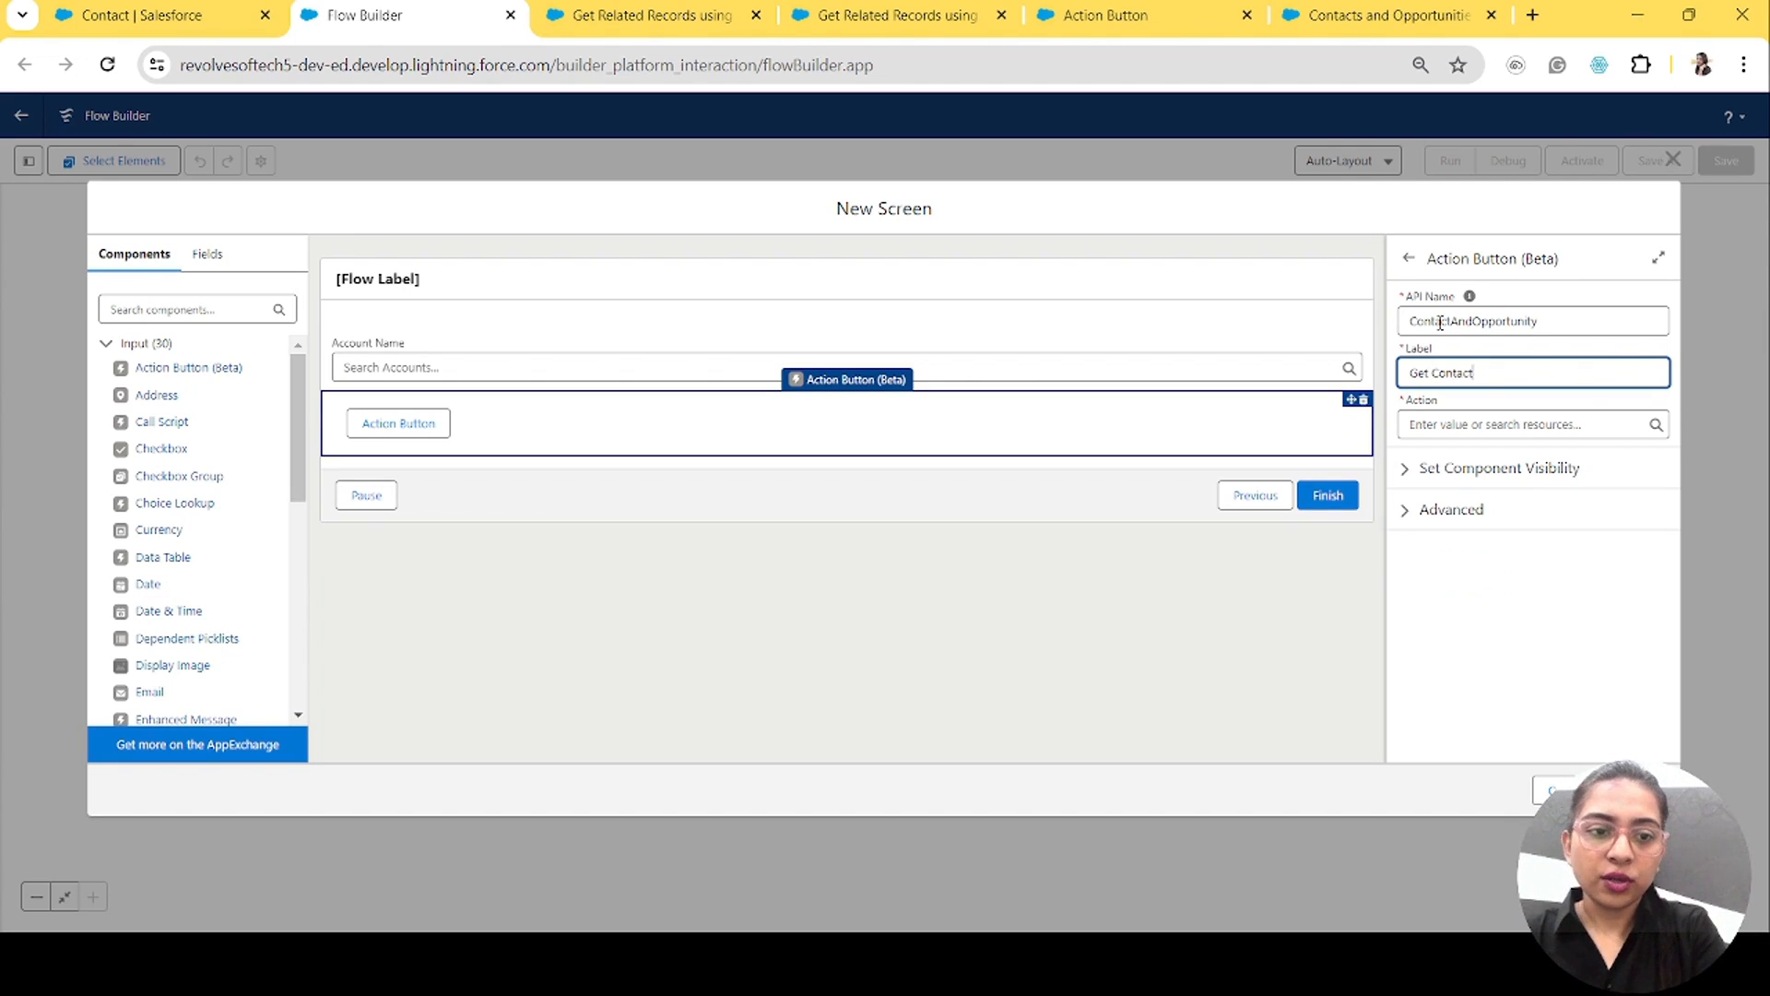
text( and Opportunity)
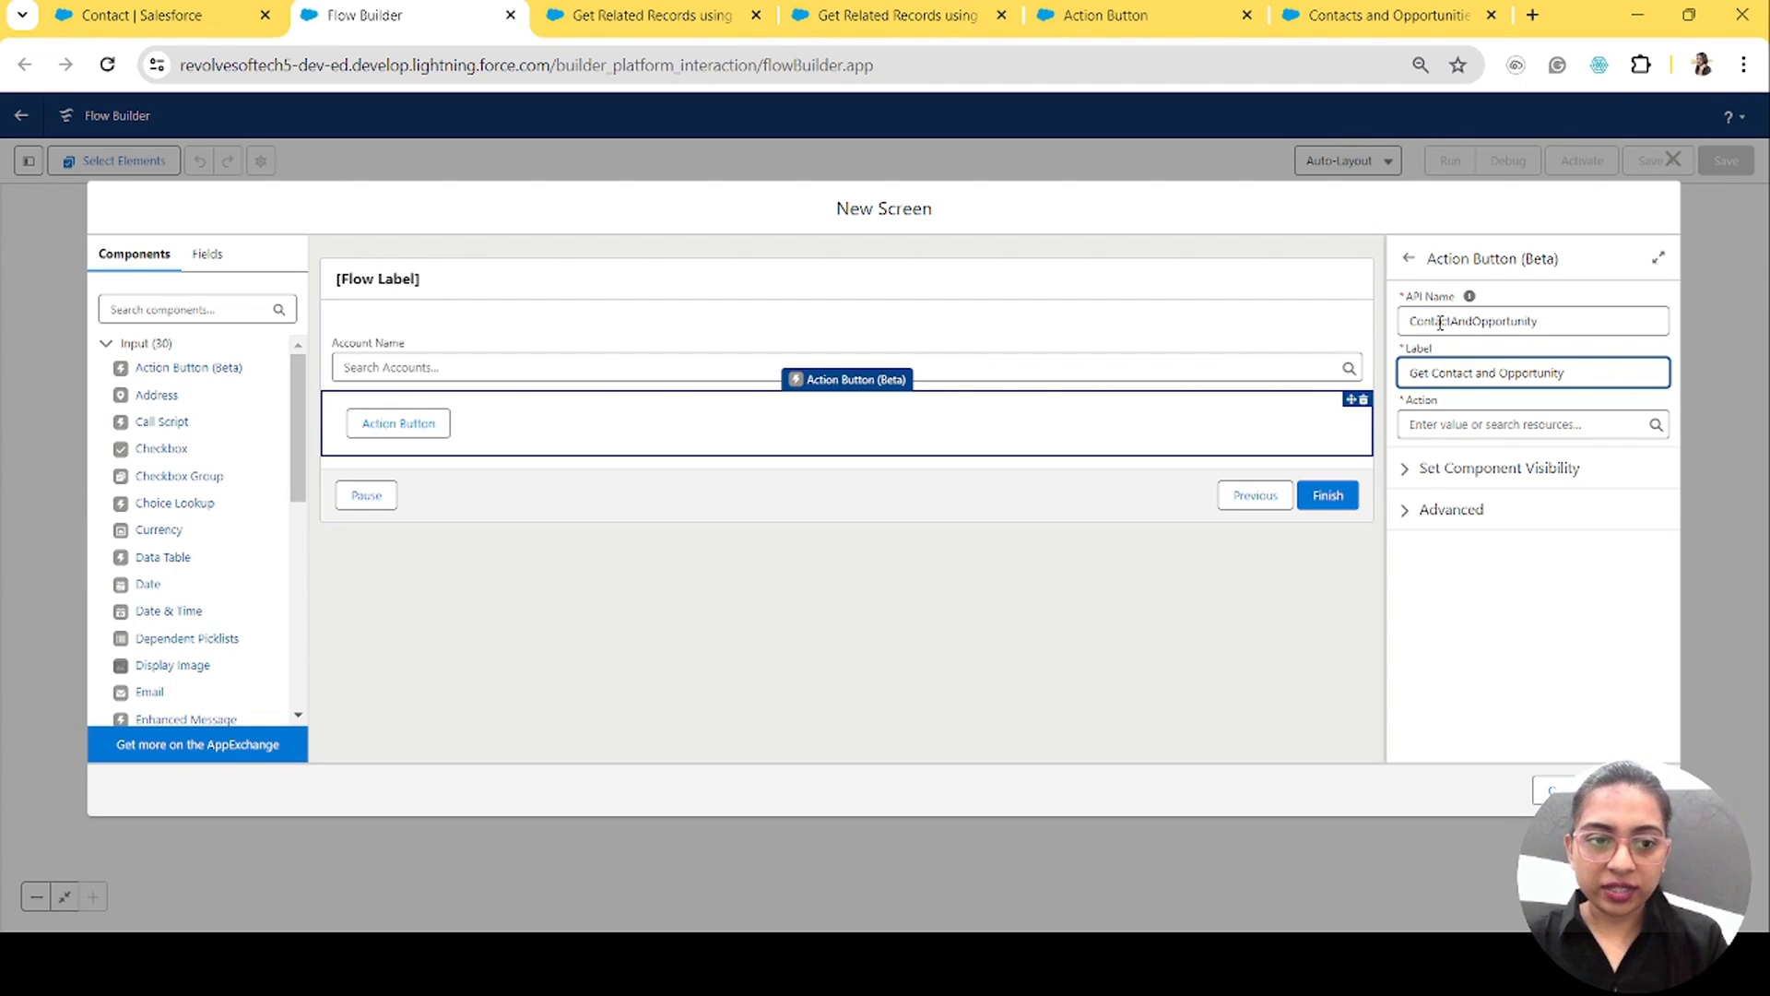
Step: Assign the Contacts and Opportunities for account flow as the button's action, and check it against the open autolaunched flow
click(1443, 426)
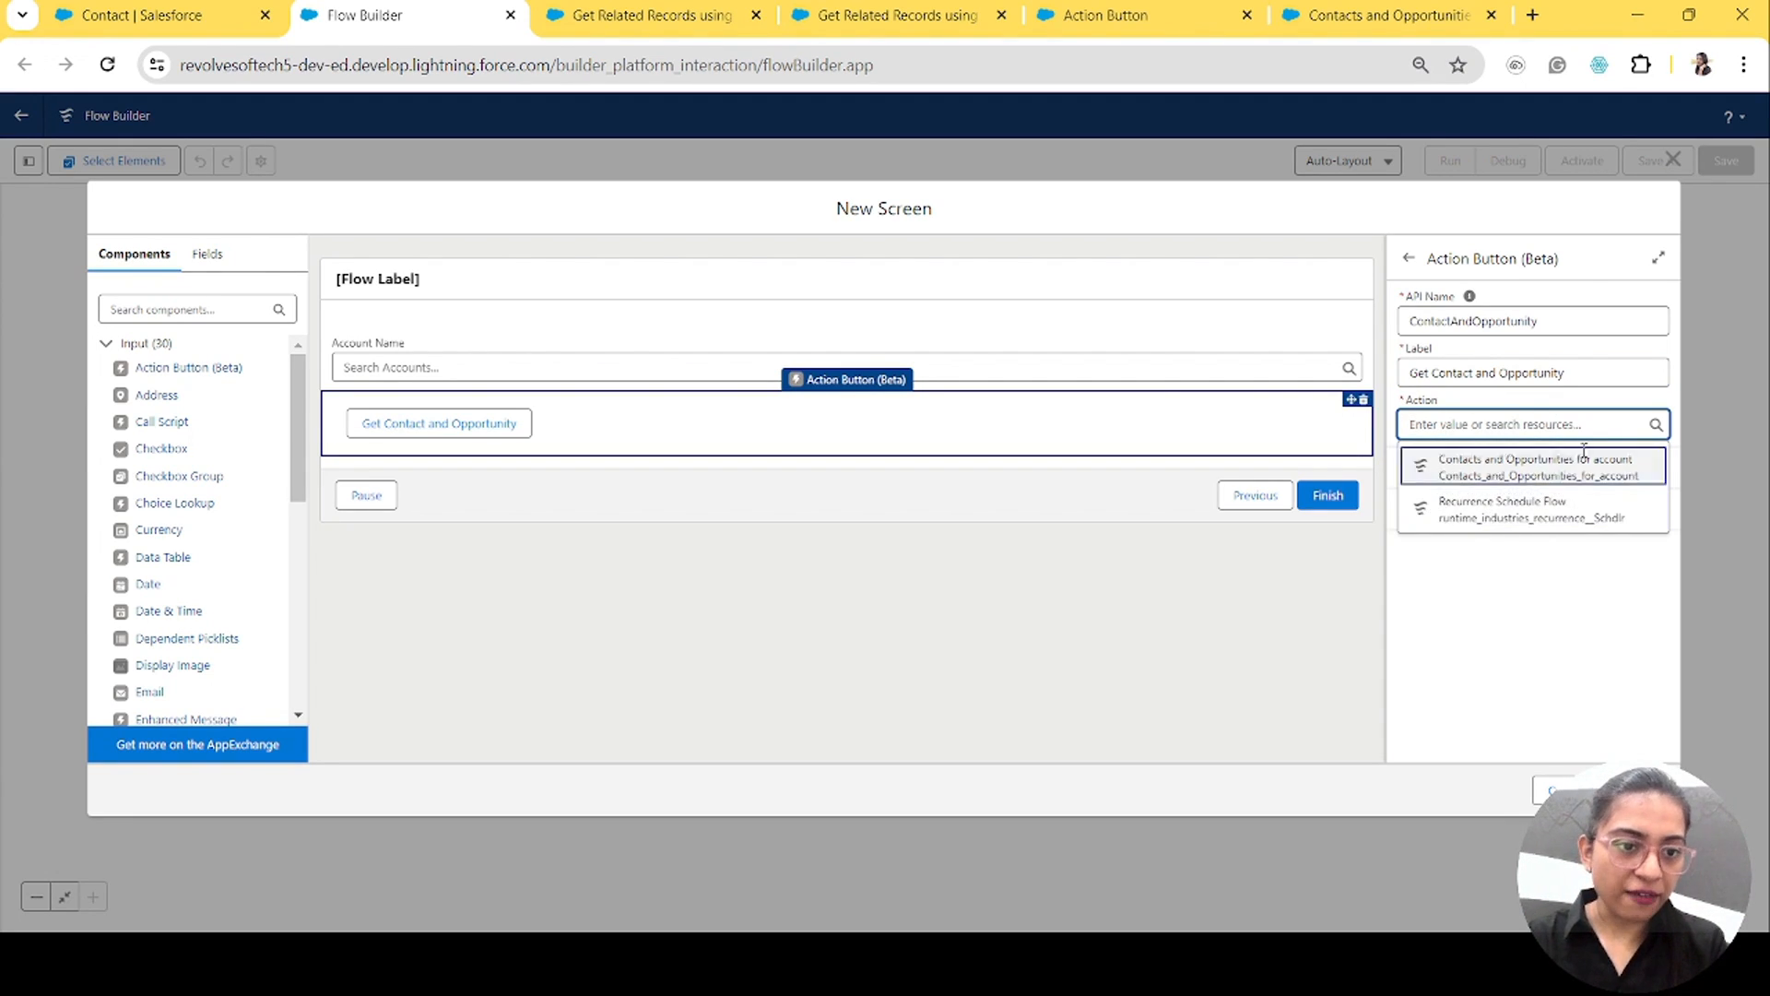
click(1505, 470)
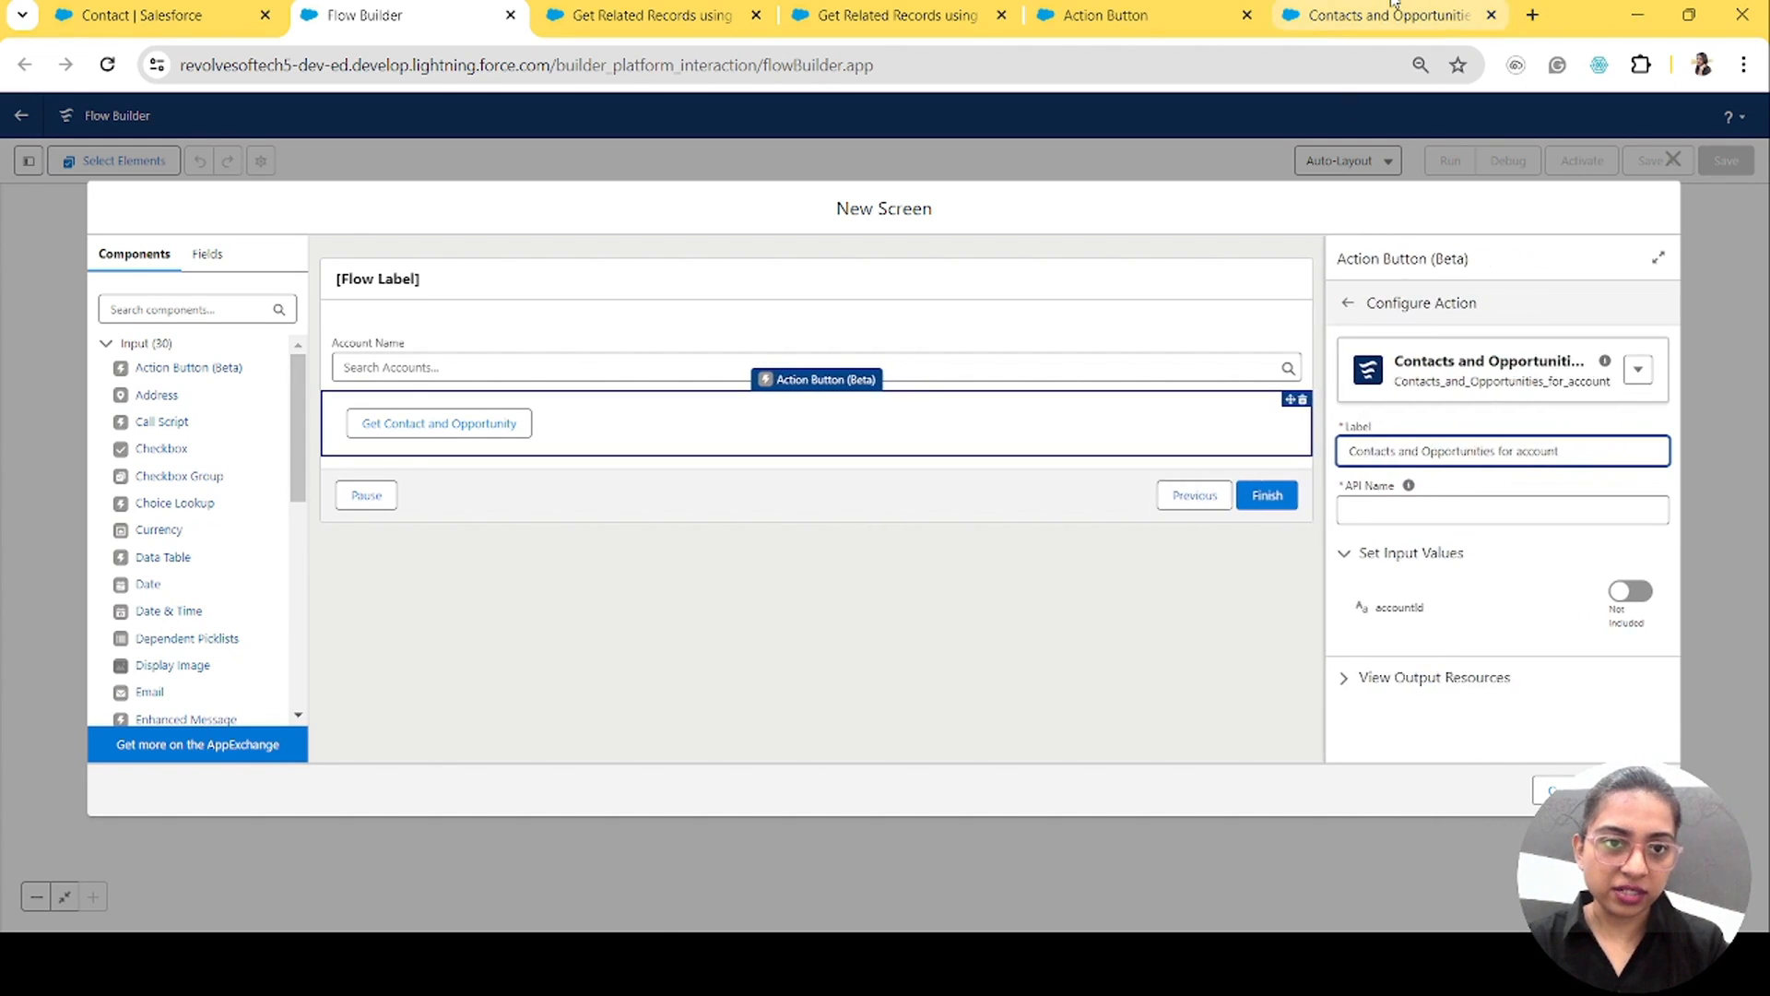
click(1388, 15)
click(369, 15)
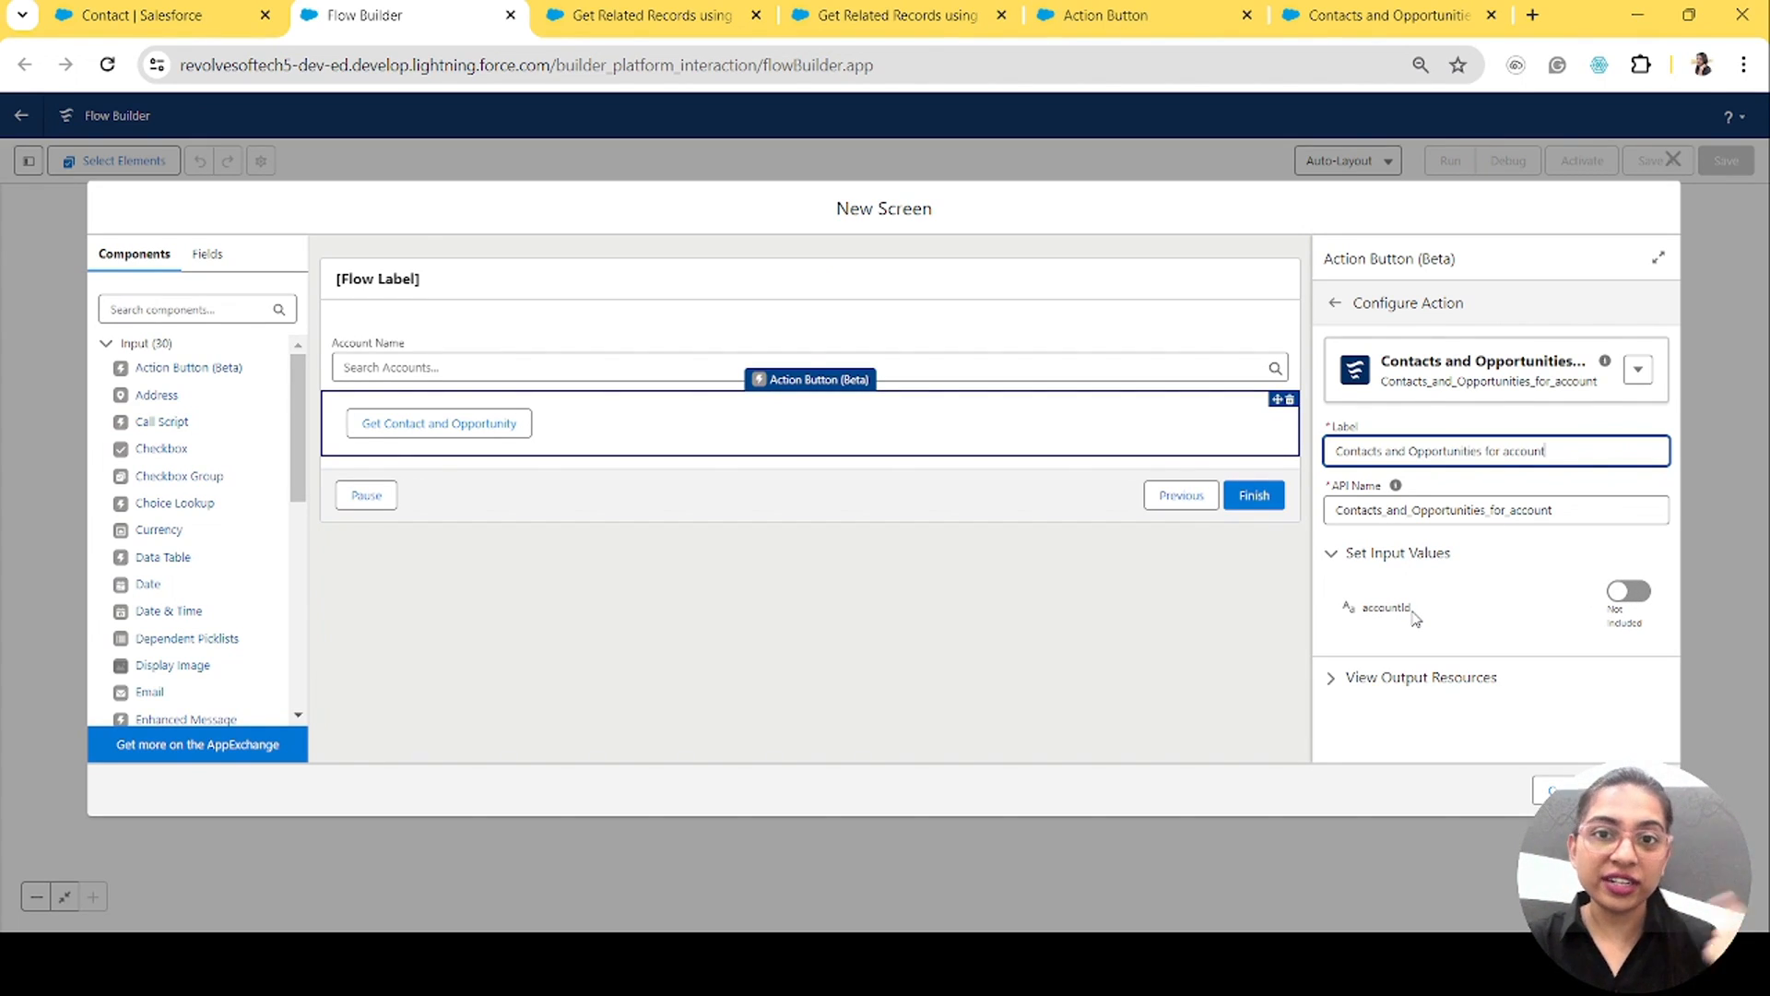
Step: Include the action's accountId input, set it to {!AccountName.recordId}, and review the action's output resources
click(1630, 599)
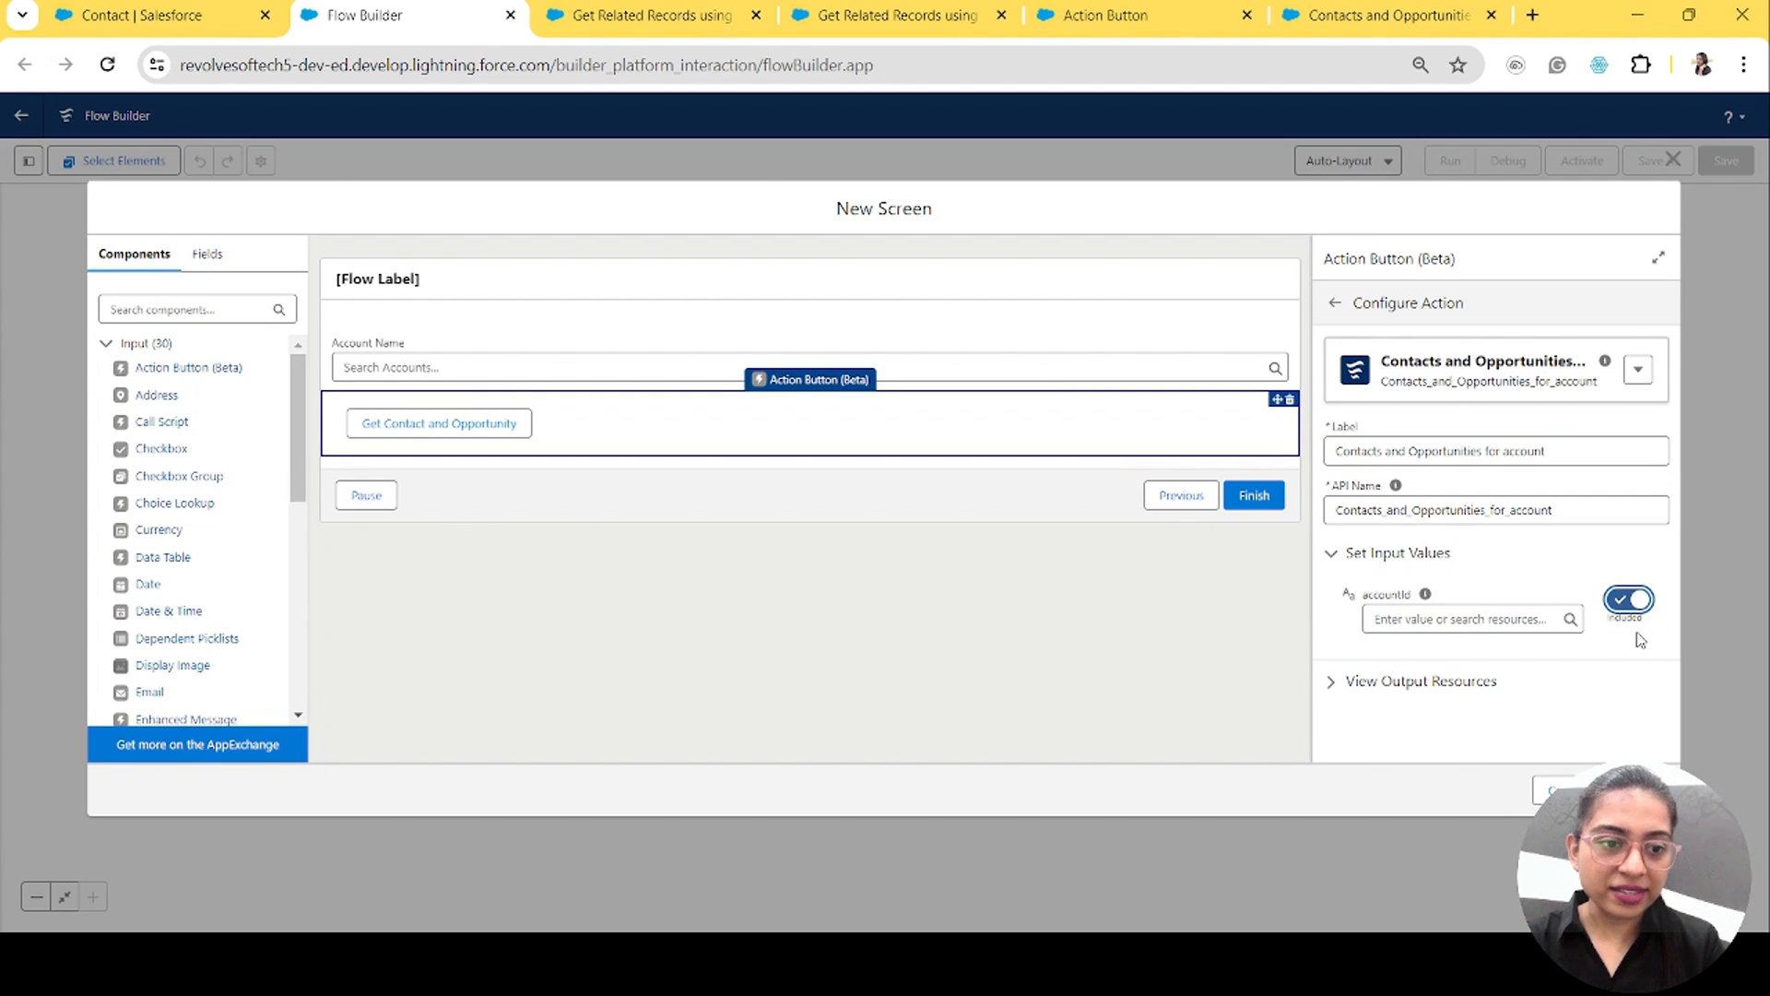
click(1425, 619)
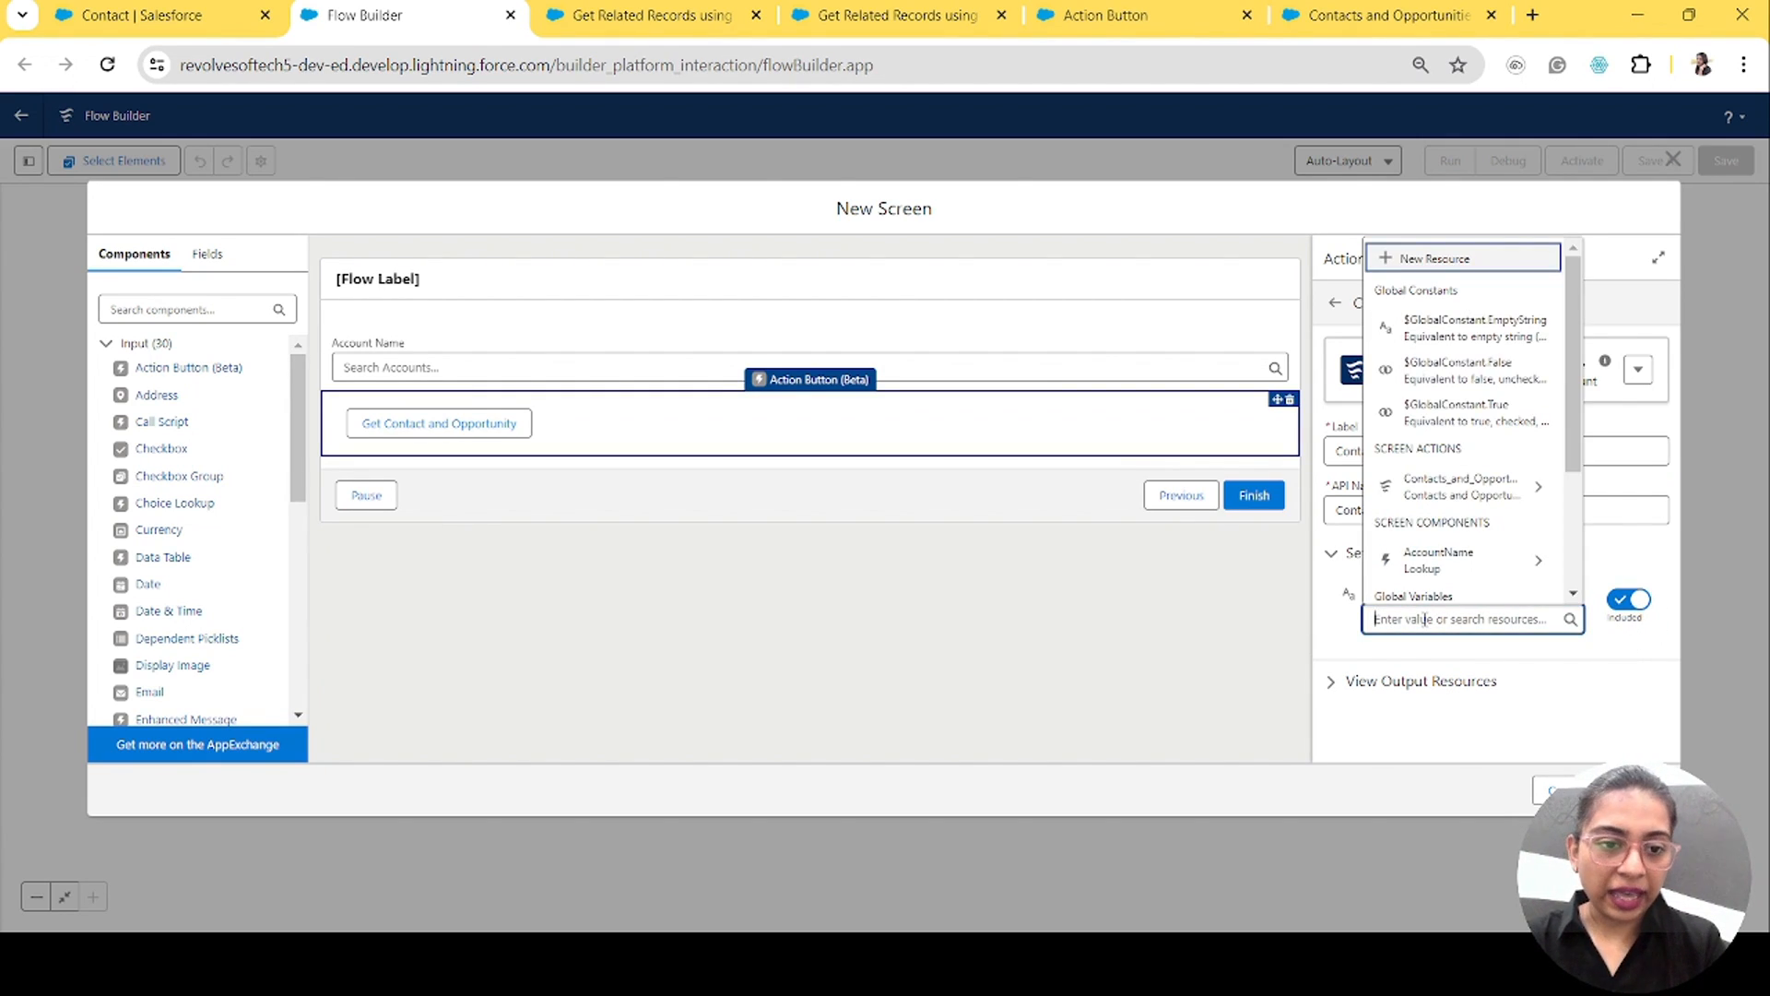
text(acc)
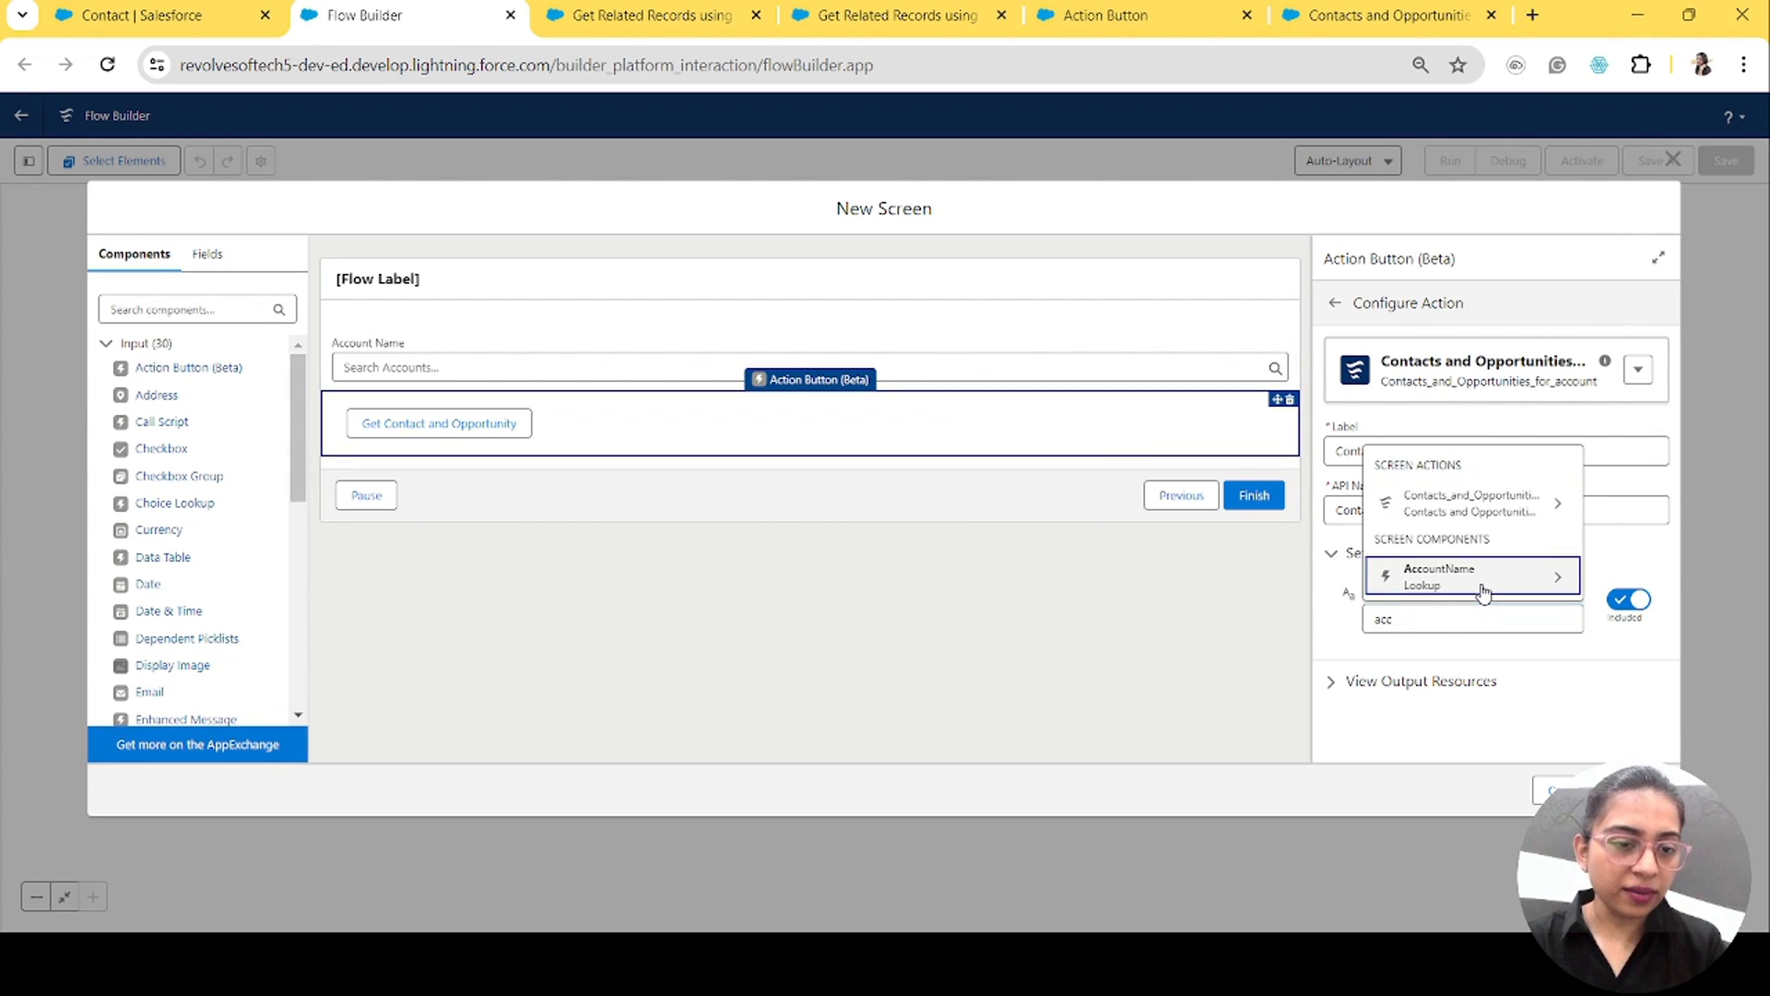
click(1478, 590)
click(1439, 666)
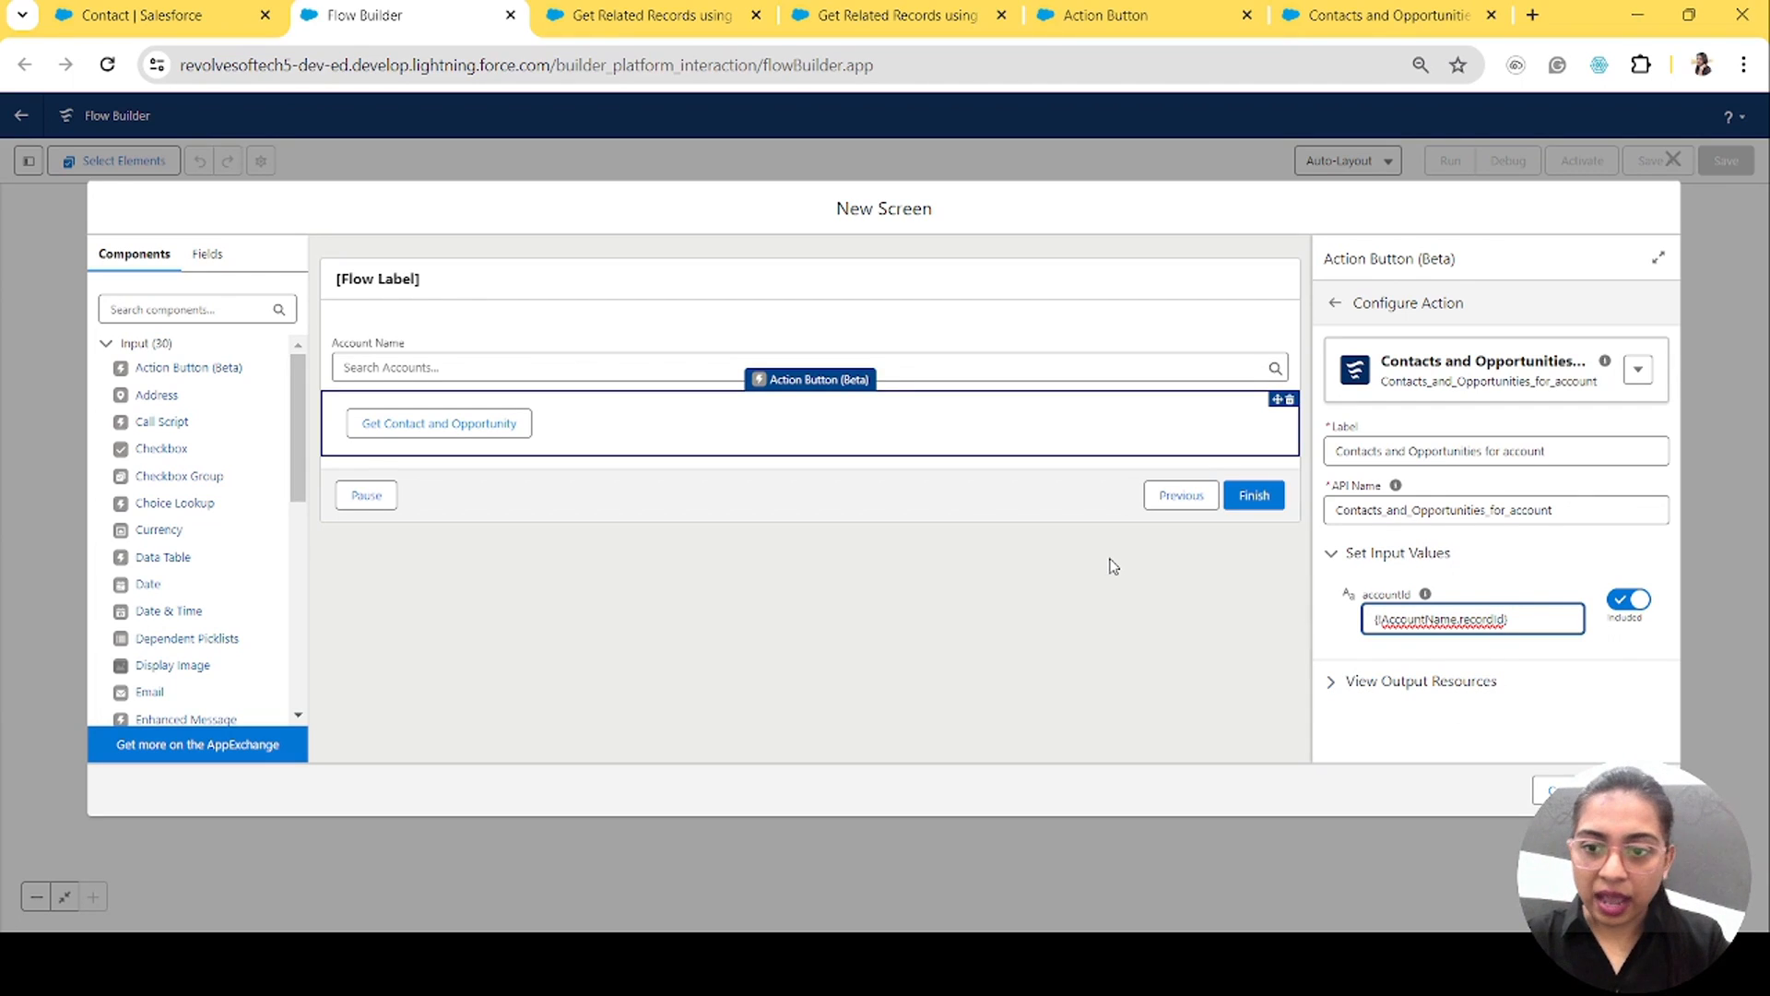
click(1333, 687)
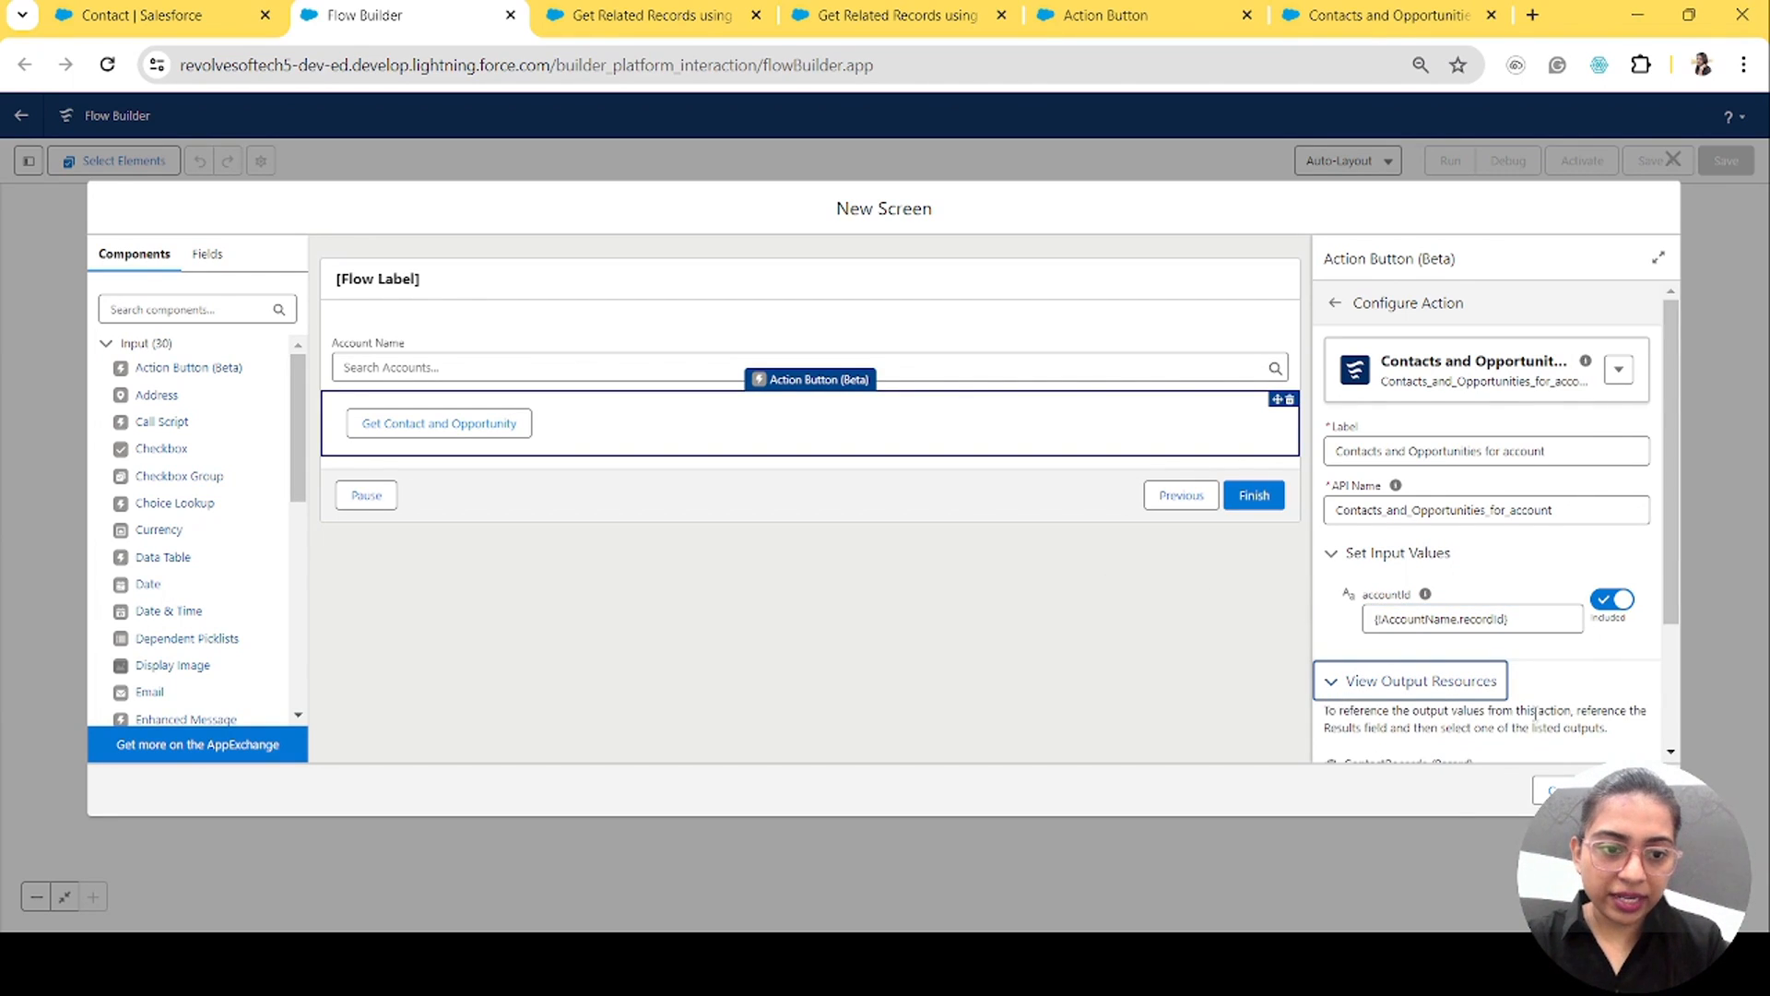
scroll(1535, 711, down, 2)
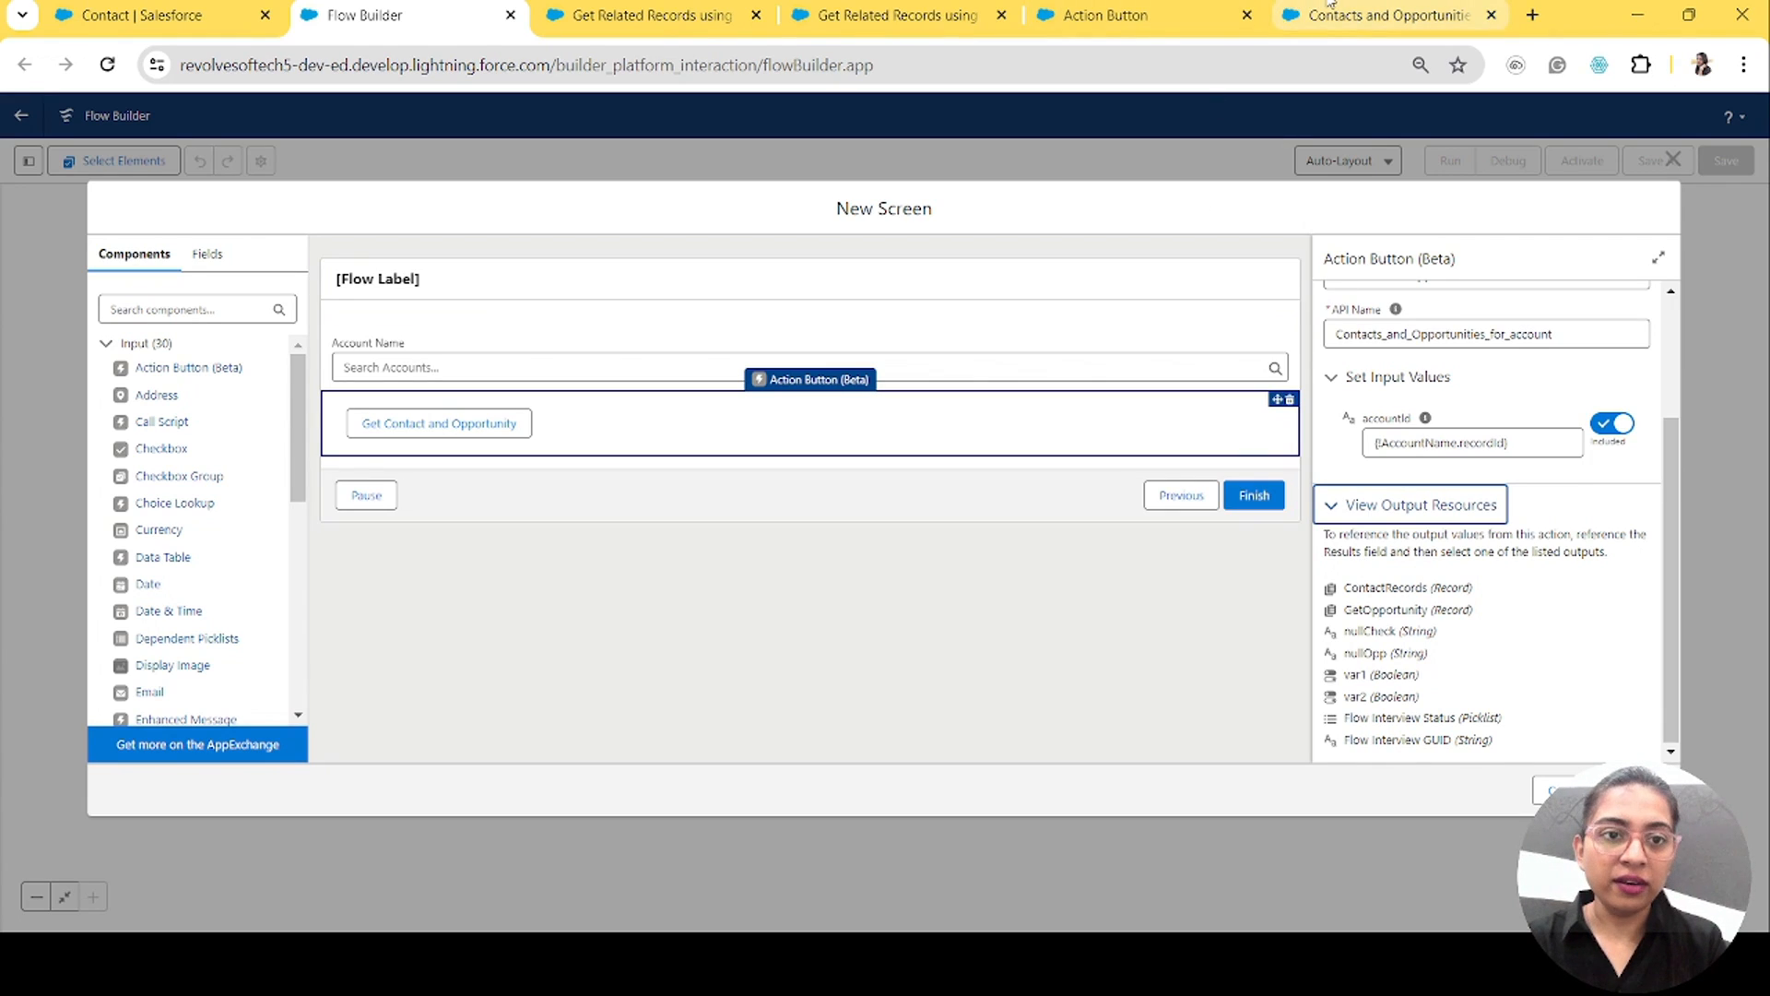
Step: In the open autolaunched flow, check the input and output availability of the ContactRecords and accountId variables
click(1378, 15)
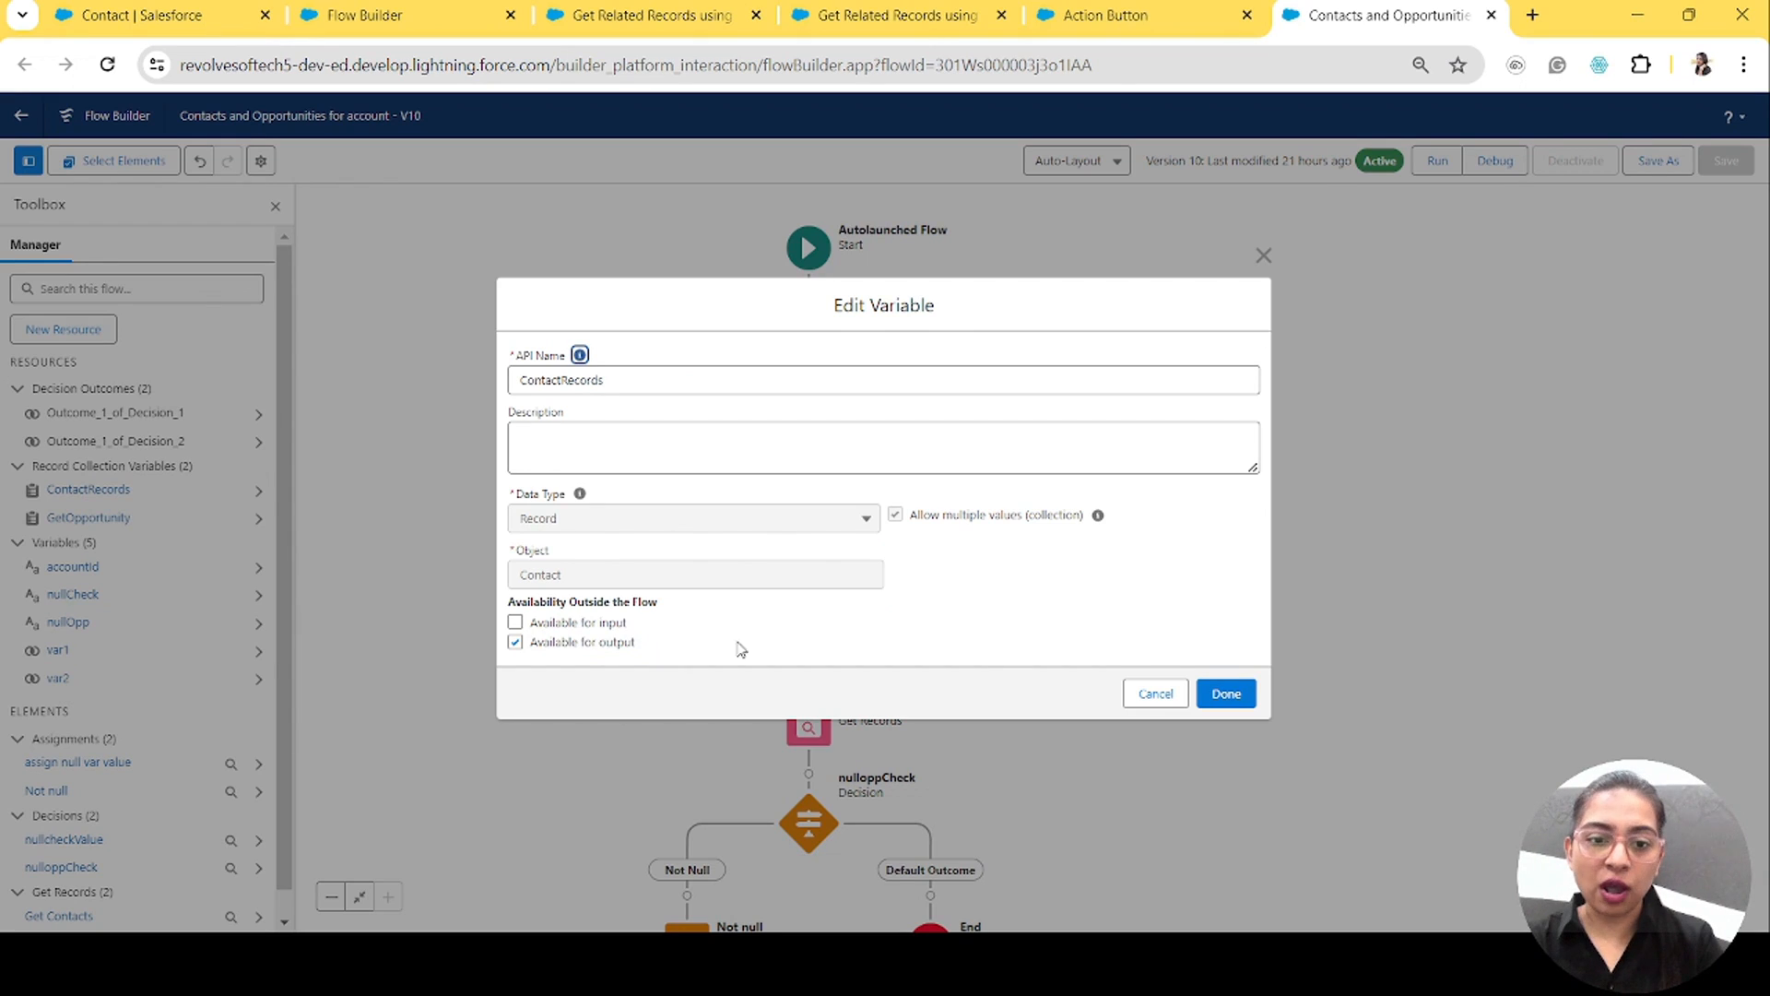
click(1156, 695)
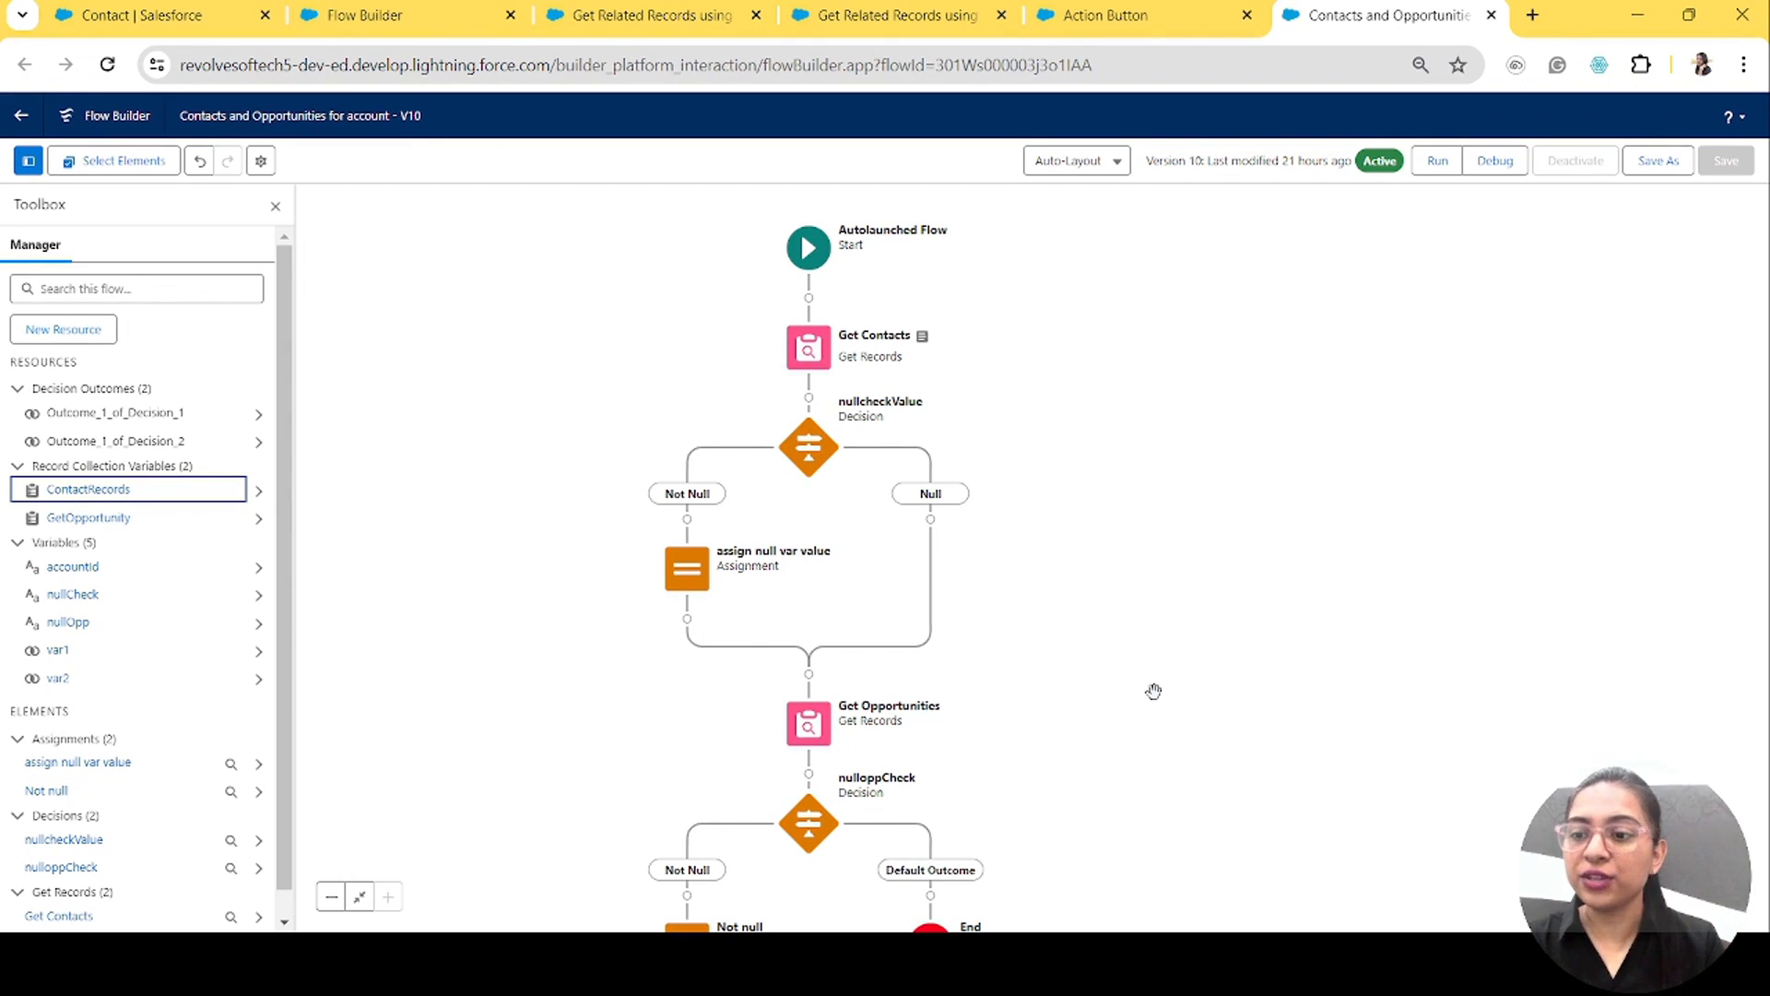
click(78, 572)
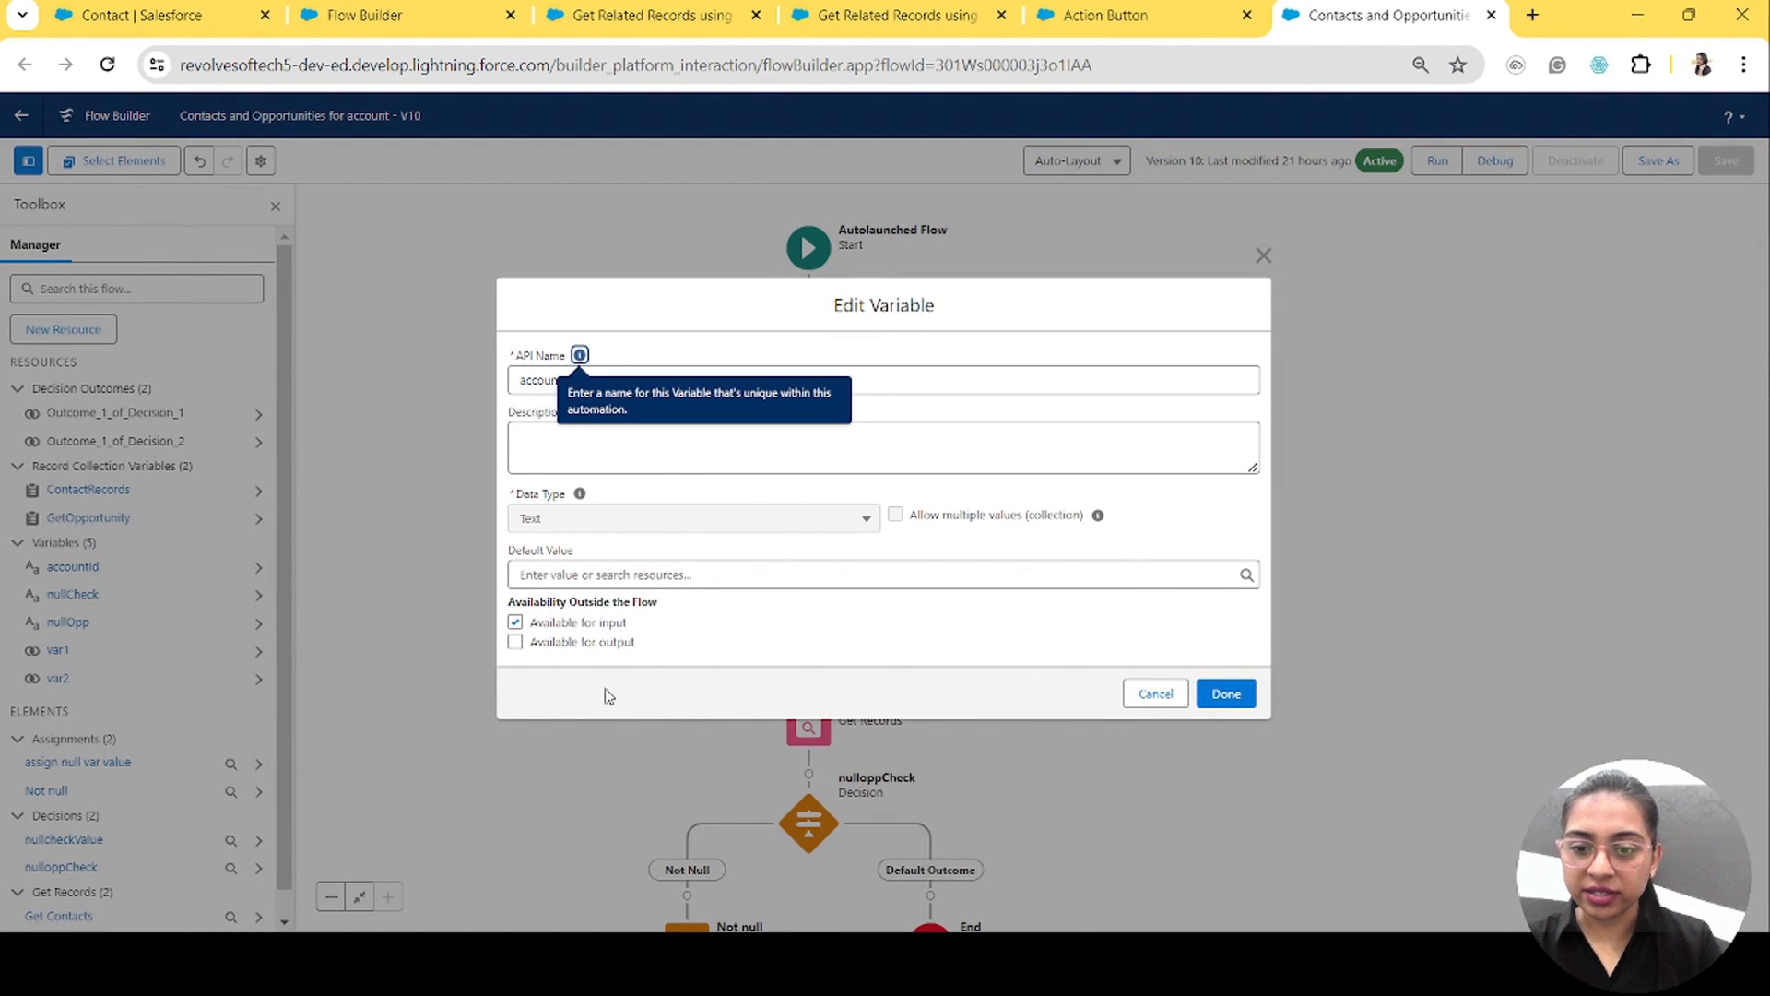
click(640, 635)
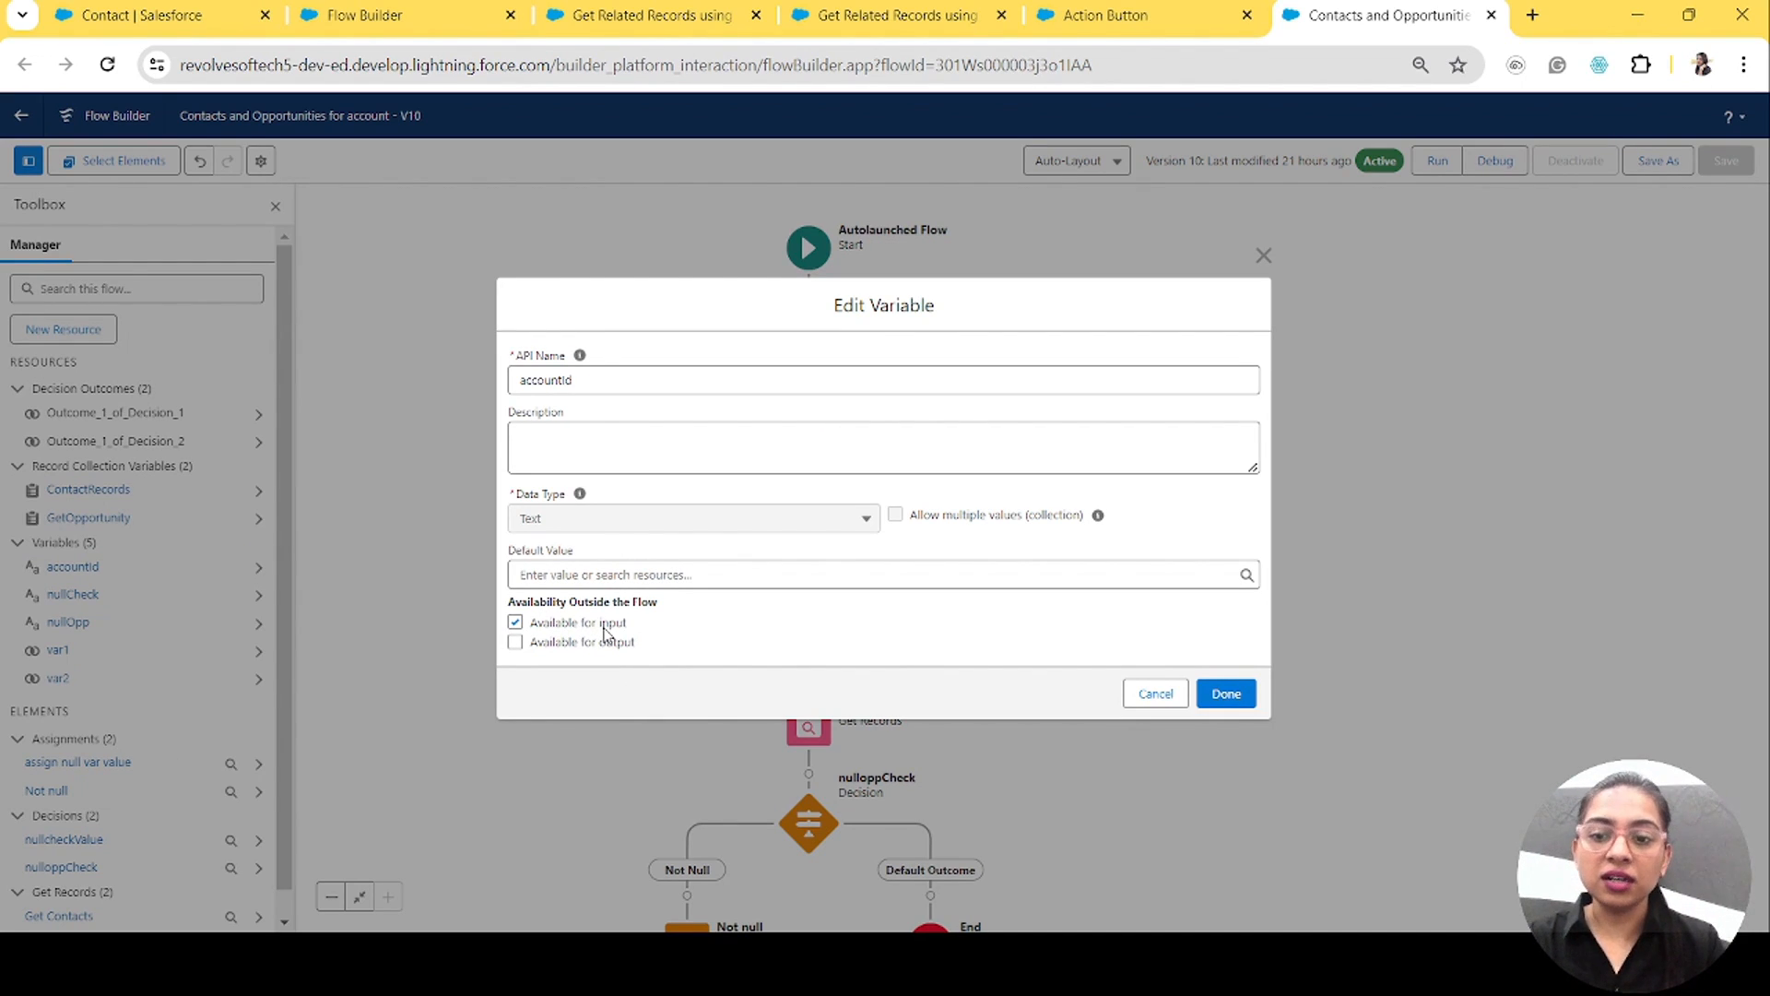
Step: Return to the screen flow and review the action's accountId input value and its output resources, including var1 and var2
click(430, 11)
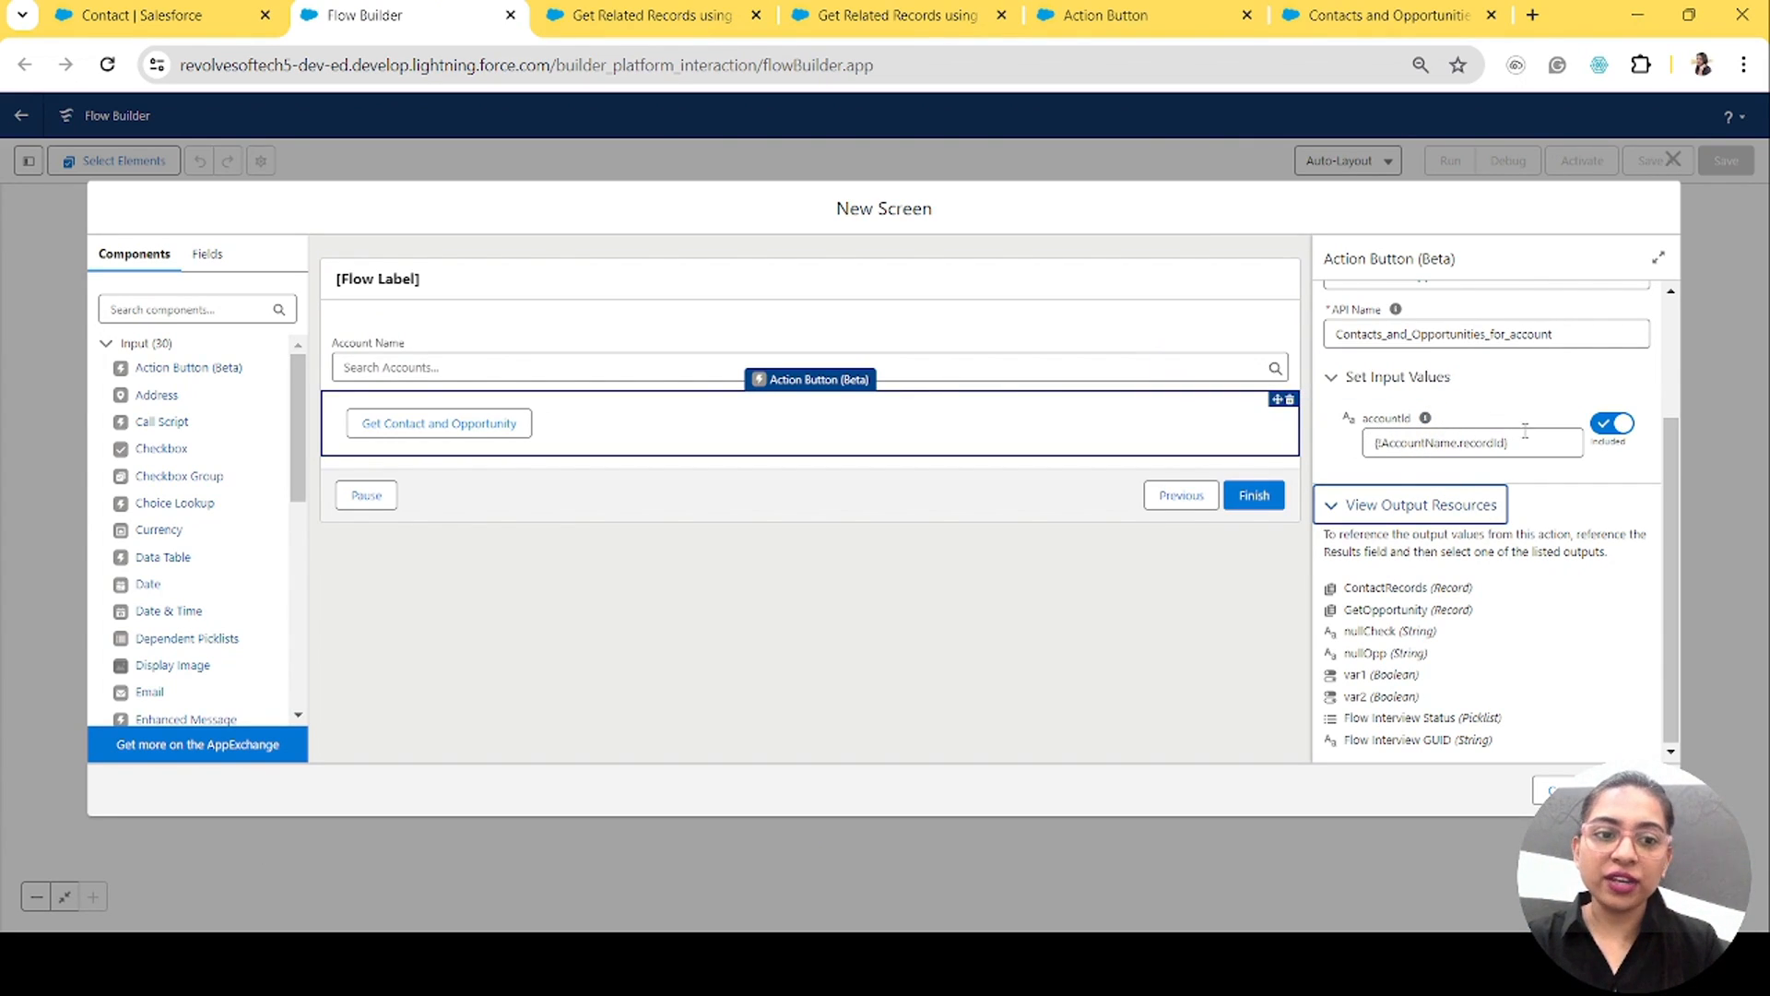
click(1457, 378)
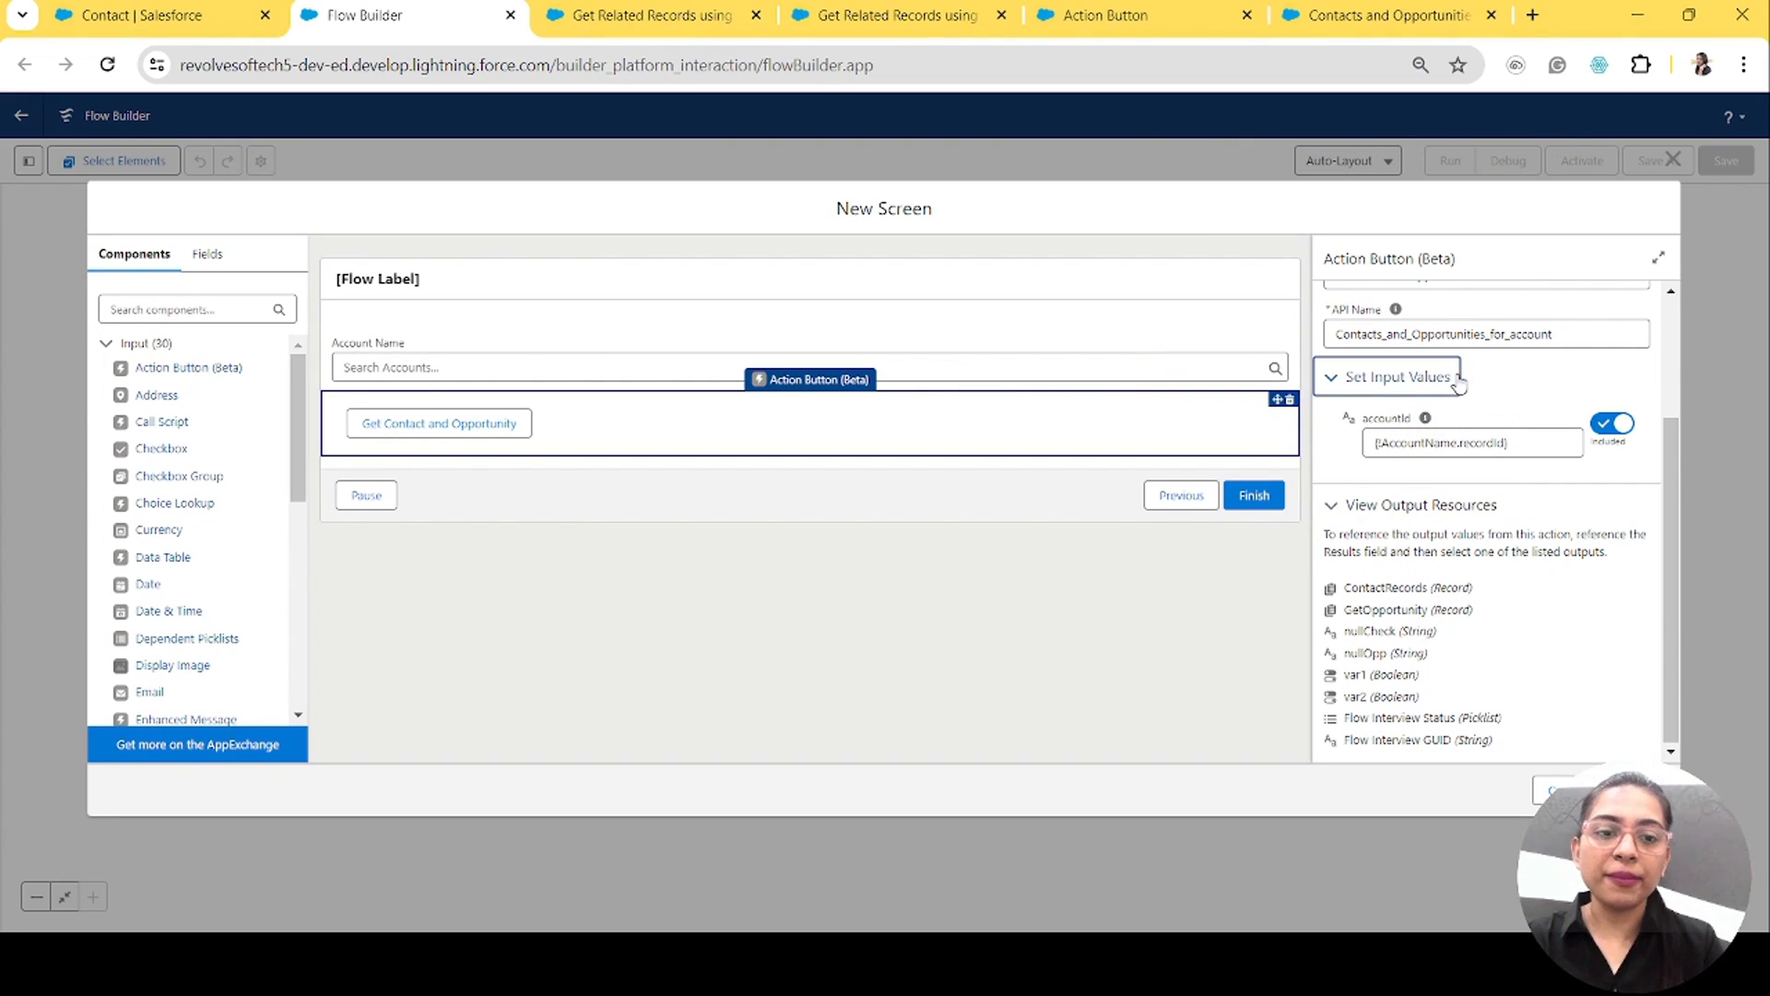
click(1376, 378)
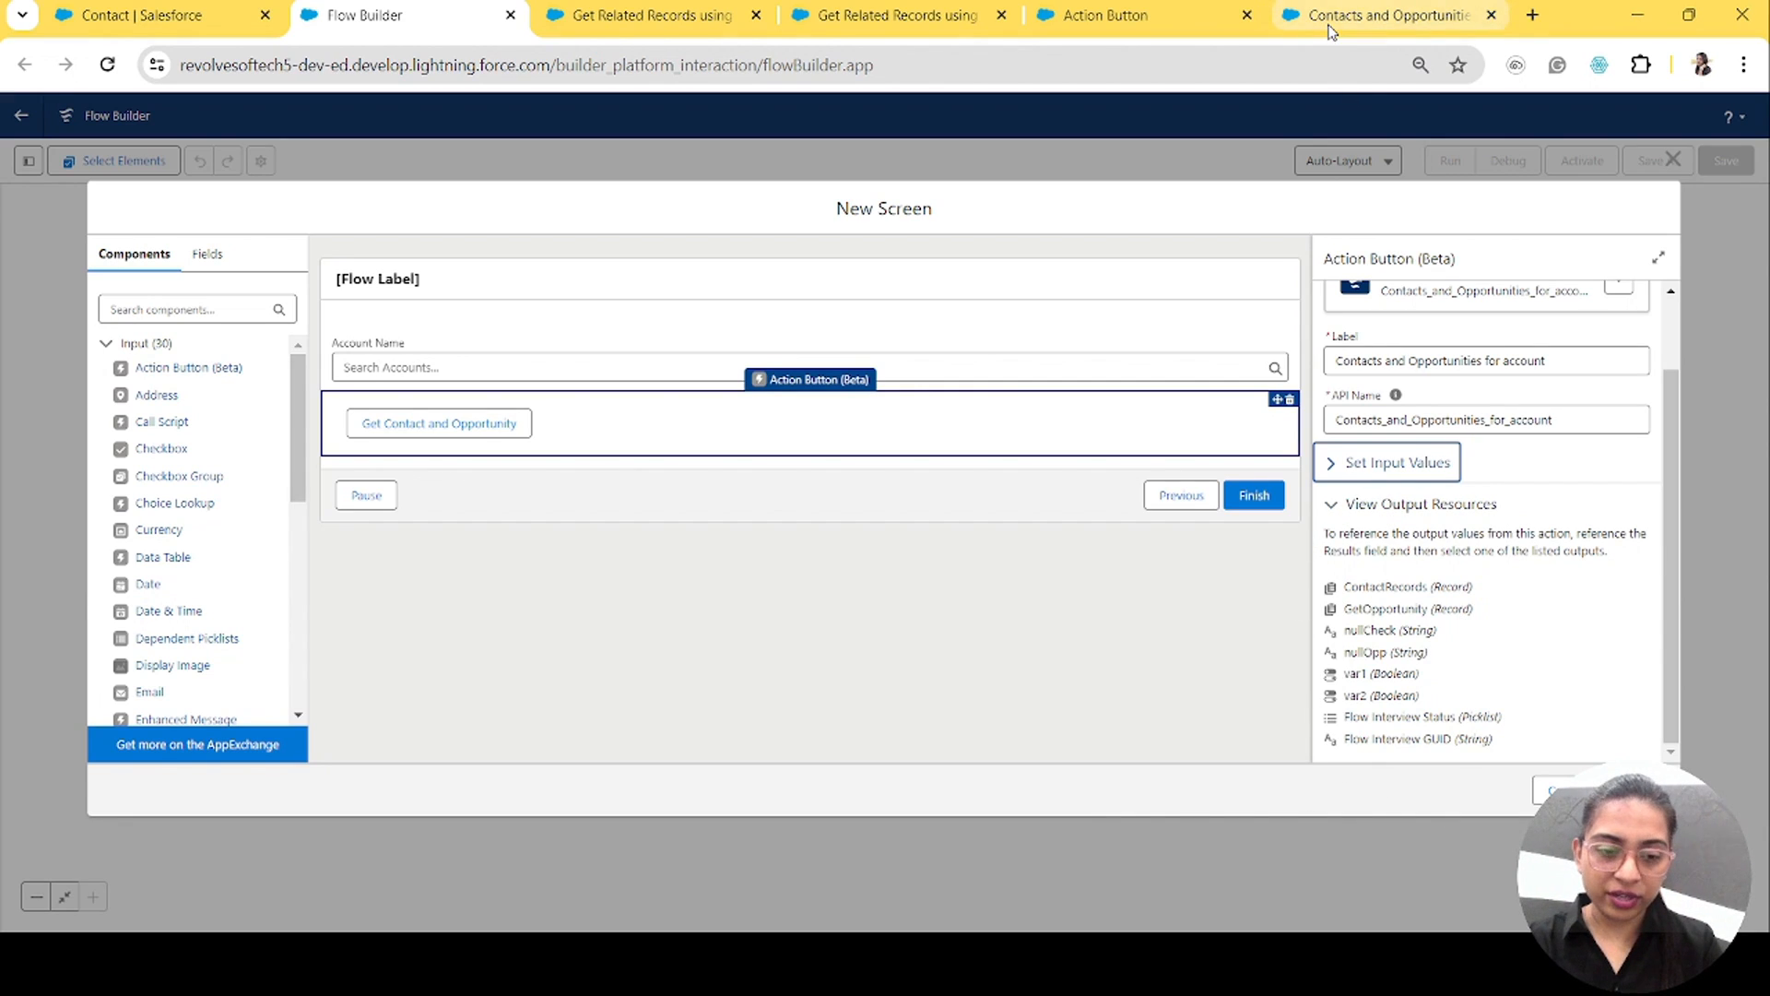
drag(1344, 674, 1378, 687)
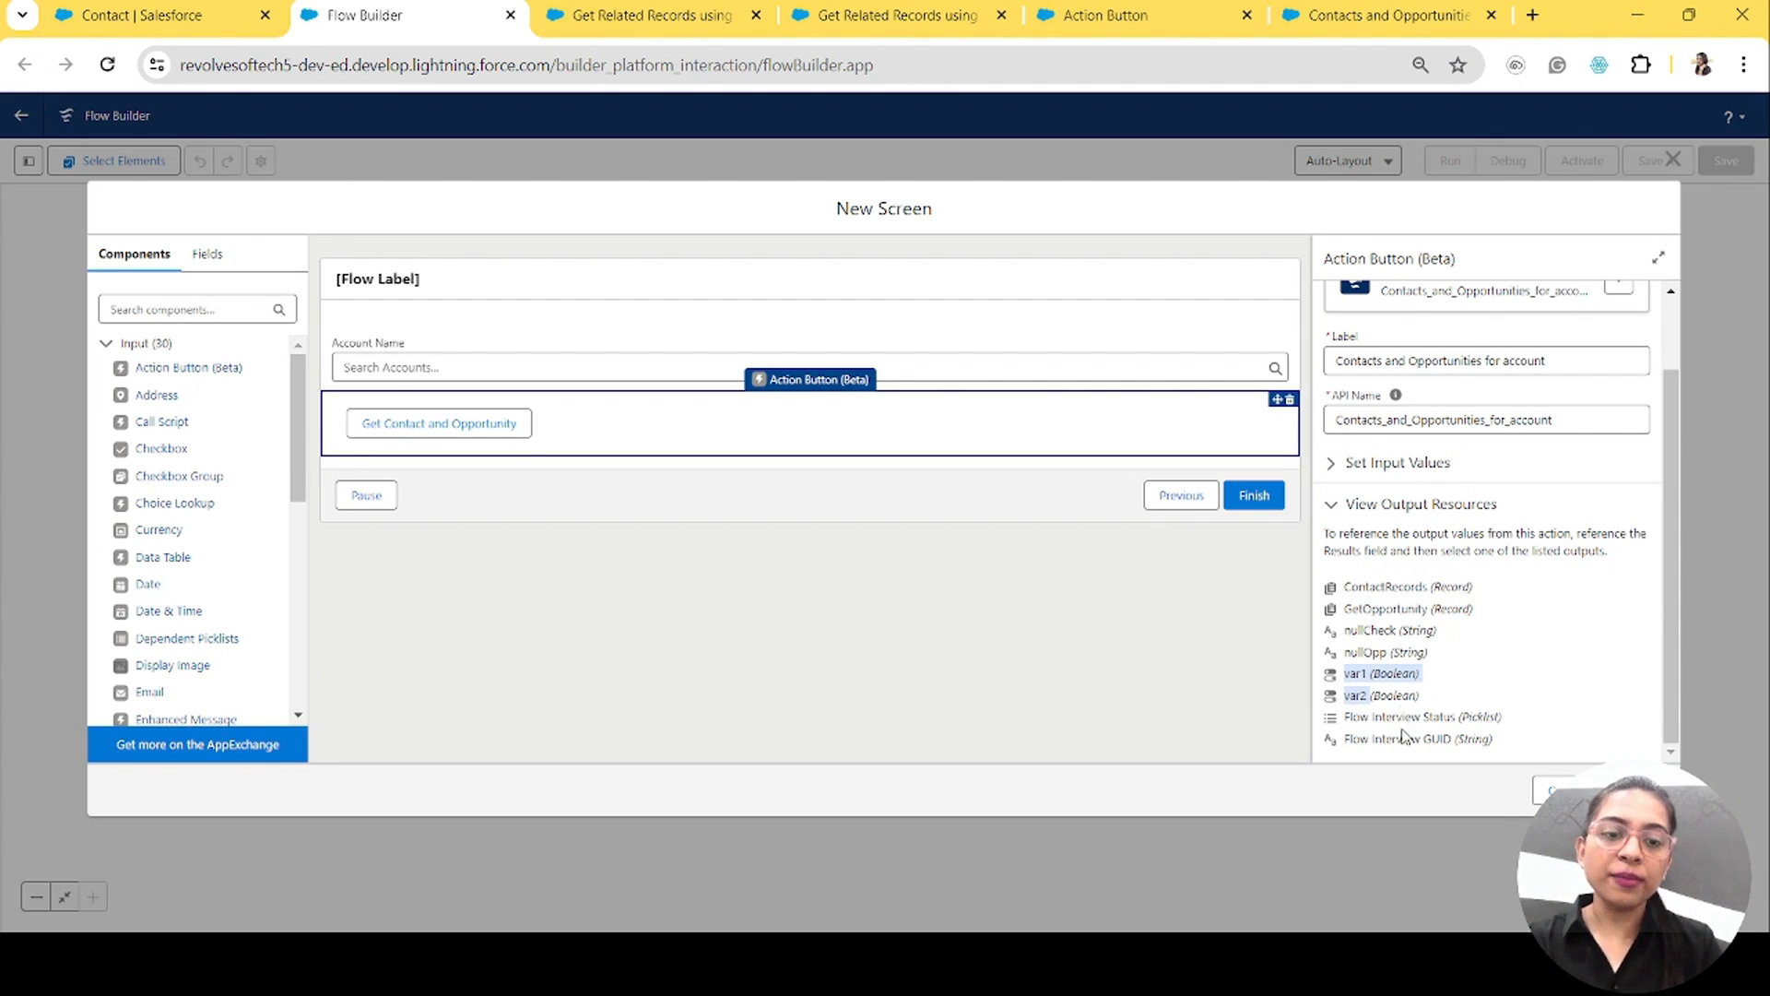
click(1443, 710)
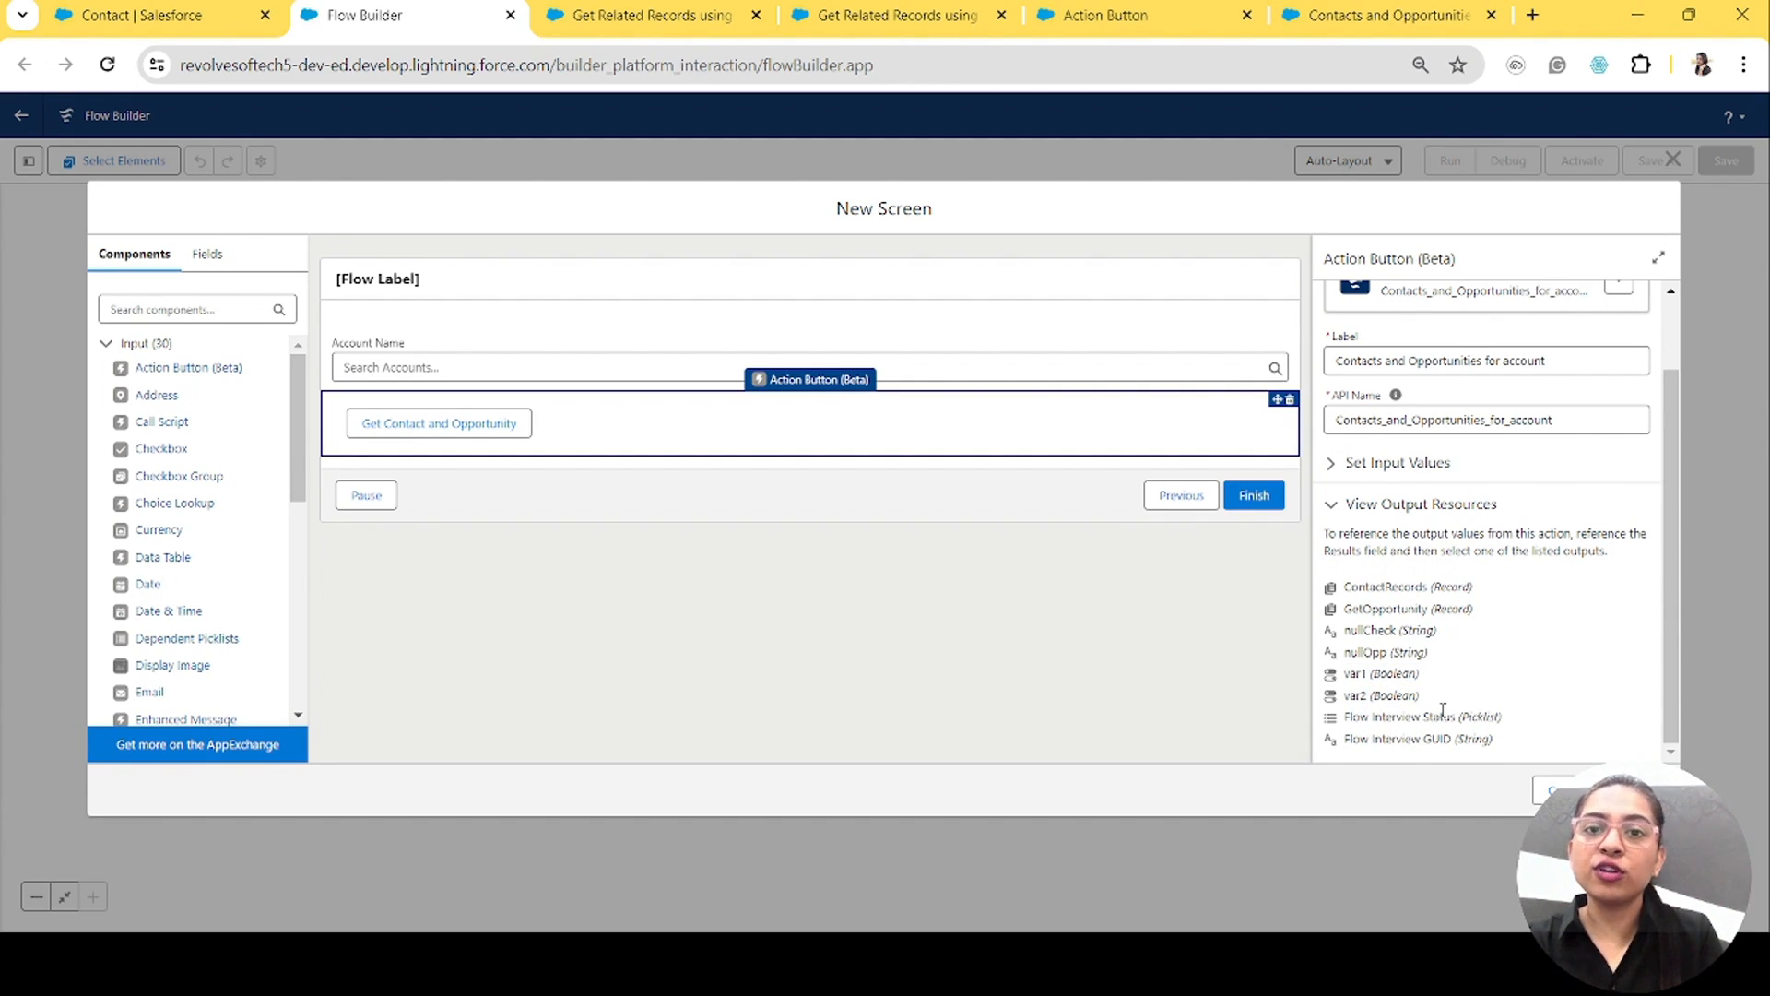
Step: In the autolaunched flow, check the output availability of the var1, var2 and GetOpportunity variables without changing them
click(1307, 14)
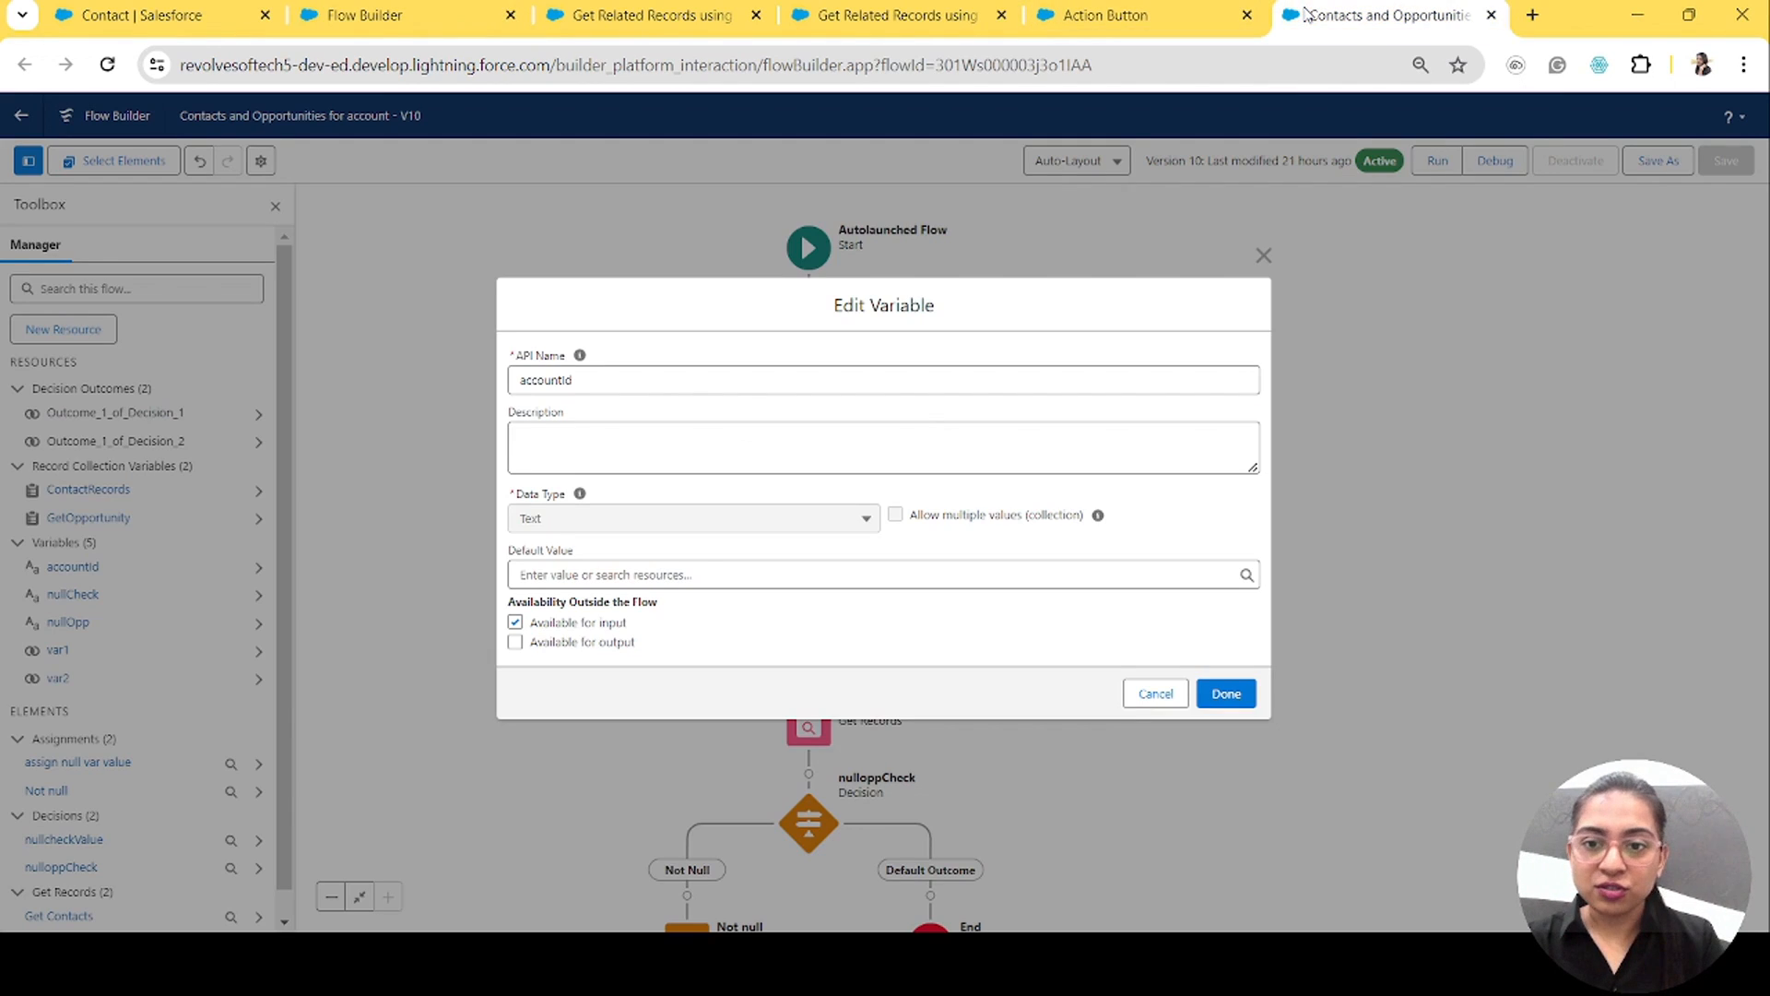
click(1155, 693)
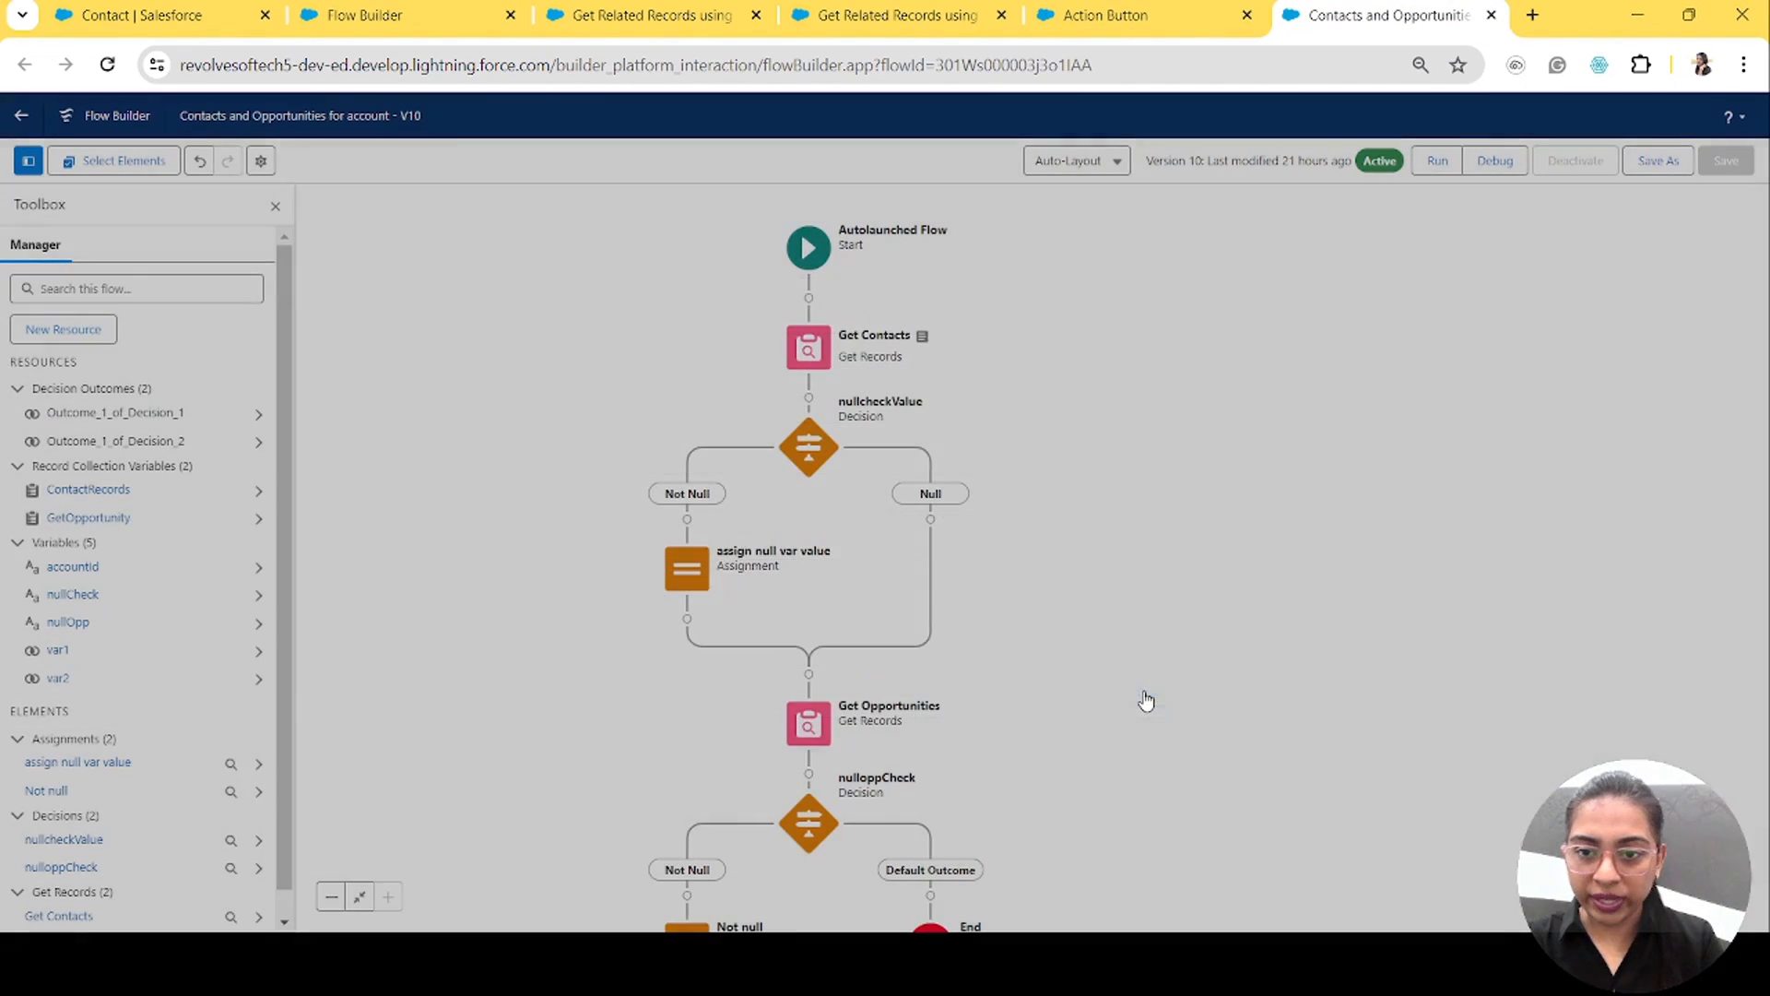
click(57, 651)
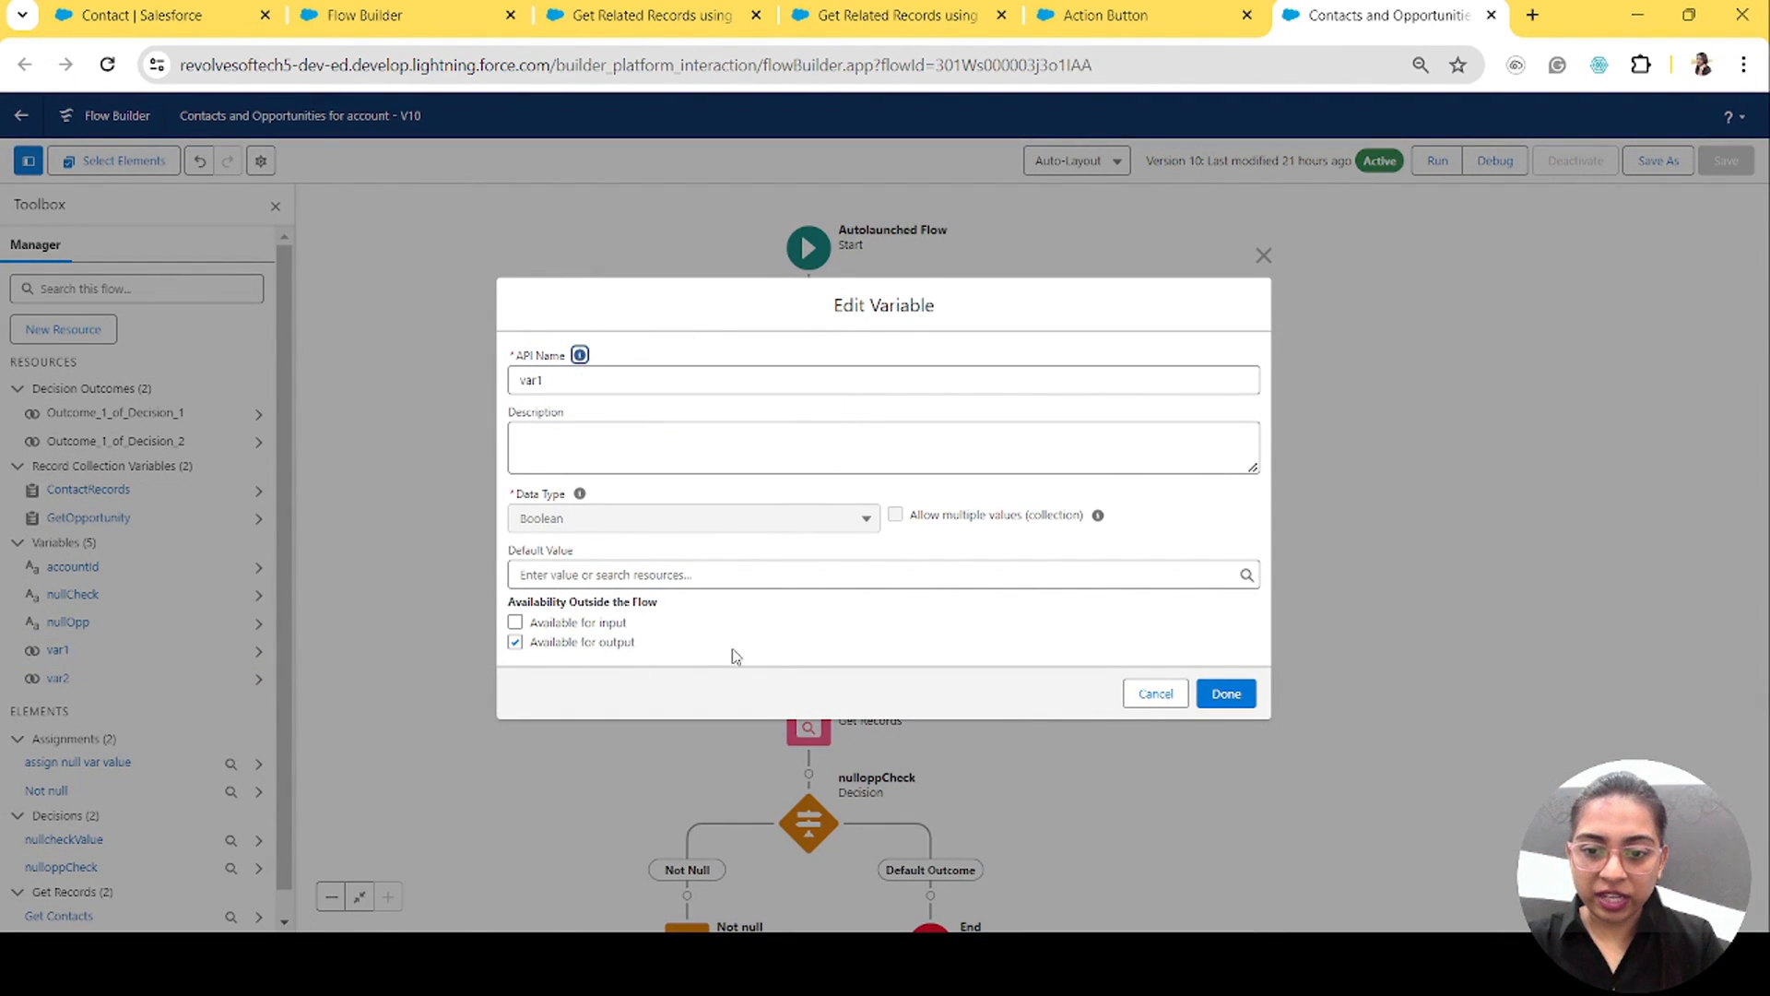
click(1152, 696)
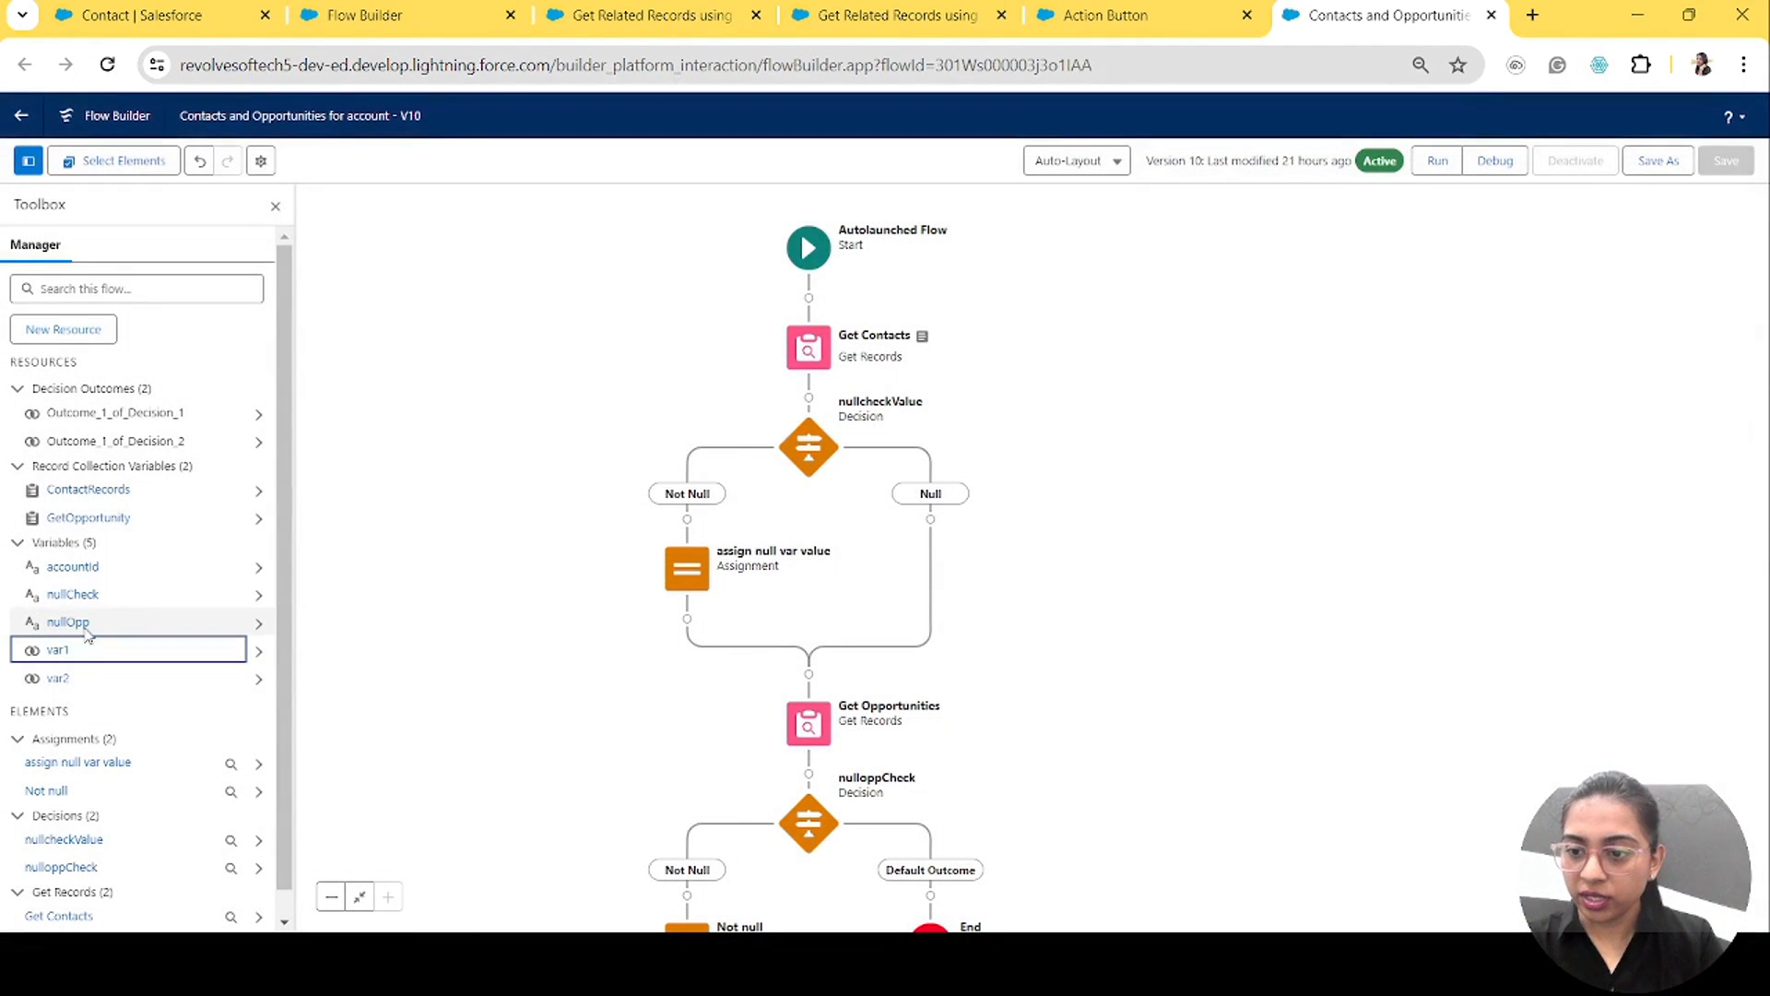
click(59, 681)
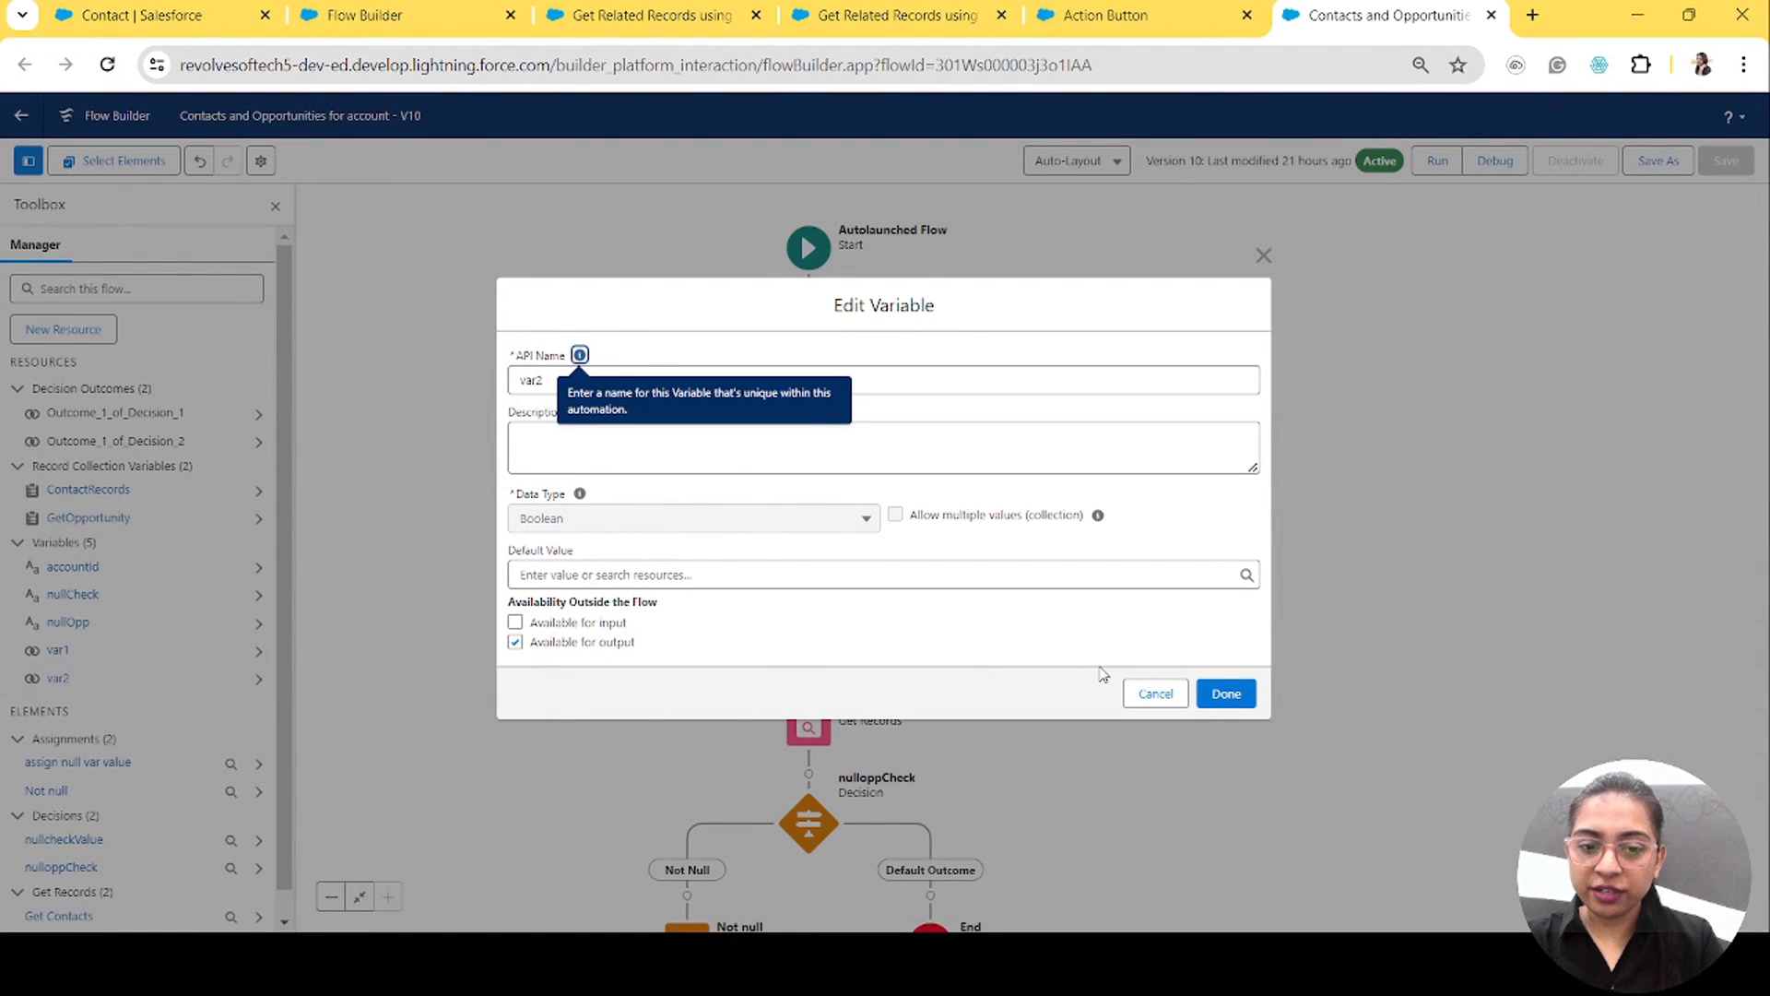
click(1156, 699)
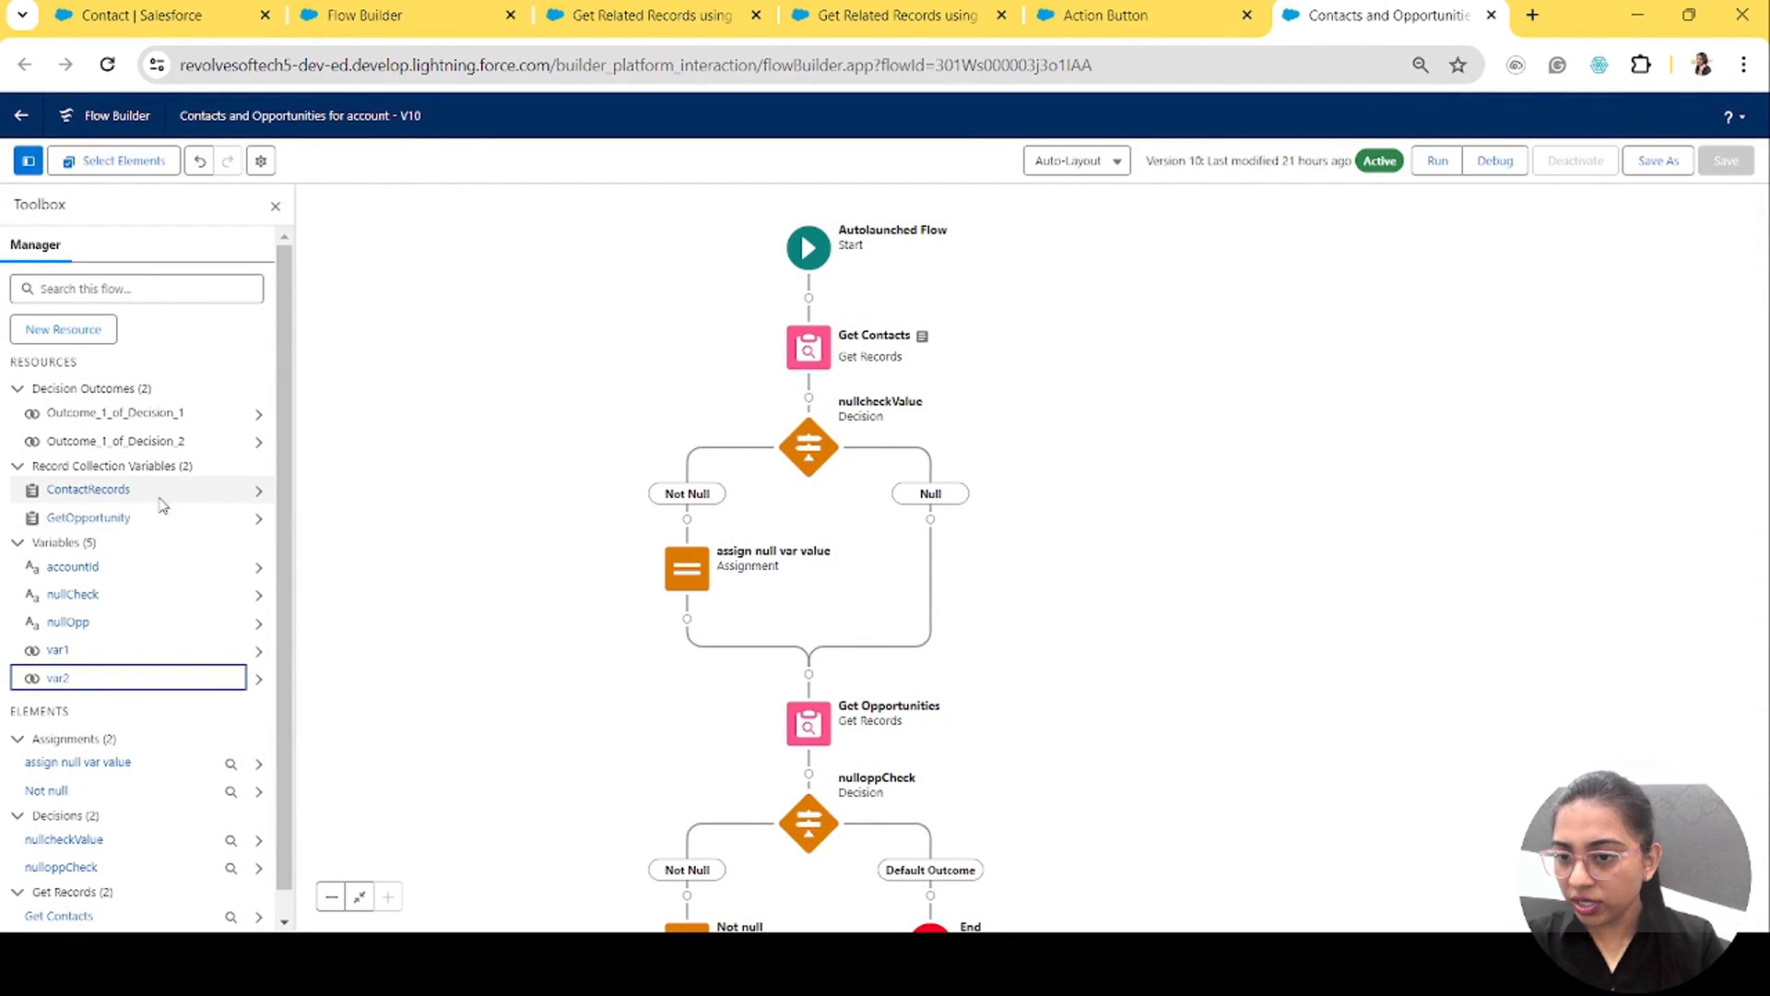
click(101, 522)
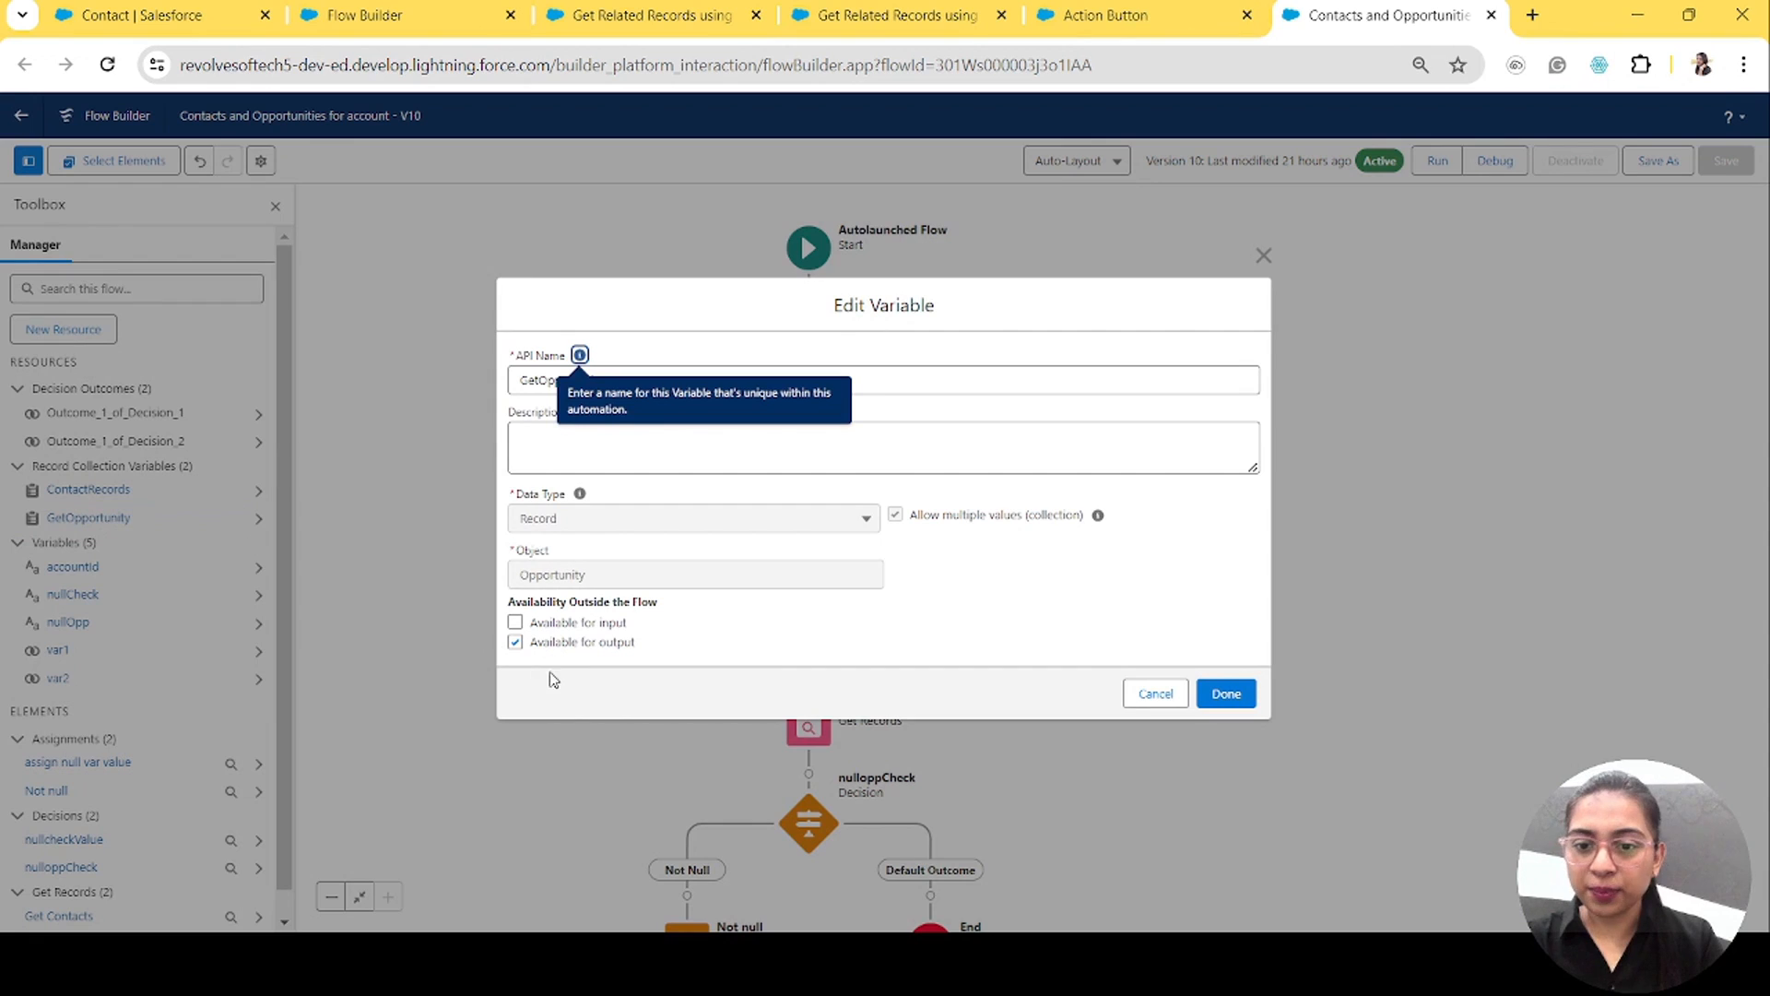
click(1156, 695)
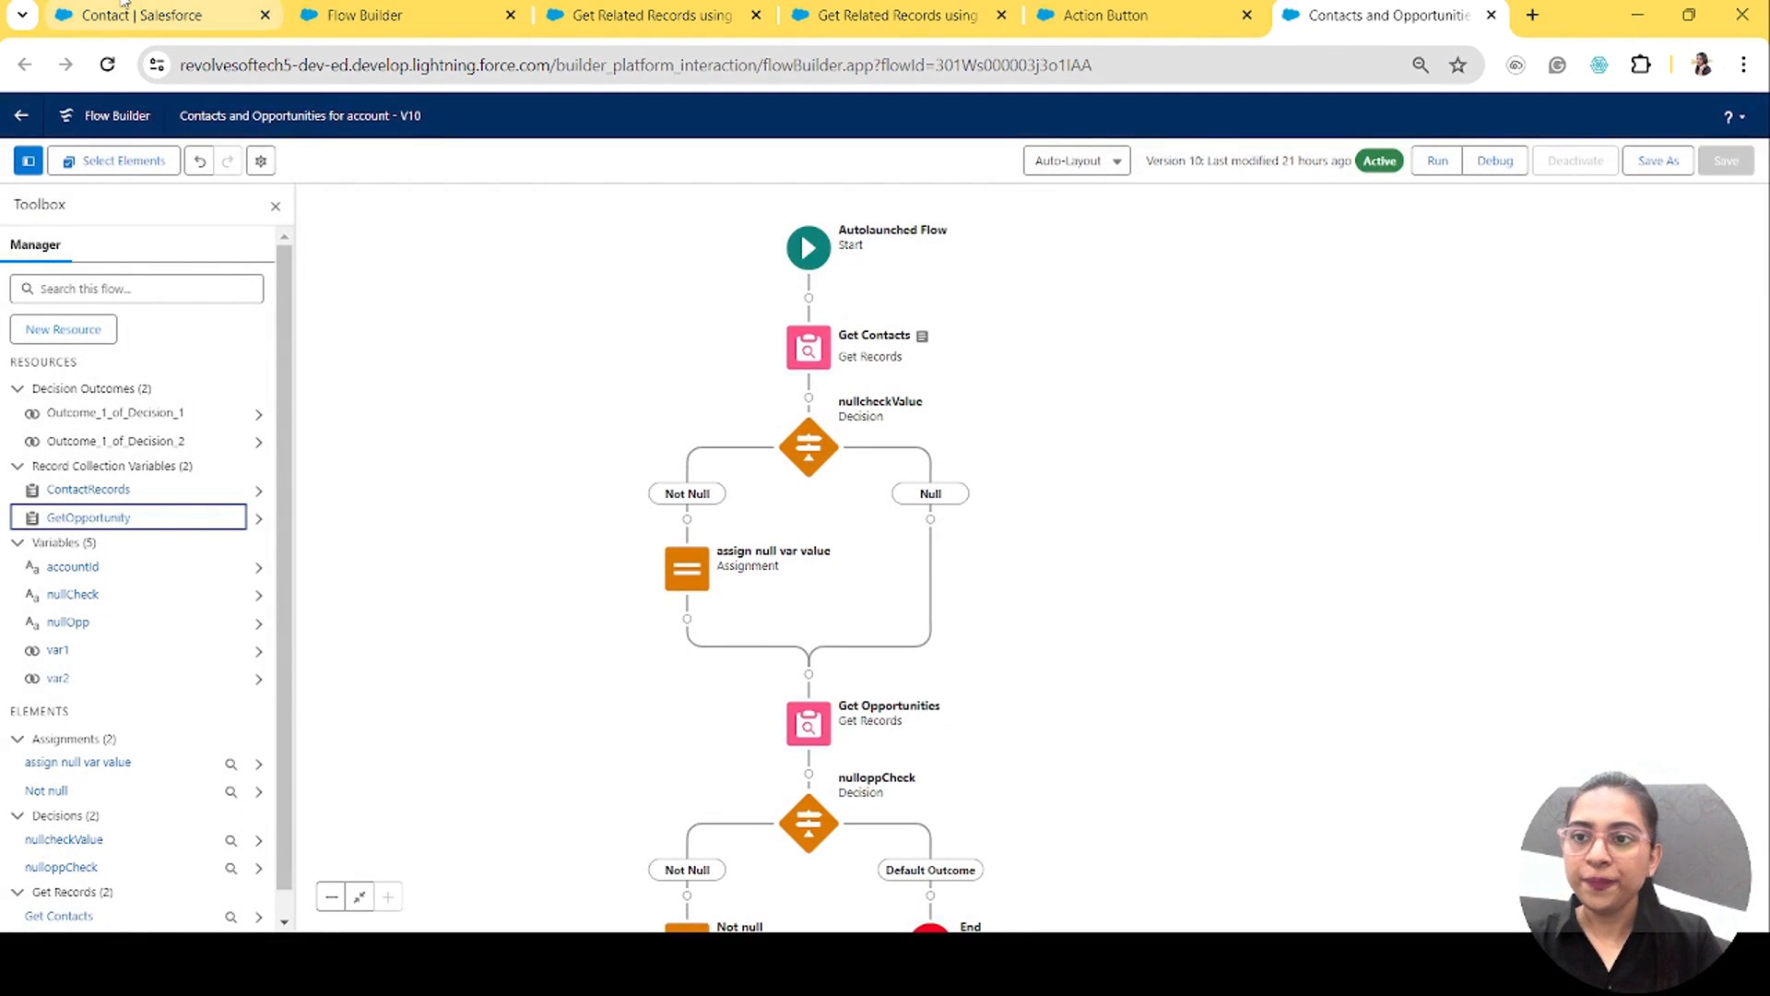
Step: Return to the screen flow and place a Data Table component below the Get Contact and Opportunity button
click(221, 15)
click(318, 7)
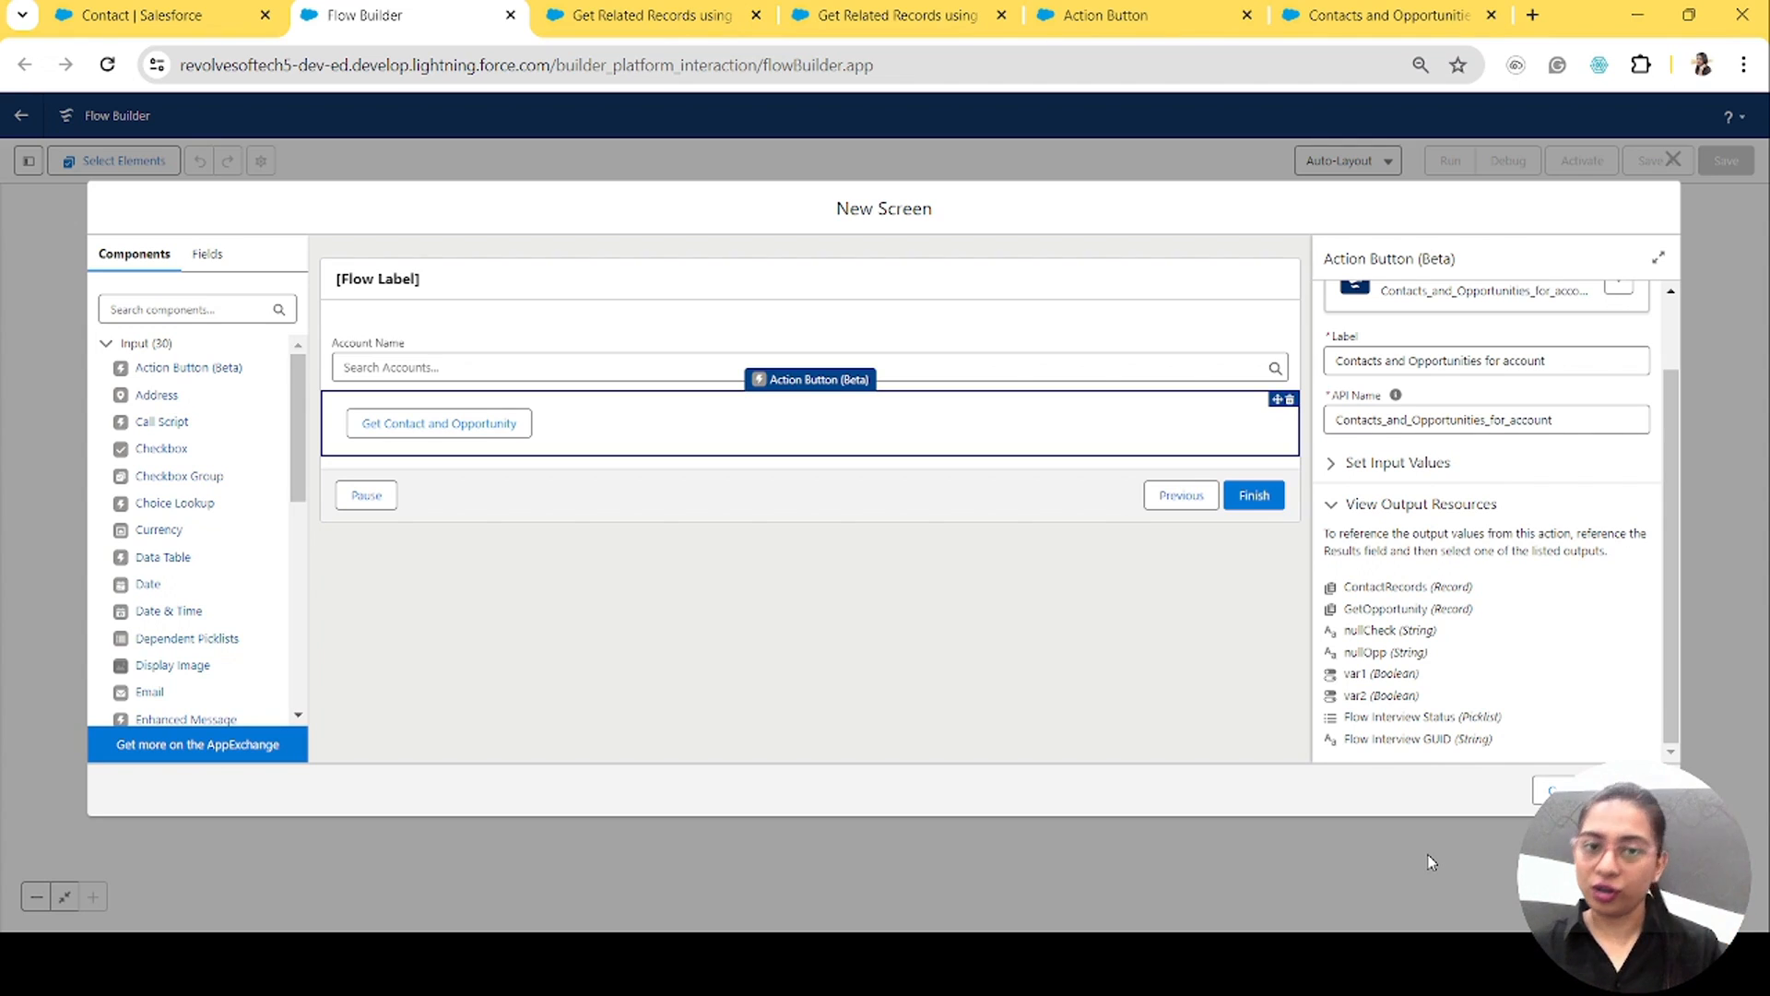
click(1330, 505)
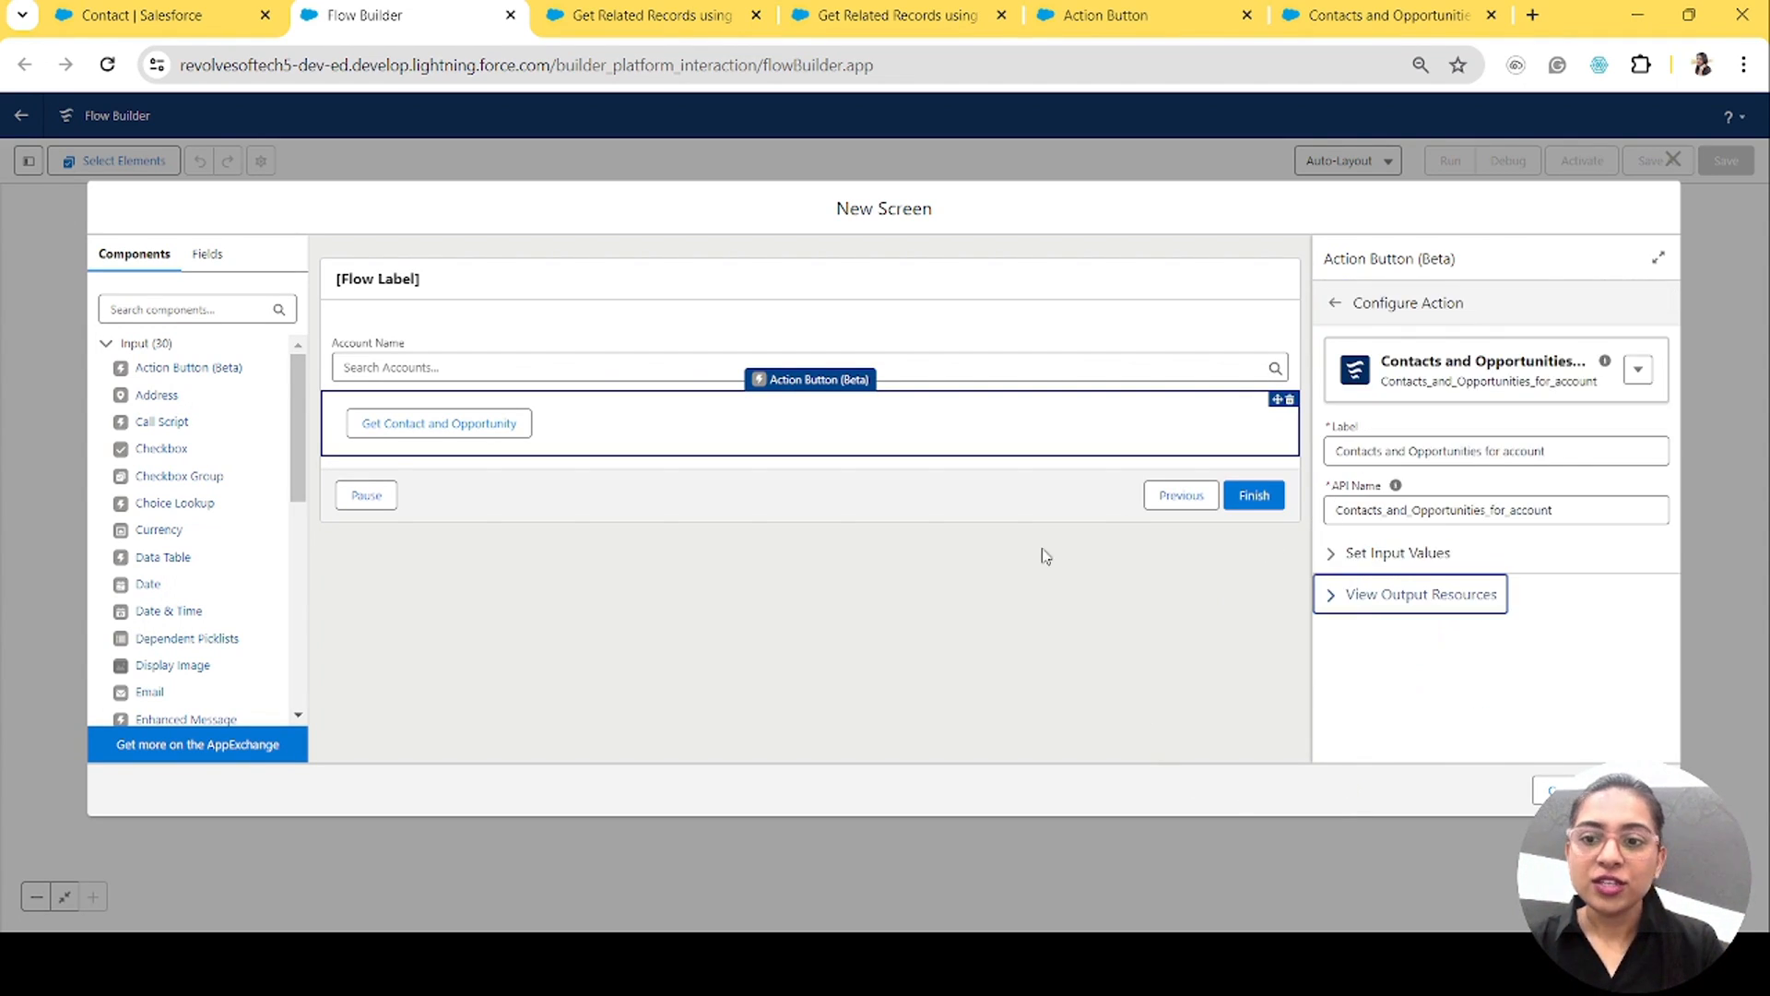
click(209, 309)
text(data)
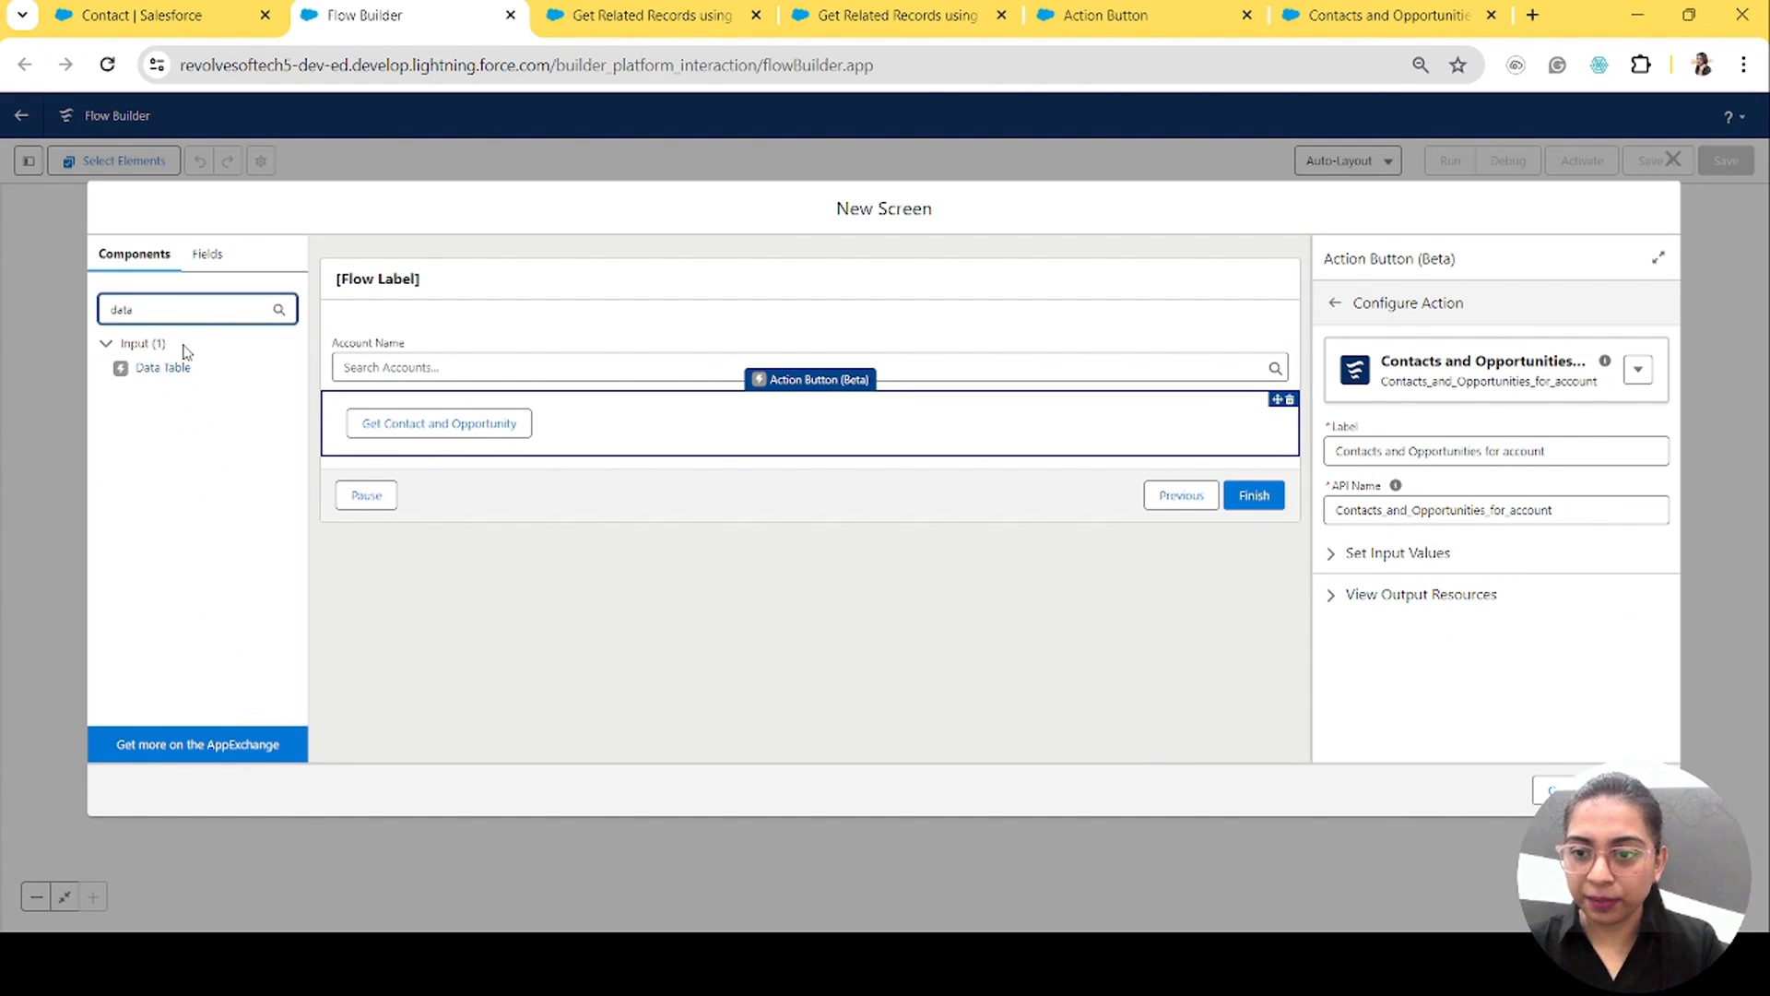
drag(162, 367, 375, 467)
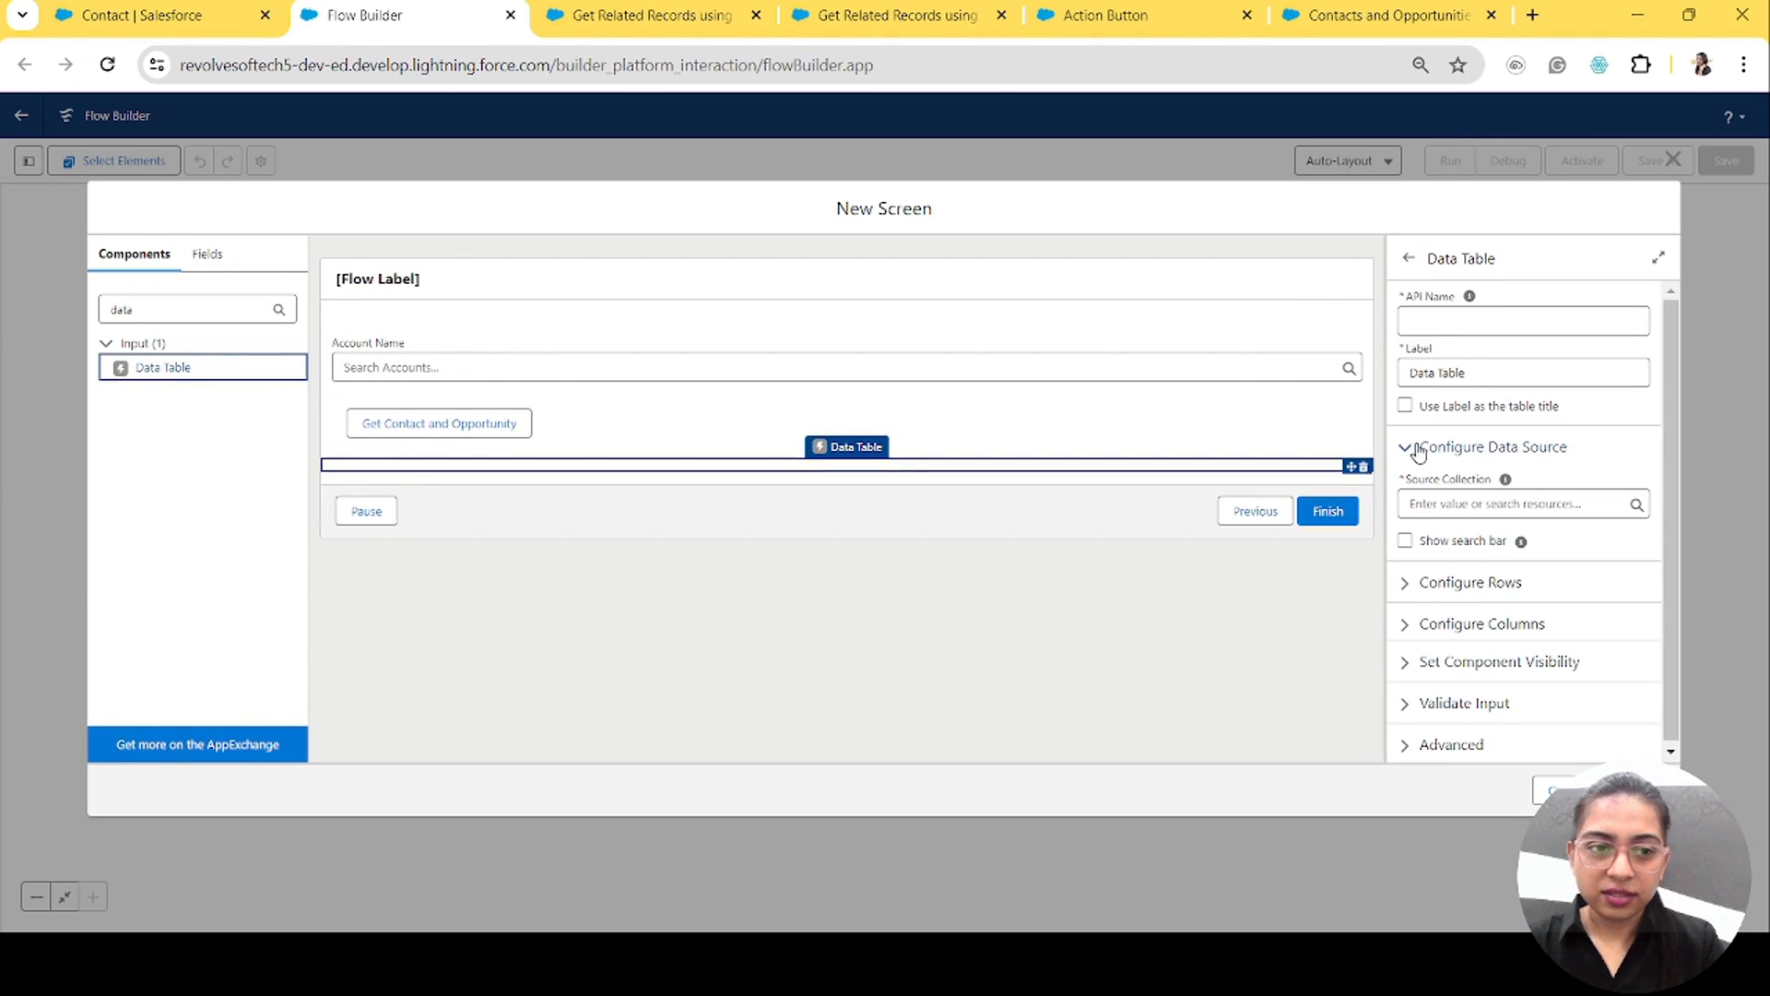
Step: Set the data table's API name and label to Contacts, and use the label as the table title
click(1473, 320)
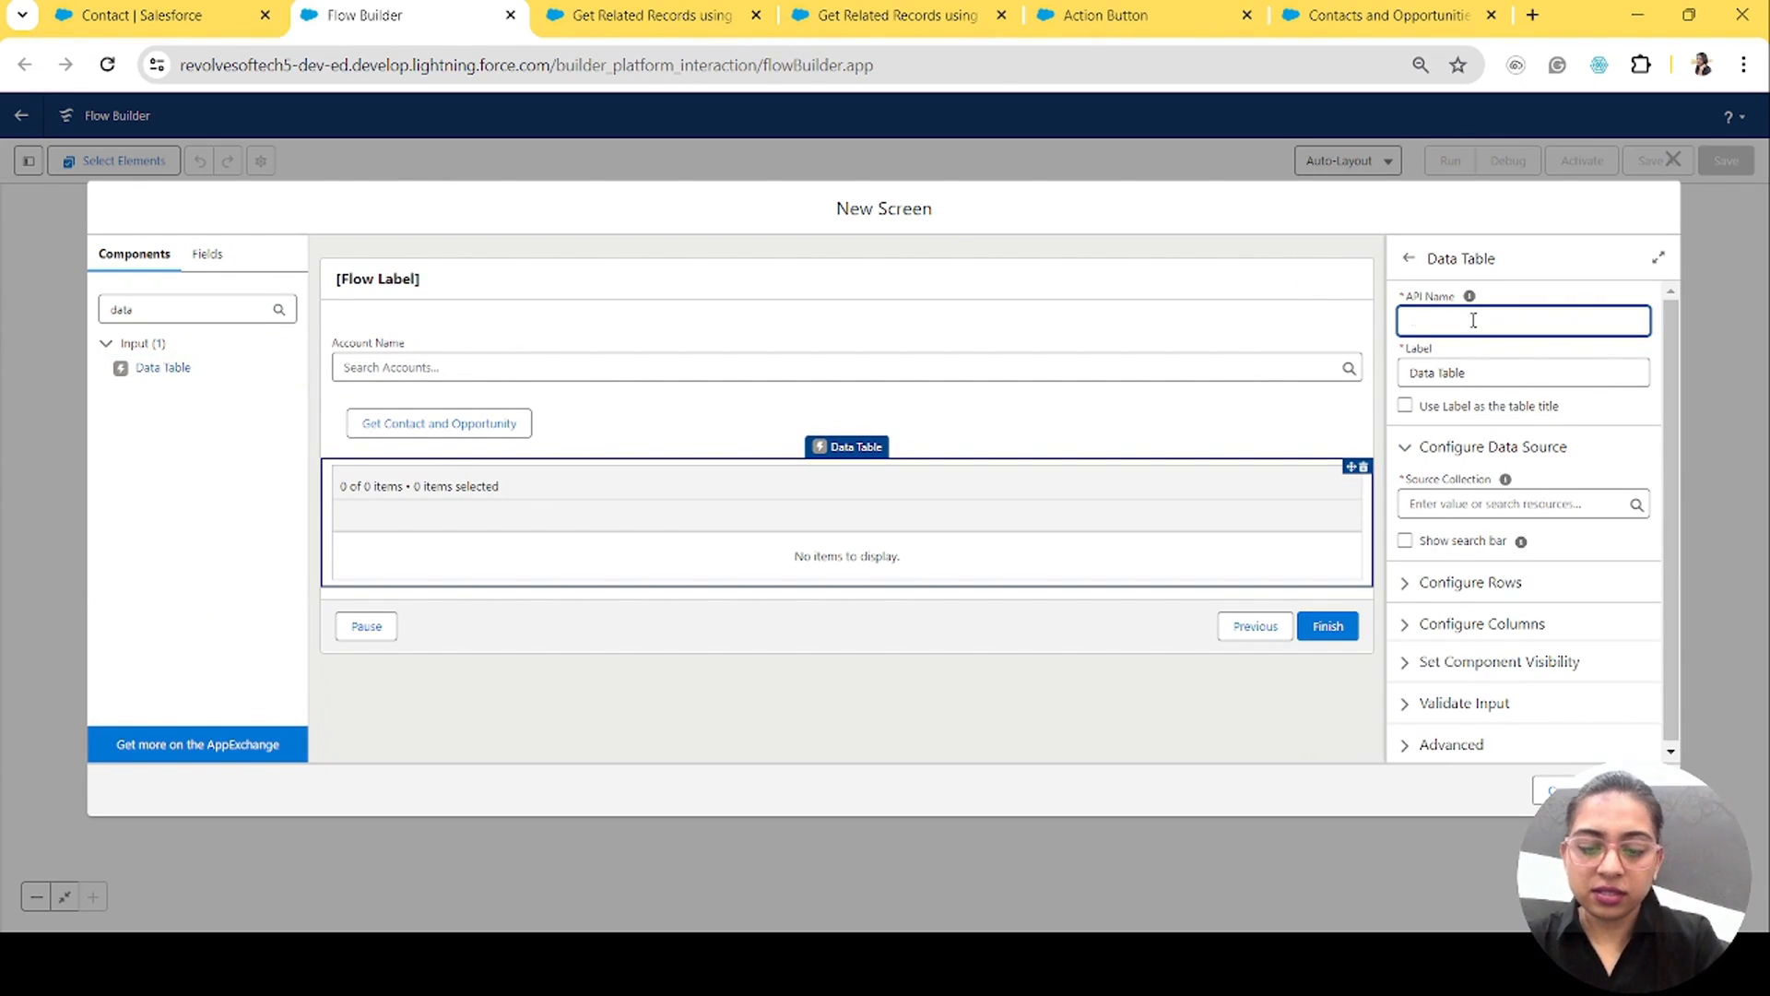
key(Tab)
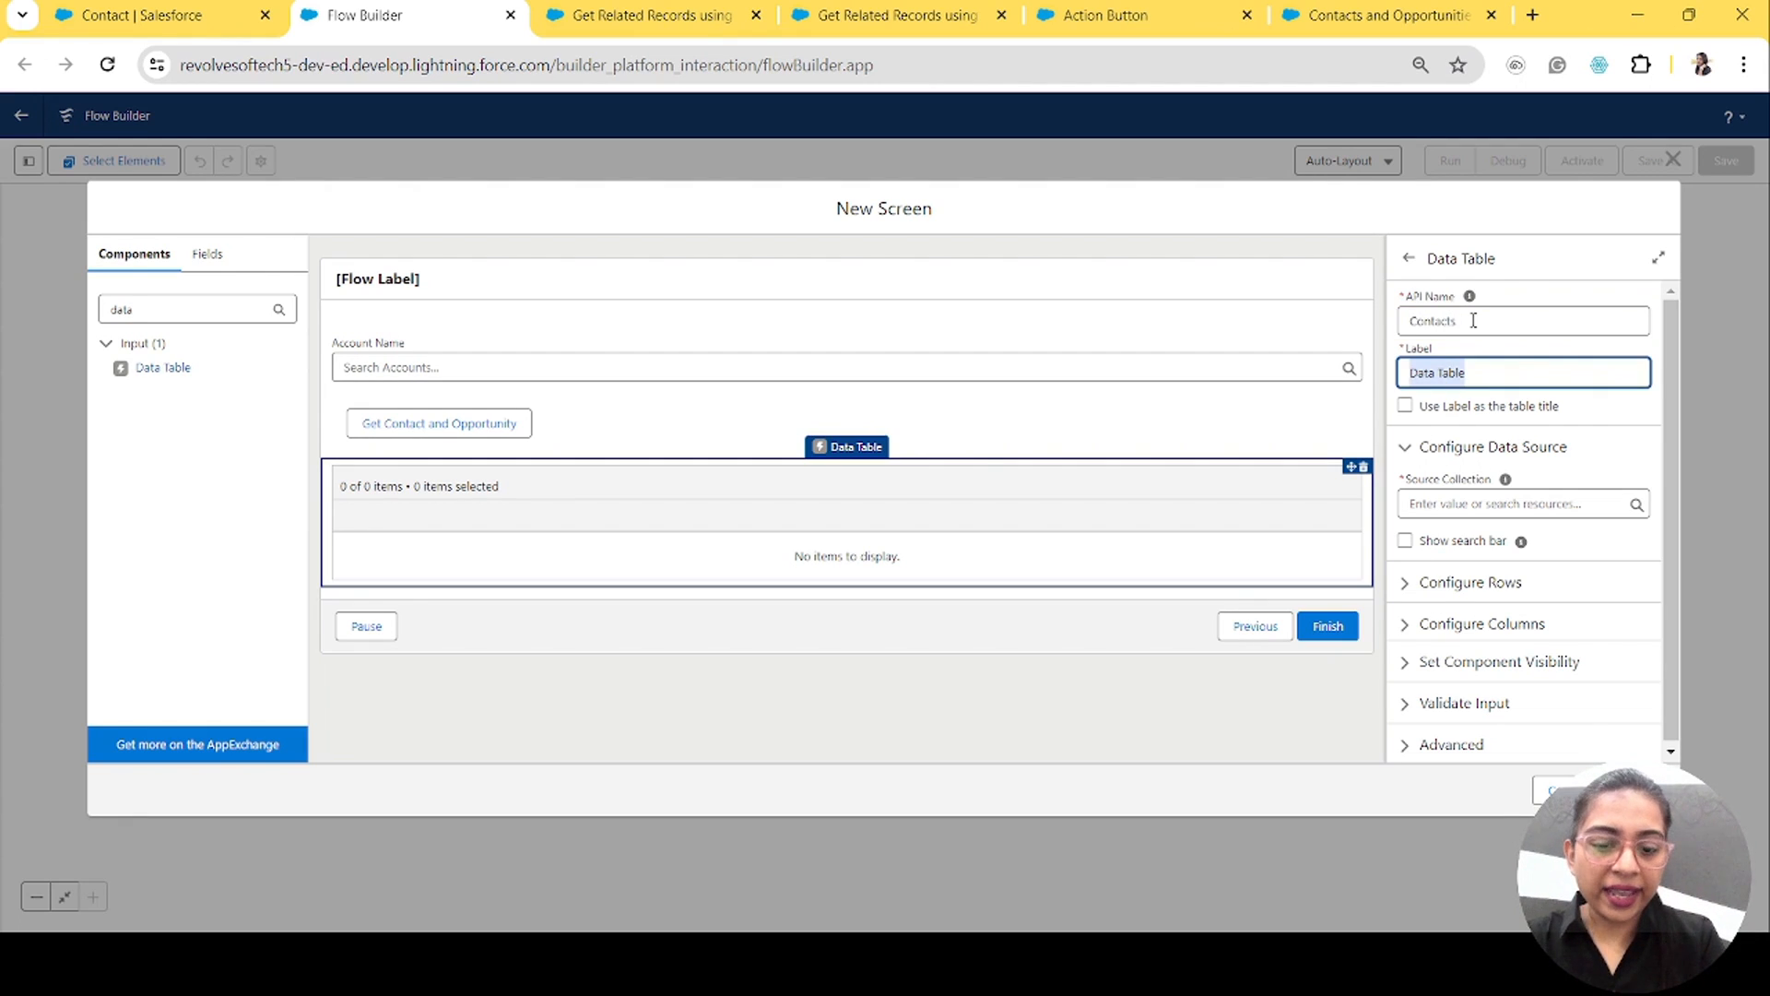
text(Contacts)
key(Tab)
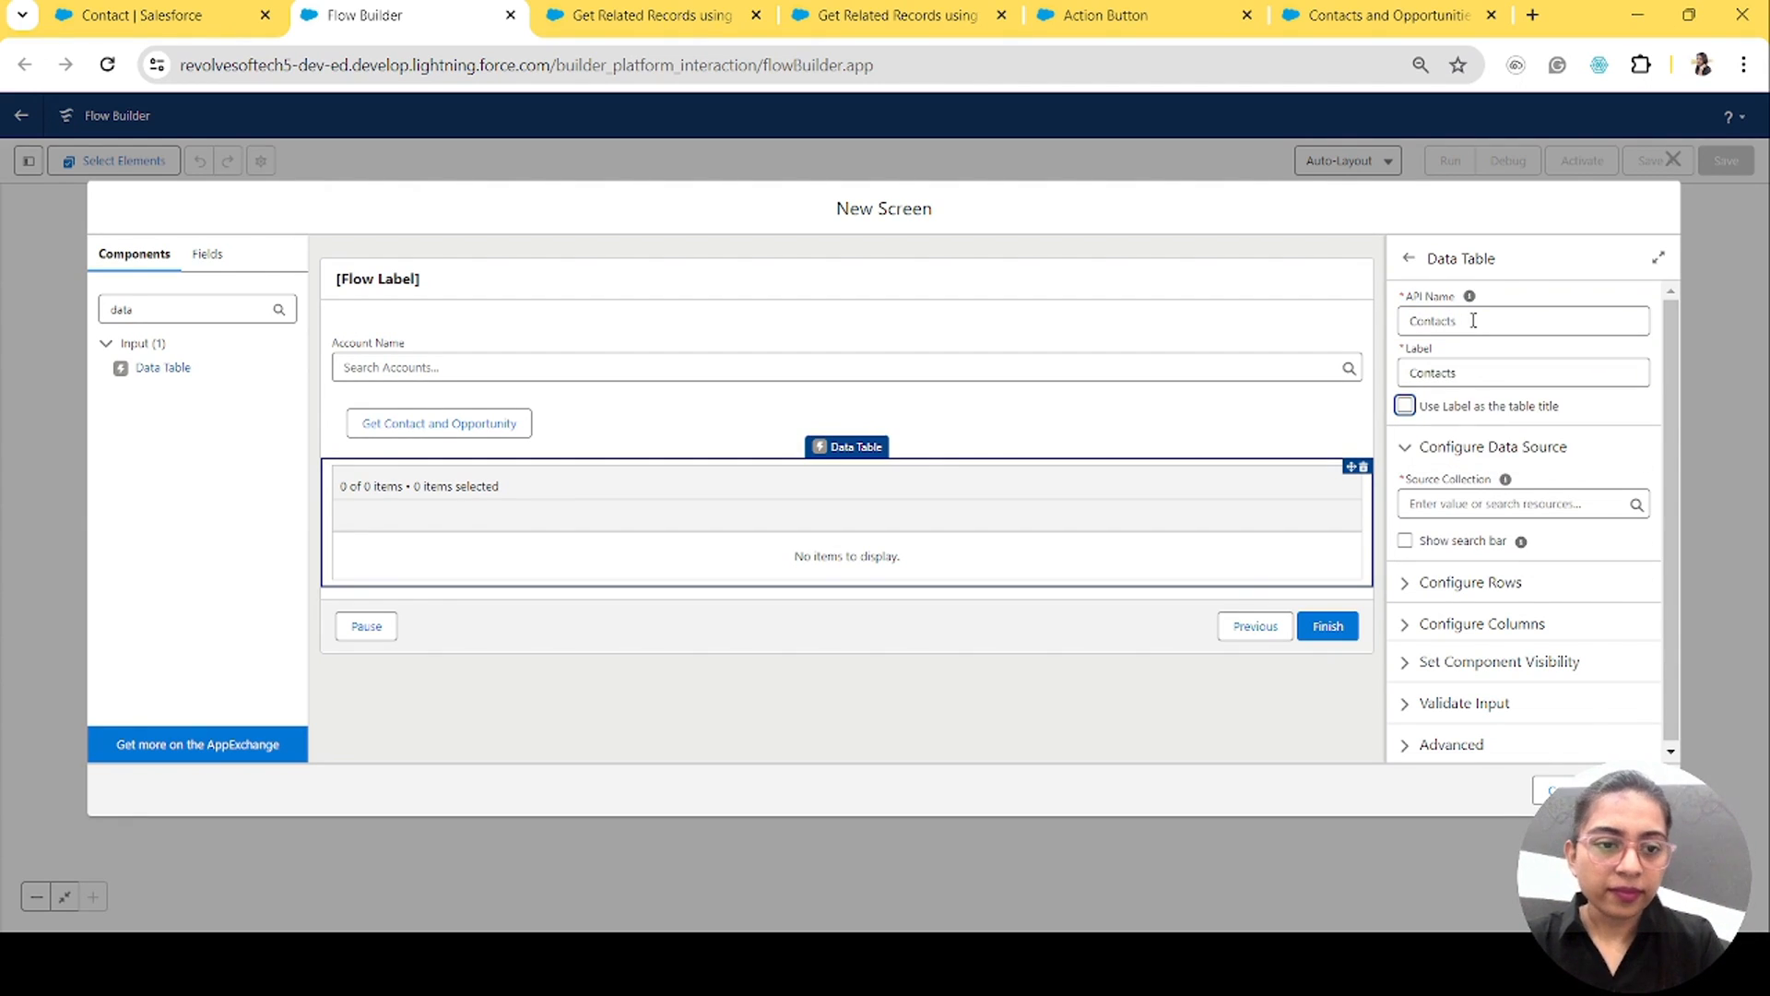
click(1407, 406)
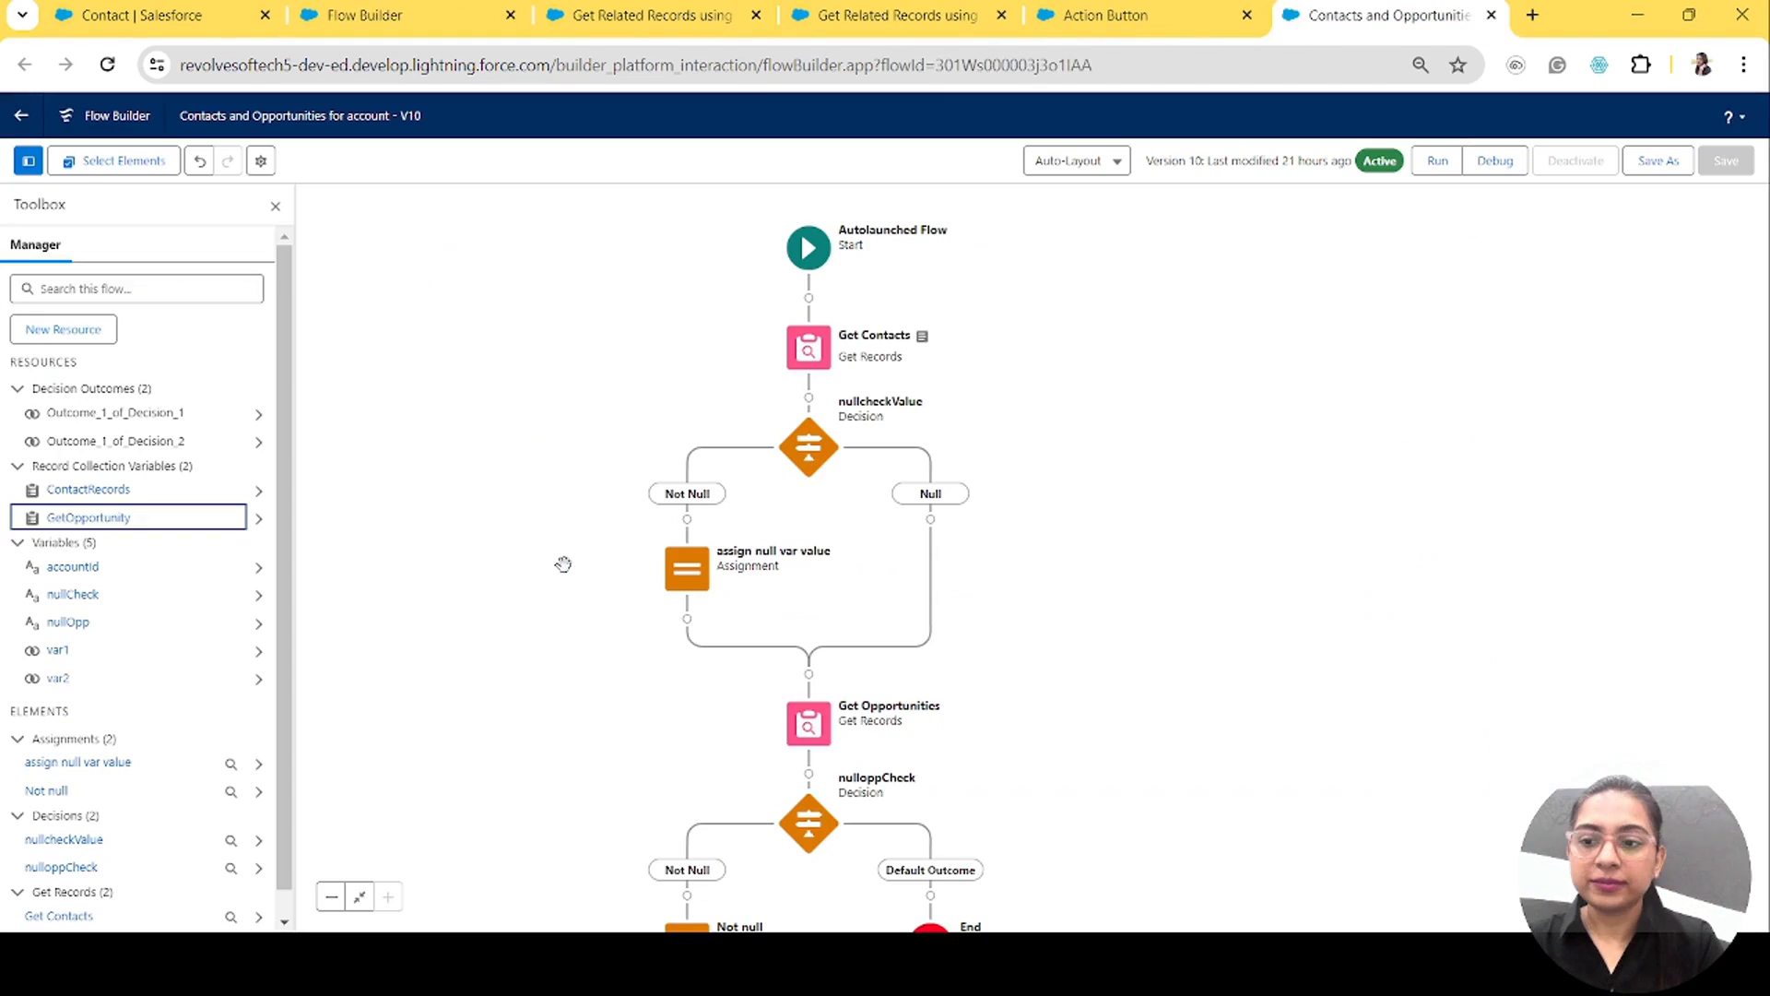
Step: Check the ContactRecords variable, set the Contacts table's source collection to the action's Results > ContactRecords output, and make its rows View only
click(91, 497)
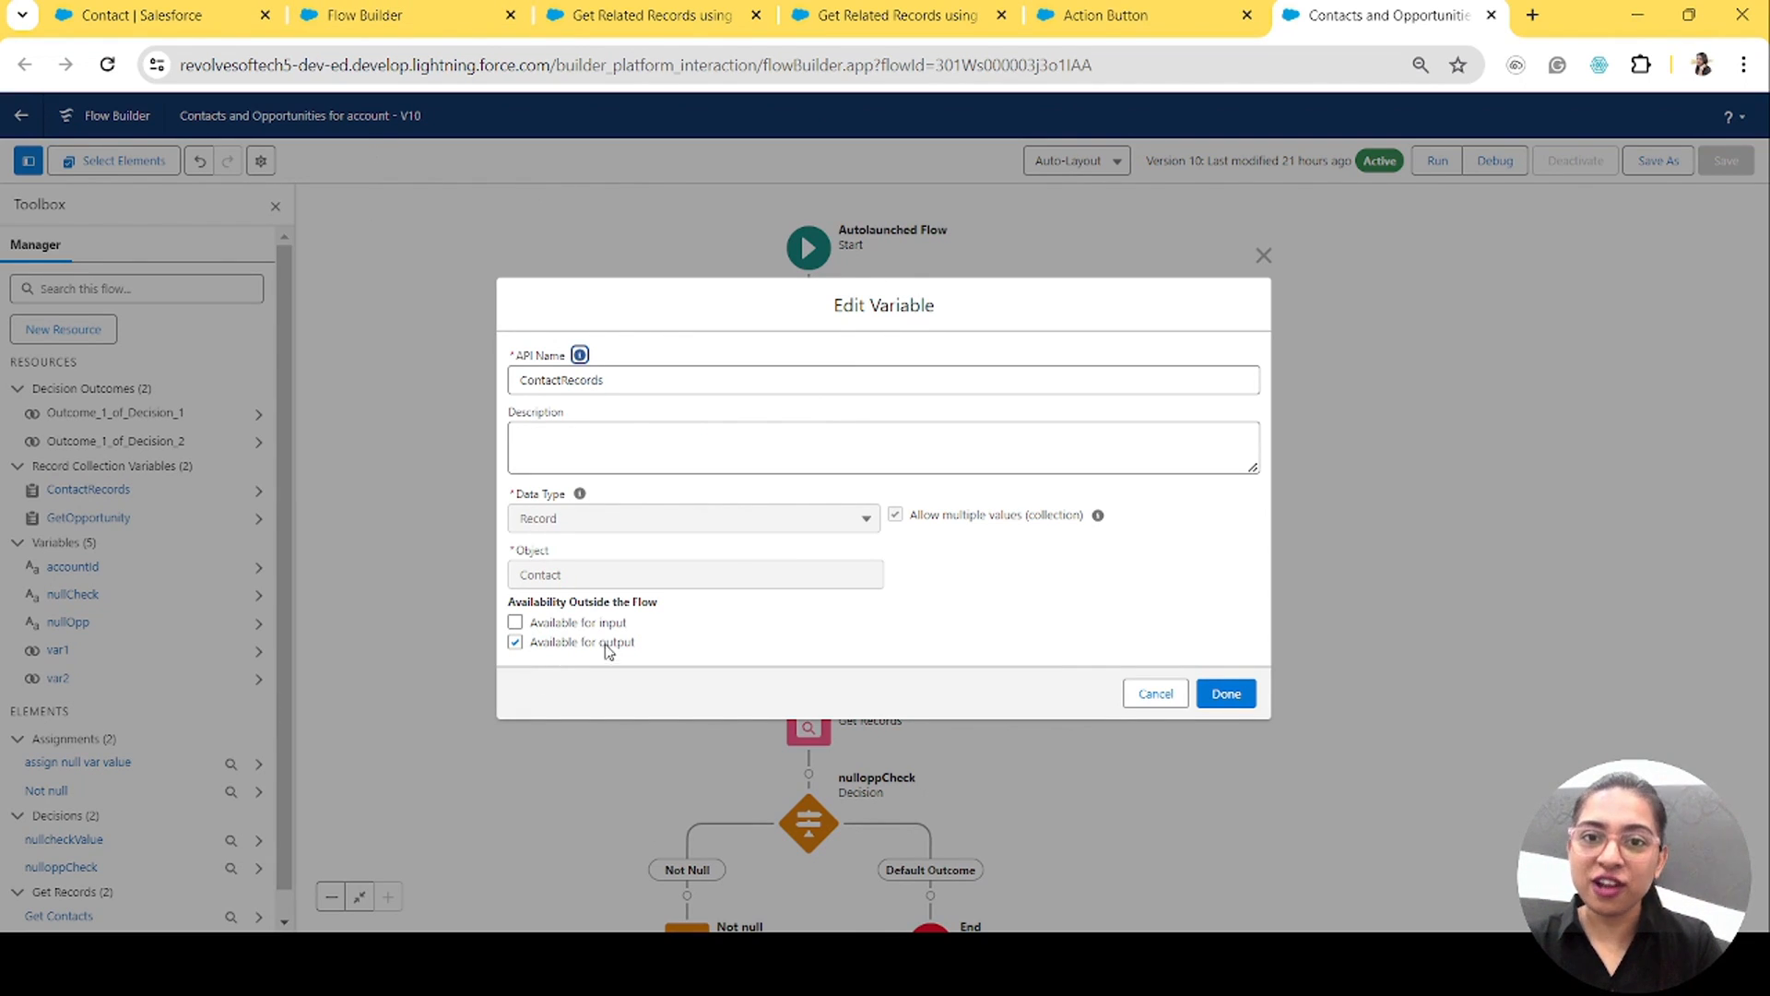
click(439, 11)
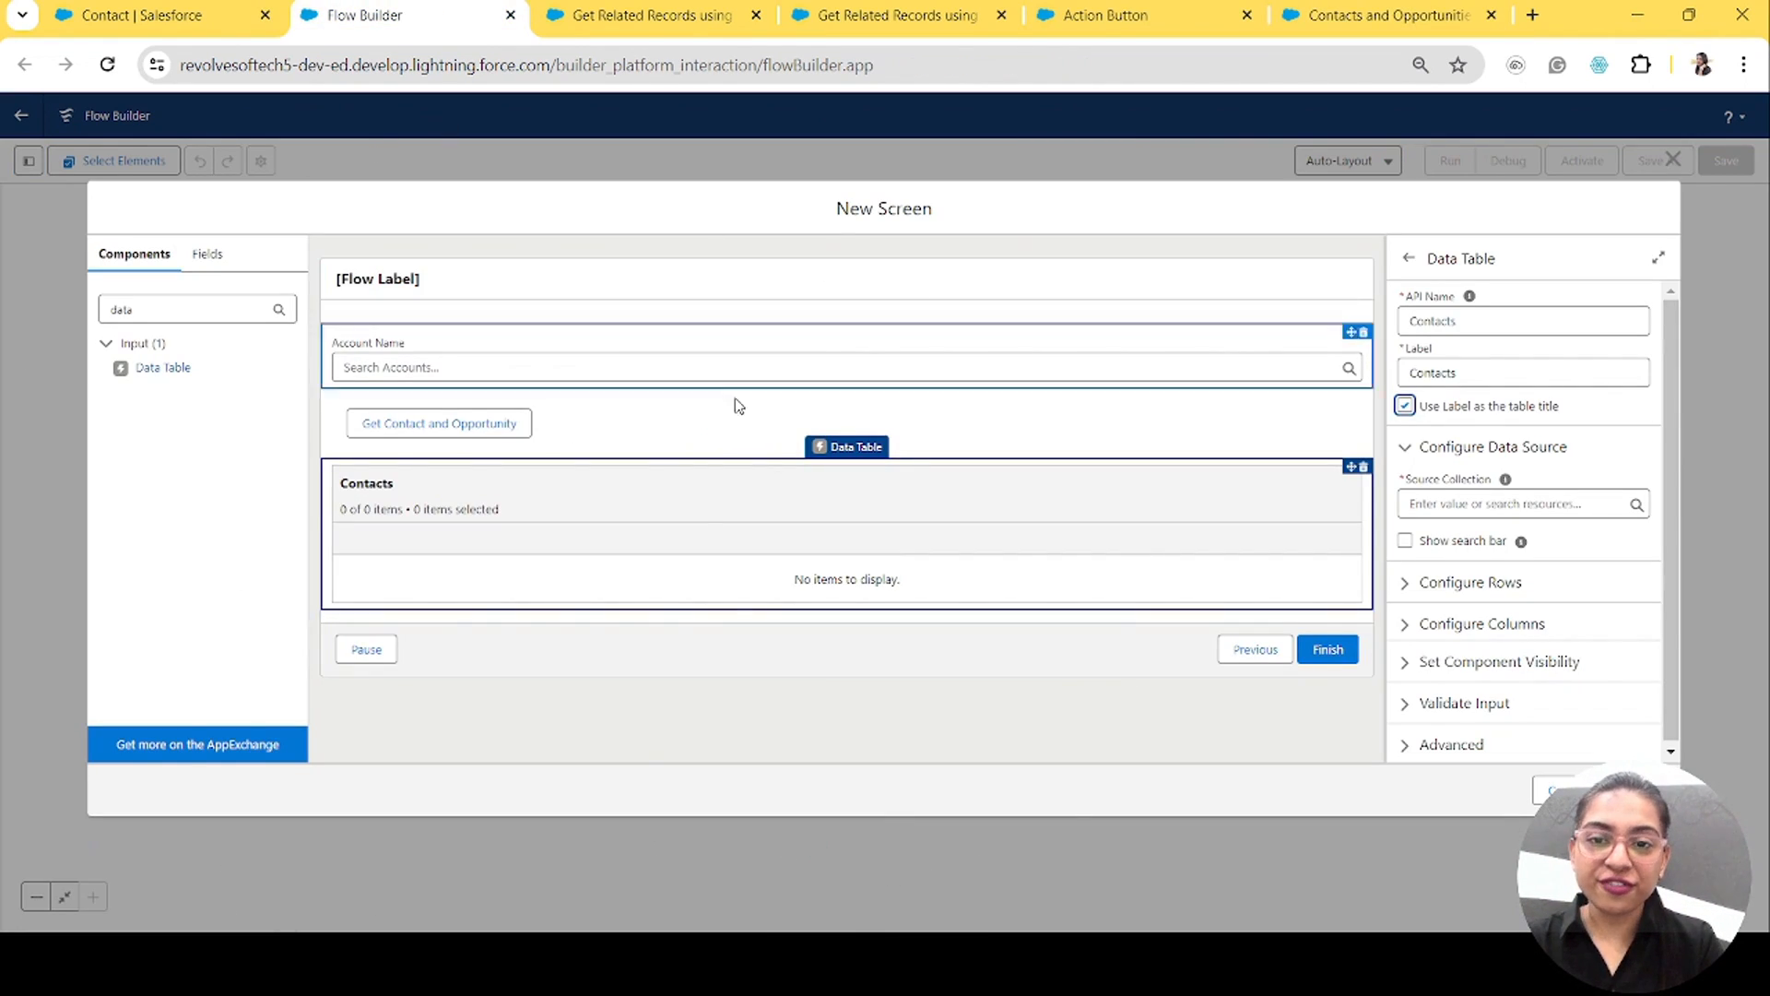
click(1488, 506)
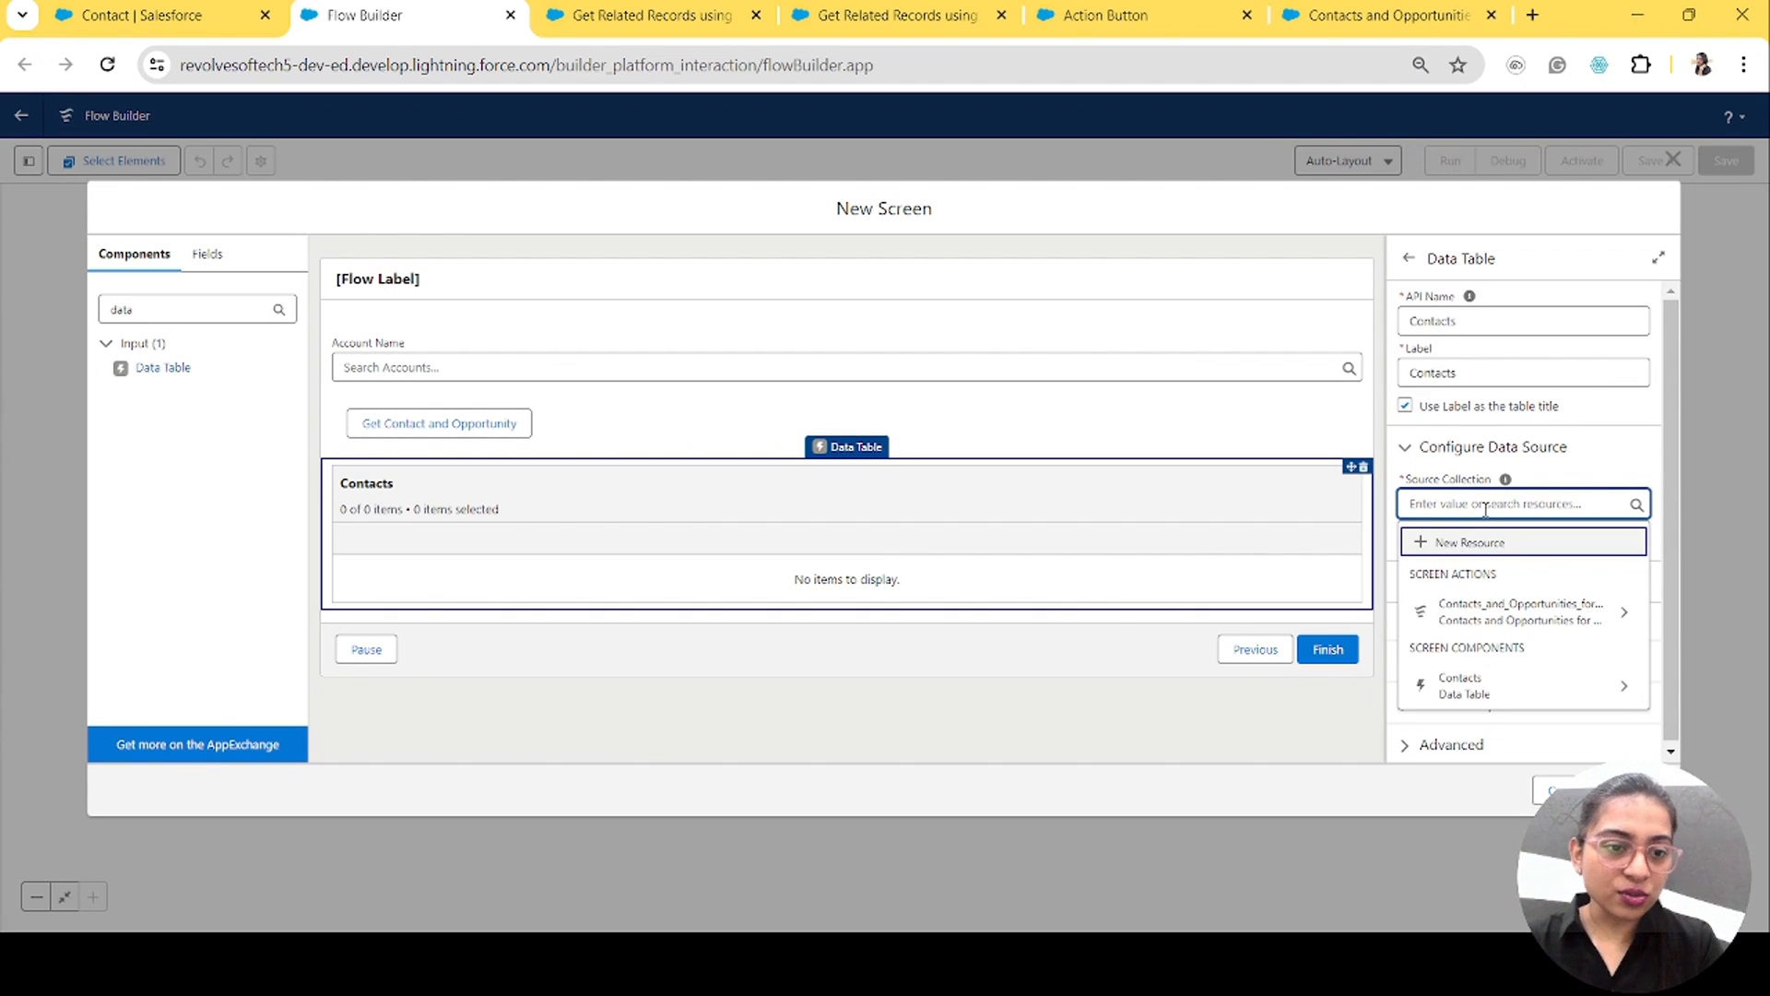
click(1561, 620)
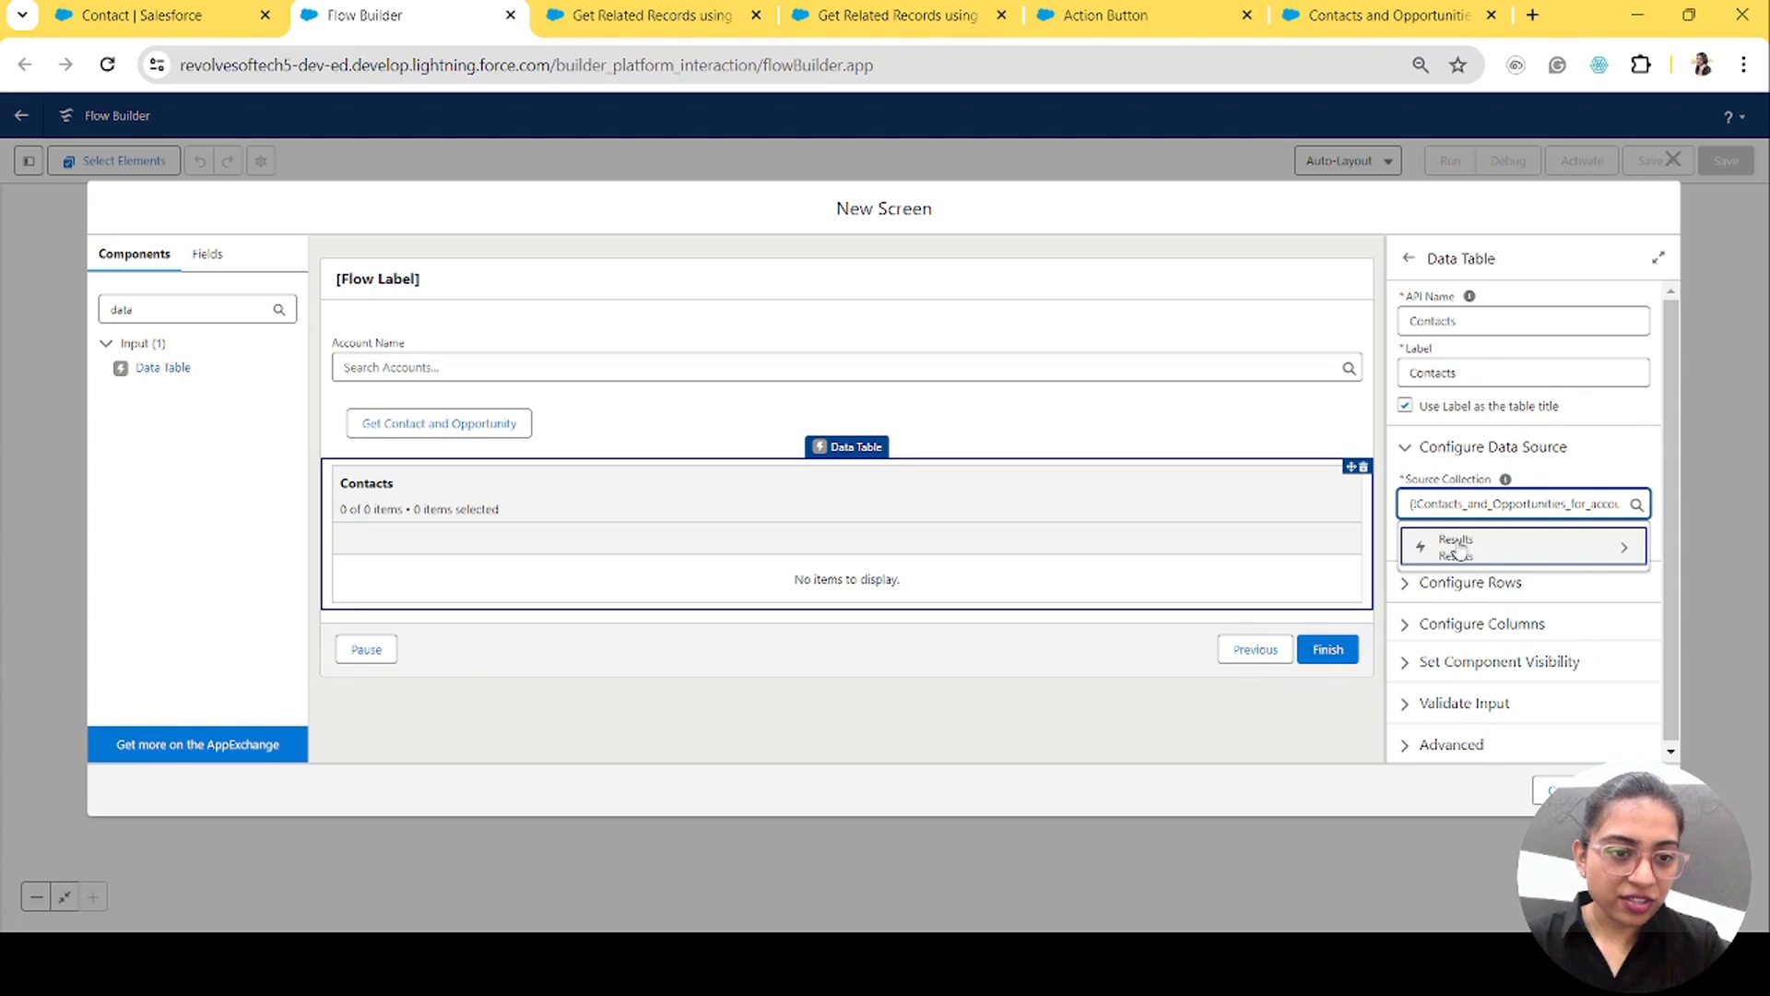
click(1507, 550)
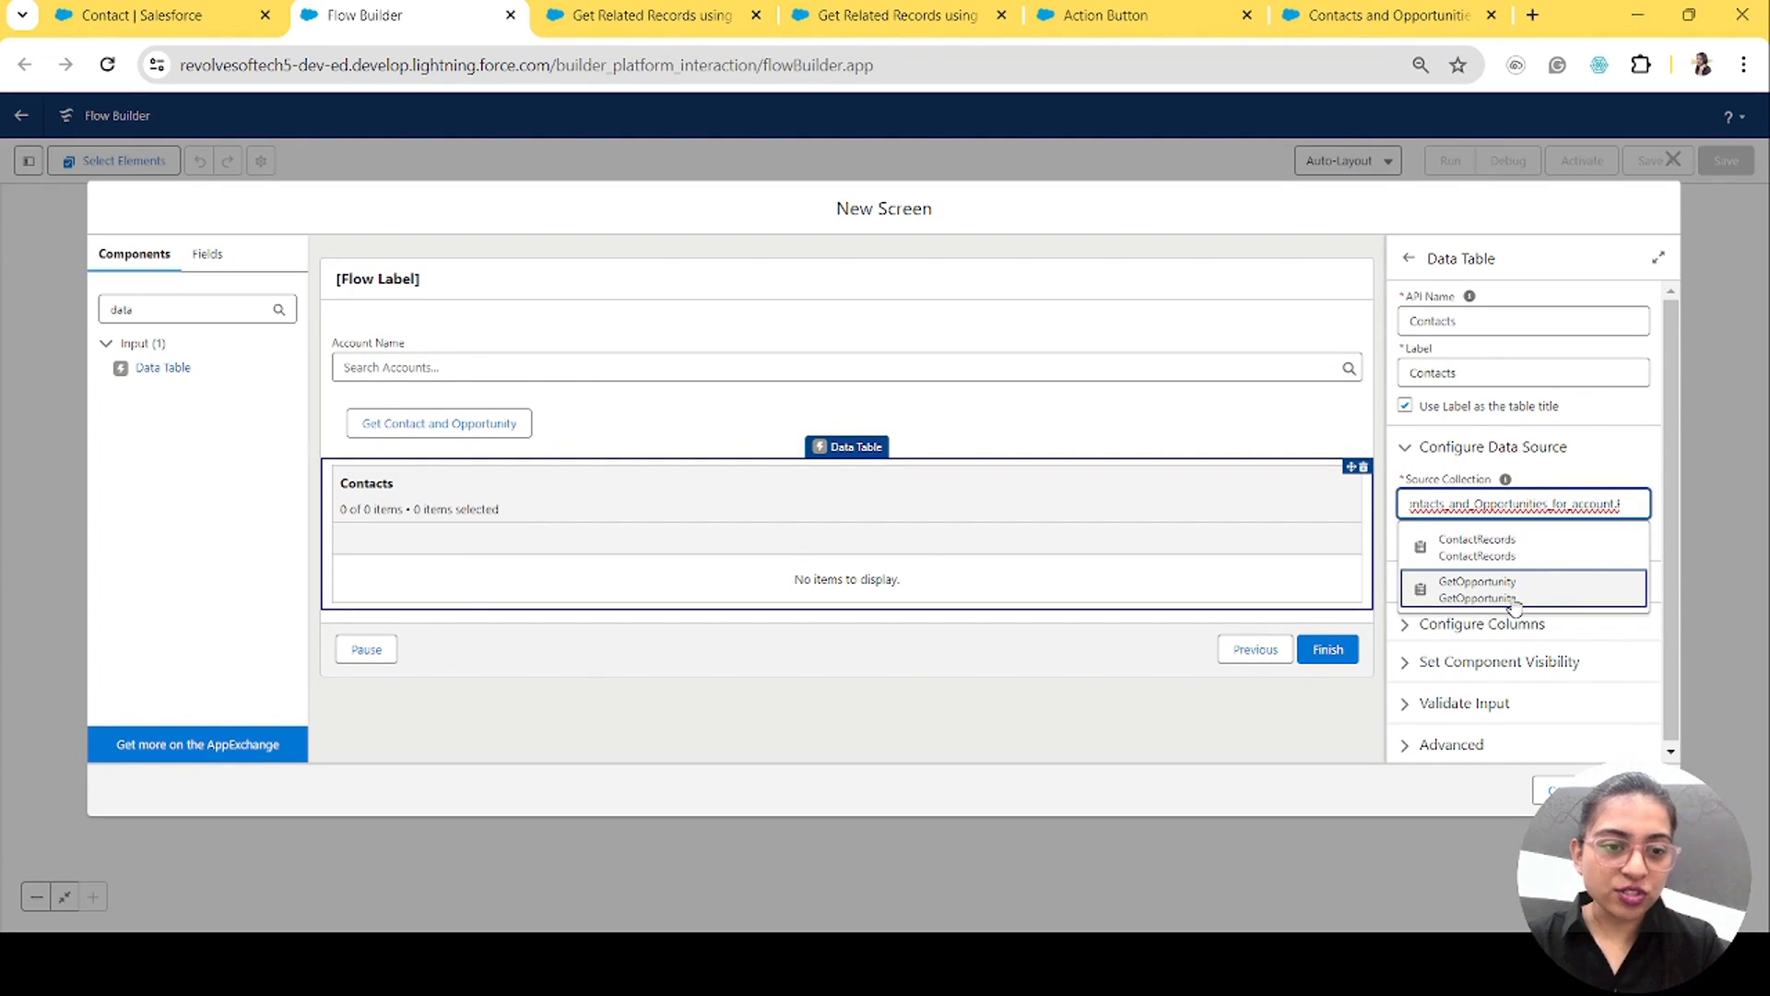
click(1520, 553)
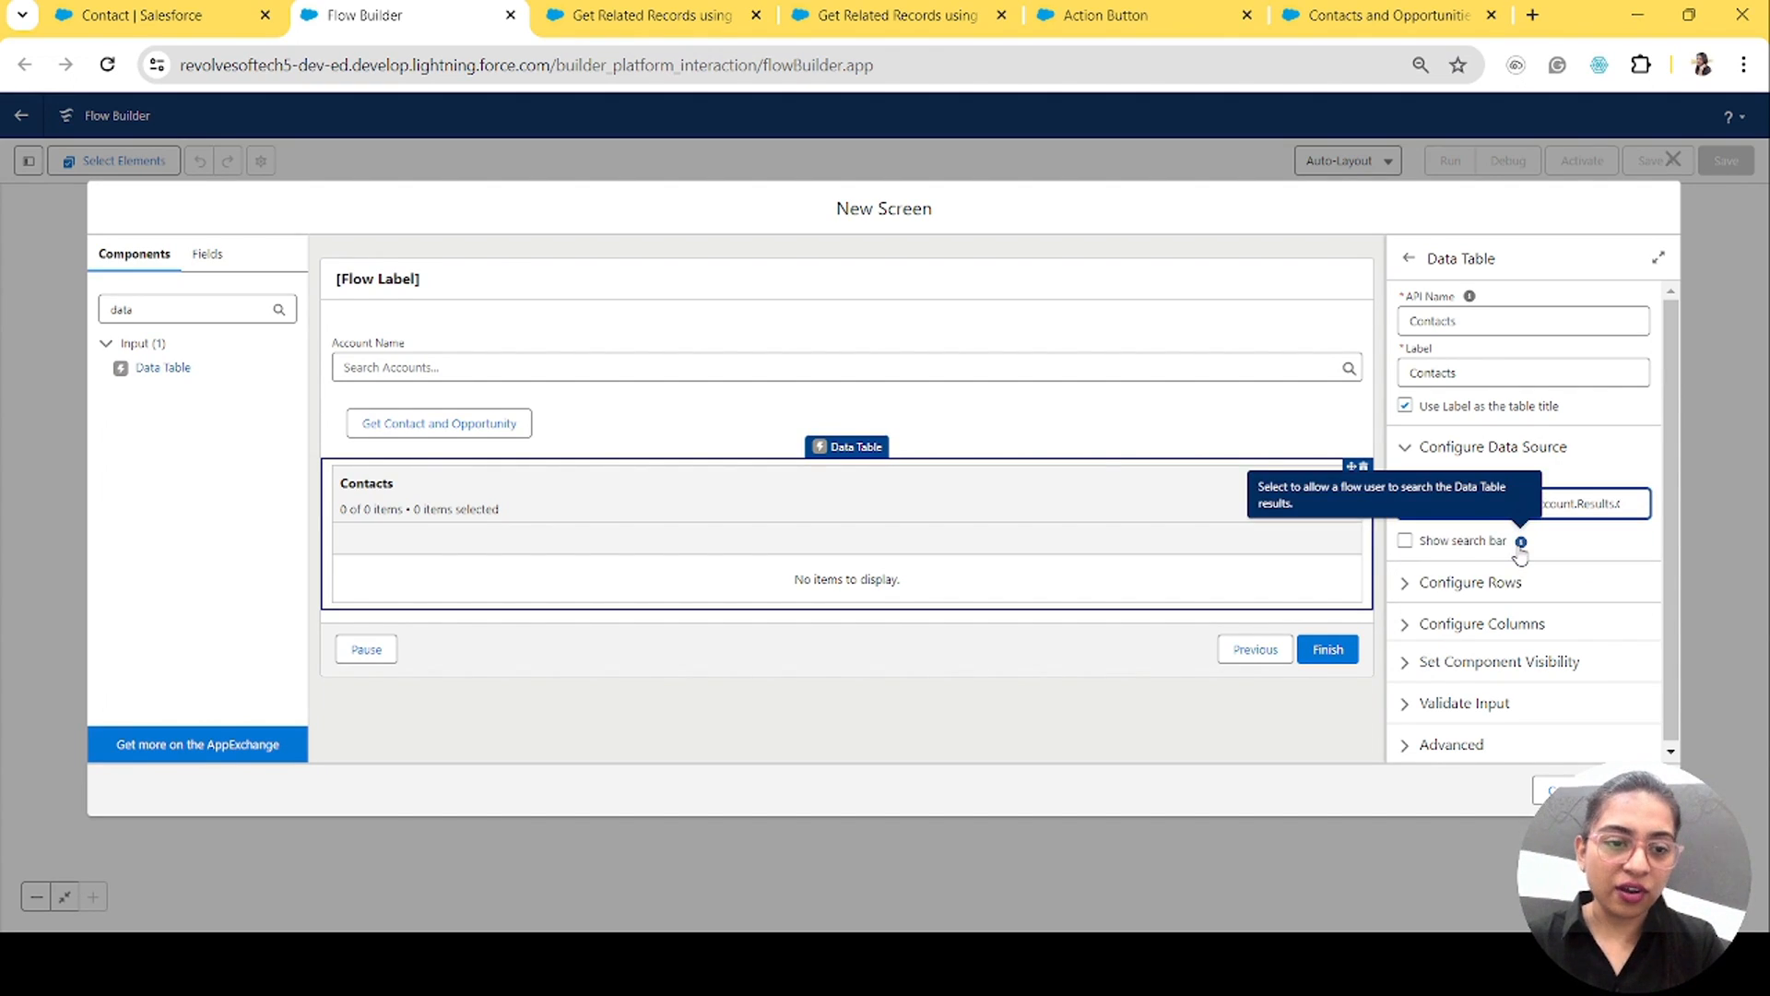
click(1402, 582)
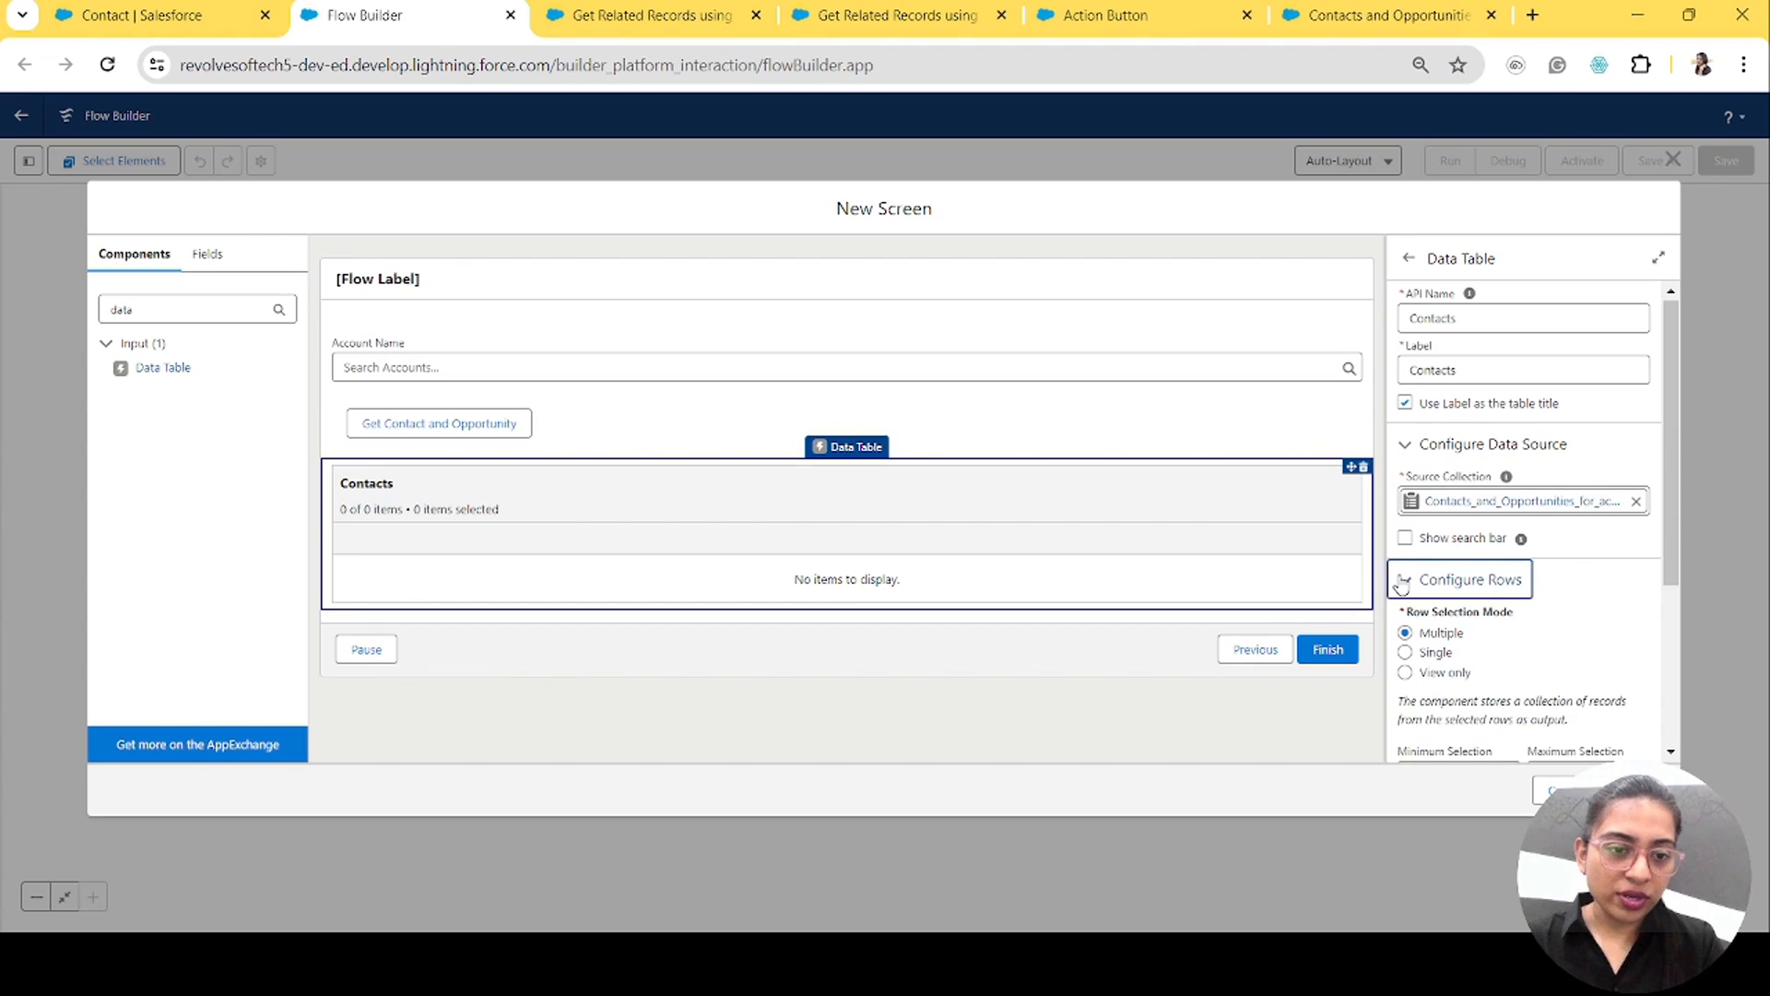
click(1406, 409)
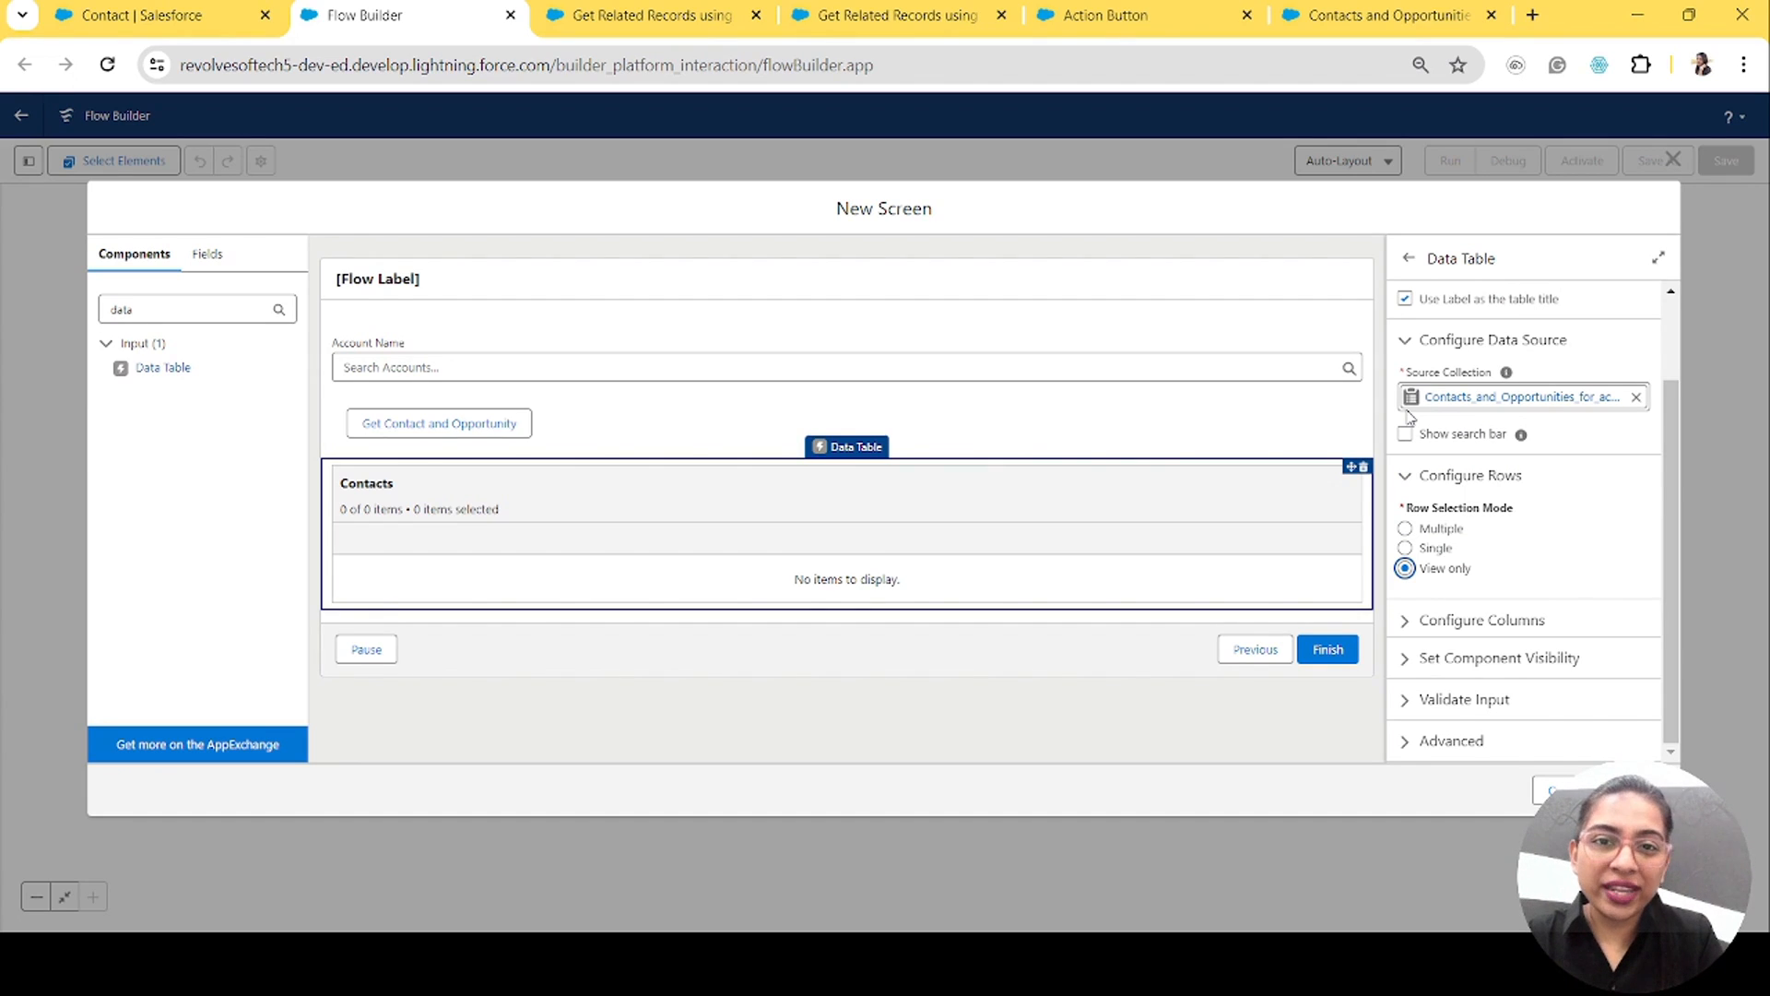
Step: Add a column with source field FirstName to the Contacts table, and start a second column
click(1415, 622)
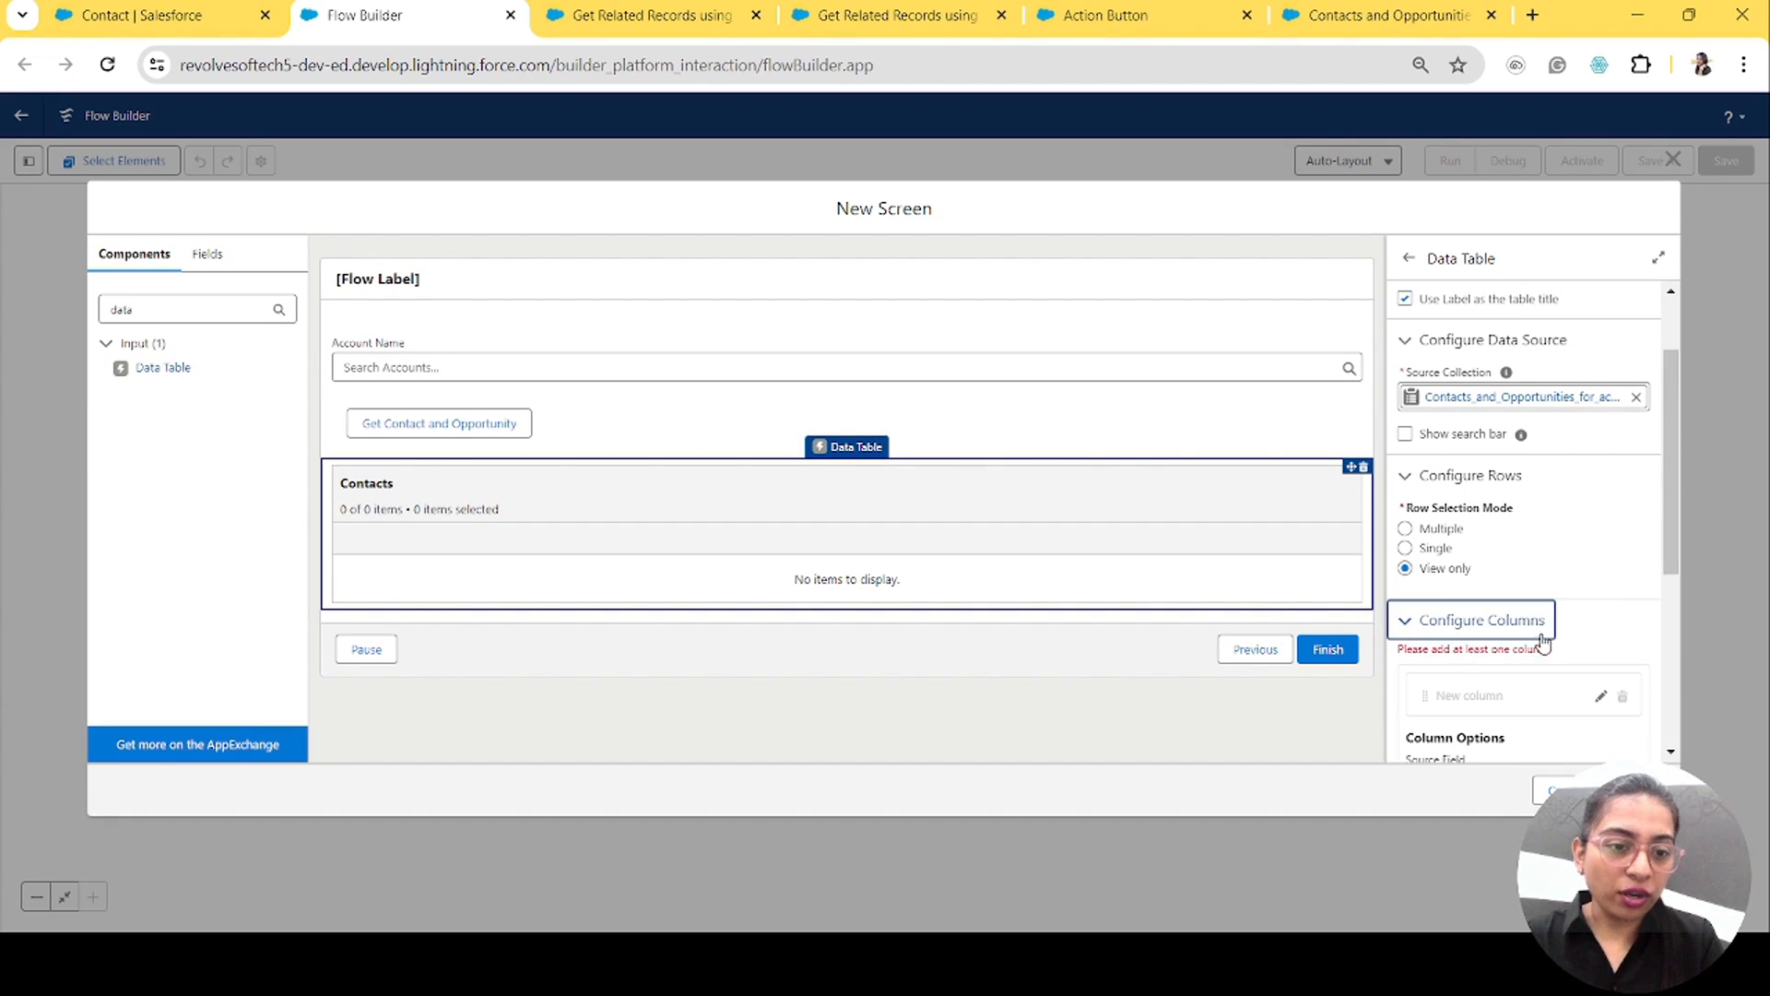
scroll(1593, 649, down, 1)
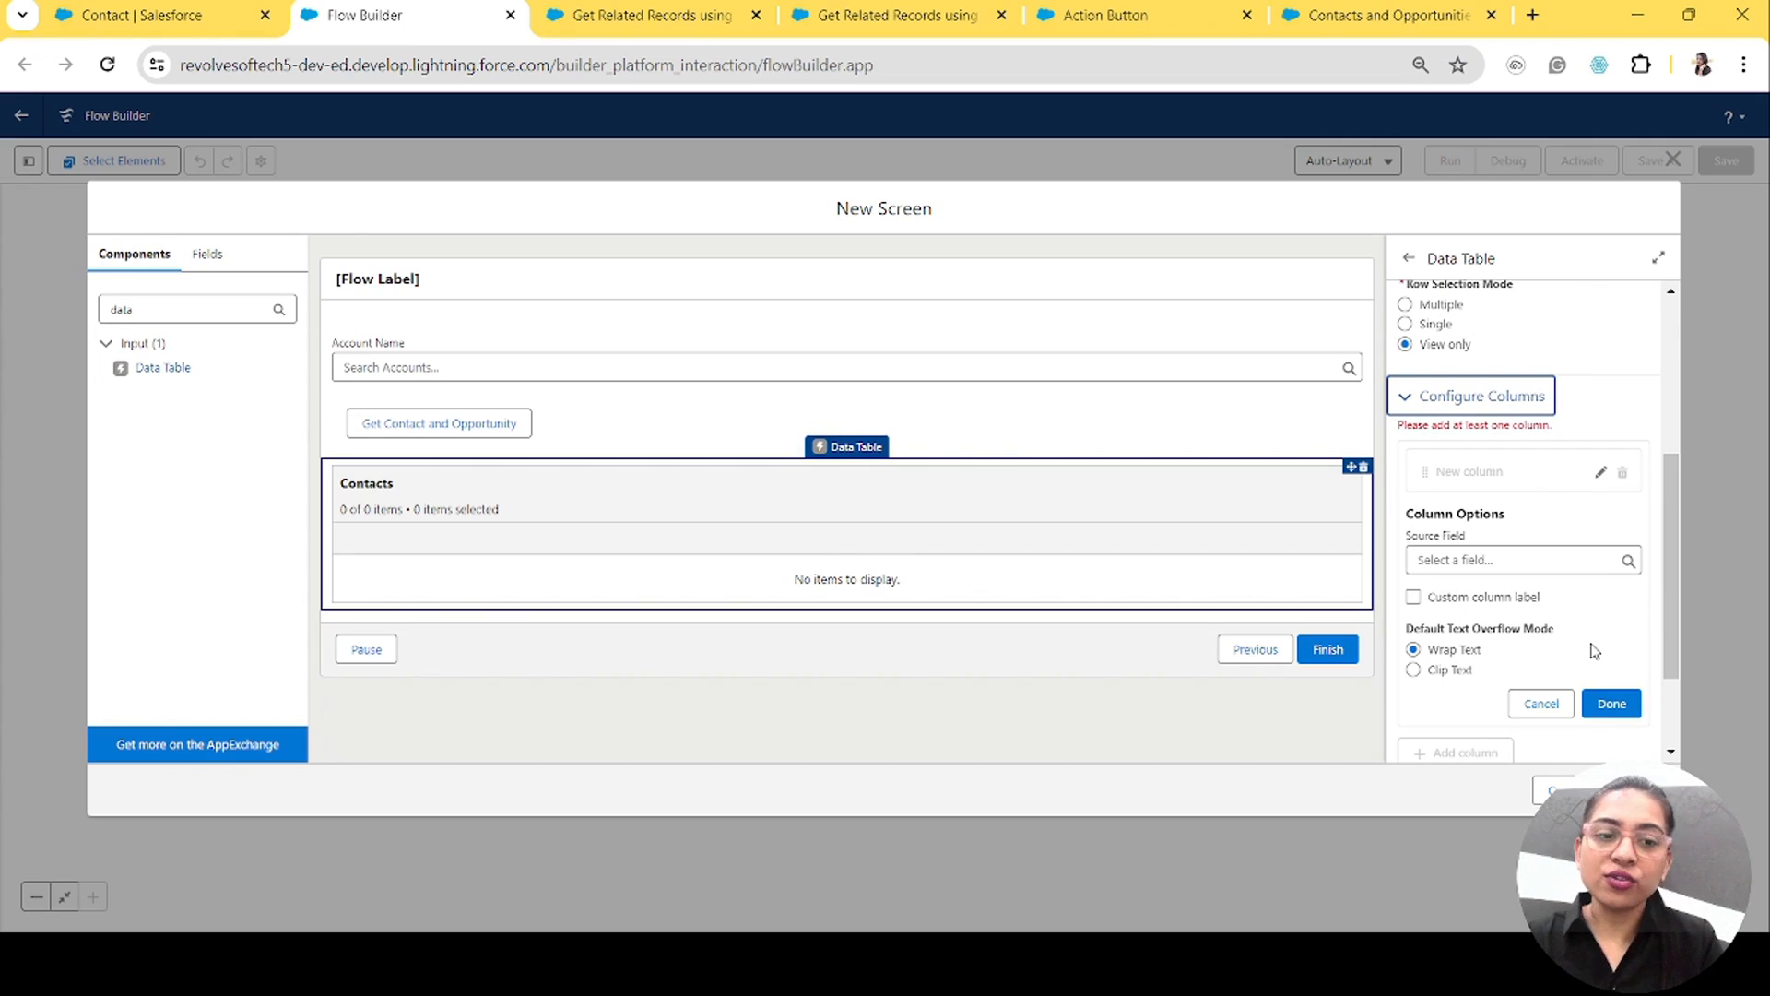
click(1506, 559)
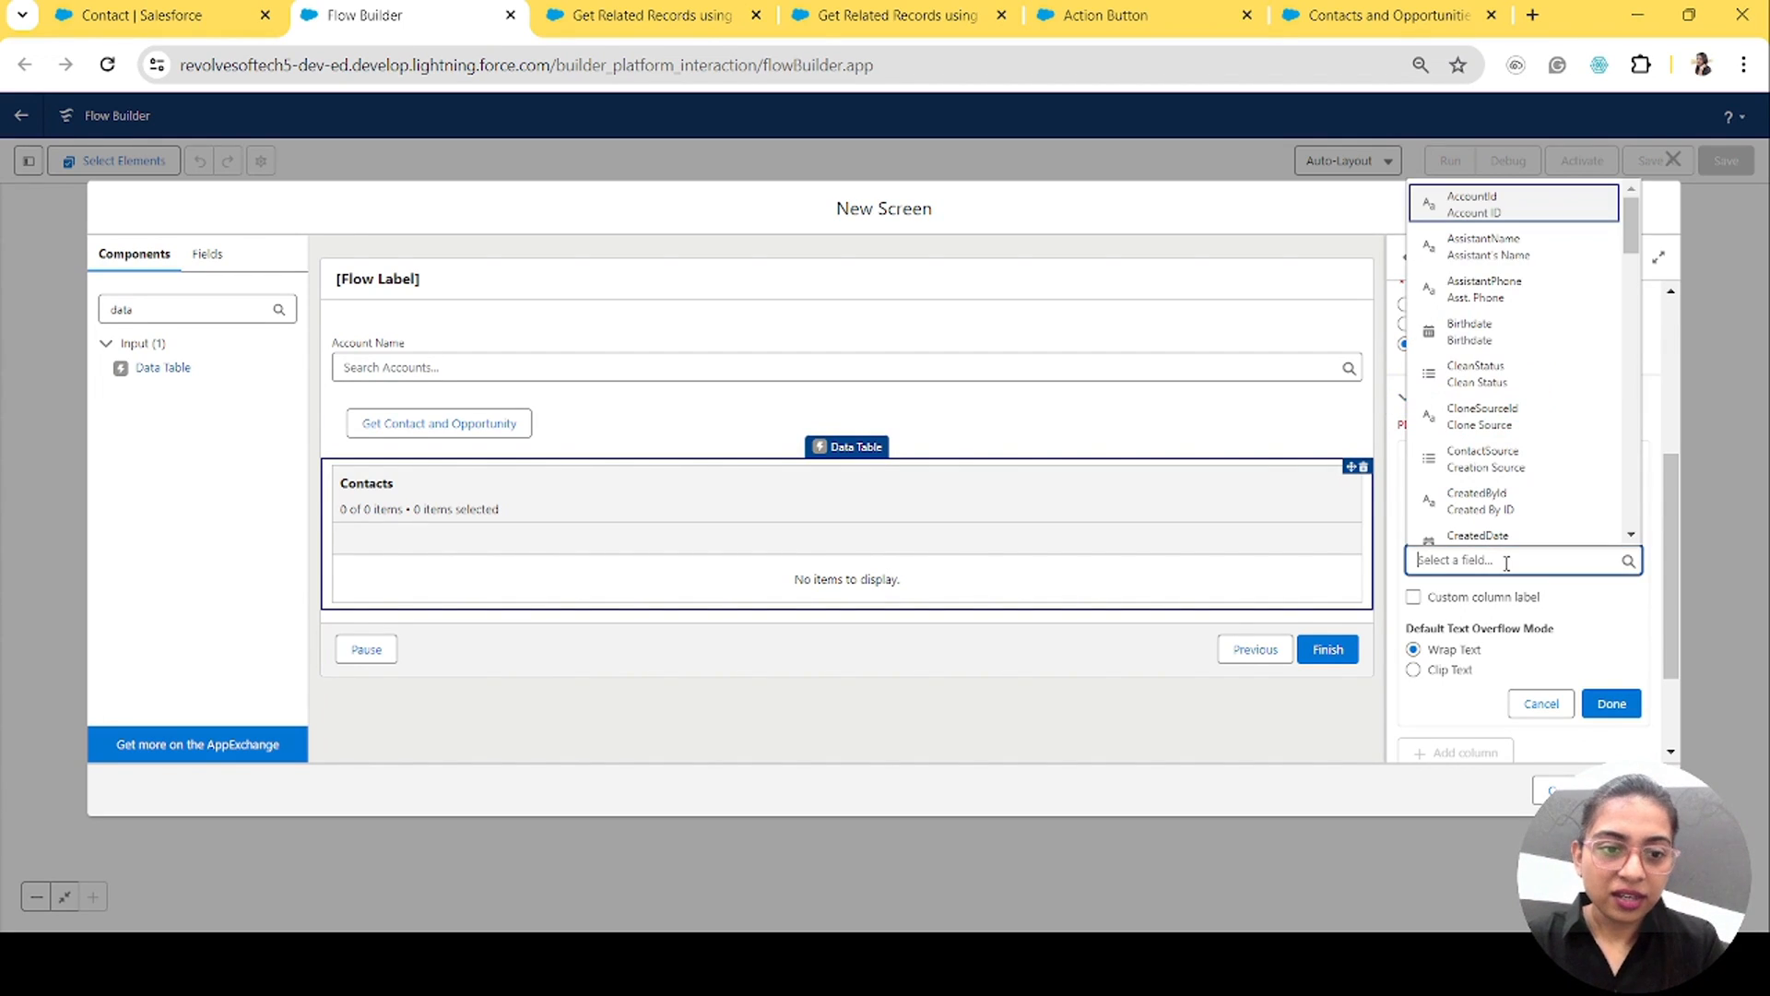
text(Firs)
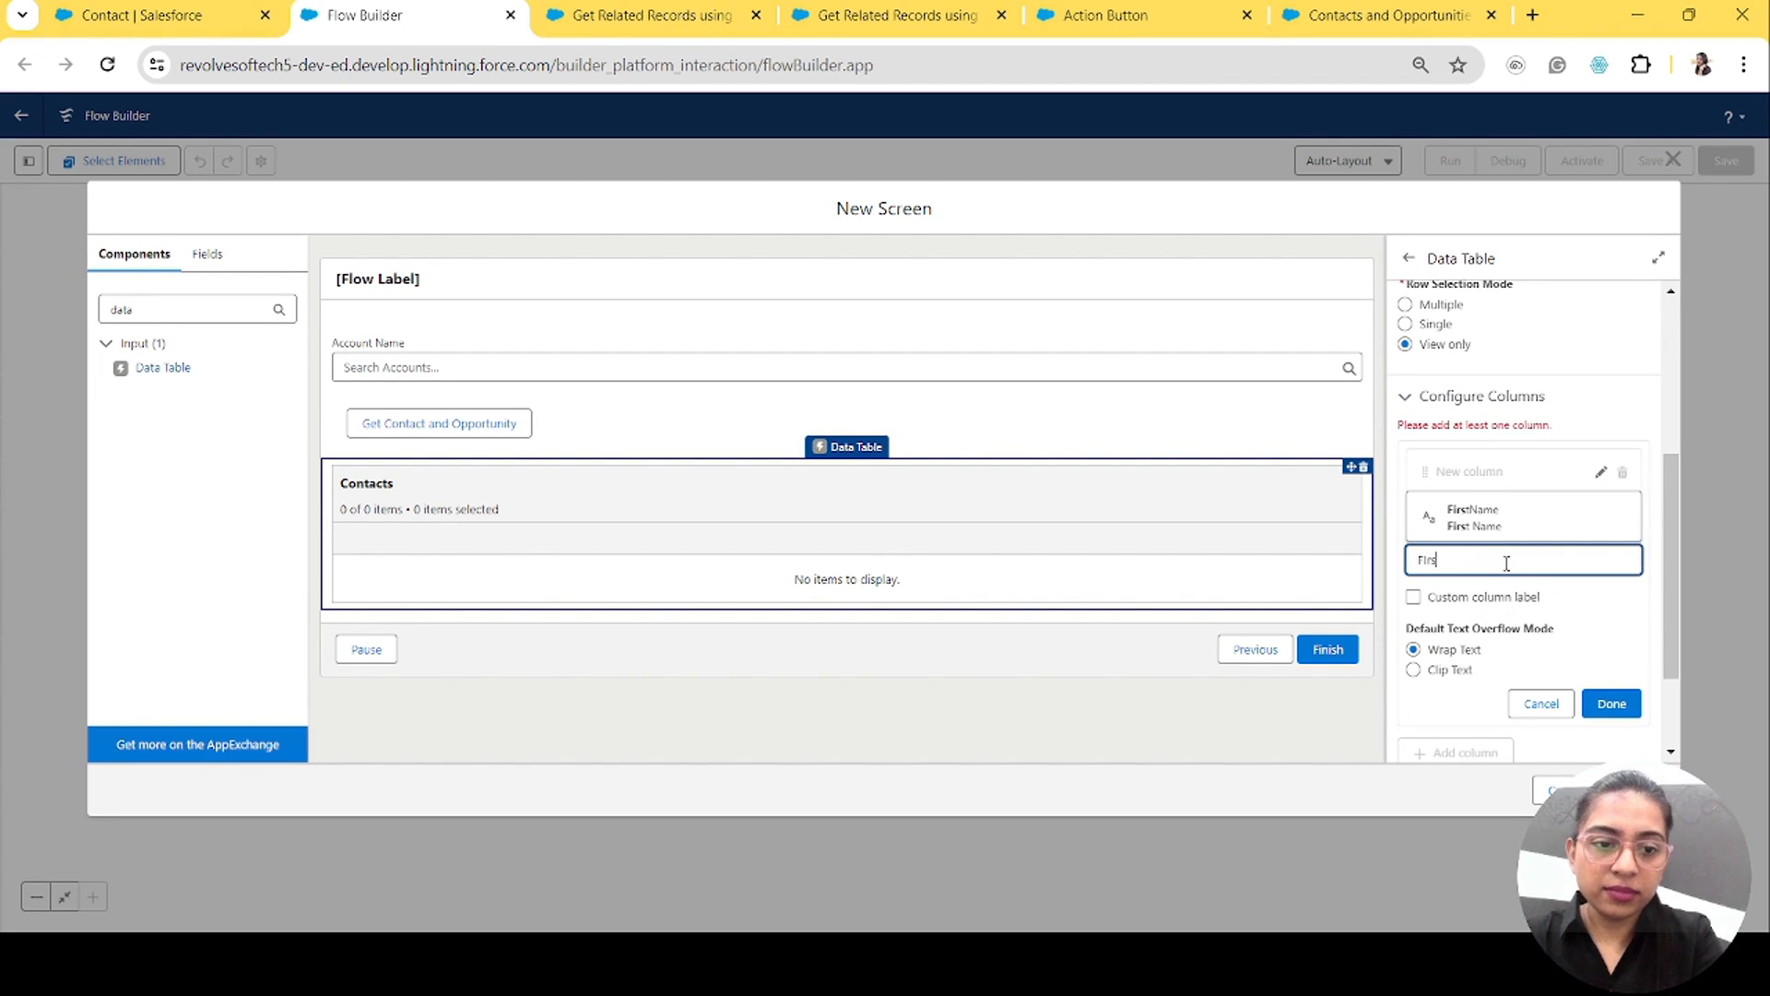
click(1476, 518)
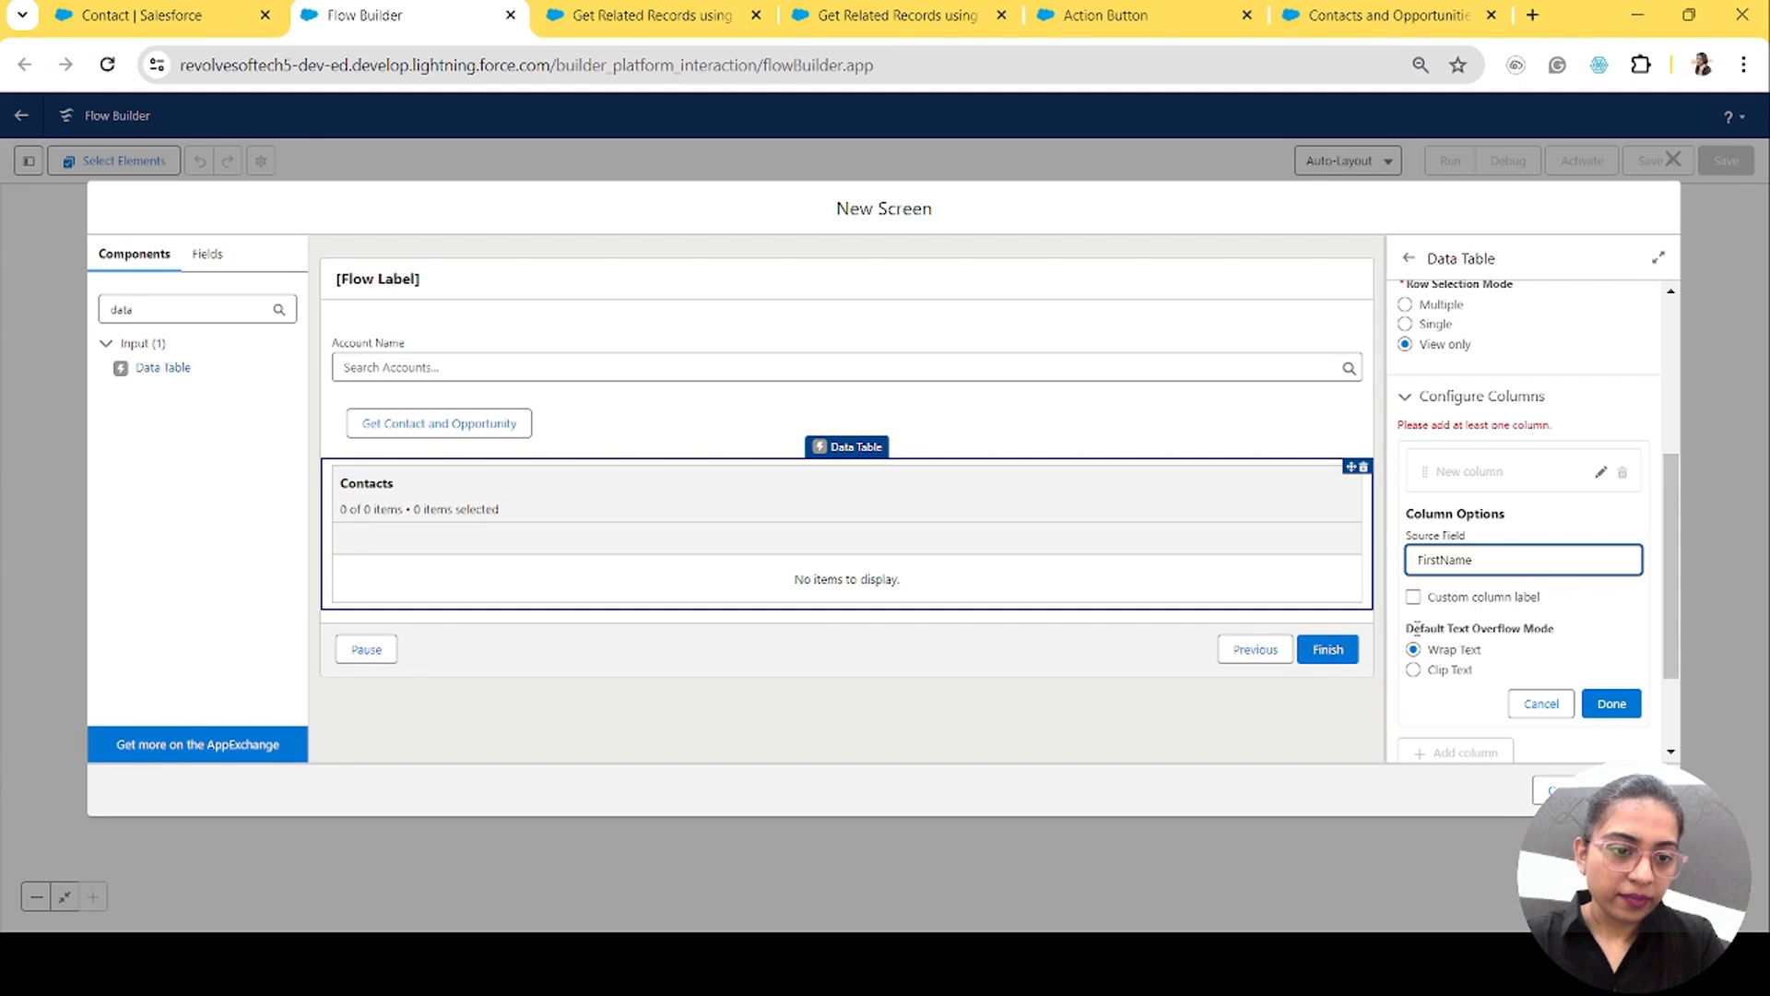
click(1613, 706)
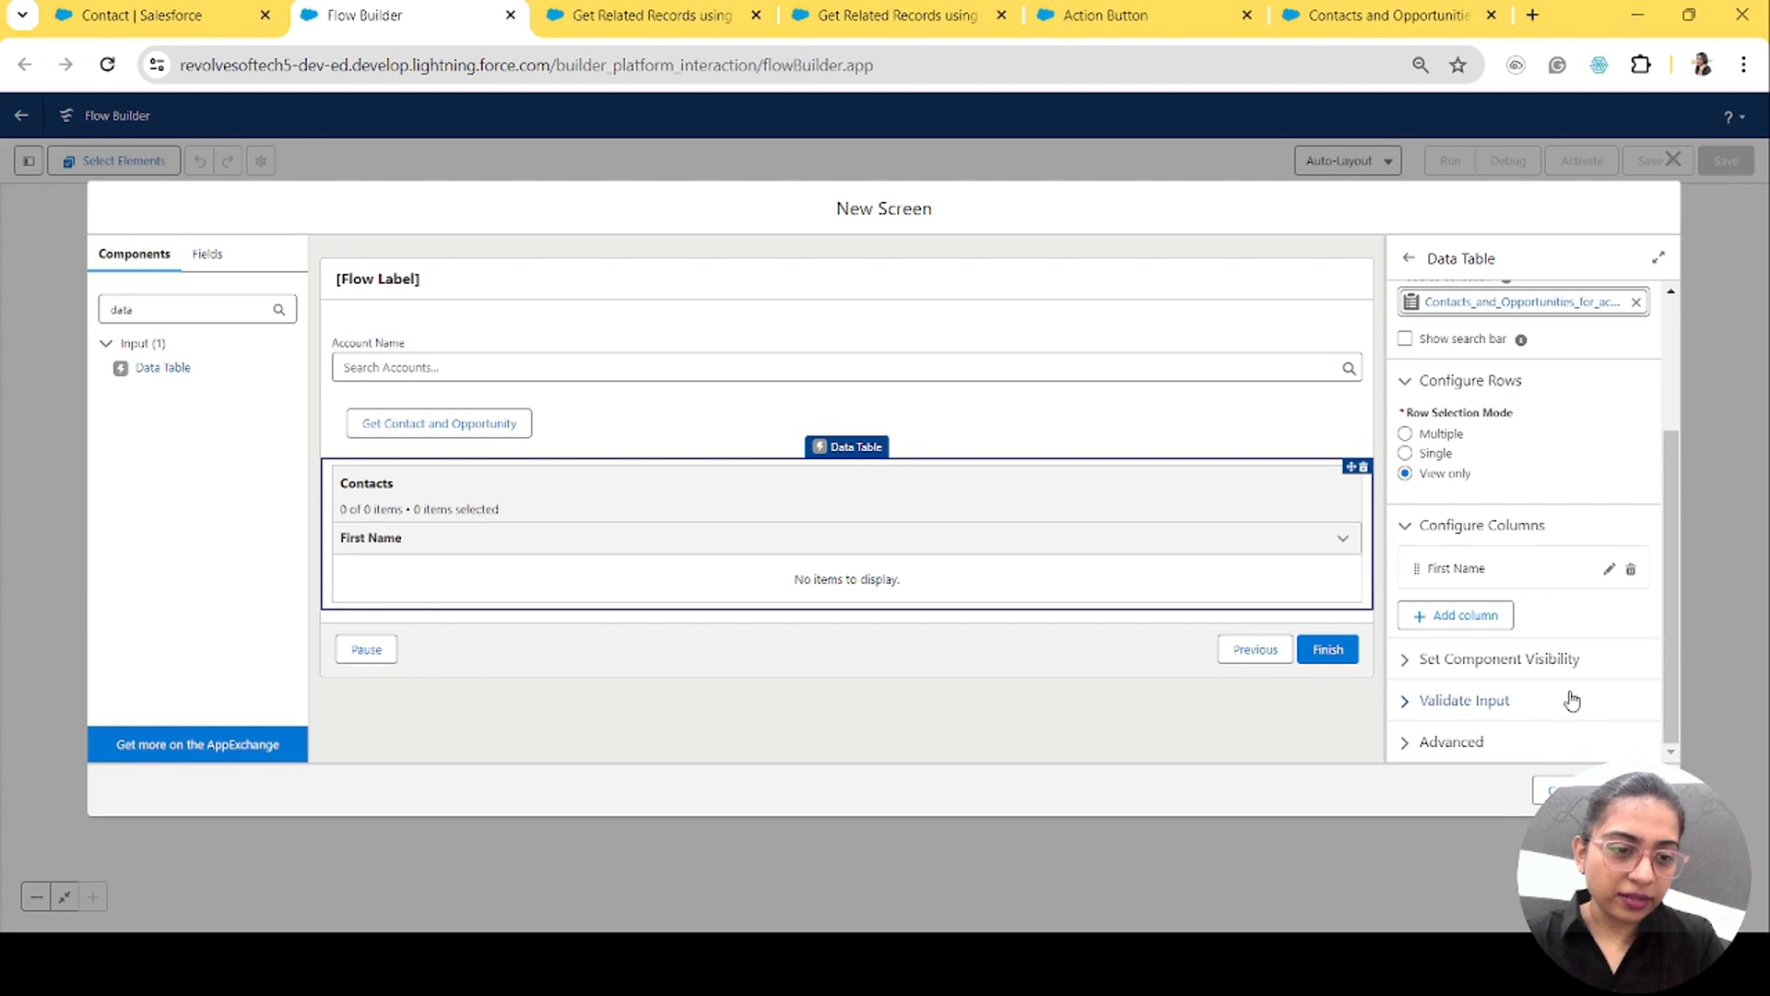
click(1458, 616)
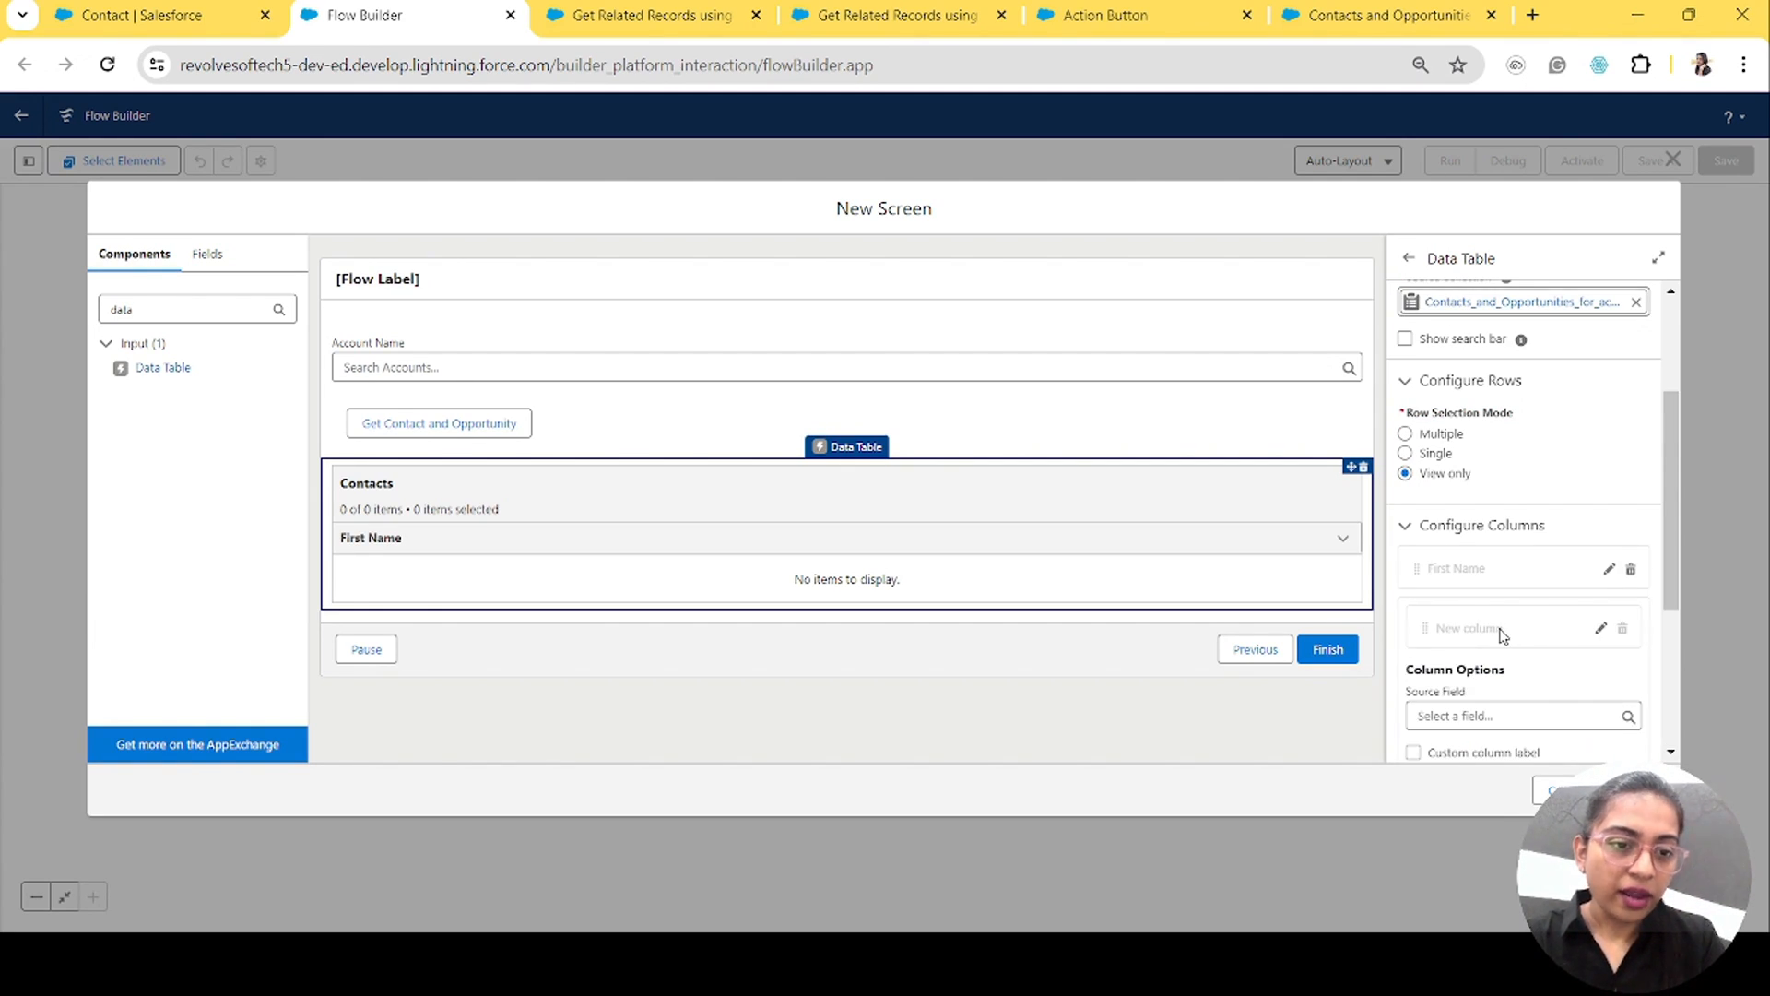
click(1490, 715)
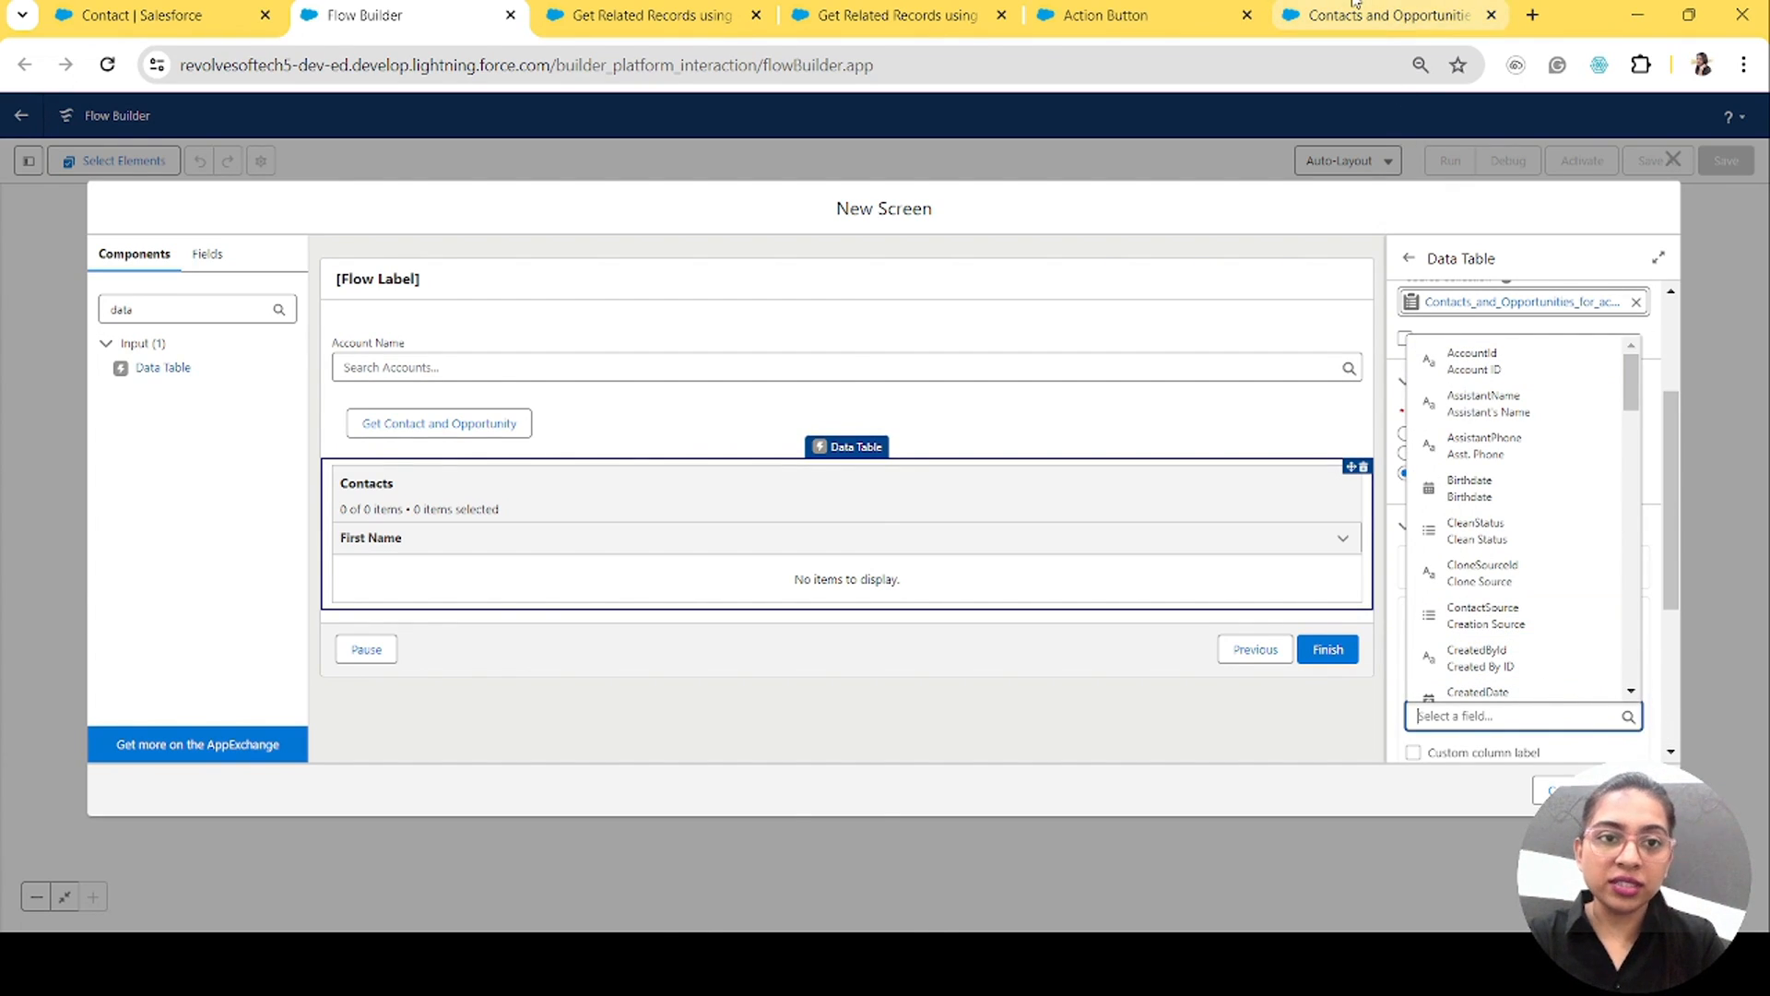
Step: In the autolaunched flow, check which contact fields the Get Contacts element stores in its record collection
click(1383, 15)
click(1263, 260)
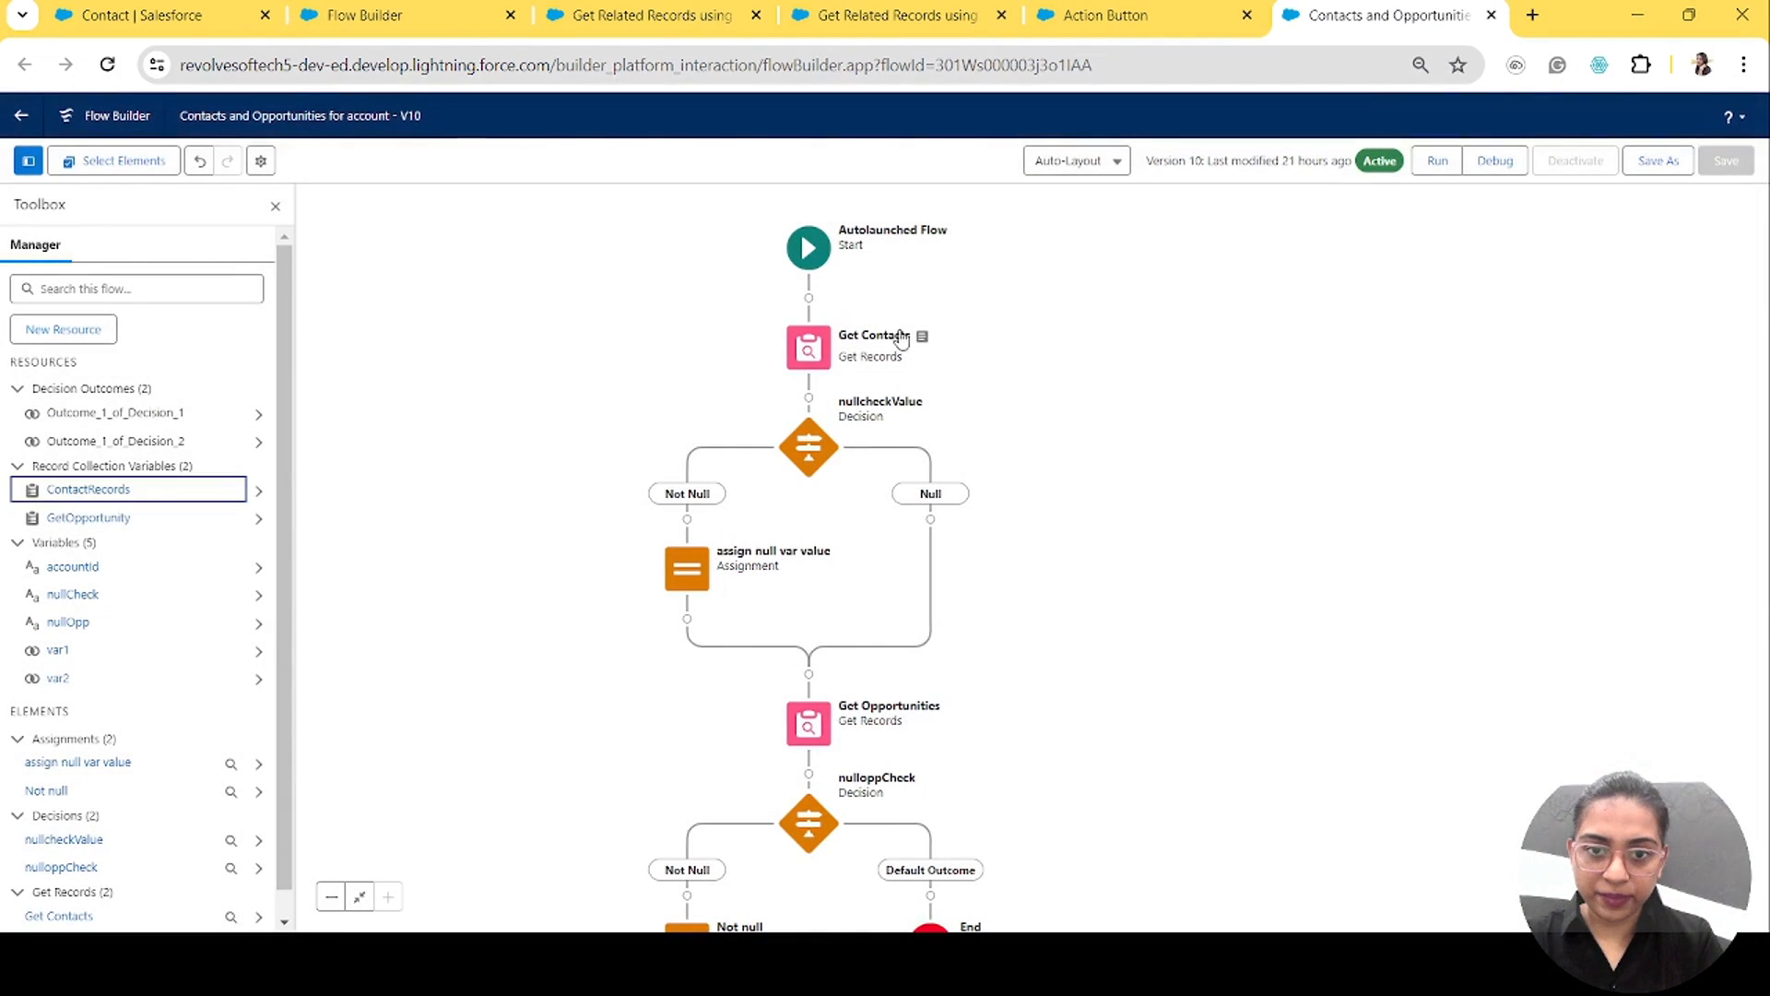
click(820, 348)
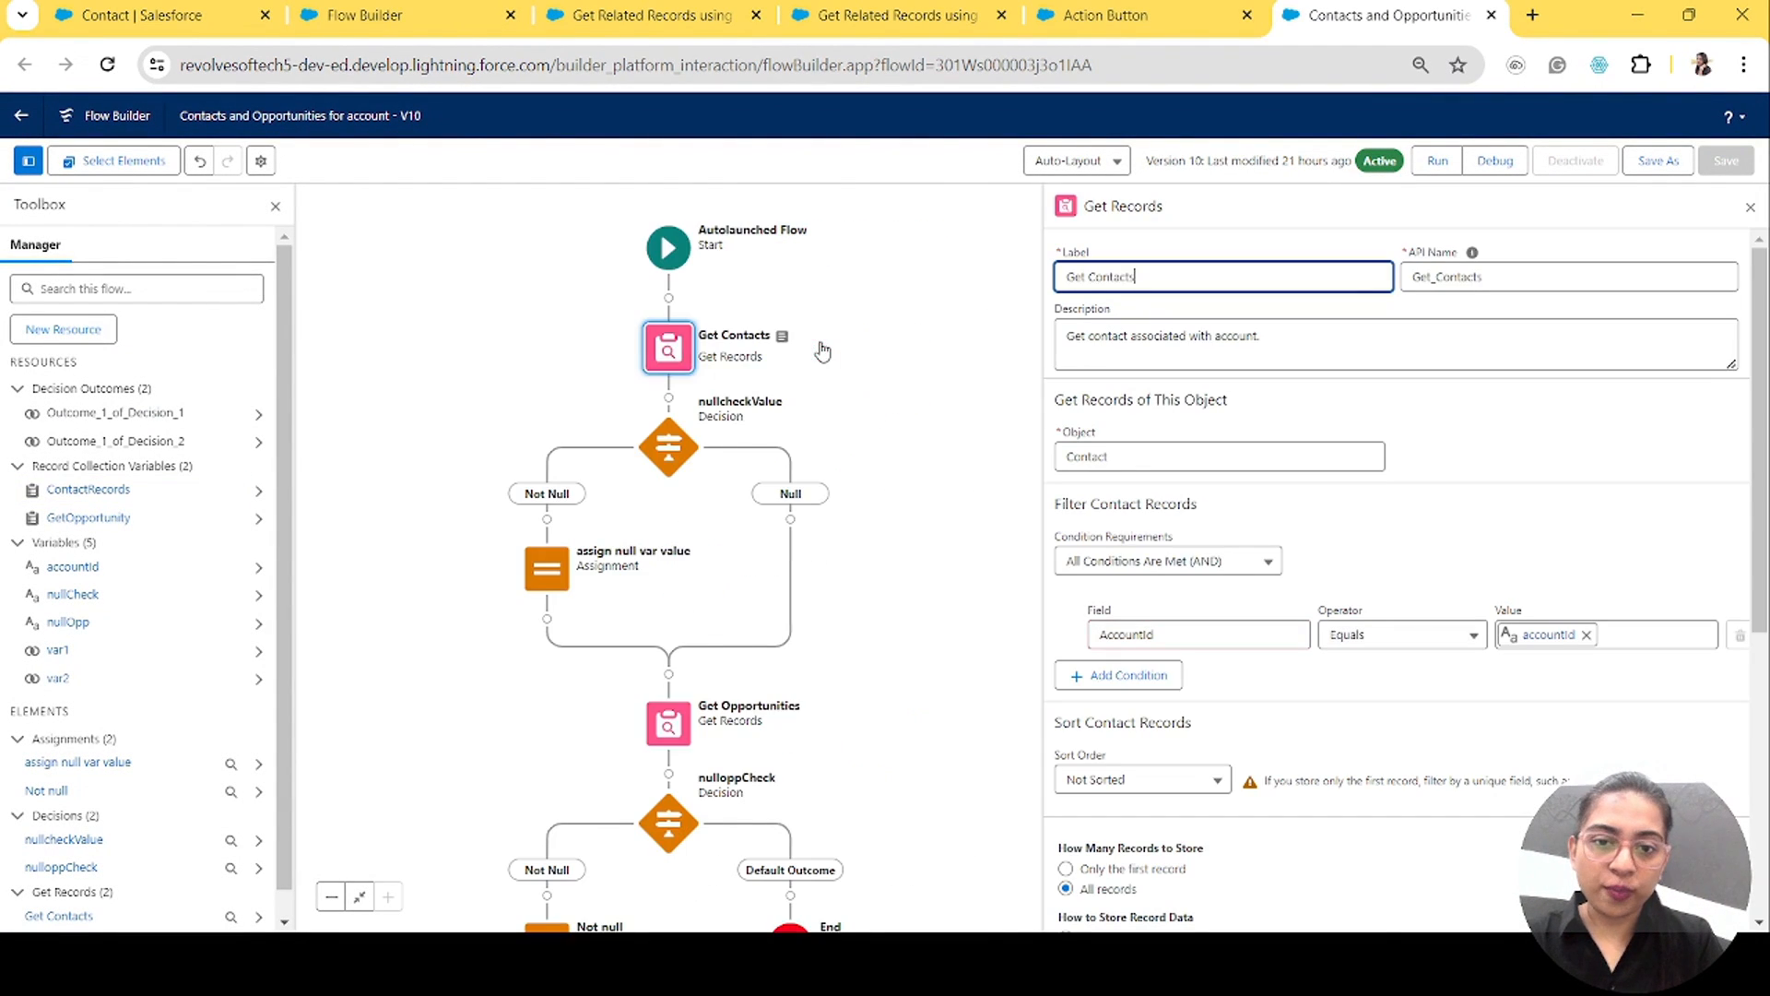
scroll(1427, 673, down, 5)
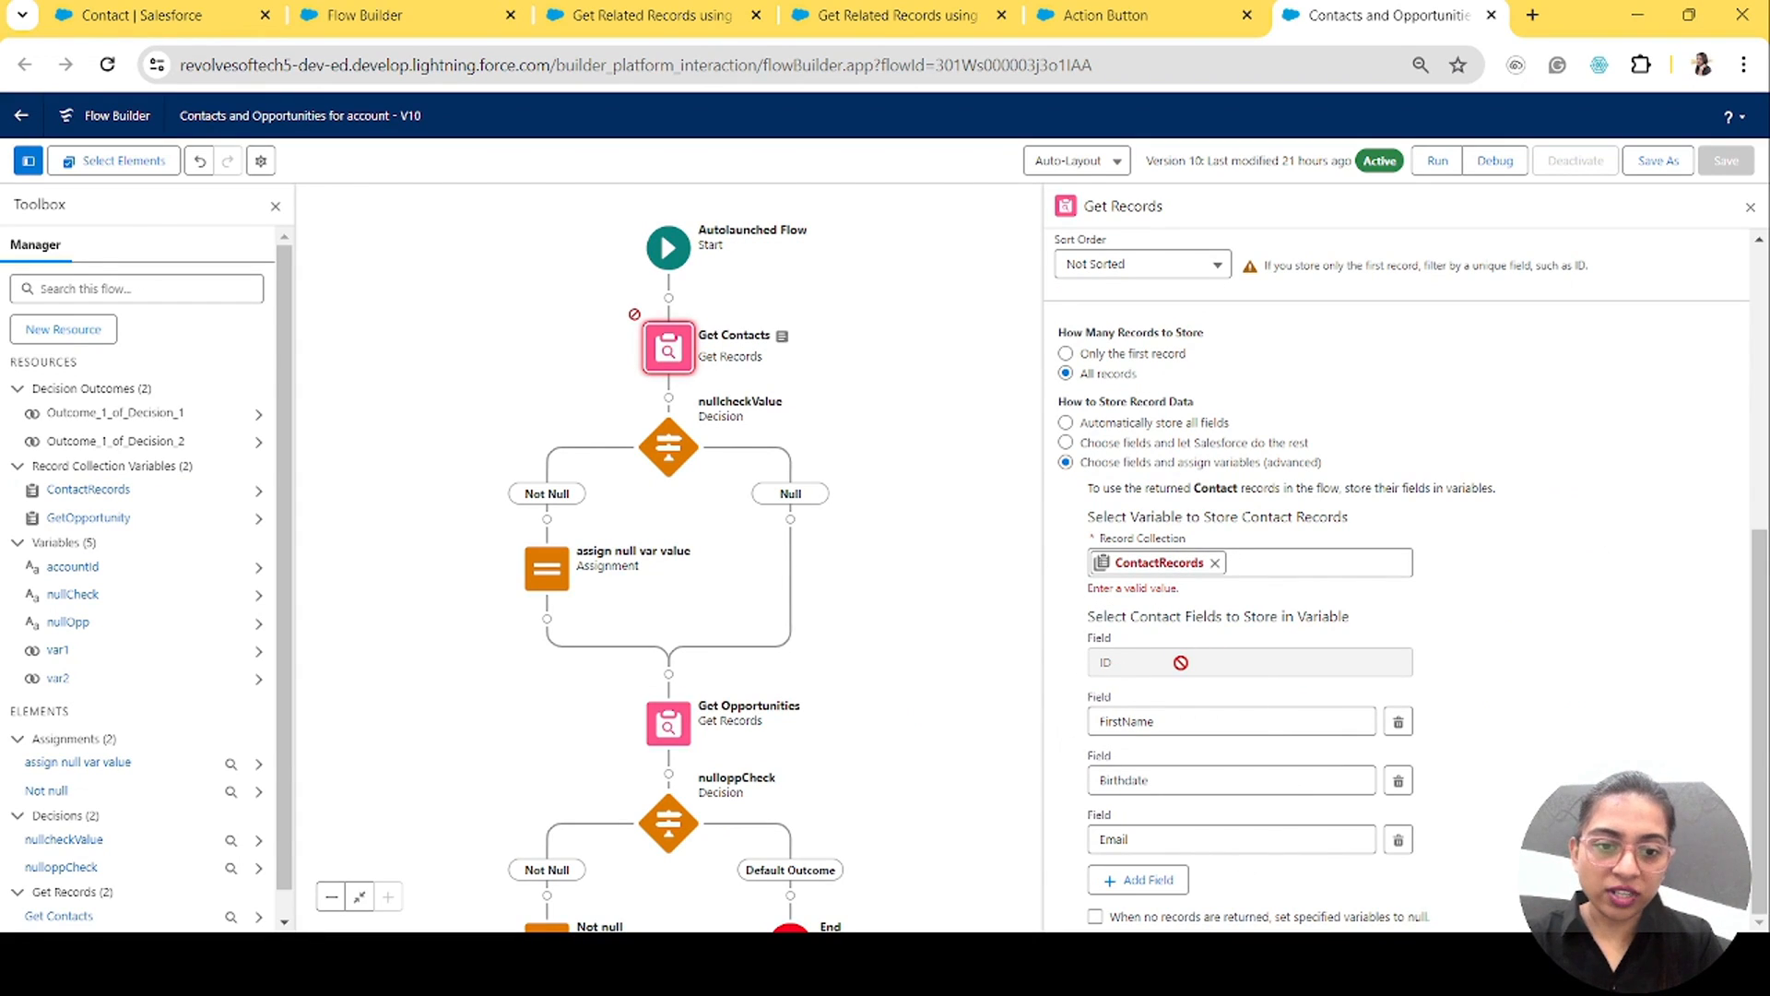
Step: Return to the screen flow and finish the Contacts table's second column with Birthdate as its source field
click(339, 15)
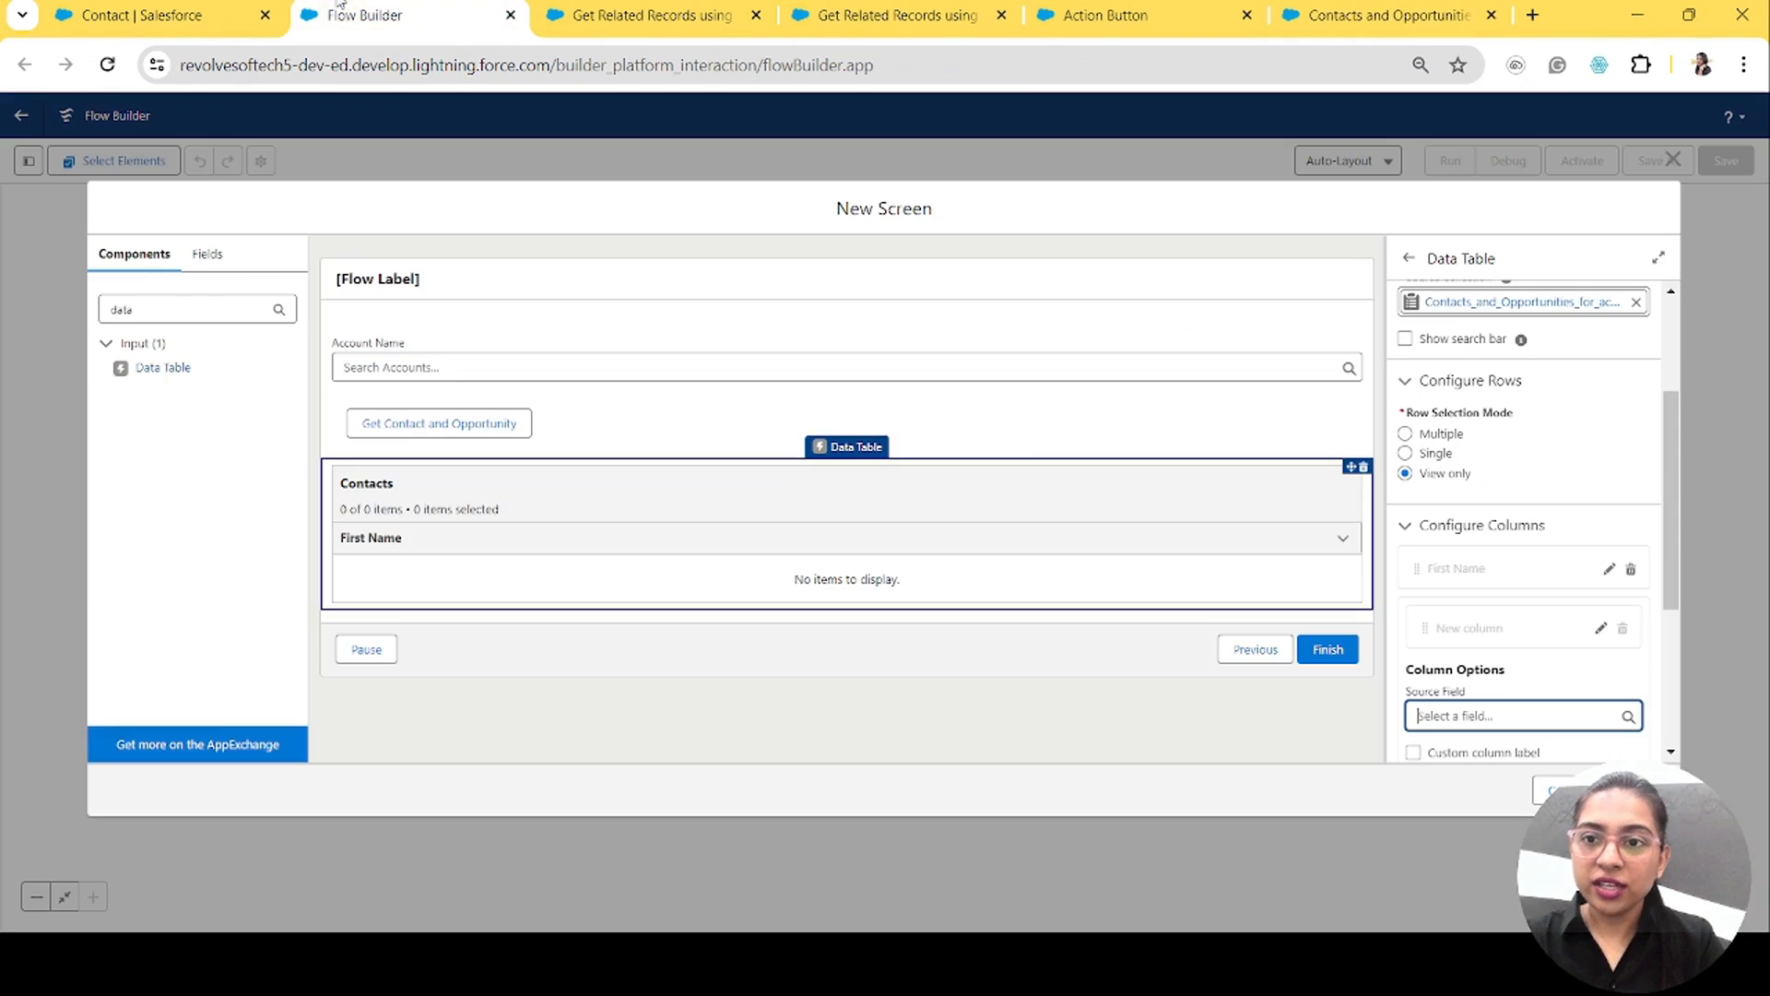
scroll(1541, 715, down, 3)
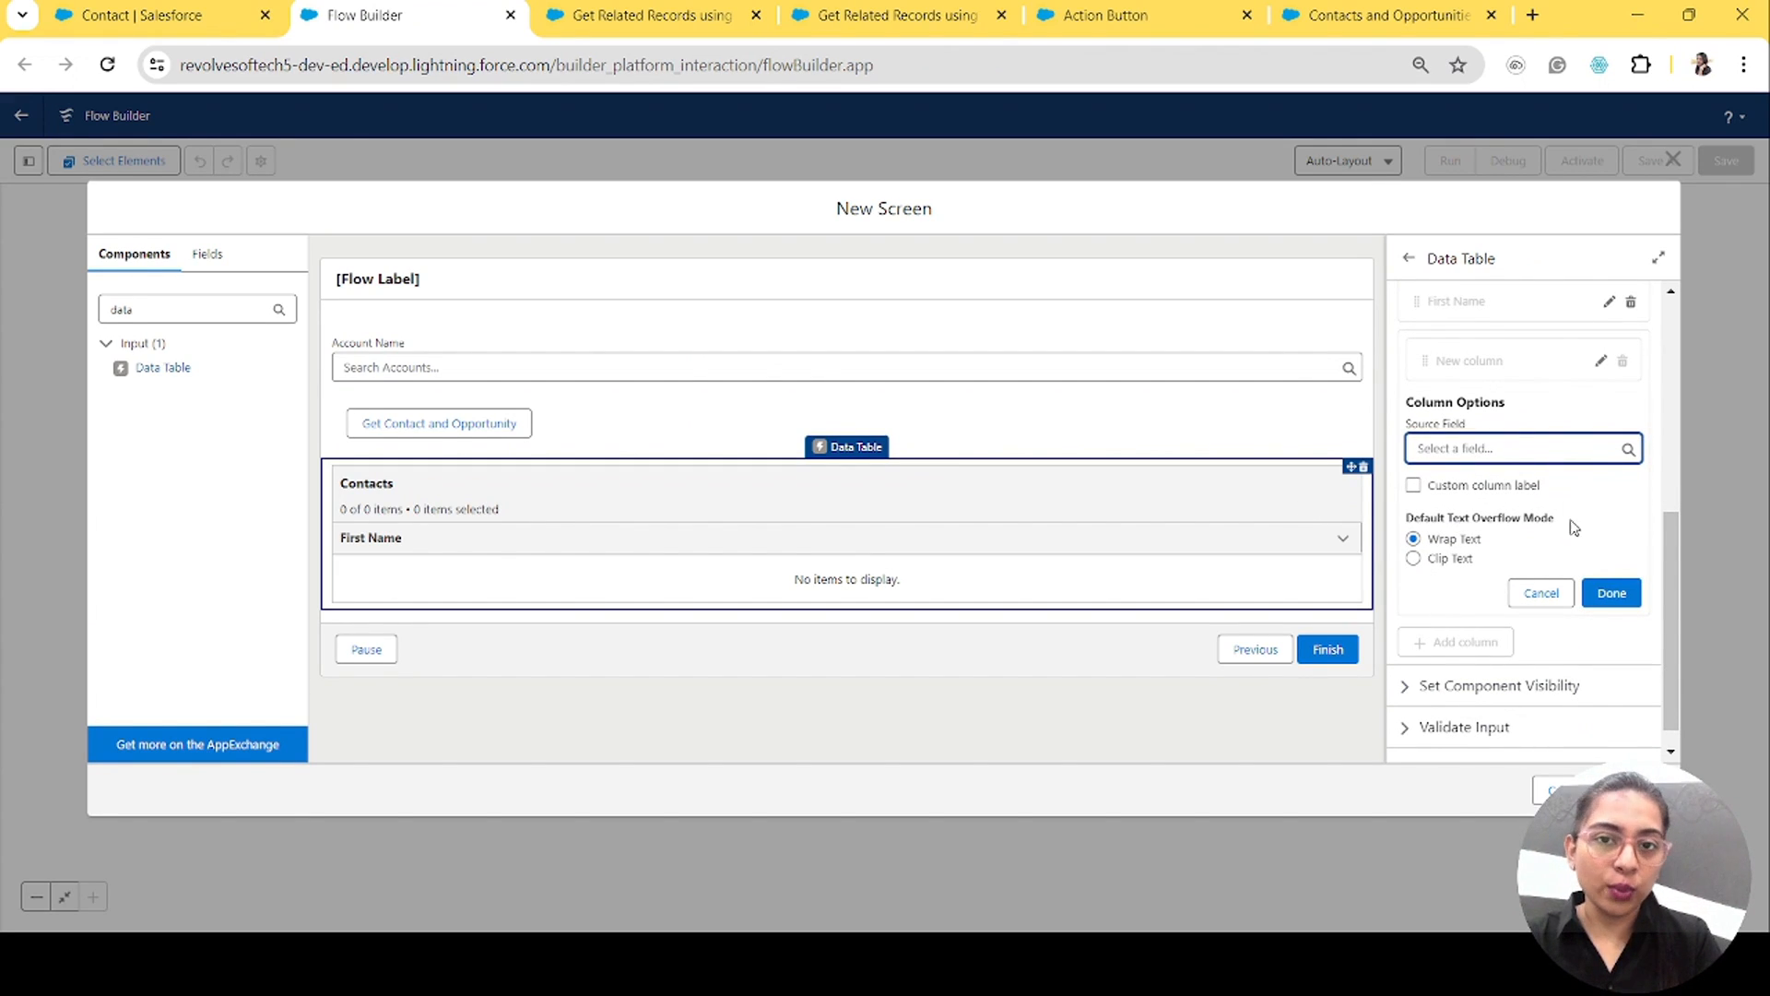
click(1530, 452)
text(bir)
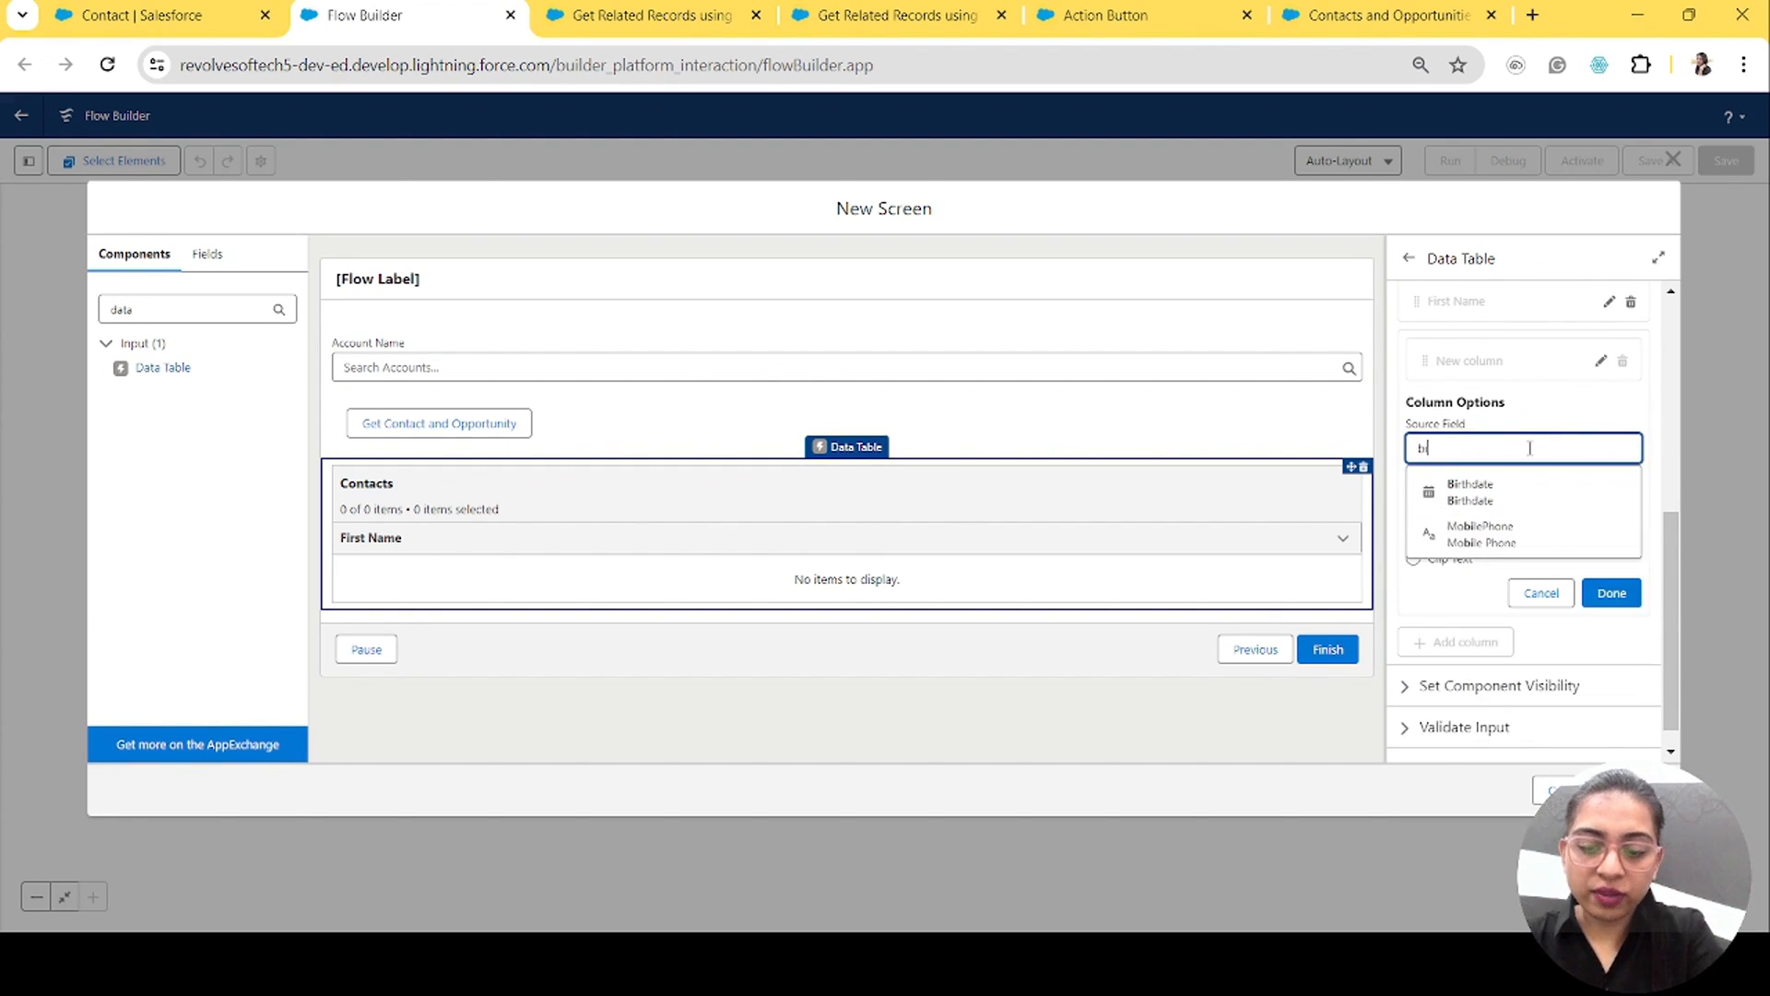
click(1480, 486)
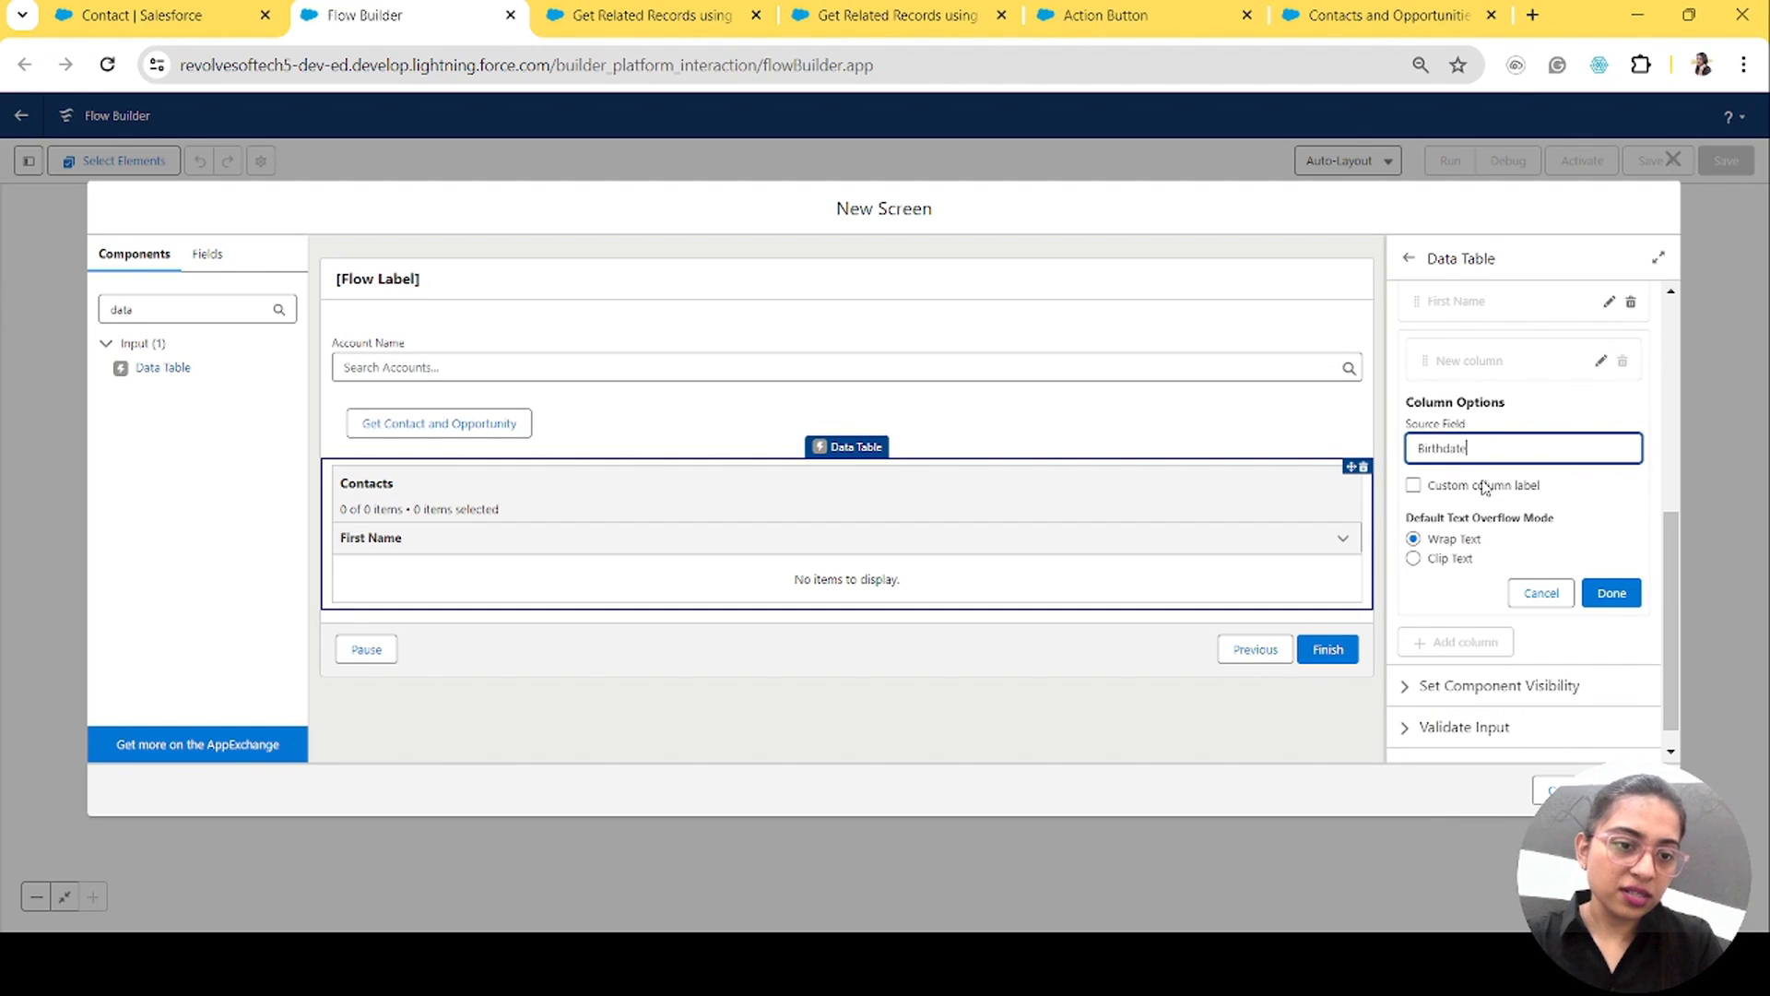
click(1610, 593)
Step: Add a third column with source field Email to the Contacts table, and open the table's component visibility settings
click(1470, 628)
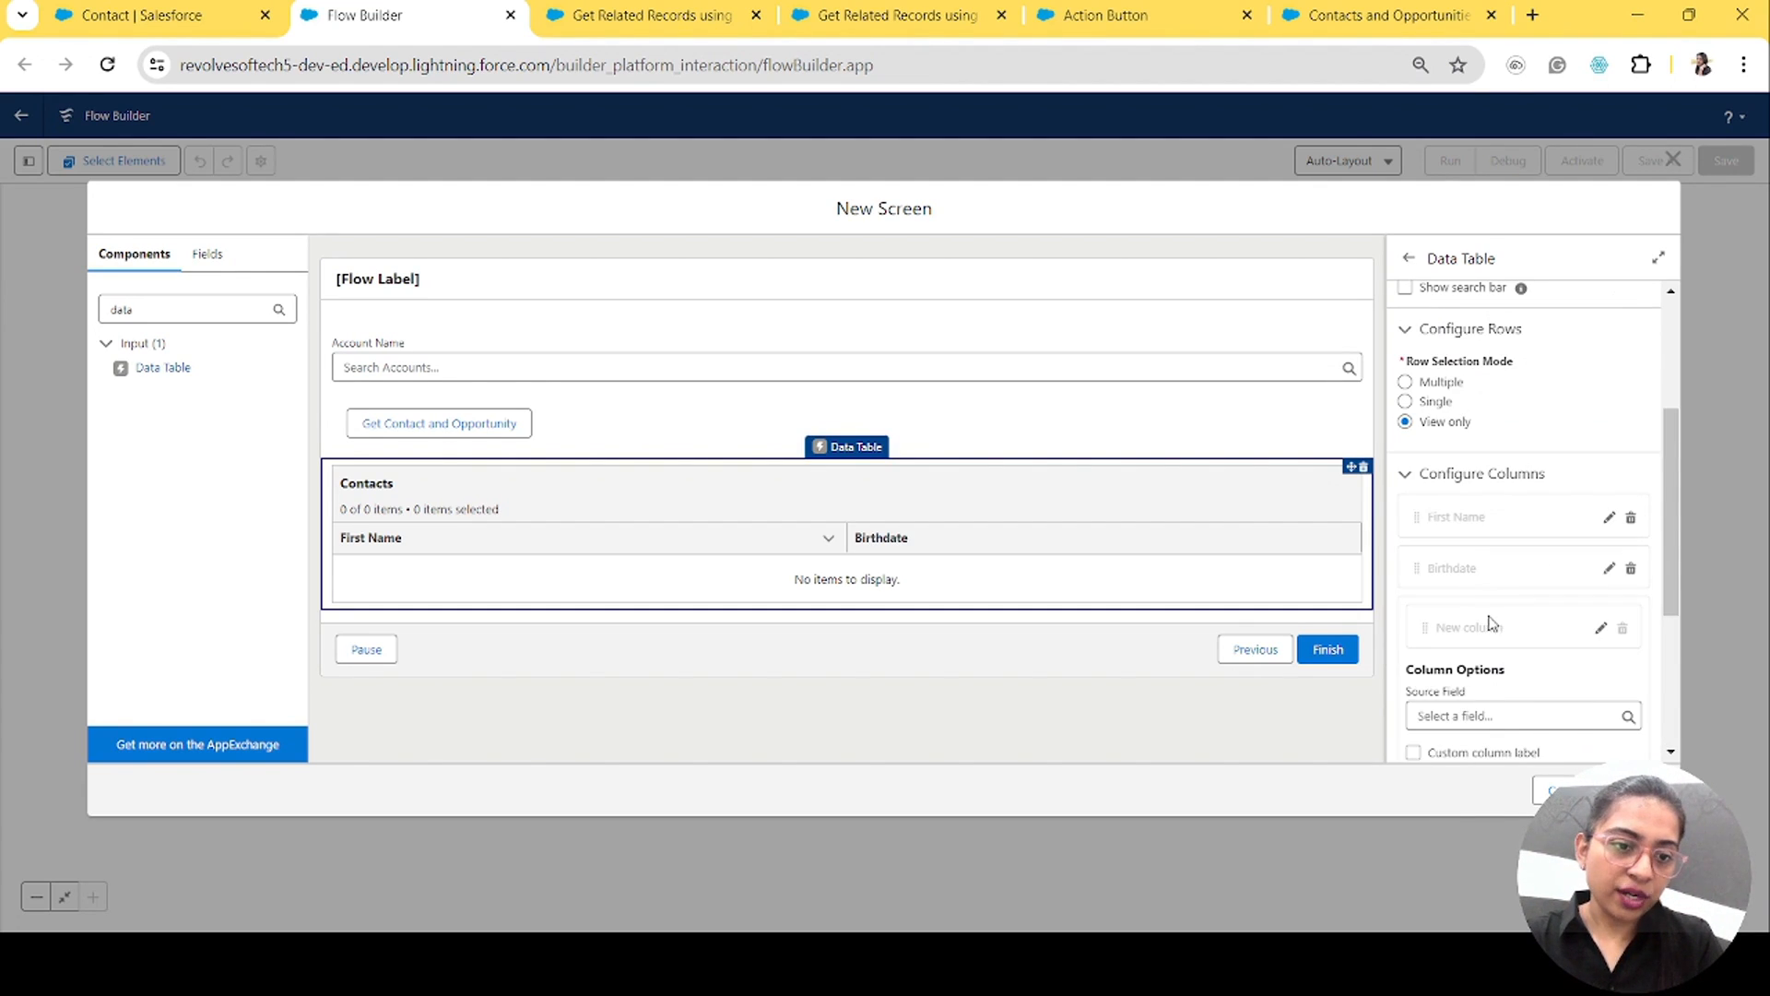
click(1479, 715)
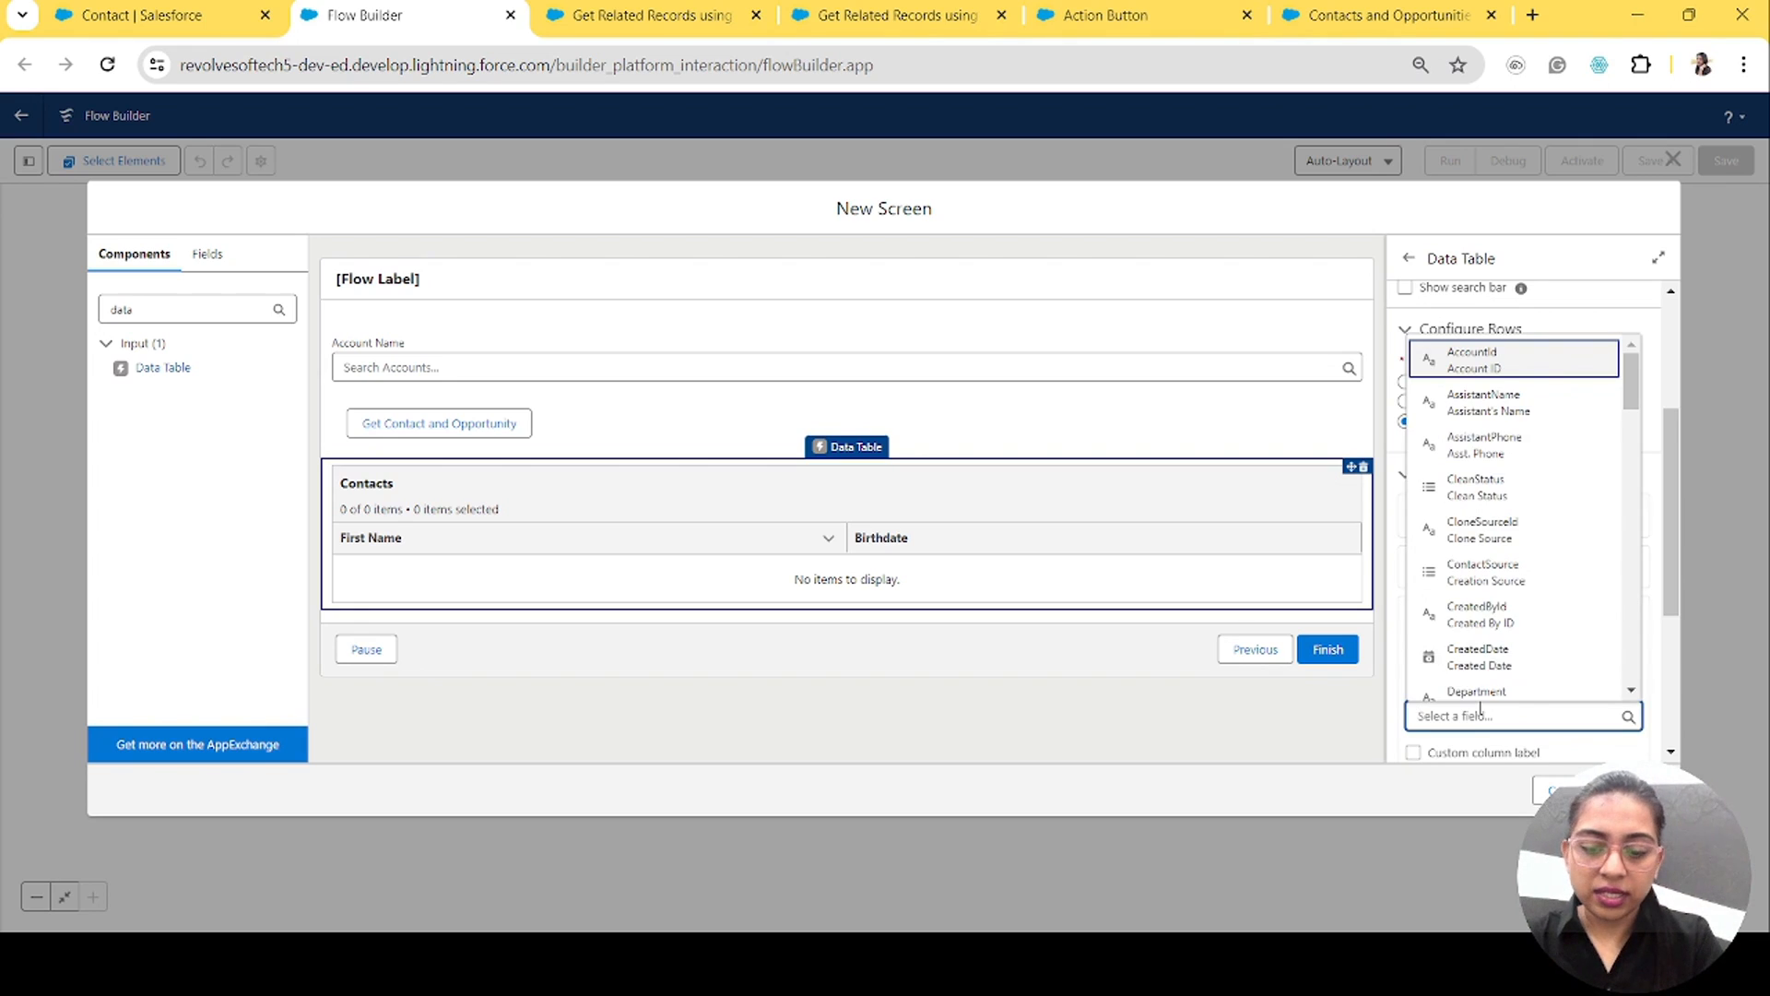
text(email)
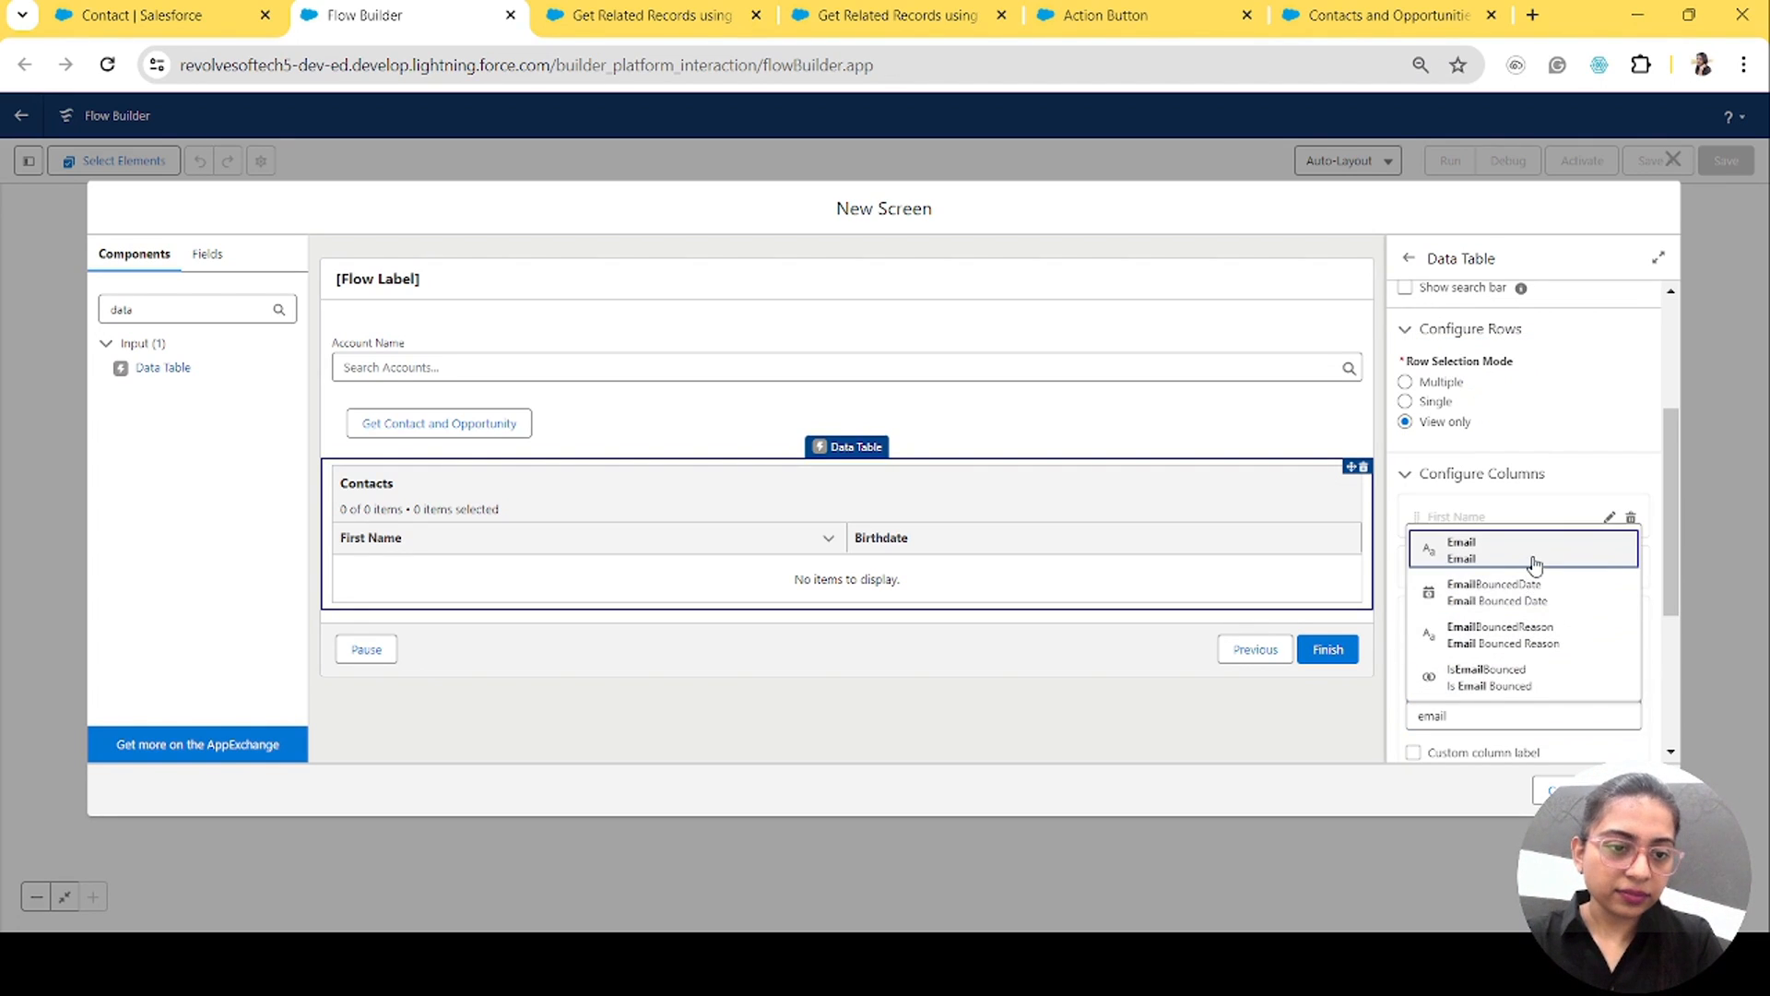
click(1534, 562)
scroll(1642, 716, down, 3)
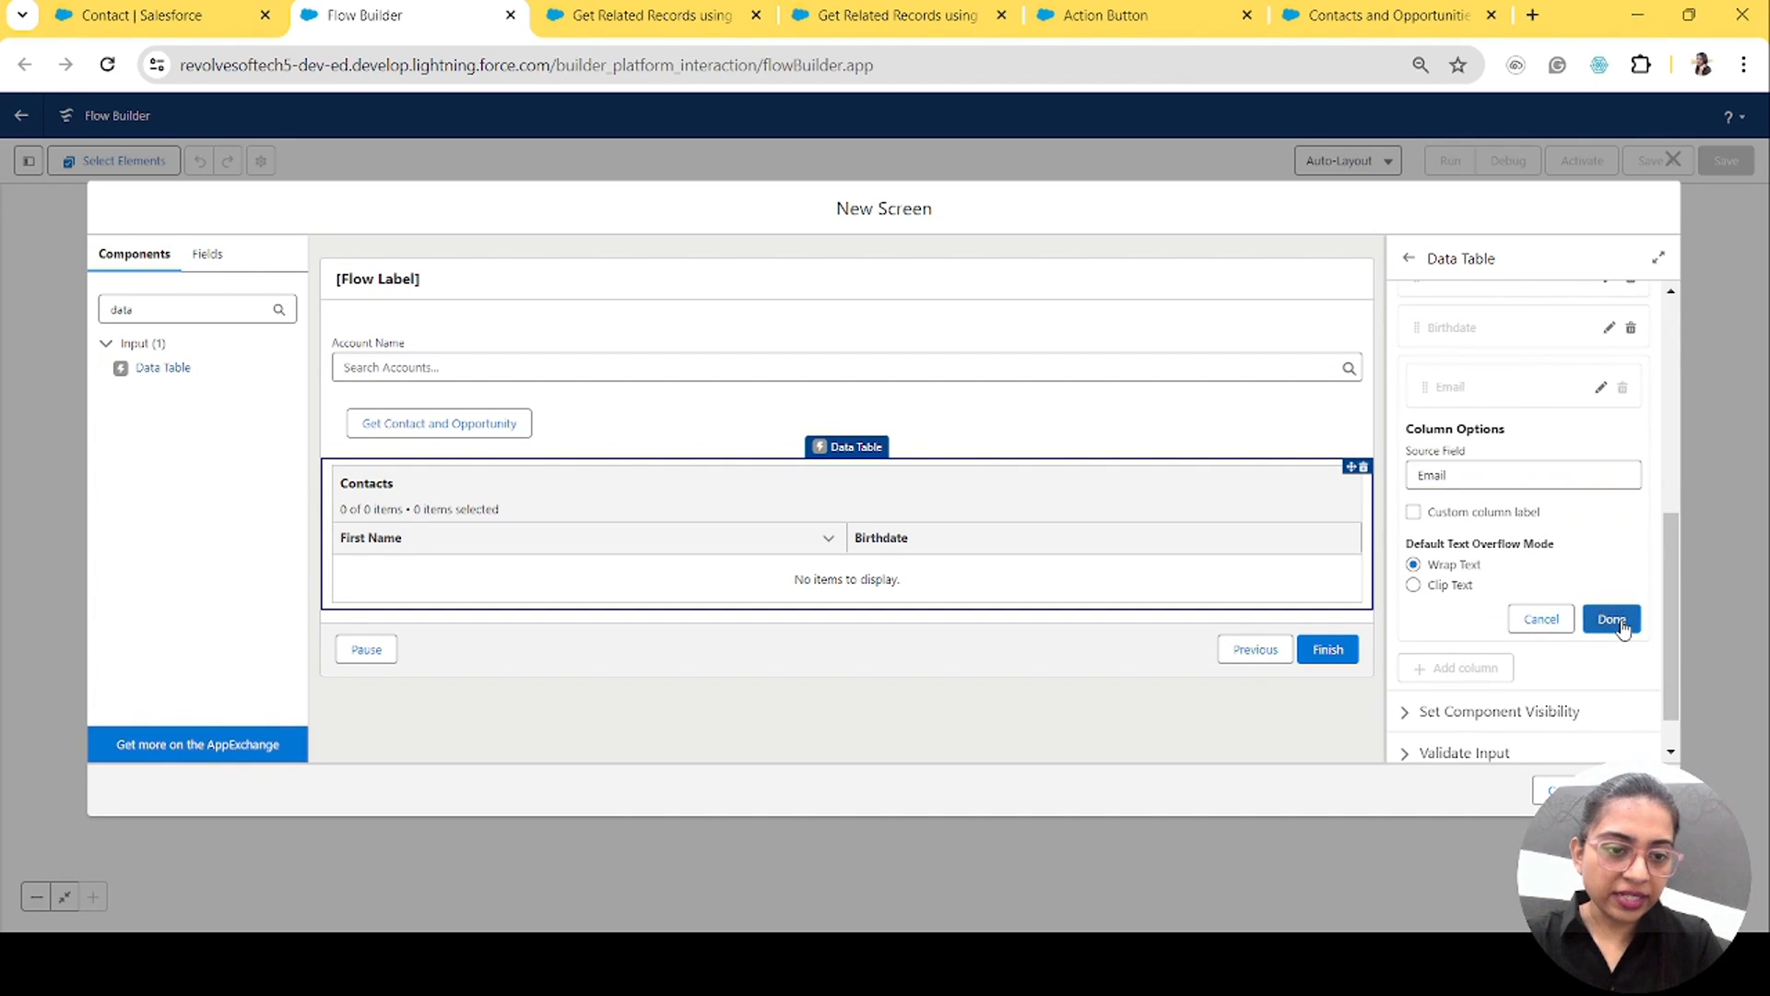
click(1625, 628)
click(1408, 662)
Step: In the autolaunched flow, check the variable and value set by the assign null var value assignment
click(1376, 15)
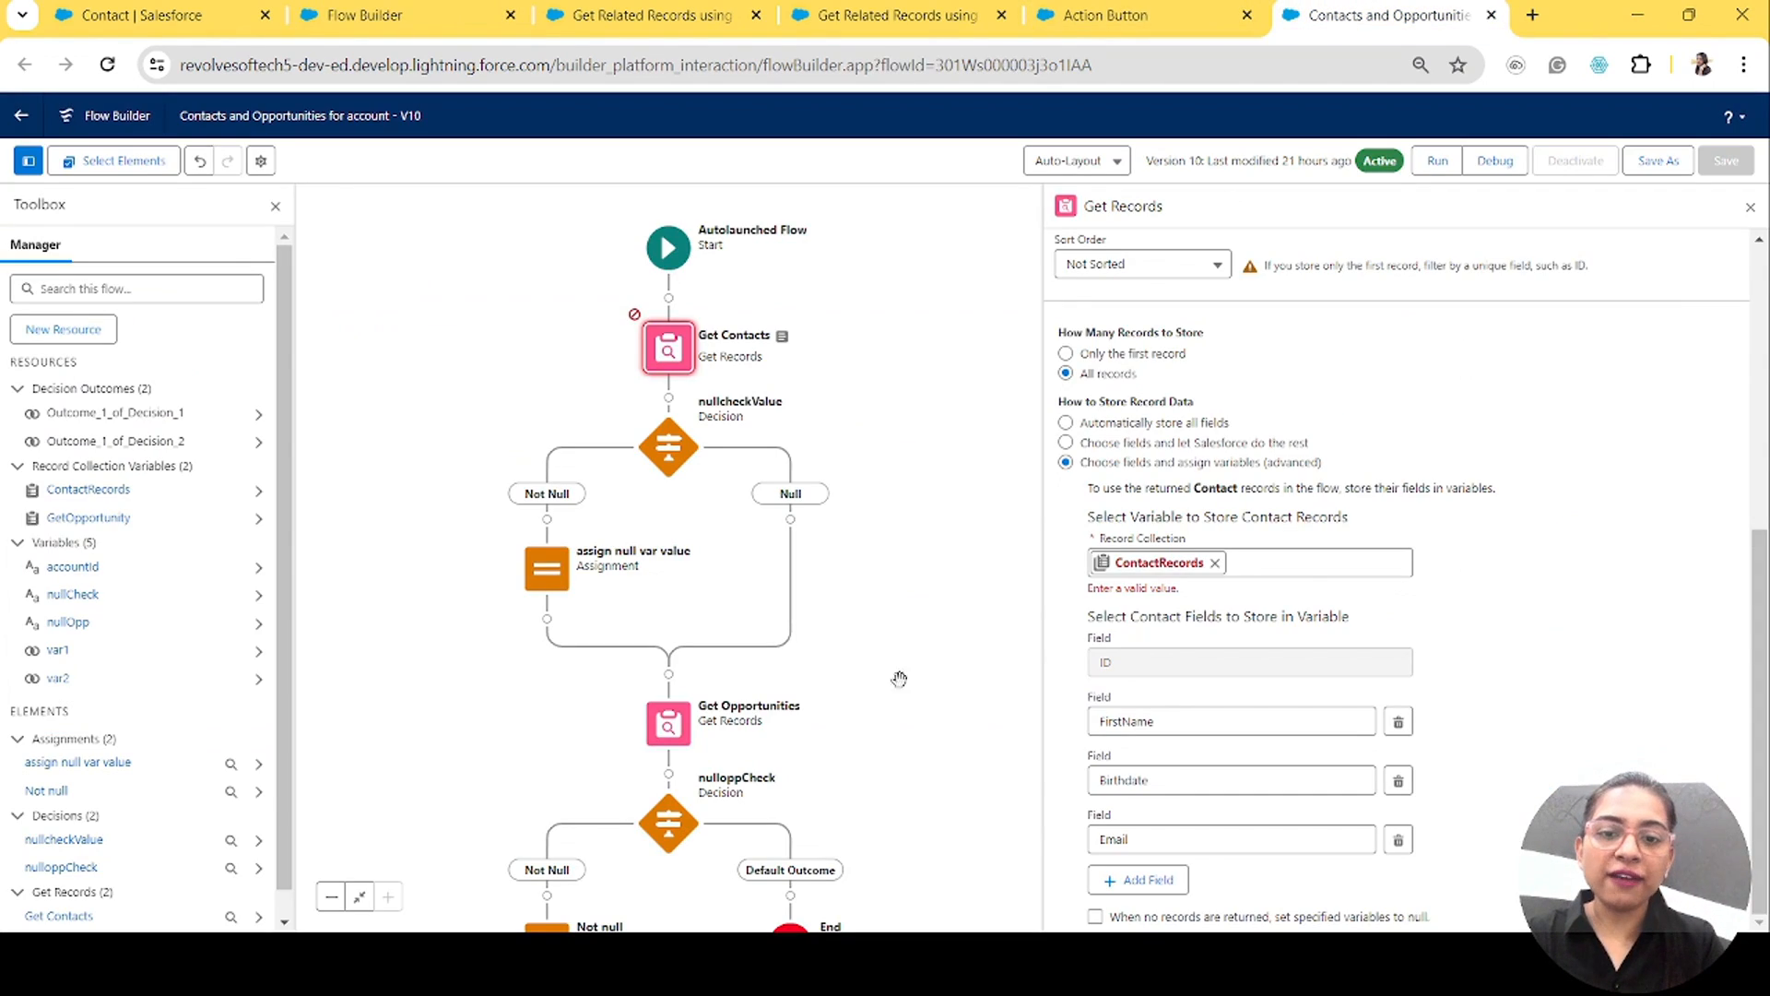
click(547, 569)
click(554, 748)
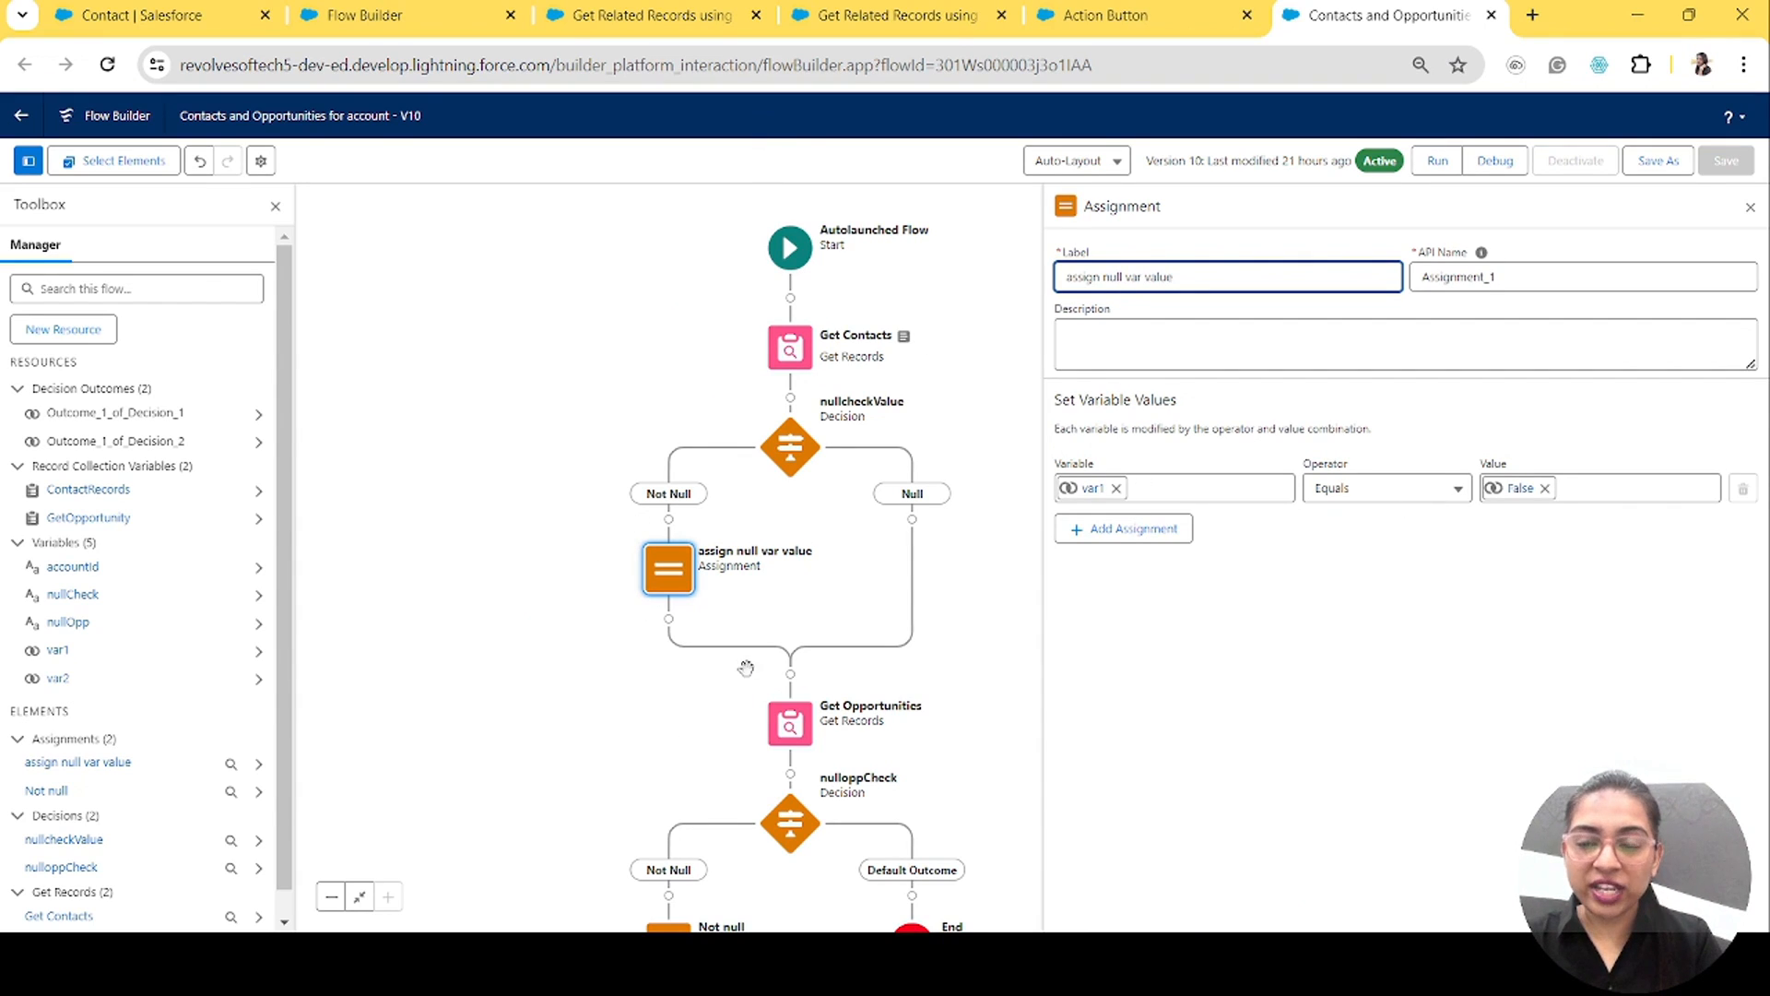
Step: Back in the screen flow, display the Contacts table when All Conditions Are Met (AND), with the action's Results > var1 as the condition resource
click(384, 5)
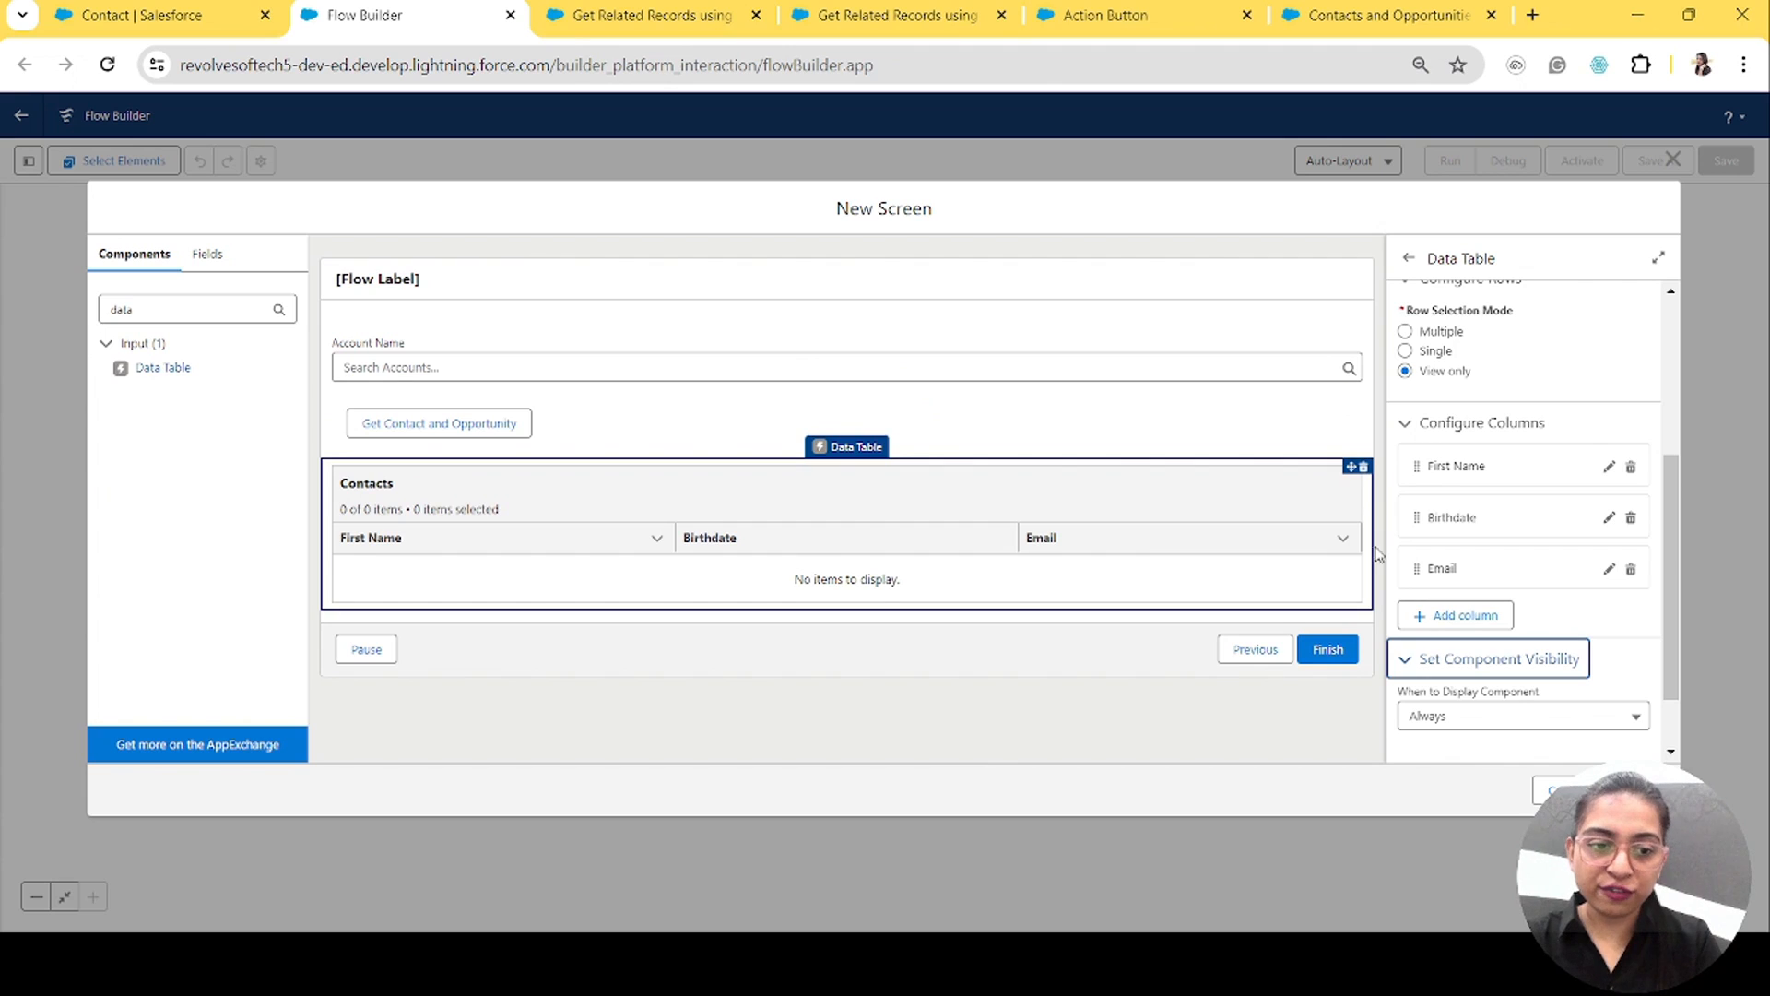
click(1495, 719)
click(1523, 786)
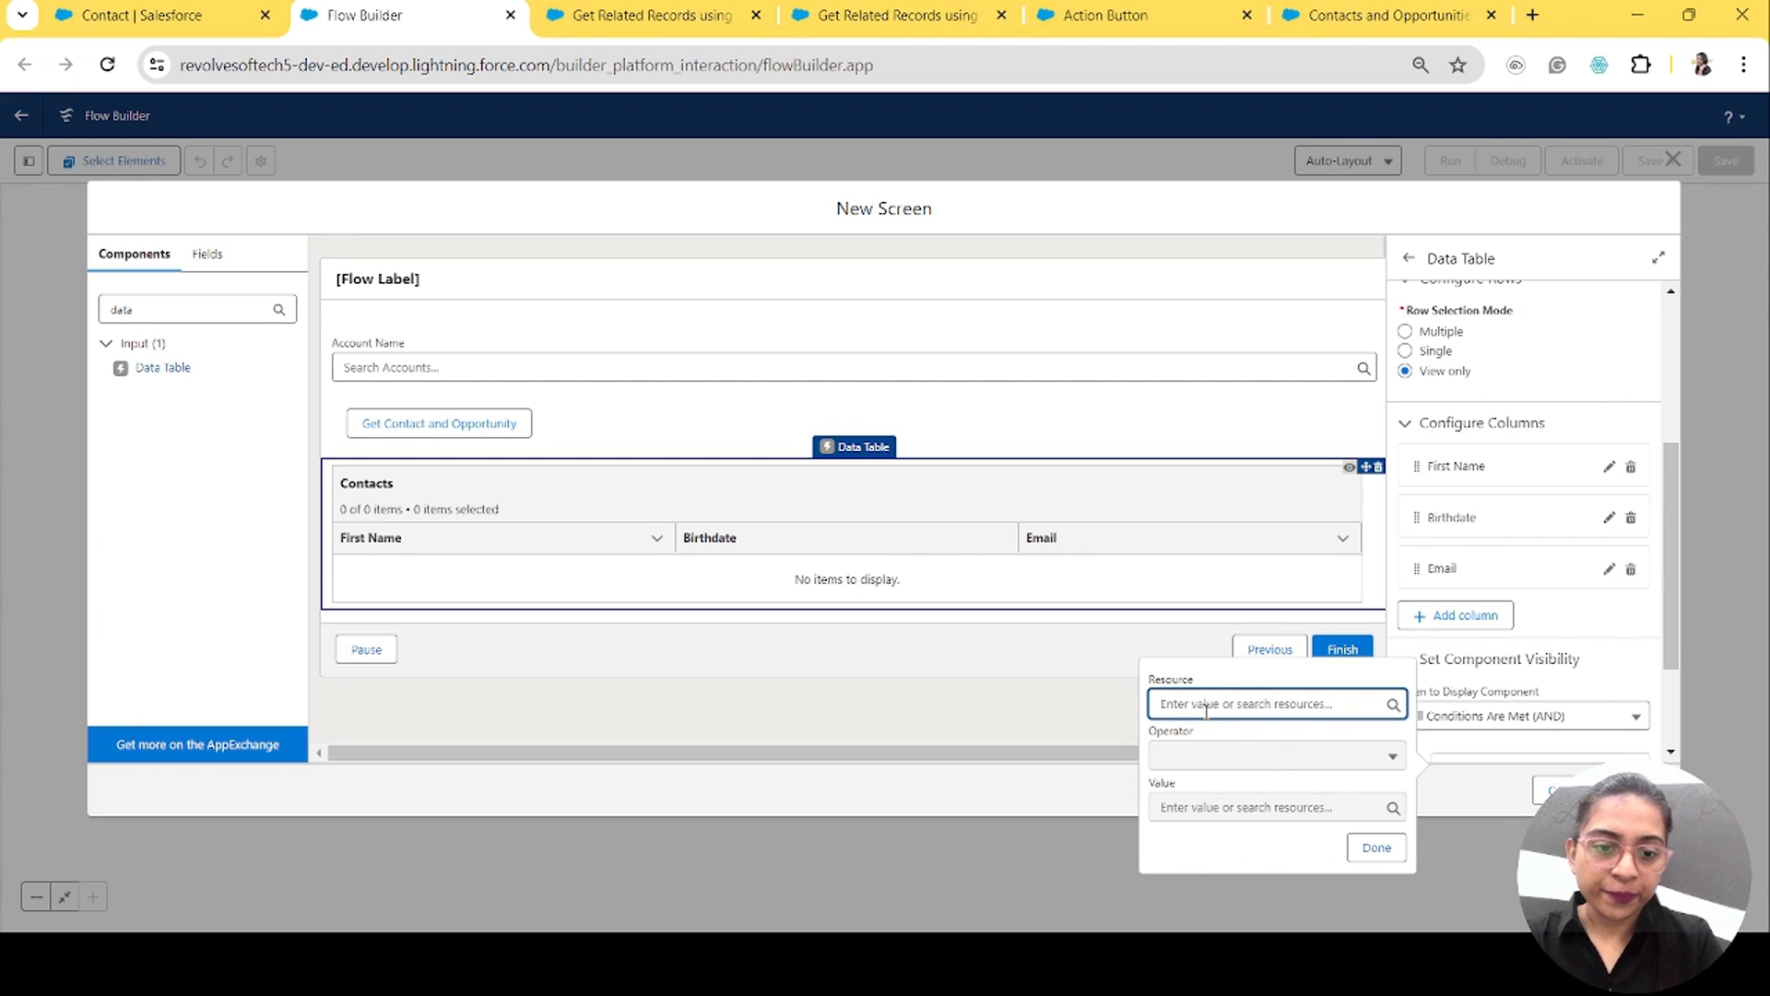
click(1206, 706)
click(1262, 783)
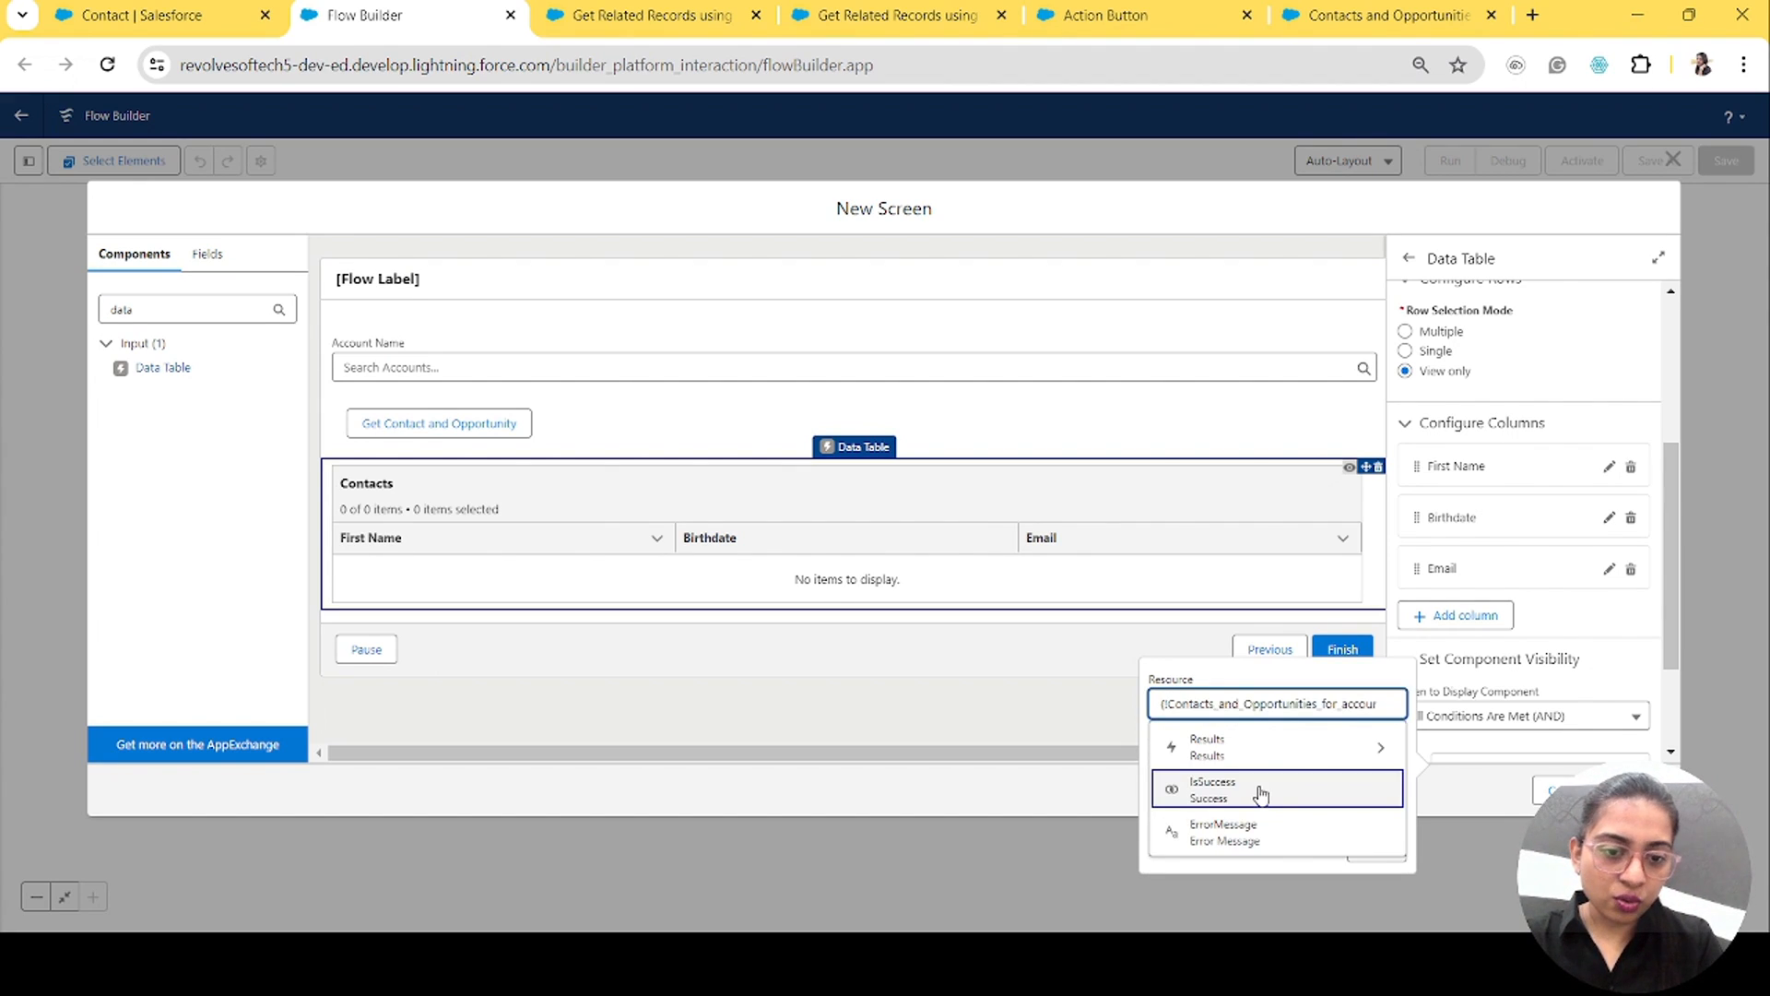
click(1305, 764)
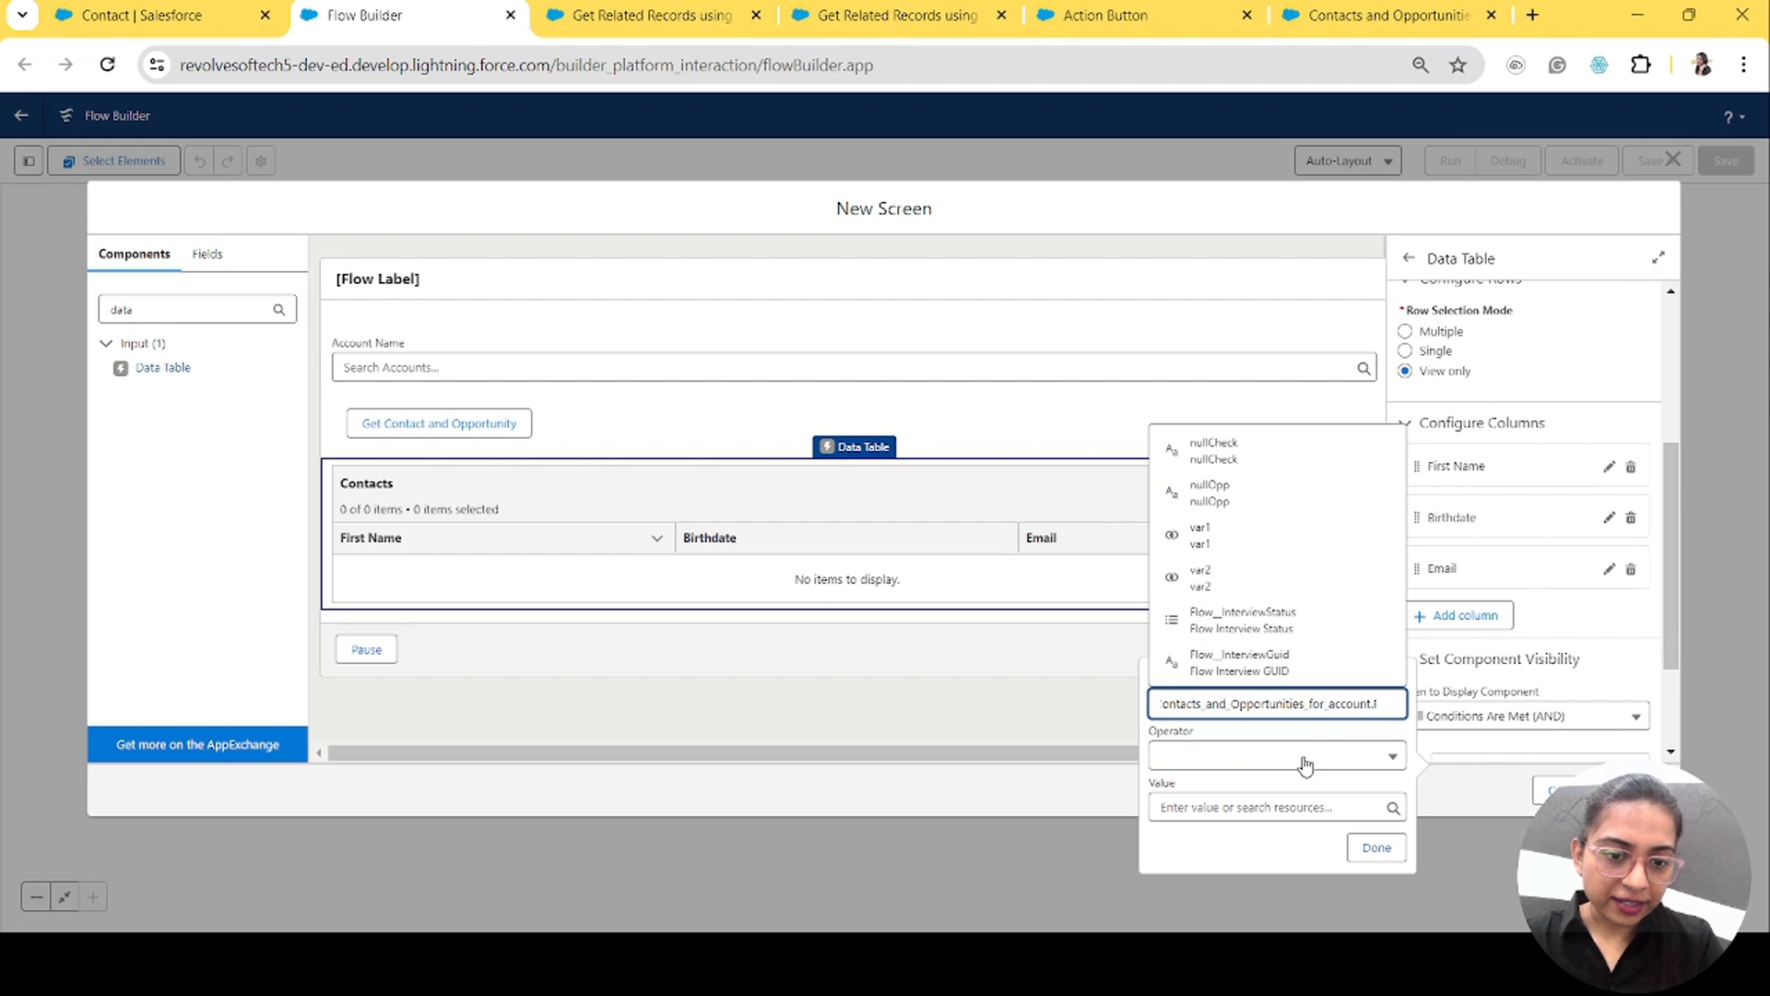
click(1236, 546)
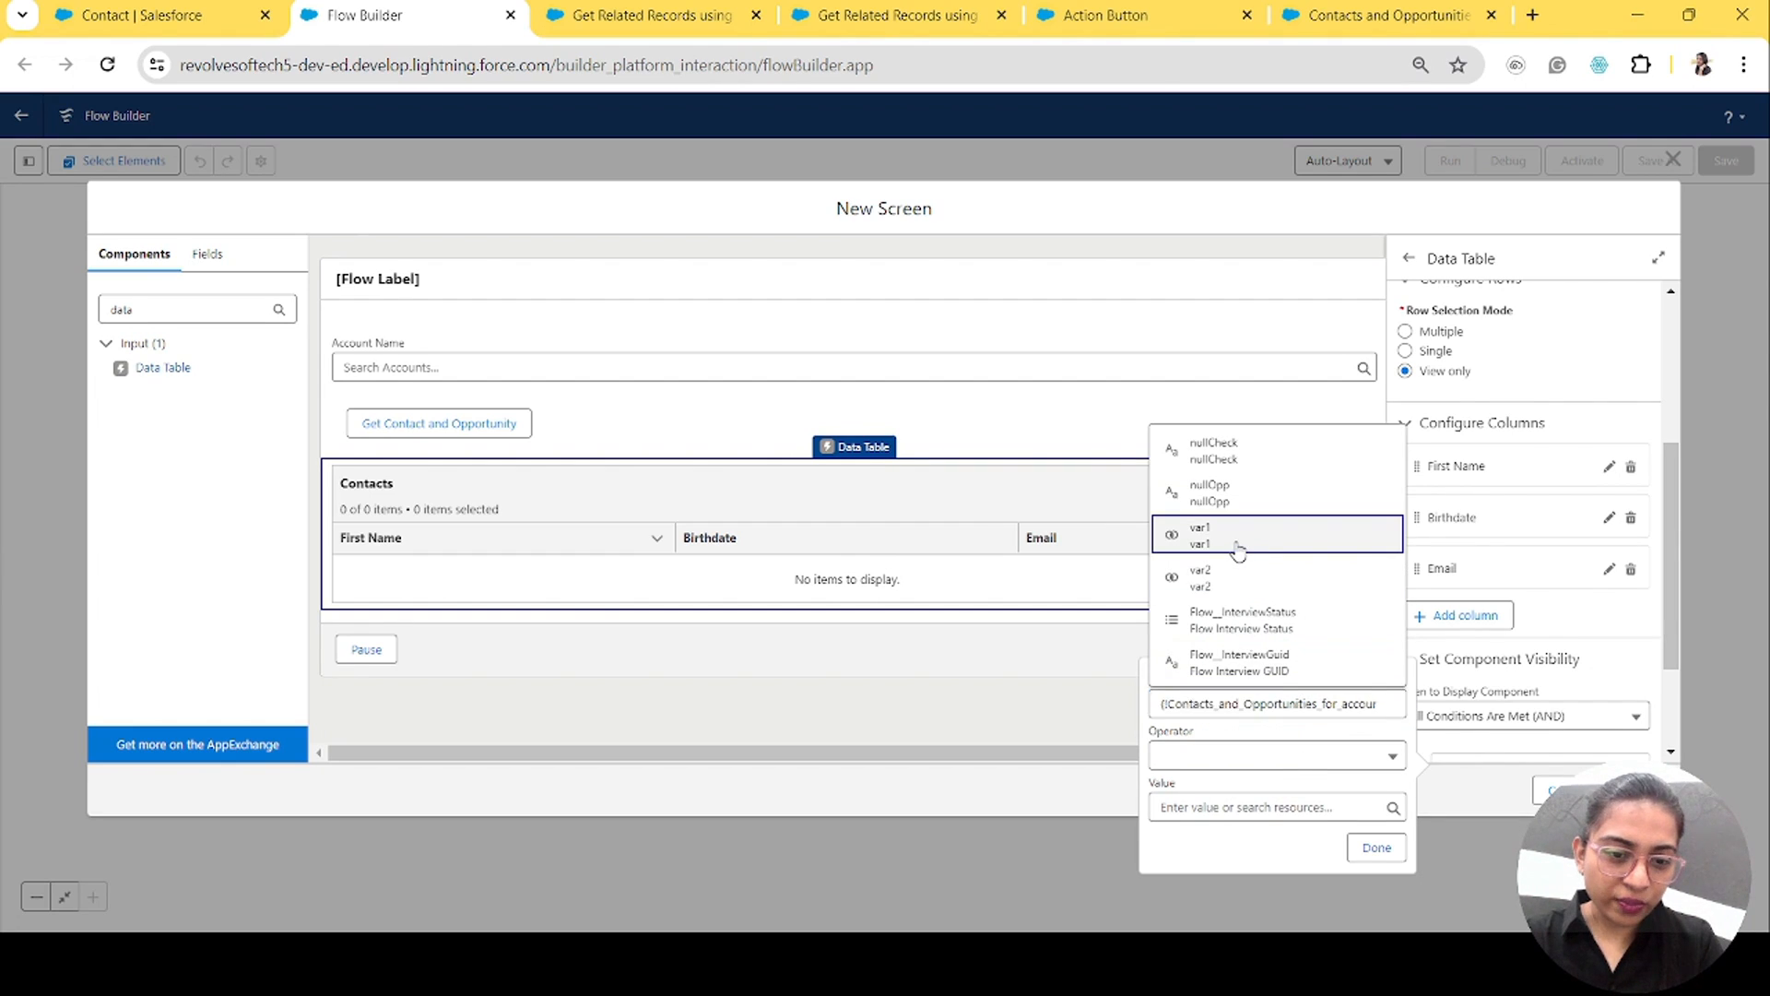
Step: Set the var1 visibility condition's value to $GlobalConstant.False, confirm the condition, and collapse the visibility settings
click(1226, 808)
text(fa)
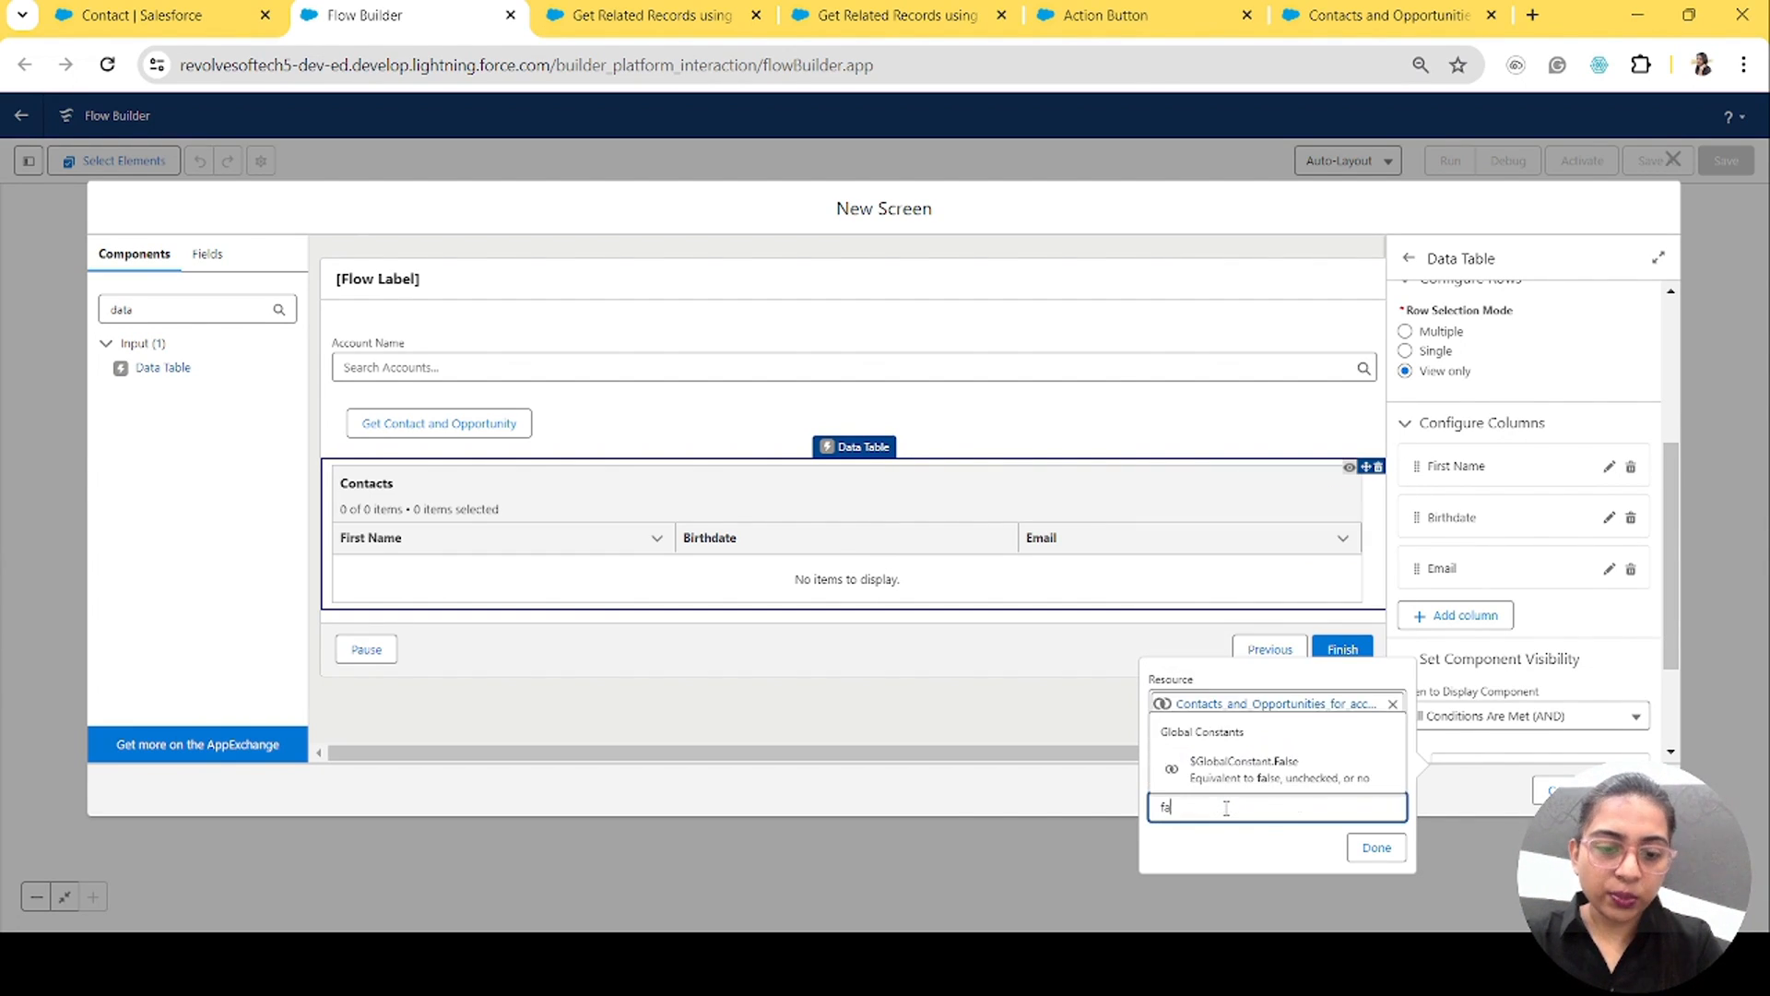
text(le\s)
key(BackSpace)
key(BackSpace)
text(s)
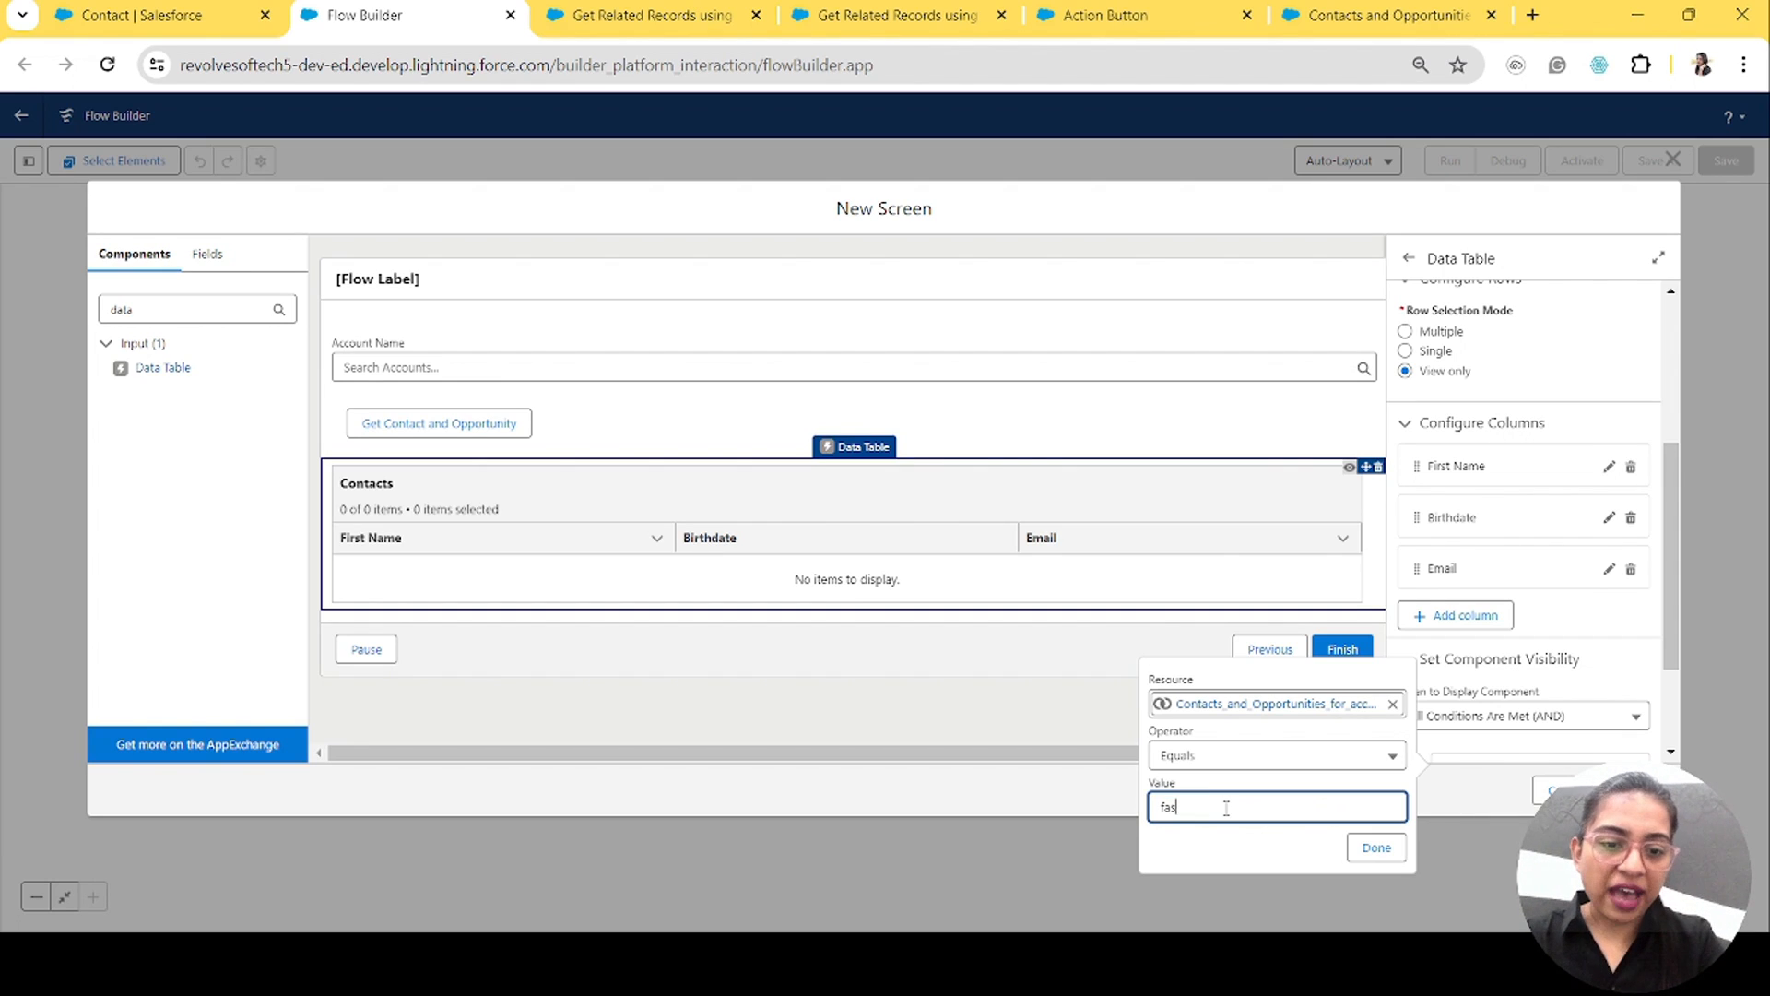
key(BackSpace)
text(ls)
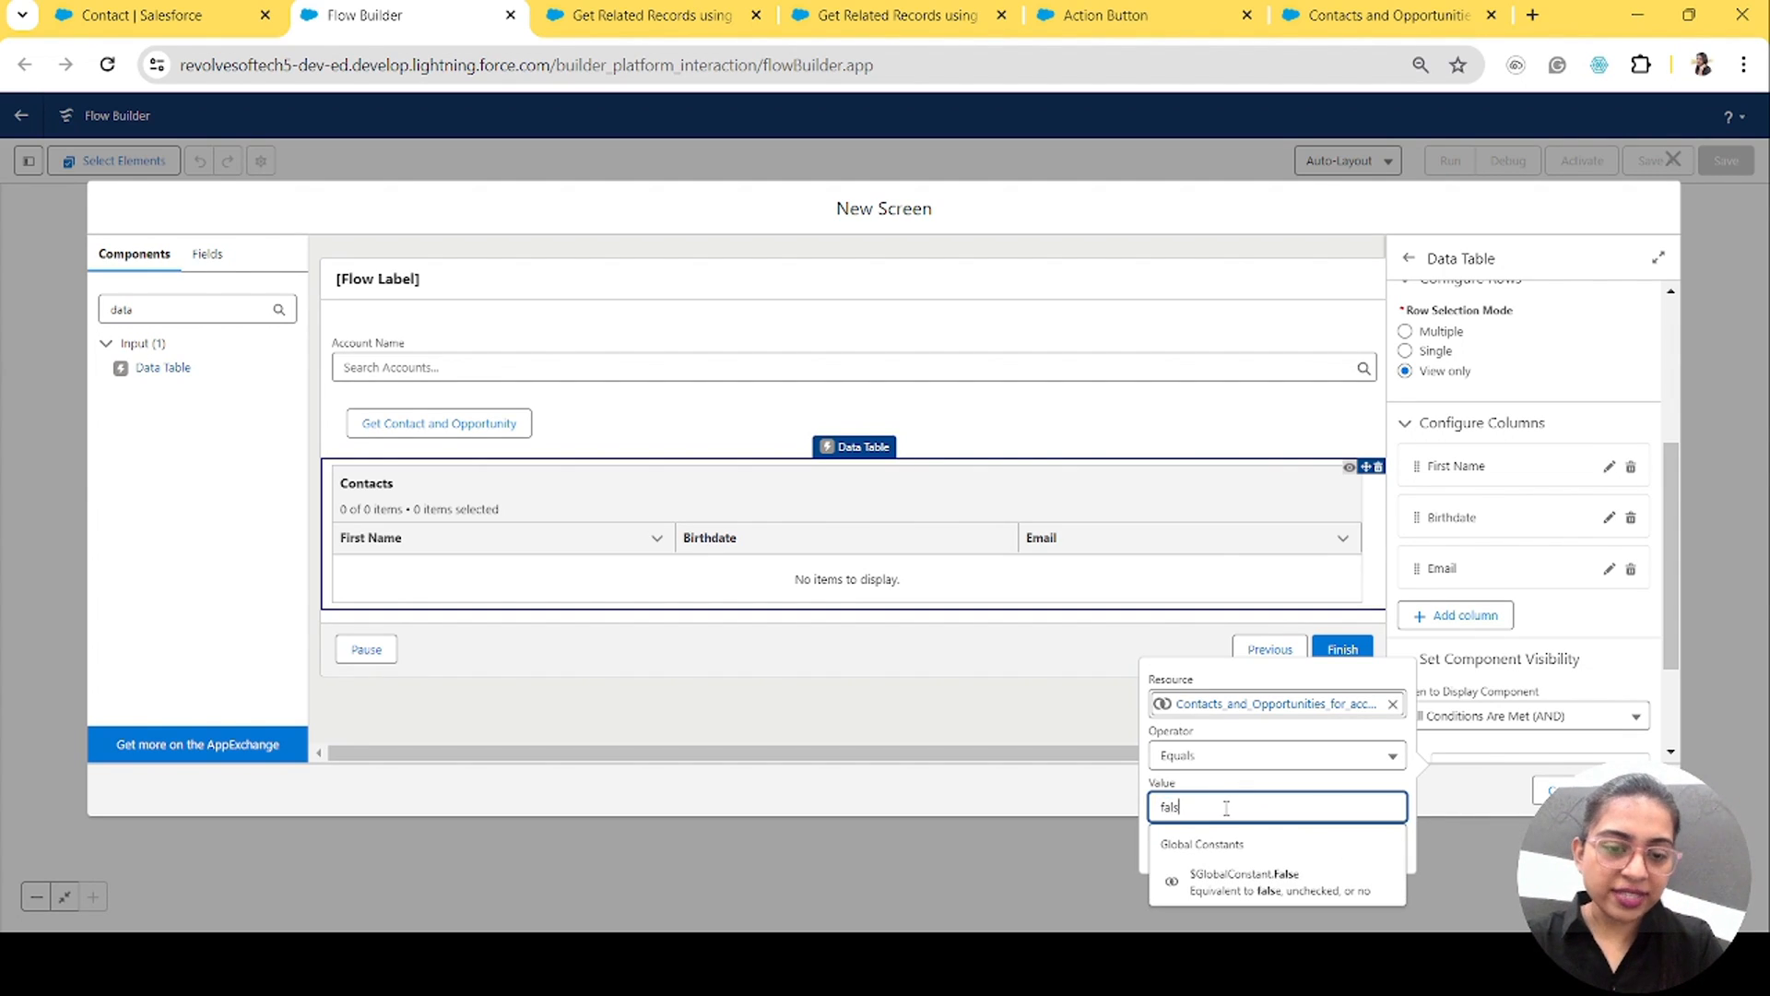
click(1242, 887)
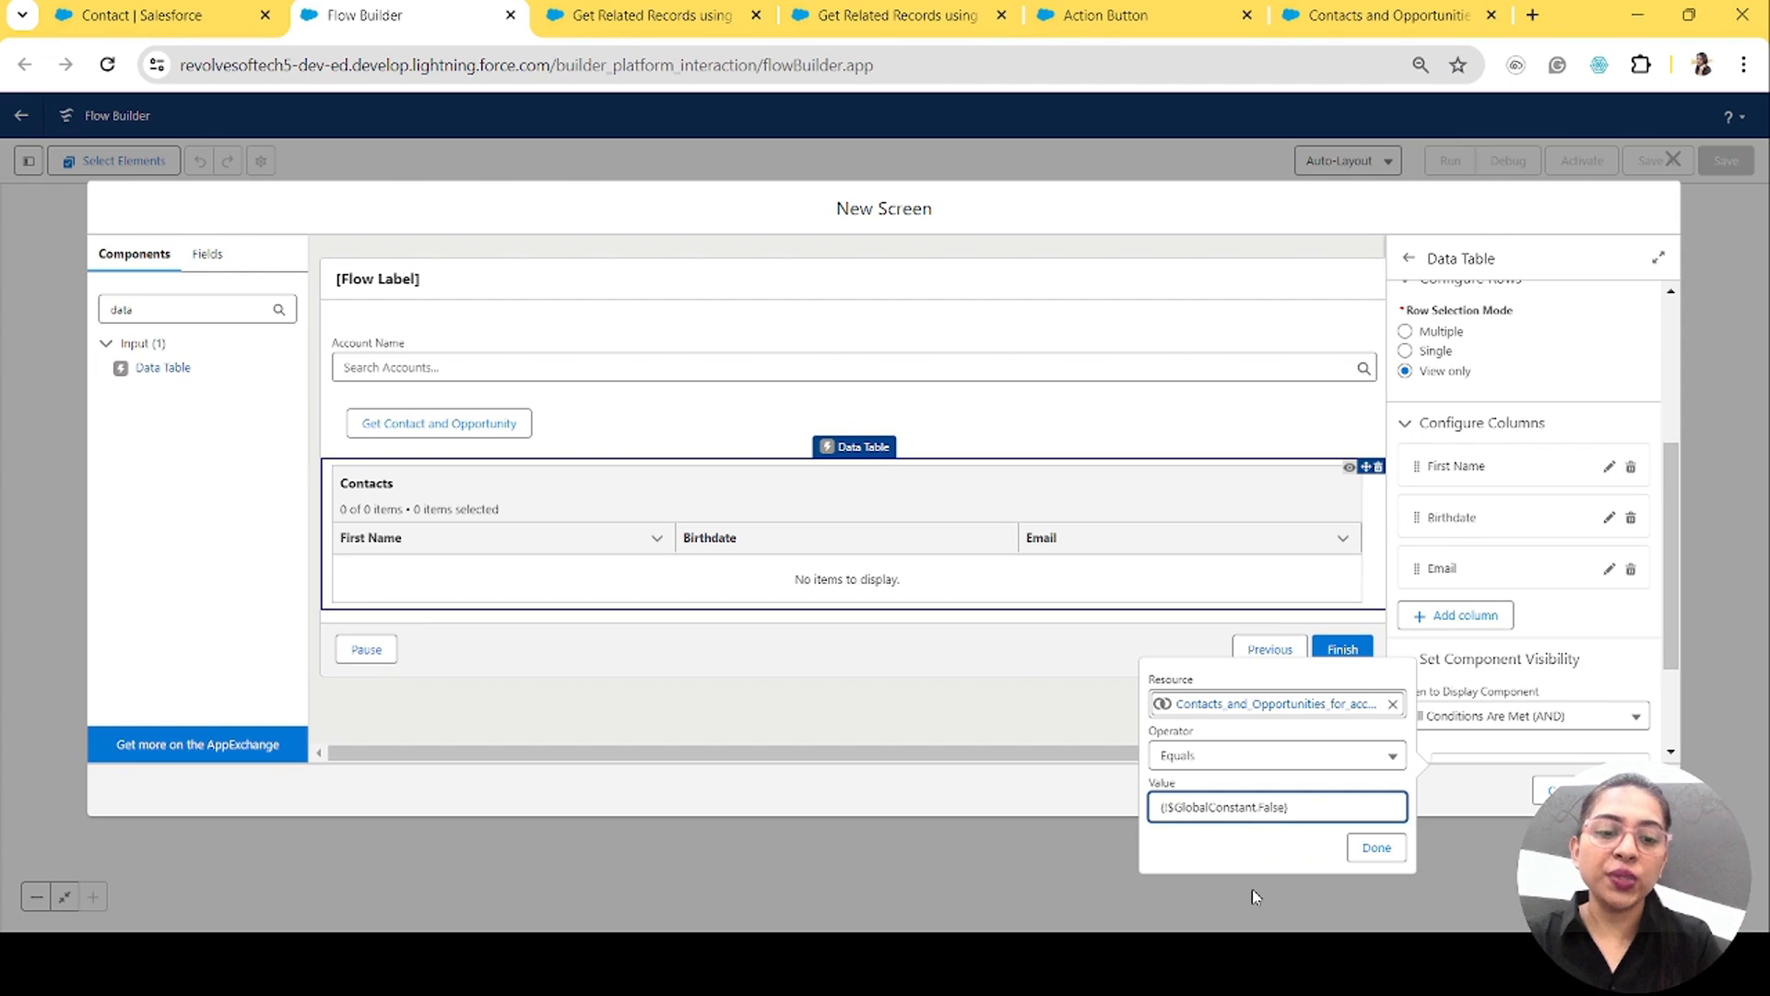
click(1374, 848)
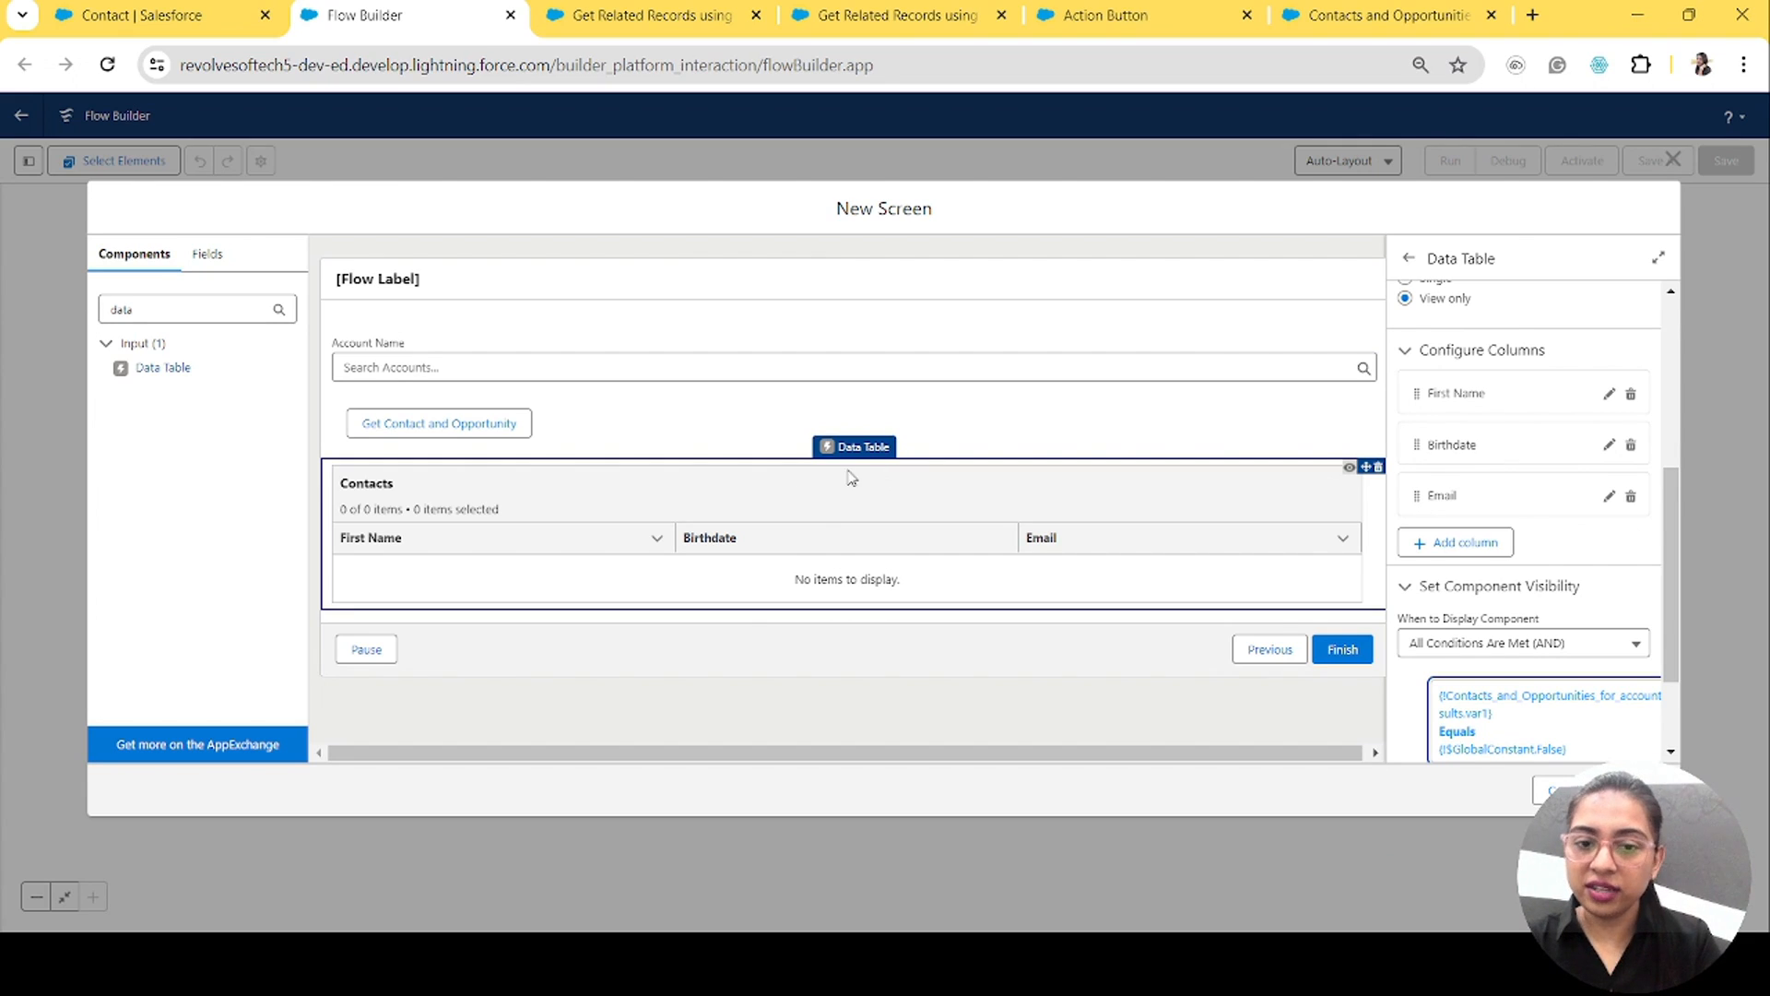
click(1408, 591)
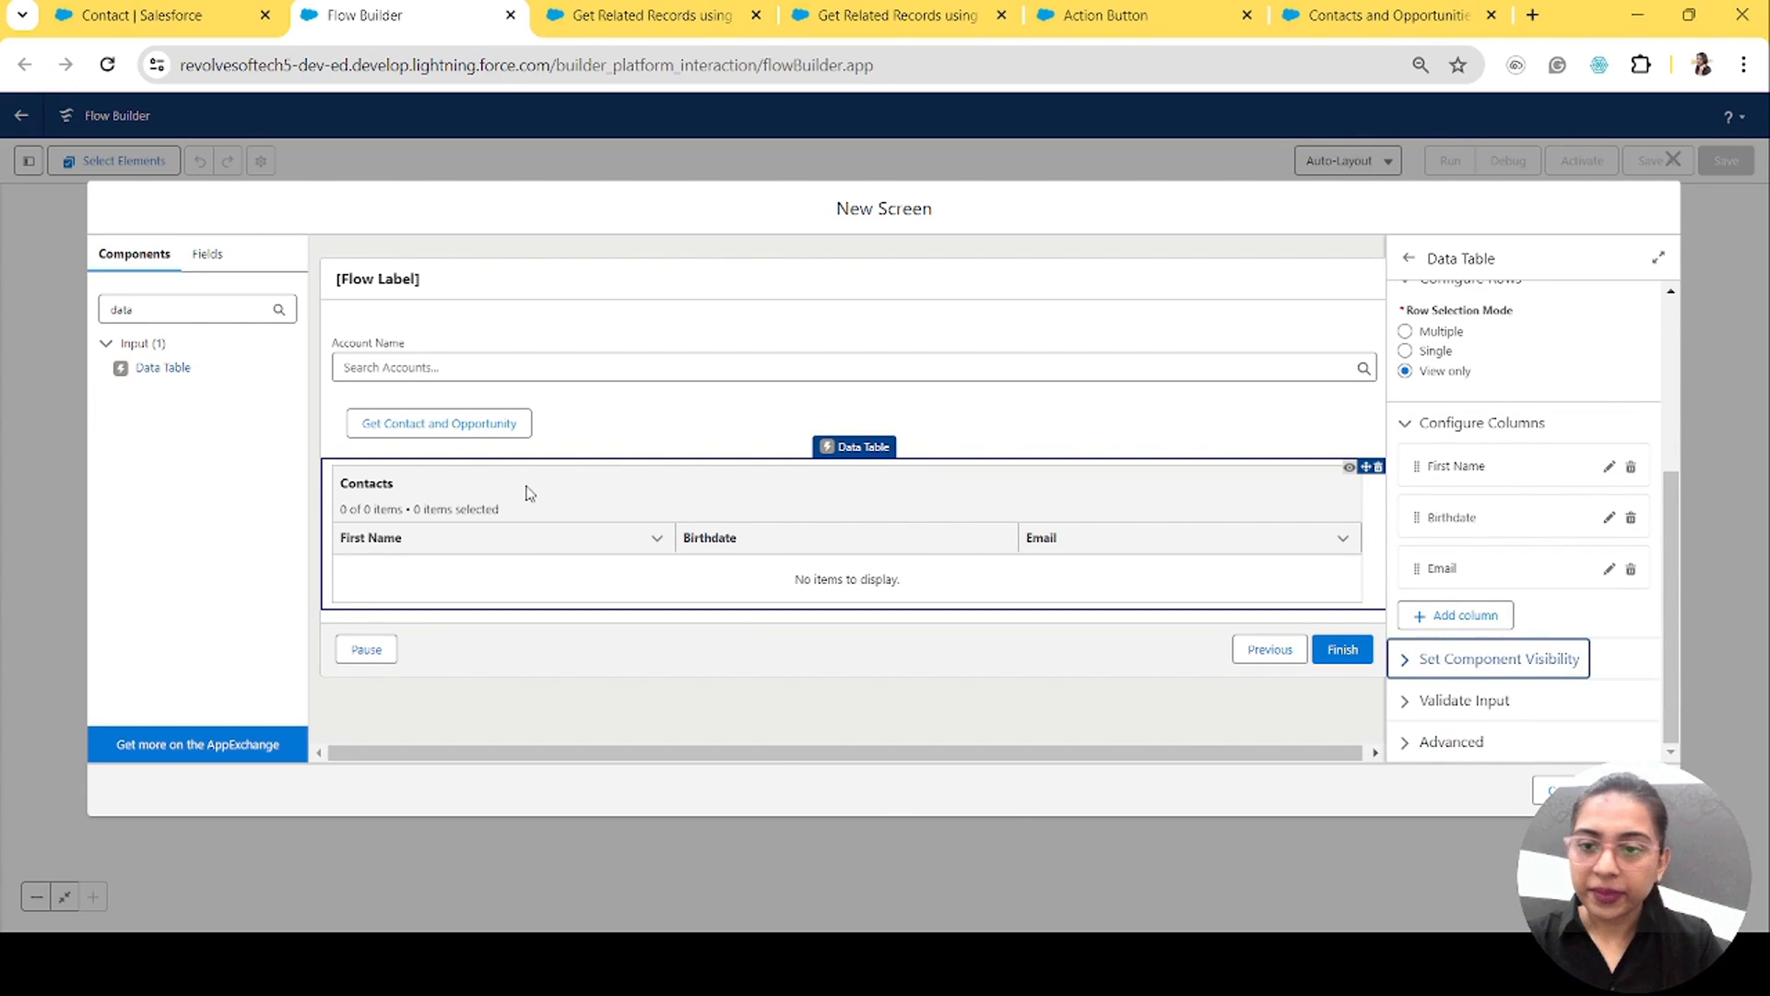
Step: Add a second data table below the Contacts table, with API name and label Opportunity, and use the label as the table title
drag(164, 367, 381, 619)
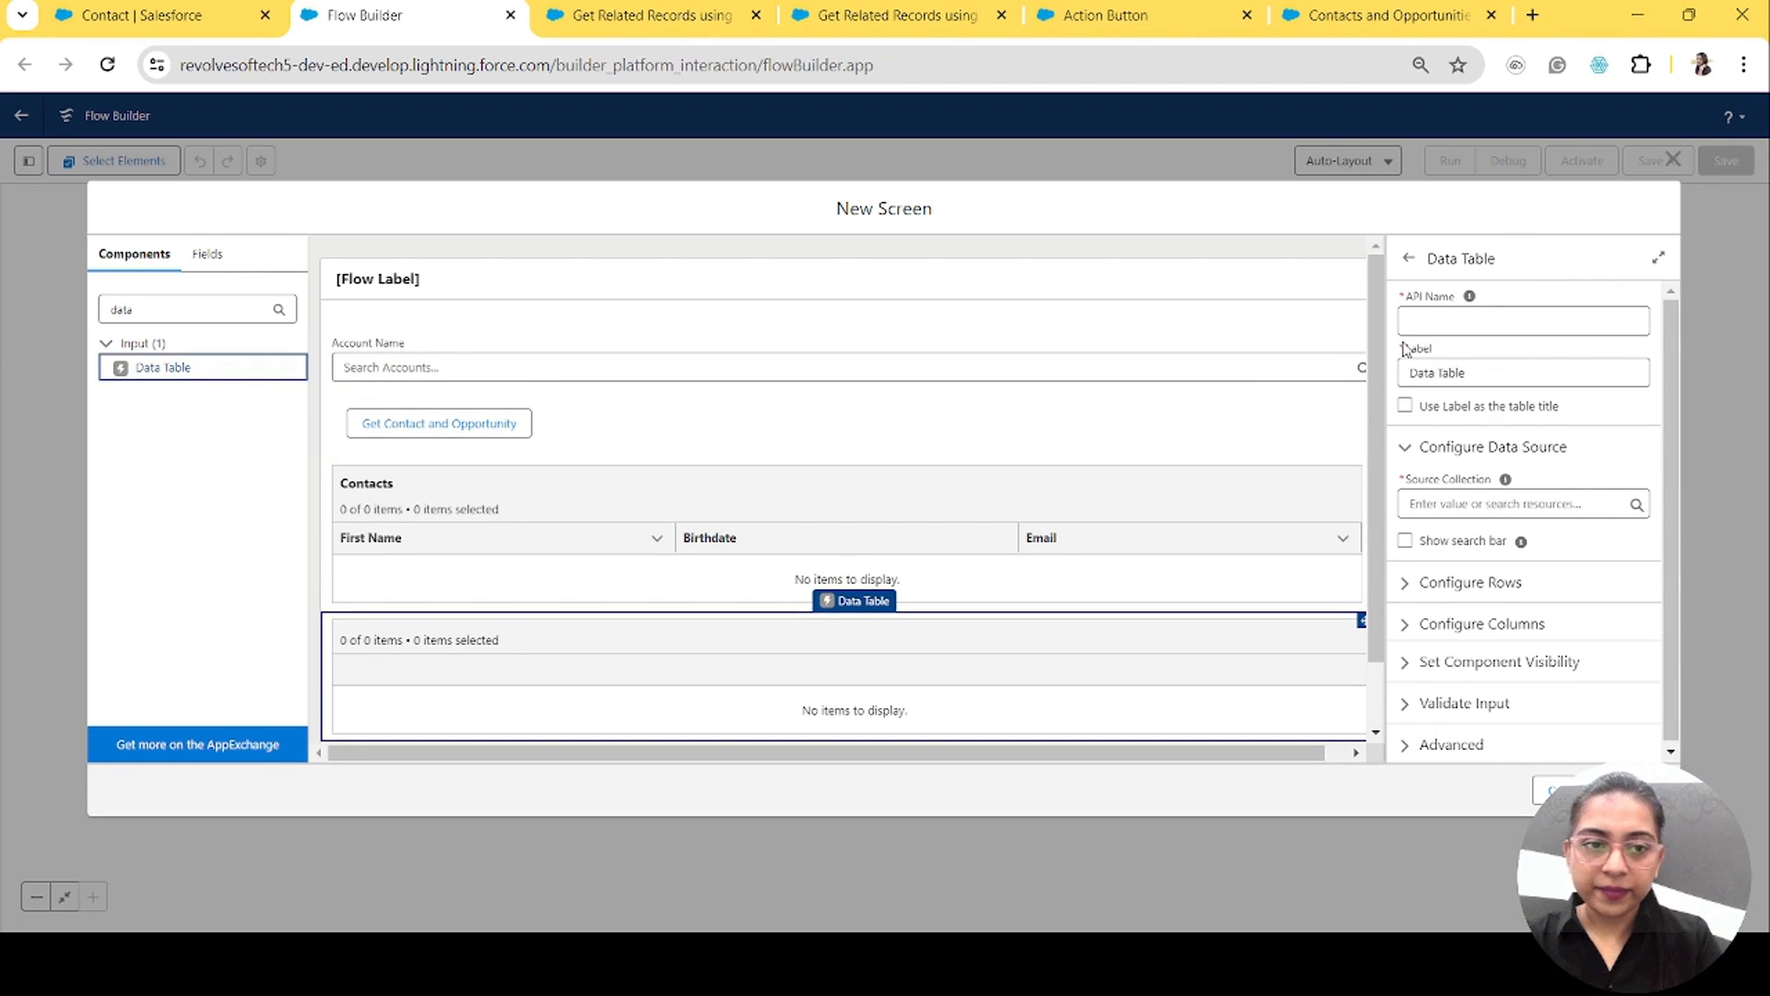
click(1443, 320)
text(Oppo)
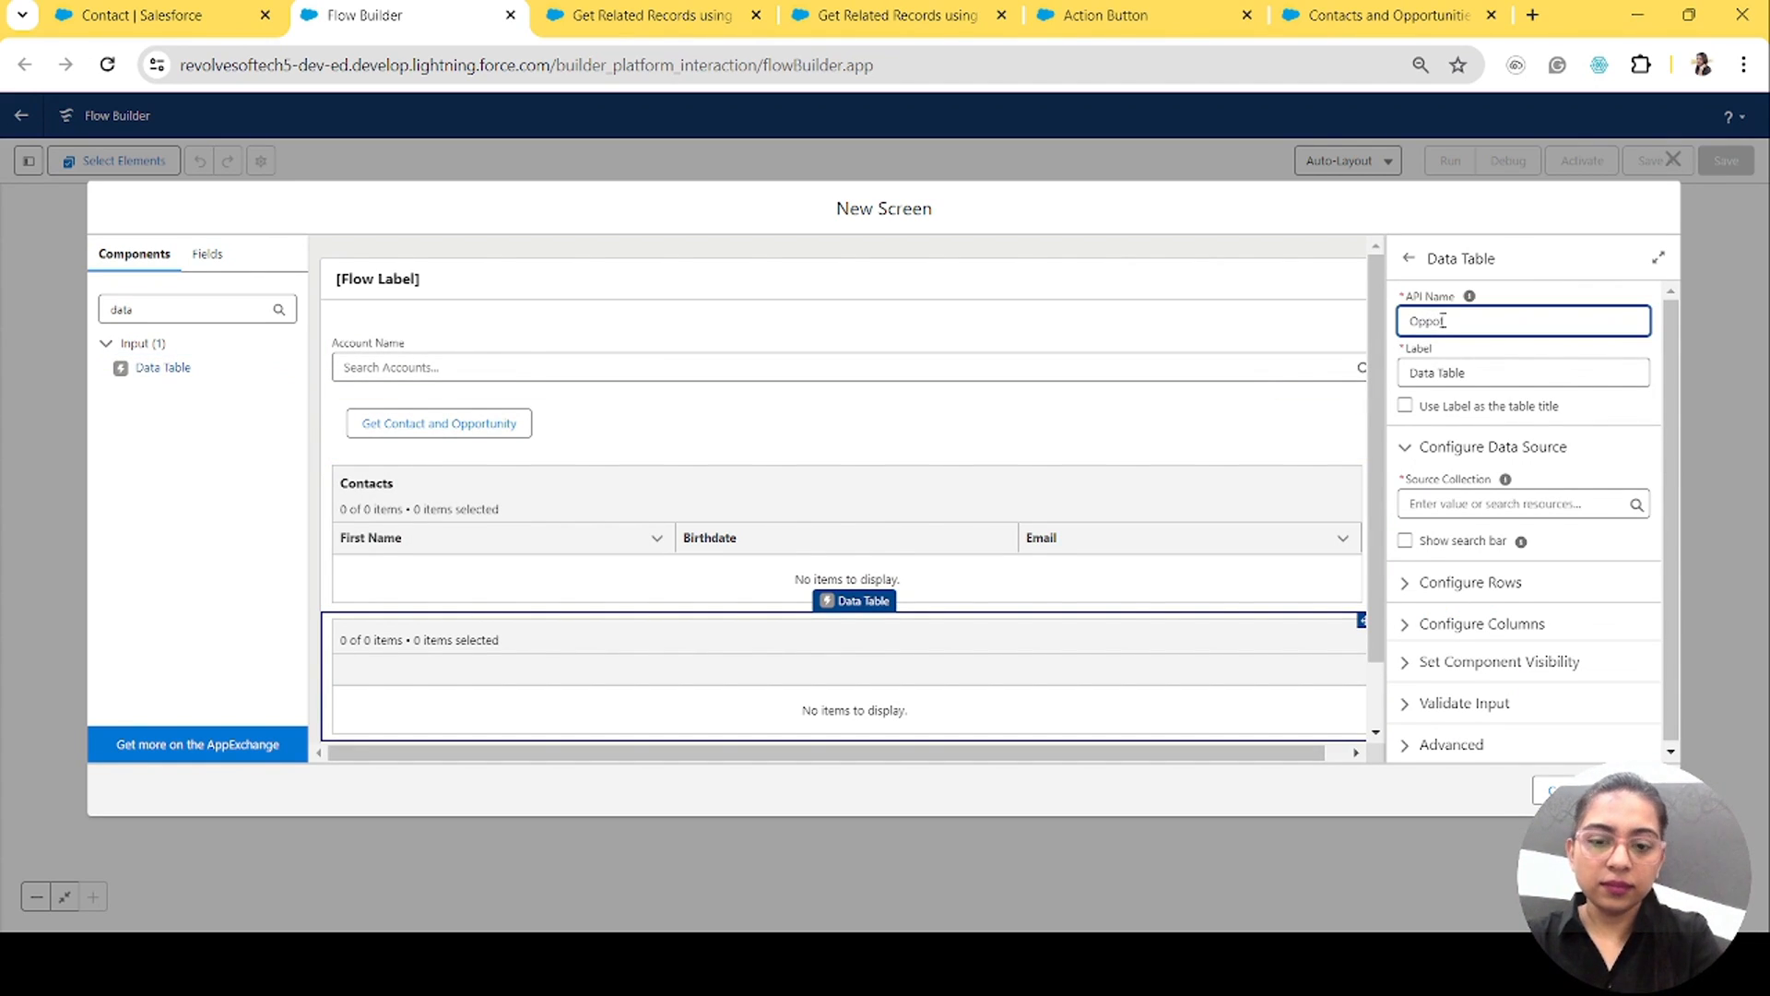
text(rtunity)
key(Tab)
text(O)
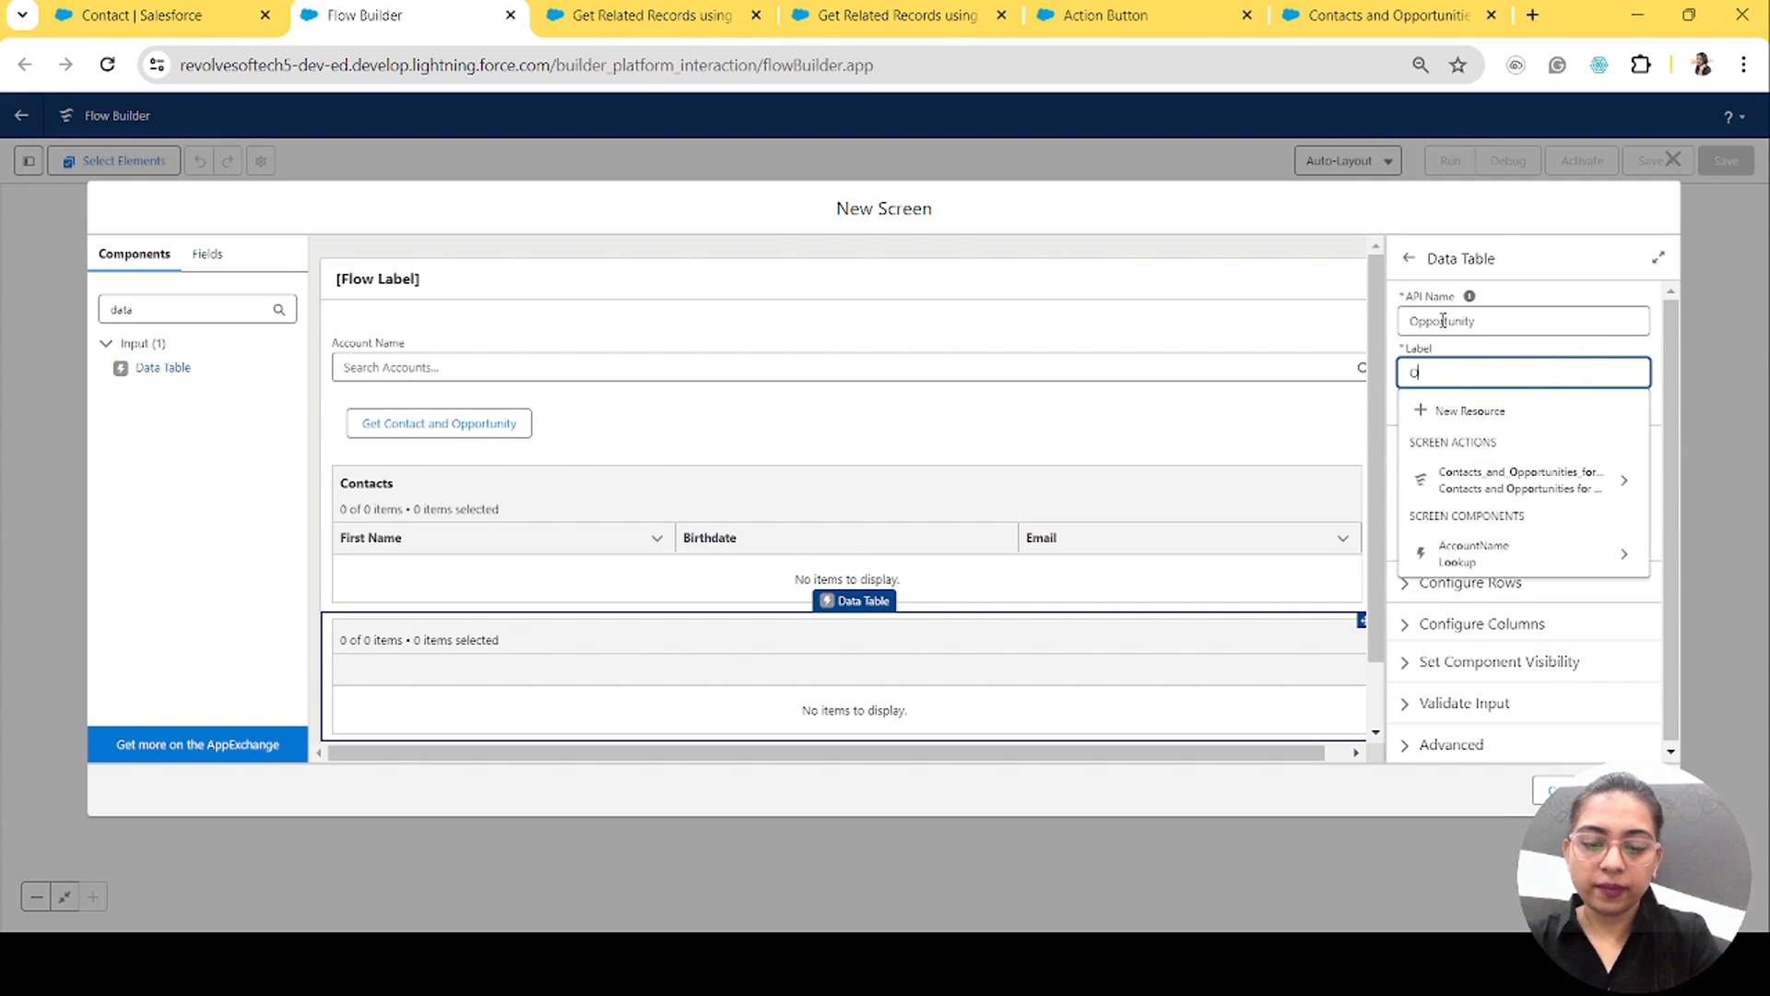
text(pportunity)
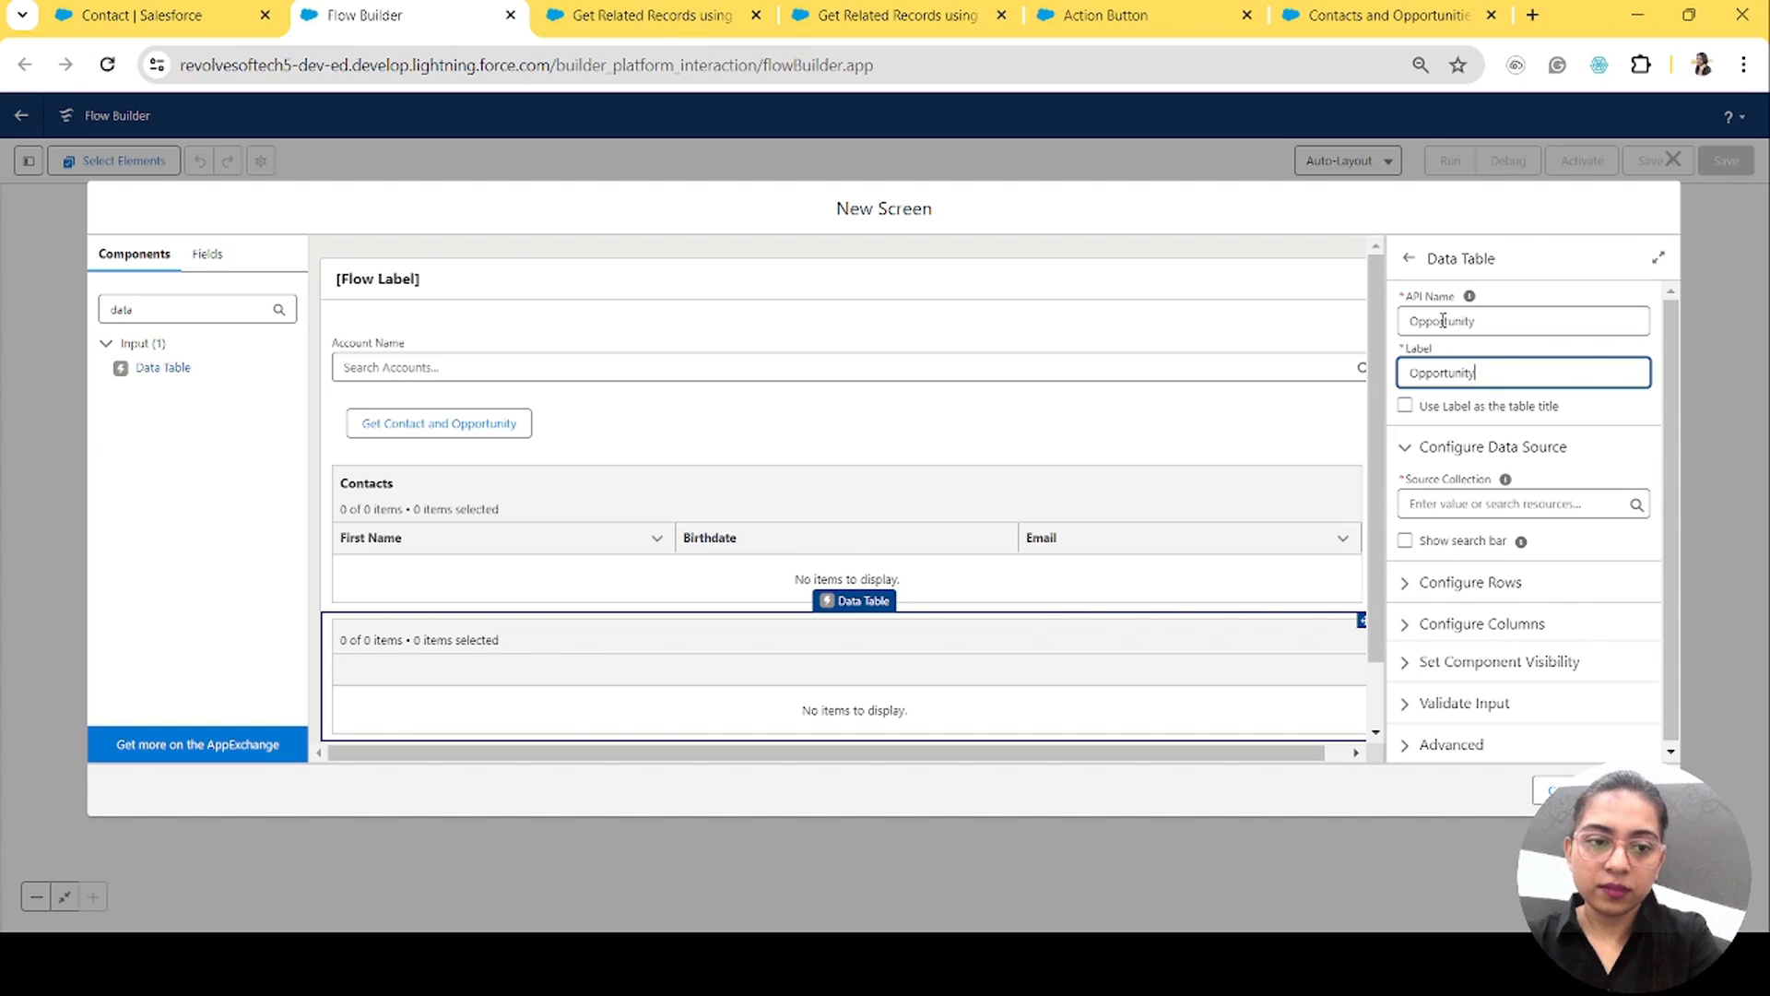
key(Tab)
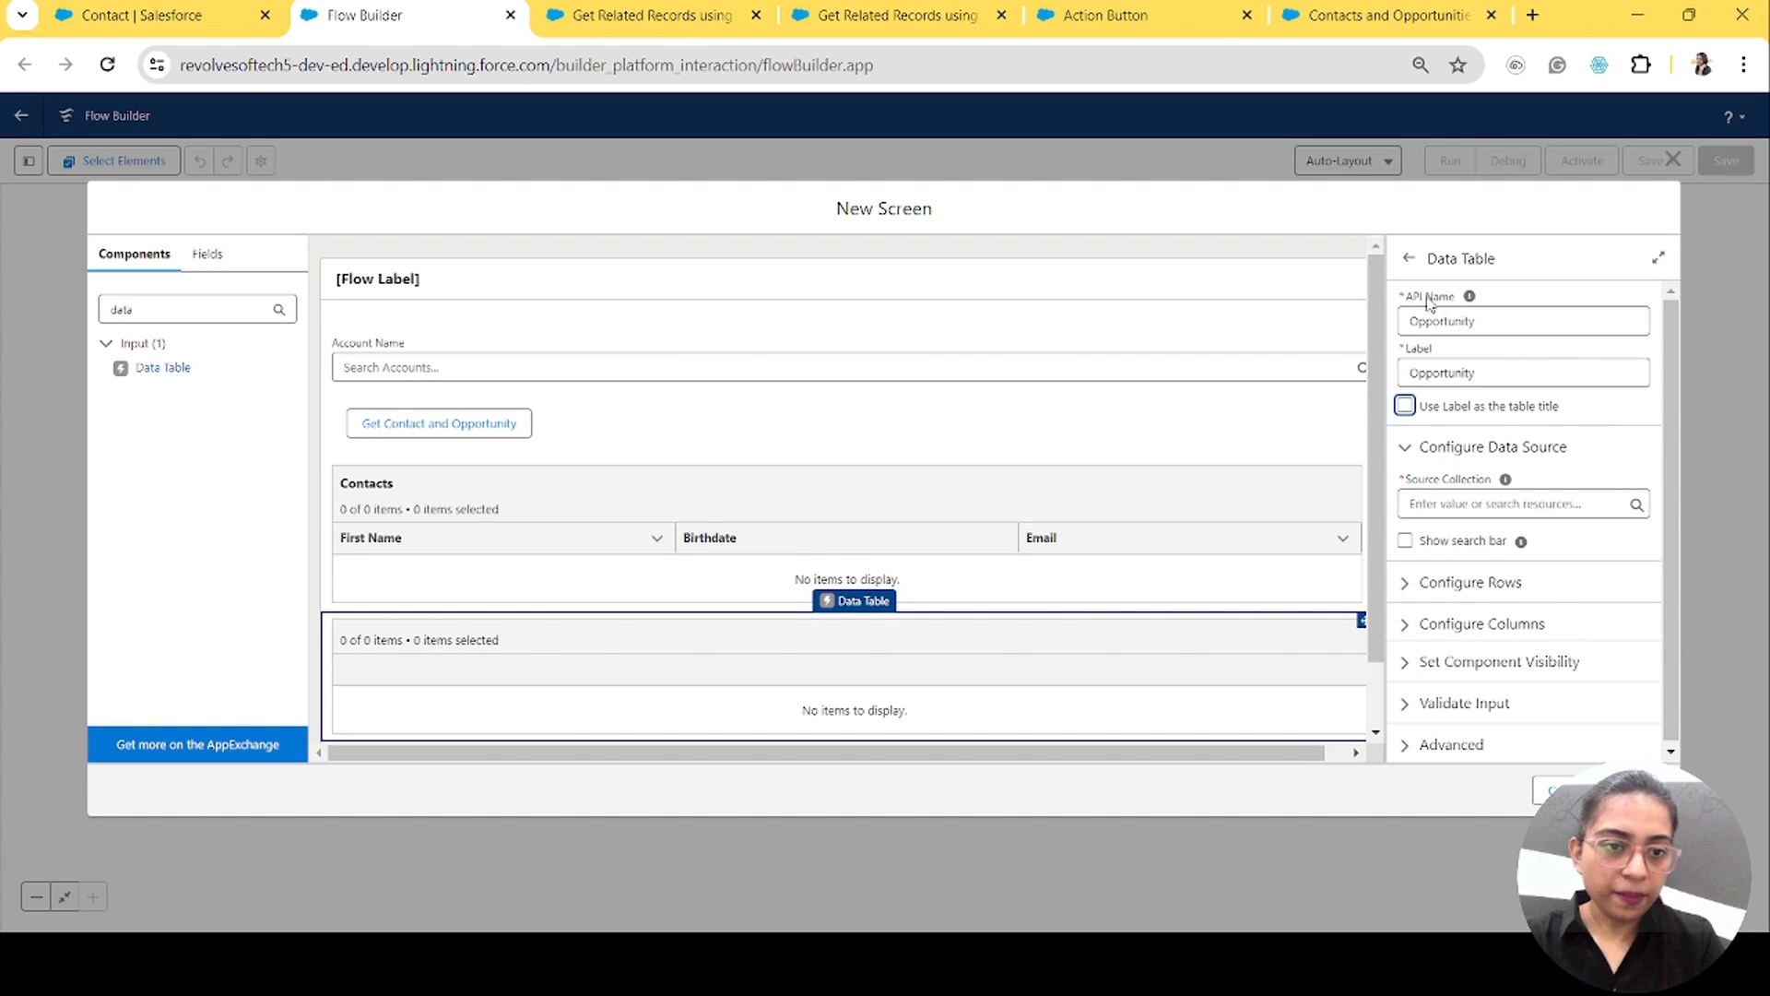
click(1405, 406)
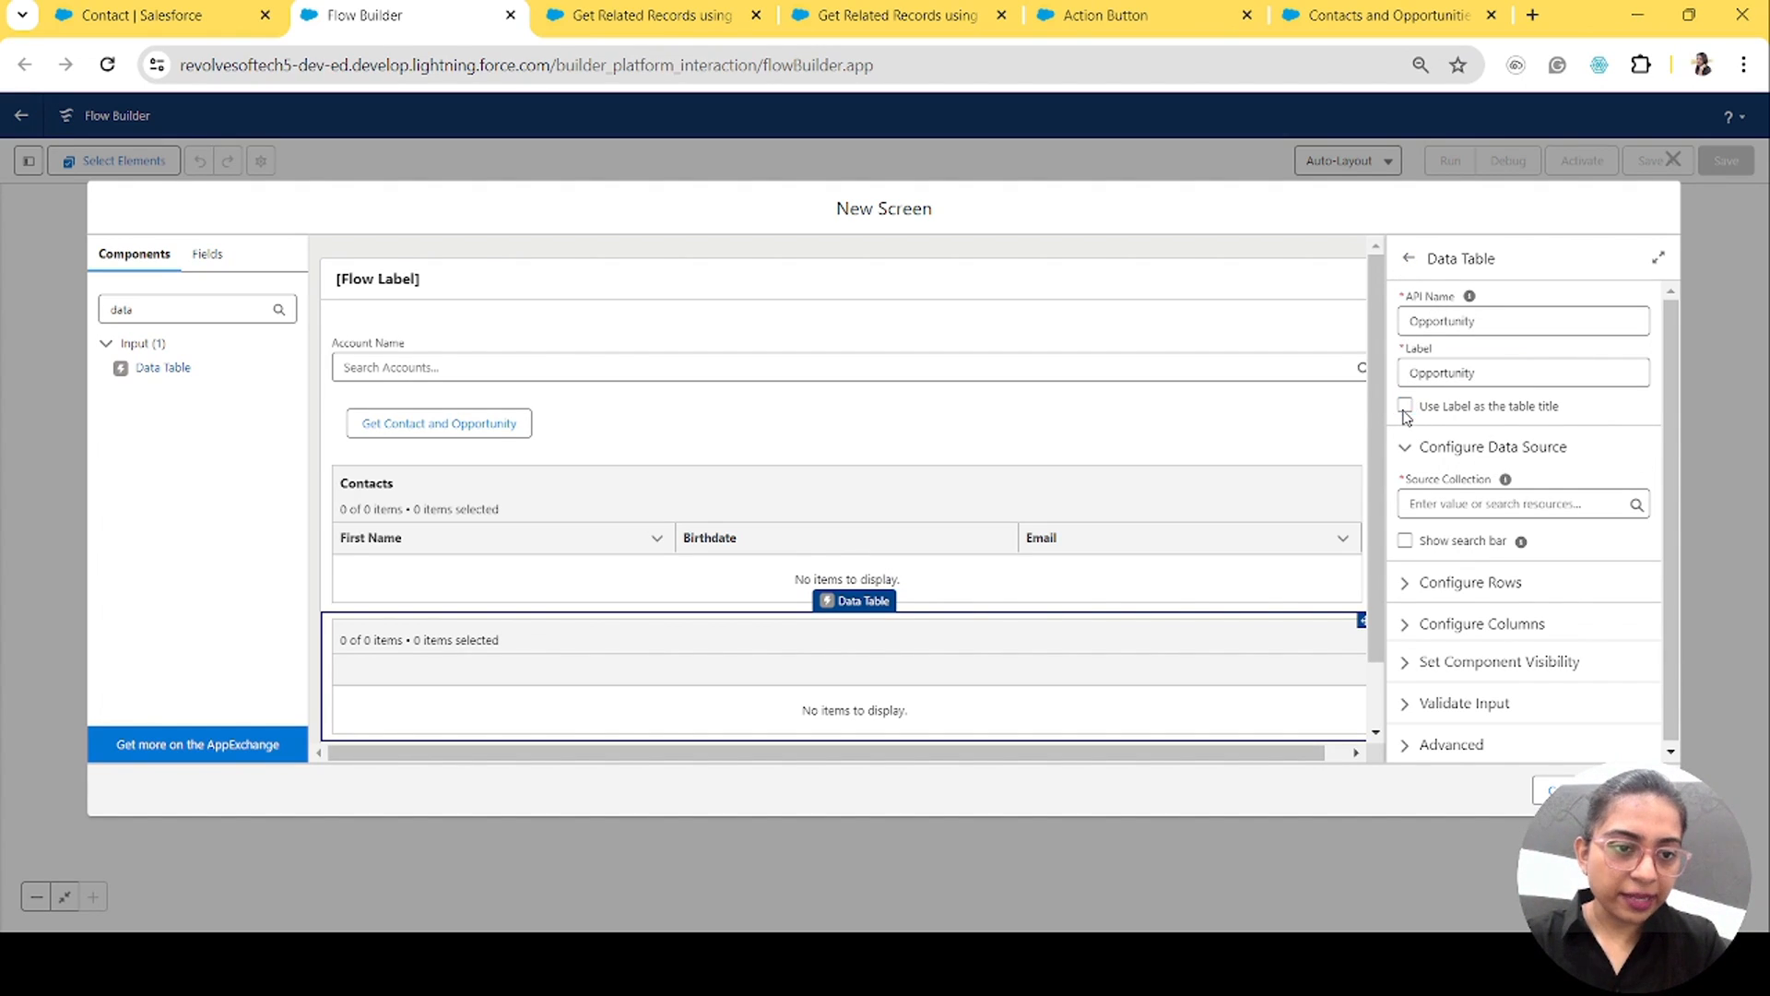
Step: Set the Opportunity table's source collection to the action's Results > GetOpportunity, and its row selection mode to View only
click(1514, 503)
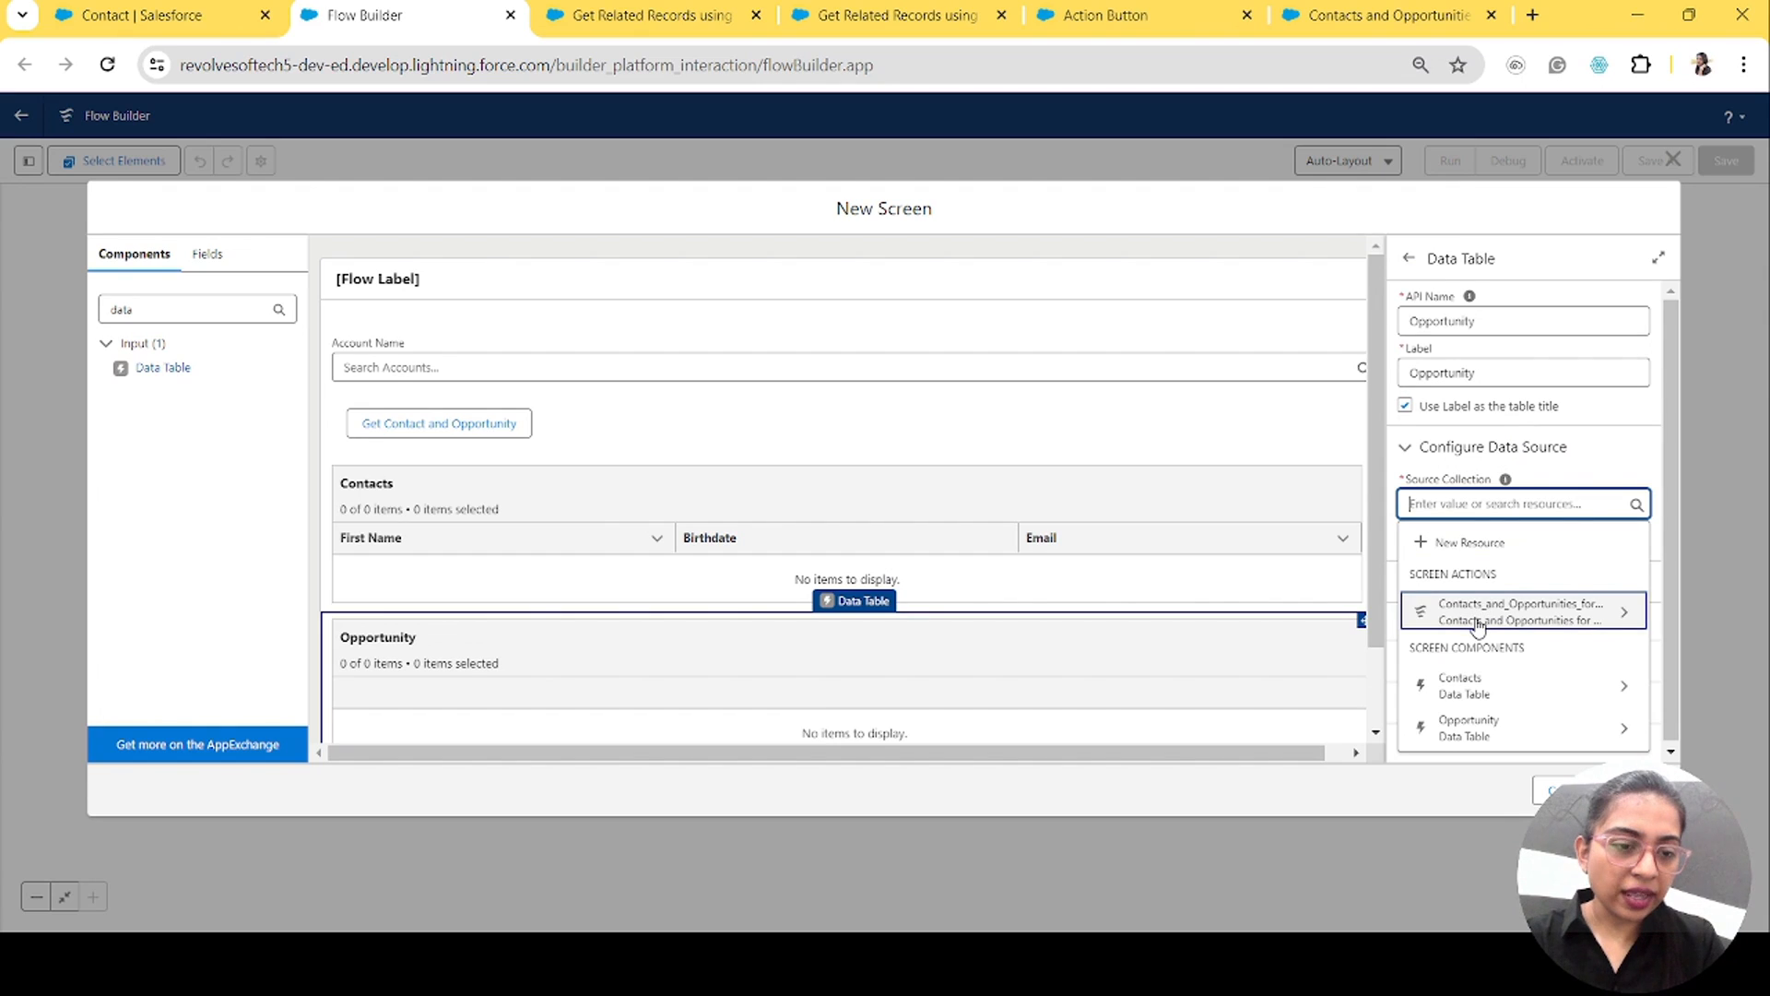
click(1478, 625)
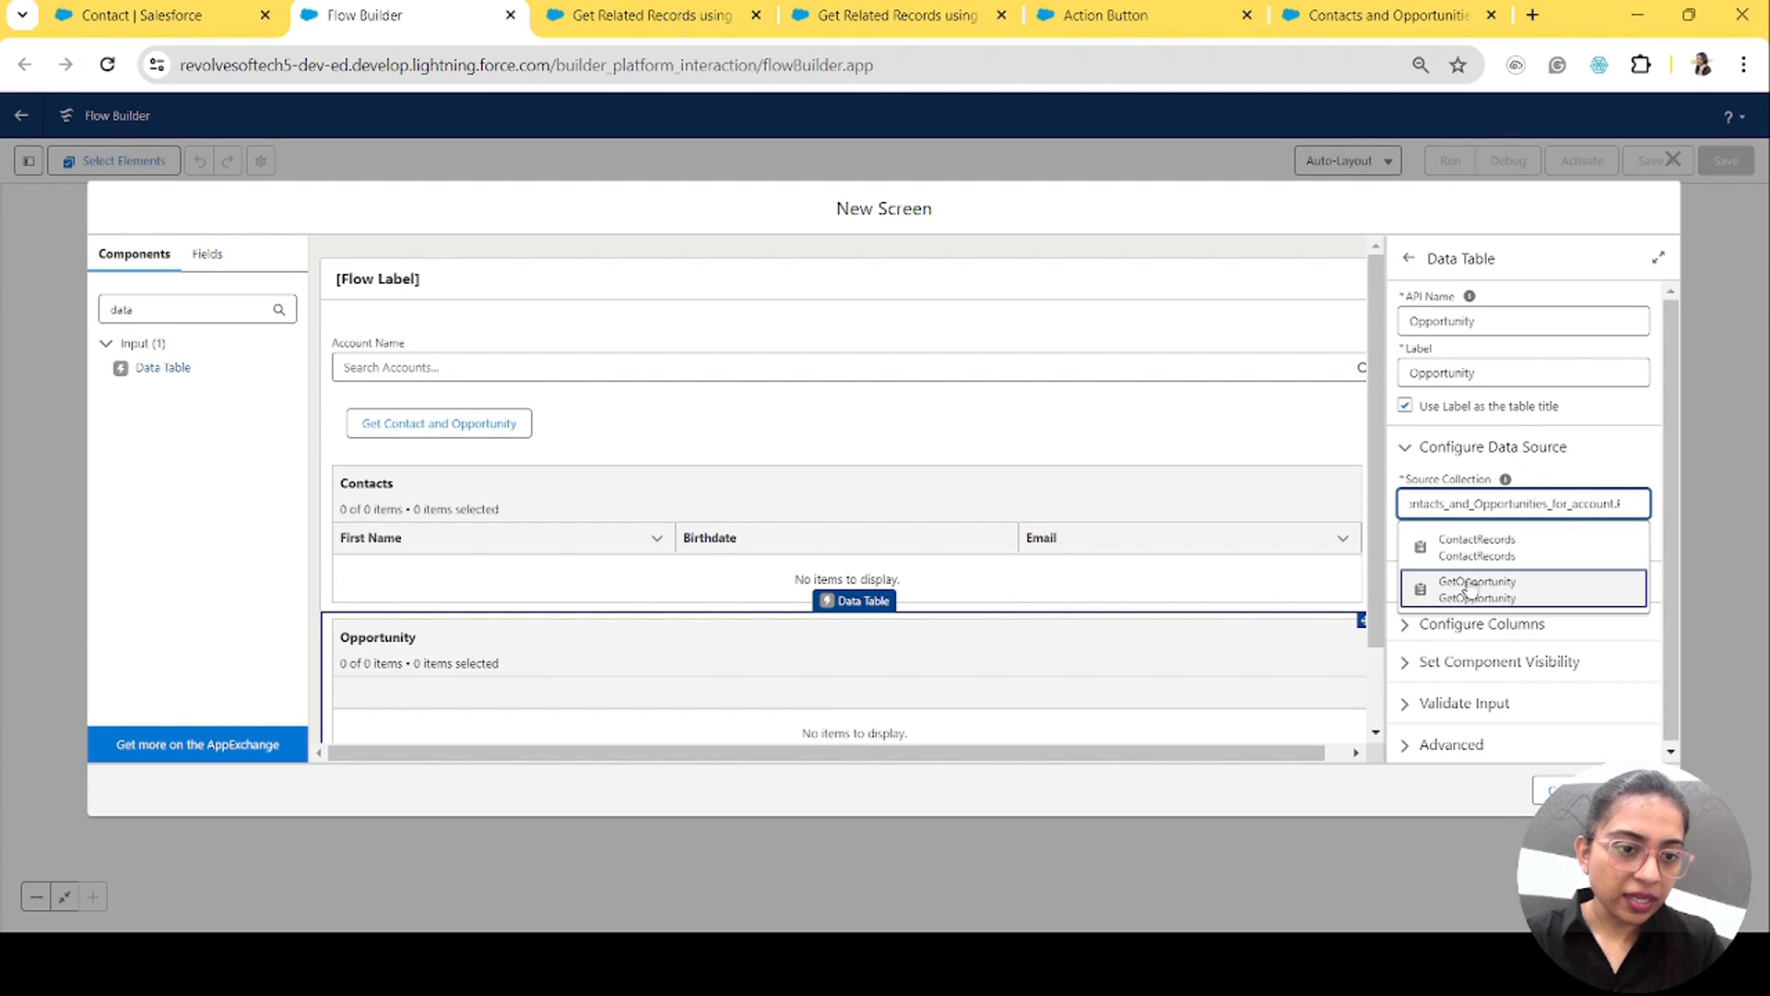
click(1470, 590)
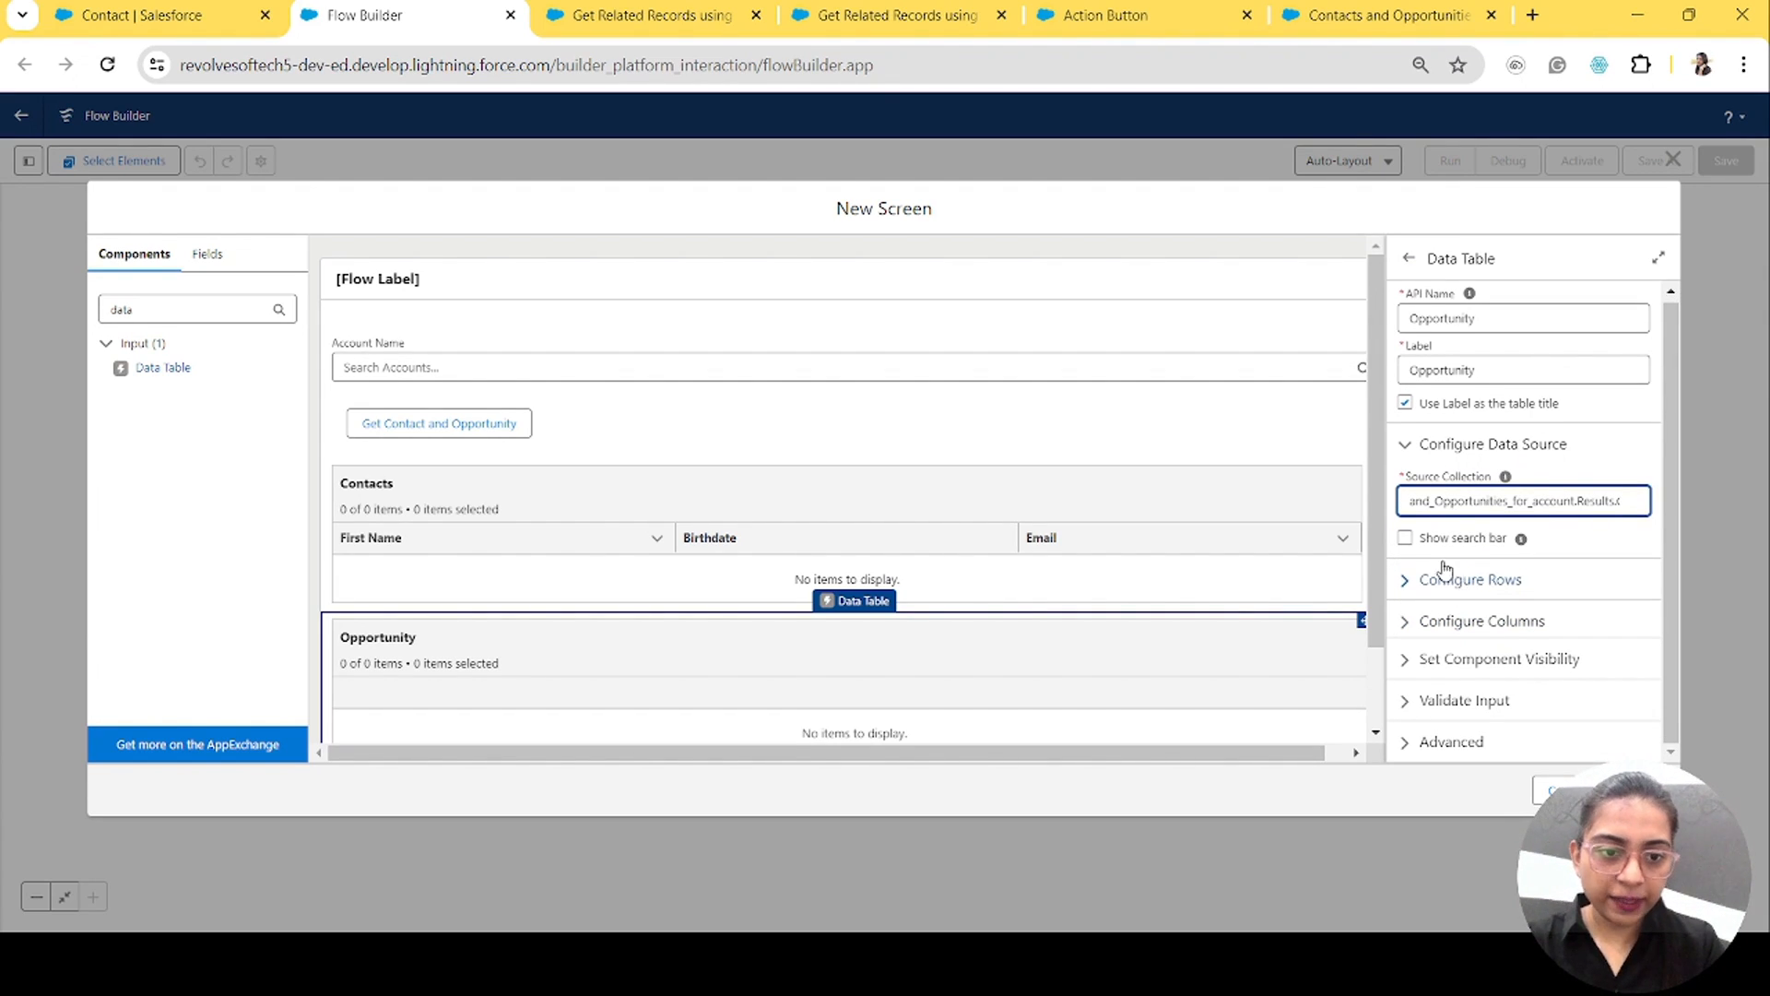
click(1404, 580)
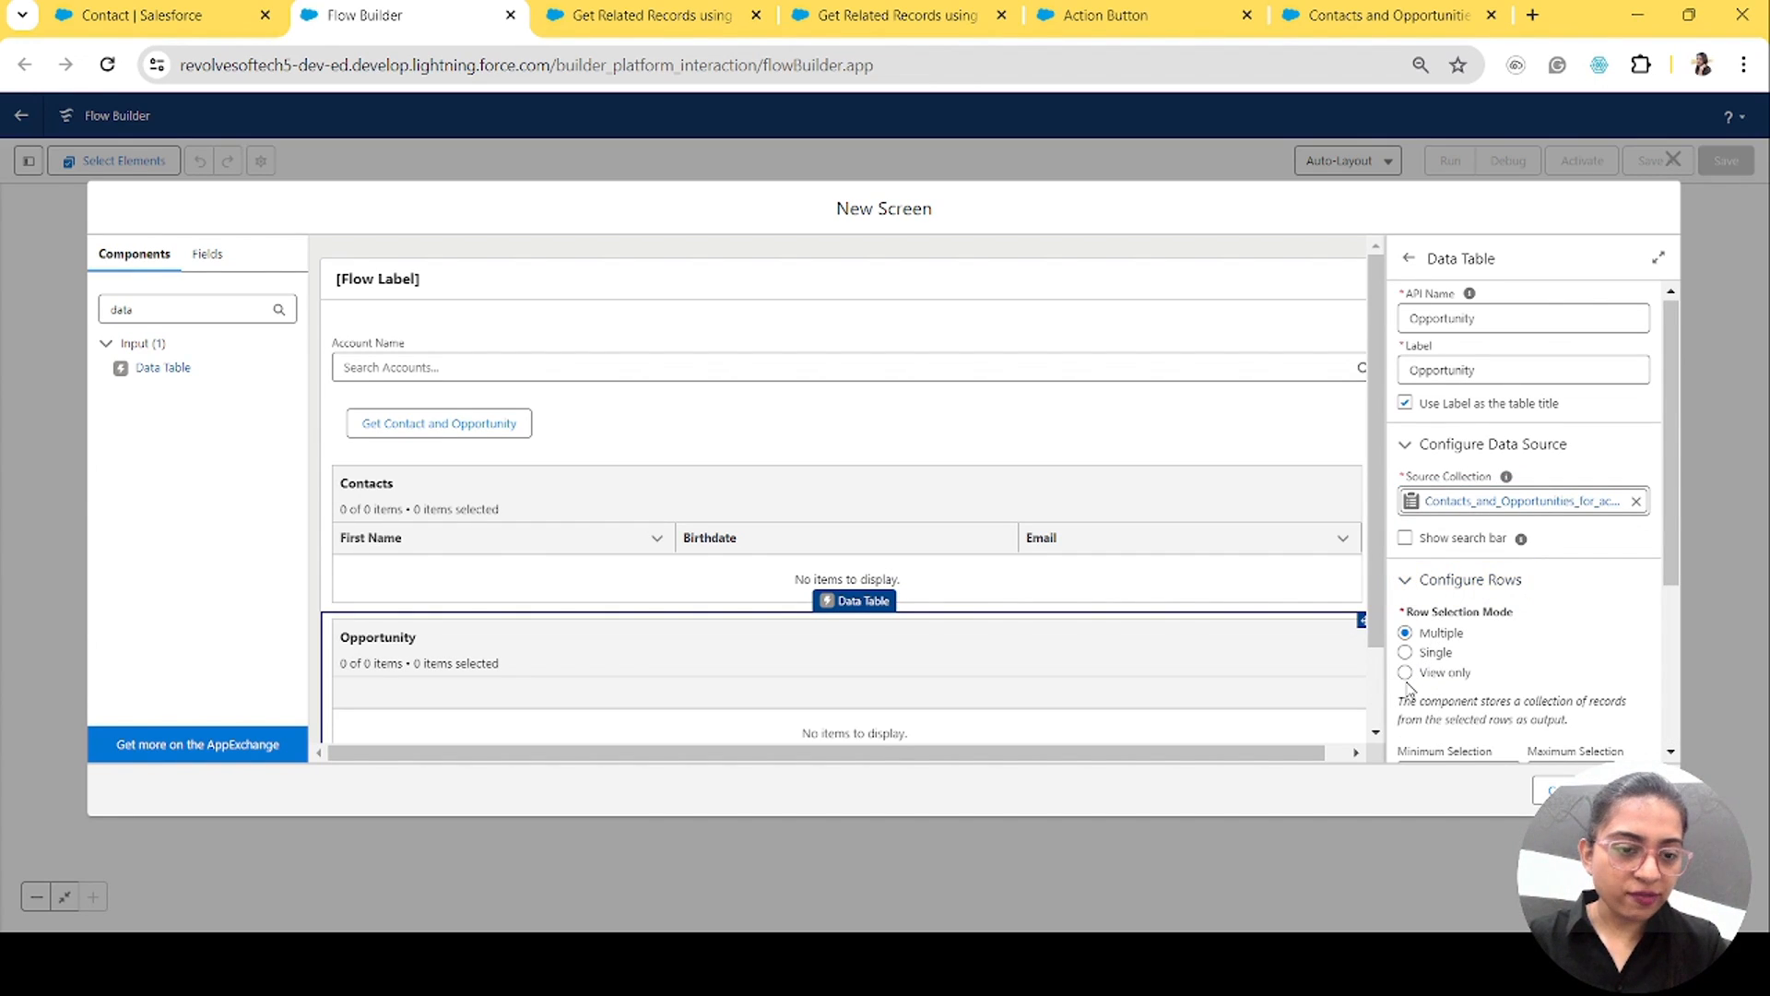
scroll(1408, 687, down, 1)
click(1405, 614)
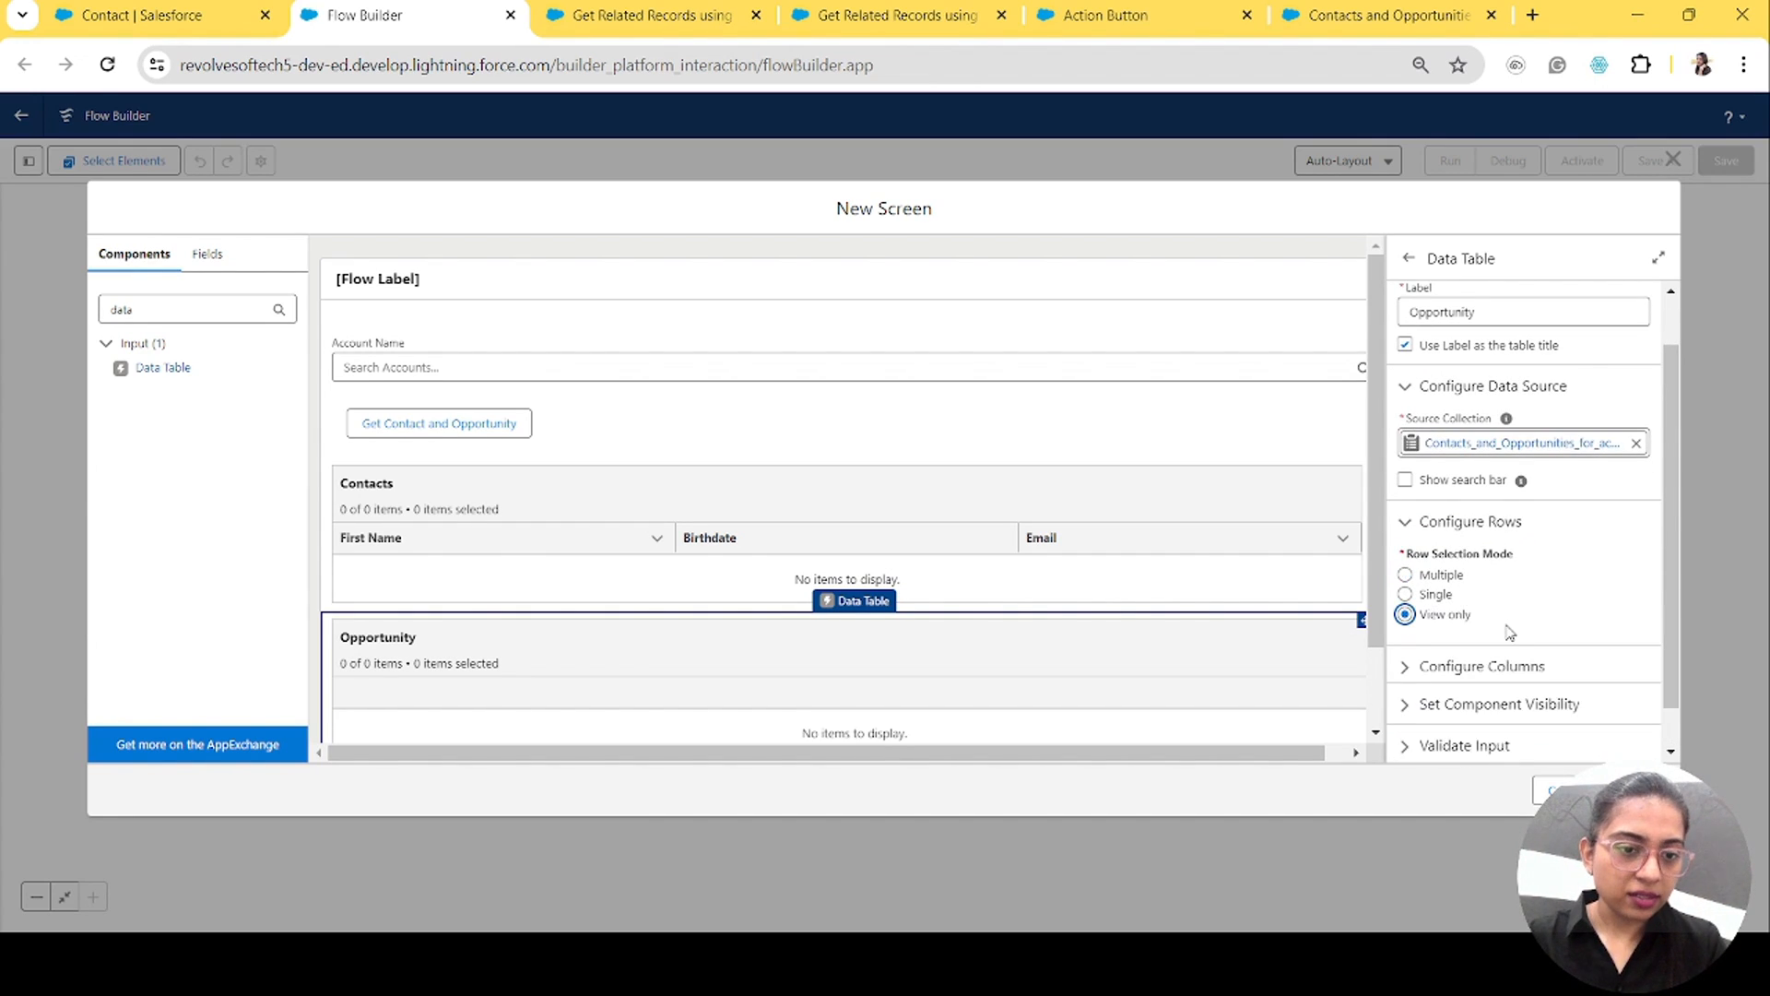
Step: Configure the Opportunity table's first column with source field CloseDate
scroll(1510, 632, down, 1)
click(1405, 622)
scroll(1534, 685, down, 5)
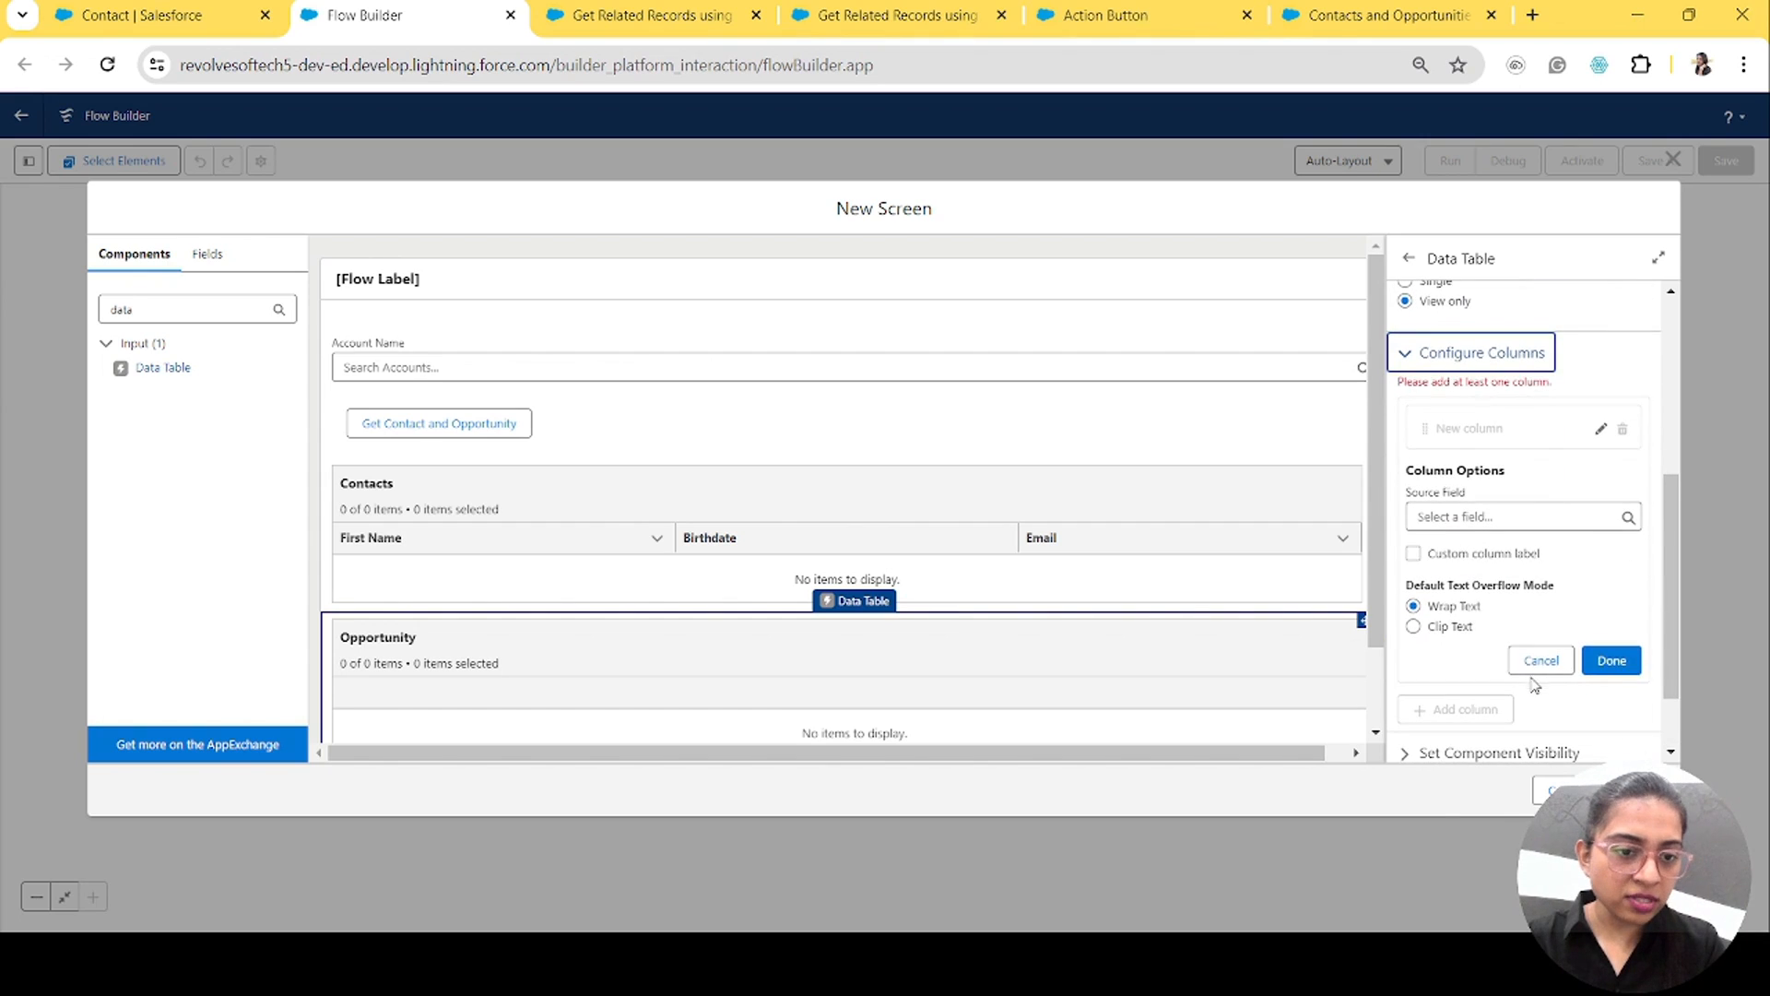
click(1504, 528)
text(clo)
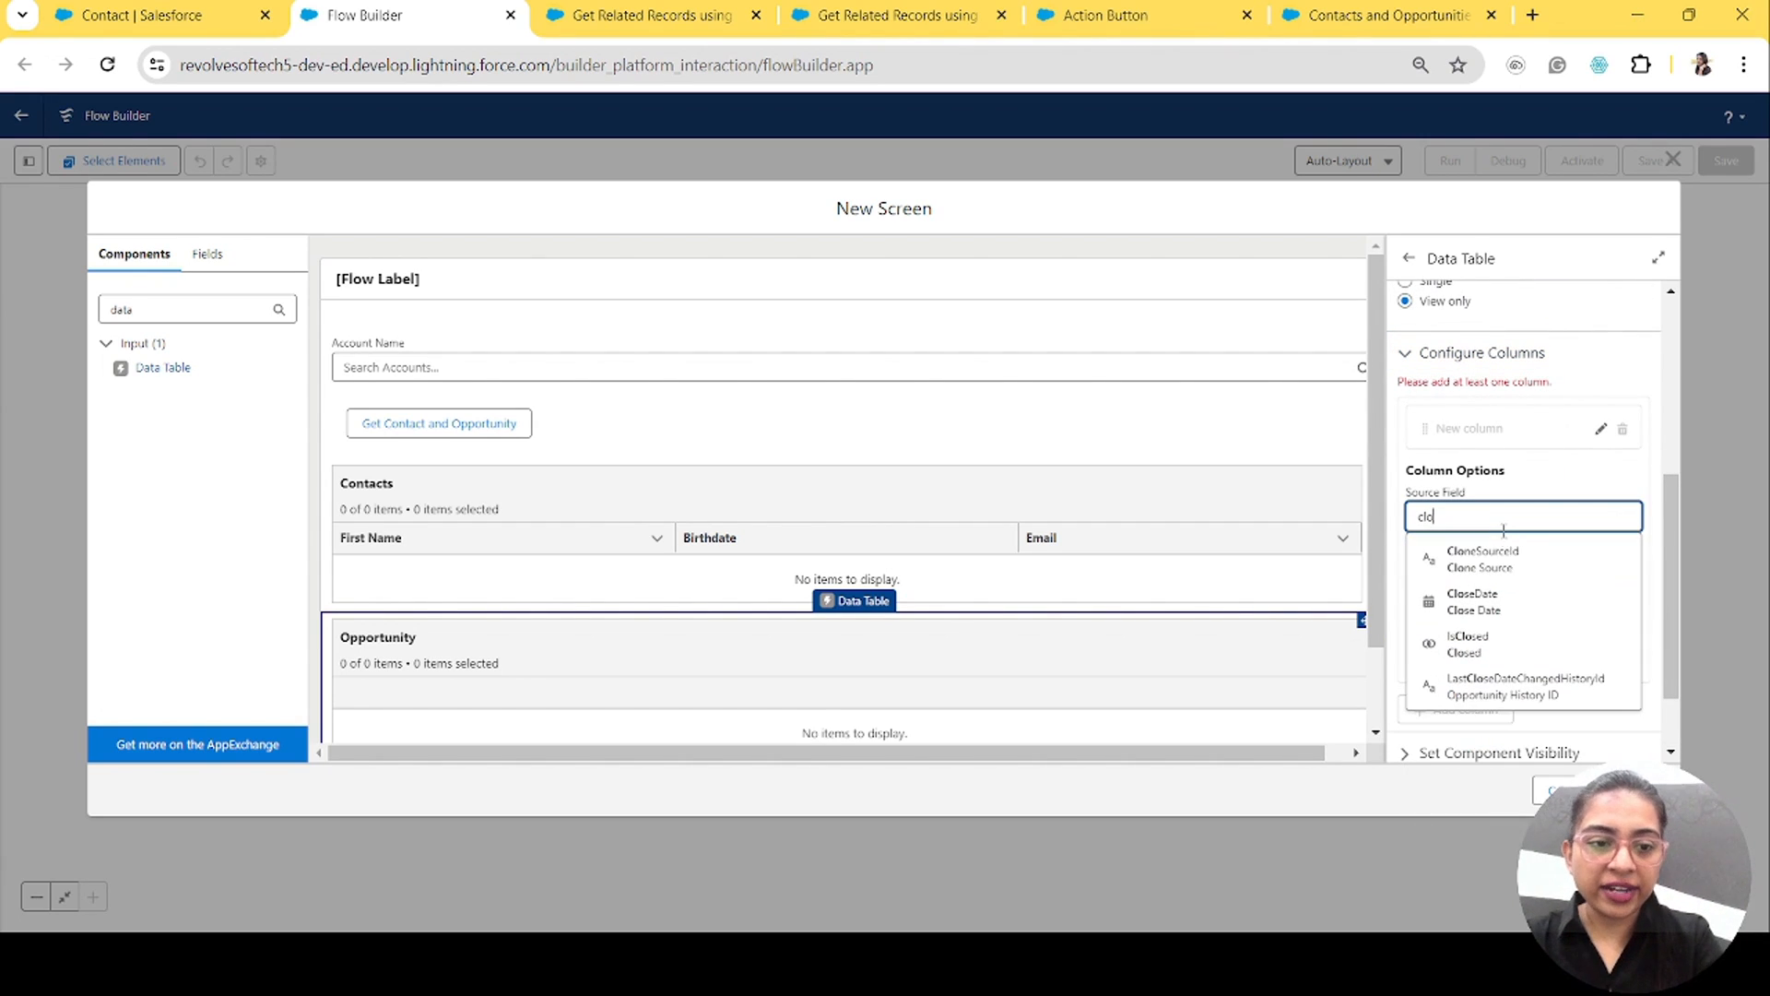
click(1473, 601)
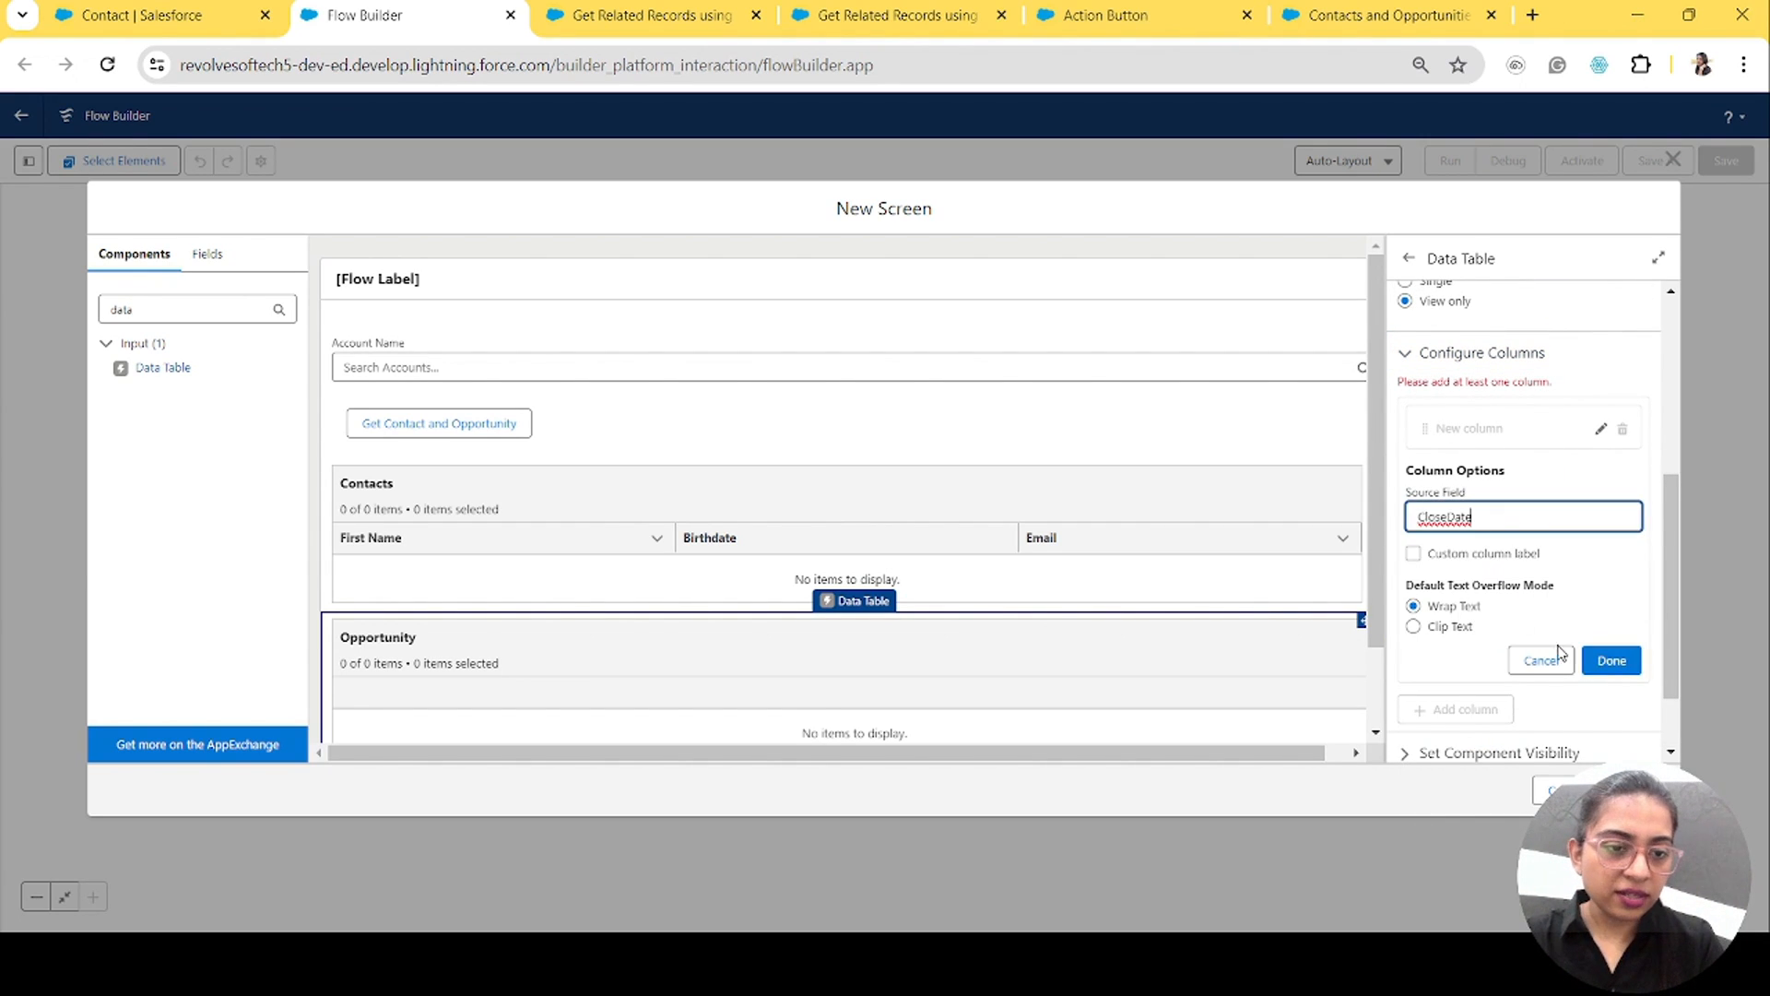
click(1605, 662)
Step: Add a second column with source field Name to the Opportunity table
click(1468, 616)
click(1504, 711)
text(name)
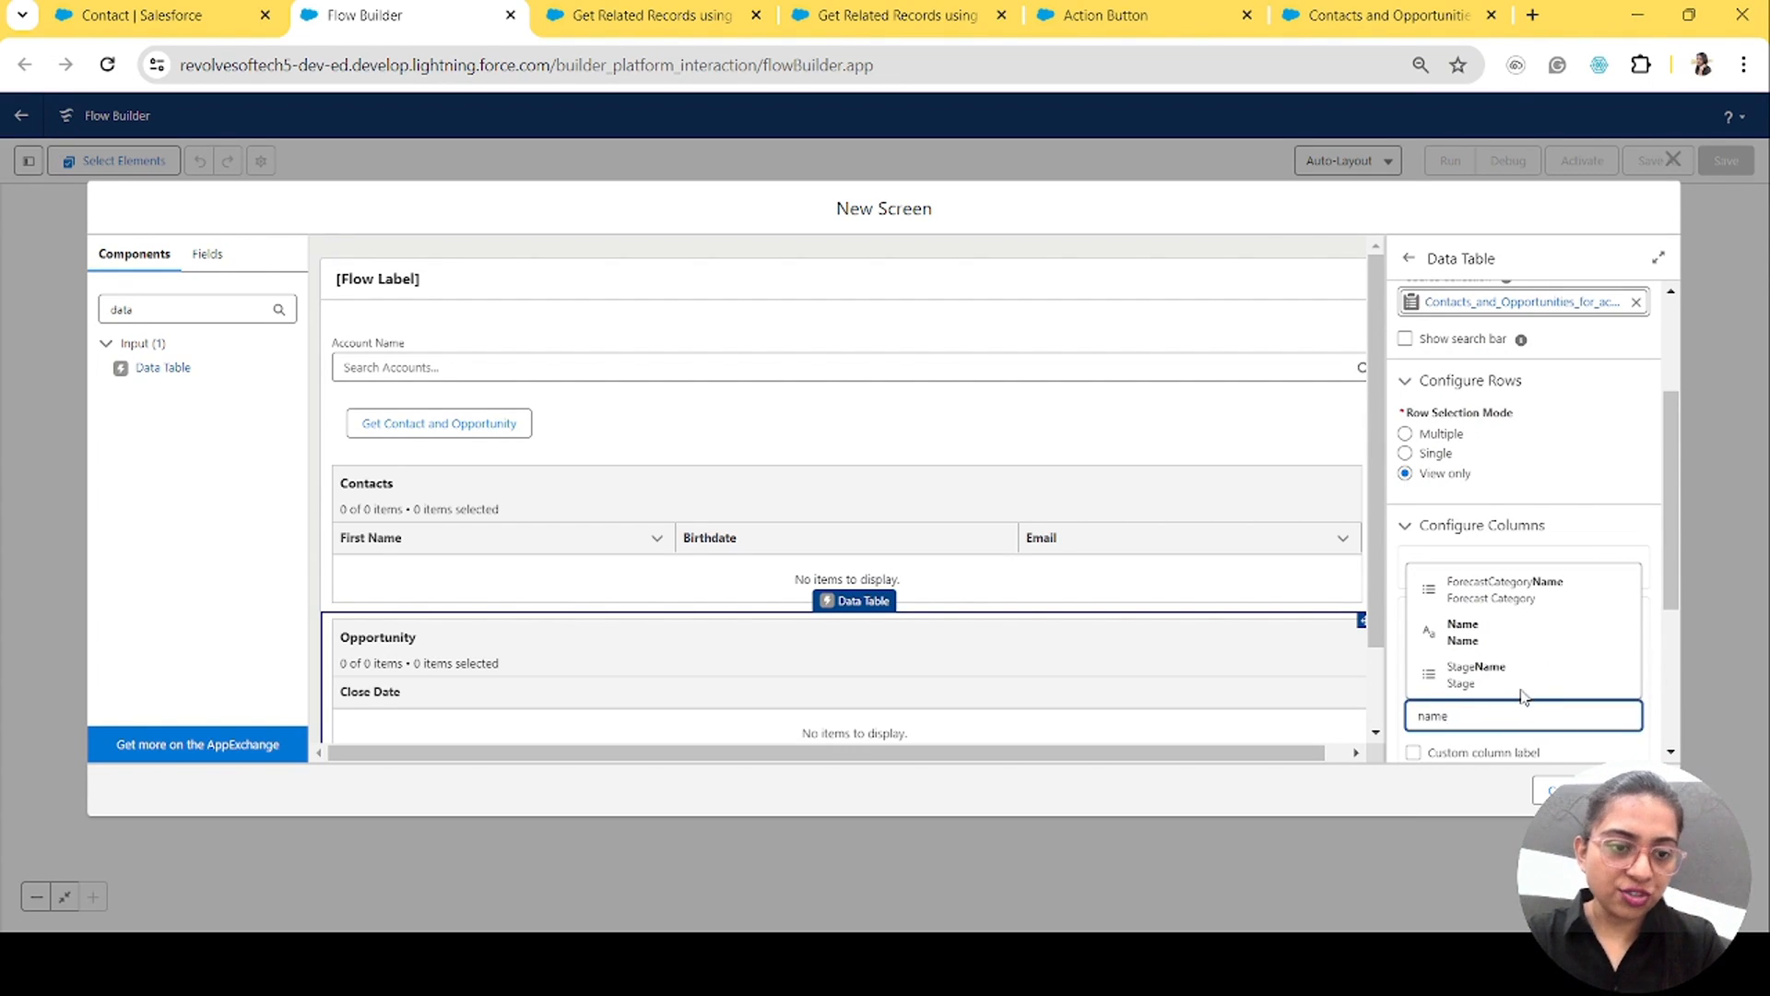
click(1580, 633)
scroll(1581, 633, down, 3)
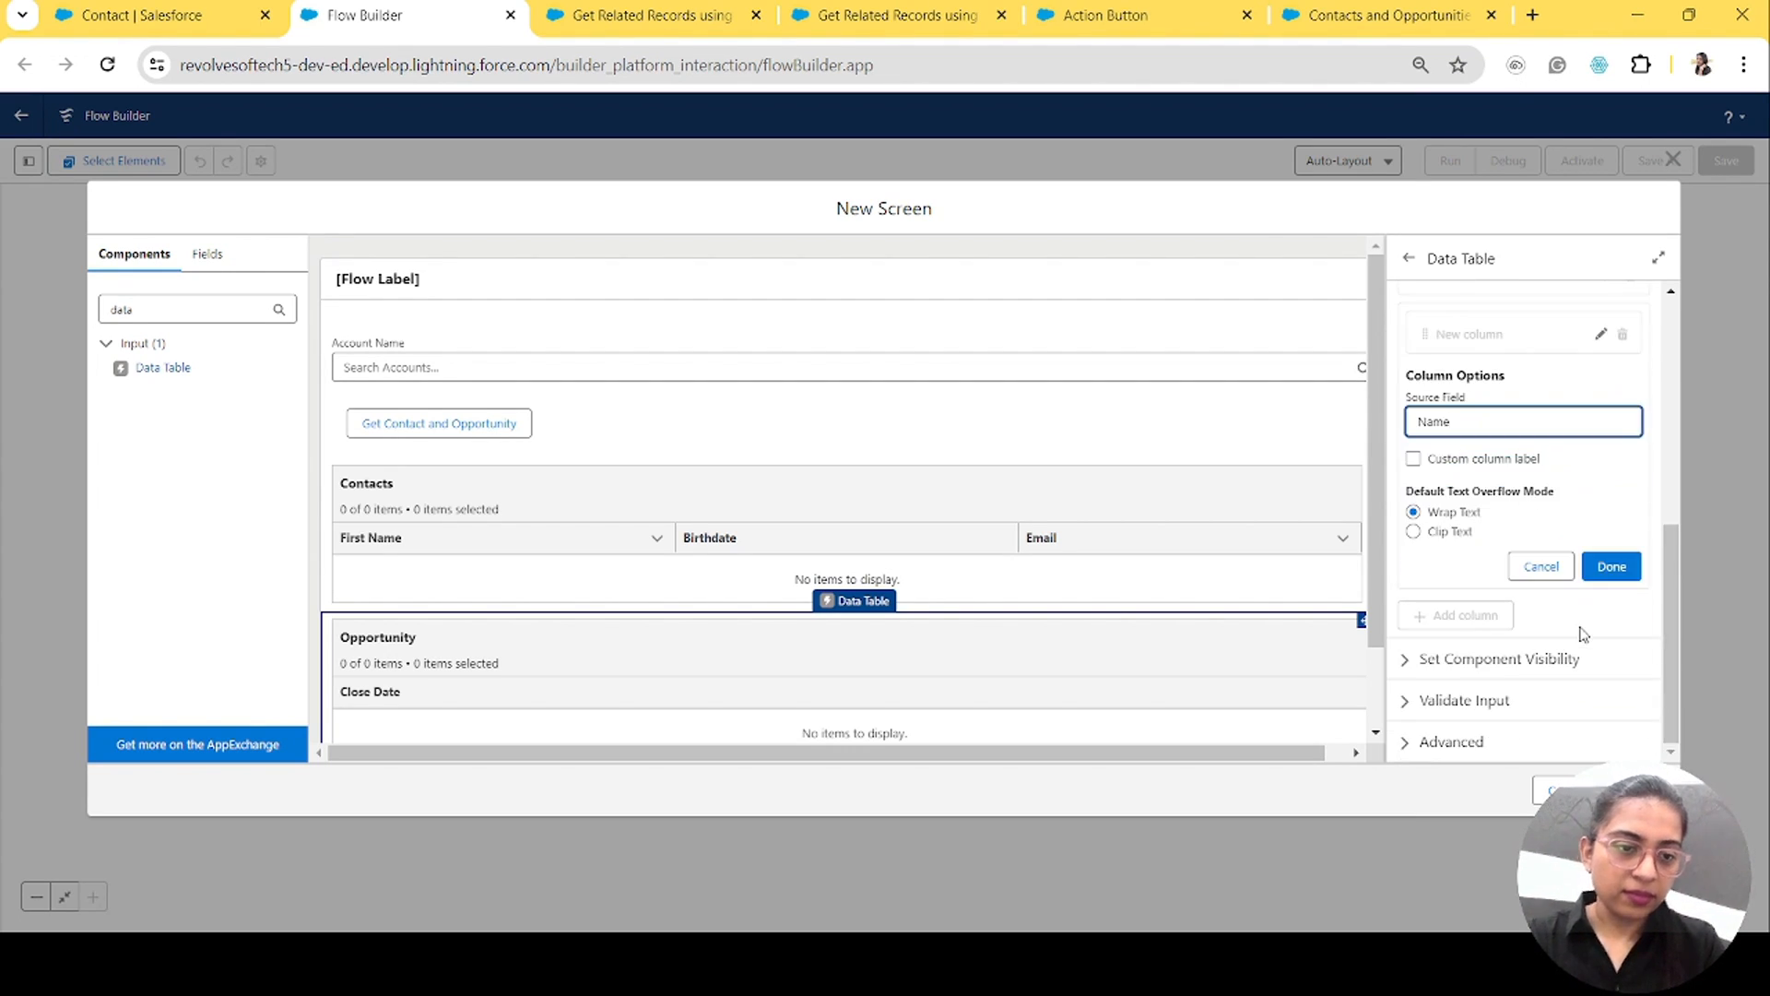
click(1620, 568)
Step: Add a third column with source field StageName to the Opportunity table
click(1489, 616)
click(1505, 715)
text(satge)
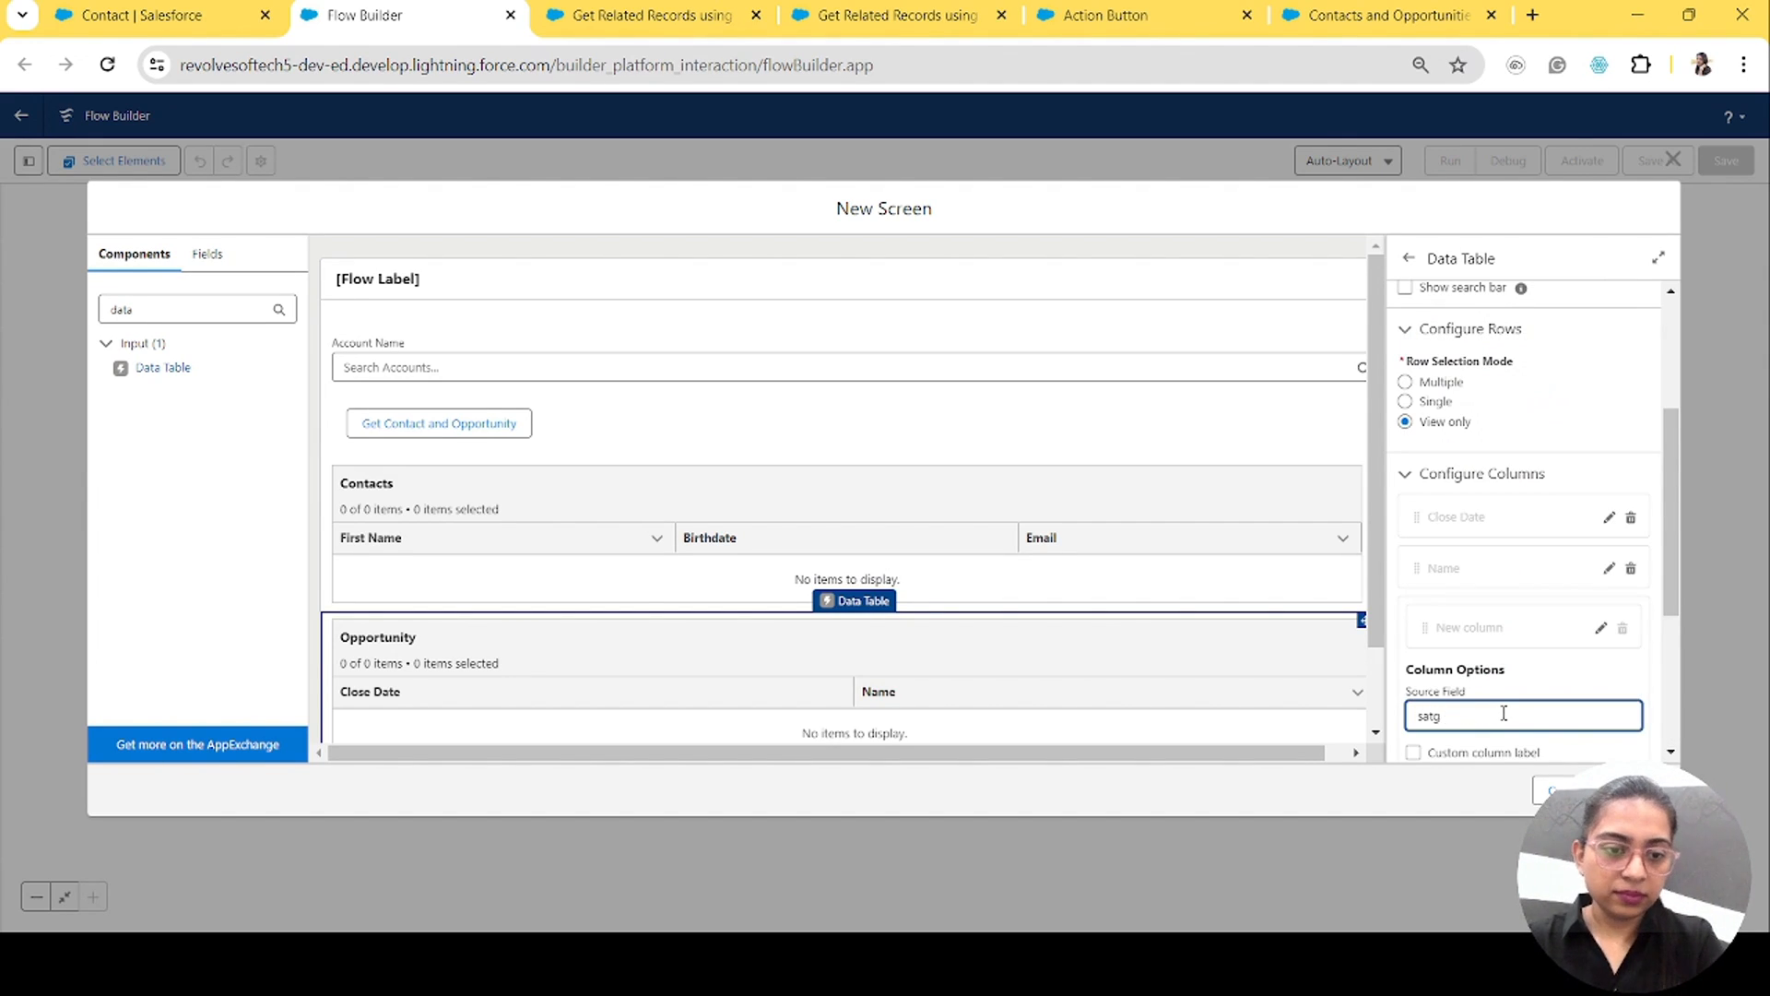
key(BackSpace)
key(BackSpace)
text(Stage)
click(1549, 641)
drag(1552, 718, 1324, 726)
text(Stage)
click(1462, 684)
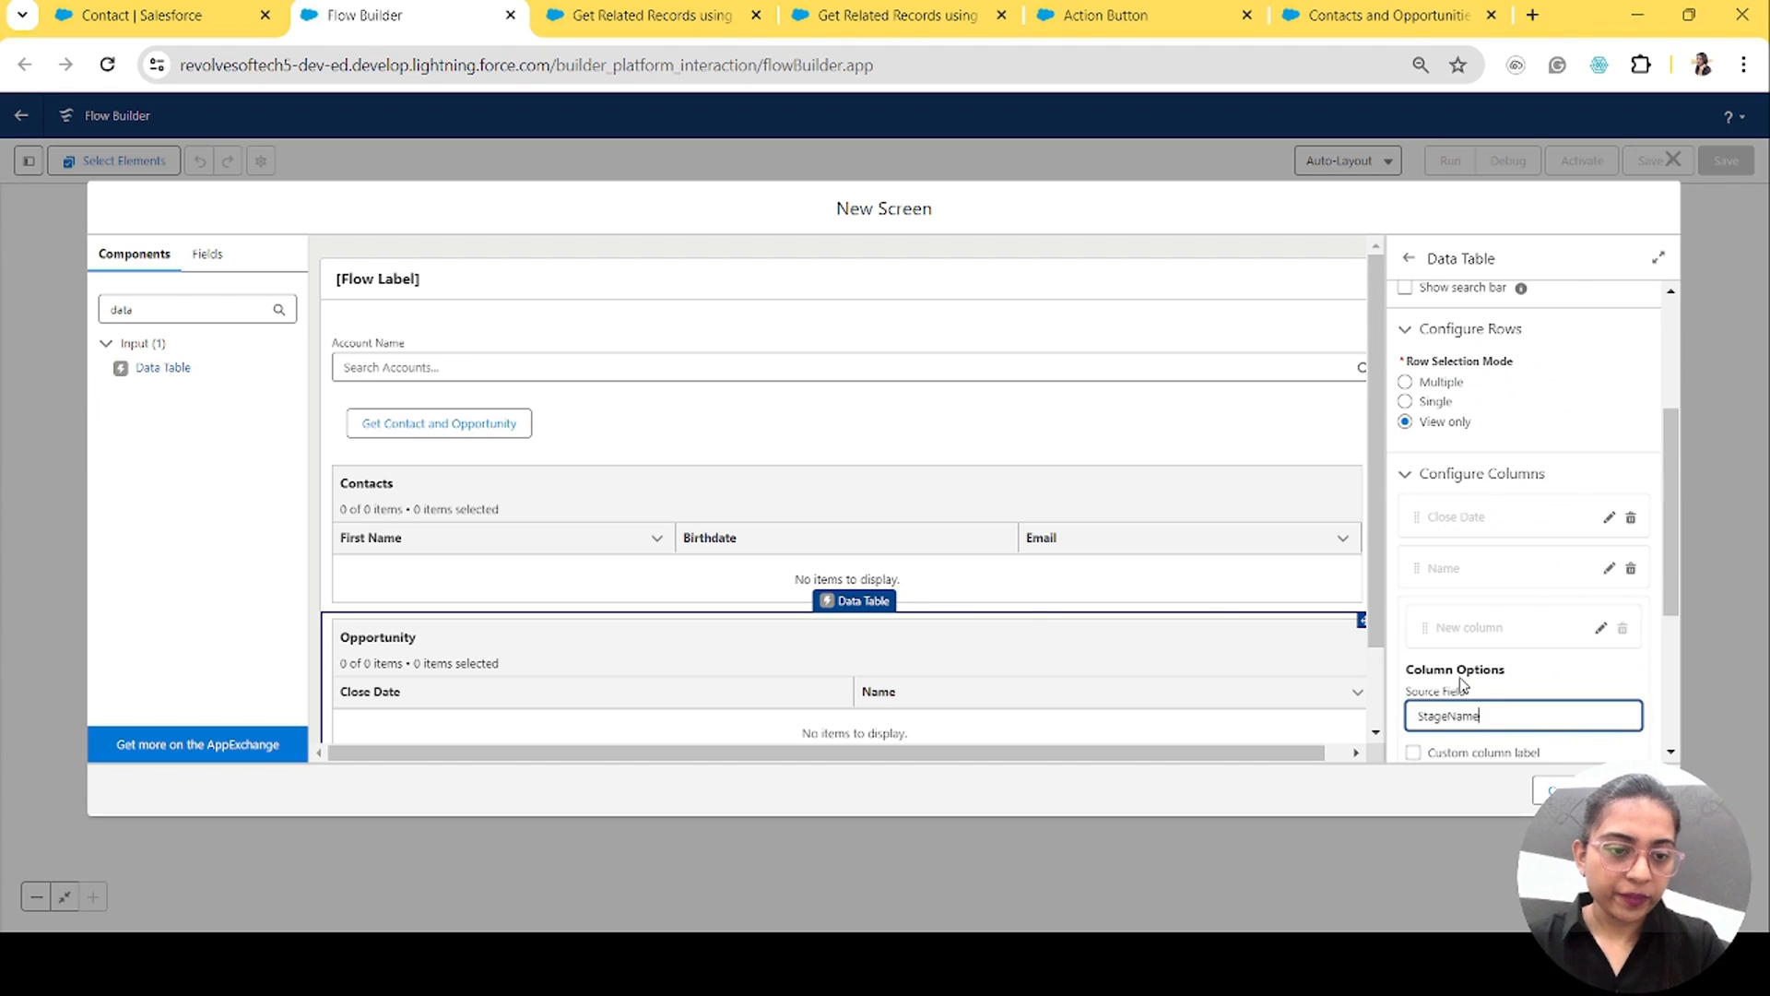
click(1612, 673)
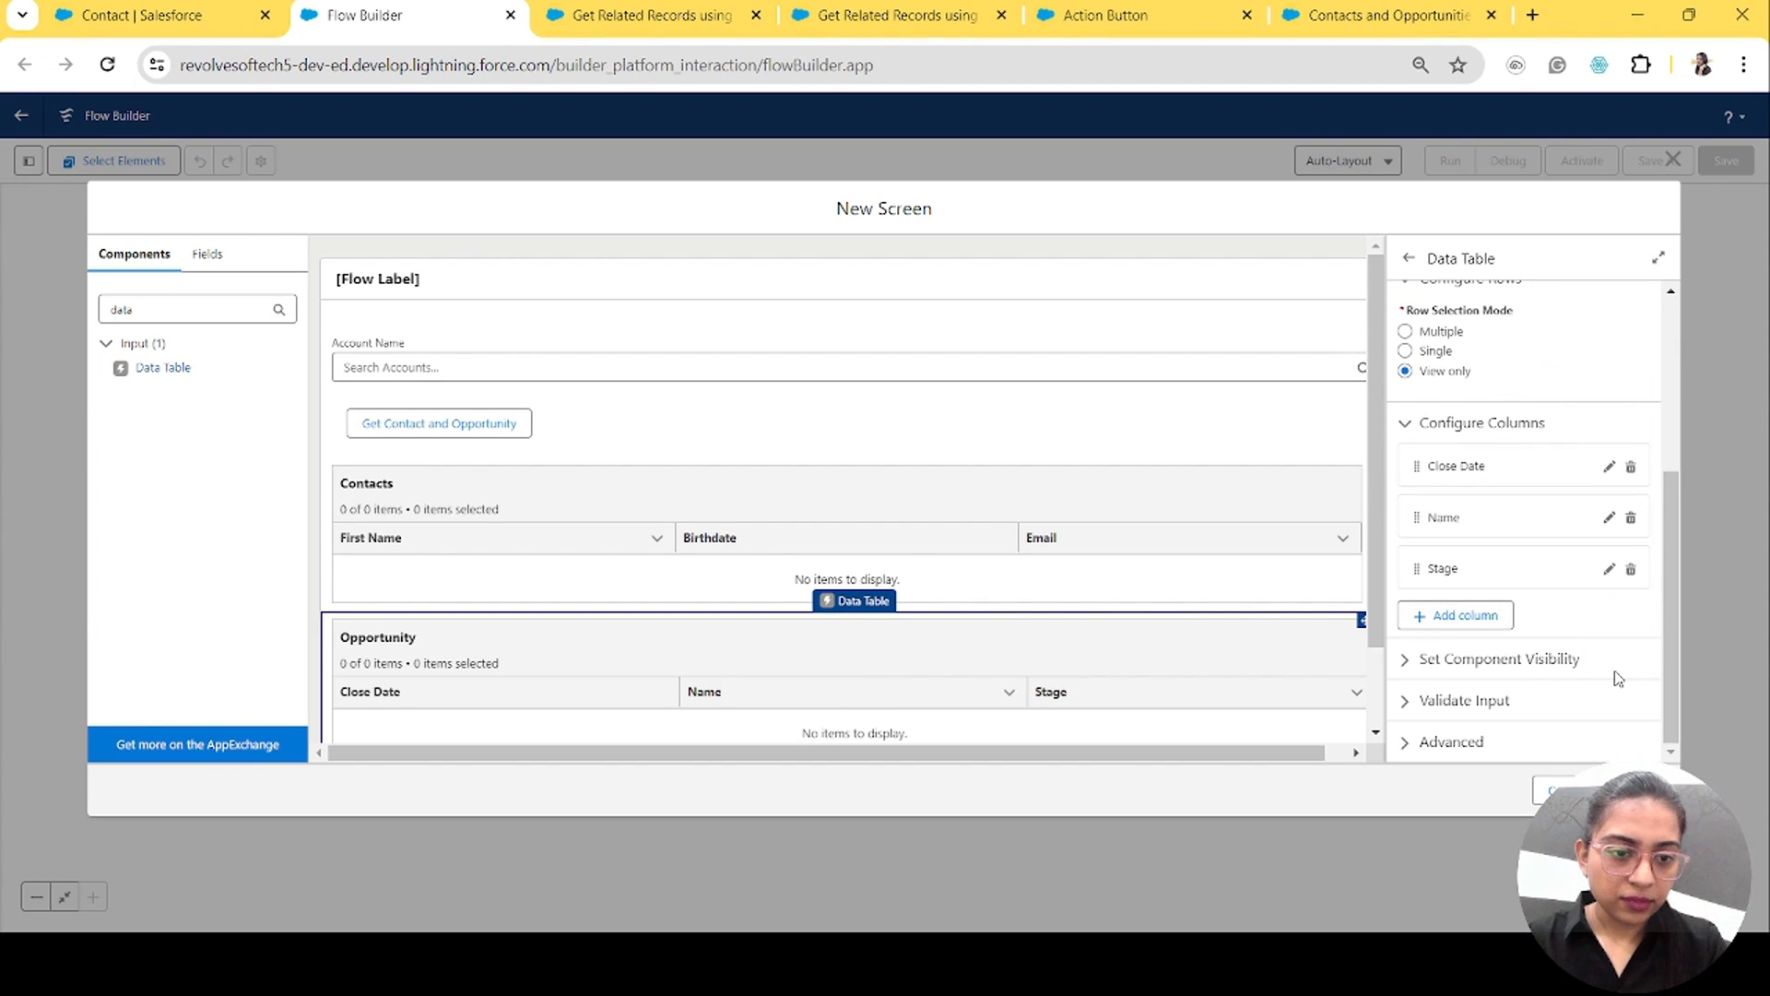
Step: Display the Opportunity table when All Conditions Are Met (AND), with the action's Results > var2 as the condition resource
click(1405, 668)
click(1479, 722)
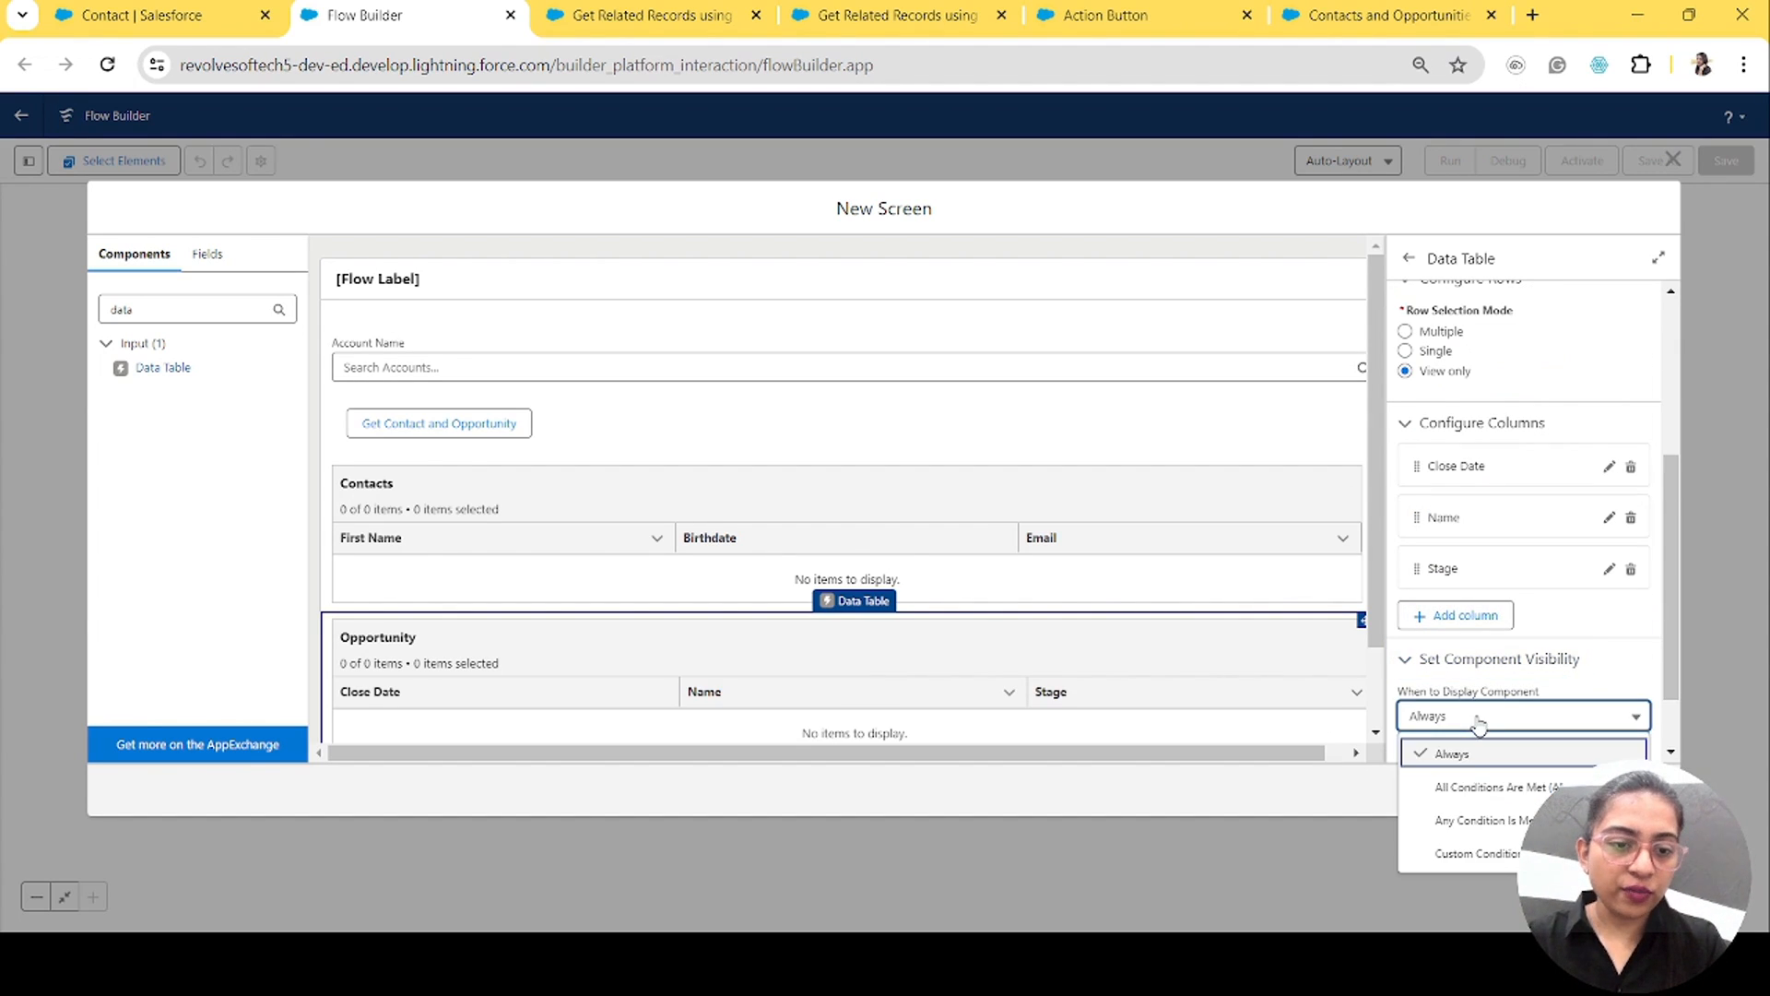
click(1468, 788)
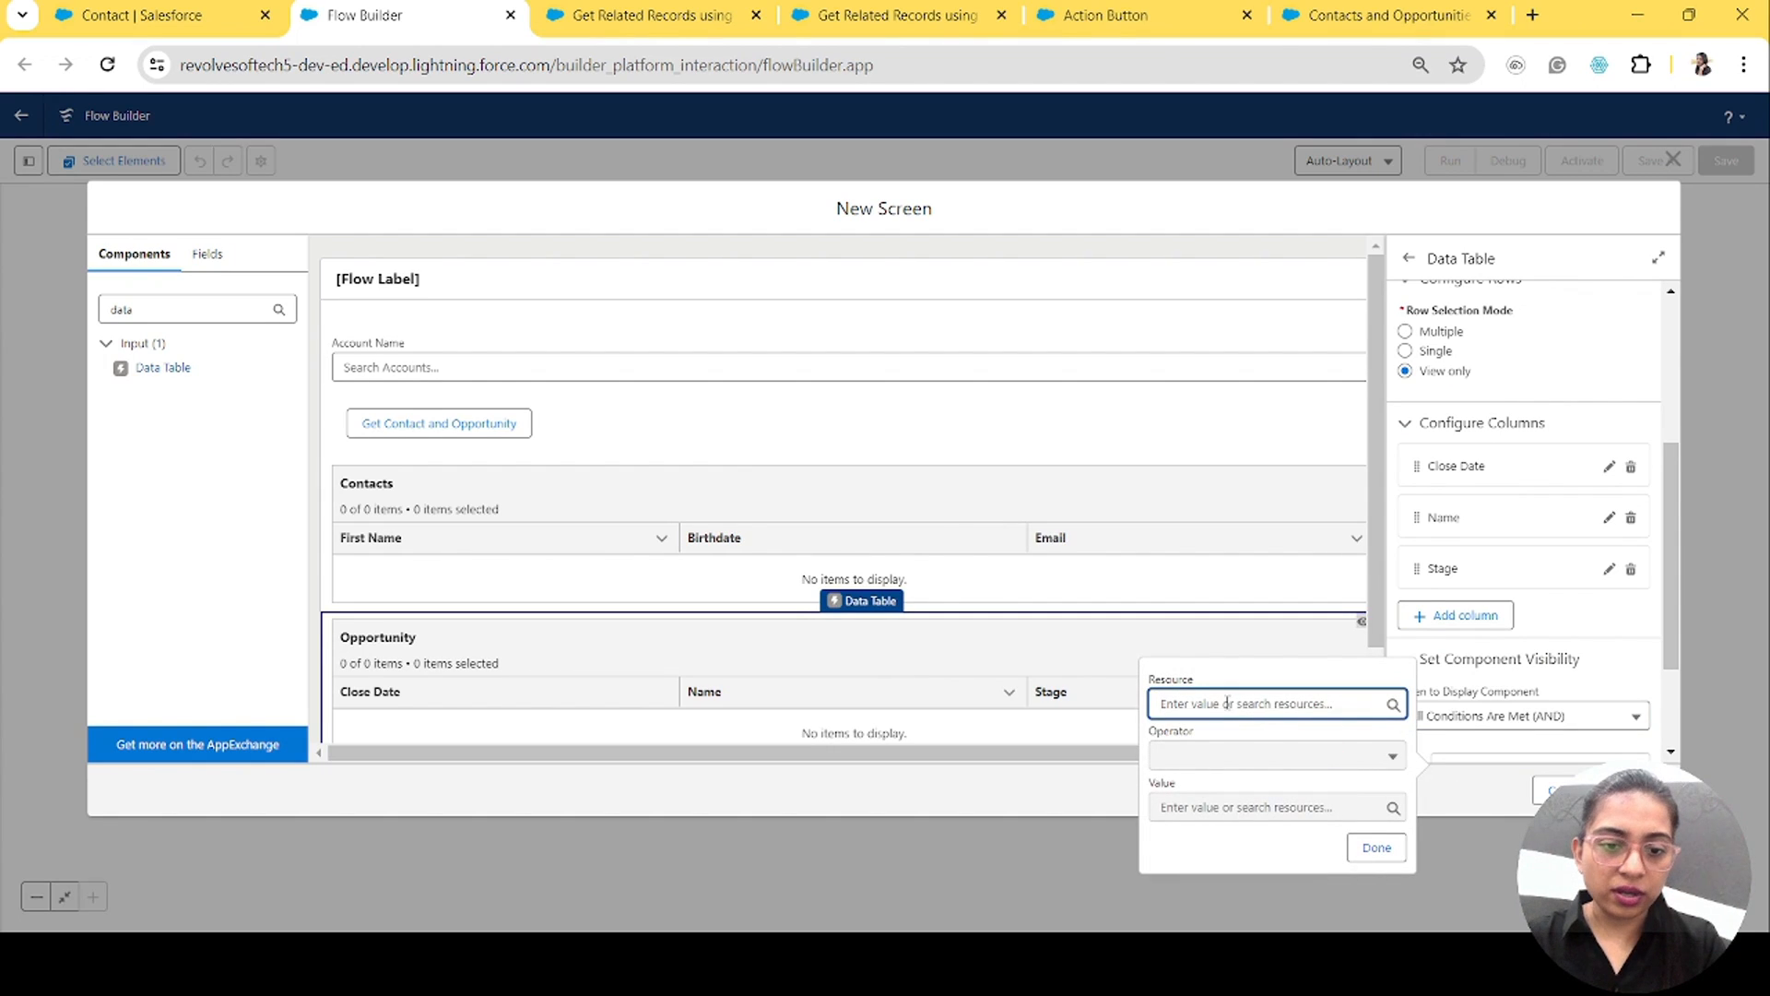
click(1225, 705)
click(1277, 444)
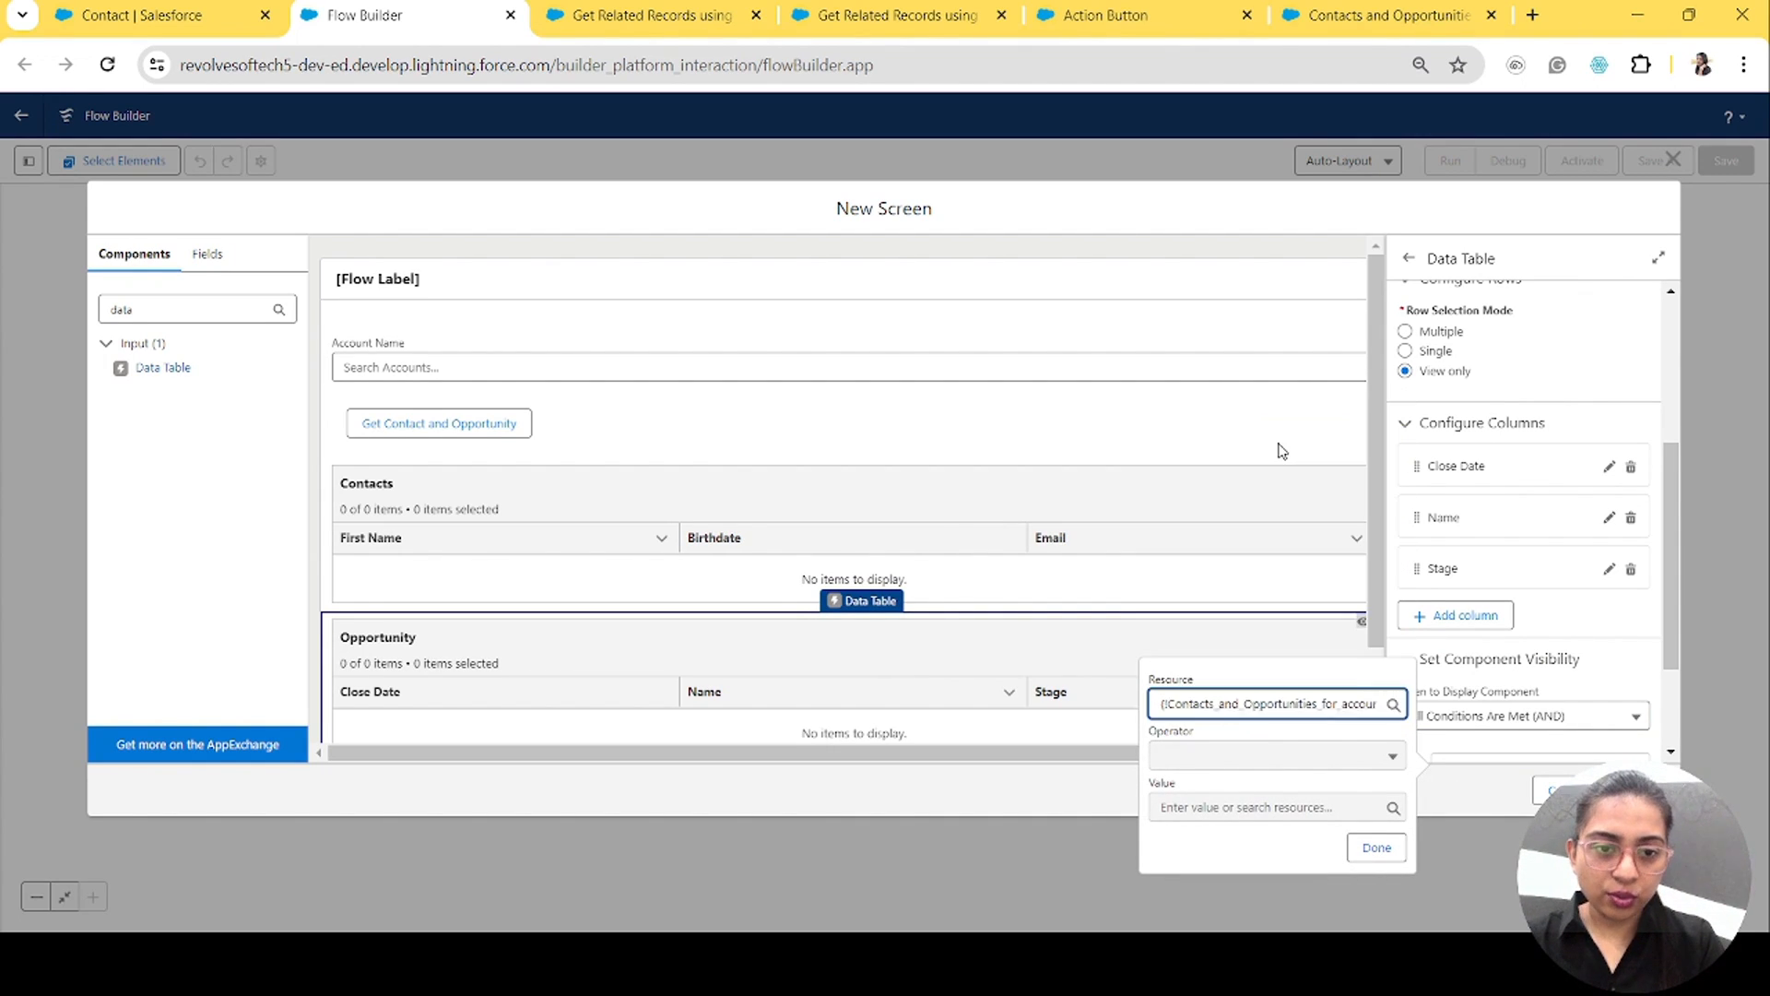
click(1285, 784)
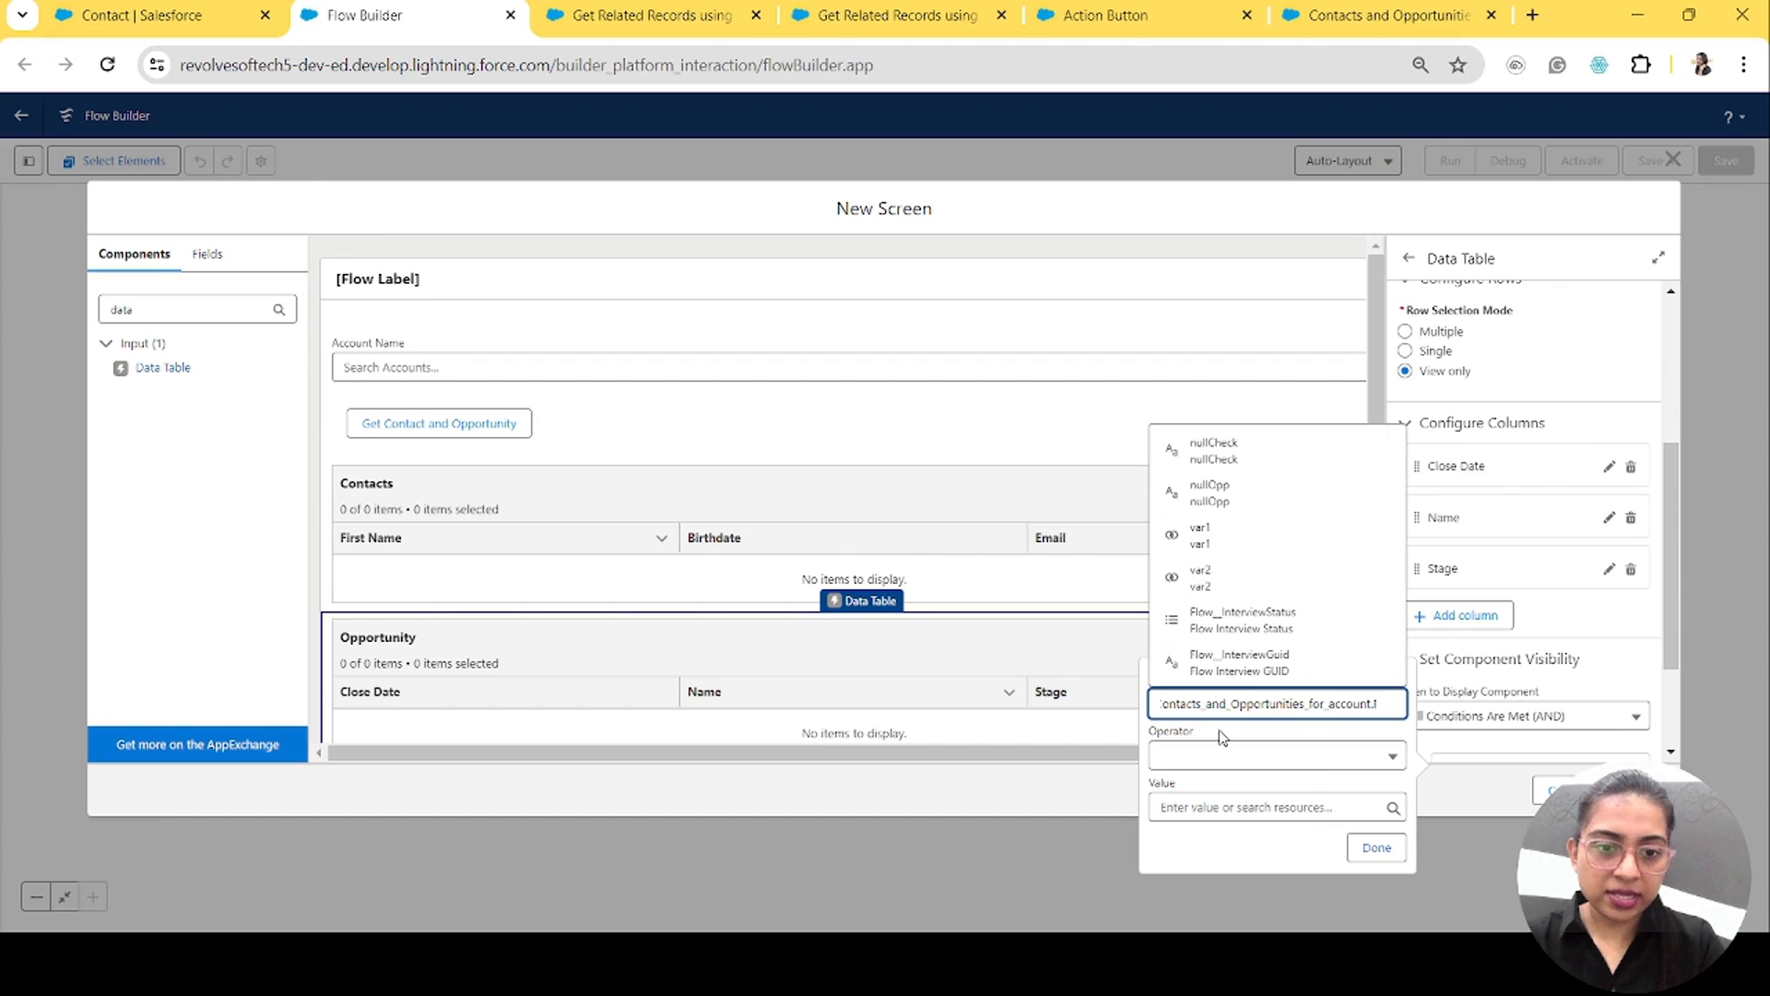
click(1209, 583)
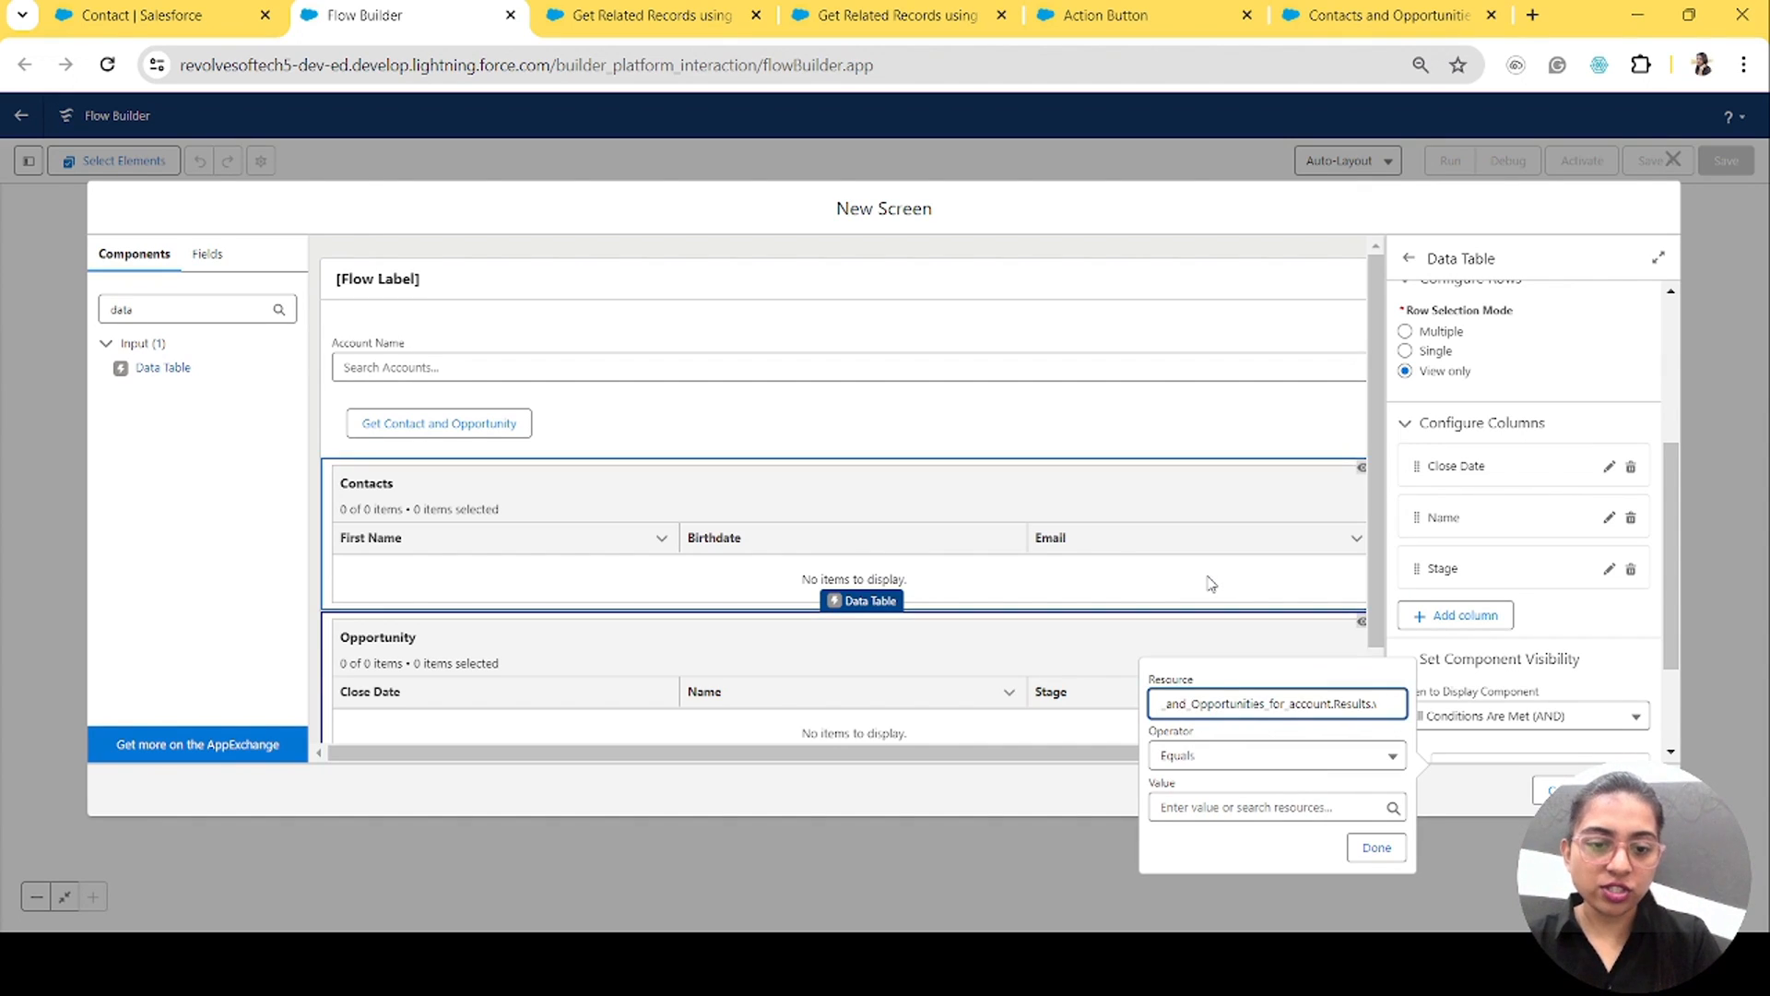
Step: Set the var2 visibility condition's value to $GlobalConstant.False, confirm the condition, and check it in the visibility settings
click(1229, 808)
text(false)
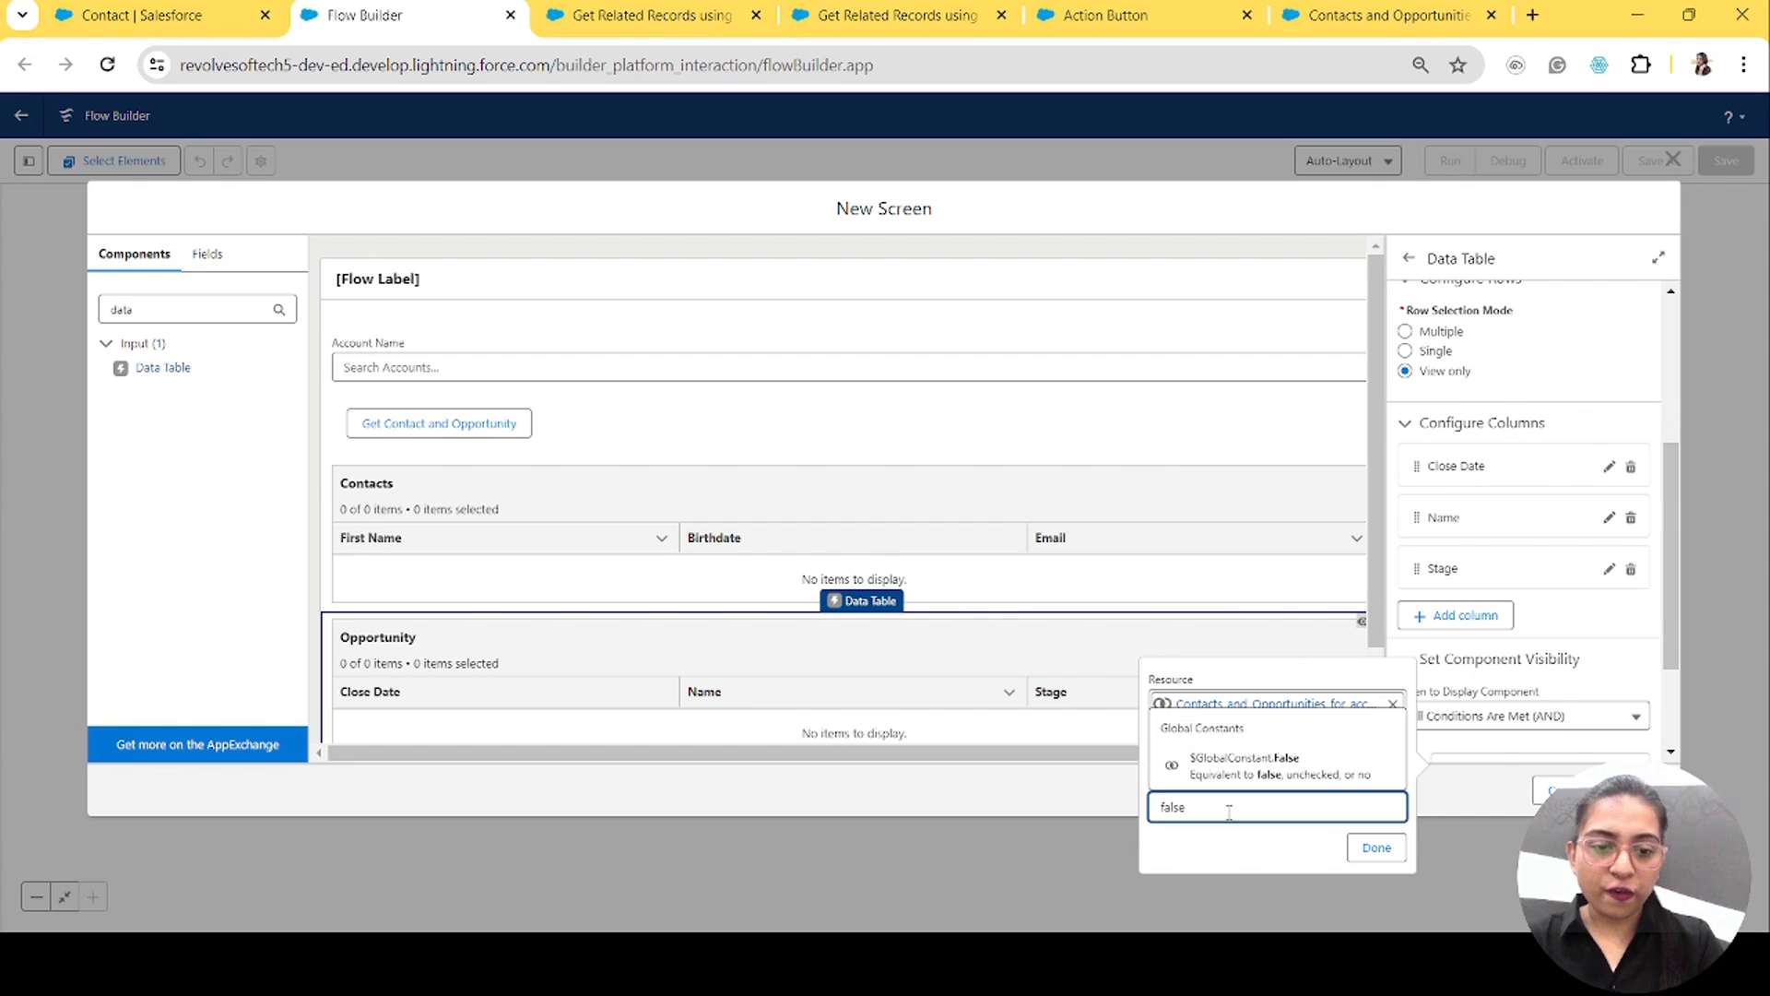
click(1281, 768)
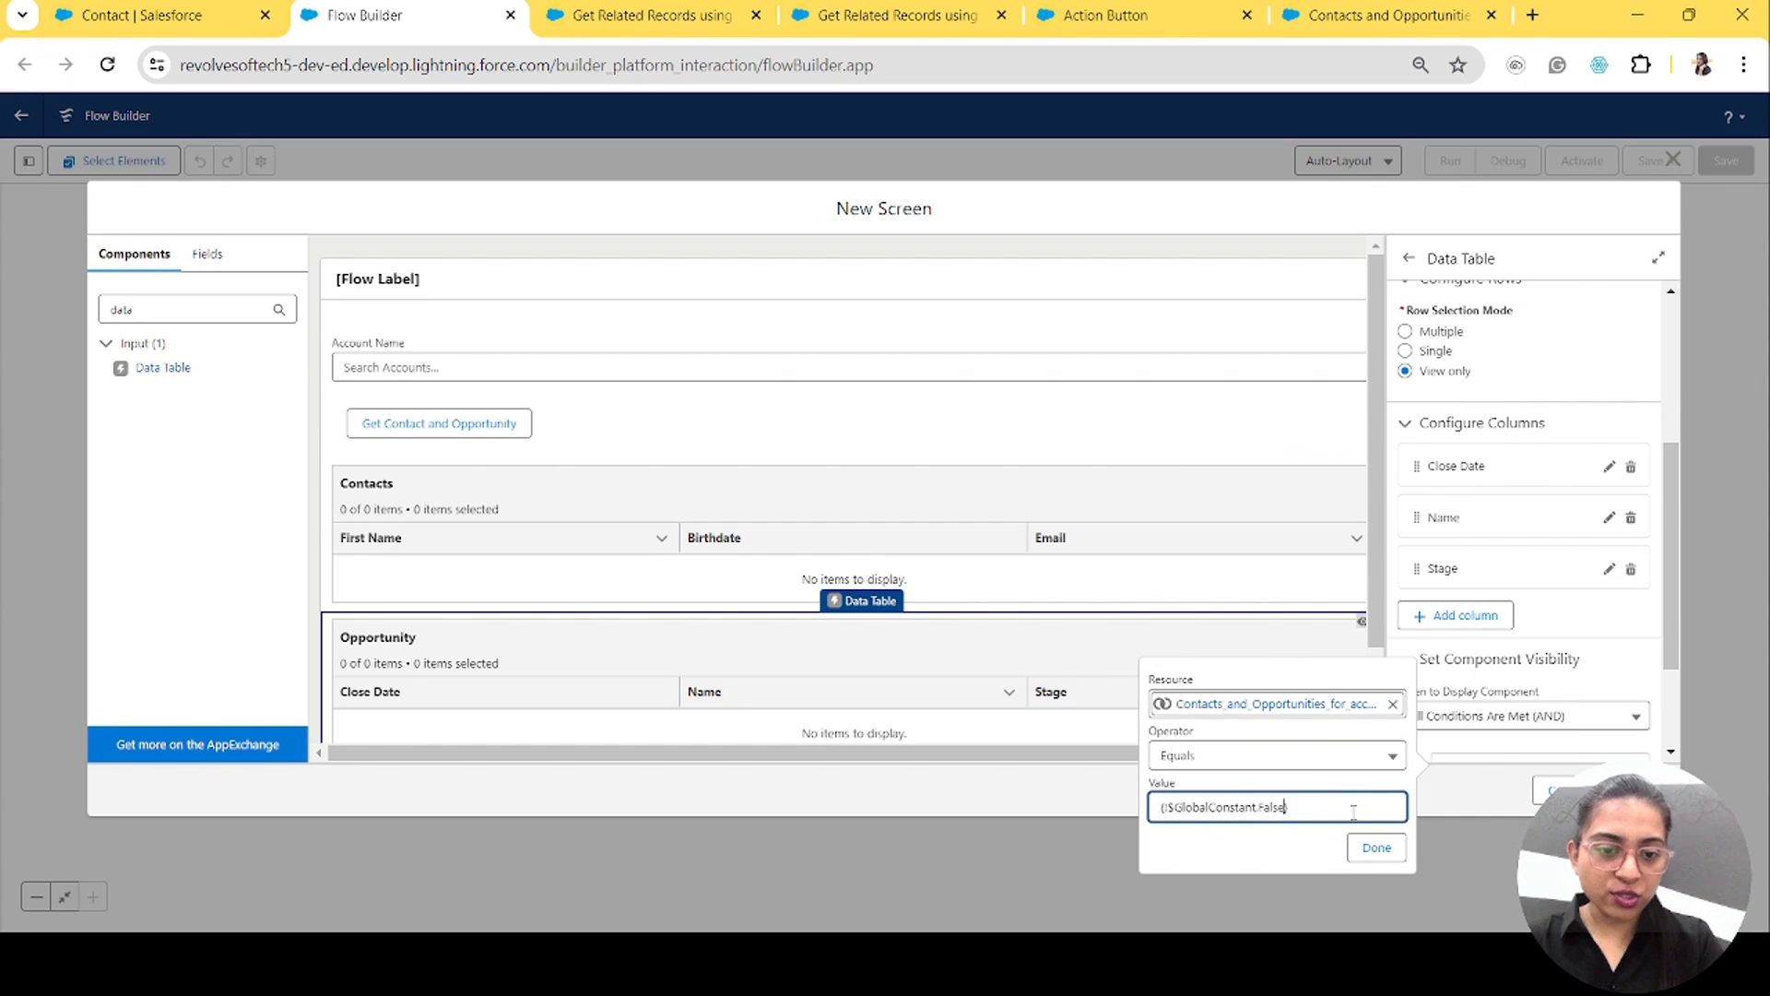
click(1376, 845)
scroll(1417, 756, down, 1)
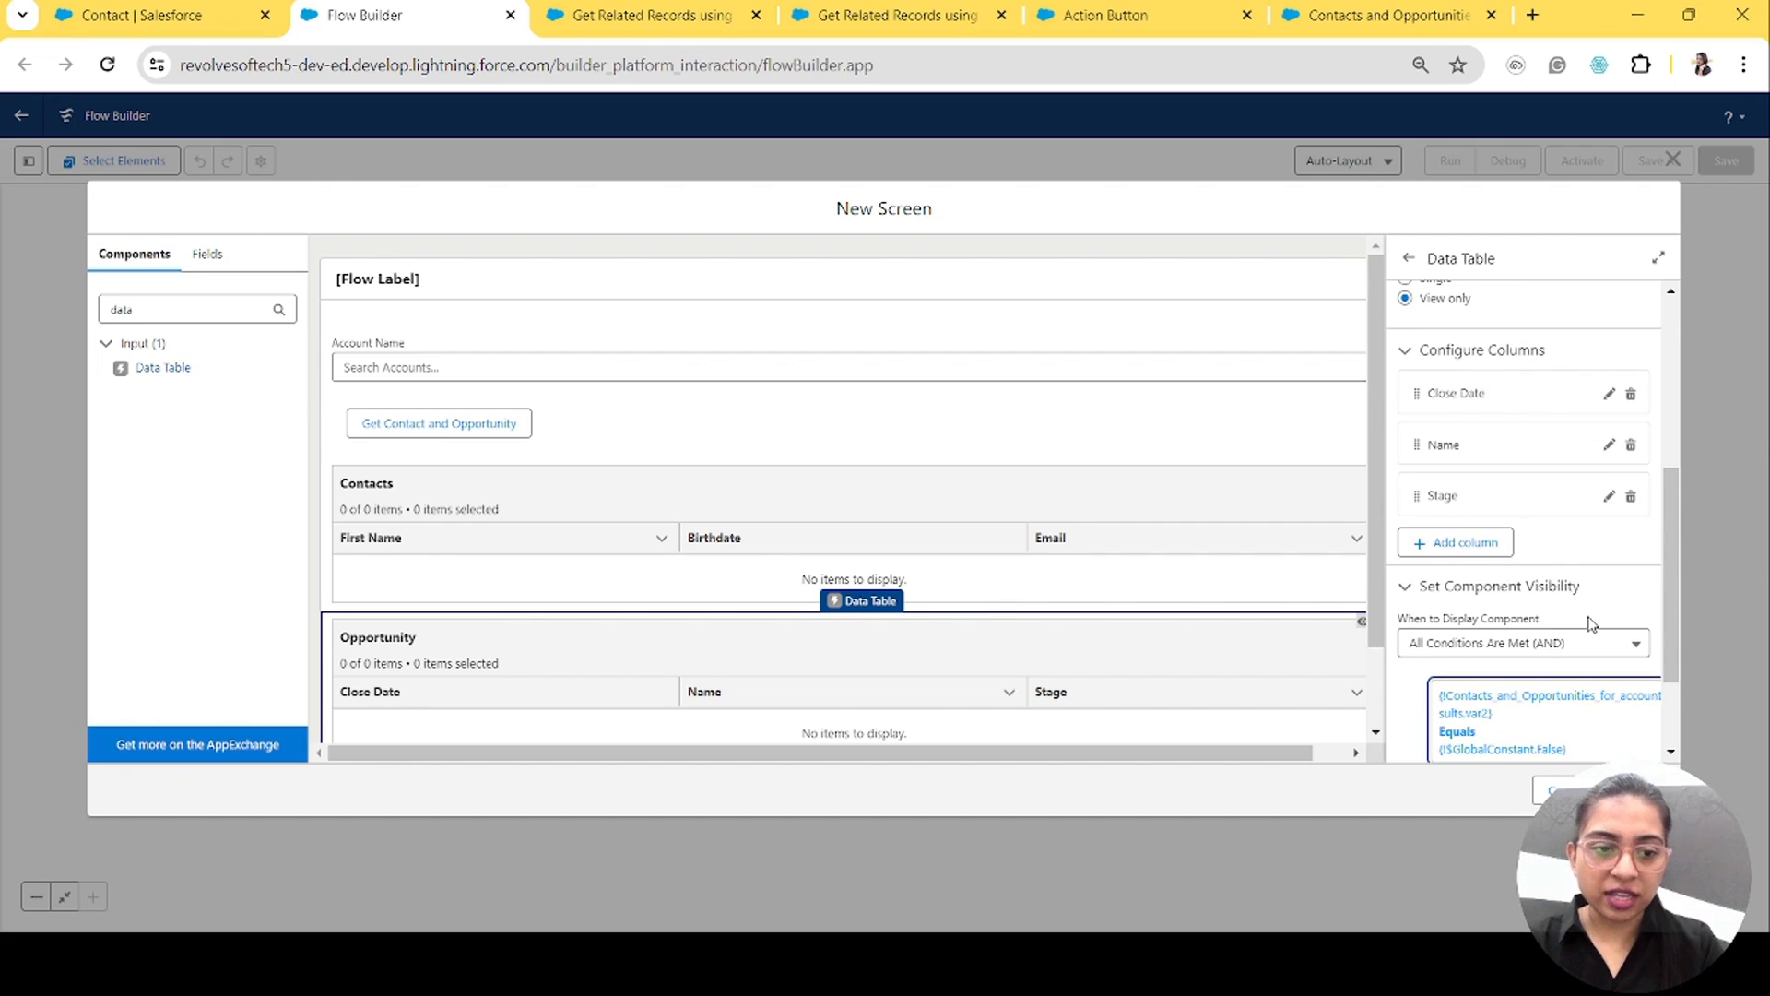
scroll(1590, 624, down, 2)
scroll(892, 621, down, 1)
scroll(893, 621, up, 1)
scroll(893, 621, down, 1)
scroll(893, 620, up, 1)
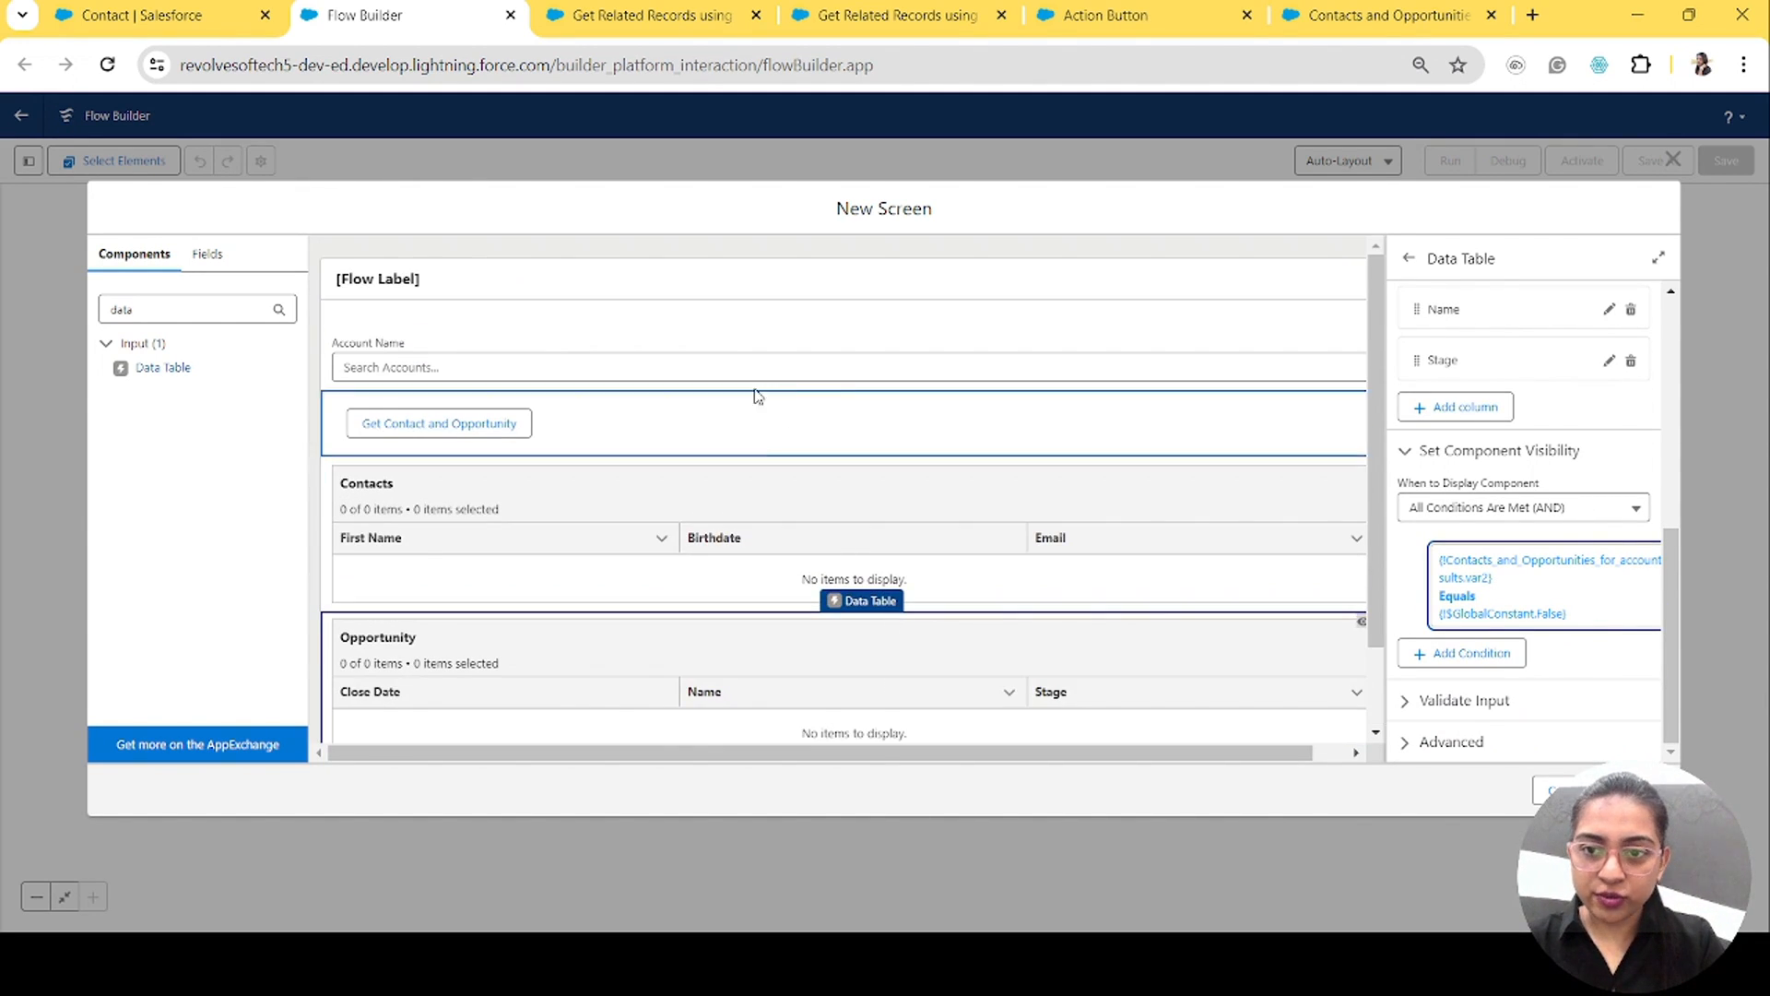
Step: Review the Search Account screen's layout with both data tables, and finish editing the screen
click(718, 285)
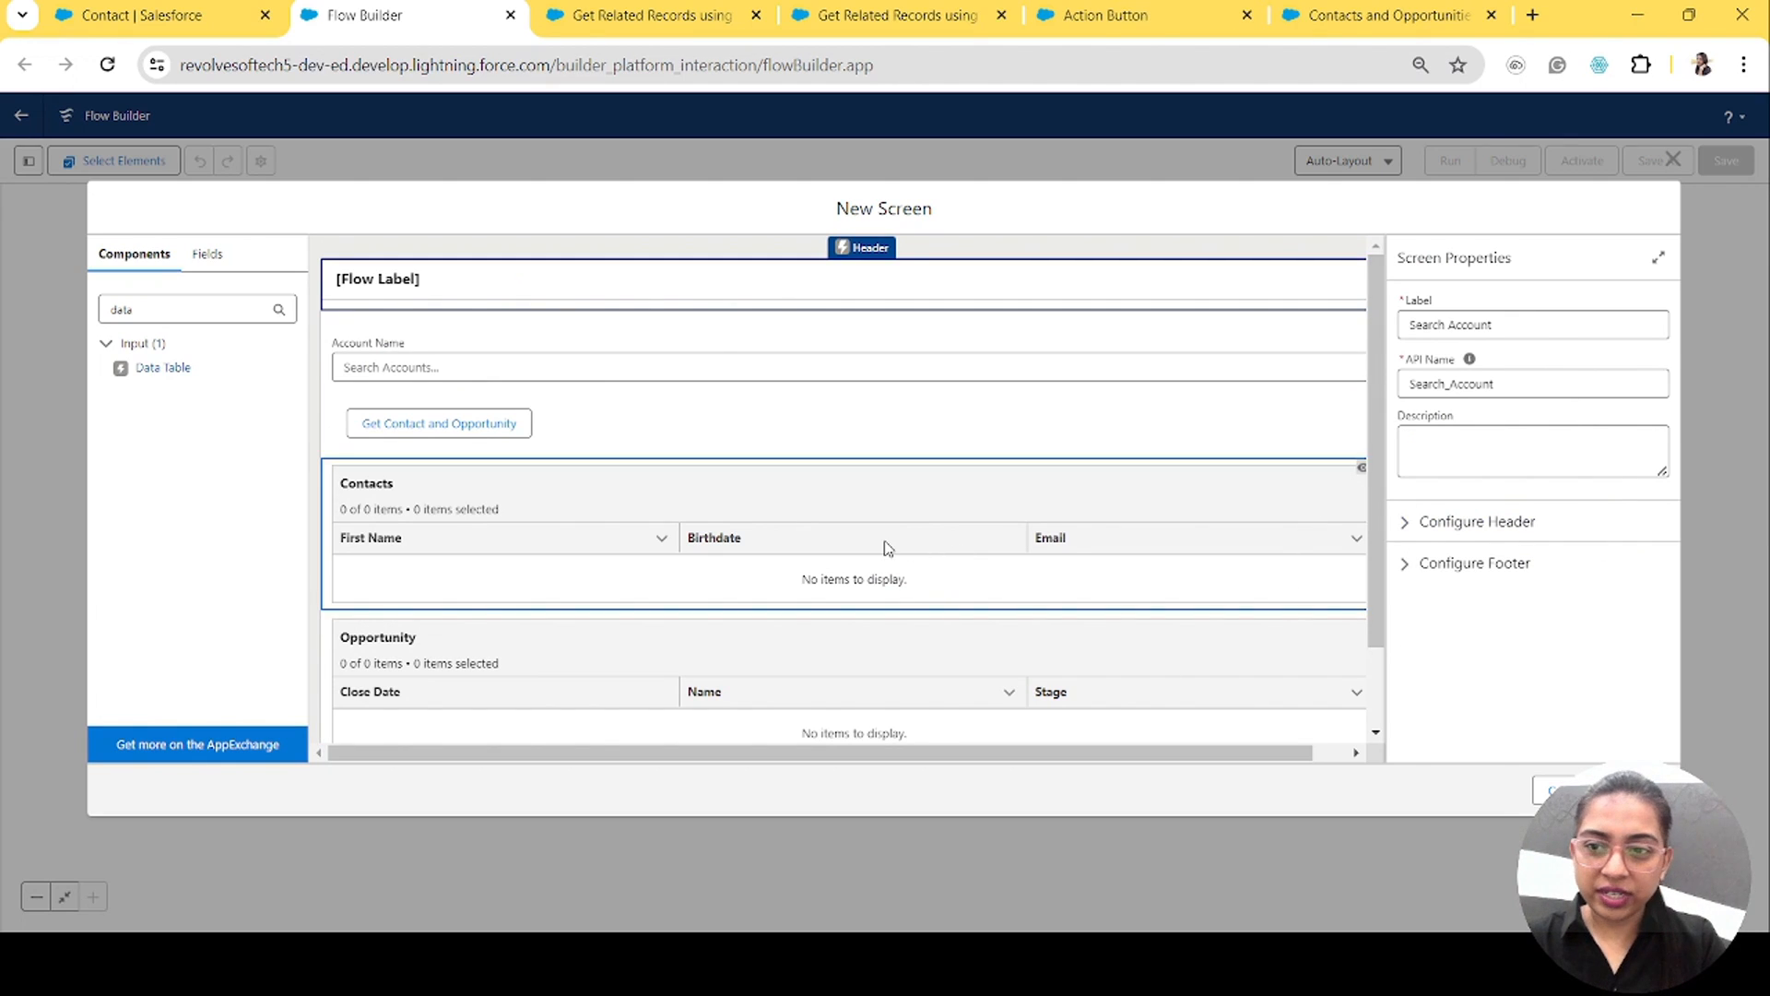
scroll(888, 548, down, 1)
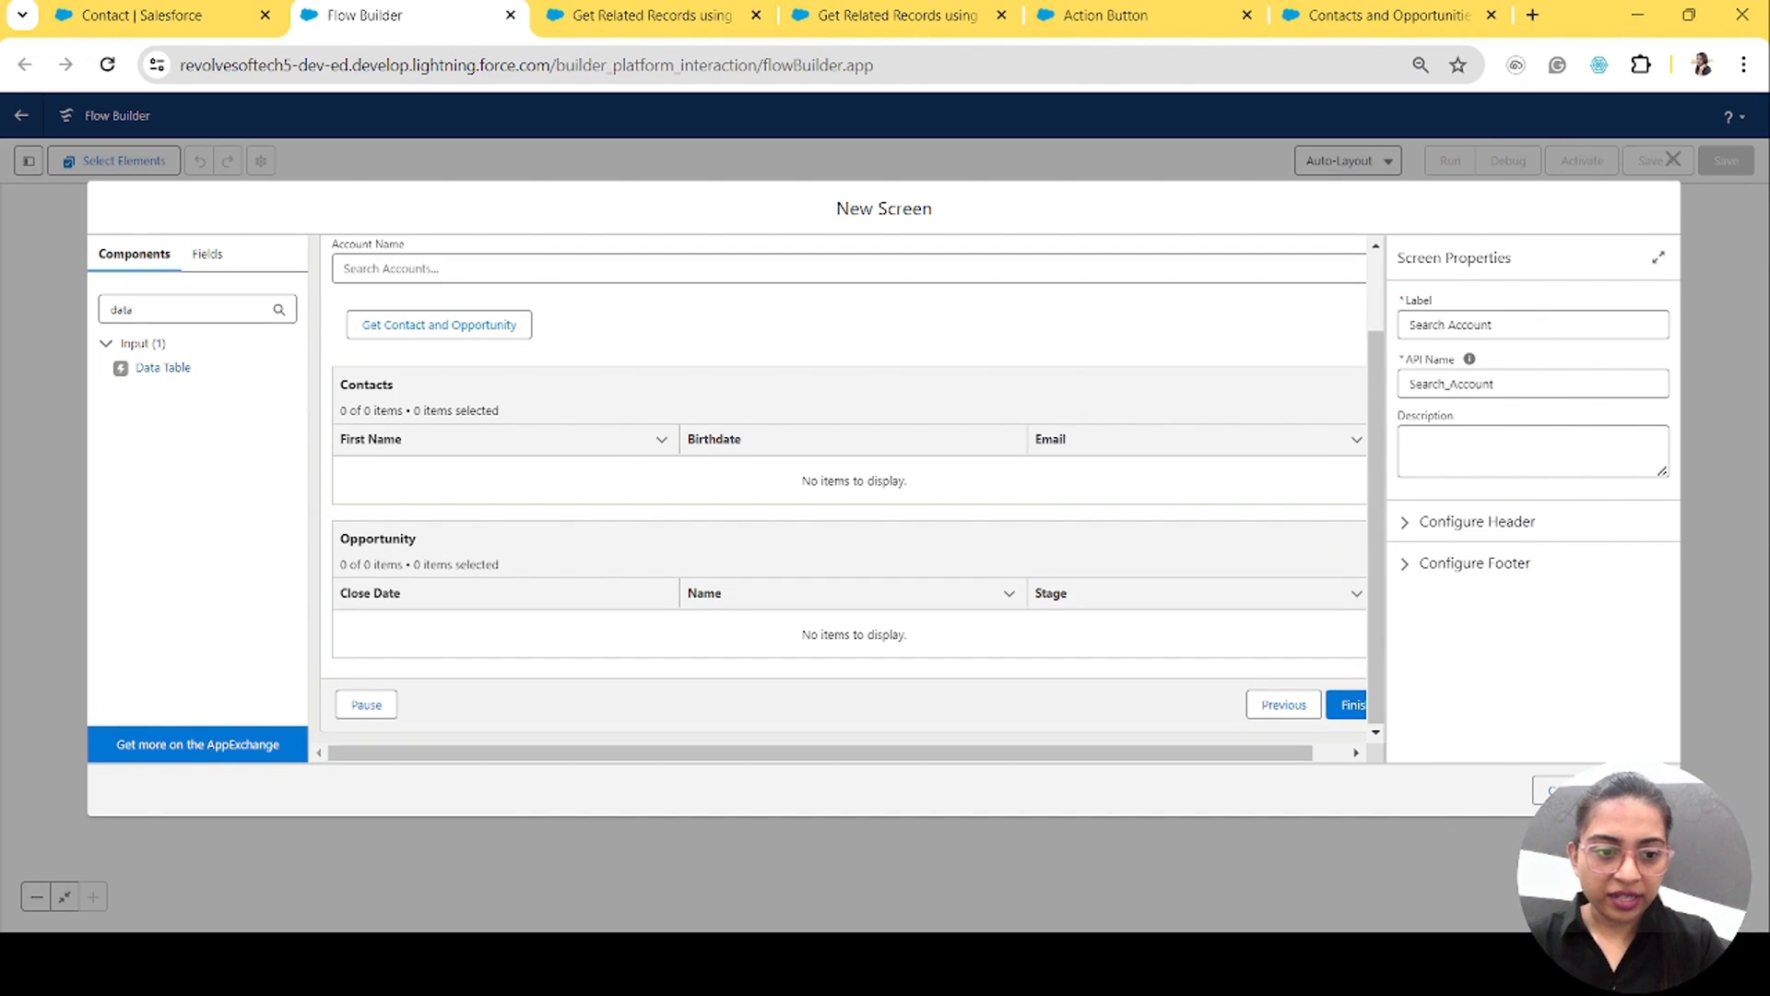
click(1636, 790)
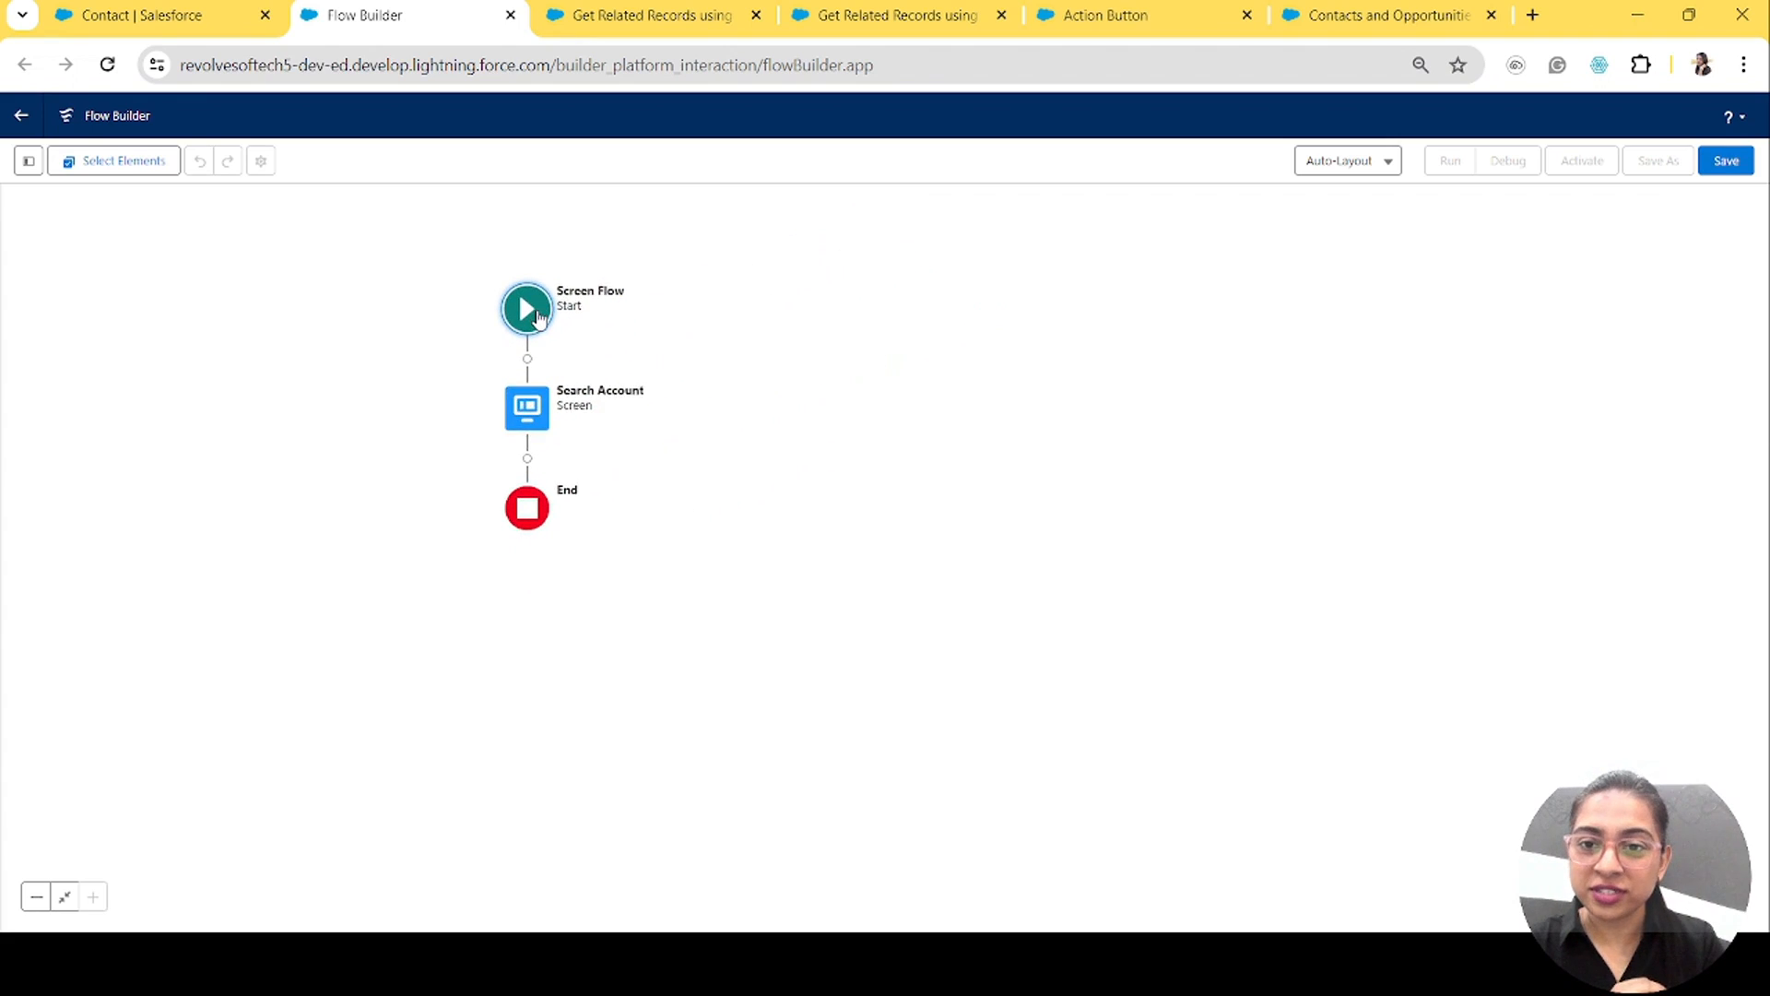
Step: Look at the Get Related Records using Subflow screen flow for comparison, and return to the new screen flow
click(628, 18)
click(959, 4)
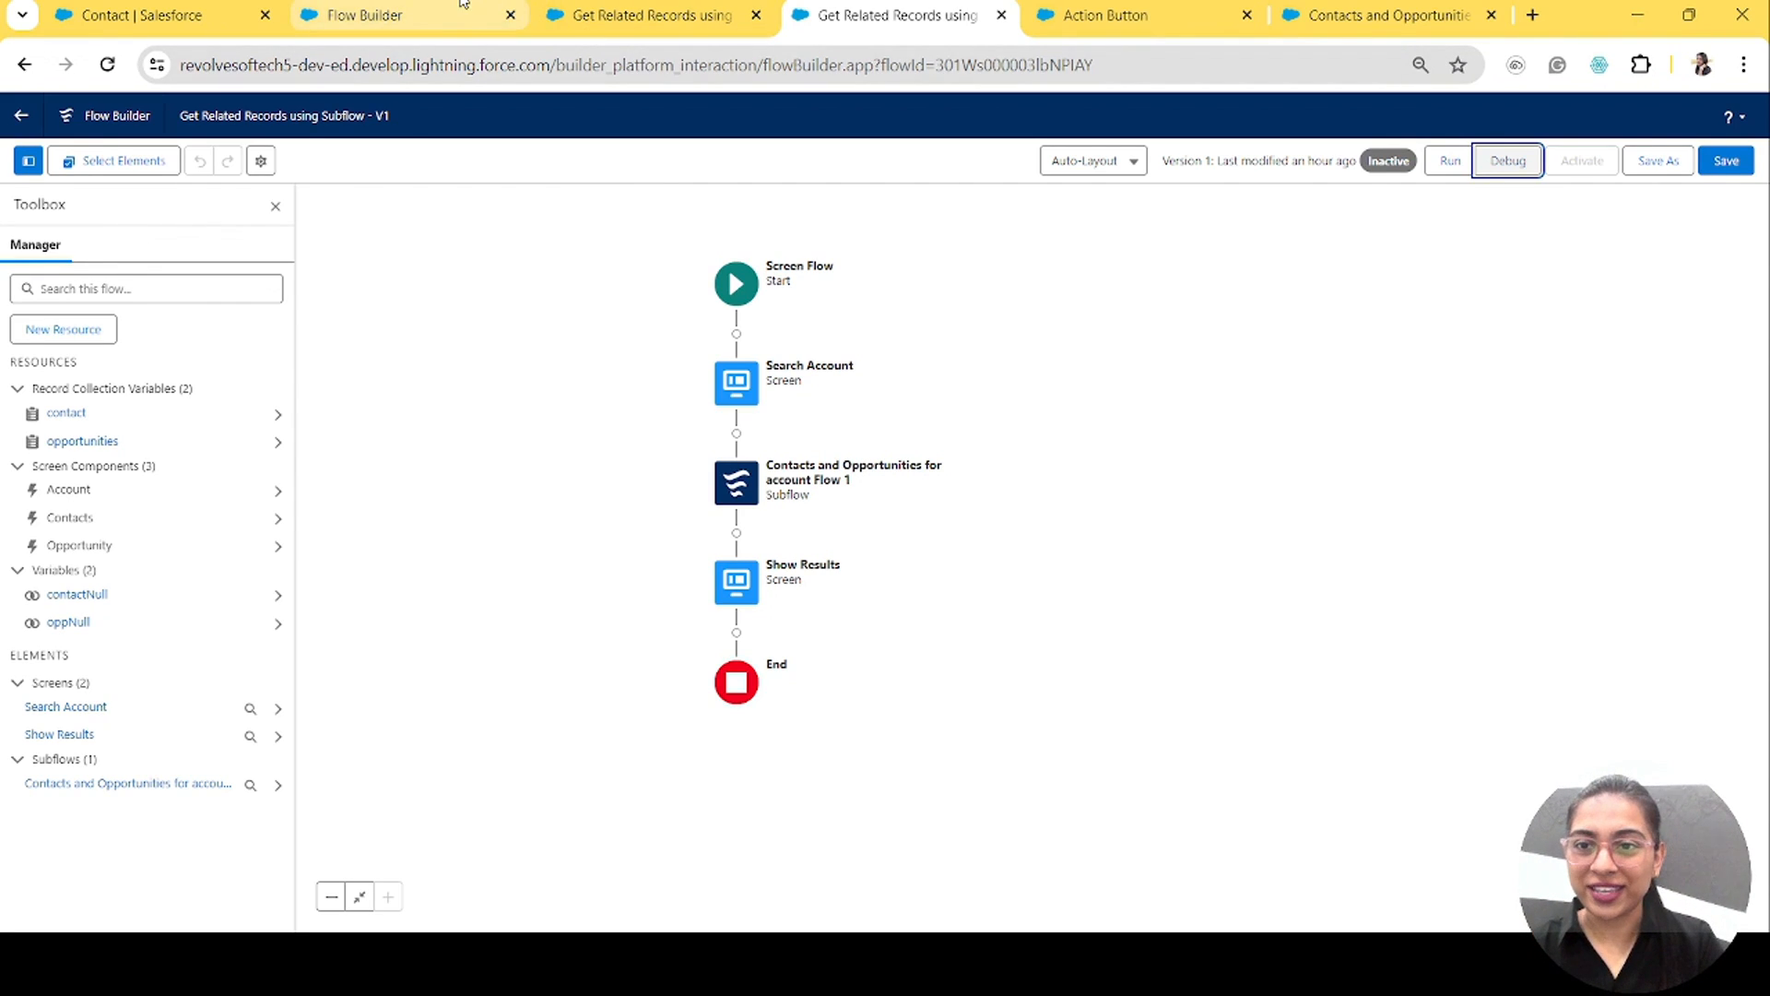
click(364, 15)
Step: Save the new screen flow with the label Action Button Example
click(1727, 163)
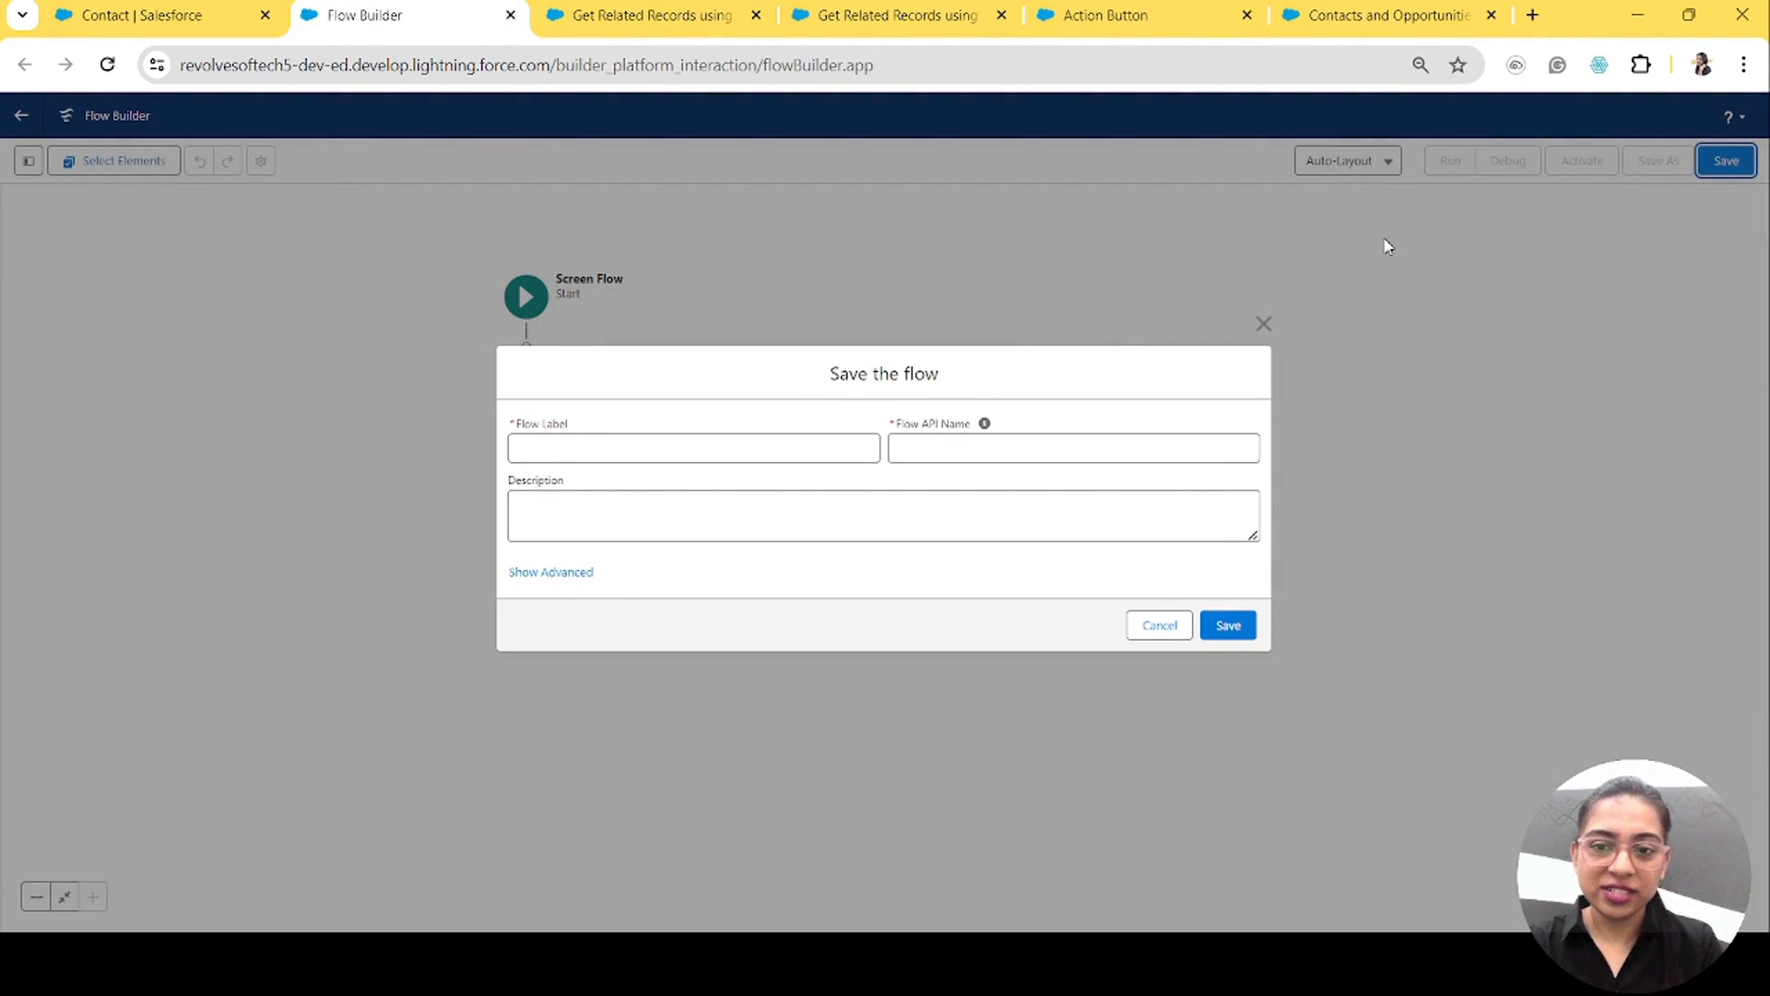
click(818, 448)
text(Action )
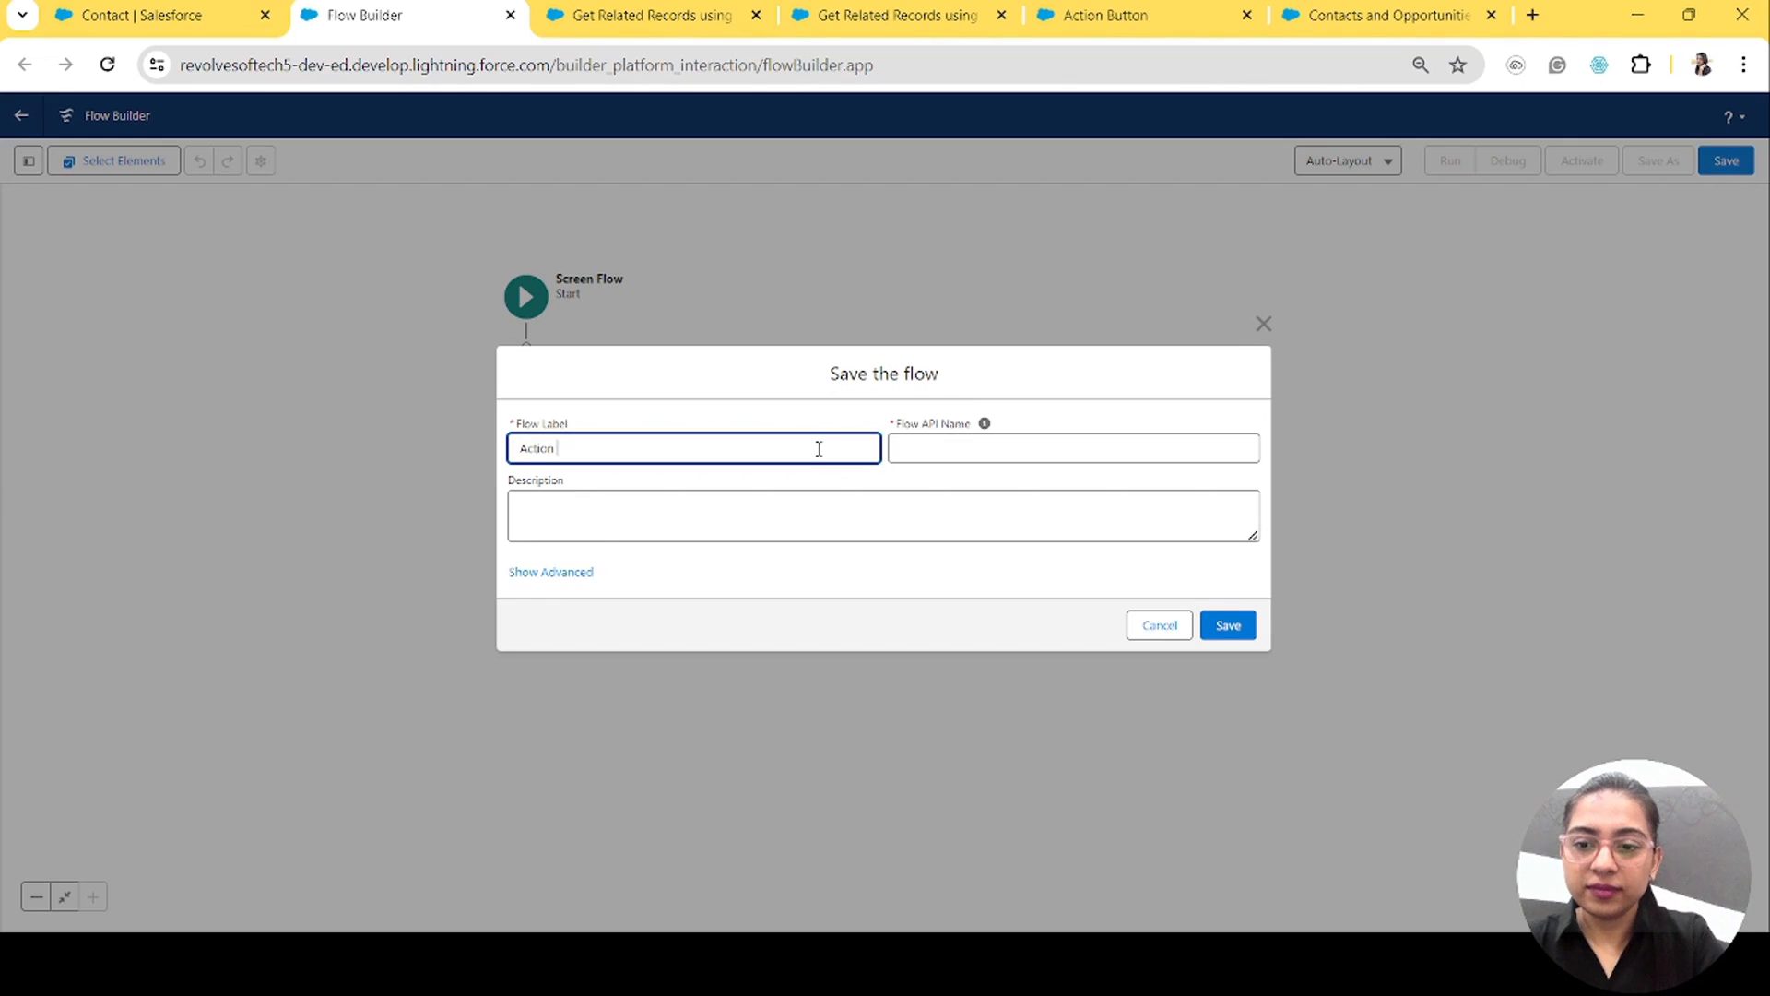
text(Button Example)
key(Tab)
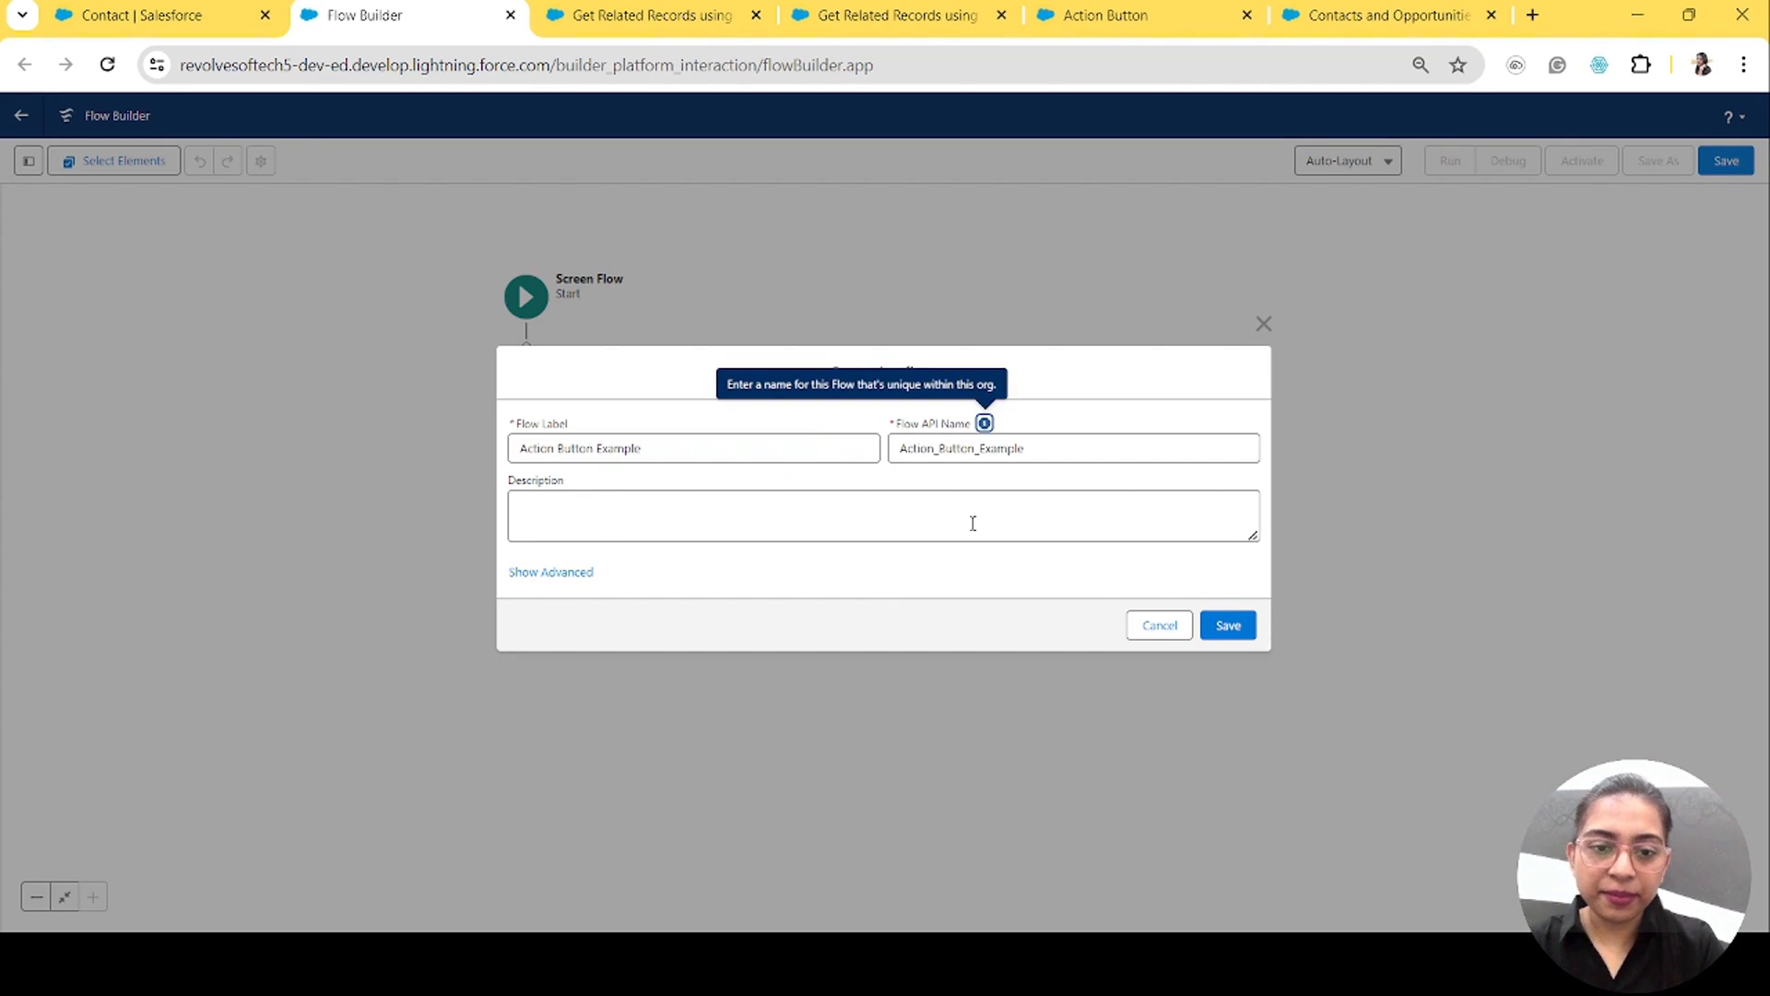
click(1228, 627)
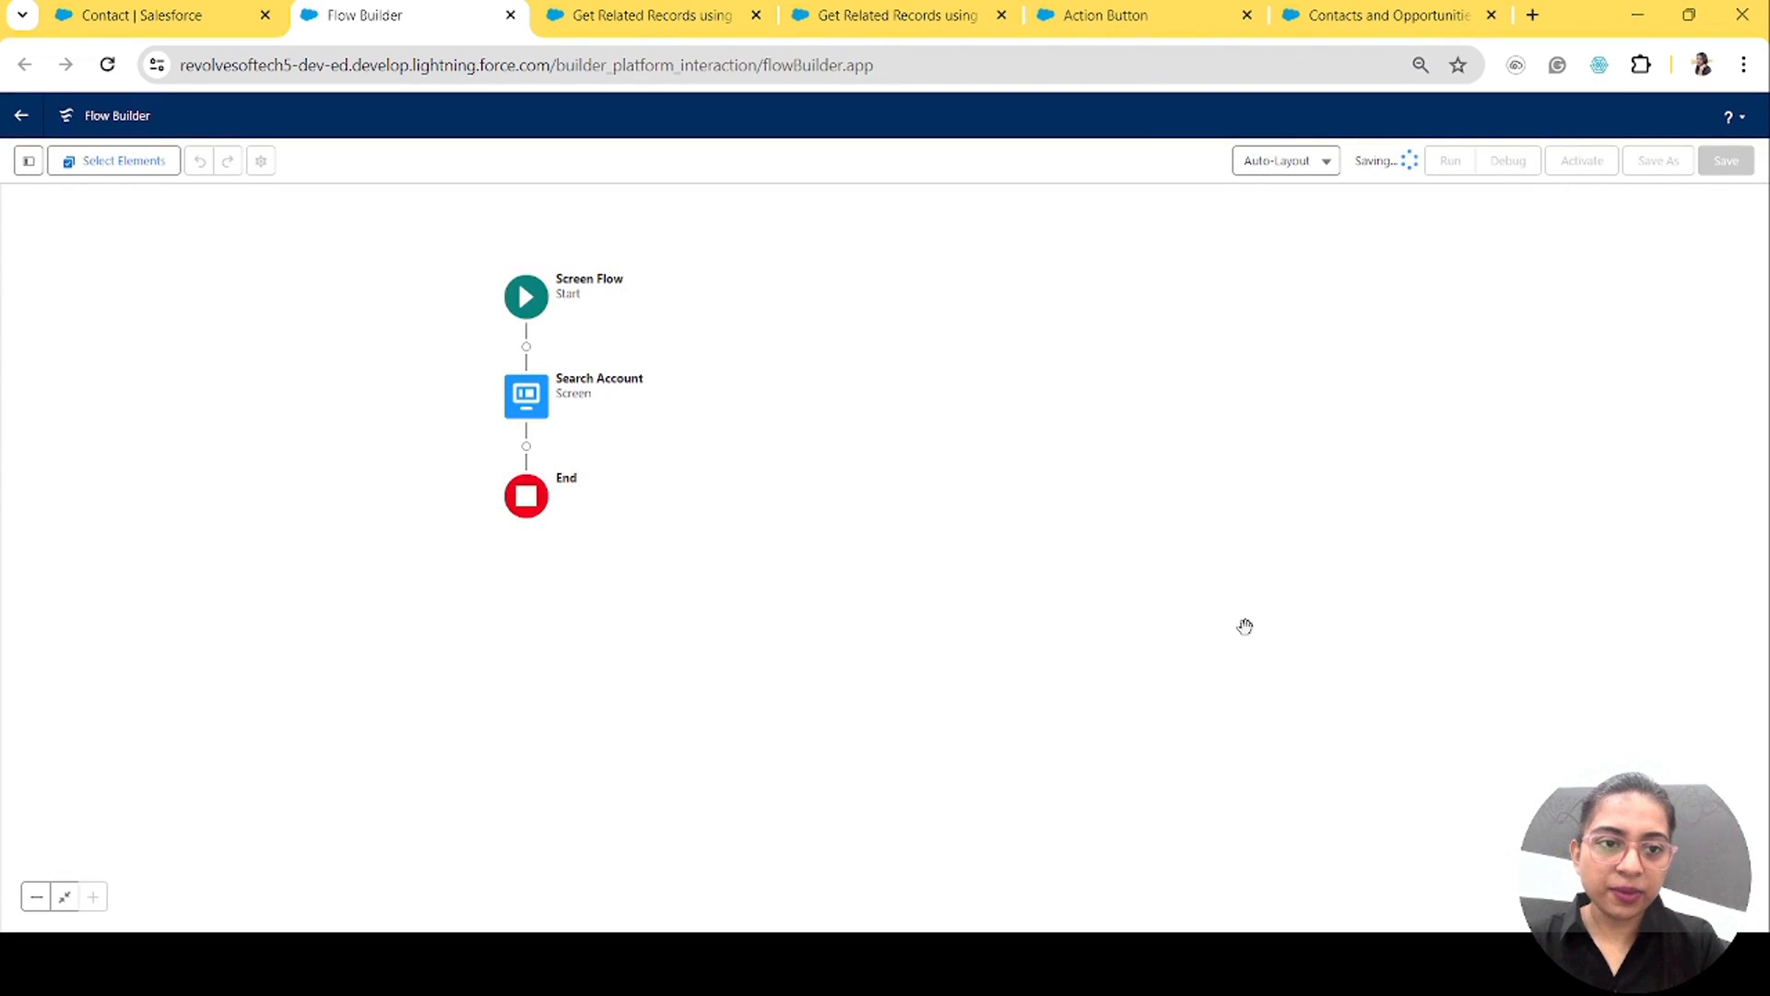
Step: Debug the saved flow with the default options, choose the first recent account, and get its contacts and opportunities
click(1508, 161)
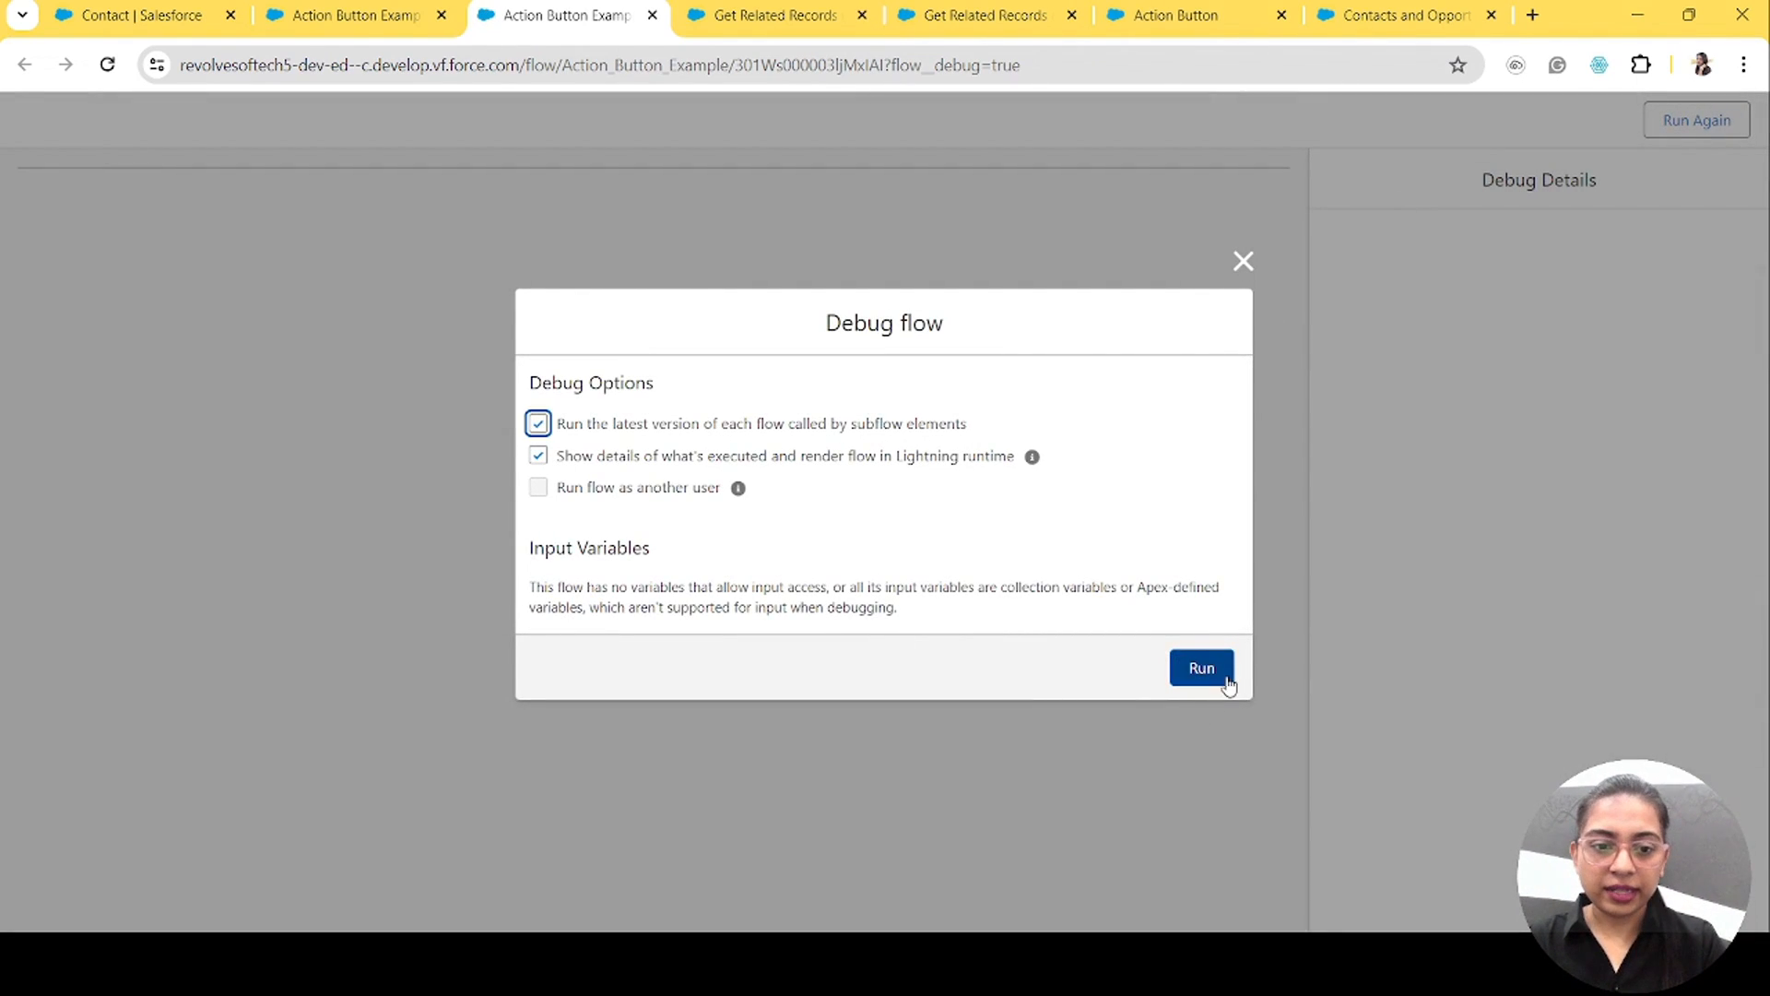
click(1226, 671)
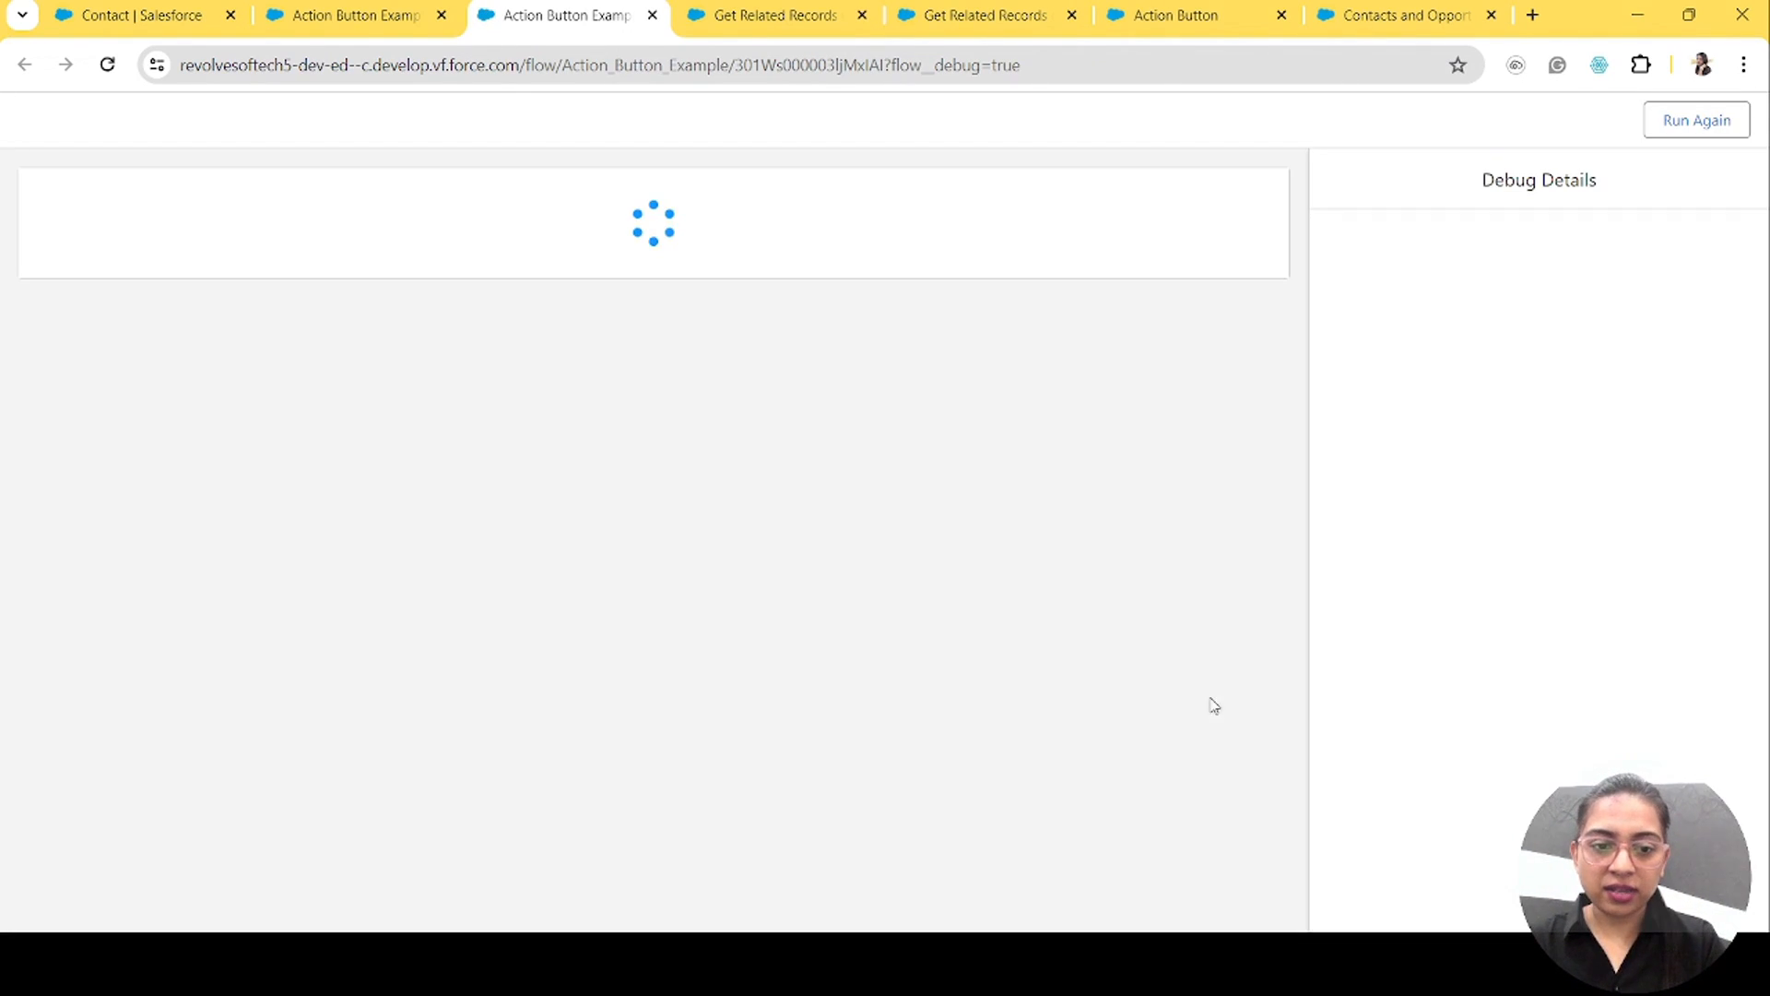
click(309, 285)
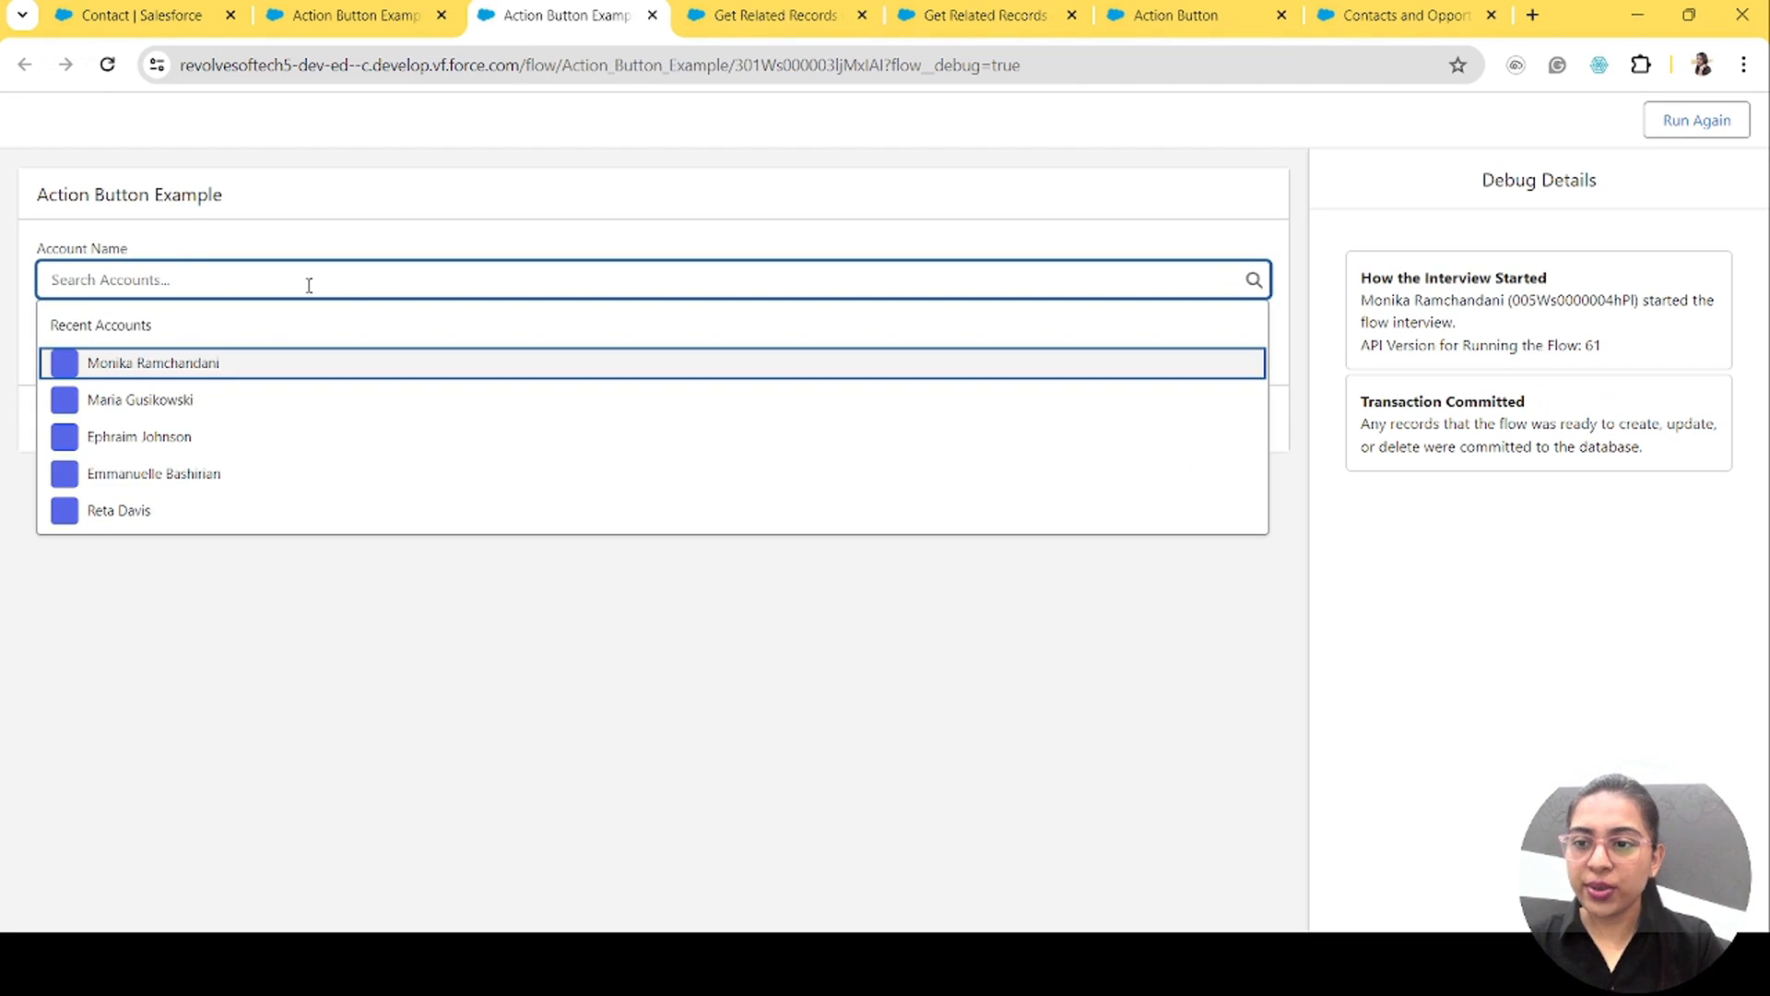
click(189, 366)
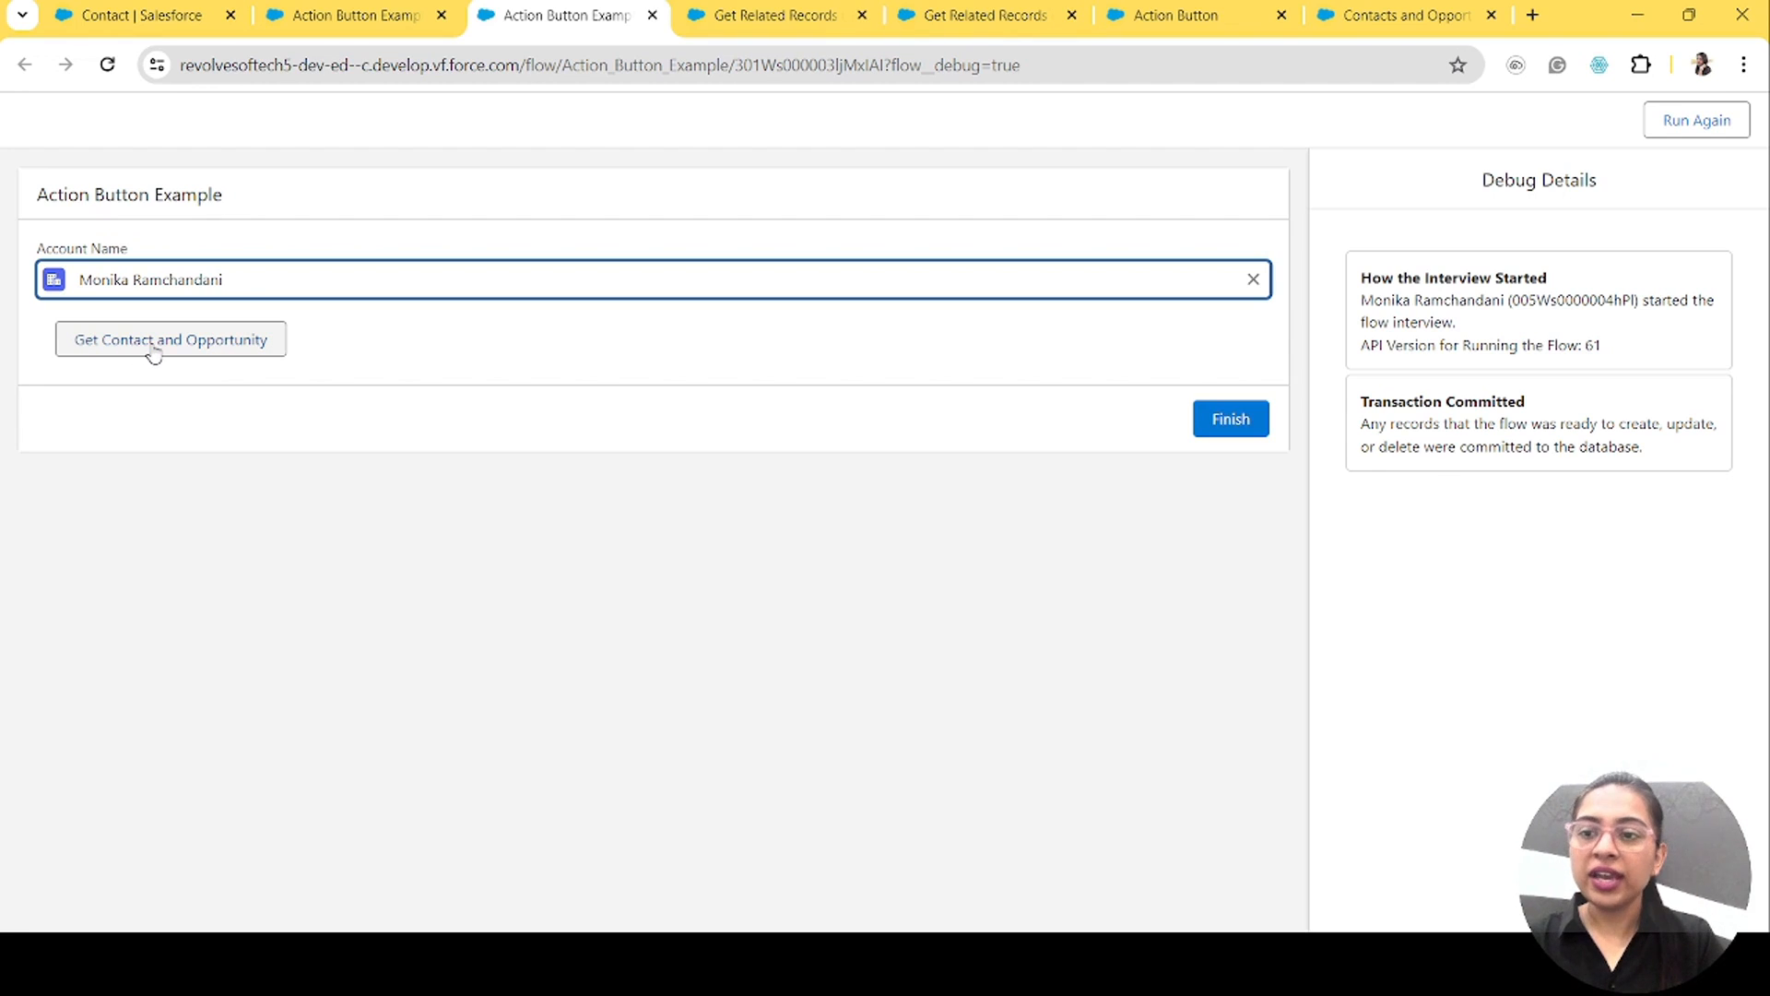
click(154, 353)
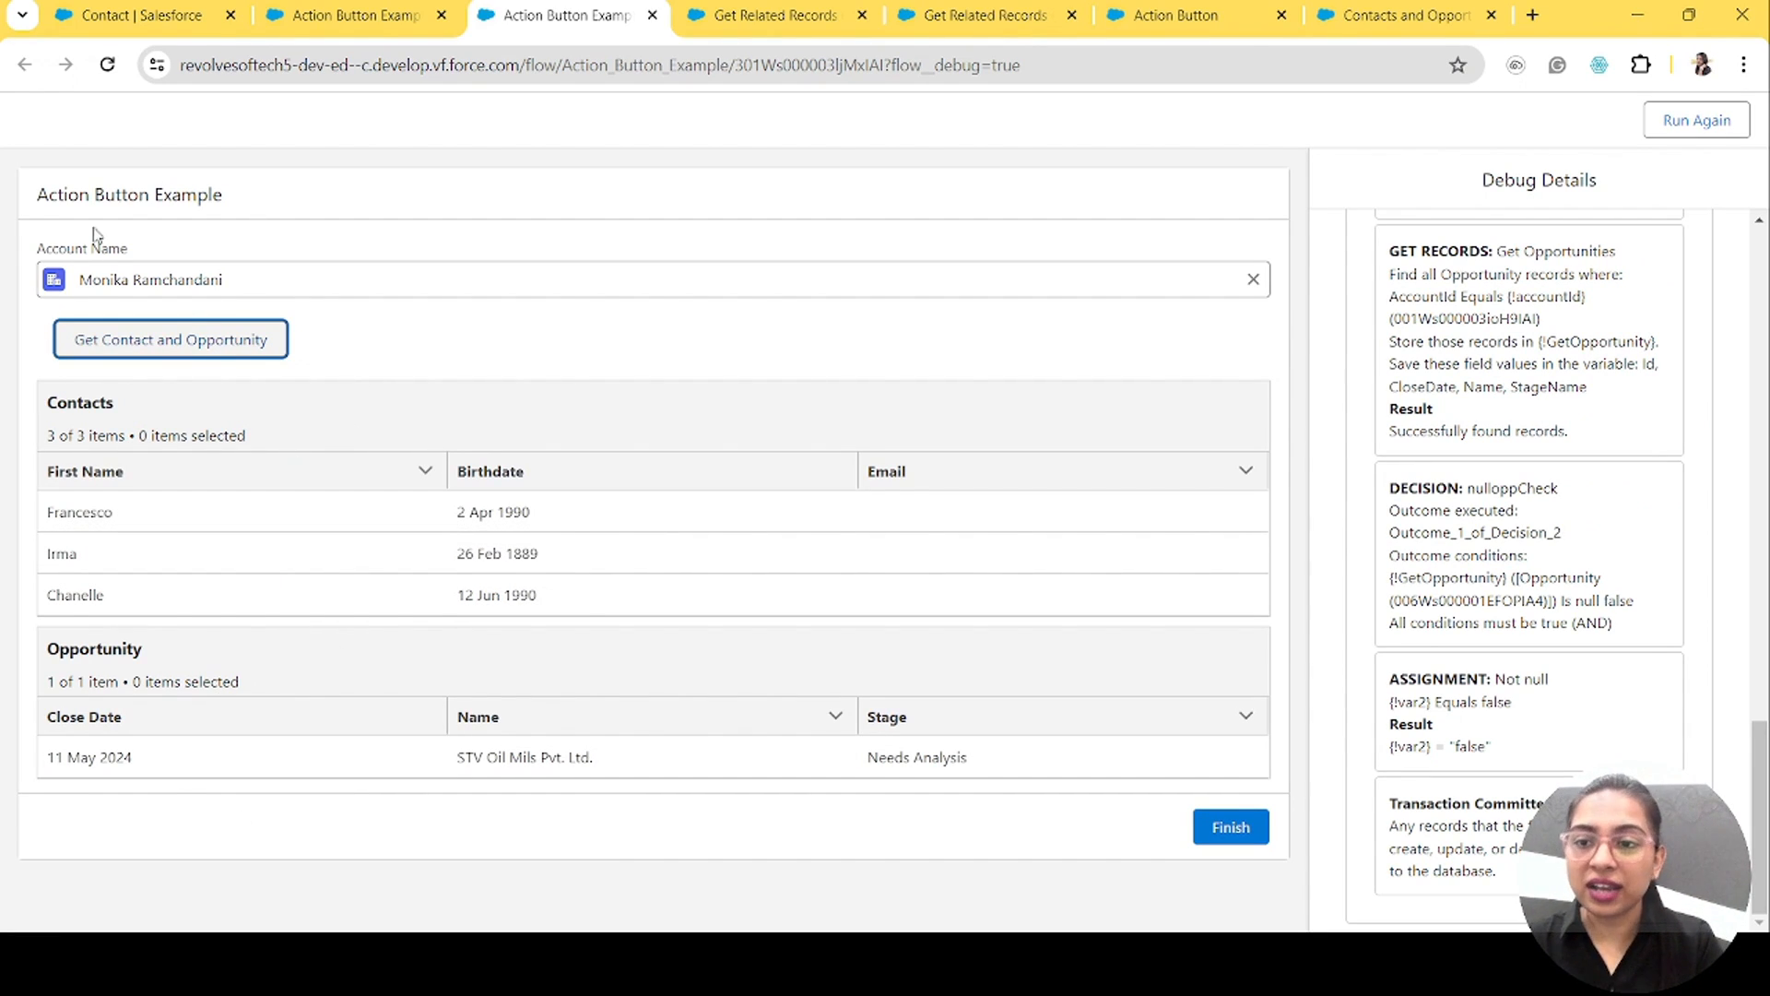
Step: Replace the account with the second recent one in the debug run, and get its contacts and opportunities
click(1251, 282)
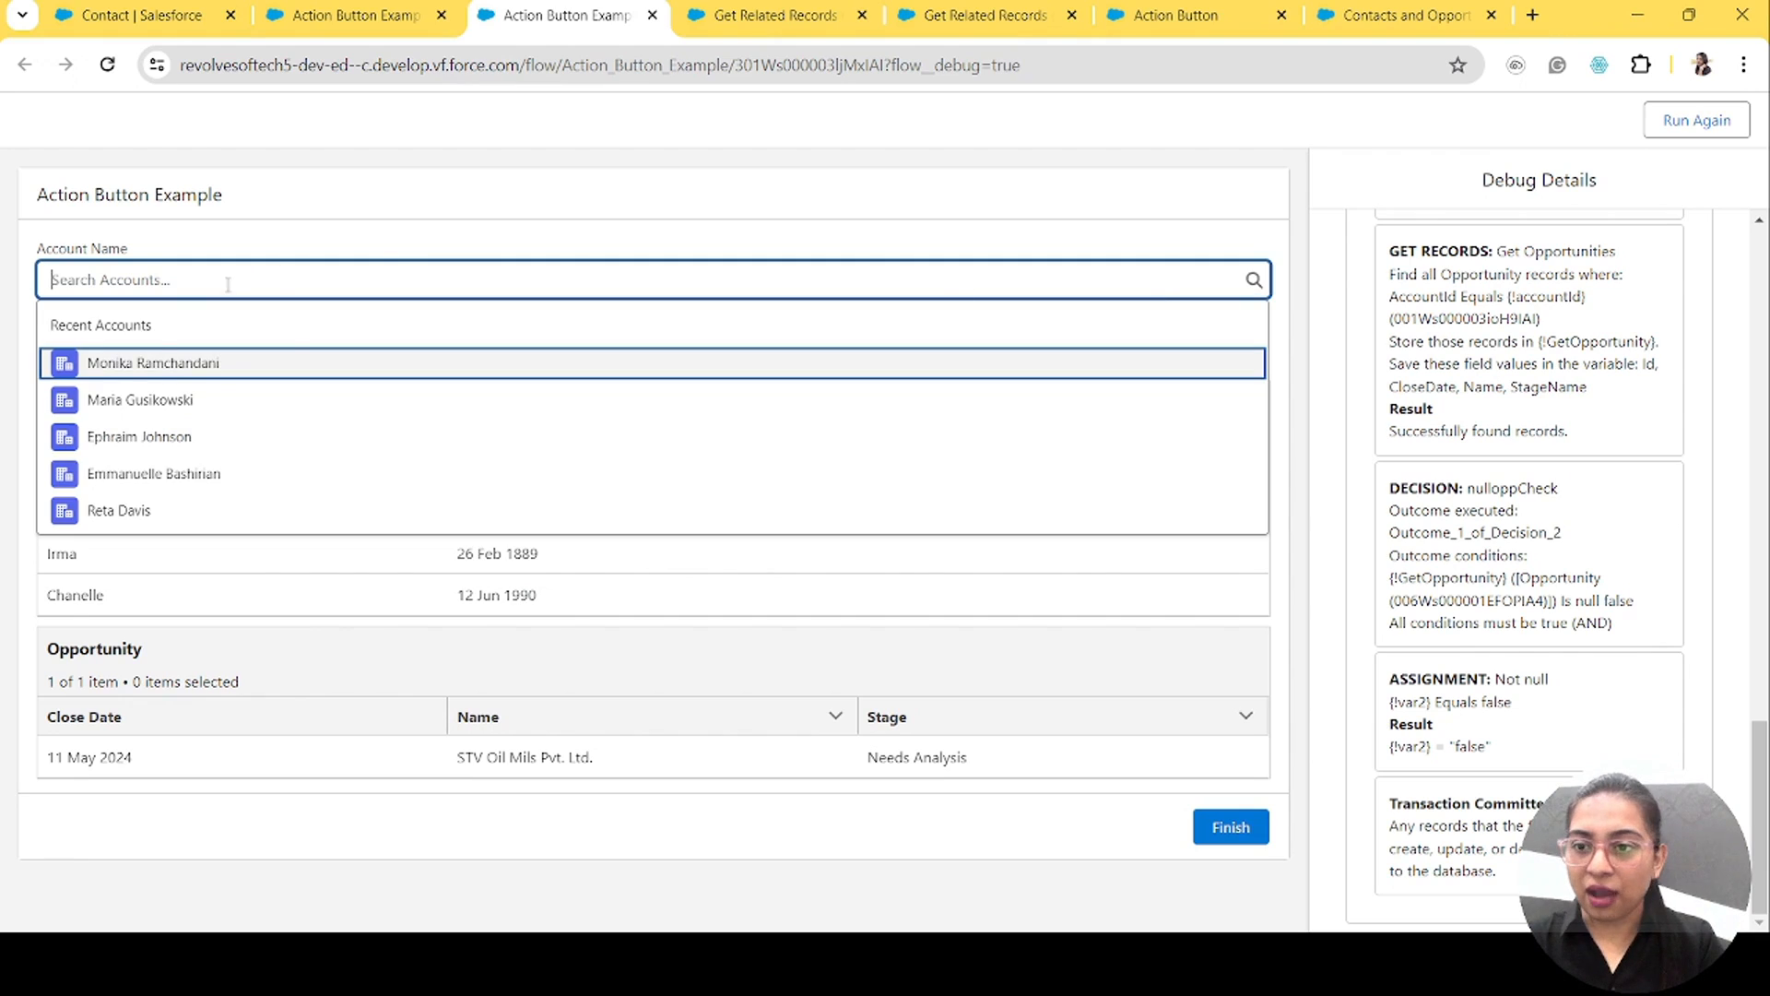
click(221, 407)
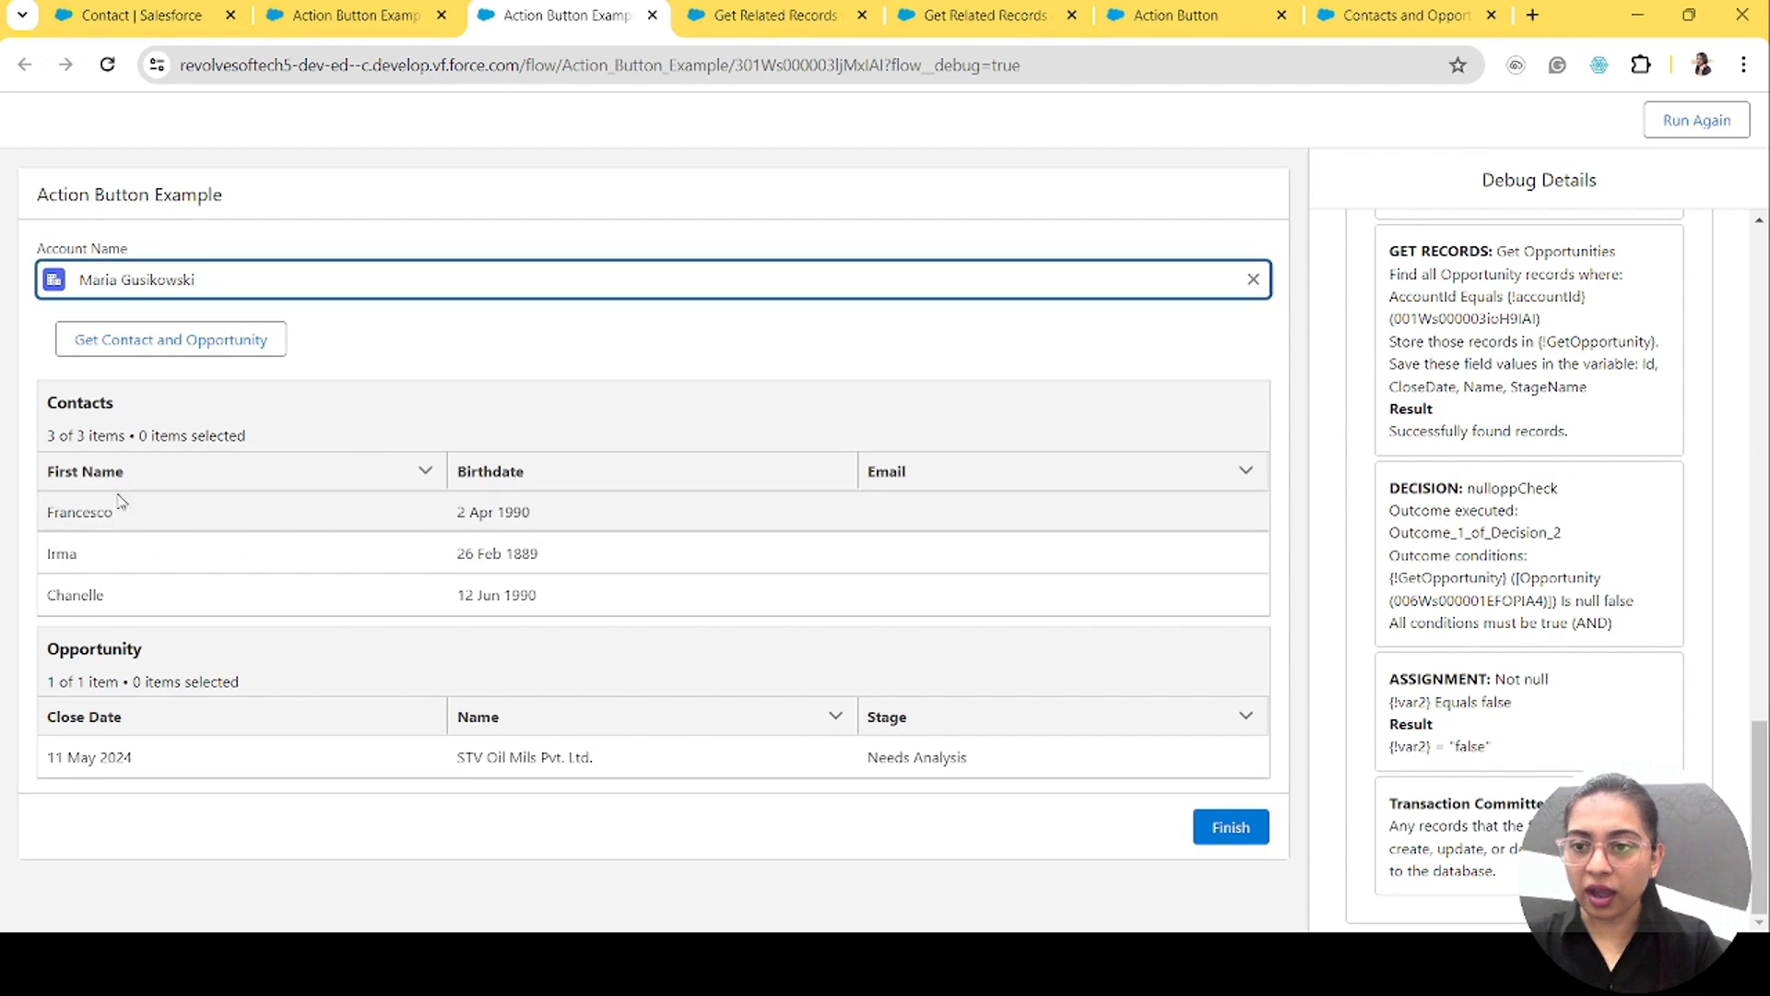
click(161, 343)
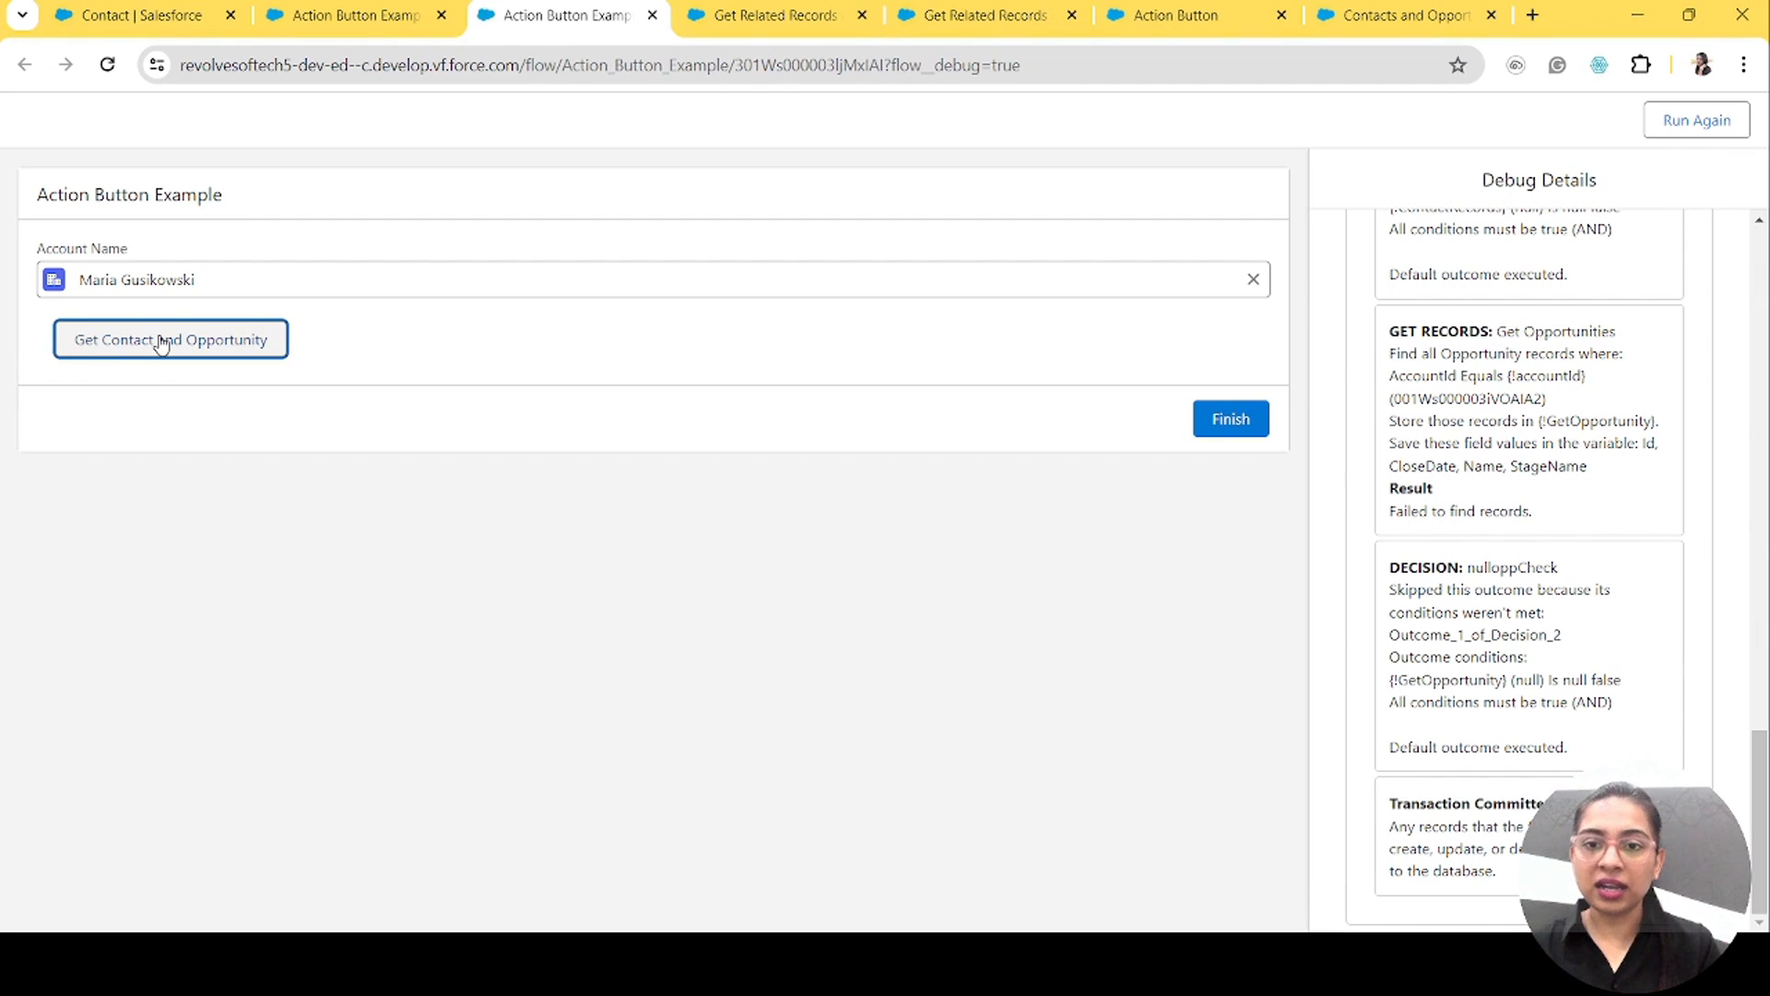
Step: Switch the debug run back to the first recent account and get its contacts and opportunities again
click(233, 273)
click(1256, 283)
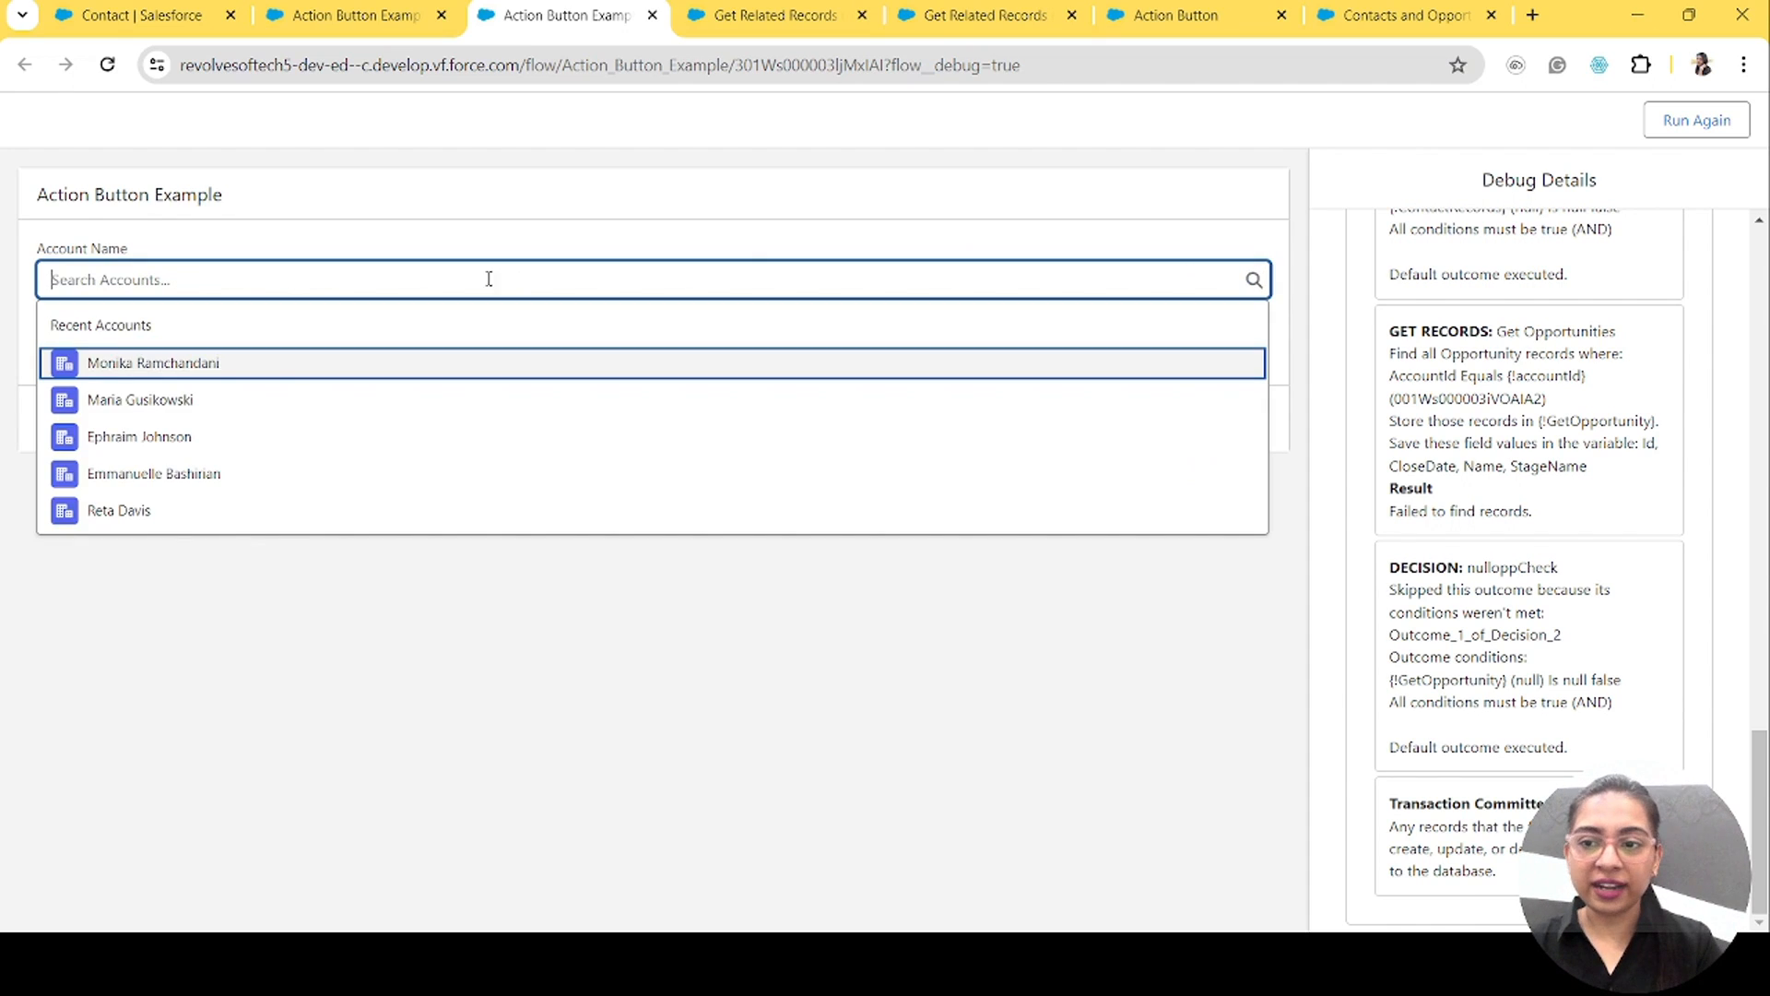
click(194, 369)
click(163, 357)
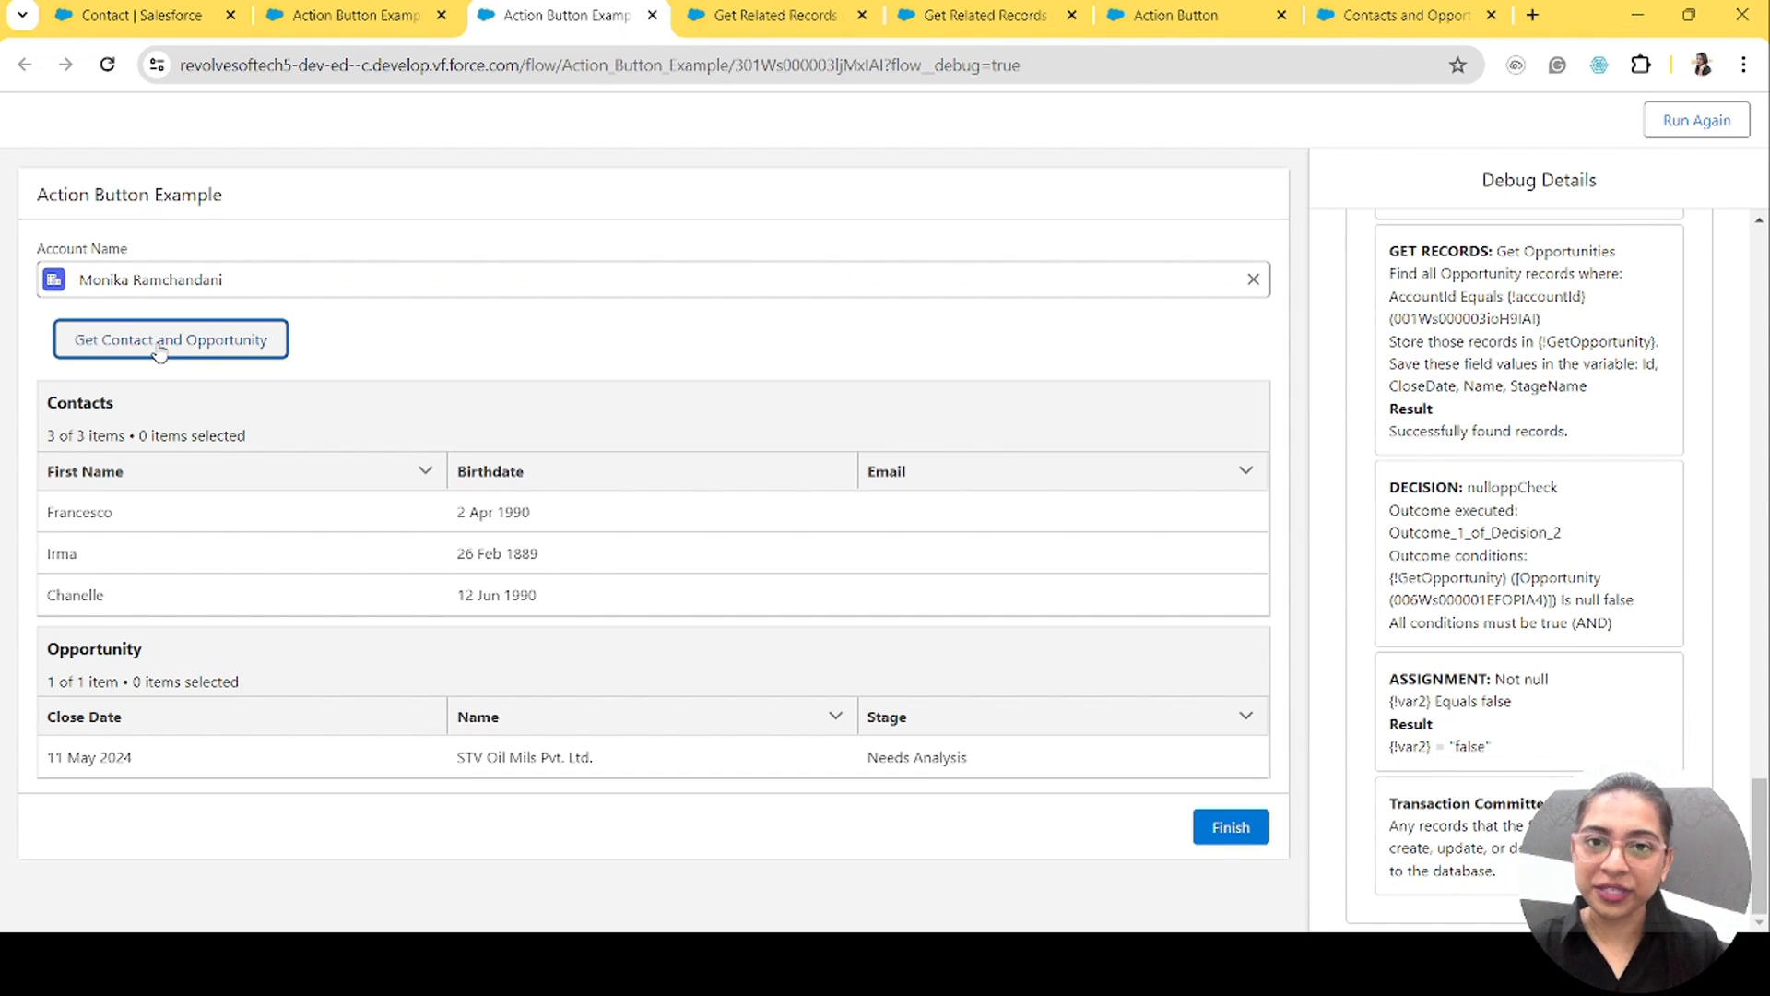
Step: Compare the Action Button Example flow with the Get Related Records flows that use the Get Record element and the subflow
click(359, 9)
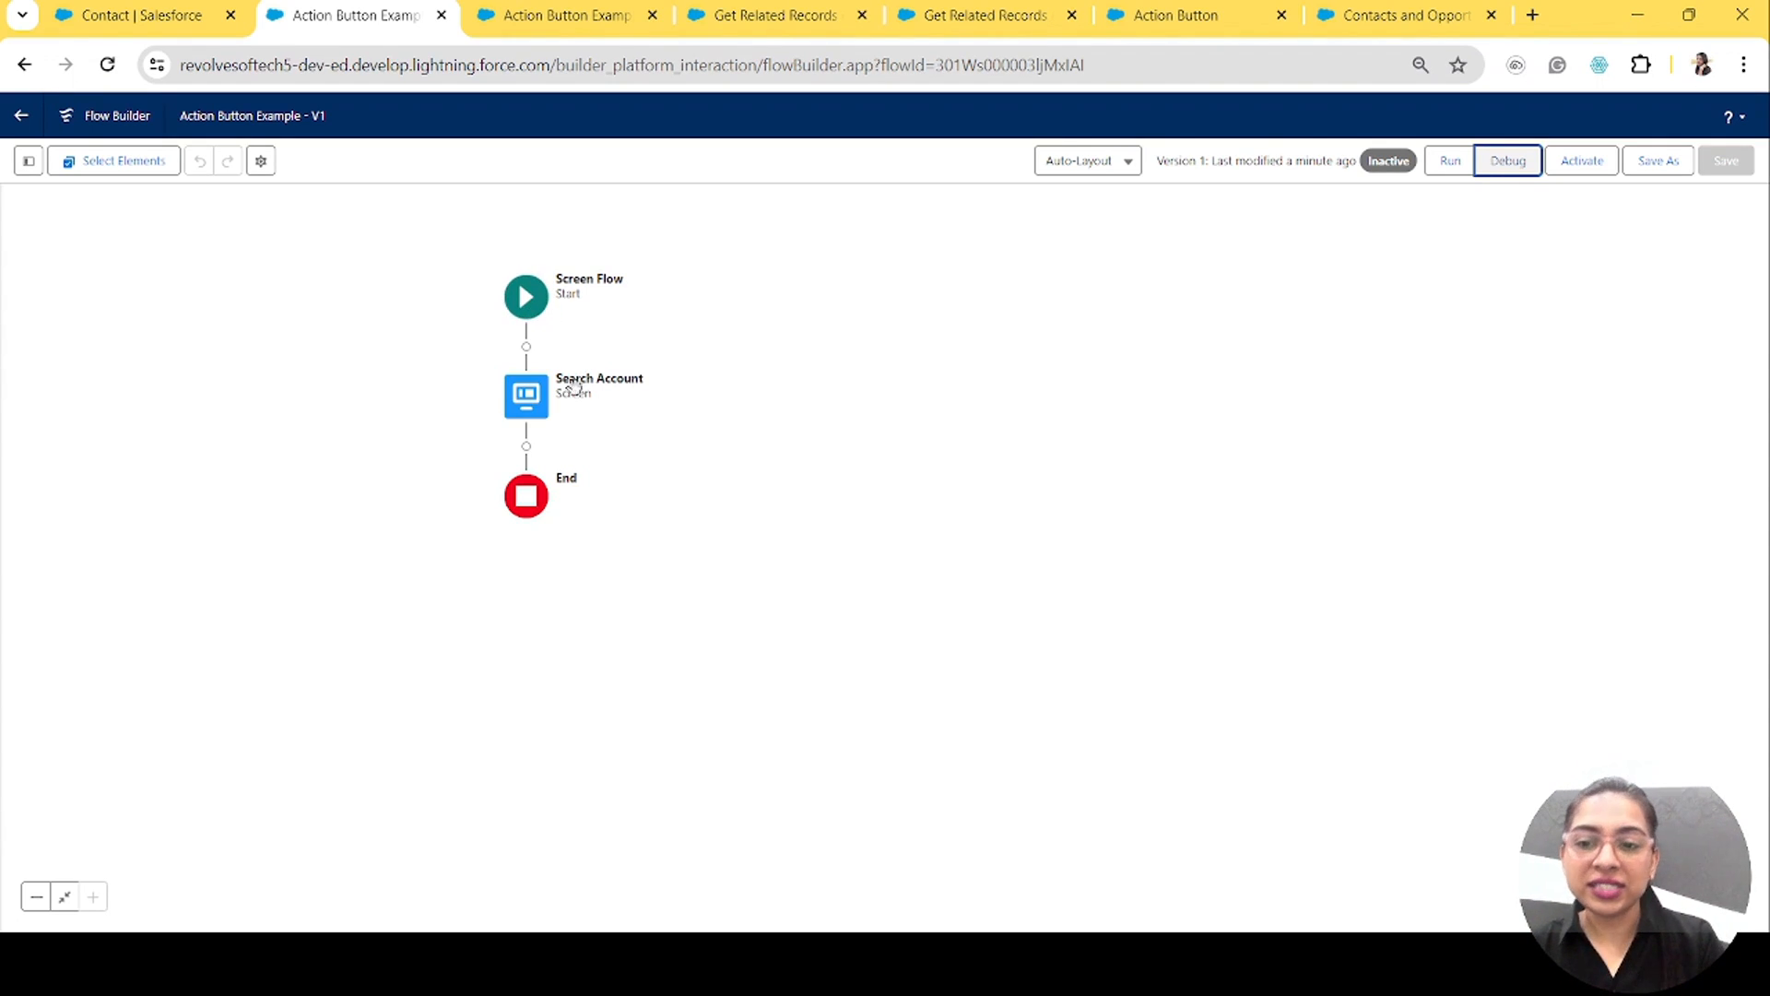
click(526, 395)
click(526, 581)
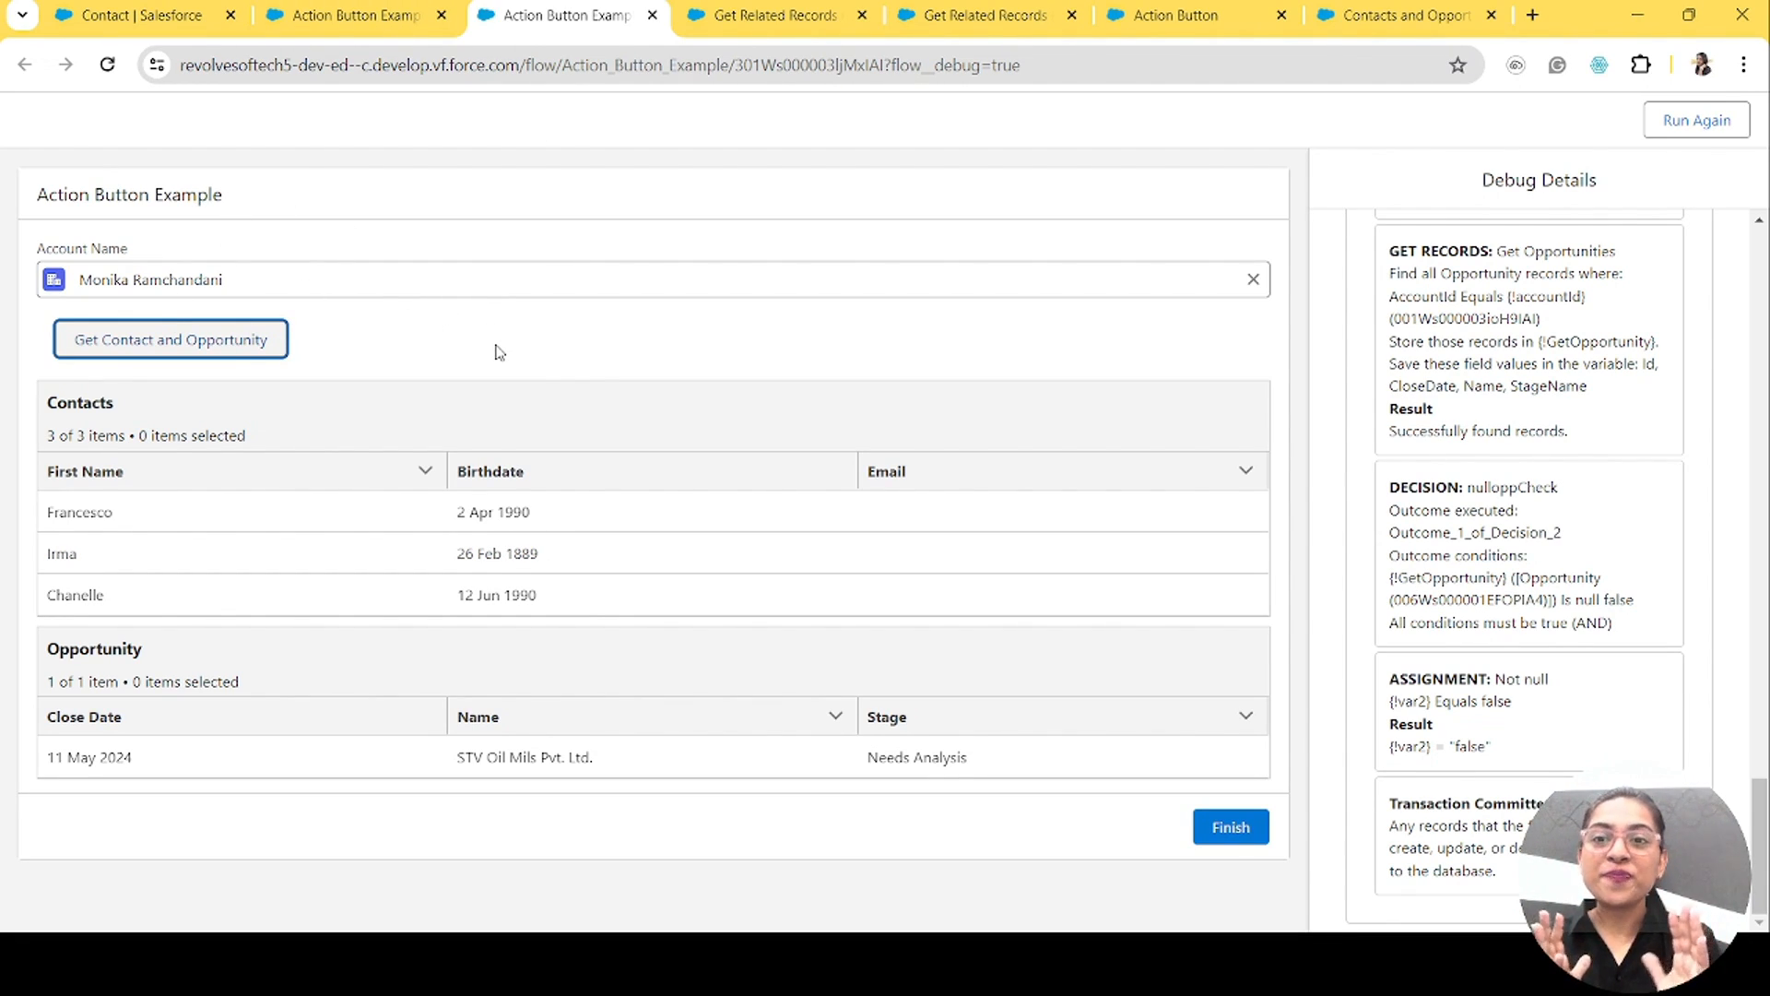
click(756, 15)
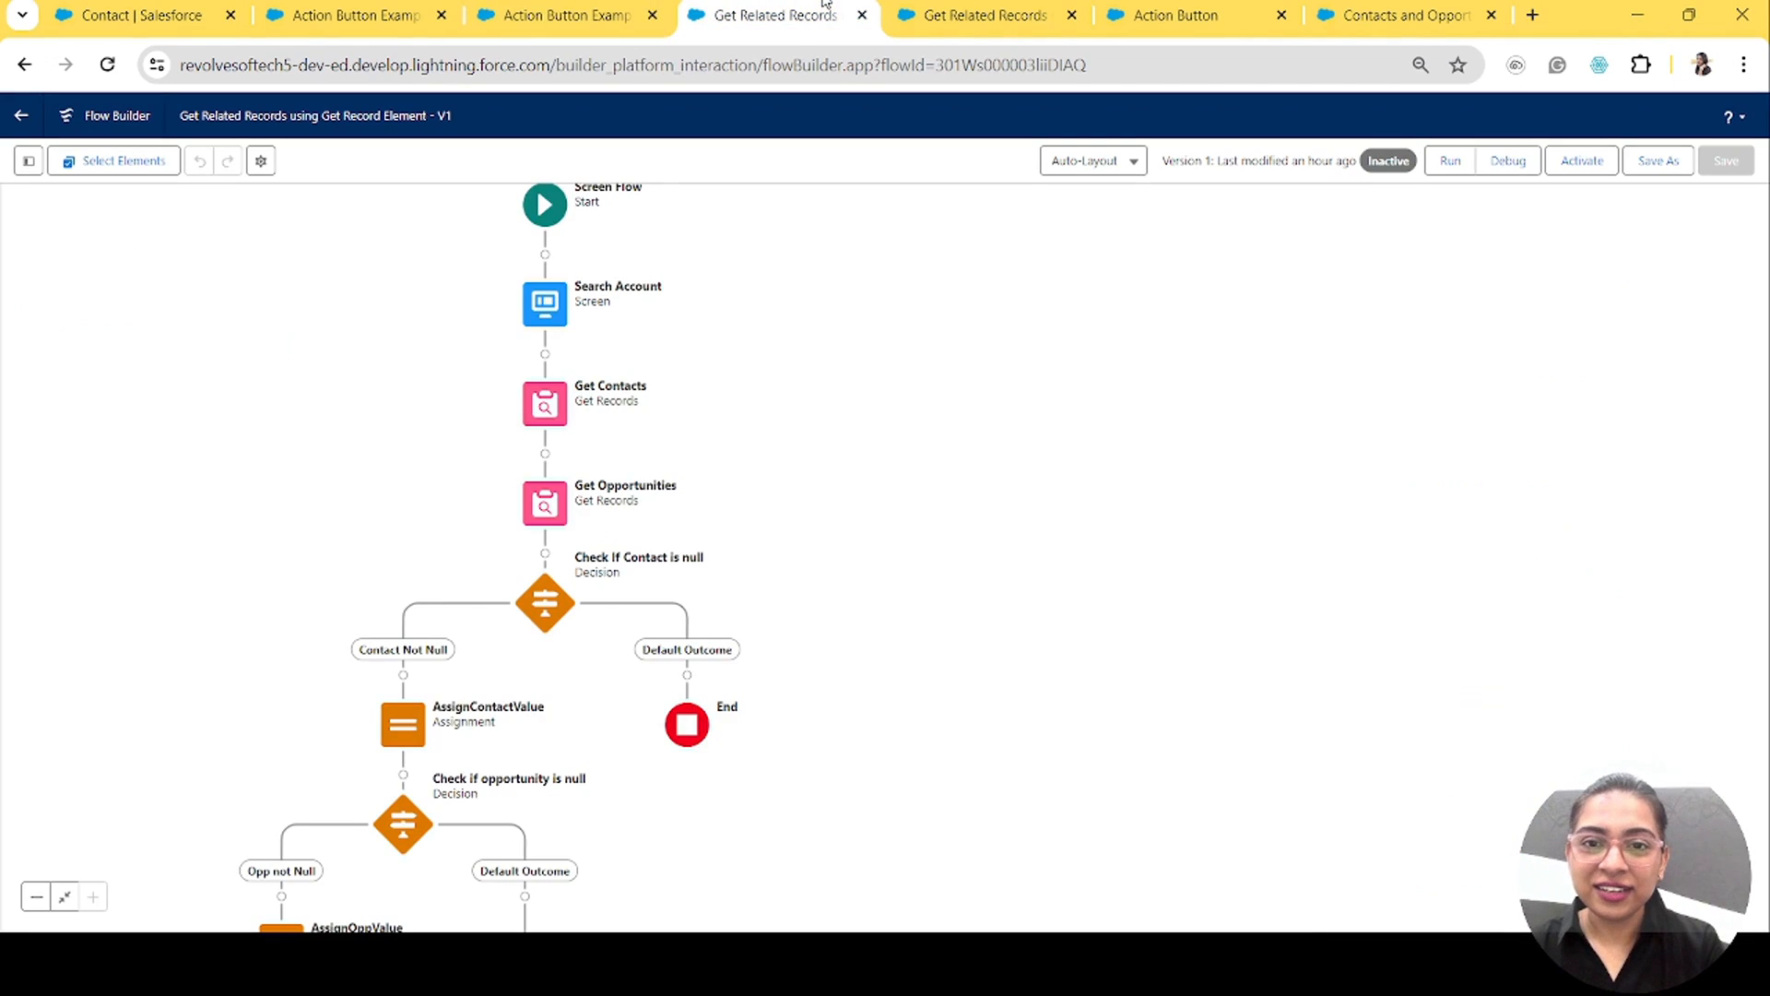
click(985, 10)
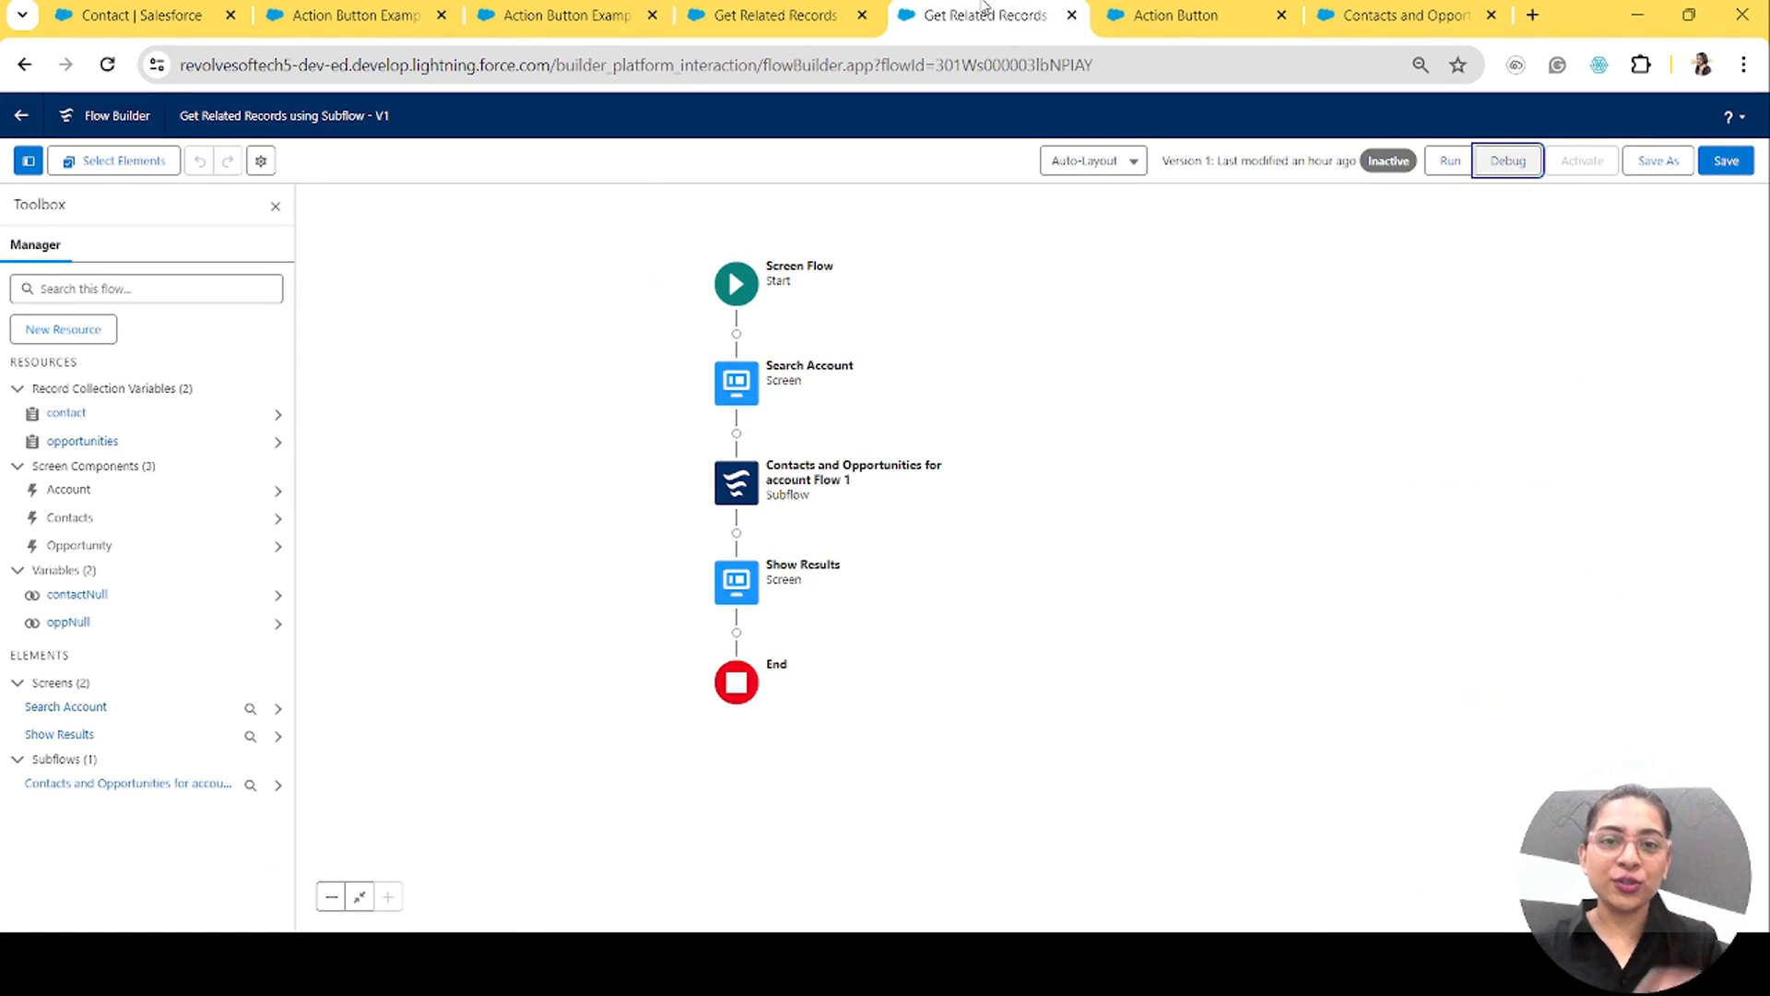